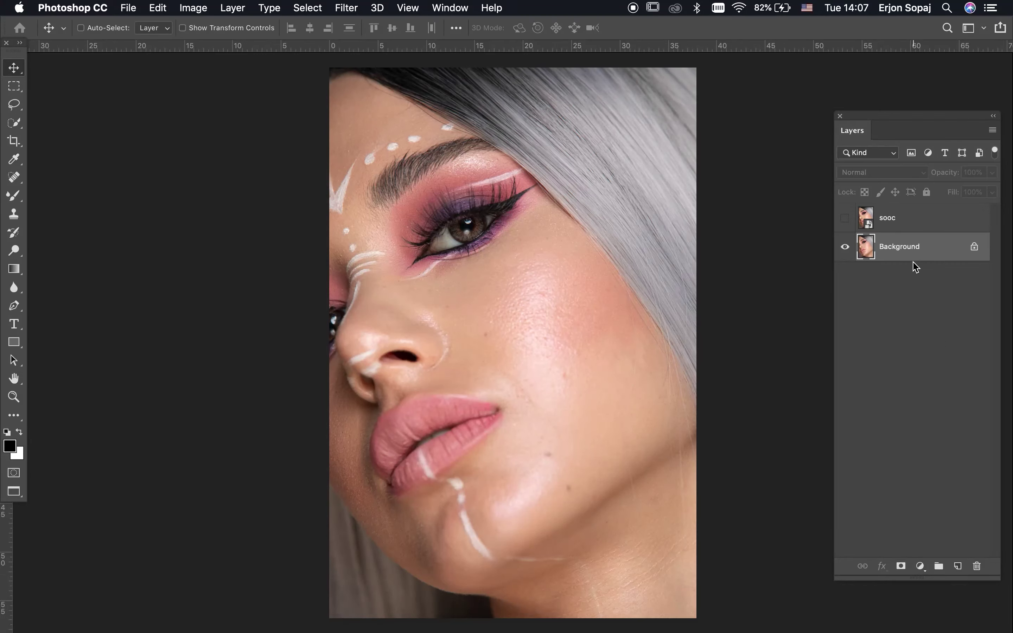
# Duplicate the Background layer and name the copy 'clean'.
pyautogui.moveTo(915, 264); pyautogui.dragTo(956, 564)
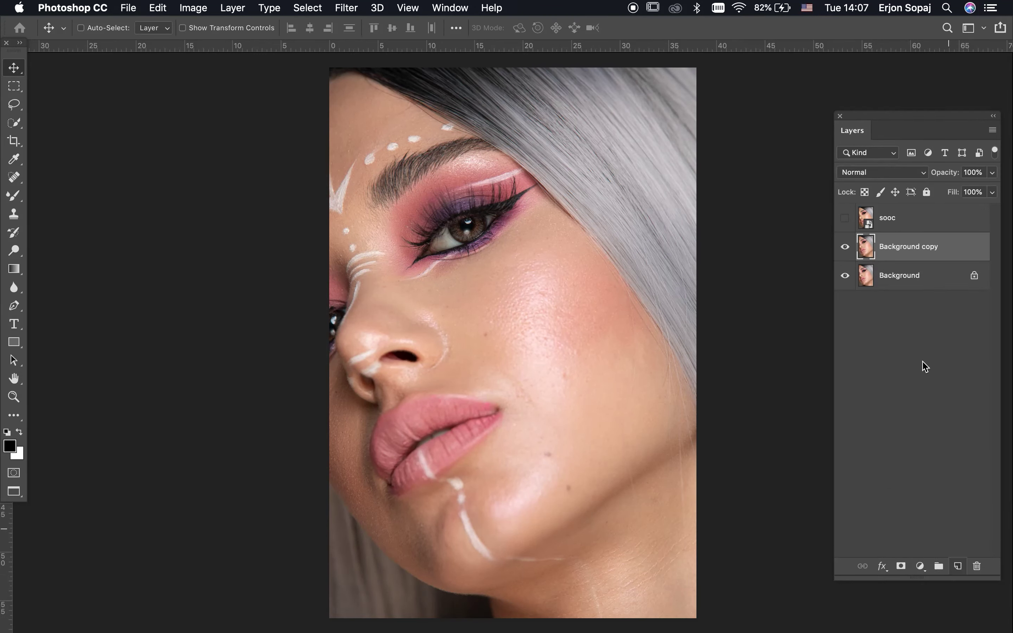
pyautogui.doubleClick(902, 247)
pyautogui.write('clean')
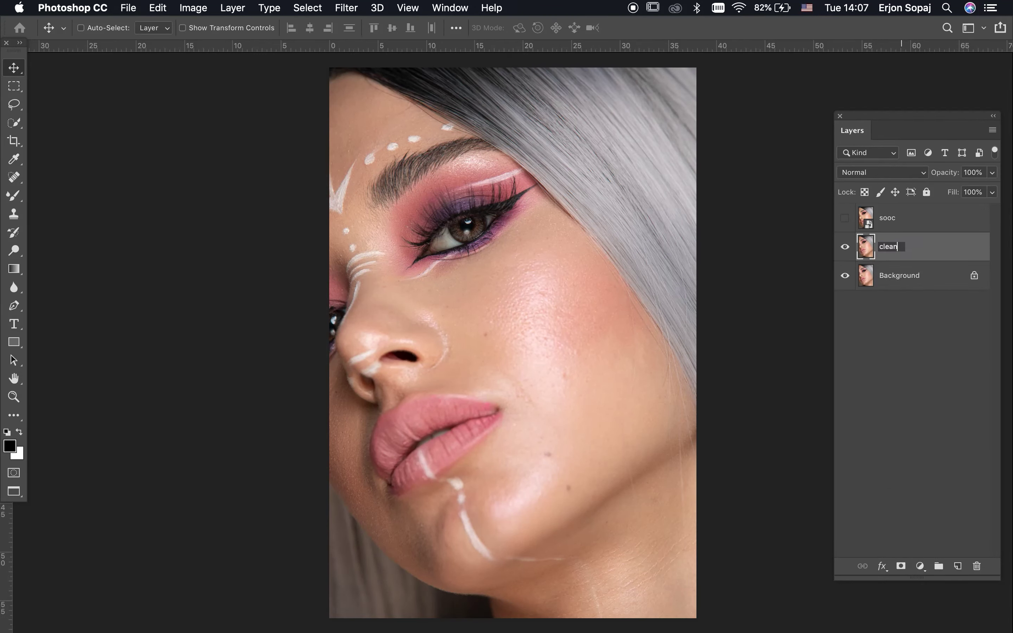
pyautogui.press('Return')
# Run the Help heal action to add the black-and-white Channel Mixer 1 helper layer.
pyautogui.click(464, 7)
pyautogui.click(487, 109)
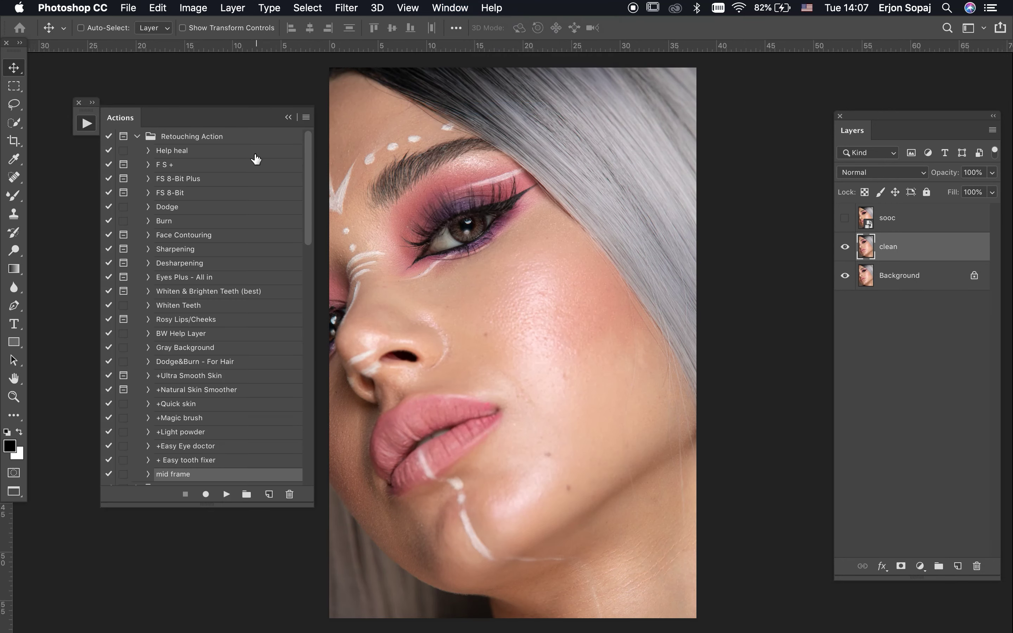
pyautogui.click(174, 152)
pyautogui.click(227, 494)
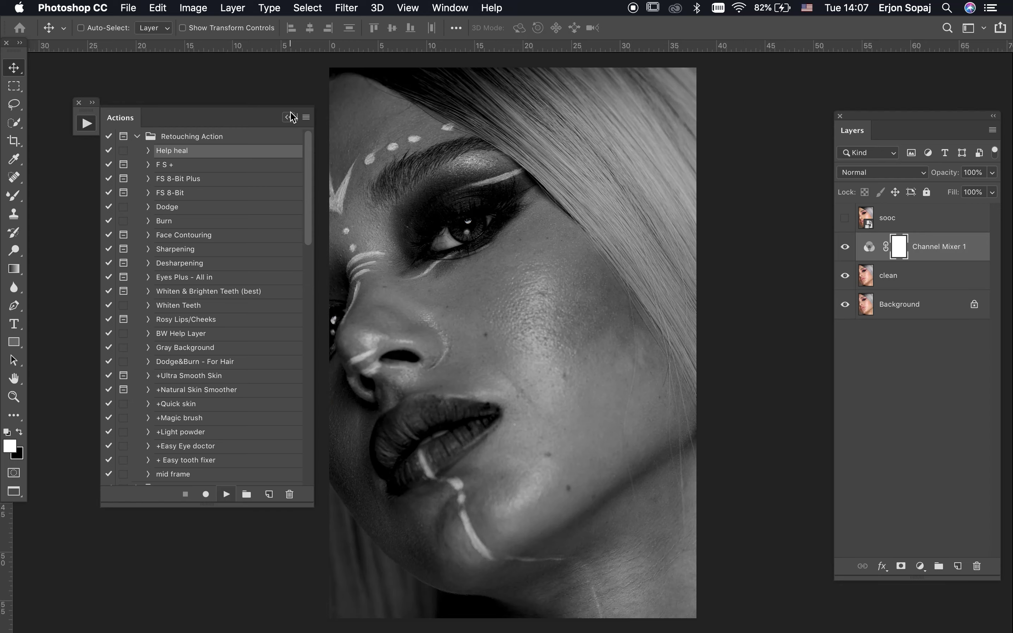
pyautogui.click(292, 118)
# Select the clean layer and zoom in on the cheek.
pyautogui.click(885, 298)
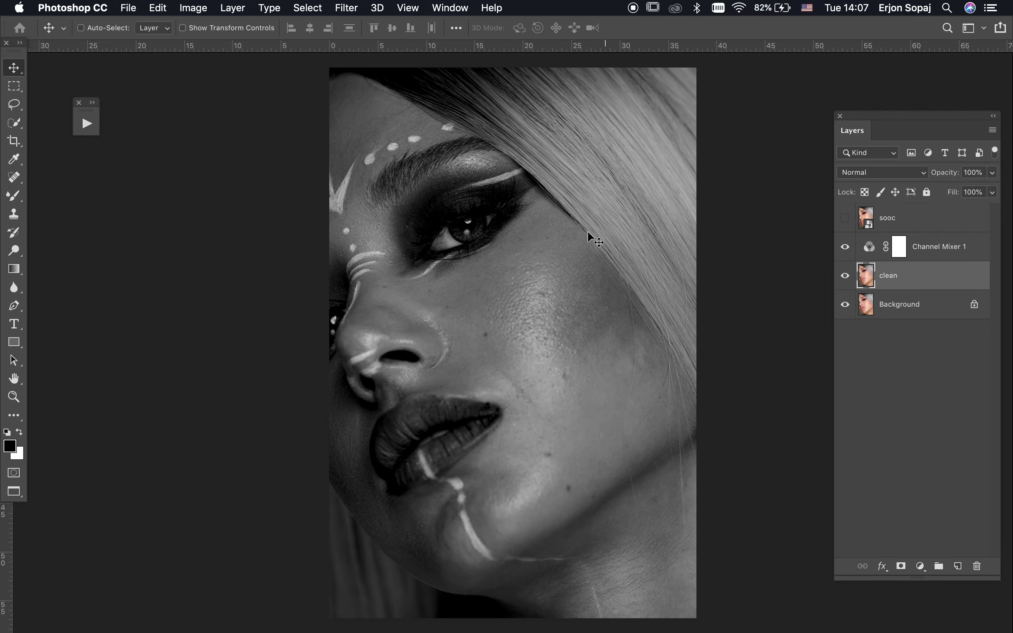
pyautogui.press('z')
pyautogui.click(486, 323)
pyautogui.click(590, 393)
# Heal small cheek areas with the Healing Brush, sampling from nearby clean skin.
pyautogui.click(384, 276)
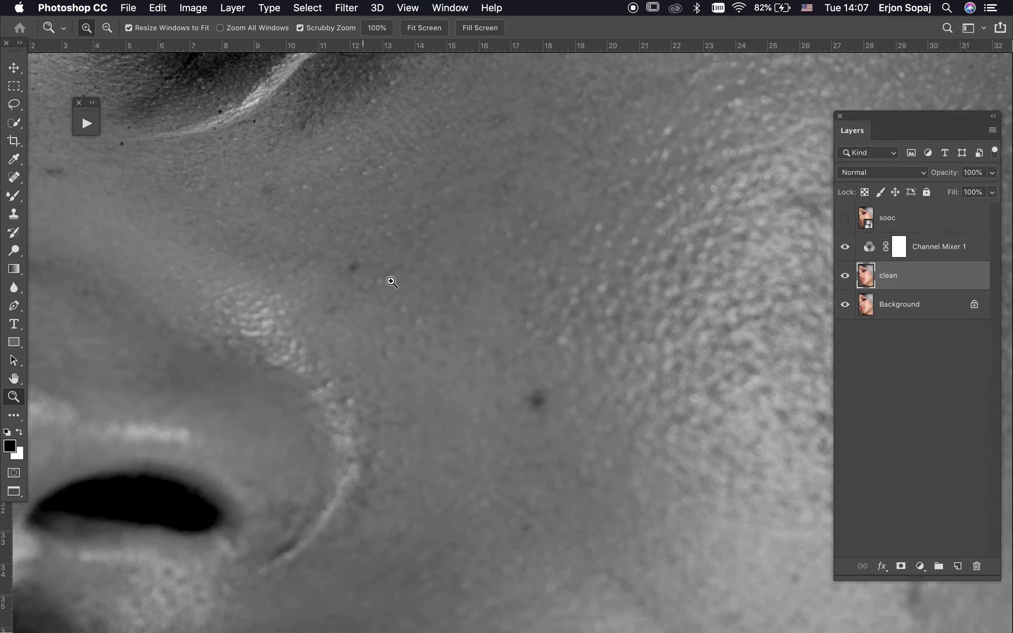
pyautogui.press('j')
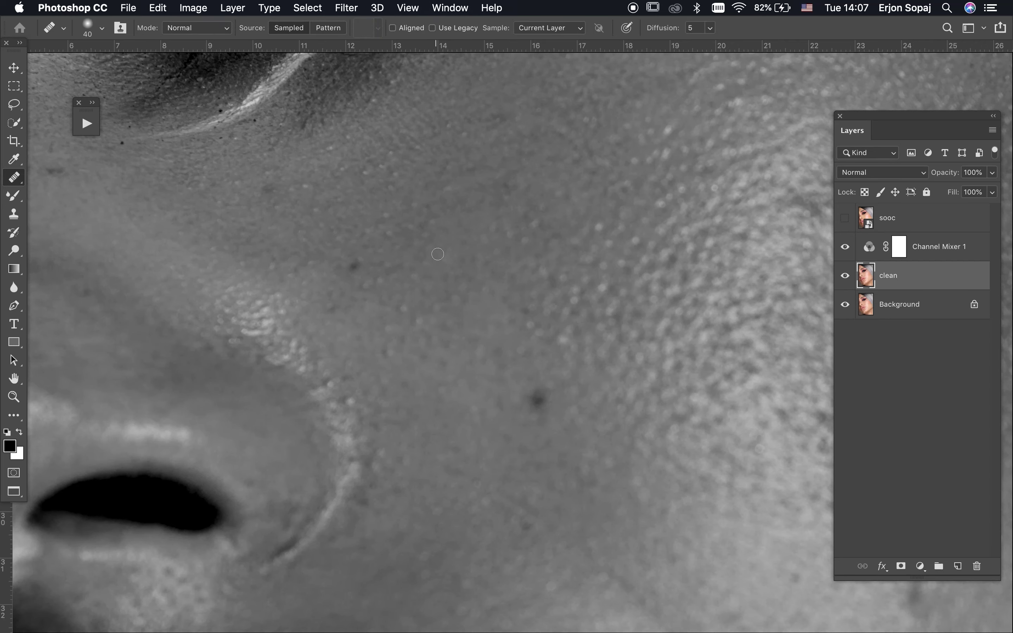
pyautogui.keyDown('alt'); pyautogui.click(445, 241); pyautogui.keyUp('alt')
pyautogui.moveTo(400, 237); pyautogui.dragTo(403, 212)
pyautogui.keyDown('alt'); pyautogui.click(372, 234); pyautogui.keyUp('alt')
# Work full screen and heal the blemish below the eye and the dark dot by the nose.
pyautogui.press('f')
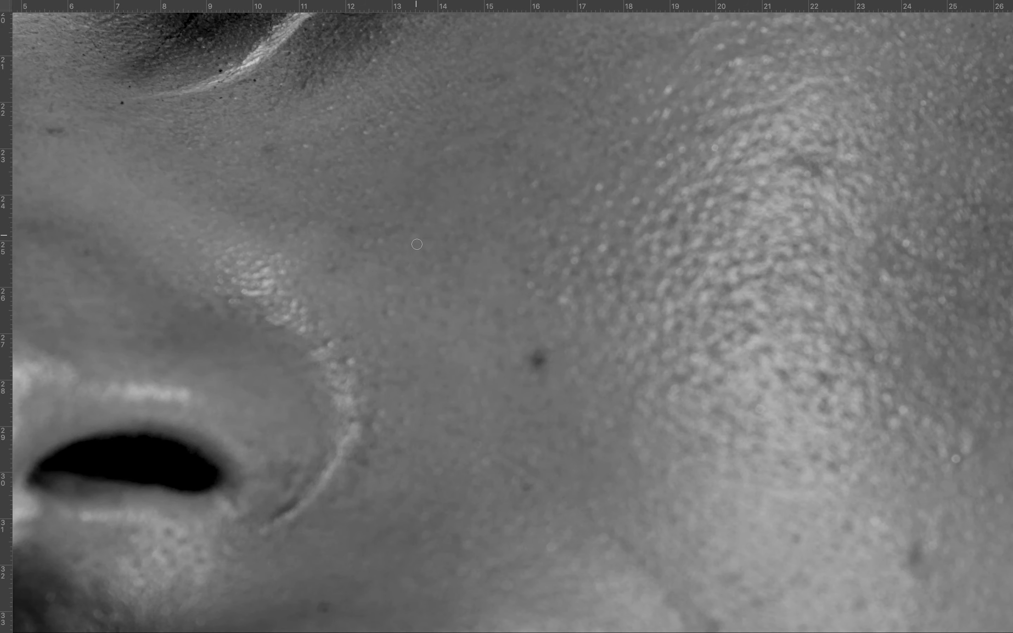
pyautogui.scroll(3, 416, 244)
pyautogui.hscroll(-3, 416, 244)
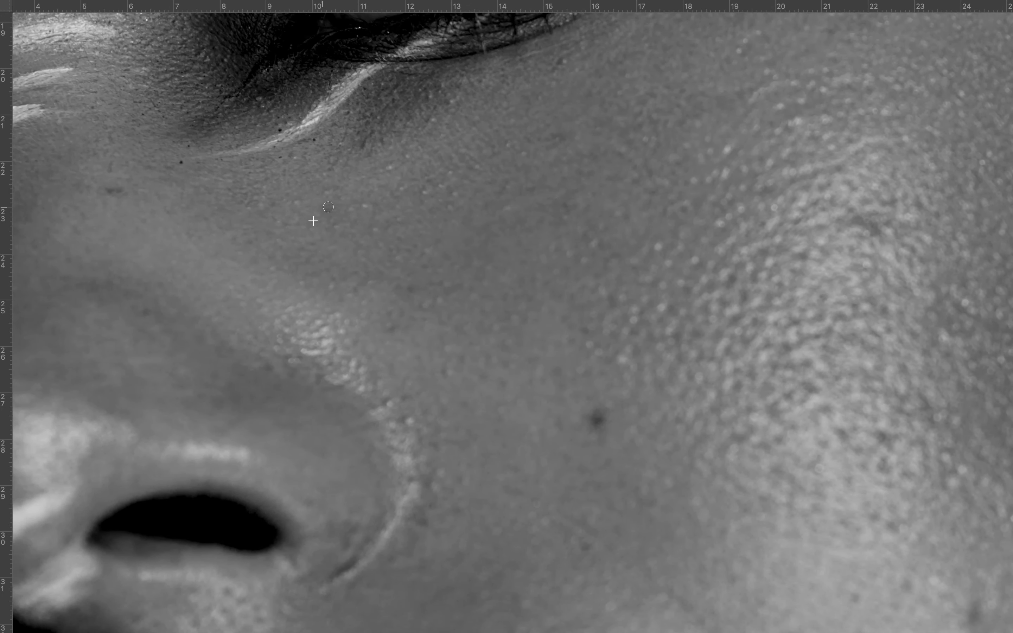
pyautogui.moveTo(297, 203); pyautogui.dragTo(383, 268)
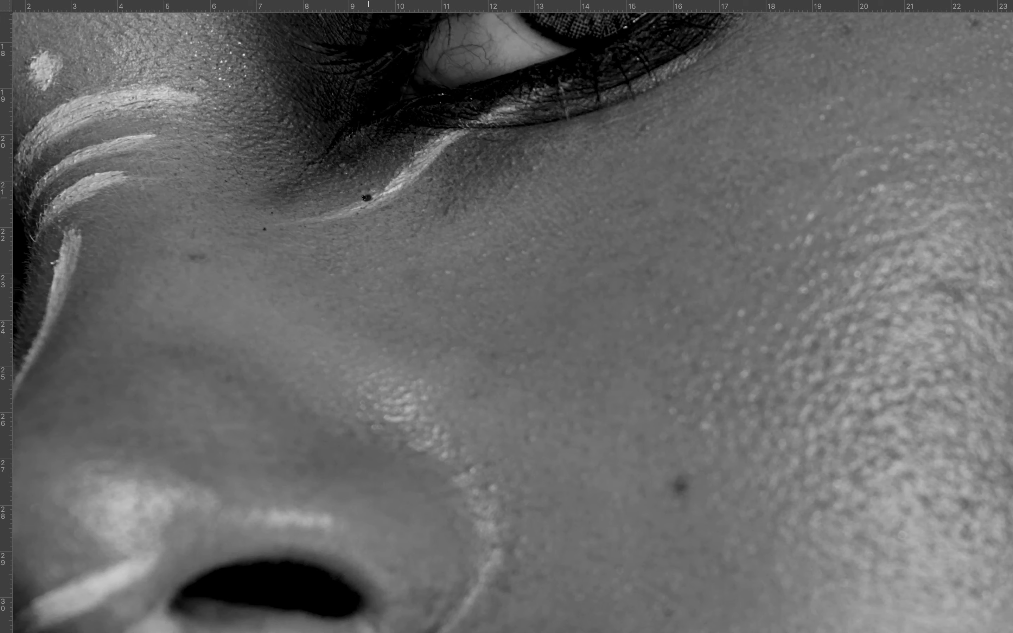
pyautogui.moveTo(245, 265); pyautogui.dragTo(357, 298)
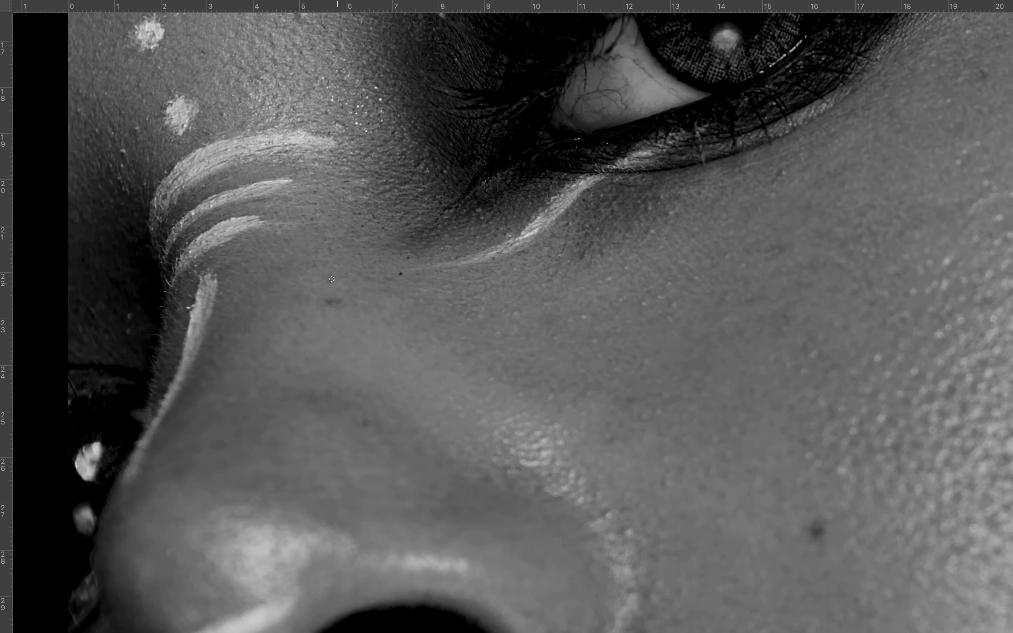
pyautogui.moveTo(330, 259); pyautogui.dragTo(330, 244)
pyautogui.moveTo(400, 275); pyautogui.dragTo(406, 264)
# Heal the remaining dark spots near the eye, small blemishes and stray hairs.
pyautogui.click(327, 302)
pyautogui.moveTo(304, 222); pyautogui.dragTo(372, 218)
pyautogui.click(350, 211)
pyautogui.moveTo(195, 299); pyautogui.dragTo(190, 290)
pyautogui.click(168, 279)
pyautogui.moveTo(674, 488); pyautogui.dragTo(670, 476)
pyautogui.scroll(5, 479, 194)
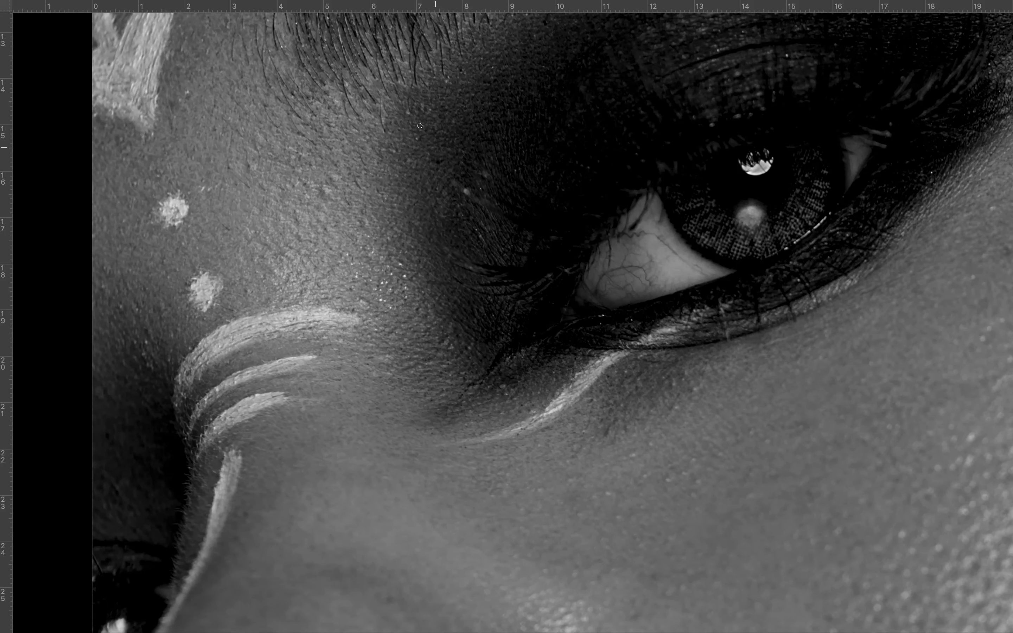
# Hide Channel Mixer 1 to show colour and zoom the eye area to 161%.
pyautogui.press('f')
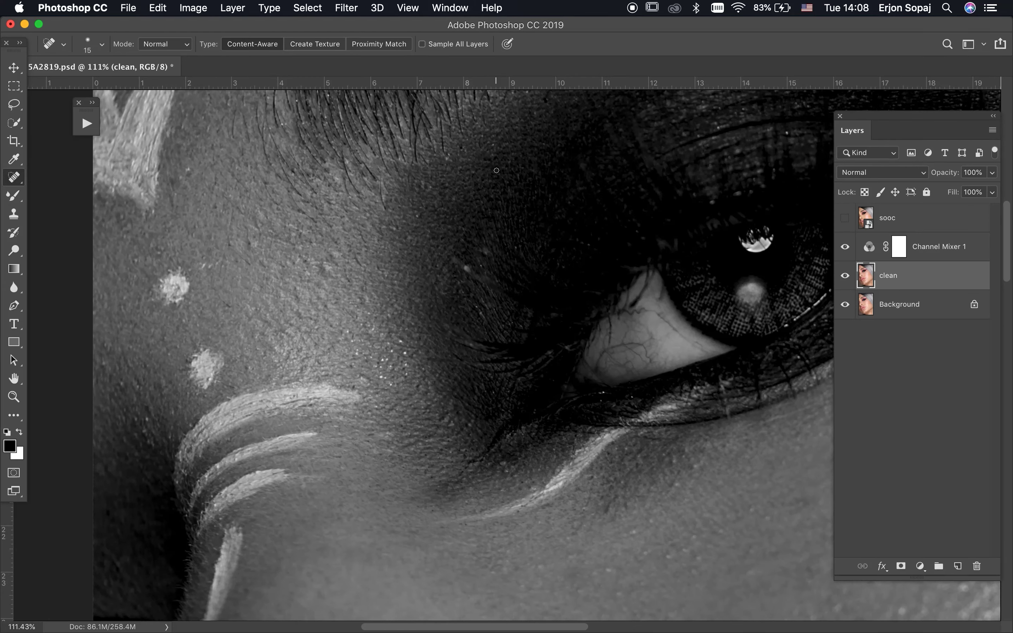
pyautogui.click(845, 247)
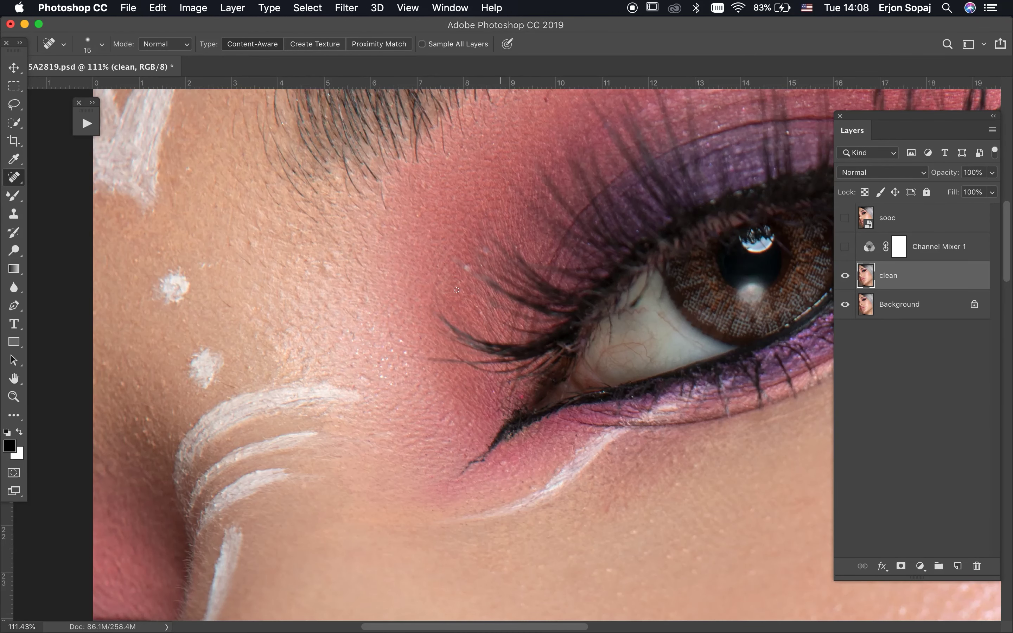
pyautogui.press('z')
pyautogui.moveTo(386, 234); pyautogui.dragTo(420, 235)
pyautogui.press('j')
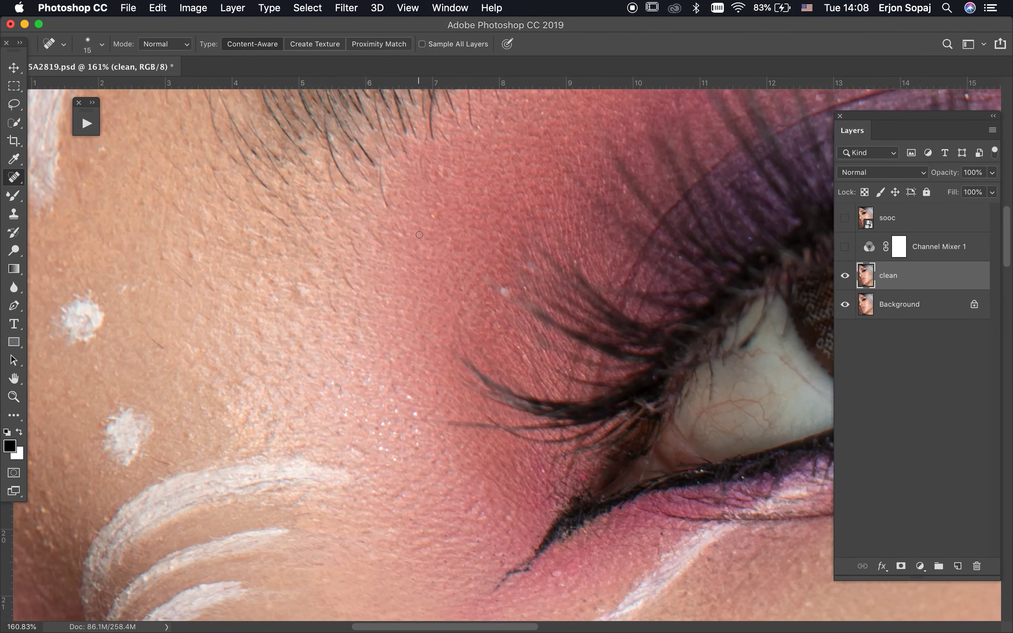
pyautogui.press('f')
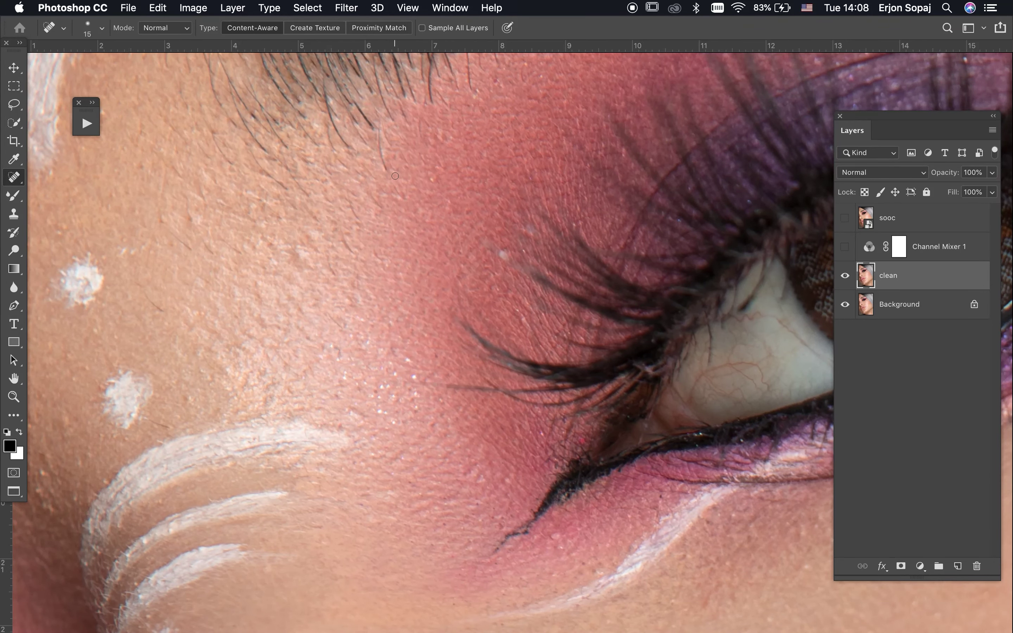
# Heal stray hair tips, small spots and uneven skin beside the eye and eyelashes.
pyautogui.moveTo(380, 156); pyautogui.dragTo(379, 144)
pyautogui.press('f')
pyautogui.moveTo(443, 153); pyautogui.dragTo(447, 161)
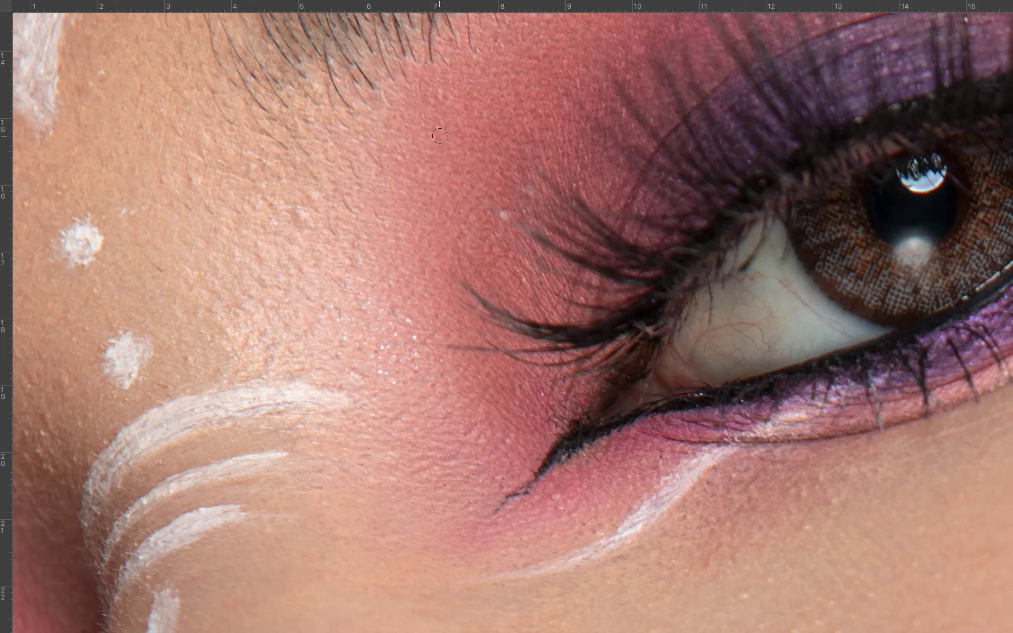
pyautogui.click(387, 196)
pyautogui.moveTo(399, 157)
pyautogui.mouseDown()
pyautogui.moveTo(399, 144)
pyautogui.moveTo(405, 166)
pyautogui.mouseUp()
pyautogui.moveTo(353, 168); pyautogui.dragTo(352, 161)
pyautogui.keyDown('alt'); pyautogui.click(136, 158); pyautogui.keyUp('alt')
pyautogui.moveTo(149, 170); pyautogui.dragTo(168, 187)
# Spot-heal stray hairs and blemishes across the cheek and lower cheek in the standard view.
pyautogui.press('f')
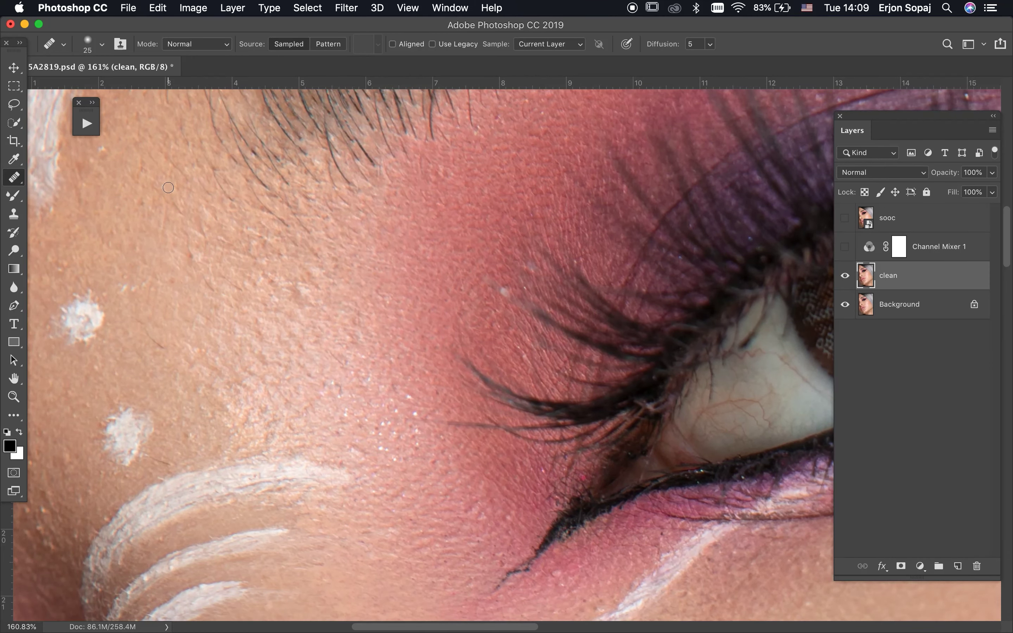
pyautogui.press('Tab')
pyautogui.press('Tab')
pyautogui.press('f')
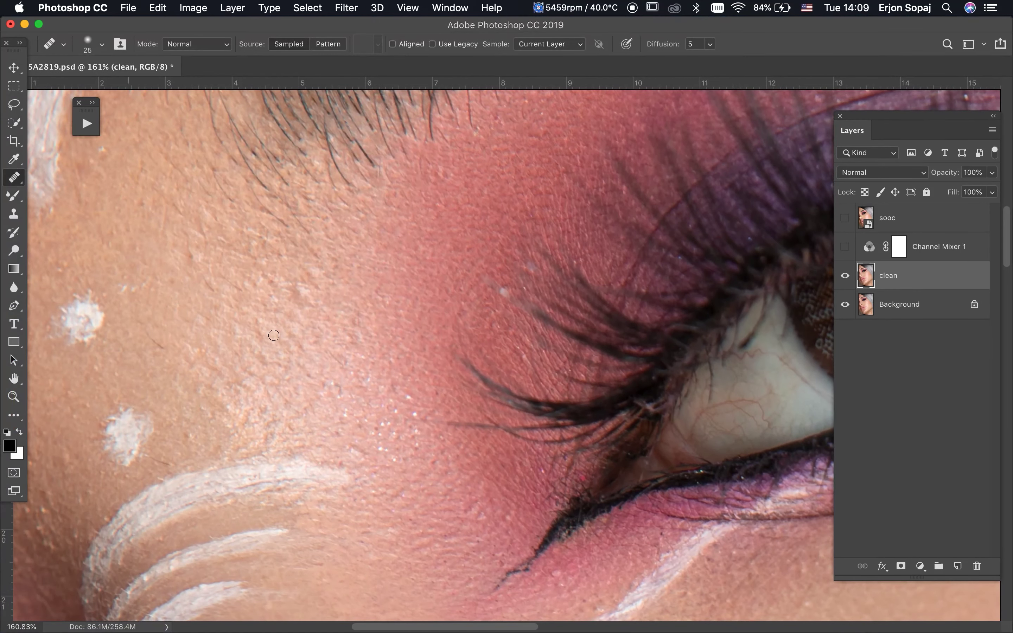
pyautogui.hotkey('shift', 'j')
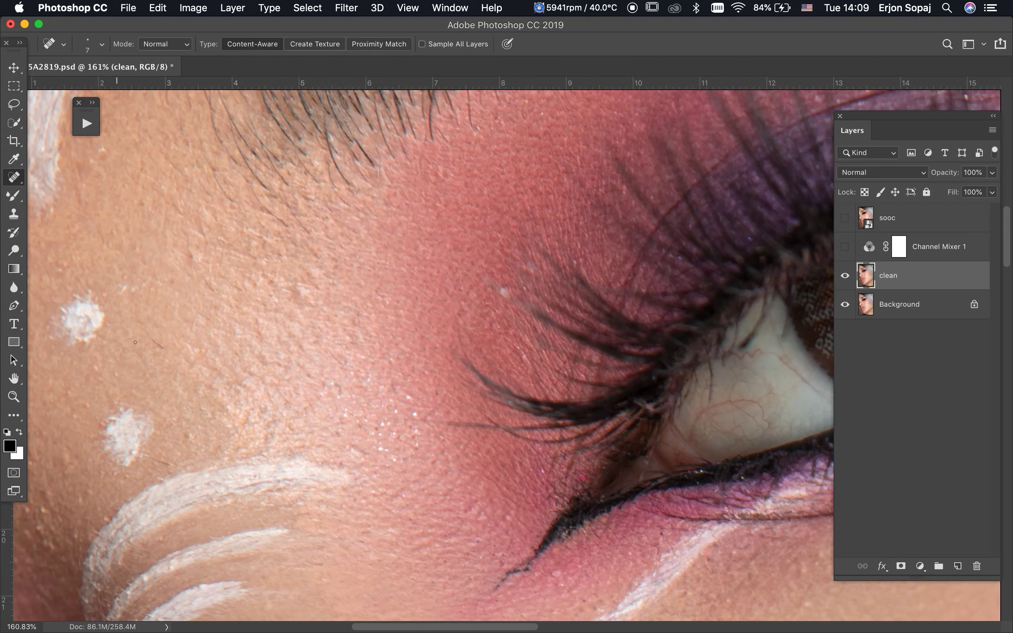
pyautogui.moveTo(147, 333); pyautogui.dragTo(161, 350)
pyautogui.press(']')
pyautogui.press(']')
pyautogui.moveTo(182, 257)
pyautogui.mouseDown()
pyautogui.moveTo(220, 293)
pyautogui.moveTo(270, 297)
pyautogui.mouseUp()
pyautogui.moveTo(141, 206); pyautogui.dragTo(143, 207)
pyautogui.moveTo(64, 458); pyautogui.dragTo(64, 460)
pyautogui.hotkey('shift', 'j')
pyautogui.keyDown('alt'); pyautogui.click(171, 400); pyautogui.keyUp('alt')
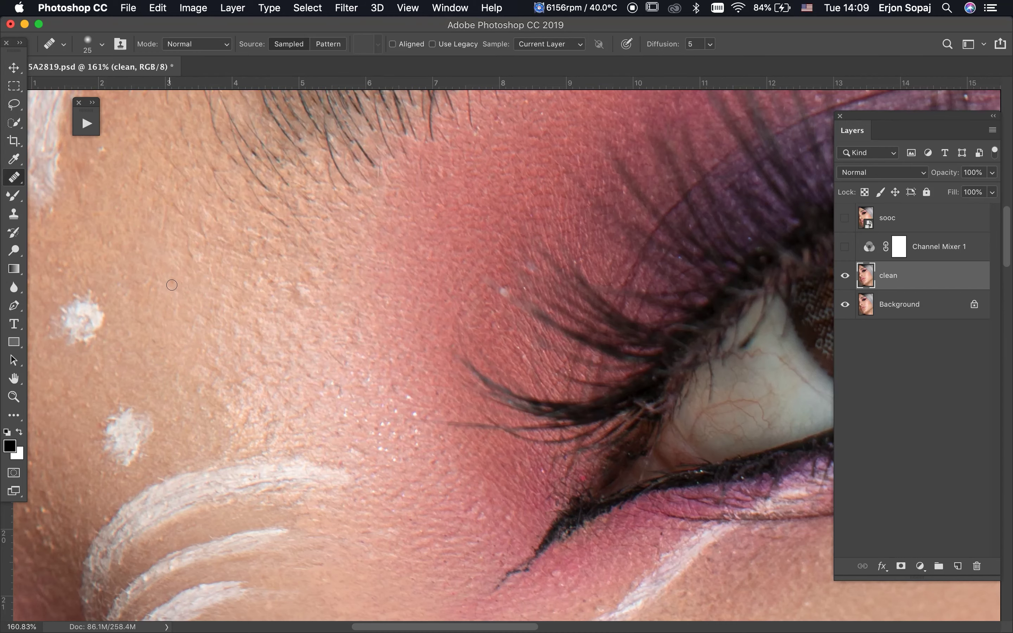
pyautogui.moveTo(150, 234)
pyautogui.mouseDown()
pyautogui.moveTo(262, 330)
pyautogui.moveTo(342, 441)
pyautogui.mouseUp()
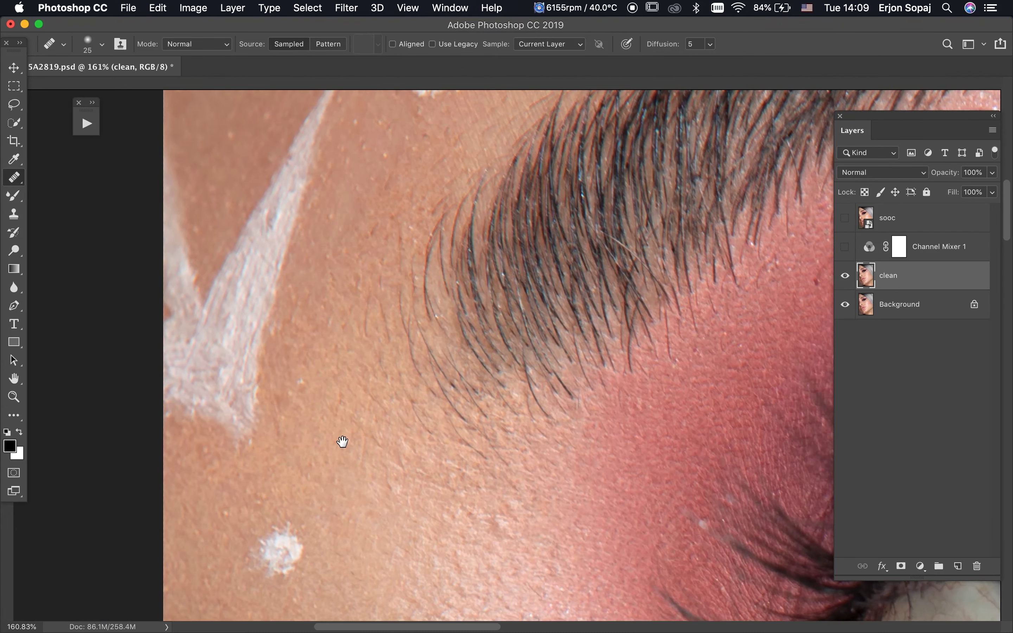
# Heal the cheek spot and the first white dots above the eyebrow.
pyautogui.keyDown('alt'); pyautogui.click(315, 399); pyautogui.keyUp('alt')
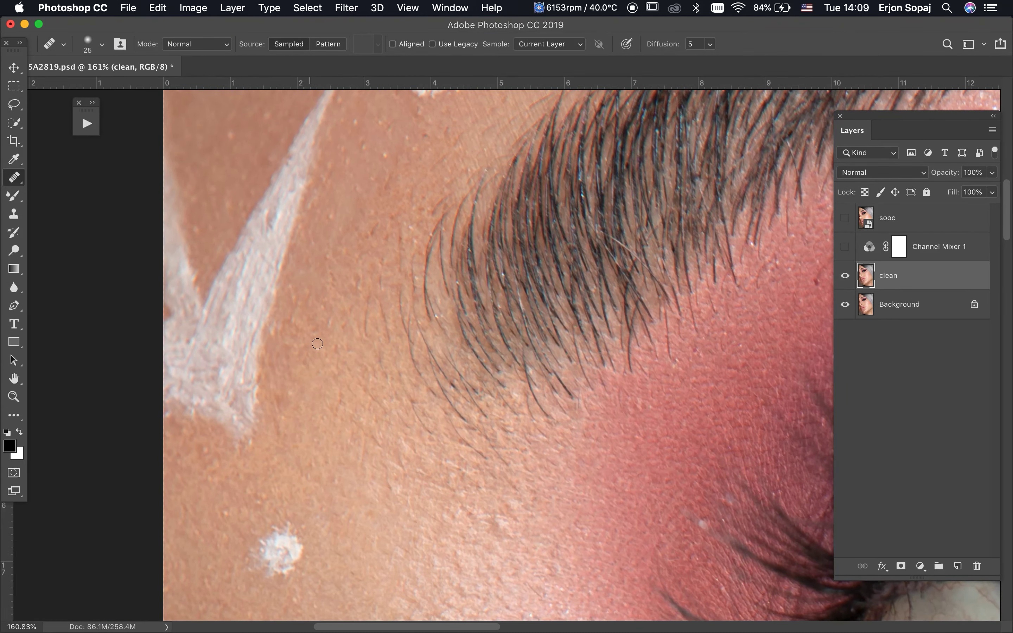
pyautogui.moveTo(392, 237); pyautogui.dragTo(379, 362)
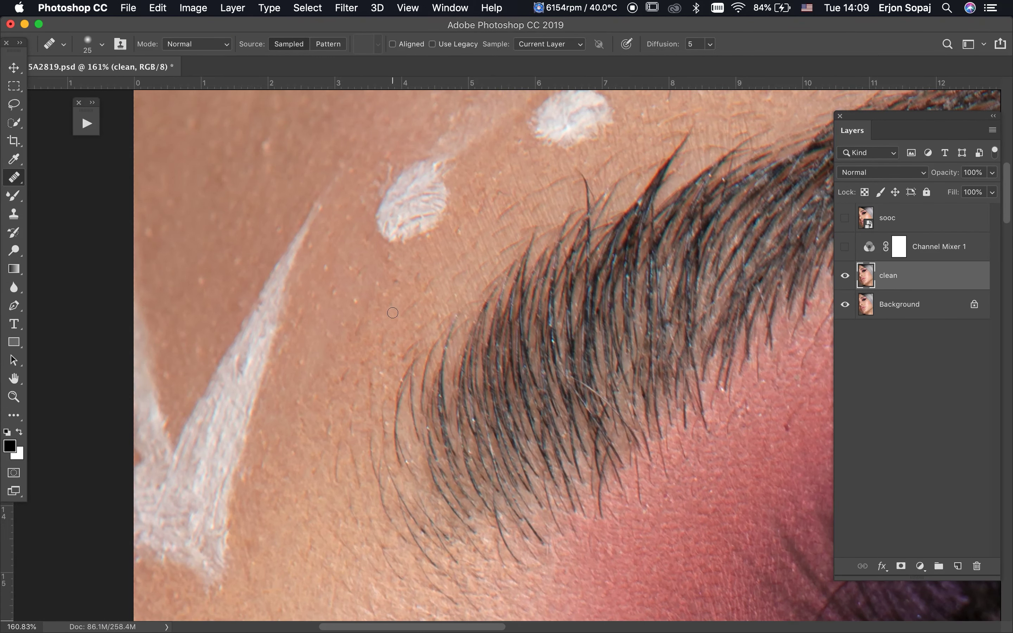
pyautogui.hotkey('shift', 'j')
pyautogui.press(']')
pyautogui.click(355, 301)
pyautogui.click(384, 288)
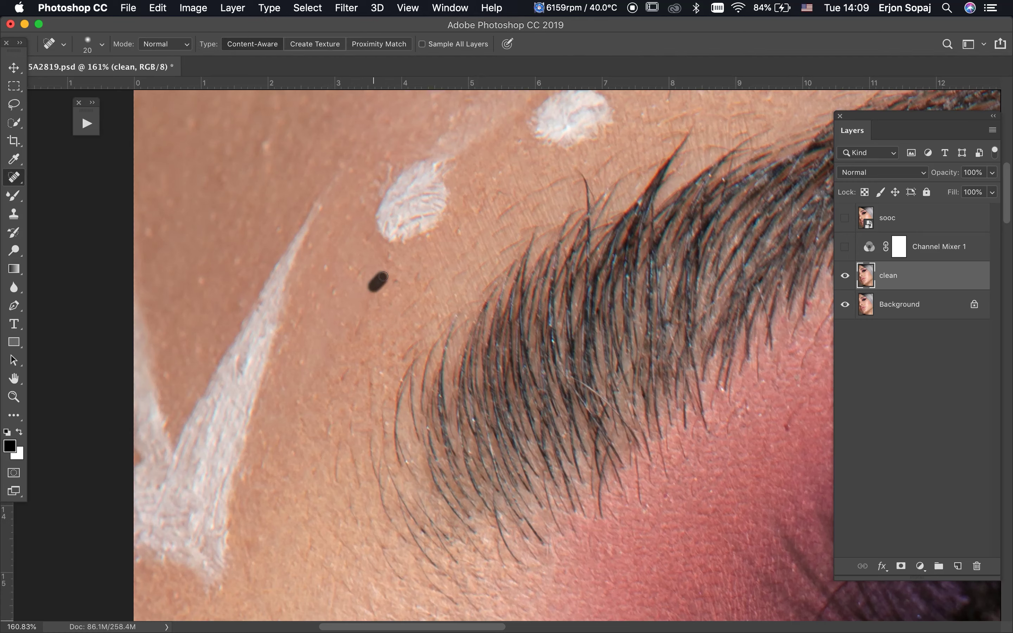
pyautogui.click(396, 283)
pyautogui.click(393, 254)
# Heal the remaining spots above the eyebrow and beside the white line.
pyautogui.click(353, 265)
pyautogui.click(322, 270)
pyautogui.click(315, 295)
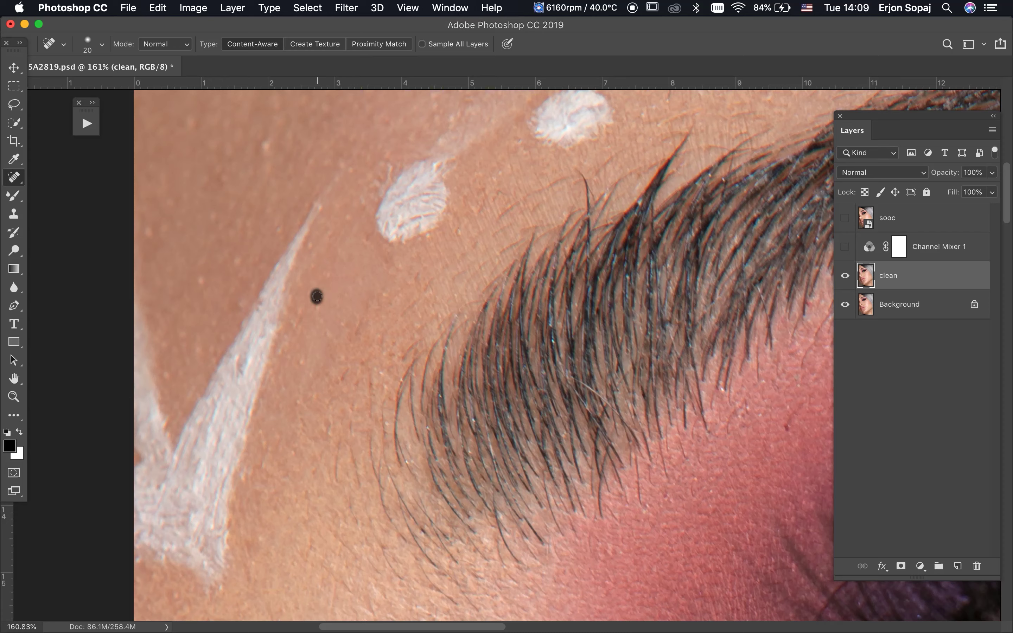
pyautogui.click(304, 353)
pyautogui.moveTo(179, 291); pyautogui.dragTo(212, 275)
pyautogui.click(235, 263)
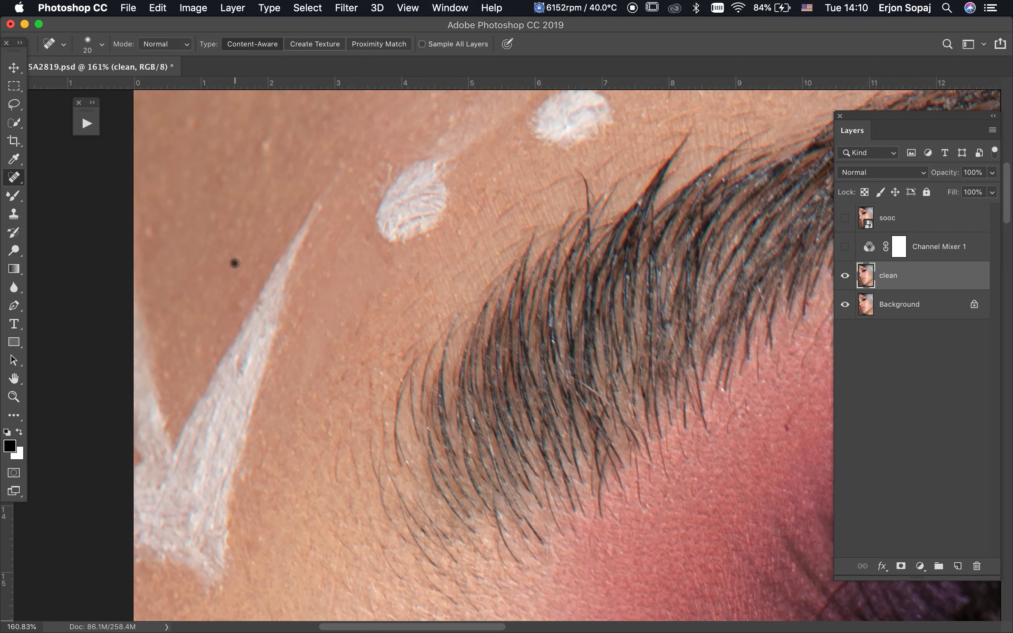
pyautogui.click(268, 145)
# Heal blemishes around the eyebrow and remove the stray hairs crossing the forehead.
pyautogui.moveTo(498, 216)
pyautogui.mouseDown()
pyautogui.moveTo(514, 202)
pyautogui.moveTo(541, 207)
pyautogui.moveTo(630, 146)
pyautogui.mouseUp()
pyautogui.click(496, 231)
pyautogui.press(']')
pyautogui.moveTo(589, 180); pyautogui.dragTo(596, 180)
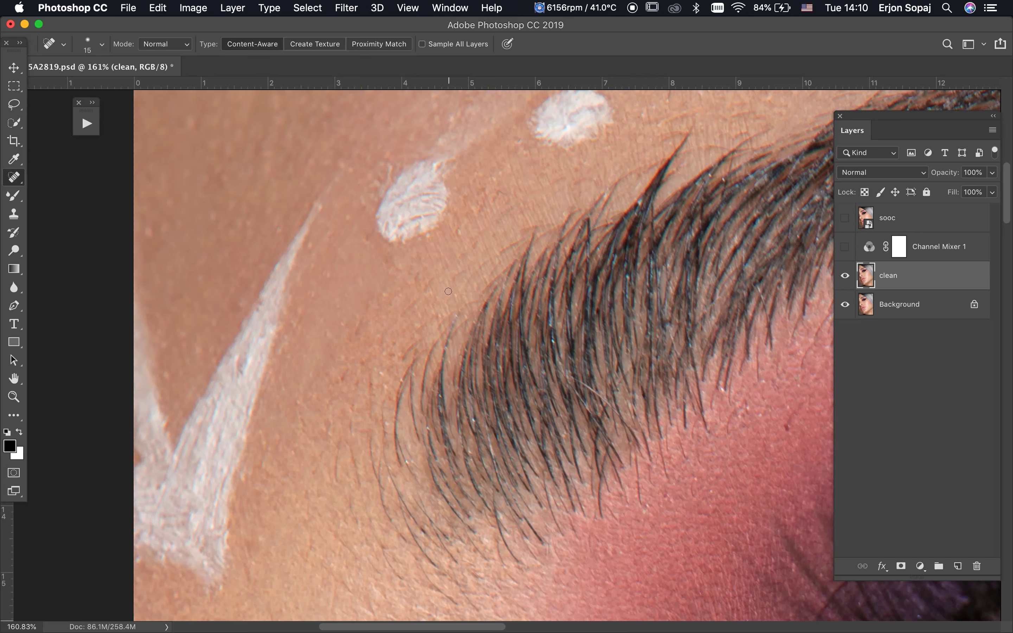
pyautogui.moveTo(449, 287)
pyautogui.mouseDown()
pyautogui.moveTo(464, 272)
pyautogui.moveTo(433, 278)
pyautogui.moveTo(414, 266)
pyautogui.mouseUp()
pyautogui.moveTo(339, 380); pyautogui.dragTo(344, 356)
pyautogui.moveTo(792, 435)
pyautogui.mouseDown()
pyautogui.moveTo(801, 404)
pyautogui.moveTo(621, 357)
pyautogui.moveTo(368, 495)
pyautogui.mouseUp()
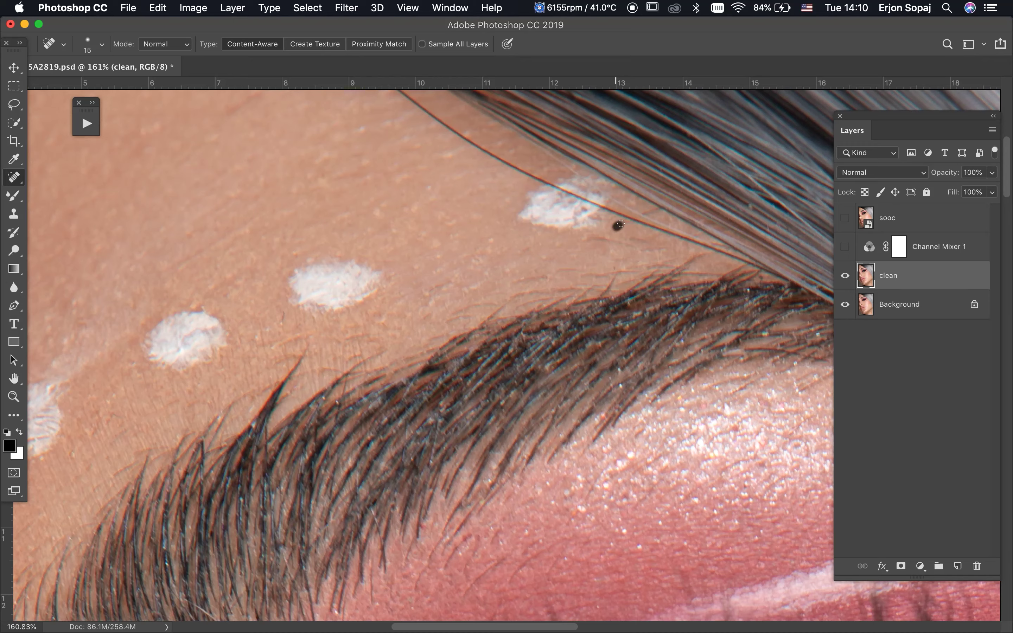
pyautogui.moveTo(621, 224); pyautogui.dragTo(671, 196)
pyautogui.moveTo(520, 279); pyautogui.dragTo(543, 281)
pyautogui.moveTo(292, 345); pyautogui.dragTo(310, 331)
# Remove the last stray hair across the forehead with a size 25 brush, then fit the portrait on screen.
pyautogui.hotkey('shift', 'j')
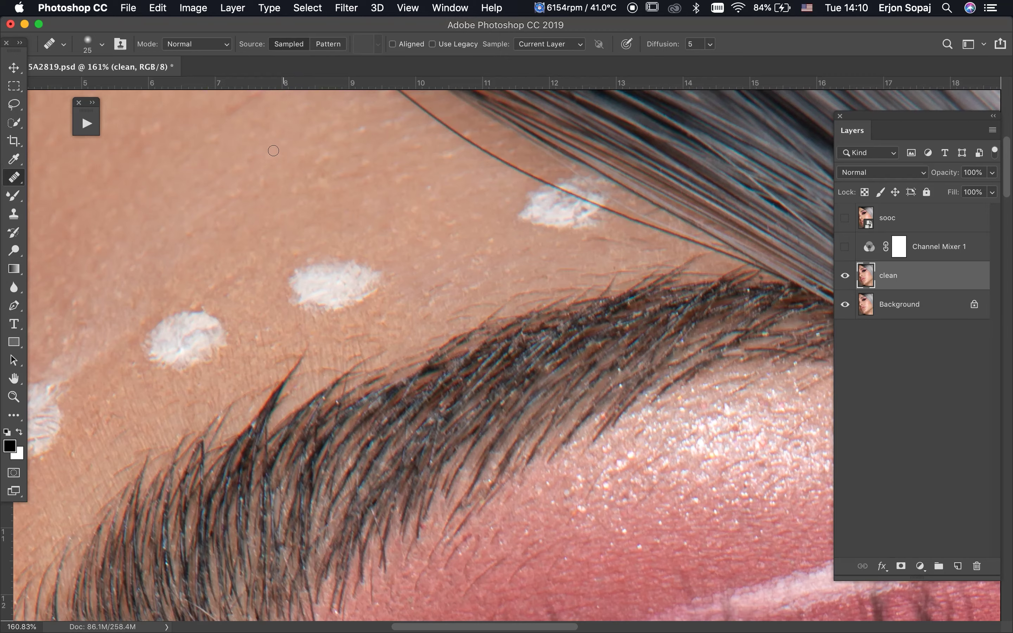
pyautogui.scroll(5, 341, 211)
pyautogui.hscroll(-5, 340, 211)
pyautogui.scroll(3, 366, 247)
pyautogui.hscroll(1, 366, 247)
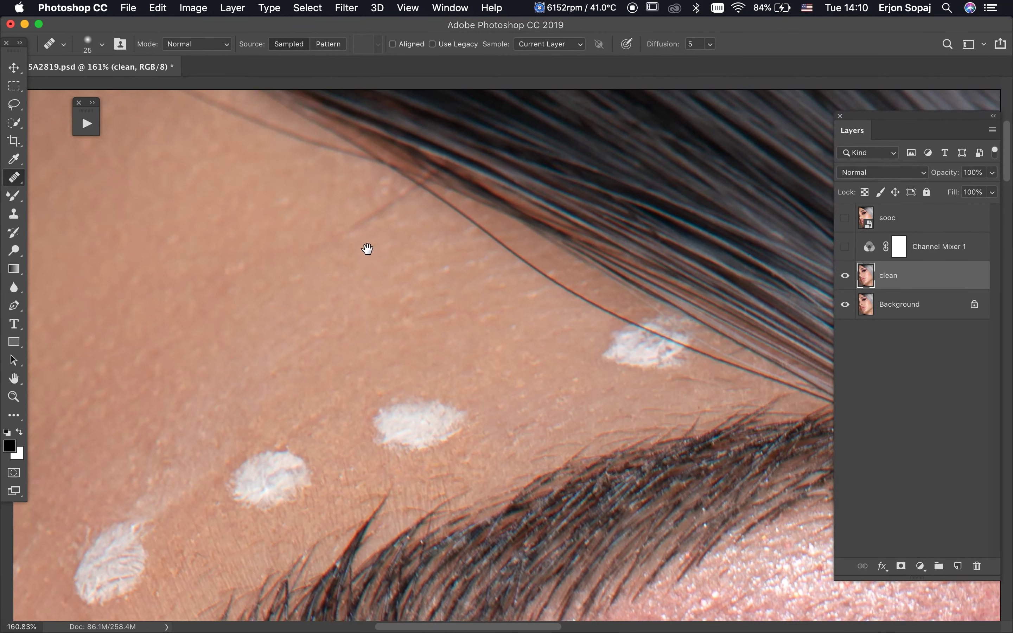
pyautogui.hotkey('shift', 'j')
pyautogui.press(']')
pyautogui.moveTo(334, 257); pyautogui.dragTo(433, 202)
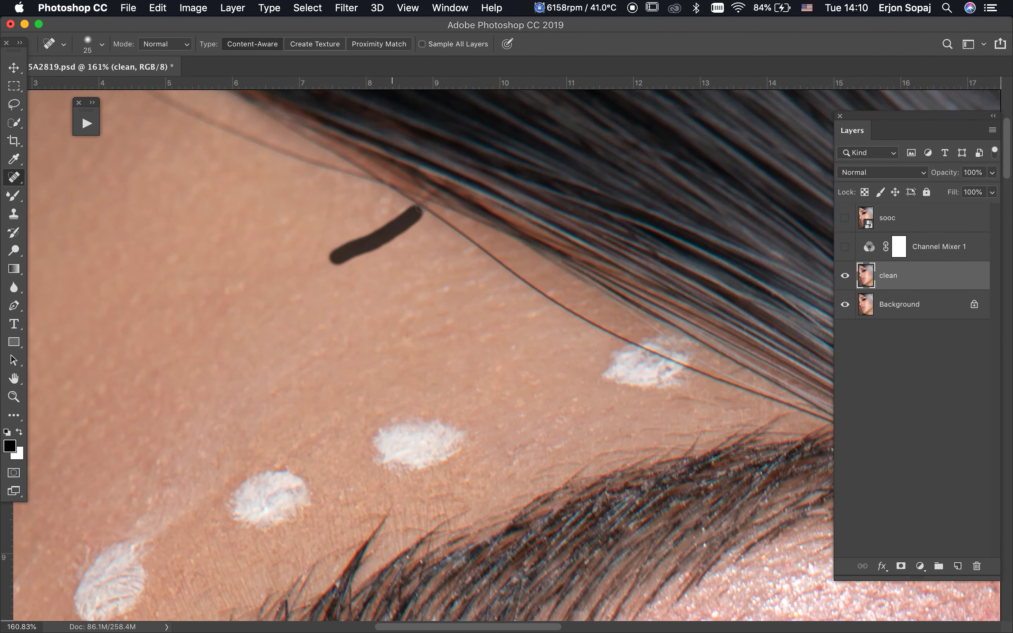
pyautogui.press('super+0')
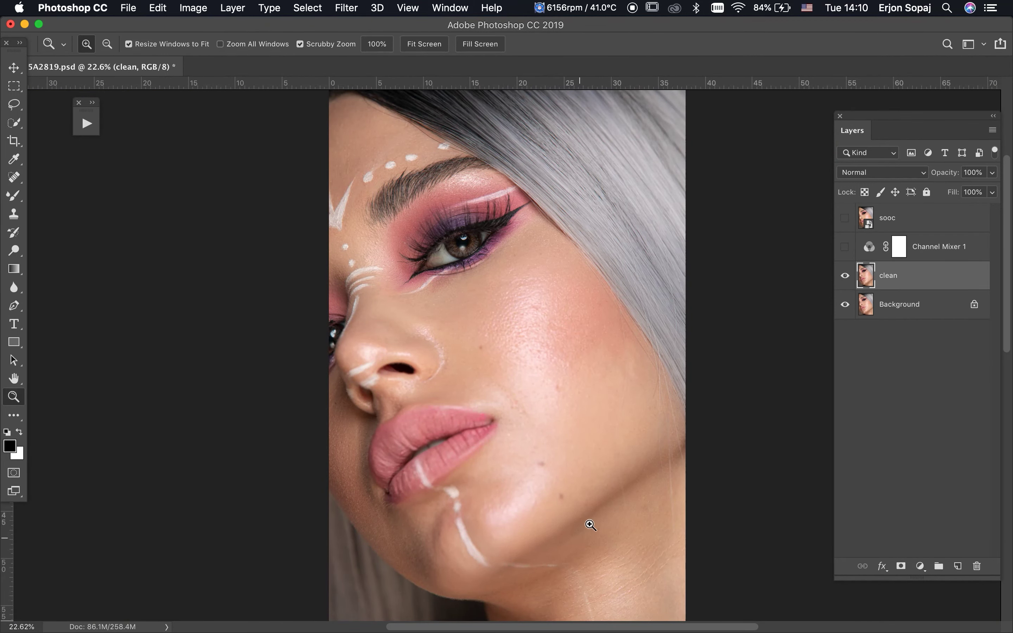
# Zoom in on the jaw and smooth the jawline skin with the sampled Healing Brush.
pyautogui.moveTo(588, 525); pyautogui.dragTo(640, 500)
pyautogui.hotkey('shift', 'j')
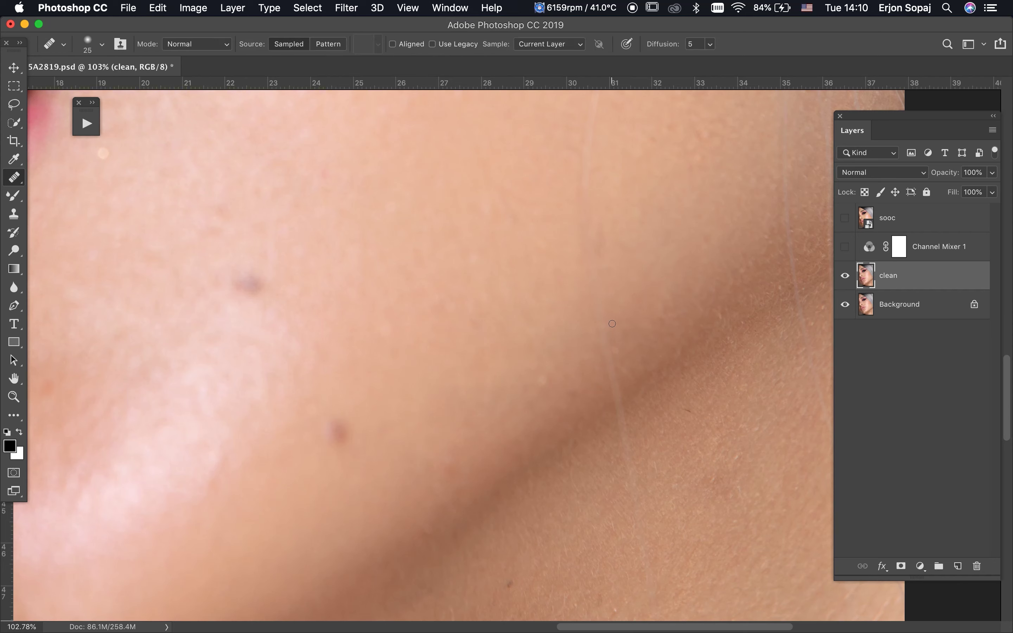
pyautogui.keyDown('alt'); pyautogui.click(628, 312); pyautogui.keyUp('alt')
pyautogui.moveTo(606, 335); pyautogui.dragTo(641, 549)
pyautogui.scroll(-5, 638, 478)
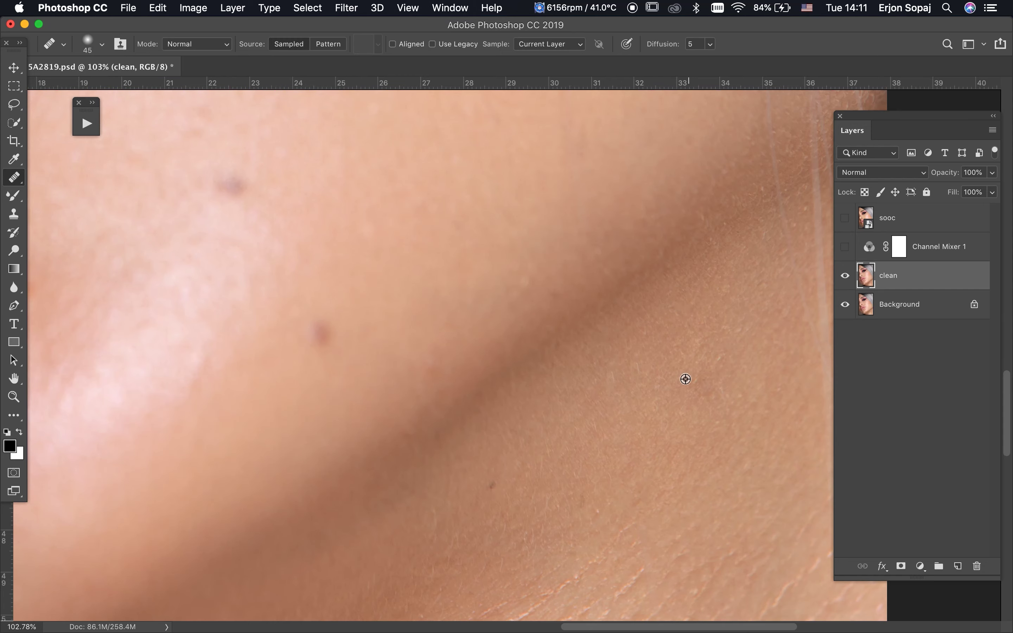
# Zoom out over the neck, chin and lips, and turn Channel Mixer 1 on for grayscale checking.
pyautogui.moveTo(637, 477); pyautogui.dragTo(610, 257)
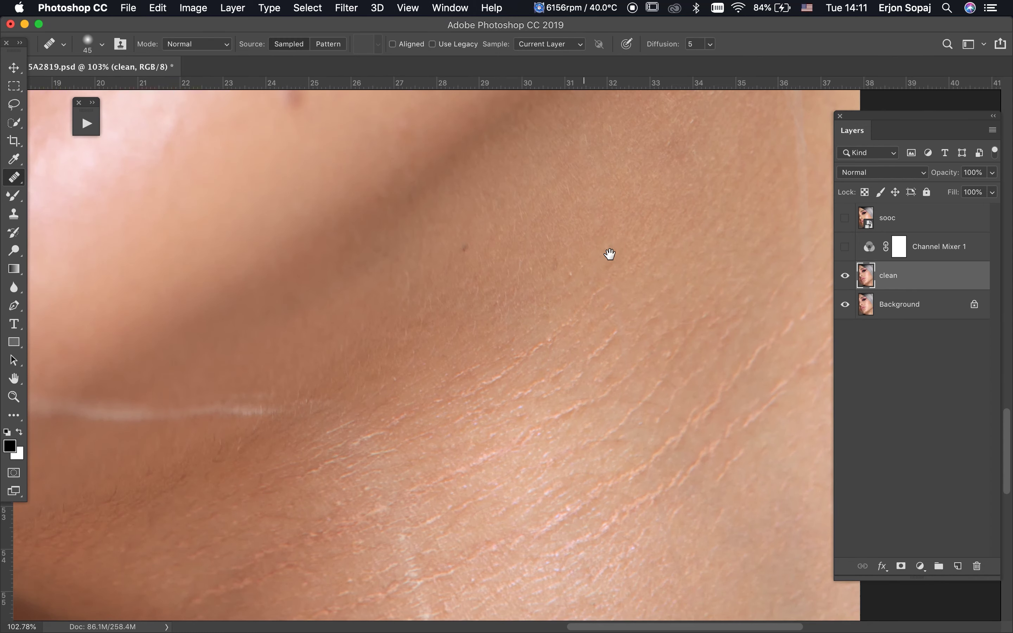
pyautogui.press('super+r')
pyautogui.press('super+minus')
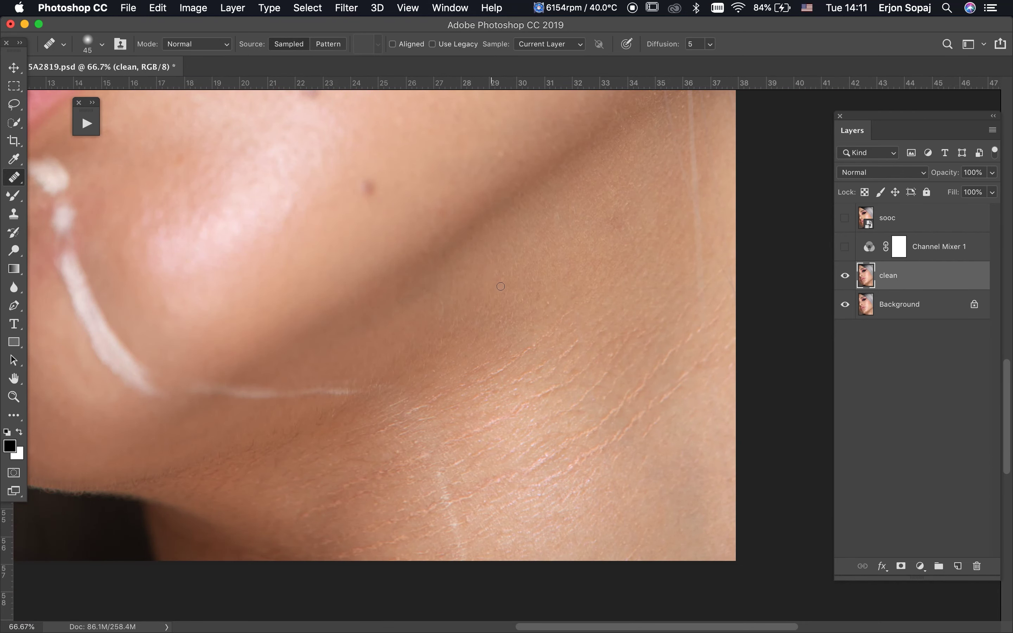
pyautogui.scroll(5, 494, 235)
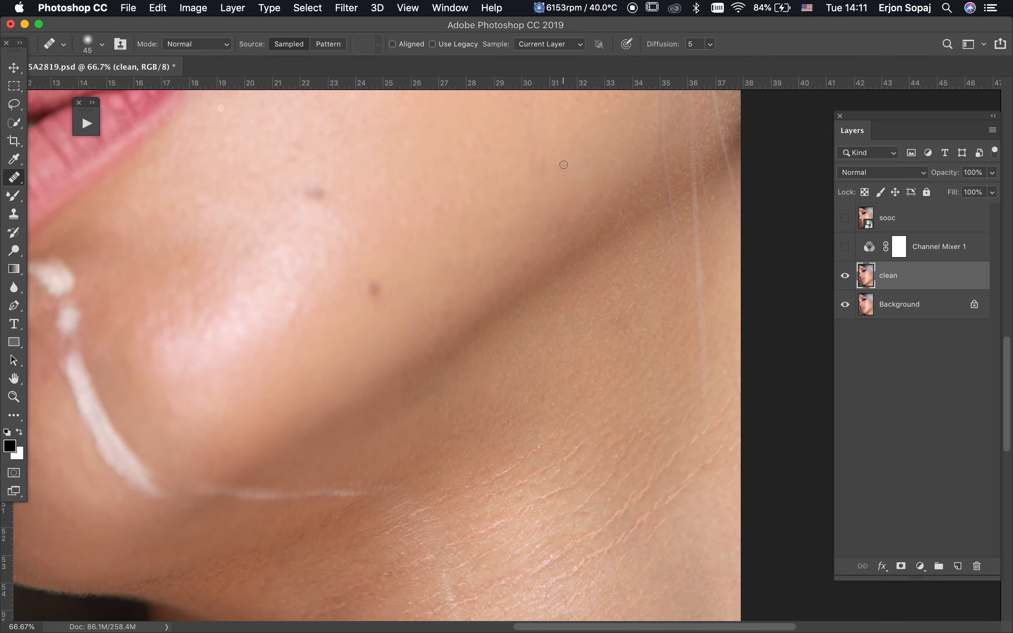
pyautogui.moveTo(550, 148); pyautogui.dragTo(522, 283)
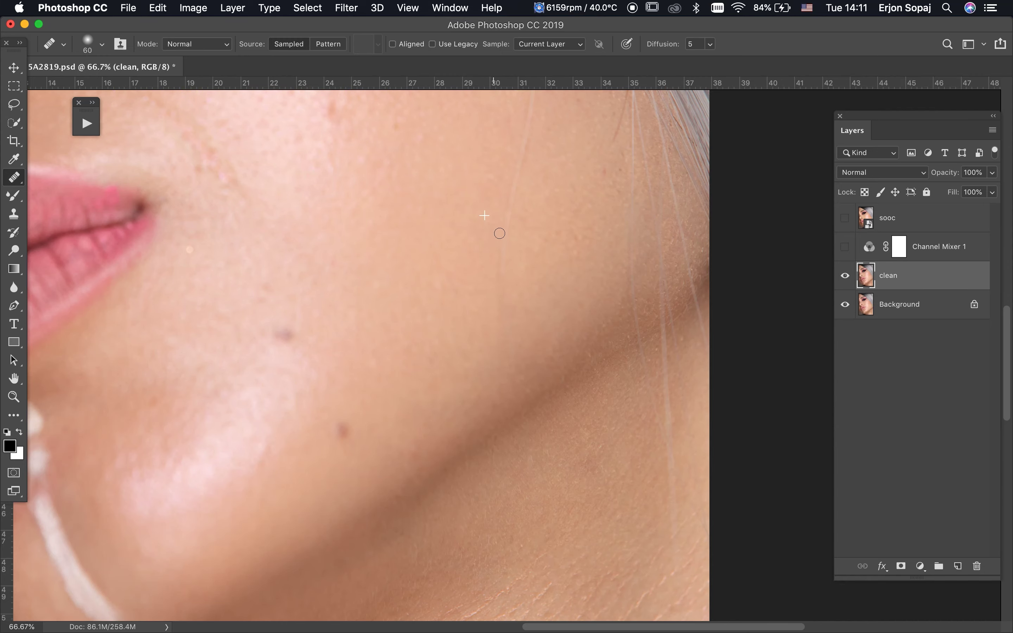
pyautogui.moveTo(452, 177); pyautogui.dragTo(452, 265)
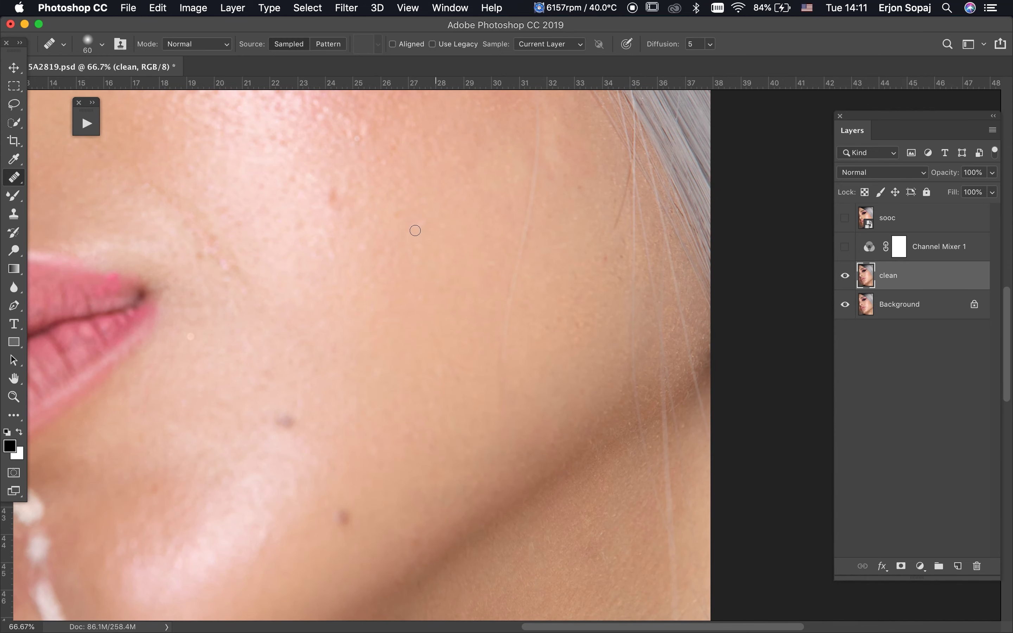
pyautogui.click(844, 249)
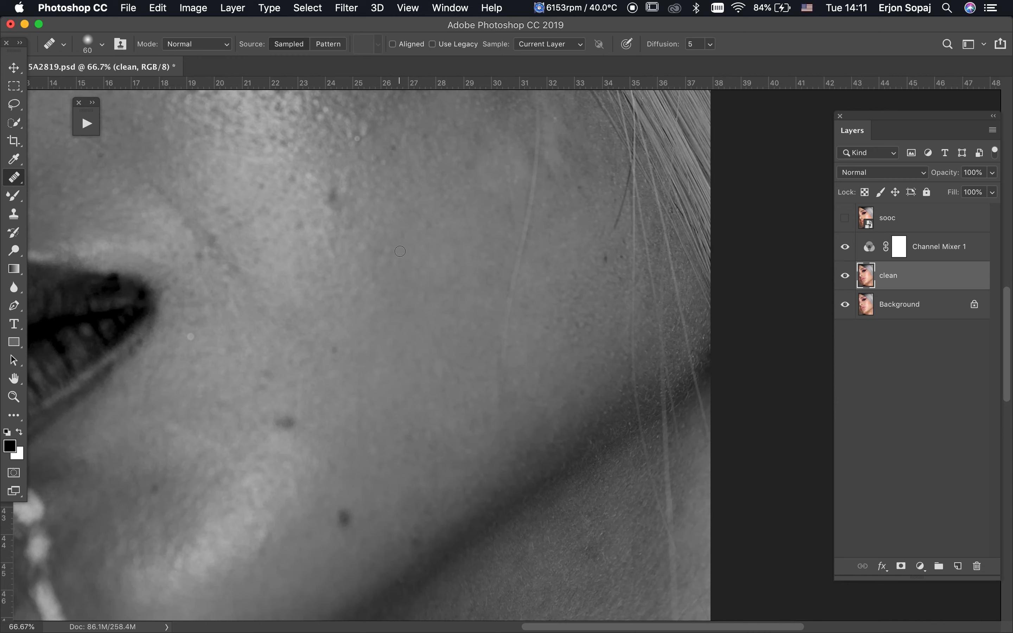
# Spot-heal the light and dark cheek spots with a size 40 brush, then a size 25 brush.
pyautogui.hotkey('shift', 'j')
pyautogui.press(']')
pyautogui.press(']')
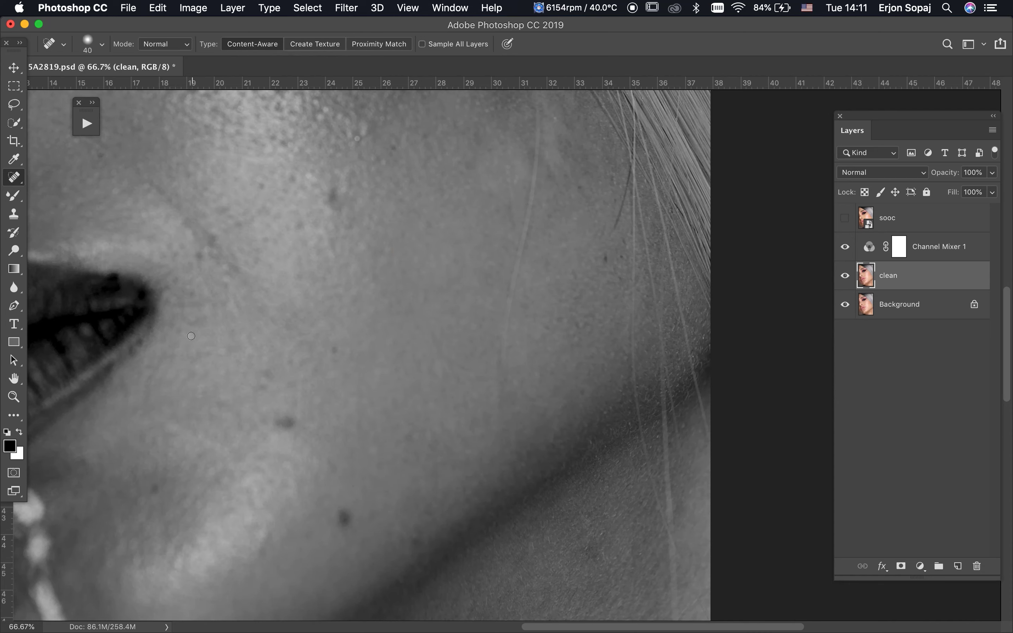
pyautogui.click(190, 336)
pyautogui.moveTo(218, 208); pyautogui.dragTo(258, 189)
pyautogui.moveTo(604, 250); pyautogui.dragTo(604, 271)
pyautogui.press('[')
pyautogui.click(581, 187)
# Paint out the stray hair strand and heal the small specks on the upper cheek and jaw edge.
pyautogui.moveTo(422, 137); pyautogui.dragTo(435, 163)
pyautogui.moveTo(624, 203); pyautogui.dragTo(629, 167)
pyautogui.moveTo(619, 295); pyautogui.dragTo(619, 275)
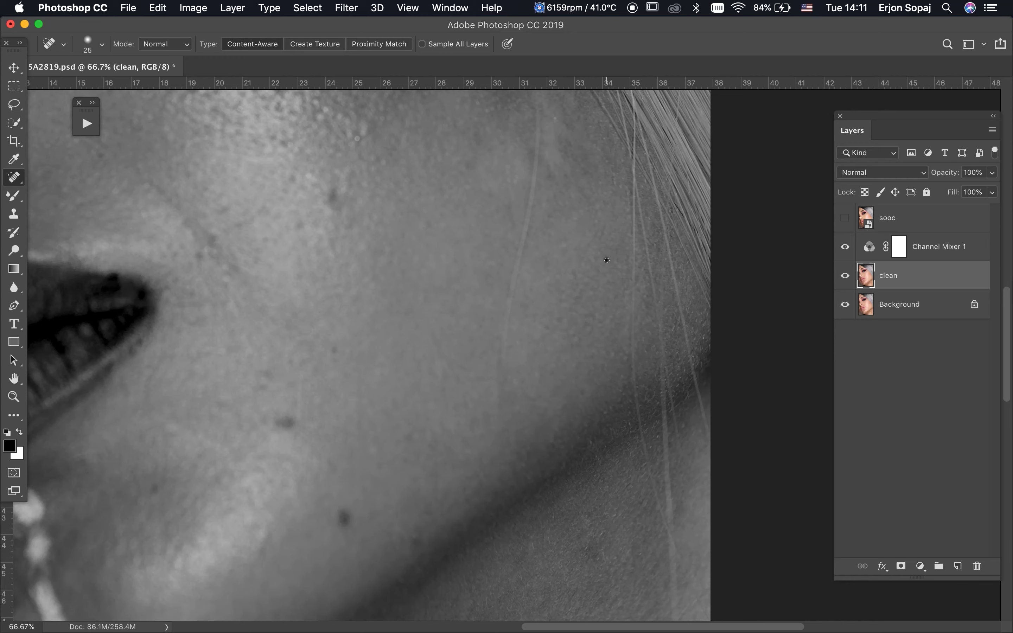
pyautogui.moveTo(591, 235); pyautogui.dragTo(609, 216)
pyautogui.moveTo(548, 116); pyautogui.dragTo(553, 116)
pyautogui.moveTo(475, 132); pyautogui.dragTo(486, 141)
pyautogui.hotkey('shift', 'j')
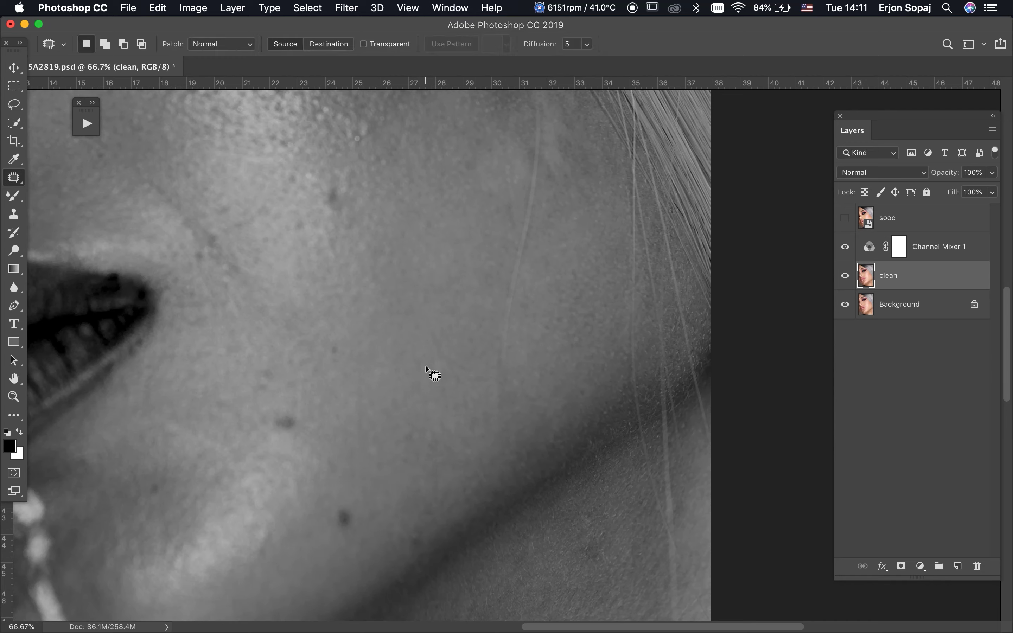
pyautogui.hotkey('shift', 'j')
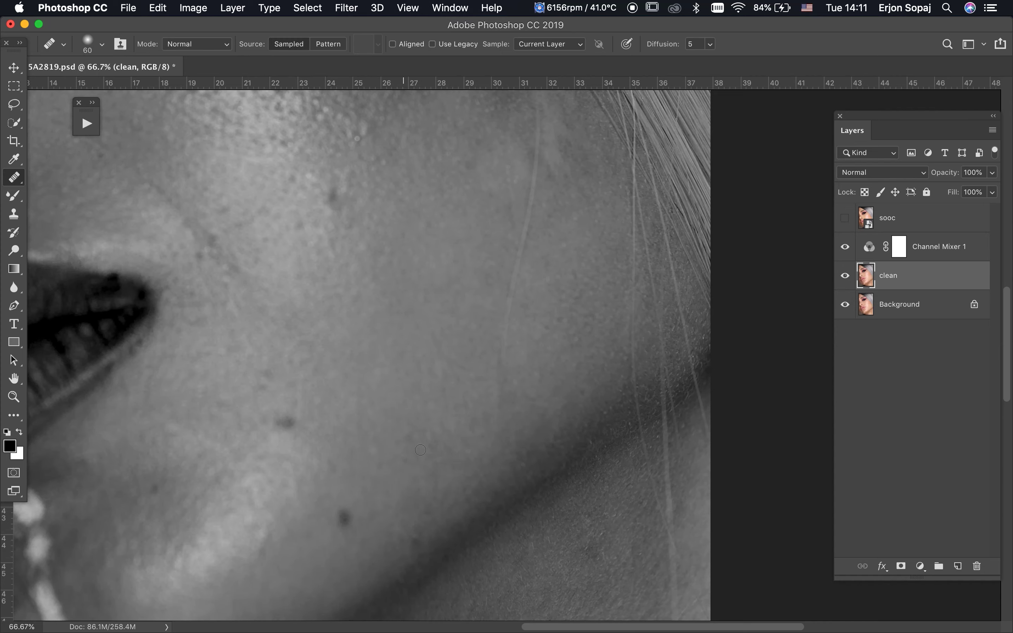
pyautogui.scroll(-5, 544, 380)
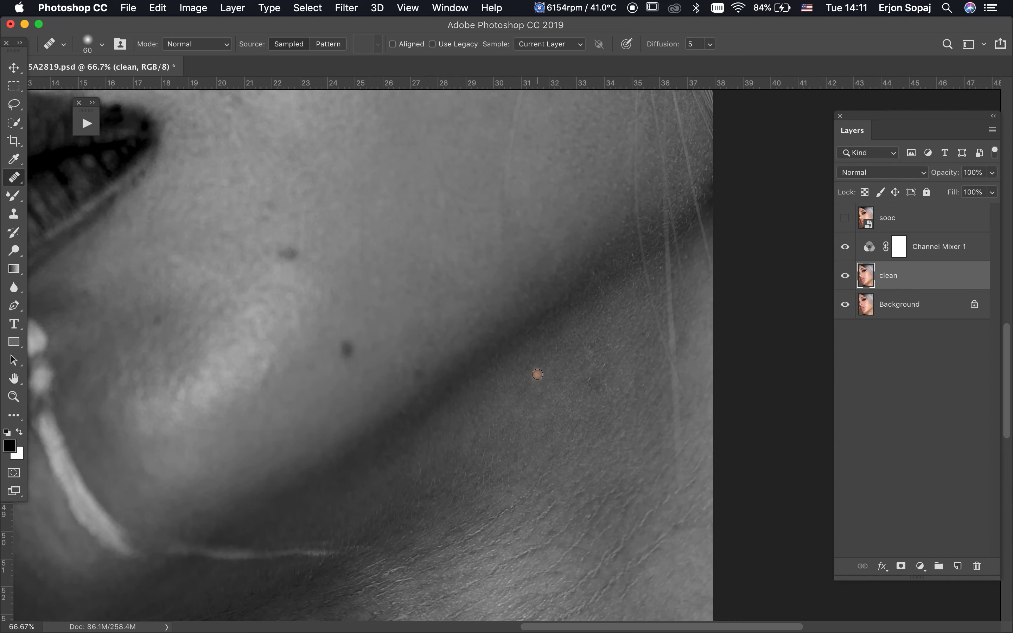
# Hide Channel Mixer 1, smooth the jawline skin and heal a small mark on the neck.
pyautogui.click(845, 247)
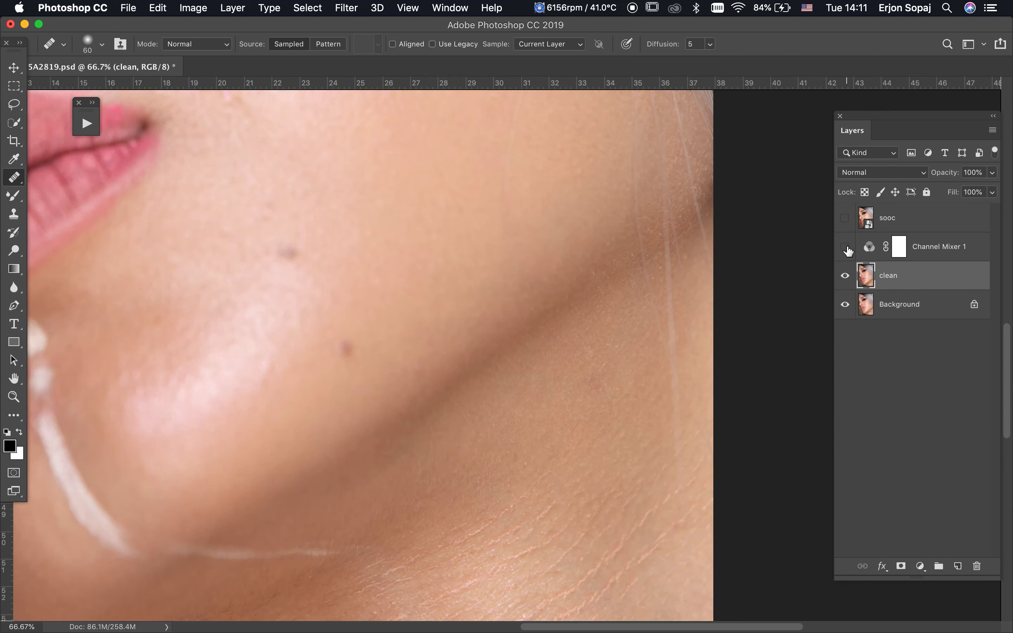
pyautogui.hotkey('shift', 'j')
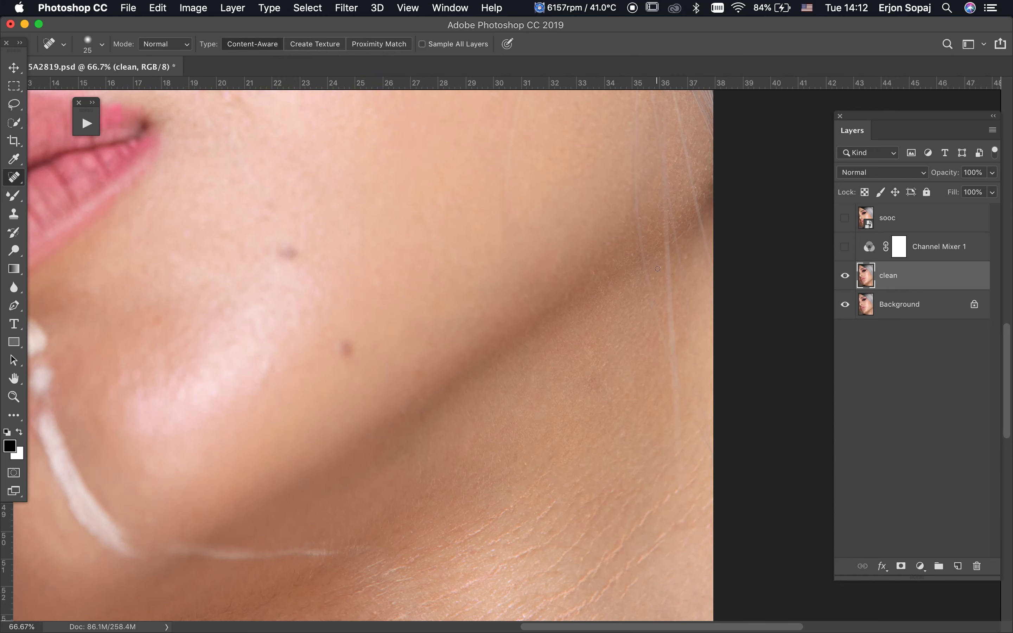
pyautogui.hotkey('shift', 'j')
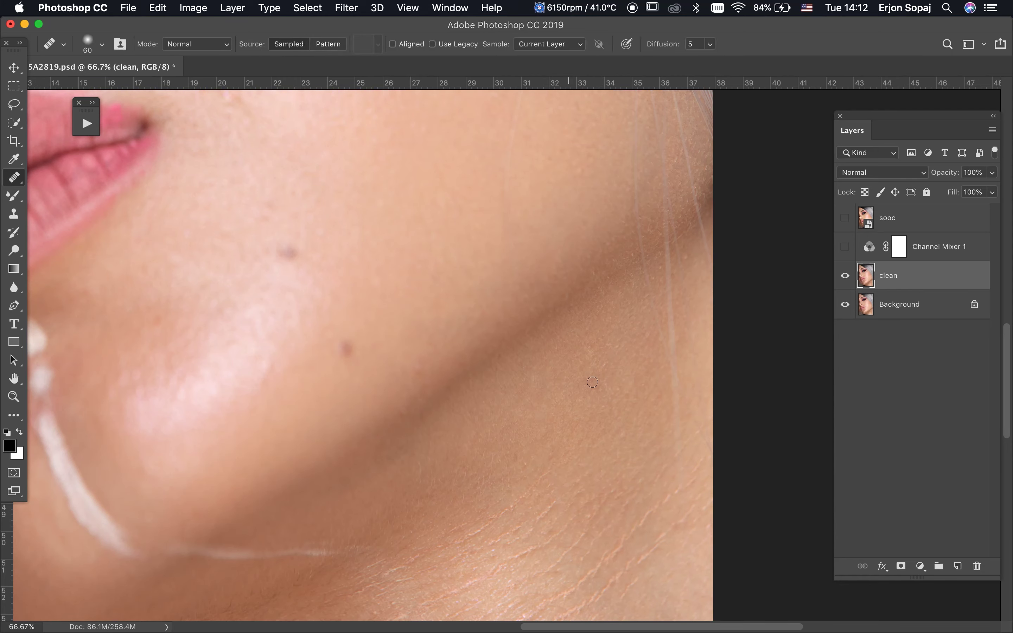
pyautogui.moveTo(592, 382); pyautogui.dragTo(599, 402)
pyautogui.moveTo(585, 343); pyautogui.dragTo(489, 330)
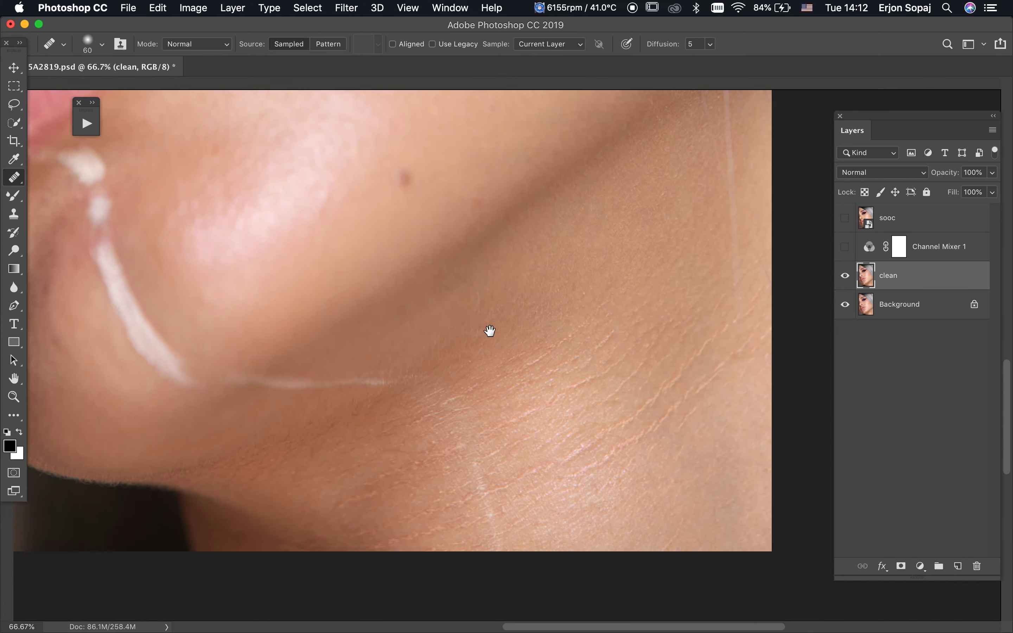
pyautogui.press('super+r')
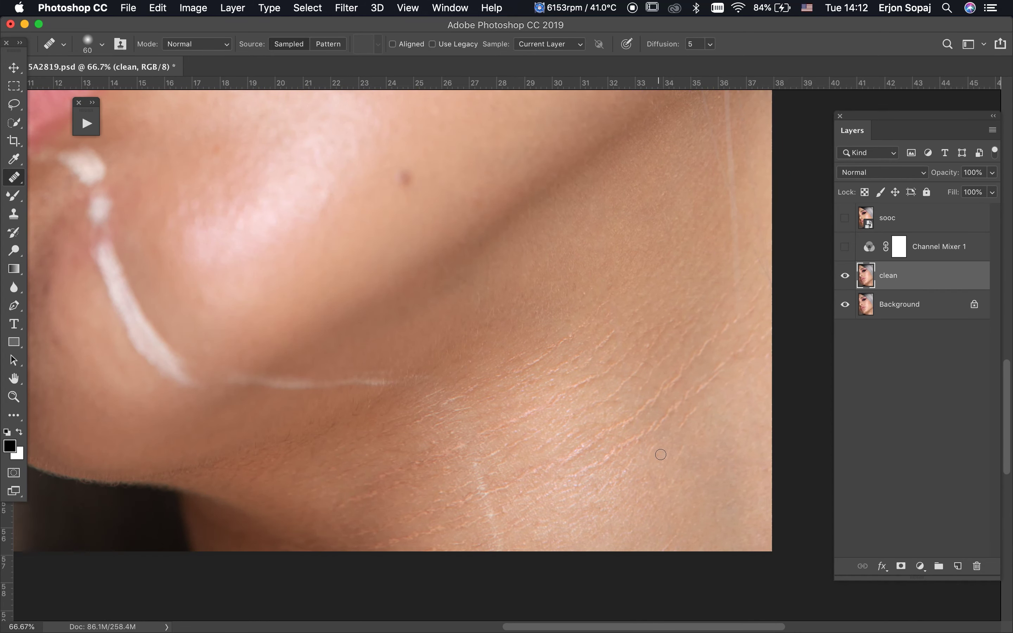
pyautogui.hotkey('shift', 'j')
pyautogui.moveTo(601, 405)
pyautogui.mouseDown()
pyautogui.moveTo(620, 402)
pyautogui.moveTo(592, 440)
pyautogui.mouseUp()
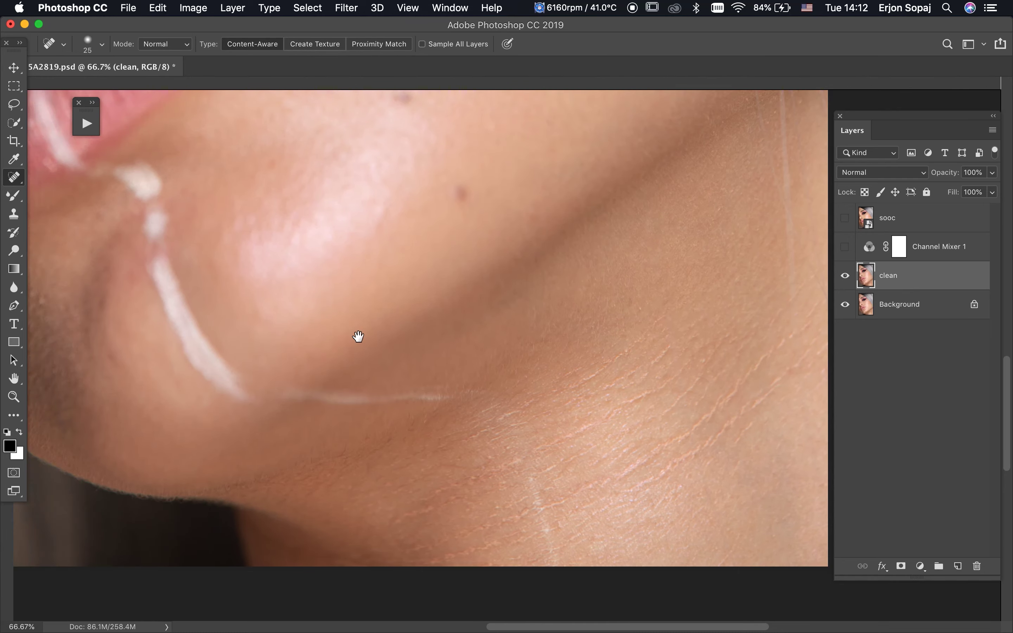
# Heal the chin skin beside the white line and the spot at the mouth corner.
pyautogui.moveTo(170, 297); pyautogui.dragTo(553, 413)
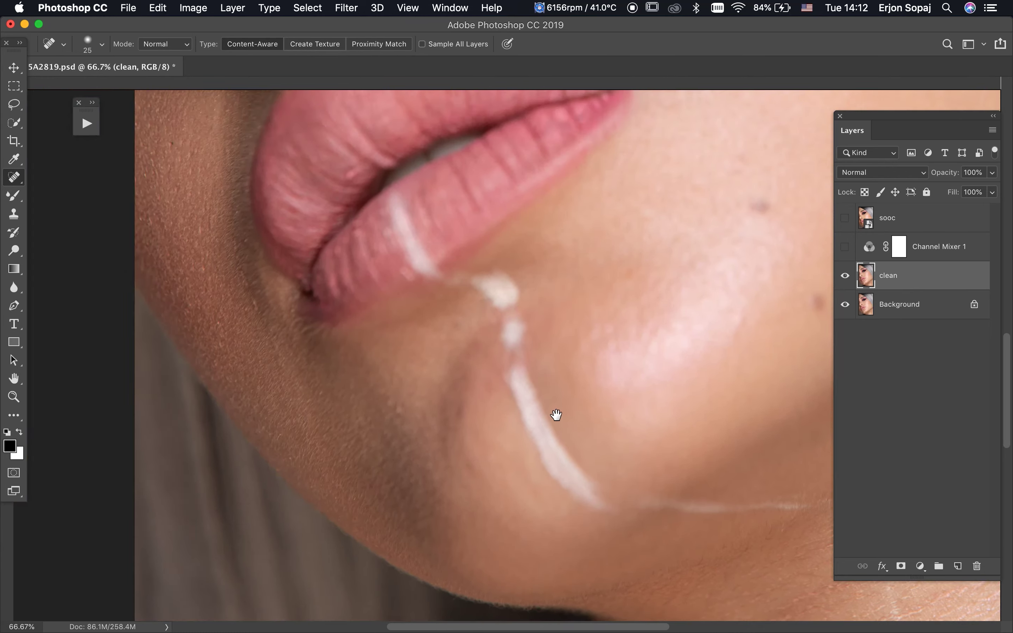
pyautogui.hotkey('shift', 'j')
pyautogui.keyDown('alt'); pyautogui.click(480, 430); pyautogui.keyUp('alt')
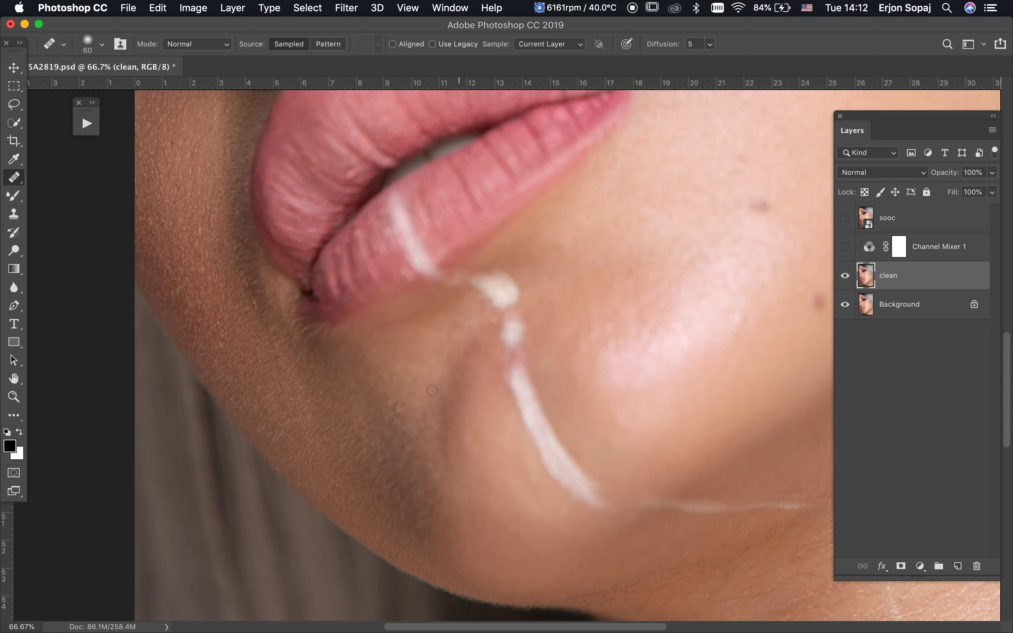
pyautogui.keyDown('alt'); pyautogui.click(401, 371); pyautogui.keyUp('alt')
pyautogui.moveTo(403, 413); pyautogui.dragTo(399, 412)
pyautogui.hotkey('shift', 'j')
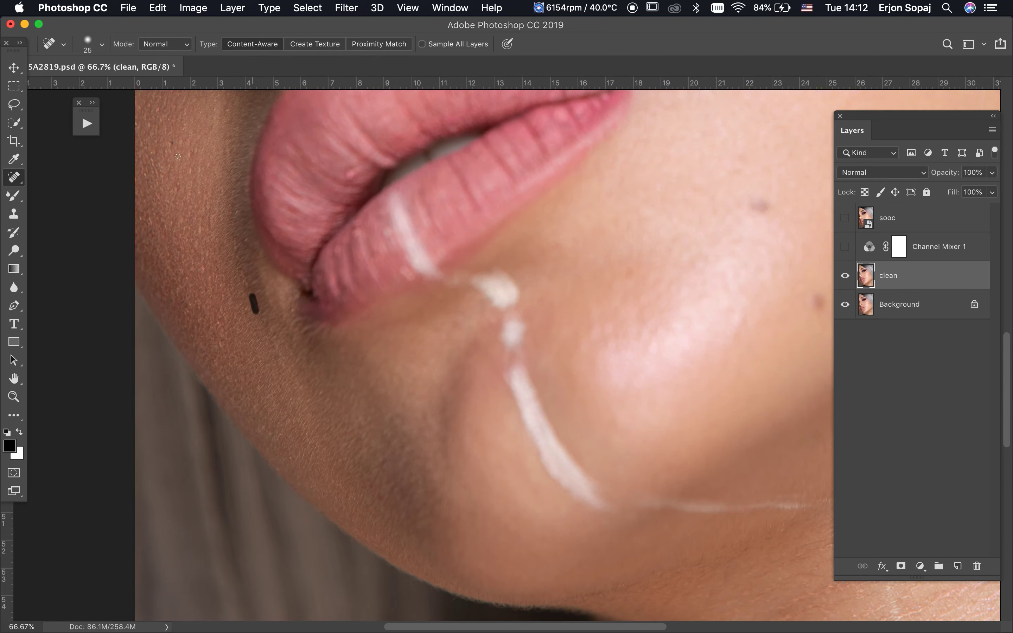
pyautogui.moveTo(173, 150); pyautogui.dragTo(169, 141)
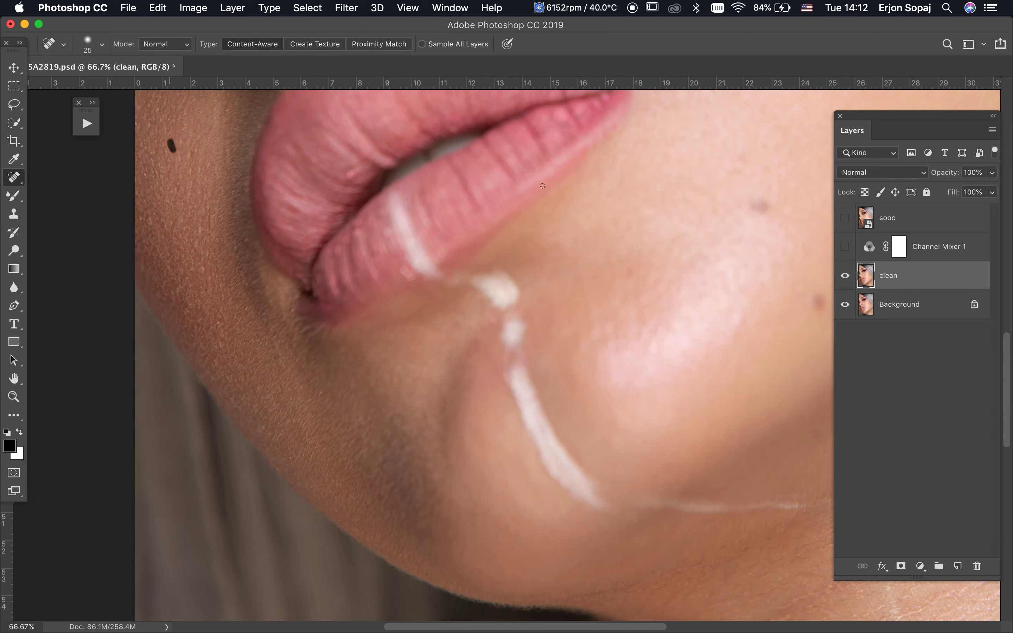
# Turn Channel Mixer 1 back on, heal the spot near the lip, and check the nose.
pyautogui.click(845, 247)
pyautogui.moveTo(622, 227); pyautogui.dragTo(623, 227)
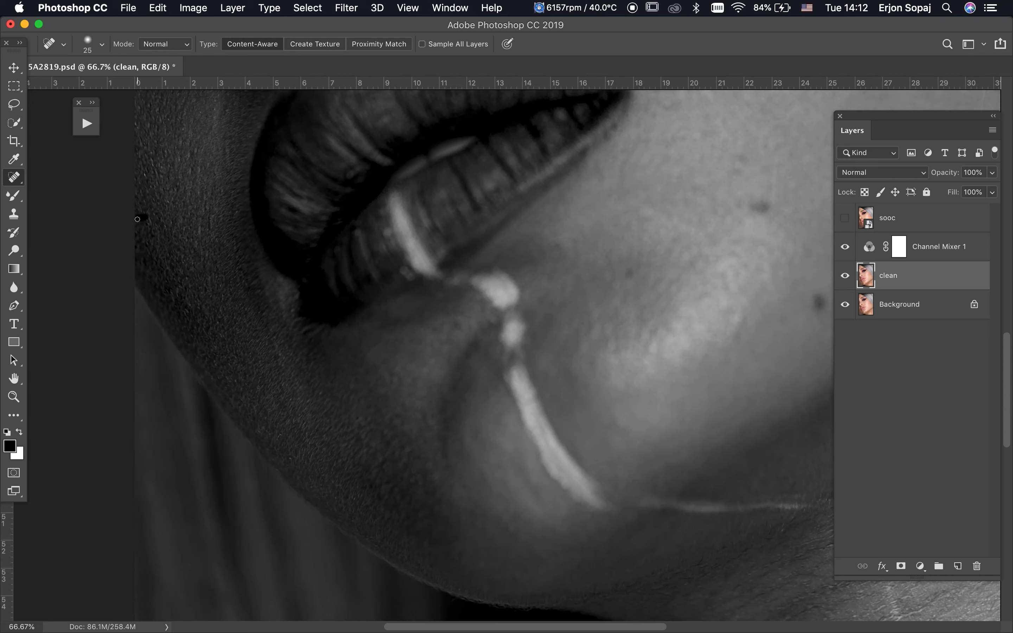
pyautogui.moveTo(137, 220); pyautogui.dragTo(508, 376)
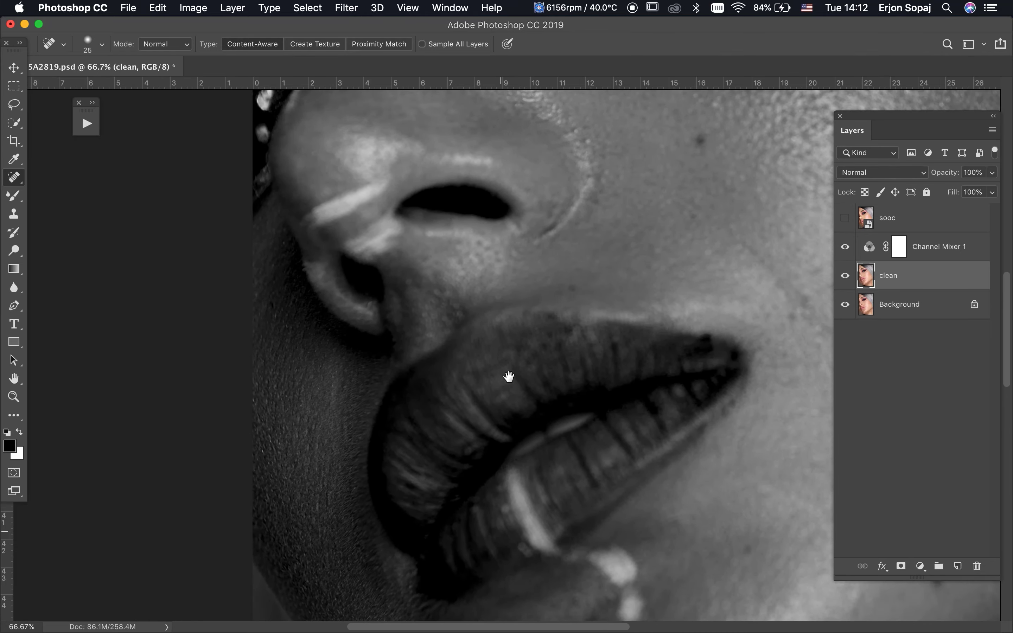
pyautogui.moveTo(370, 167); pyautogui.dragTo(366, 299)
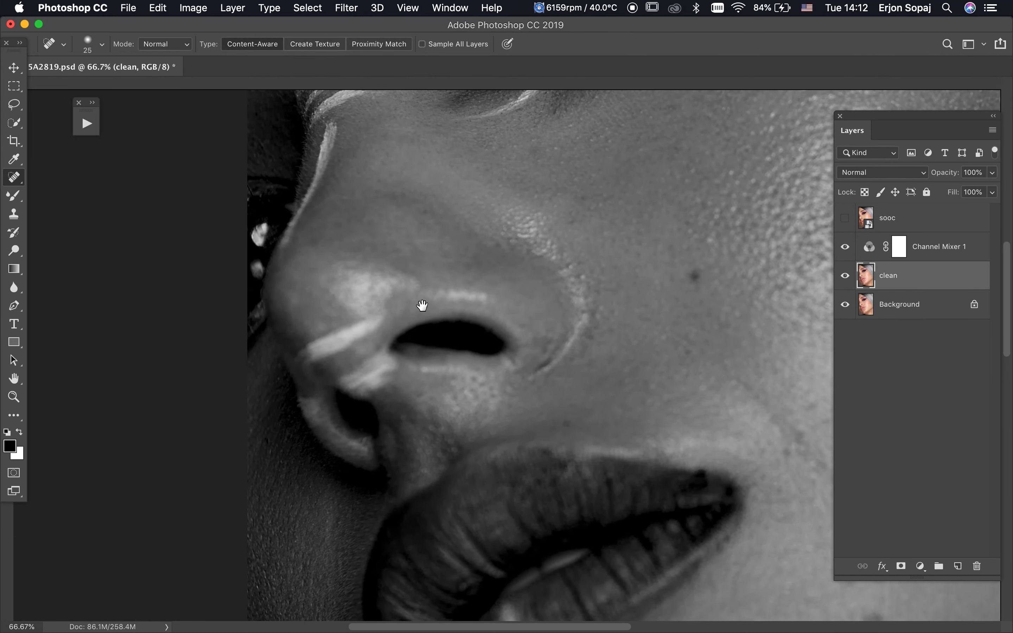
pyautogui.press('super+0')
# Delete the Channel Mixer 1 grayscale layer and merge the clean layer into Background.
pyautogui.click(942, 251)
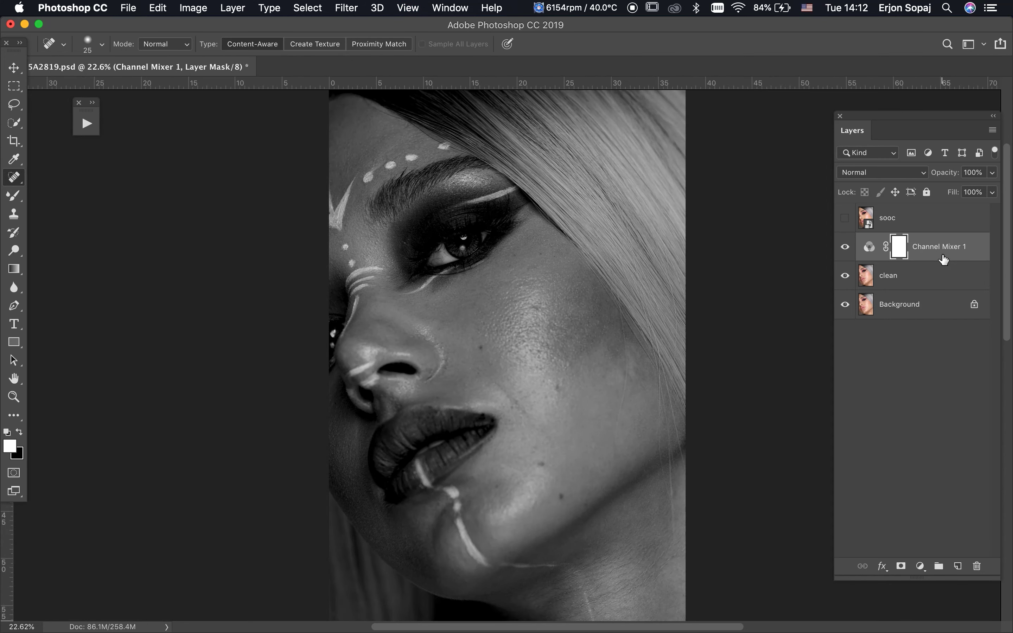
pyautogui.press('BackSpace')
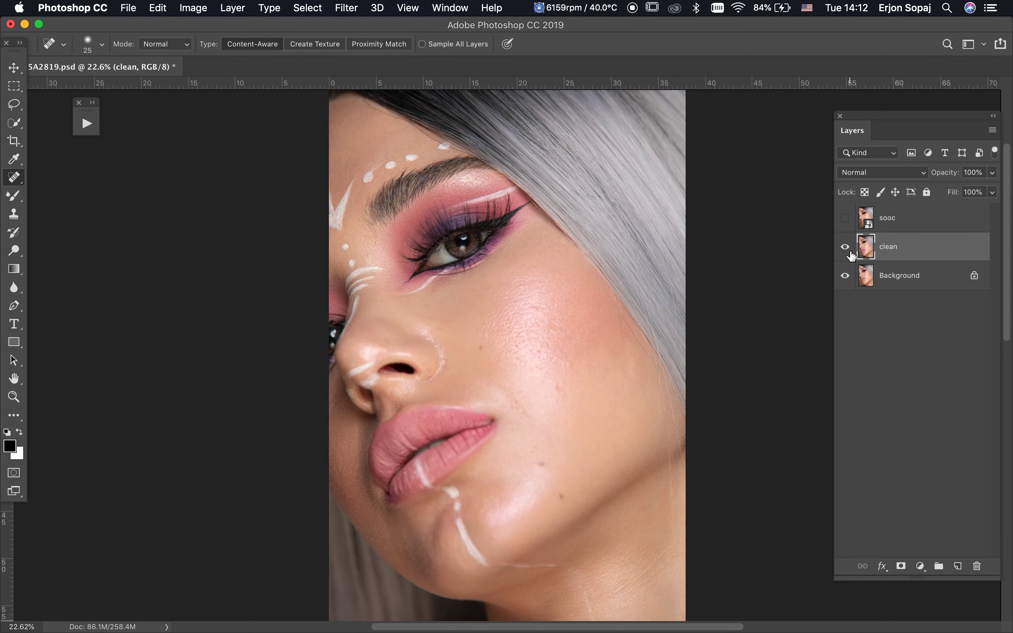
pyautogui.press('BackSpace')
# Run the FS+ frequency-separation action with an 8-pixel Gaussian Blur and expand the FS+ group.
pyautogui.click(88, 126)
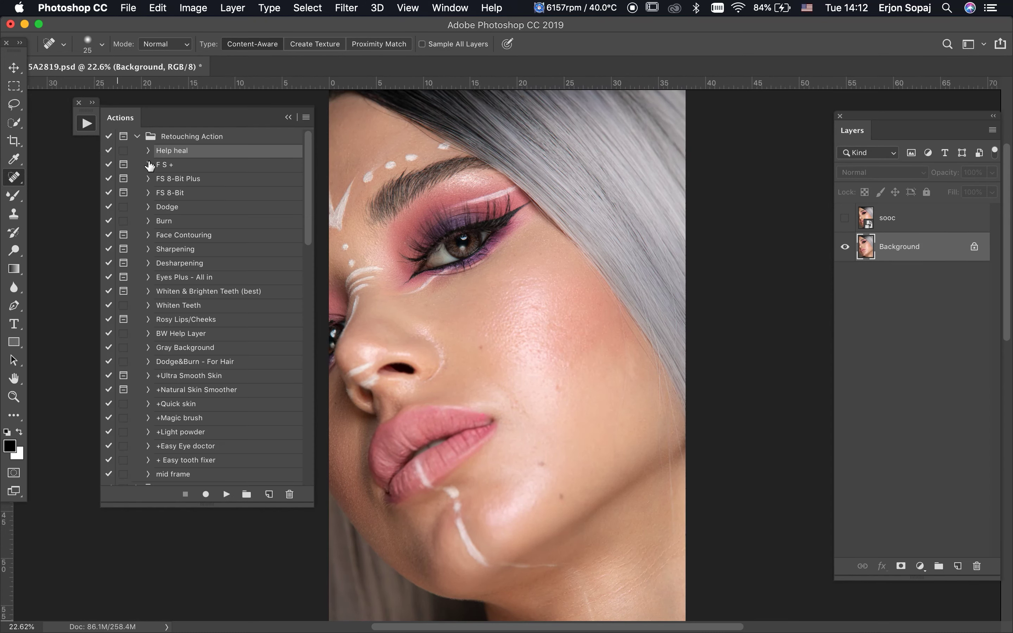
pyautogui.click(172, 167)
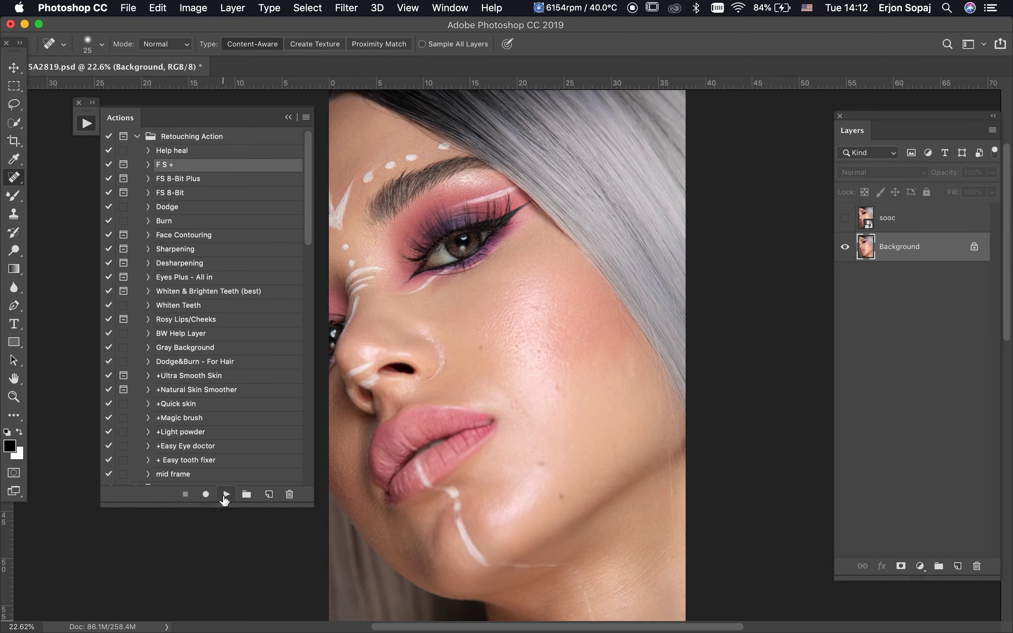
pyautogui.click(225, 495)
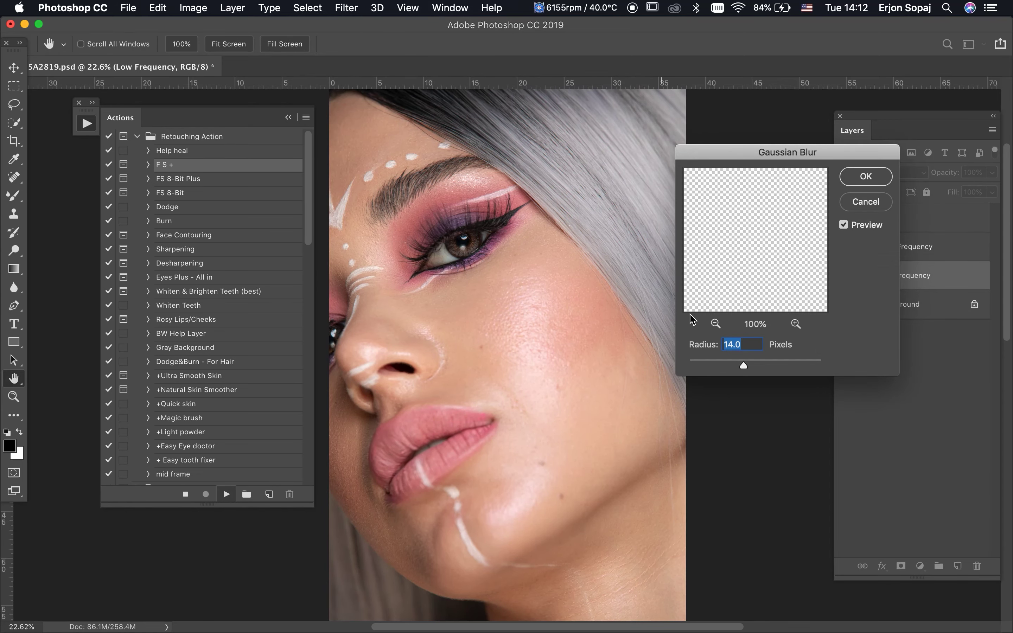
pyautogui.click(715, 323)
pyautogui.click(715, 323)
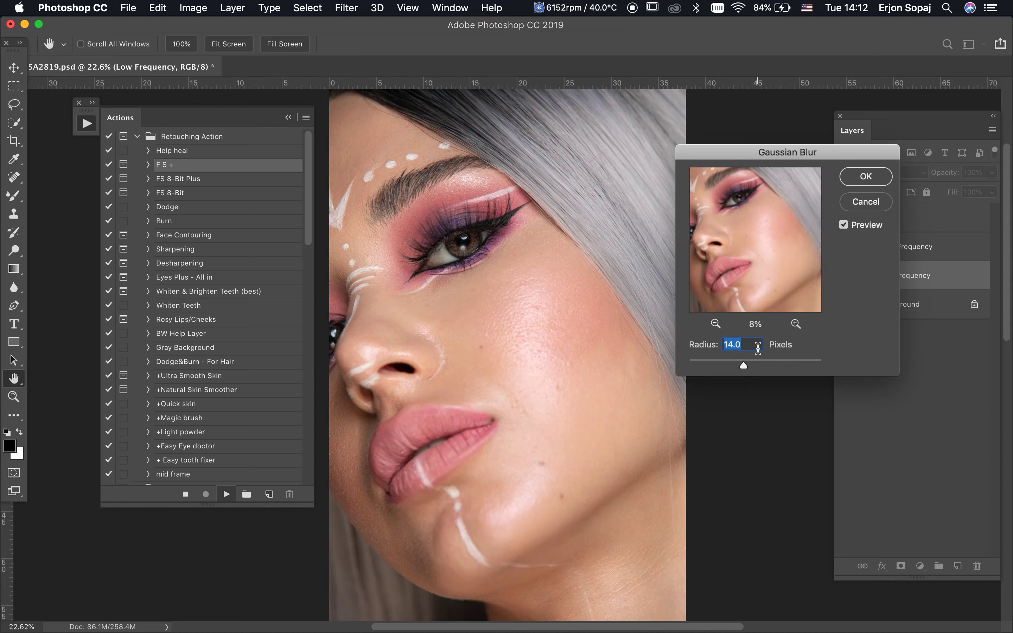
pyautogui.write('8')
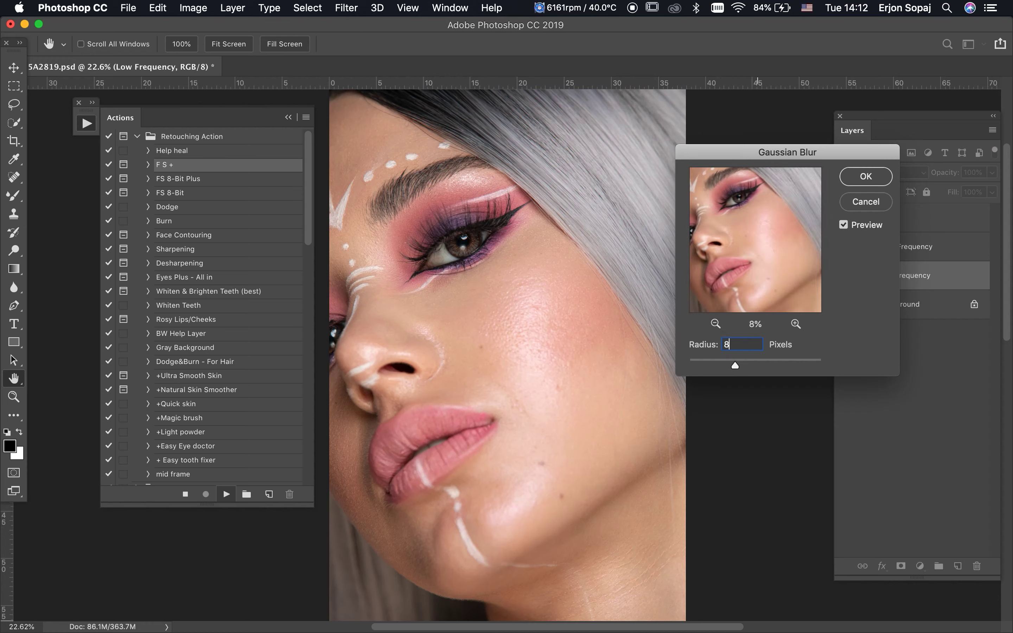
pyautogui.press('Return')
pyautogui.click(289, 117)
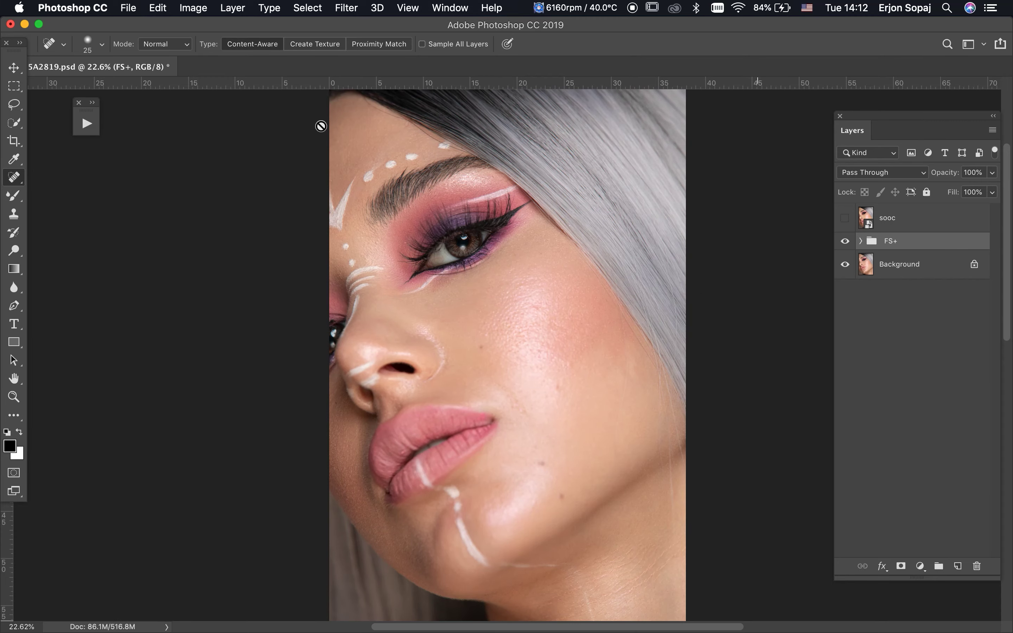
pyautogui.click(861, 241)
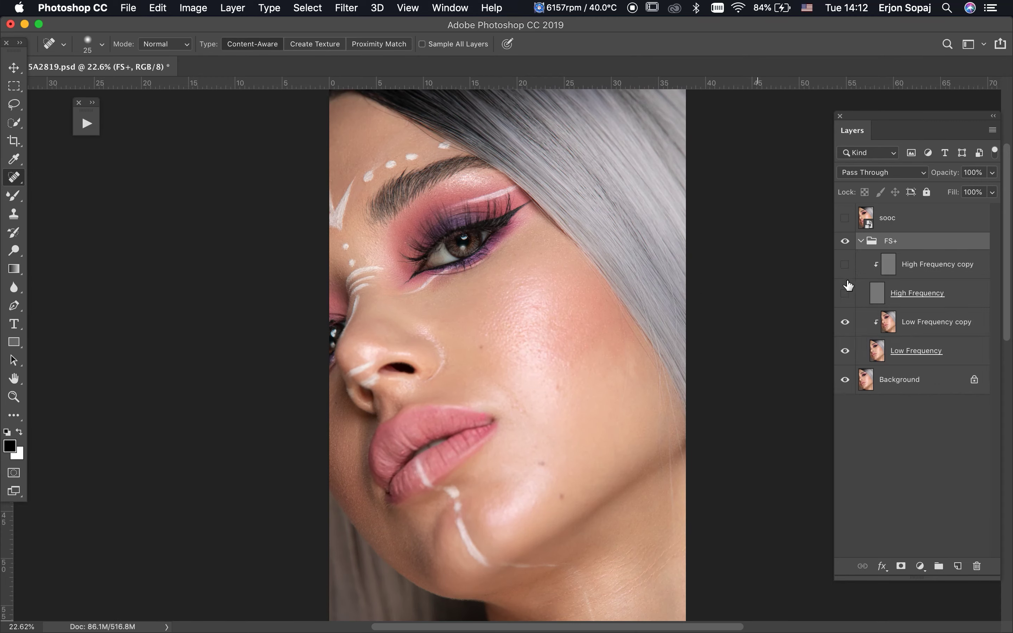
# On Low Frequency copy at 50% zoom, set the Mixer Brush to 300–400 px.
pyautogui.click(900, 322)
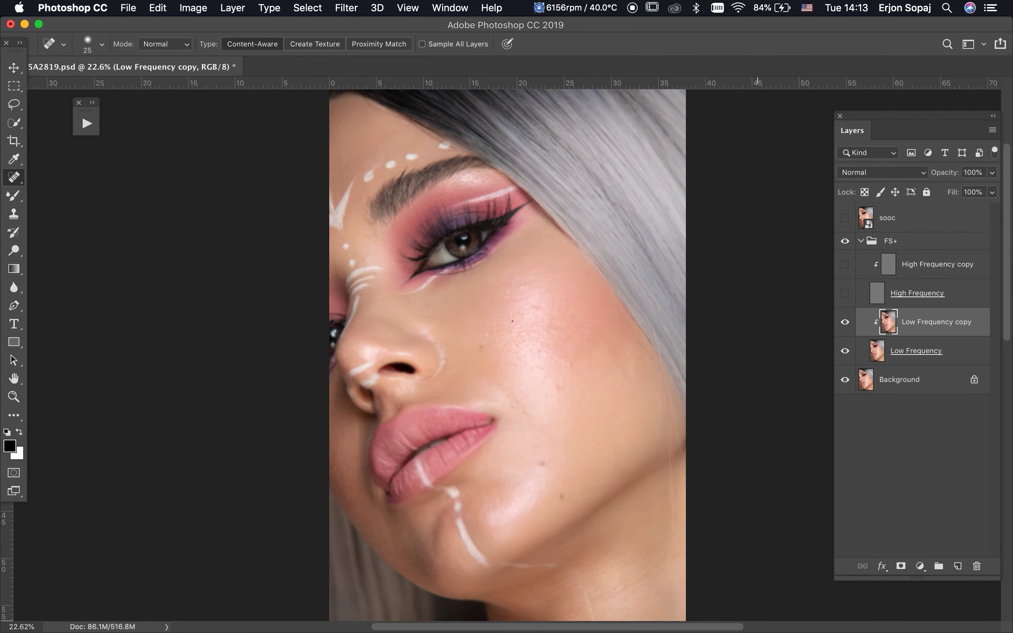
pyautogui.press('super+plus')
pyautogui.press('super+plus')
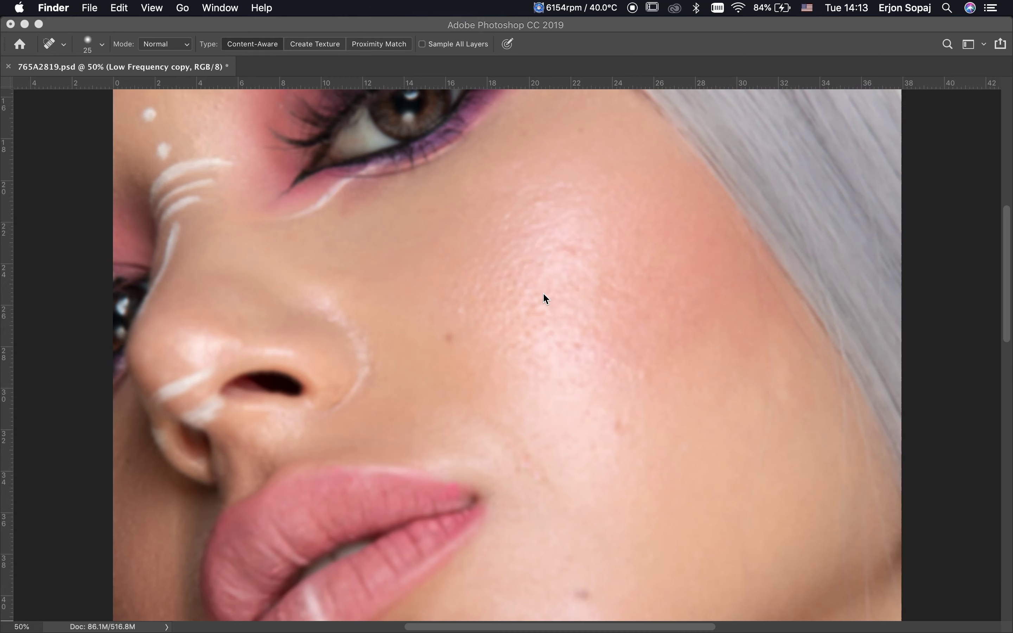
pyautogui.press('b')
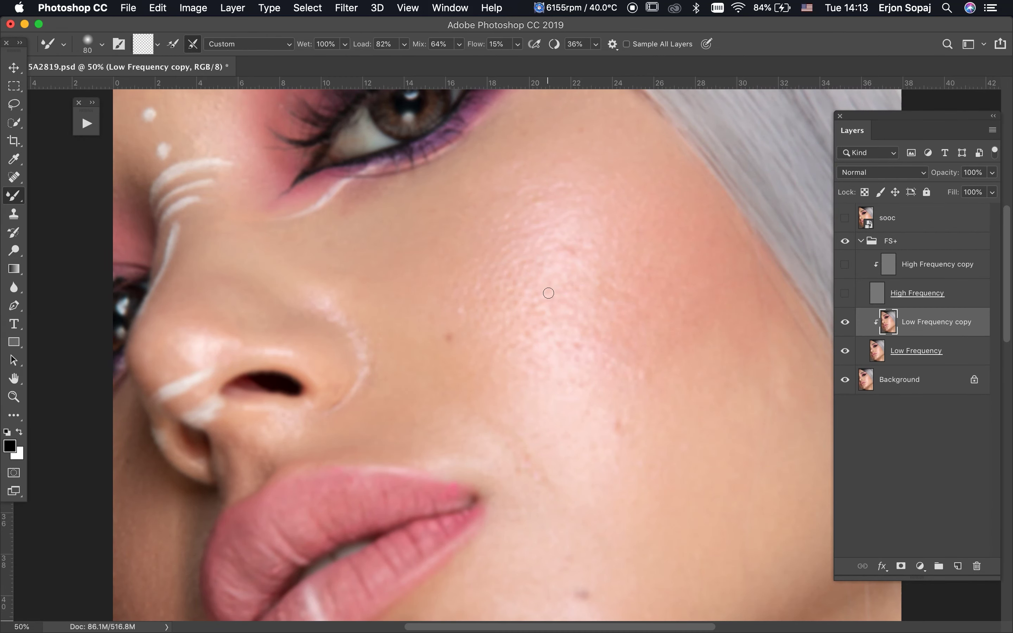
pyautogui.press(']')
pyautogui.press(']')
pyautogui.press(']')
pyautogui.press(']')
pyautogui.press(']')
pyautogui.press('[')
pyautogui.press('[')
pyautogui.press(']')
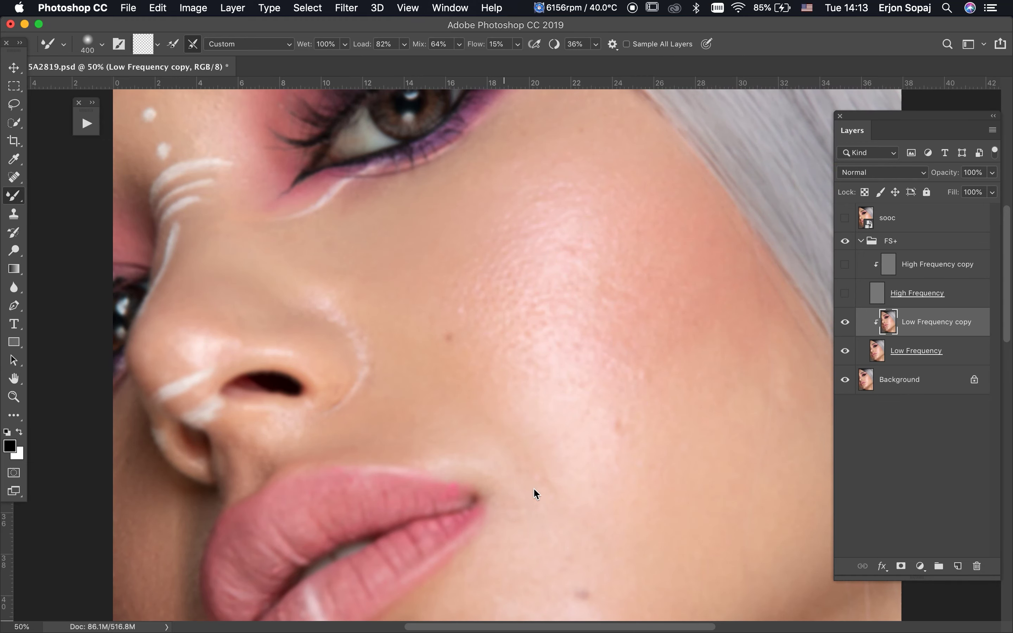
# Compare the layer on and off, then set Wet 40% and a 300 px brush for the chin.
pyautogui.scroll(-2, 544, 452)
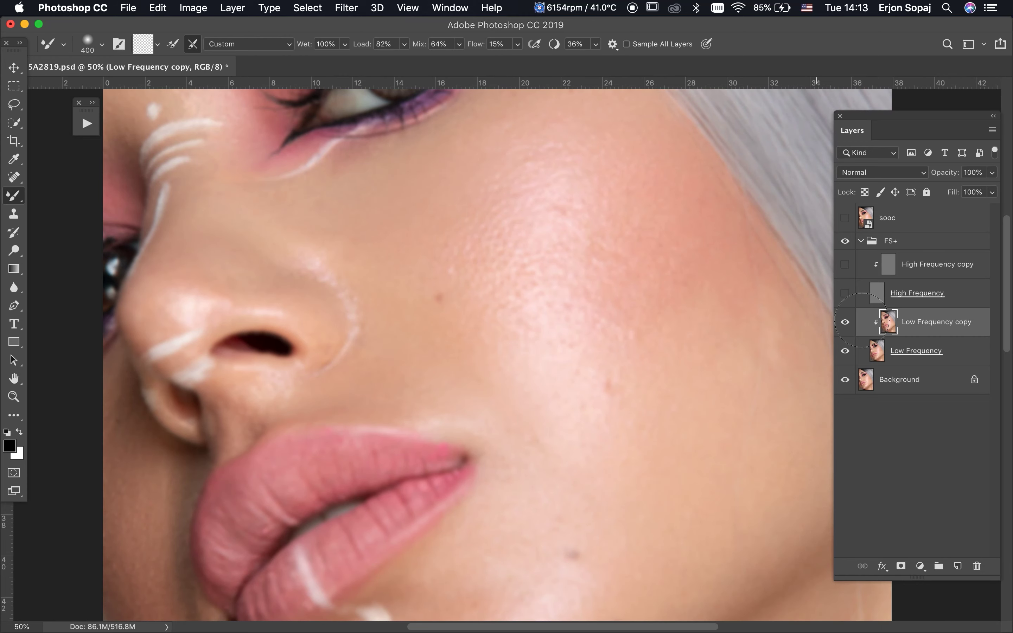
pyautogui.click(845, 322)
pyautogui.press('4')
pyautogui.moveTo(534, 502); pyautogui.dragTo(550, 283)
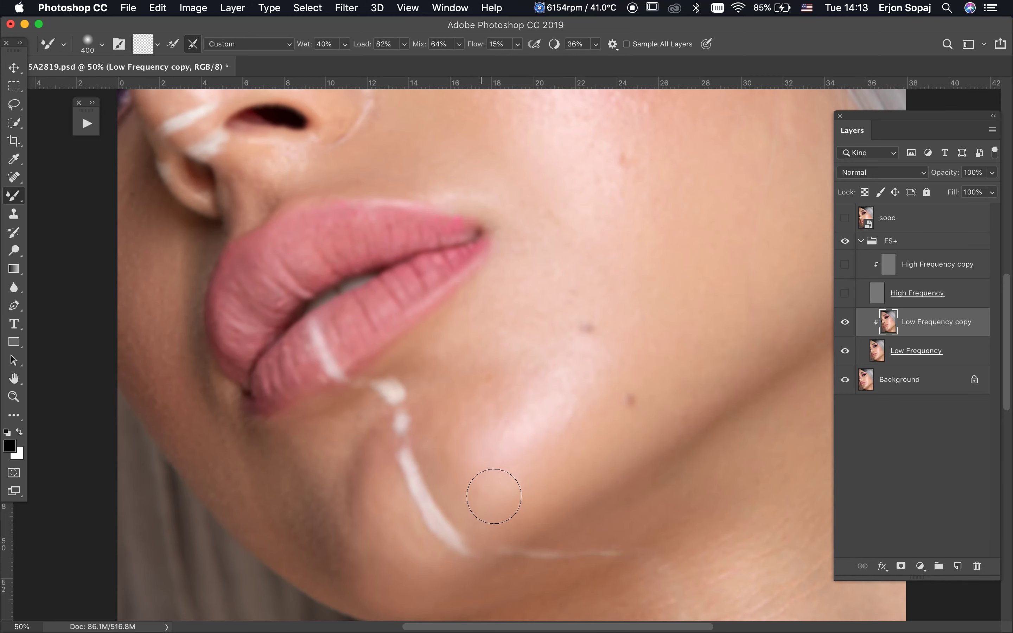
pyautogui.press('[')
# Sample chin and pink highlight tones, with flow 26% and brush sized 175 then 300.
pyautogui.press('i')
pyautogui.click(346, 434)
pyautogui.hotkey('shift', 'b')
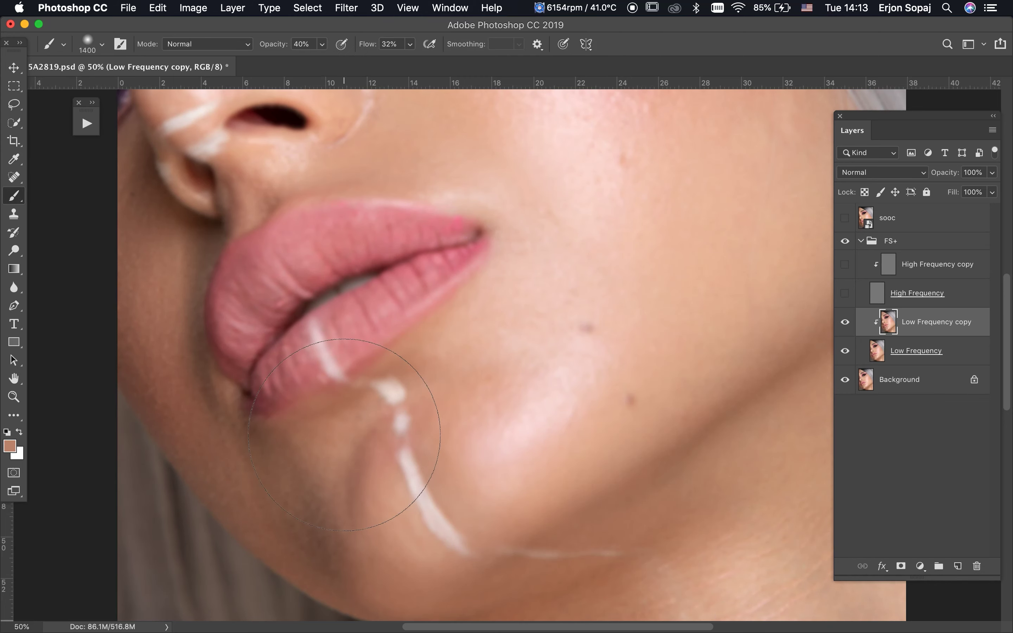
pyautogui.press('[')
pyautogui.press('[')
pyautogui.press('[')
pyautogui.press(']')
pyautogui.press(']')
pyautogui.press(']')
pyautogui.moveTo(372, 50); pyautogui.dragTo(366, 50)
pyautogui.keyDown('alt'); pyautogui.click(554, 409); pyautogui.keyUp('alt')
pyautogui.press(']')
pyautogui.press(']')
pyautogui.press(']')
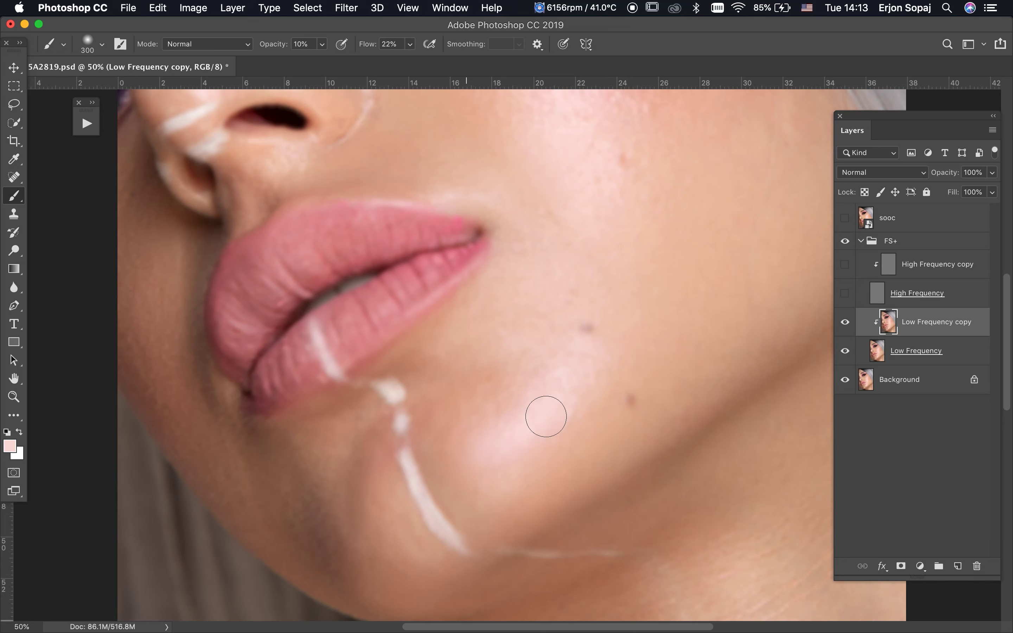
# Sample the tan, upper-cheek and lower-cheek skin tones with a 200 px brush.
pyautogui.press('alt')
pyautogui.keyDown('alt'); pyautogui.click(557, 482); pyautogui.keyUp('alt')
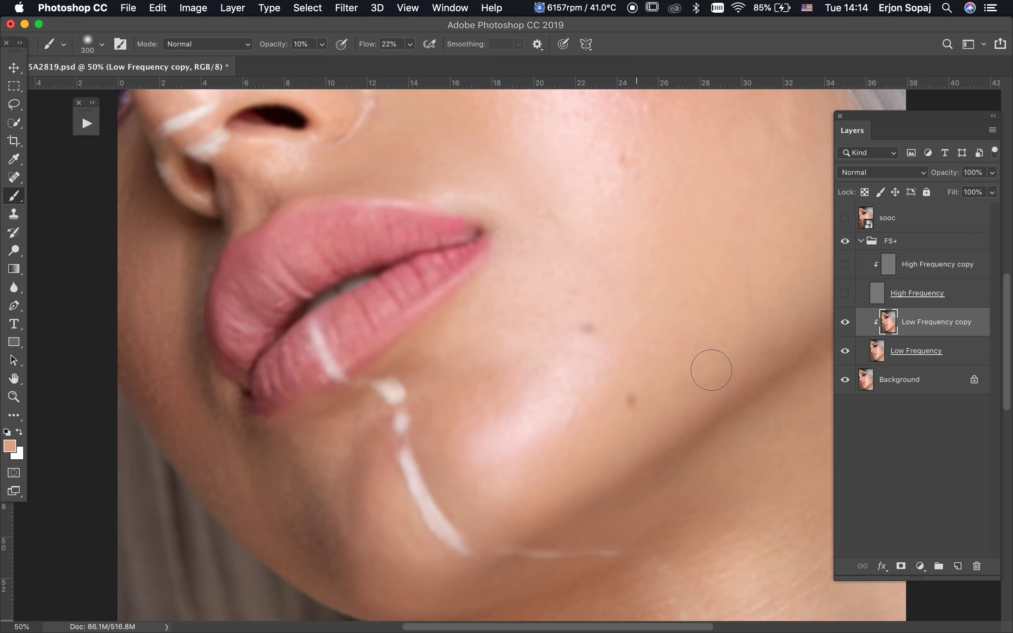
pyautogui.scroll(3, 611, 321)
pyautogui.keyDown('alt'); pyautogui.click(571, 179); pyautogui.keyUp('alt')
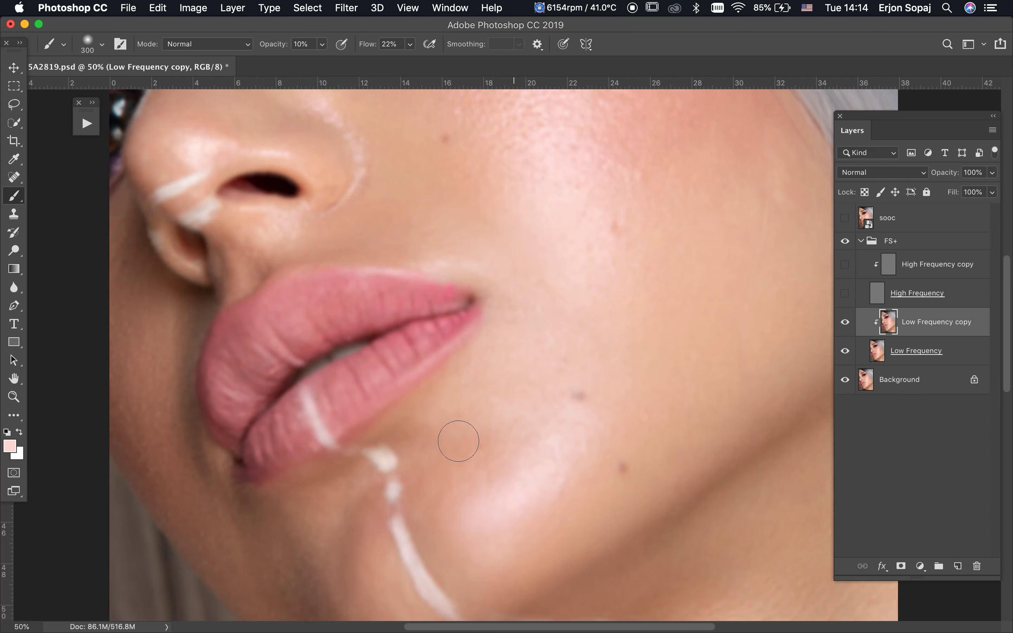
pyautogui.keyDown('alt'); pyautogui.click(377, 549); pyautogui.keyUp('alt')
pyautogui.keyDown('alt'); pyautogui.click(335, 505); pyautogui.keyUp('alt')
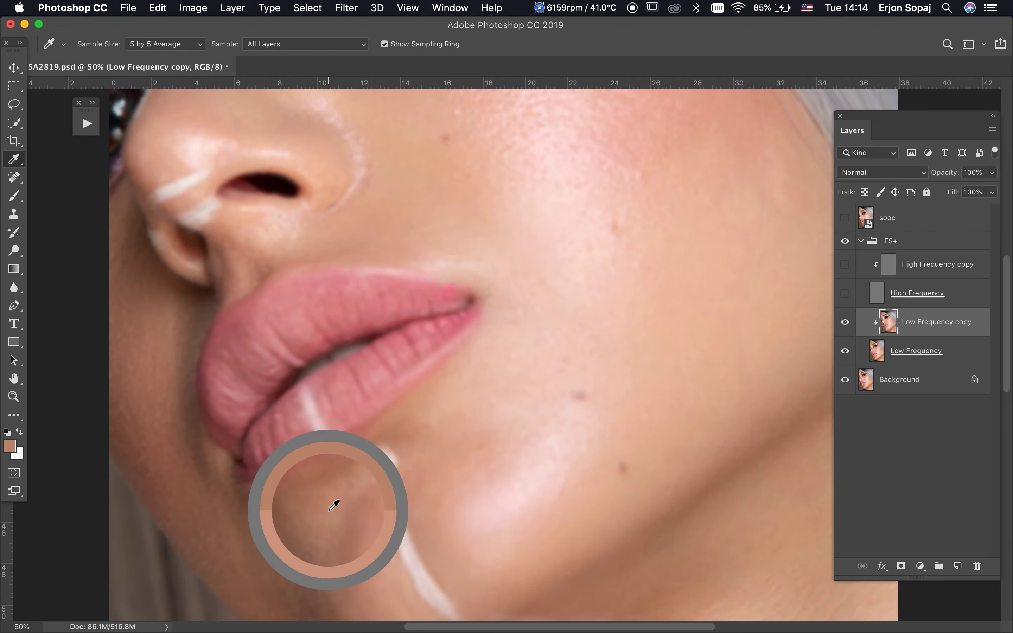
pyautogui.press('[')
pyautogui.press('[')
pyautogui.moveTo(345, 533); pyautogui.dragTo(362, 430)
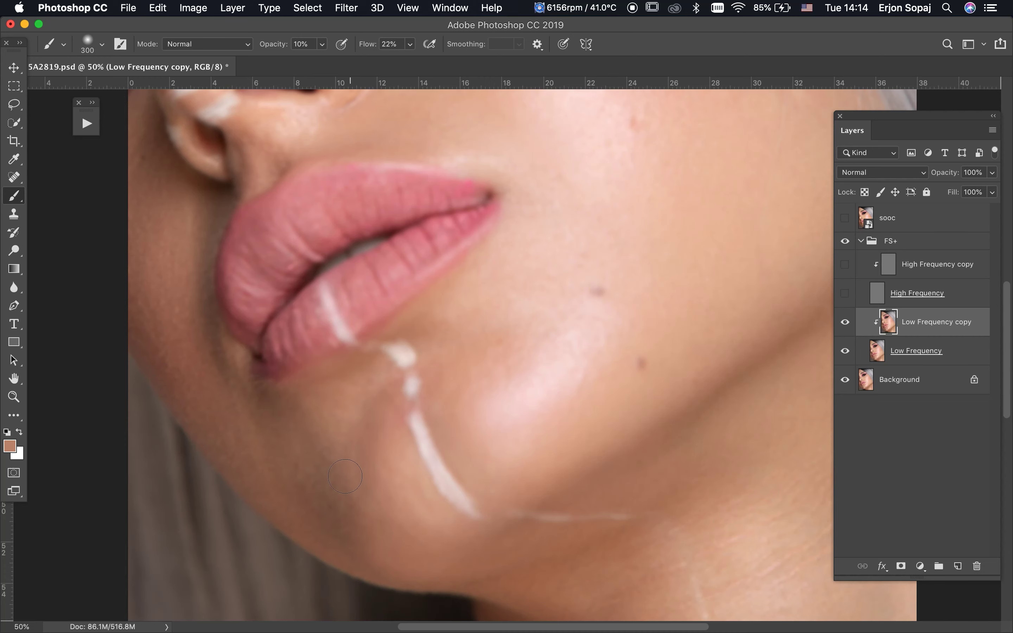
# Smooth the chin's pale highlight band with the Mixer Brush: flow 24–47%, mix about 40%.
pyautogui.hotkey('shift', 'b')
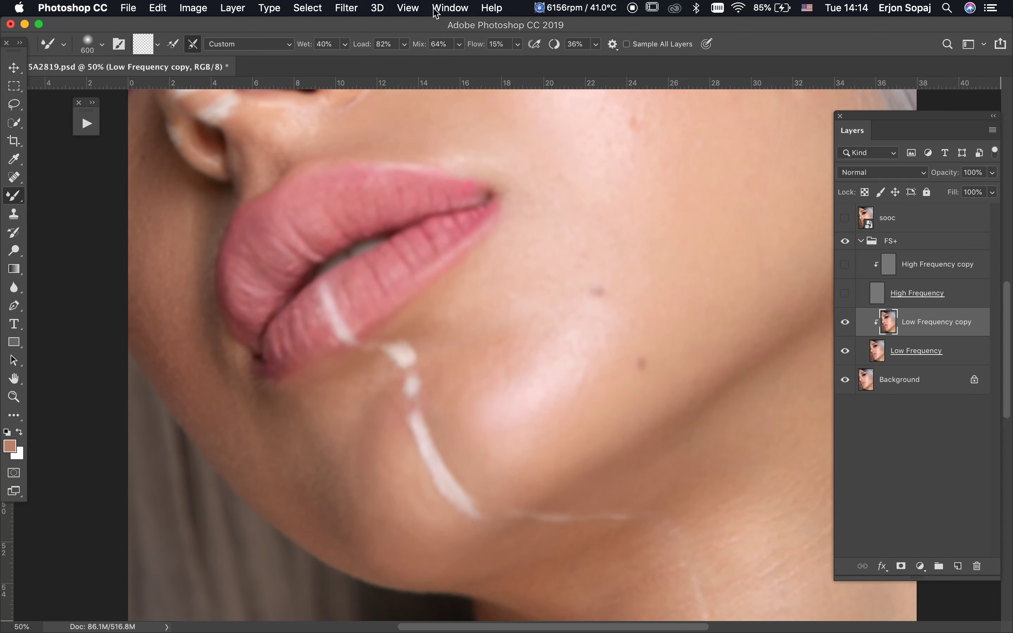
pyautogui.moveTo(475, 49); pyautogui.dragTo(483, 49)
pyautogui.moveTo(418, 46); pyautogui.dragTo(405, 52)
pyautogui.press('Return')
pyautogui.press('[')
pyautogui.press(']')
pyautogui.press(']')
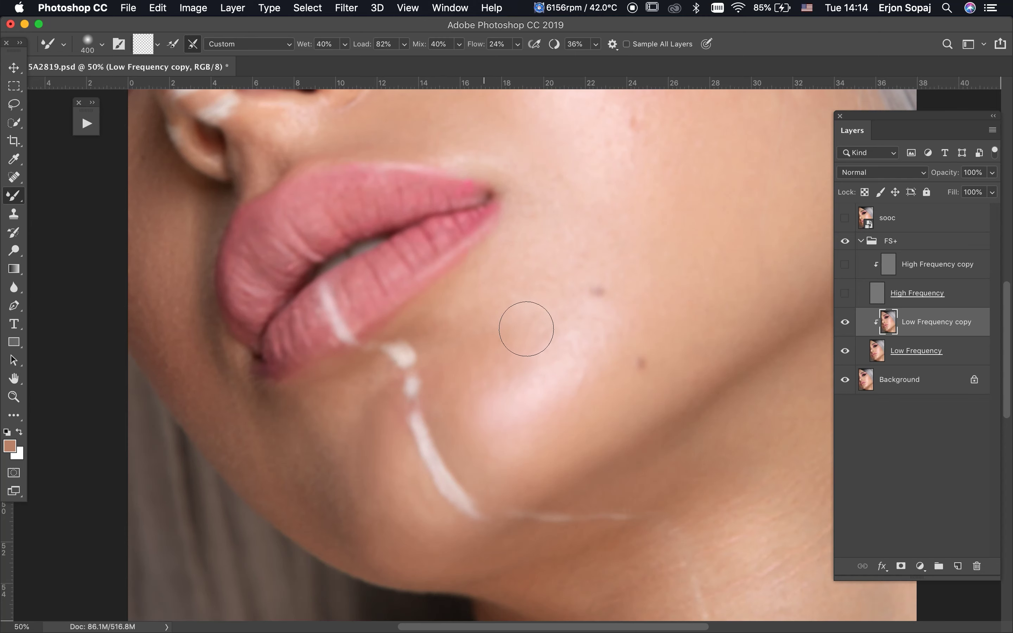
pyautogui.moveTo(593, 385); pyautogui.dragTo(532, 424)
pyautogui.press('[')
pyautogui.write('42')
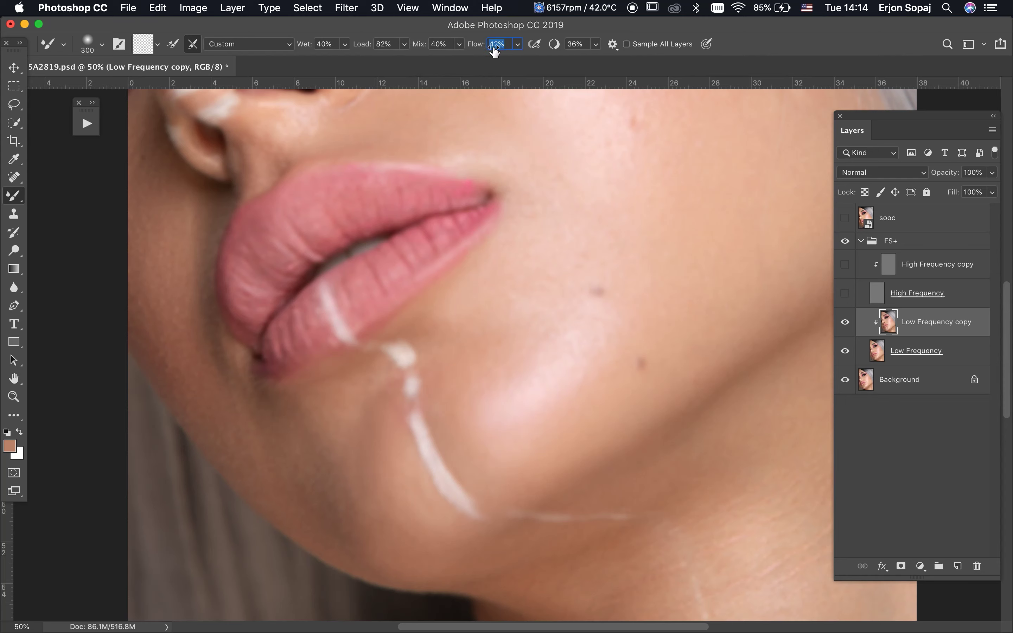
pyautogui.moveTo(495, 50); pyautogui.dragTo(501, 50)
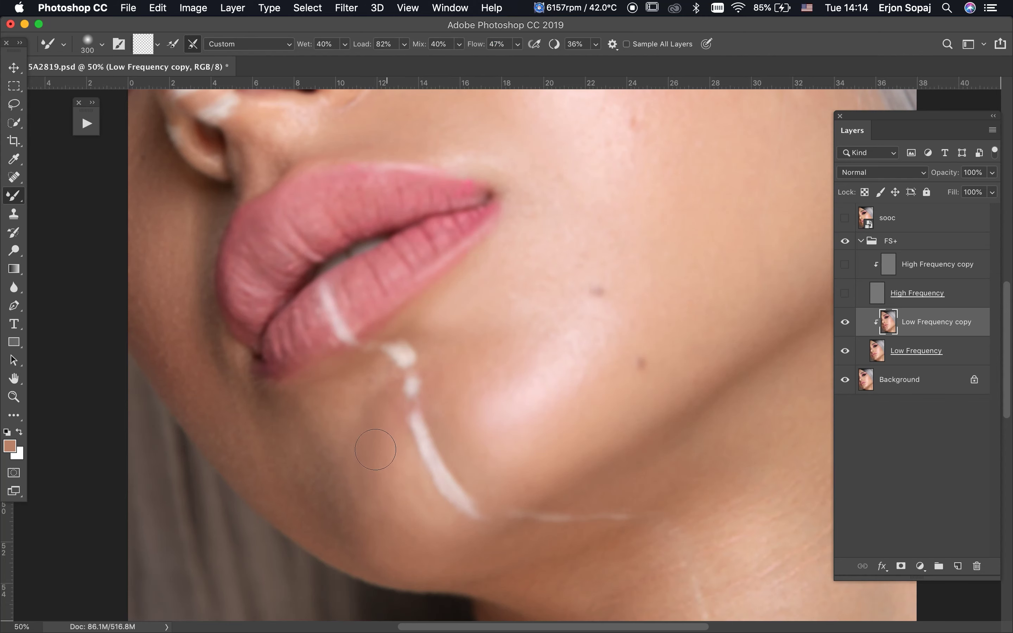
# Heal the small cheek spot with the Healing Brush, then return to the Mixer Brush.
pyautogui.press('super+minus')
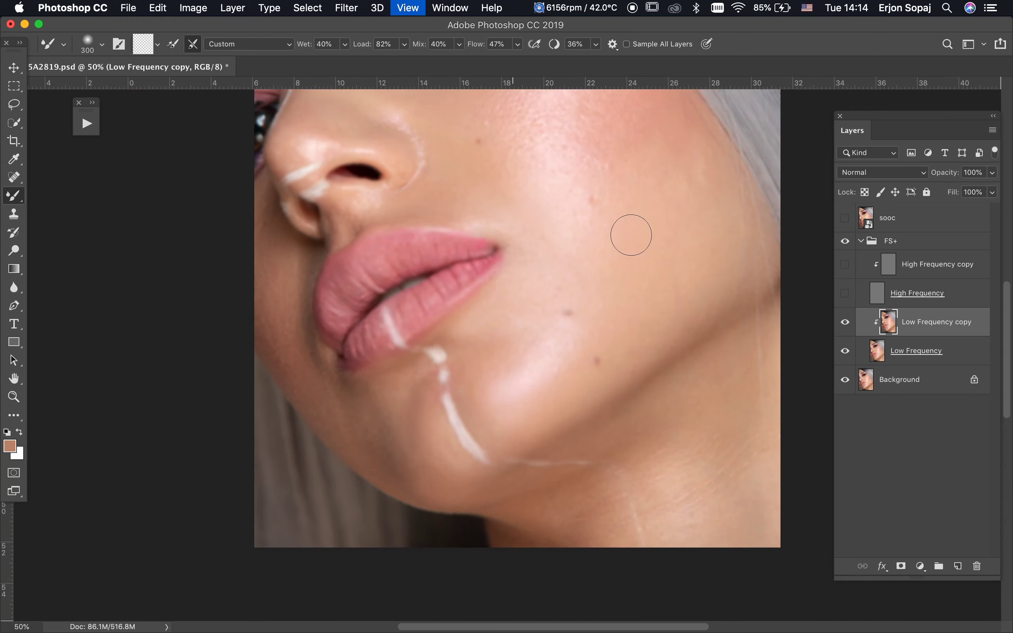
pyautogui.moveTo(630, 233); pyautogui.dragTo(616, 338)
pyautogui.press(']')
pyautogui.press(']')
pyautogui.press(']')
pyautogui.press(']')
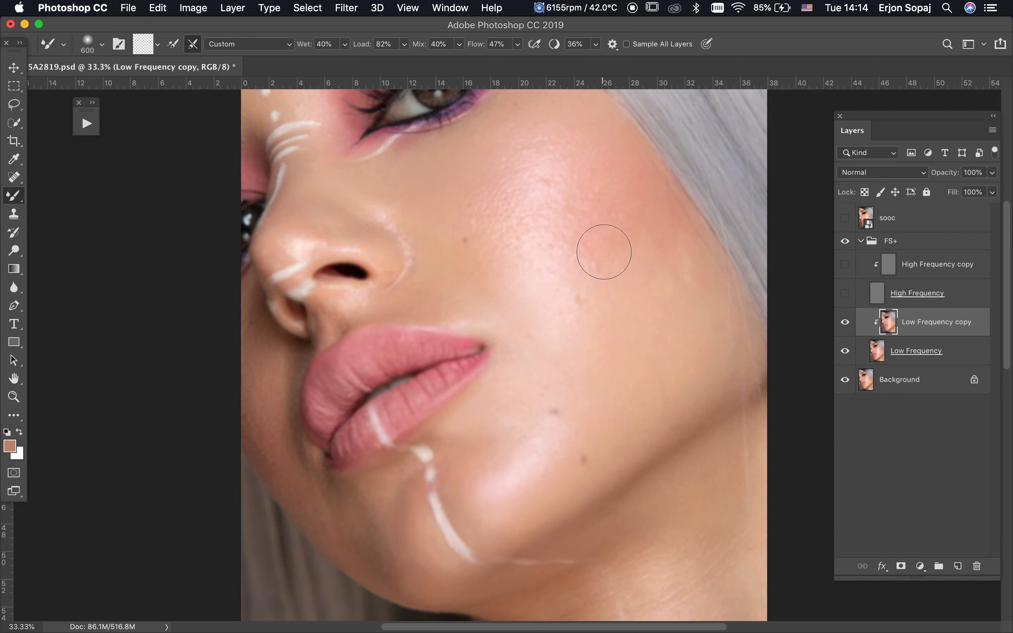
pyautogui.press('j')
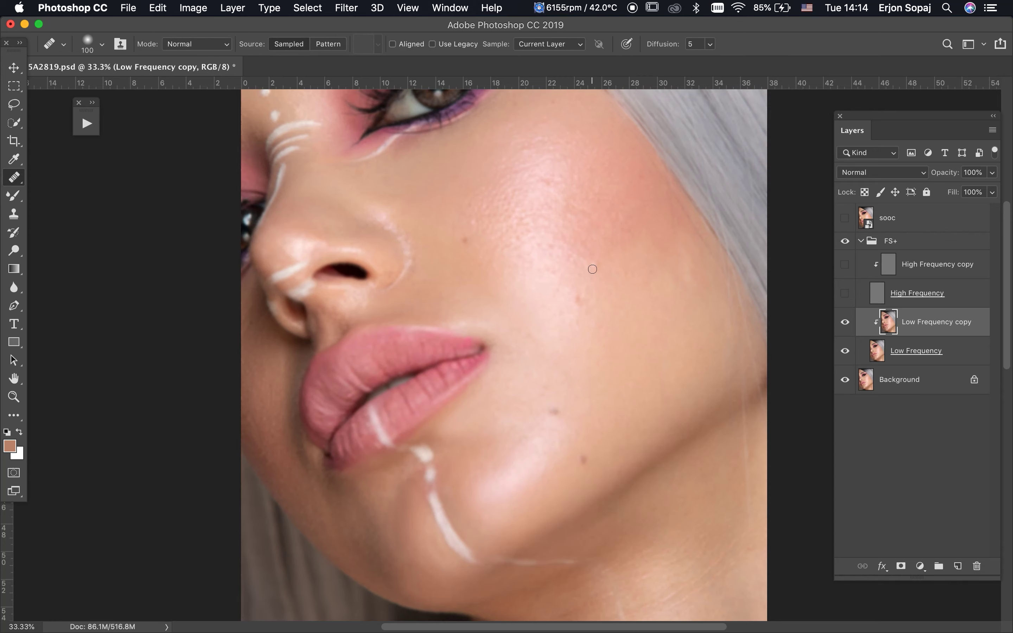
pyautogui.moveTo(575, 259); pyautogui.dragTo(581, 262)
pyautogui.press('b')
pyautogui.scroll(2, 594, 268)
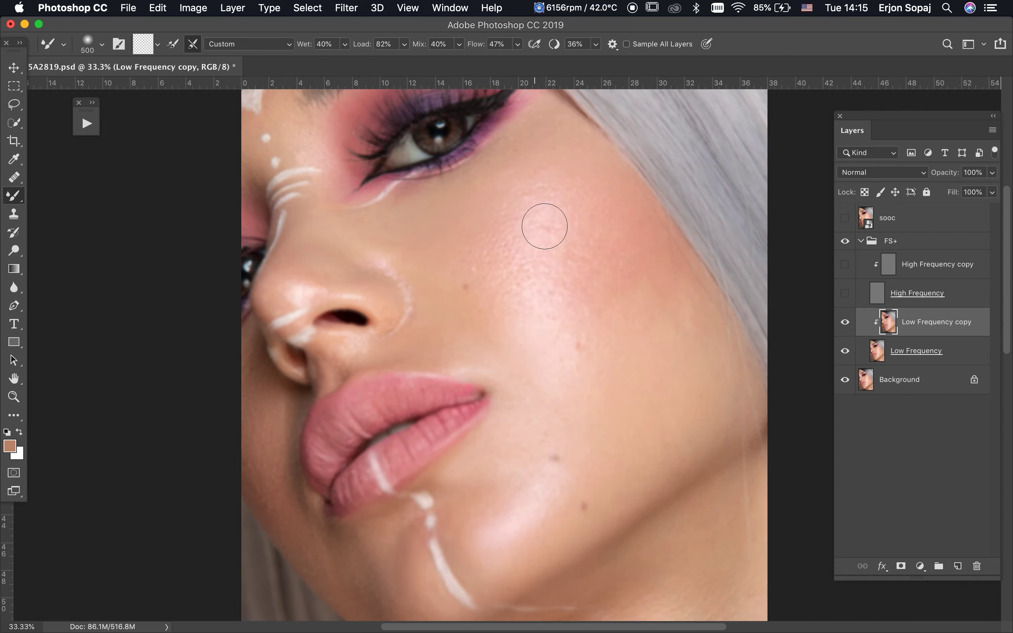
pyautogui.press(']')
pyautogui.press('[')
pyautogui.scroll(10, 418, 400)
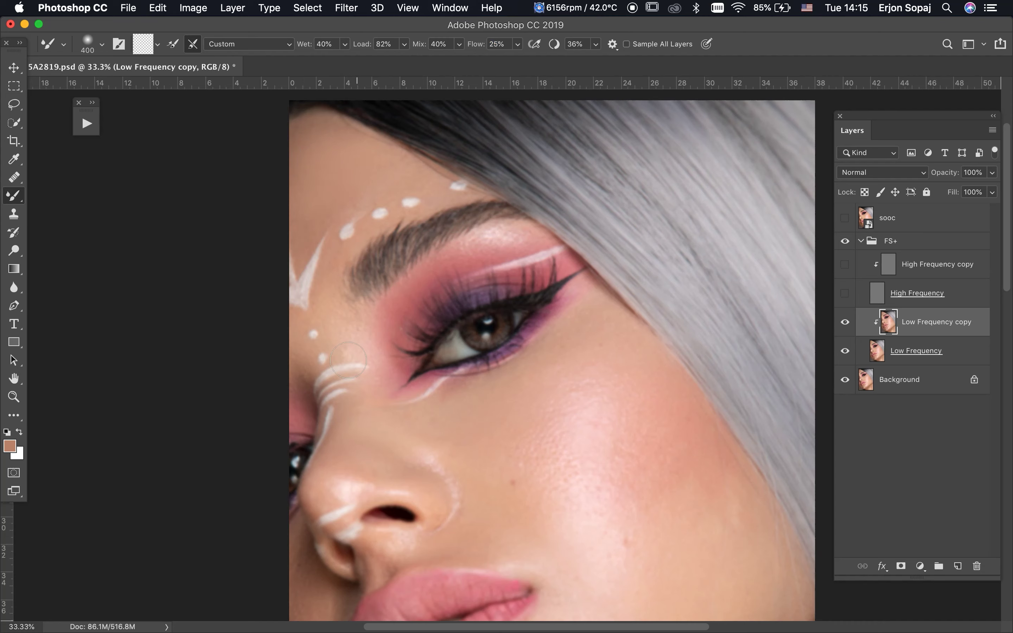
# Resize the blending brush and bring the jaw and neck into view.
pyautogui.press(']')
pyautogui.press(']')
pyautogui.press(']')
pyautogui.press(']')
pyautogui.scroll(-5, 566, 506)
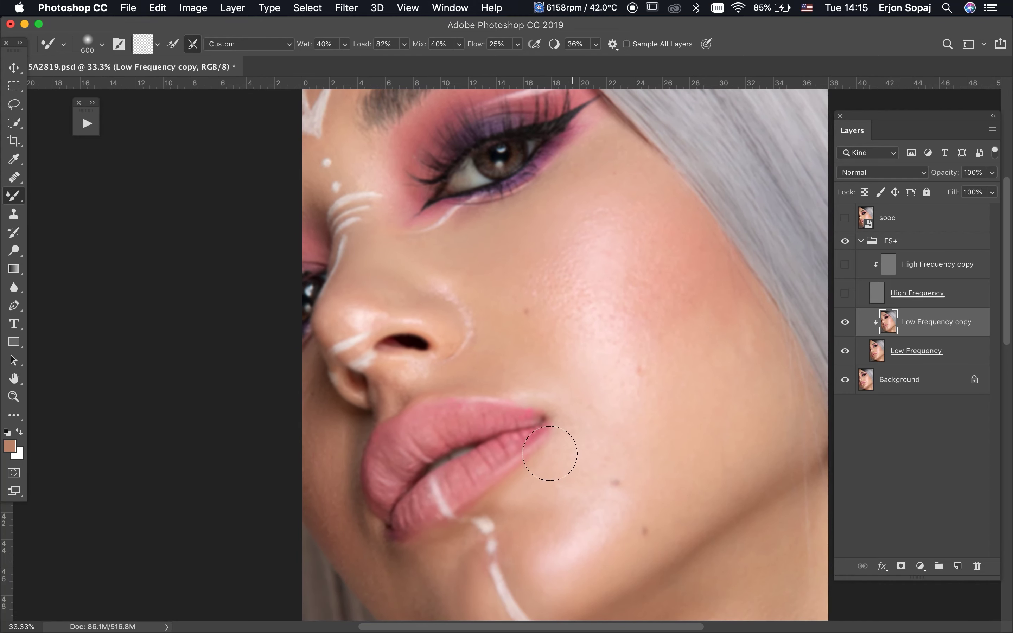
pyautogui.press('[')
pyautogui.press('[')
pyautogui.press(']')
pyautogui.press(']')
pyautogui.moveTo(696, 534); pyautogui.dragTo(590, 363)
pyautogui.press('super+r')
pyautogui.press('super+r')
# Blend the cheek and jaw skin tones with the Mixer Brush, adjusting its size.
pyautogui.press(']')
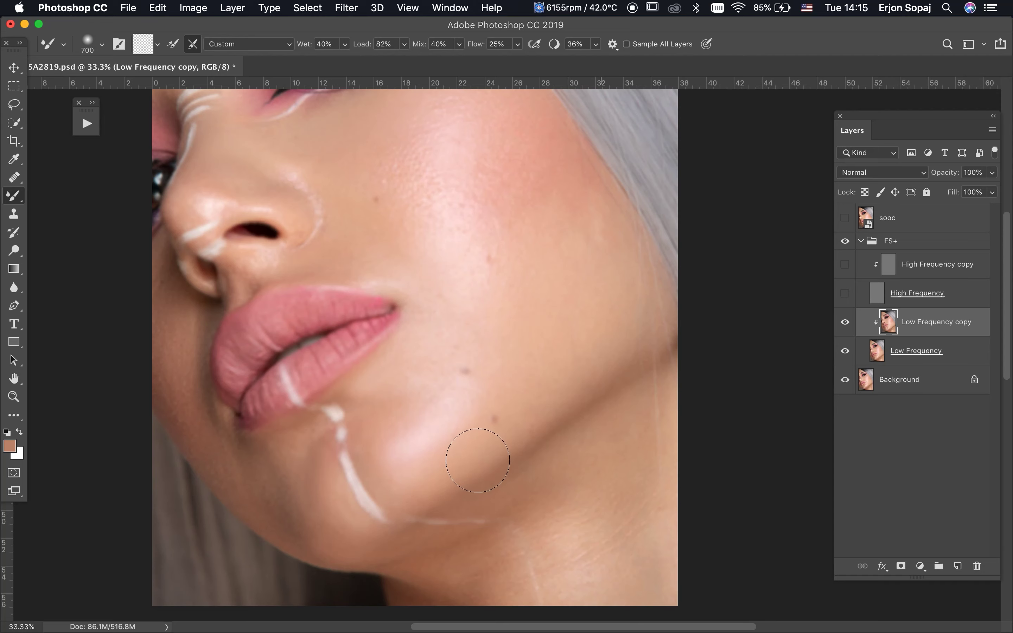
pyautogui.press('[')
pyautogui.press(']')
pyautogui.press('[')
pyautogui.press(']')
pyautogui.press(']')
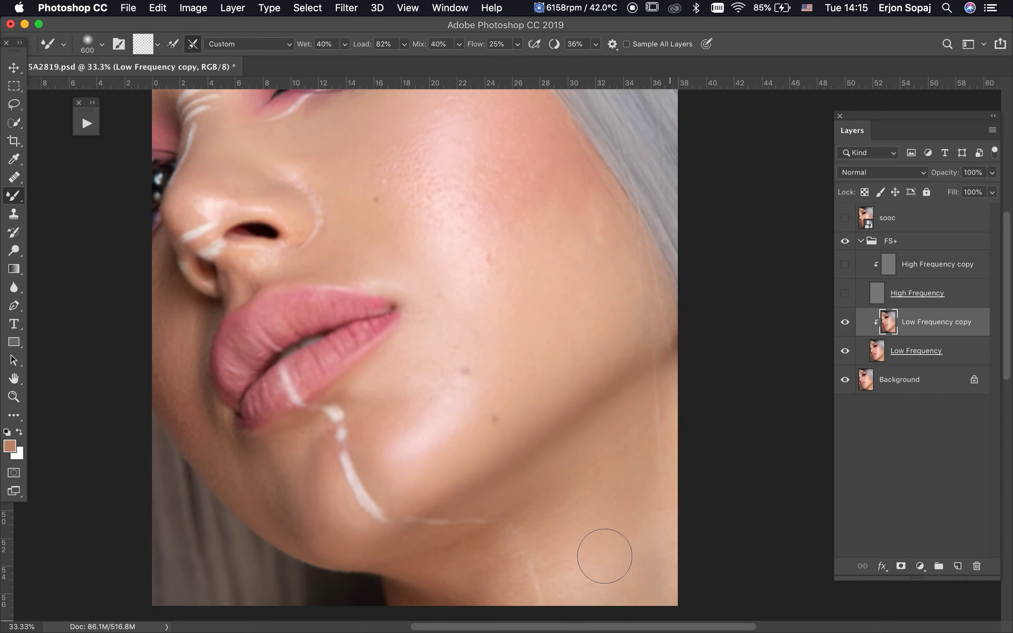
pyautogui.press(']')
pyautogui.press(']')
pyautogui.press(']')
pyautogui.moveTo(541, 152); pyautogui.dragTo(506, 198)
pyautogui.press('[')
pyautogui.press('[')
pyautogui.press('[')
pyautogui.scroll(-2, 806, 308)
# Show the High Frequency layer and toggle the FS+ group to compare before and after.
pyautogui.click(845, 293)
pyautogui.click(844, 242)
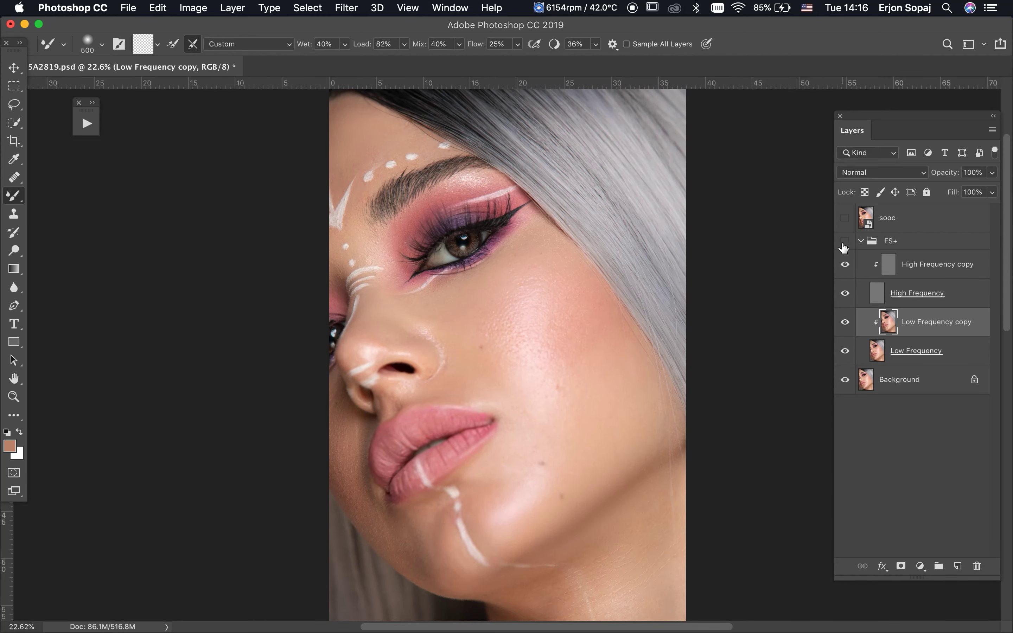
pyautogui.click(844, 243)
pyautogui.click(844, 242)
pyautogui.click(844, 243)
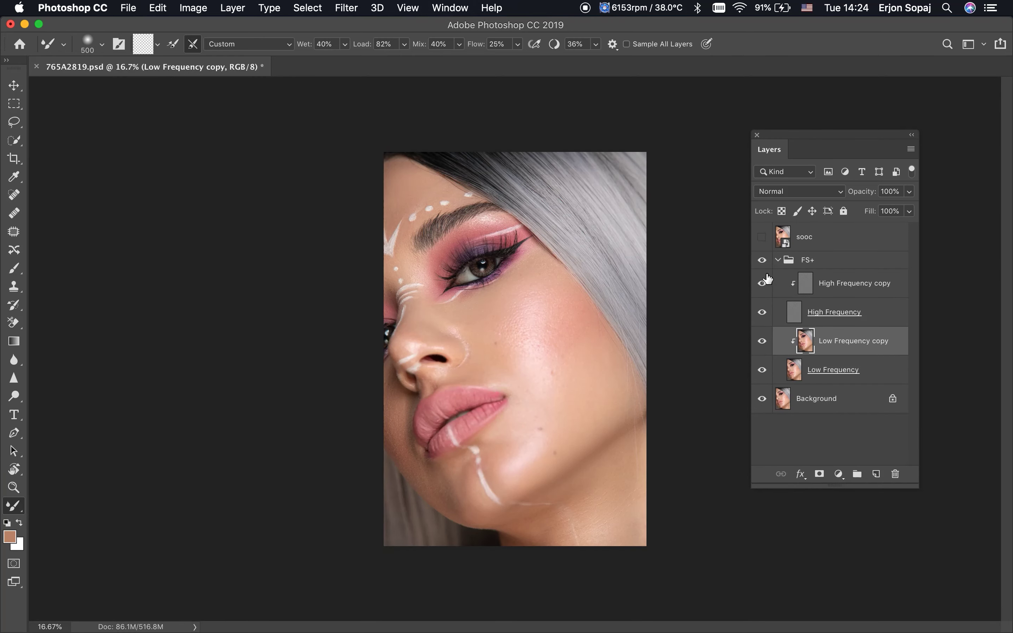
pyautogui.click(763, 262)
pyautogui.click(762, 262)
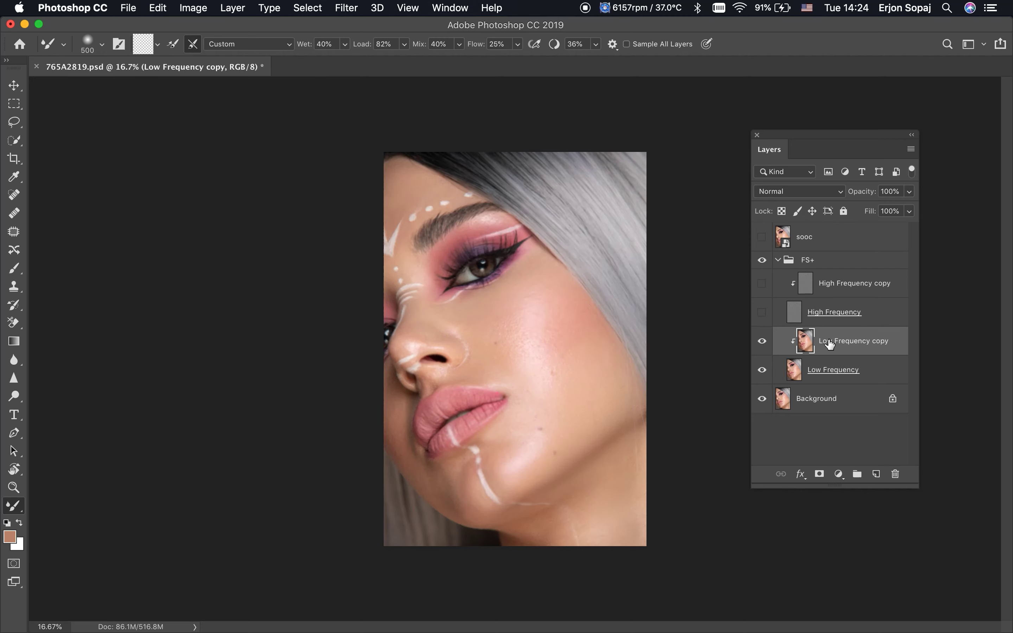
# Make the High Frequency copy layer active for editing.
pyautogui.press('z')
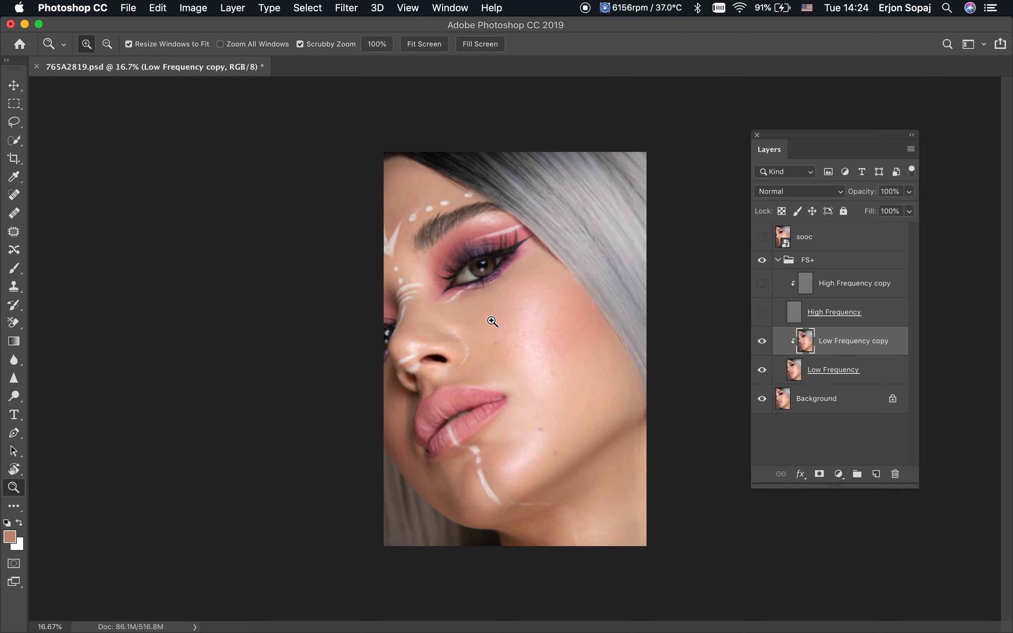
pyautogui.press('b')
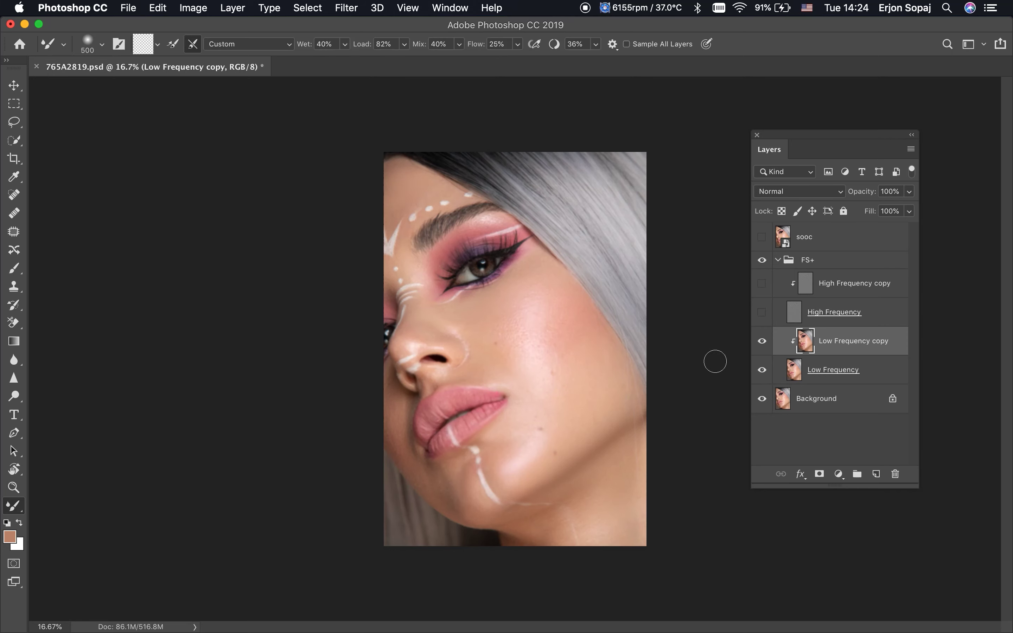
pyautogui.click(779, 289)
# Zoom in on the chin and neck and try a Clone Stamp stroke, then undo it.
pyautogui.press('z')
pyautogui.moveTo(584, 501); pyautogui.dragTo(574, 344)
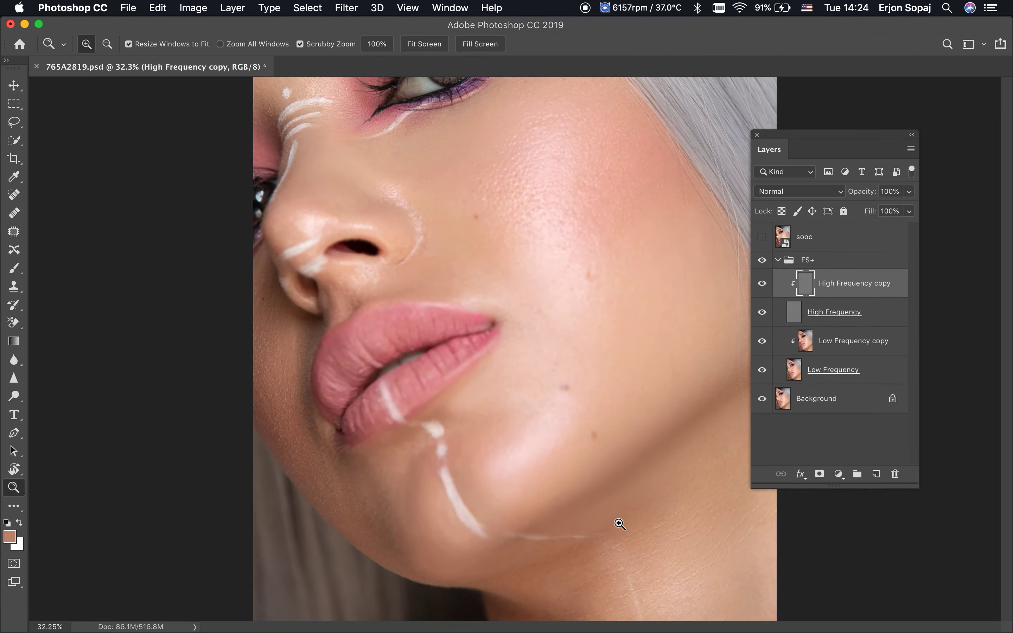
pyautogui.press('s')
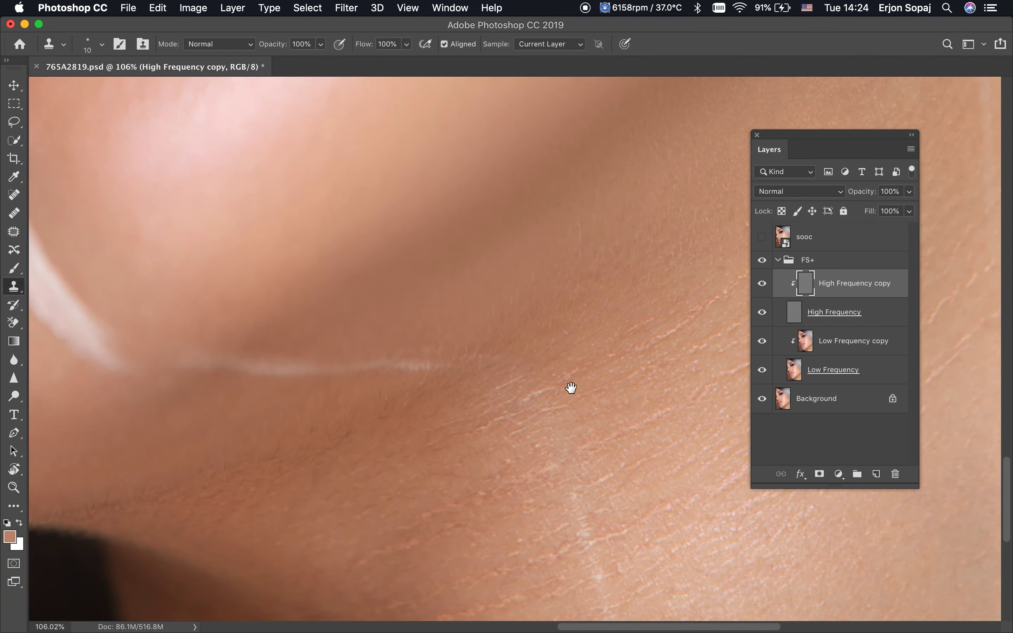
pyautogui.scroll(-5, 570, 387)
pyautogui.scroll(8, 544, 377)
pyautogui.hscroll(5, 544, 377)
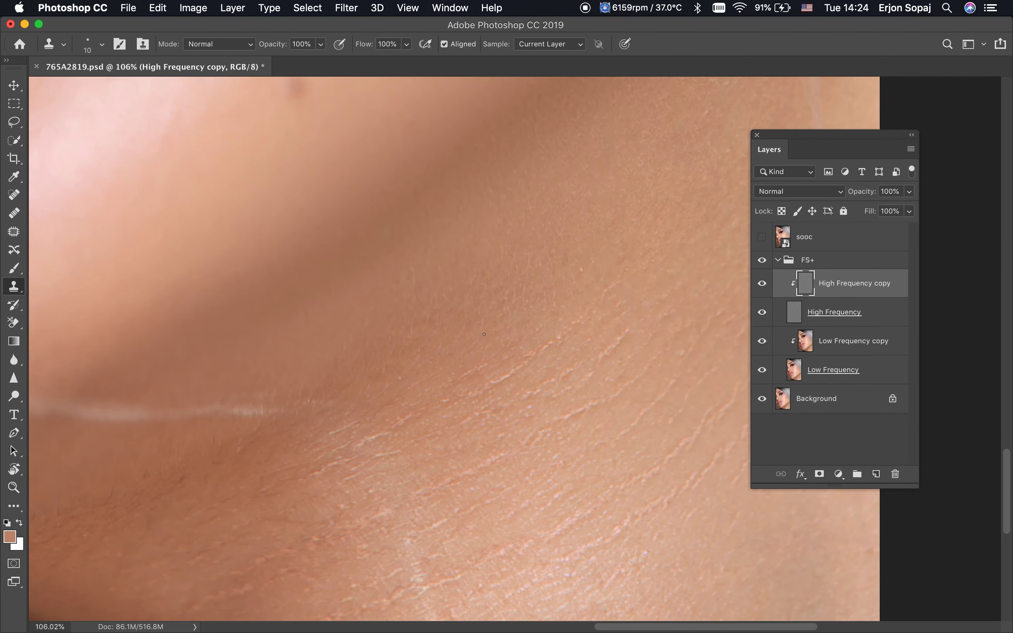
pyautogui.press(']')
pyautogui.moveTo(491, 356); pyautogui.dragTo(488, 358)
pyautogui.press('super+z')
# Sample clean skin and clone over the rough texture and ridges along the neck.
pyautogui.scroll(-5, 571, 312)
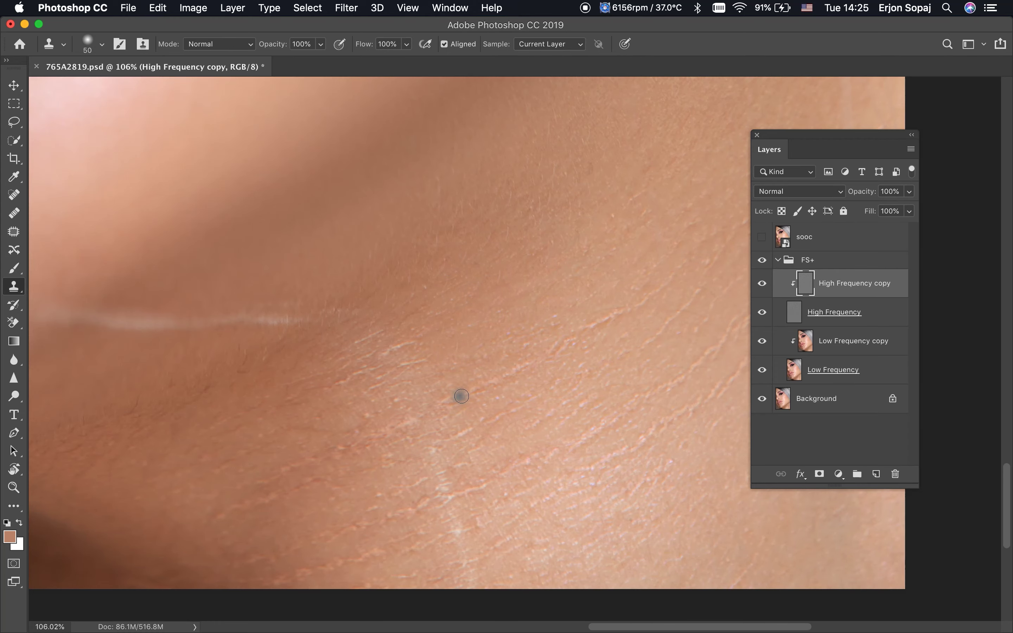
pyautogui.moveTo(677, 277); pyautogui.dragTo(620, 315)
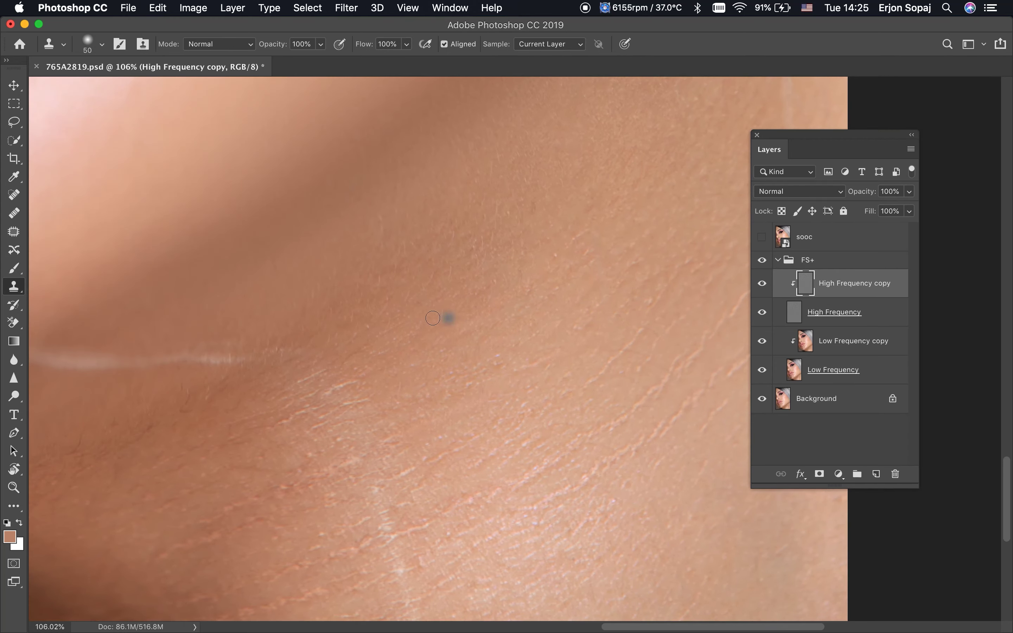
pyautogui.scroll(3, 552, 332)
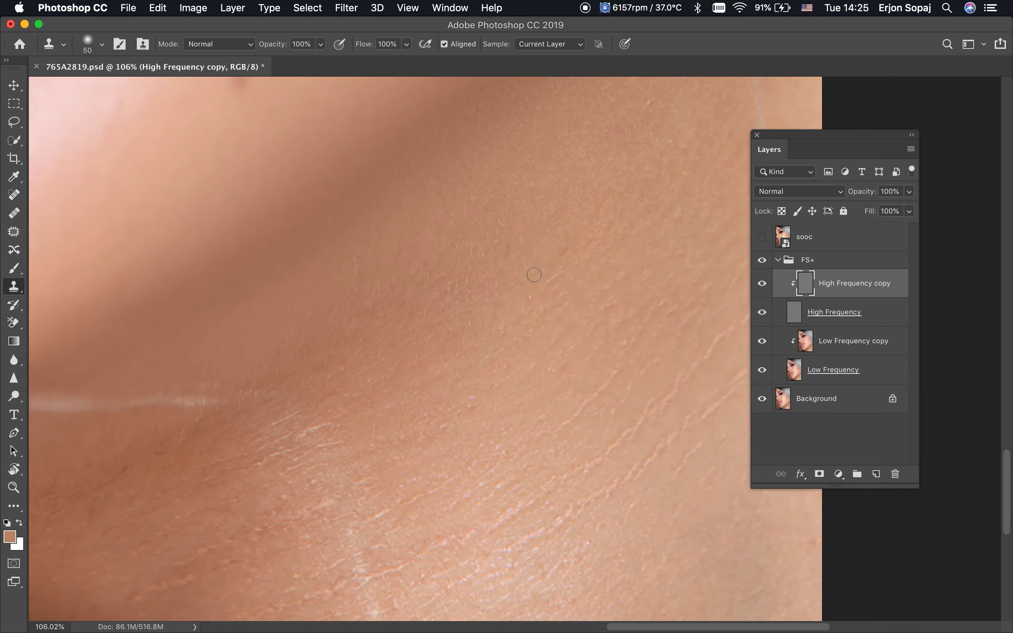
pyautogui.hscroll(5, 436, 273)
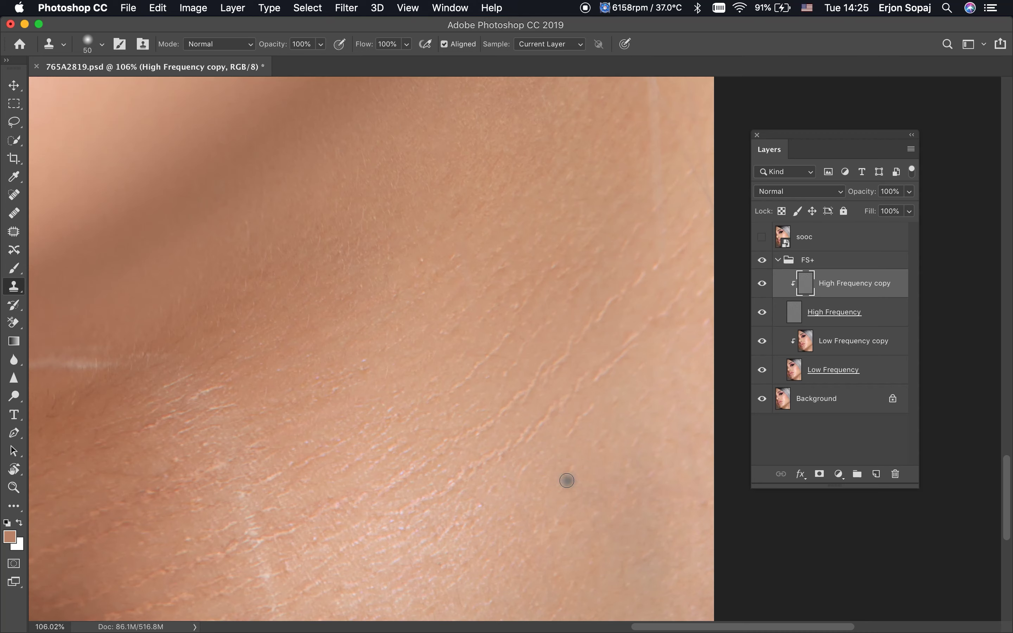
pyautogui.keyDown('alt'); pyautogui.click(576, 435); pyautogui.keyUp('alt')
pyautogui.moveTo(519, 475); pyautogui.dragTo(532, 434)
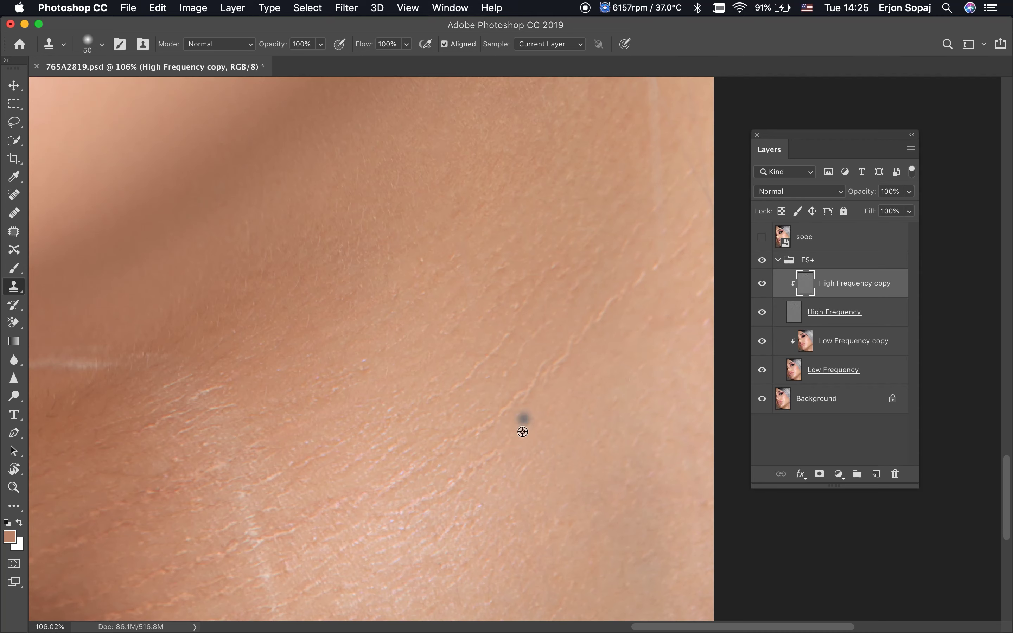
pyautogui.moveTo(506, 420); pyautogui.dragTo(567, 348)
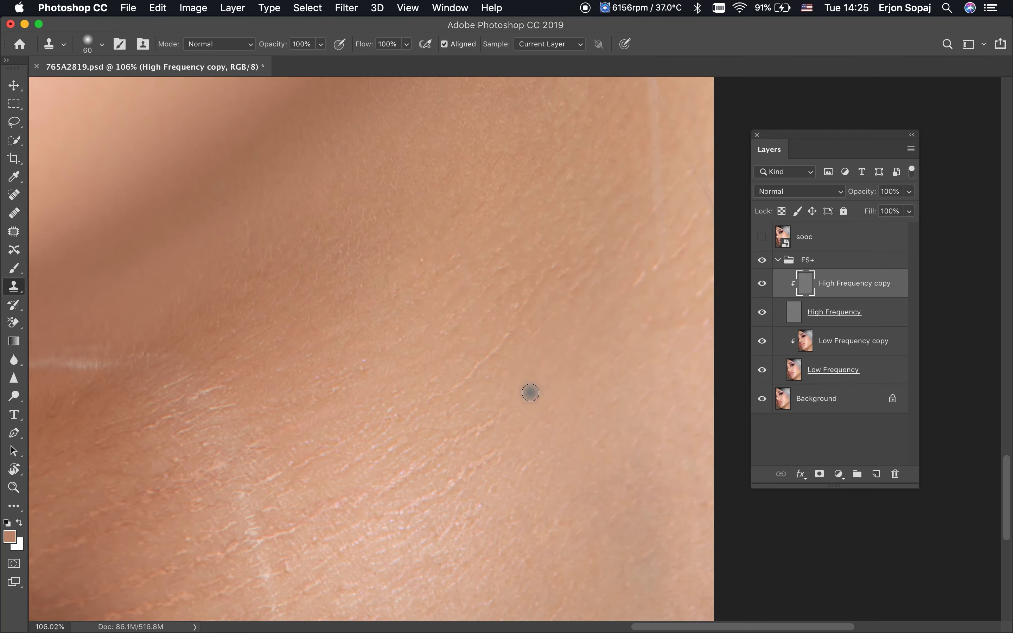
pyautogui.press(']')
pyautogui.moveTo(460, 385); pyautogui.dragTo(483, 367)
pyautogui.moveTo(461, 475); pyautogui.dragTo(497, 444)
pyautogui.moveTo(425, 515); pyautogui.dragTo(572, 365)
# Resample a clean source and dab texture over the remaining rough neck patches.
pyautogui.scroll(5, 557, 422)
pyautogui.click(543, 361)
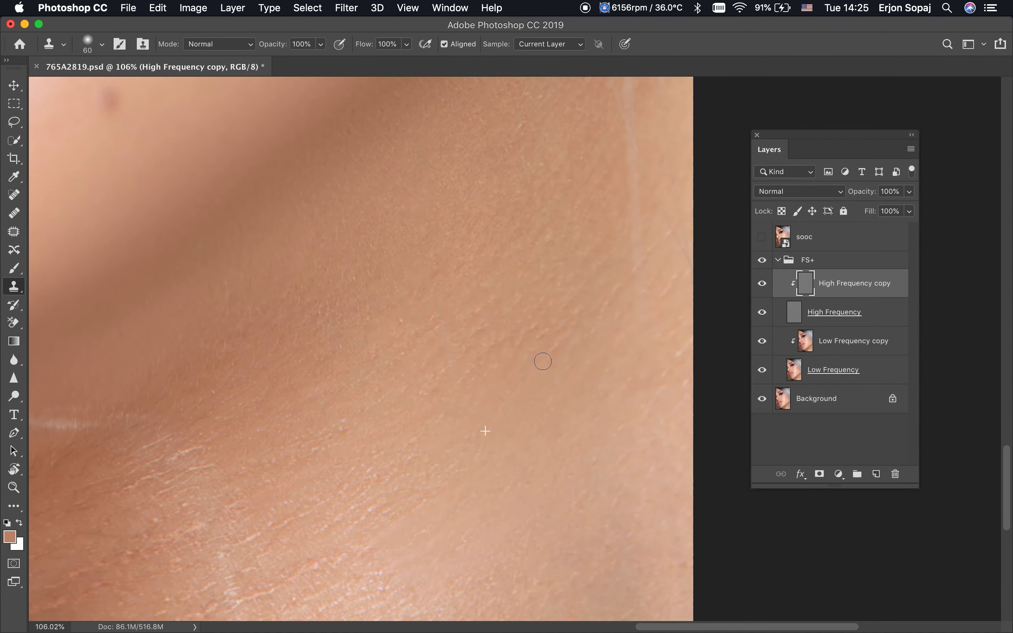
pyautogui.click(591, 354)
pyautogui.moveTo(582, 408); pyautogui.dragTo(647, 325)
pyautogui.click(615, 337)
pyautogui.click(583, 400)
pyautogui.scroll(-4, 586, 356)
pyautogui.hscroll(-5, 586, 356)
# Clone clean texture over the neck crease and surrounding rough skin.
pyautogui.scroll(-1, 520, 317)
pyautogui.hscroll(-2, 520, 316)
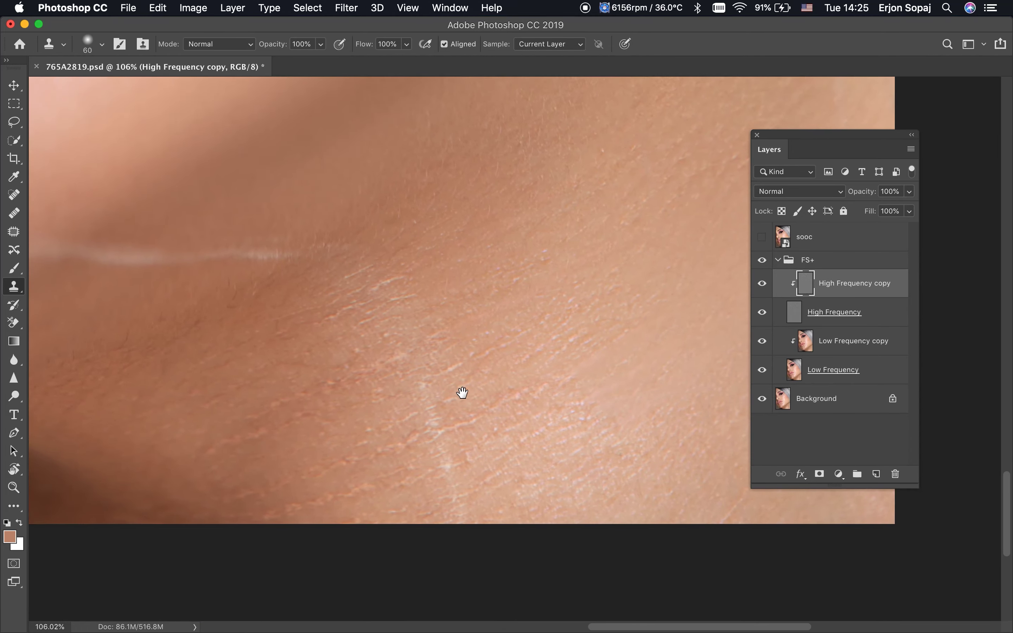
pyautogui.scroll(-3, 462, 393)
pyautogui.hscroll(-4, 409, 391)
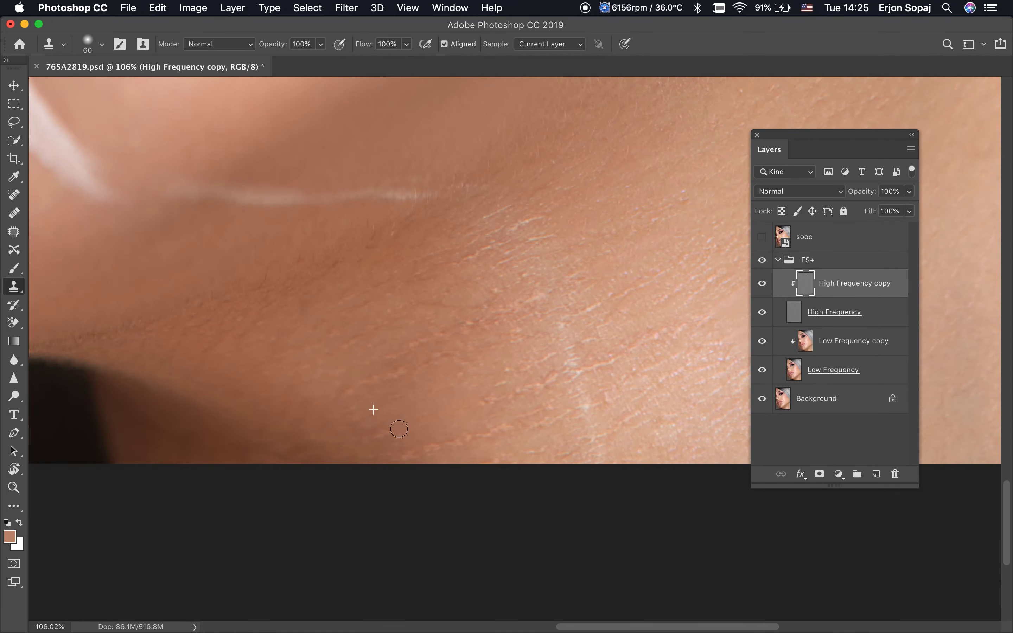
pyautogui.keyDown('alt'); pyautogui.click(449, 421); pyautogui.keyUp('alt')
pyautogui.moveTo(478, 431); pyautogui.dragTo(470, 438)
pyautogui.moveTo(410, 402); pyautogui.dragTo(431, 369)
pyautogui.hscroll(10, 433, 328)
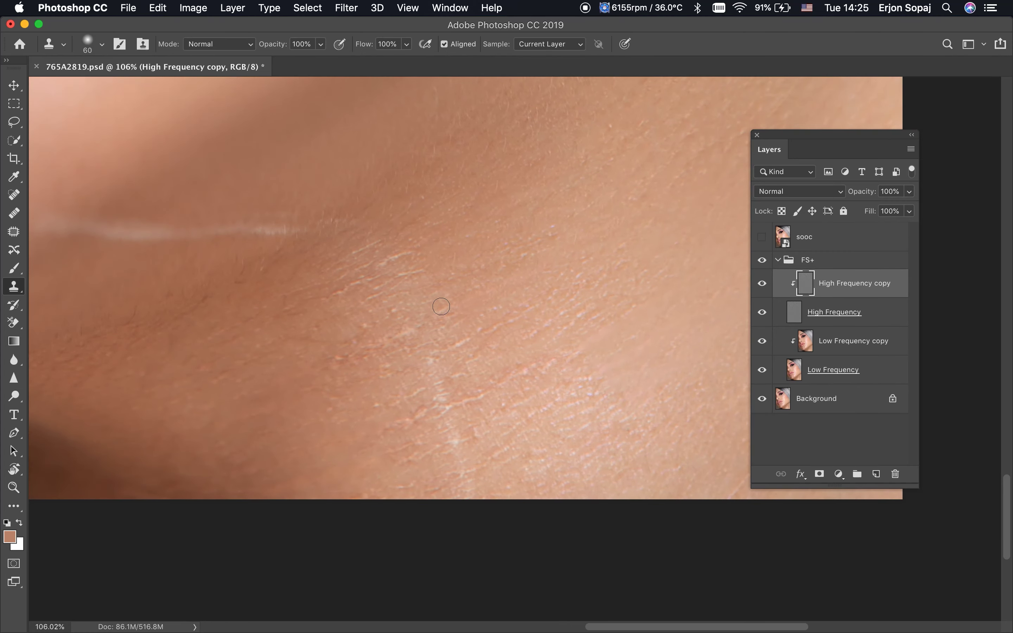
pyautogui.moveTo(432, 305)
pyautogui.mouseDown()
pyautogui.moveTo(415, 337)
pyautogui.moveTo(462, 338)
pyautogui.mouseUp()
pyautogui.moveTo(544, 291); pyautogui.dragTo(425, 373)
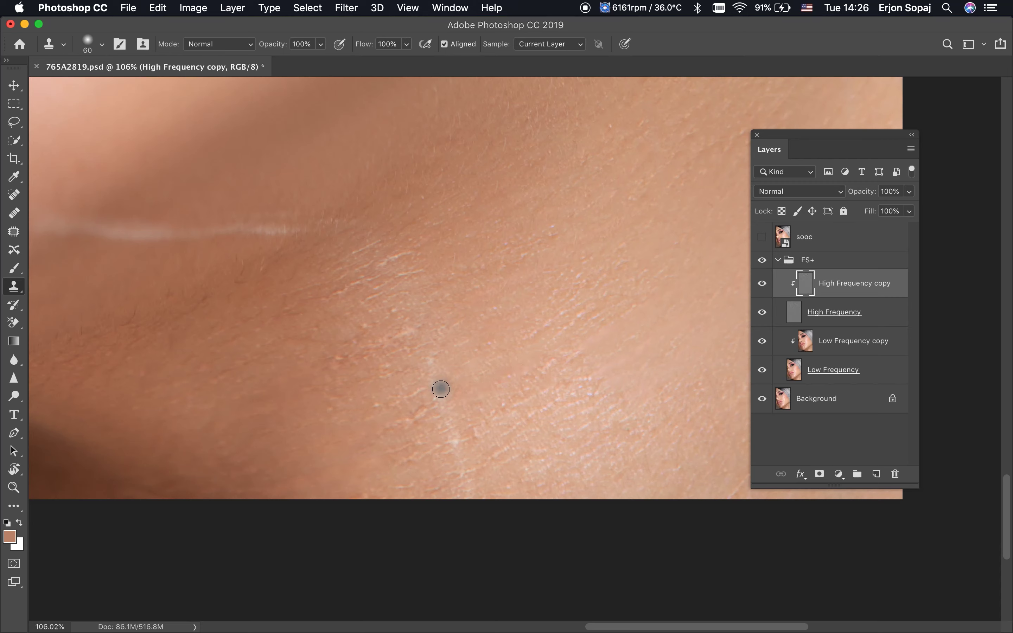
pyautogui.moveTo(433, 381); pyautogui.dragTo(422, 453)
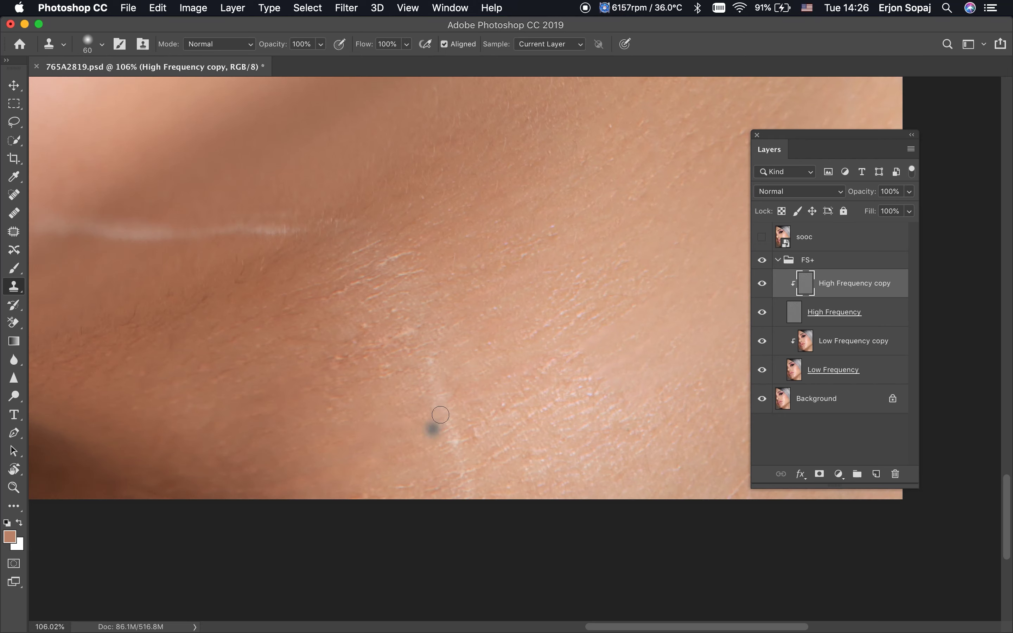
# Remove the dark blemish and small bluish spot on the neck with Clone Stamp.
pyautogui.keyDown('alt'); pyautogui.click(482, 386); pyautogui.keyUp('alt')
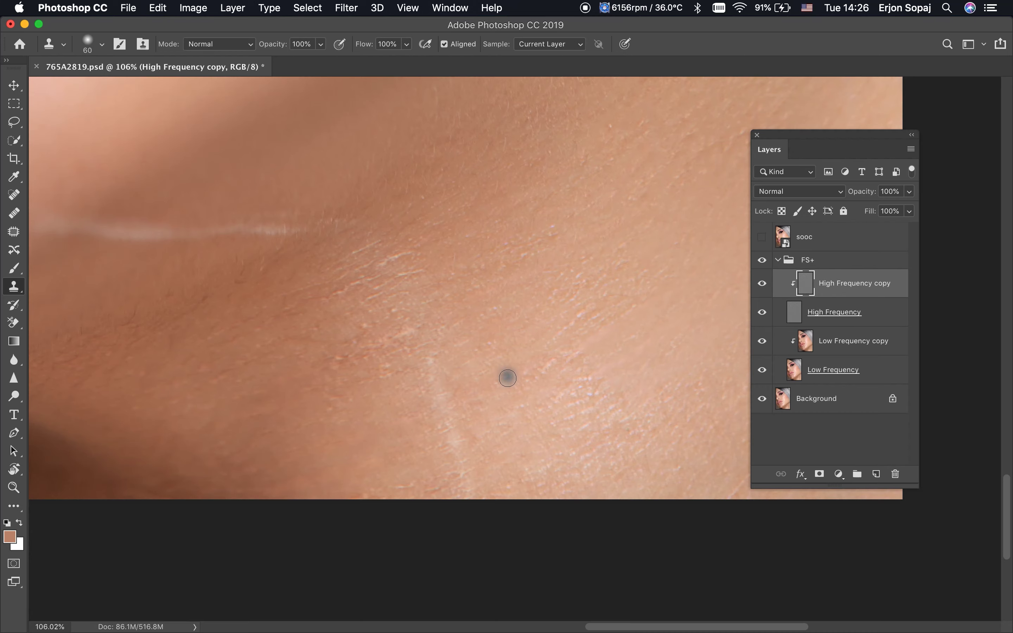
pyautogui.scroll(4, 544, 339)
pyautogui.click(535, 317)
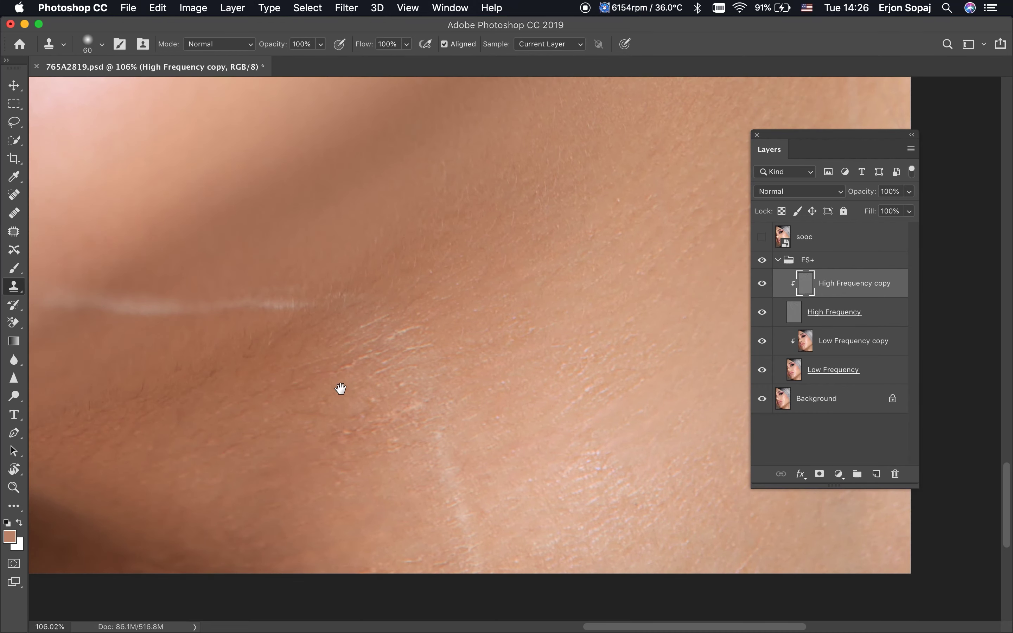
pyautogui.moveTo(339, 389); pyautogui.dragTo(473, 336)
pyautogui.click(396, 376)
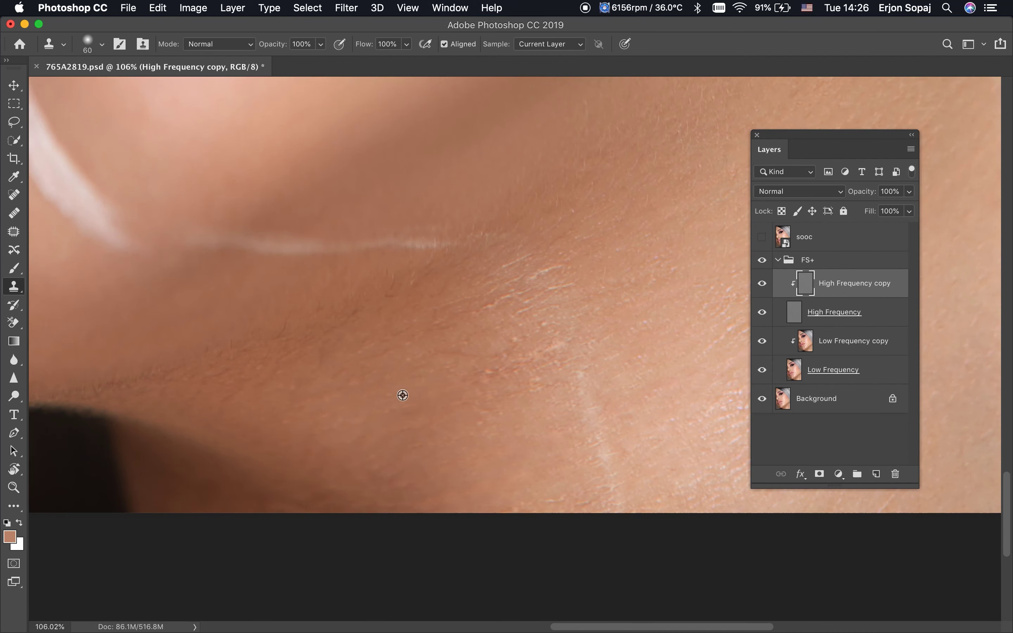
pyautogui.keyDown('alt'); pyautogui.click(381, 394); pyautogui.keyUp('alt')
pyautogui.moveTo(456, 393); pyautogui.dragTo(457, 419)
# Hide both High Frequency layers and frame the chin and neck with the Mixer Brush.
pyautogui.moveTo(762, 283); pyautogui.dragTo(761, 312)
pyautogui.click(775, 353)
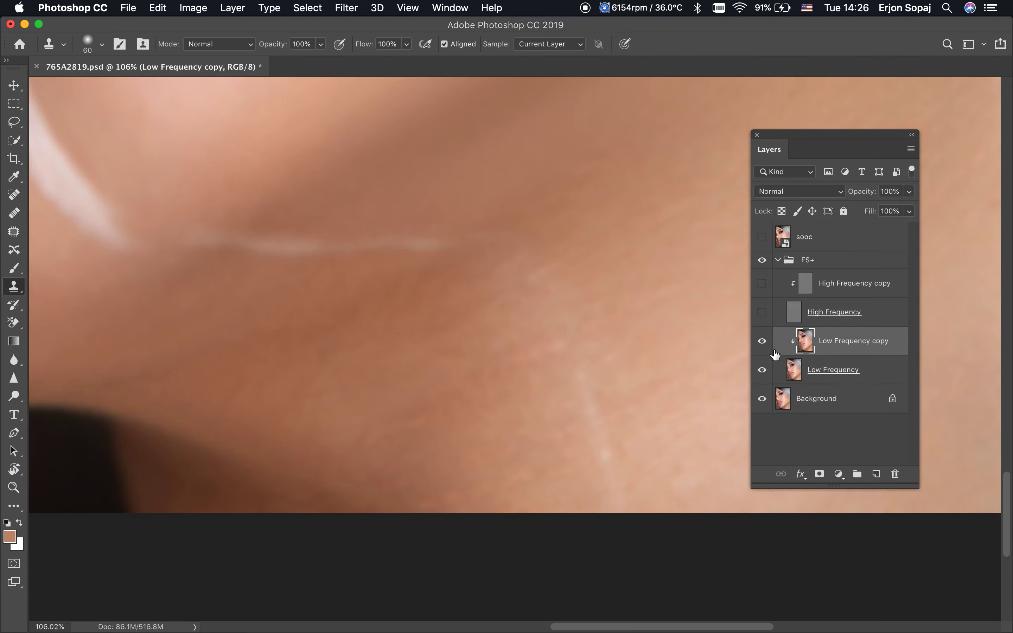
pyautogui.press('super+minus')
pyautogui.press('super+minus')
pyautogui.hotkey('shift', 'b')
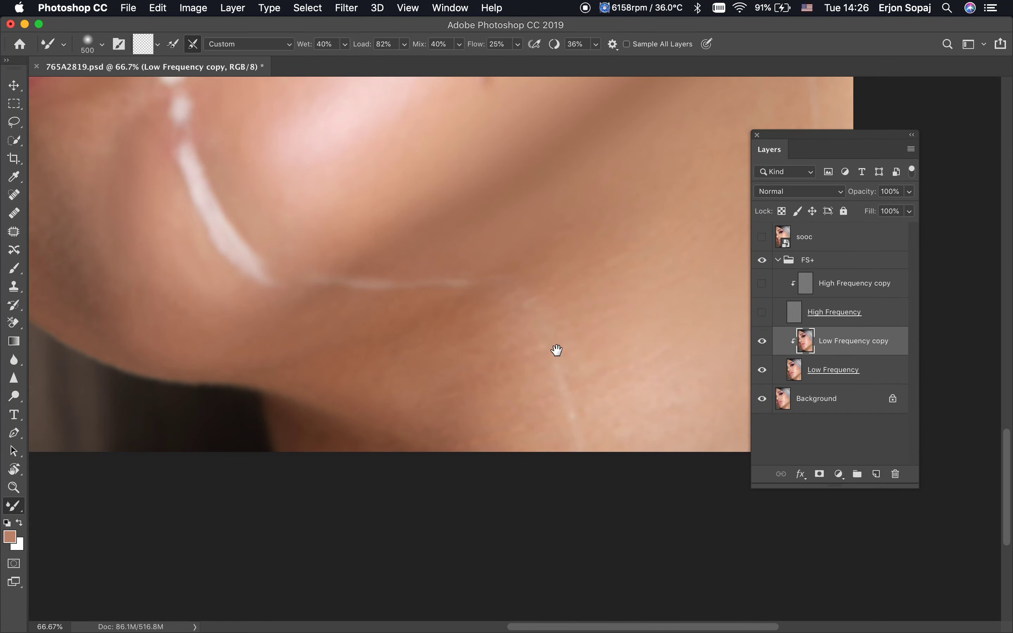
pyautogui.moveTo(556, 350); pyautogui.dragTo(506, 410)
# Blend chin and neck tones with the Mixer Brush, sizing it between 250 and 500.
pyautogui.press('[')
pyautogui.press('[')
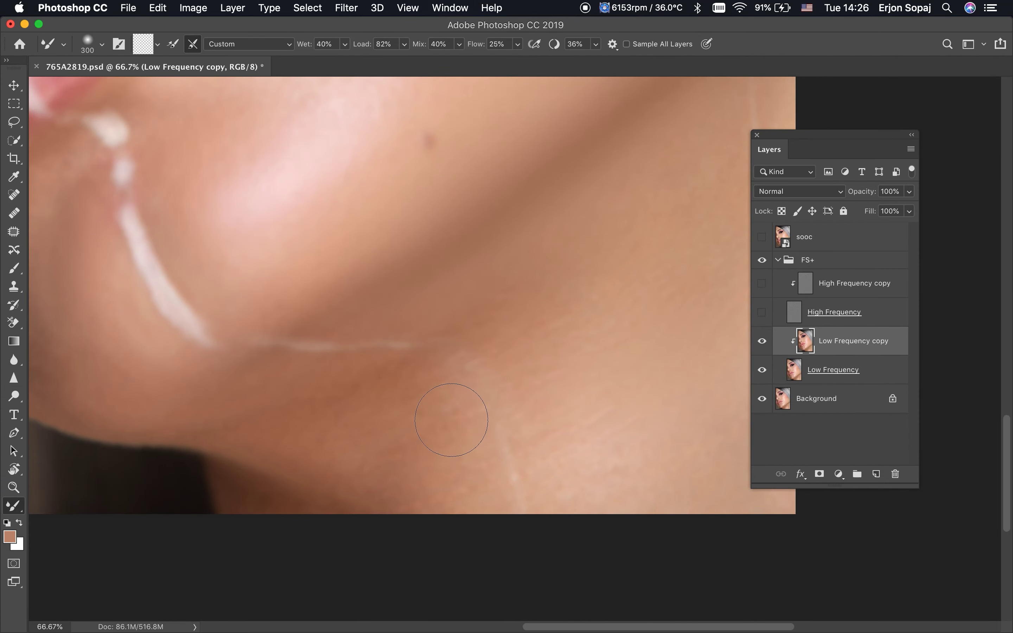
pyautogui.press('[')
pyautogui.press(']')
pyautogui.press('[')
pyautogui.press(']')
pyautogui.press(']')
pyautogui.press('super+minus')
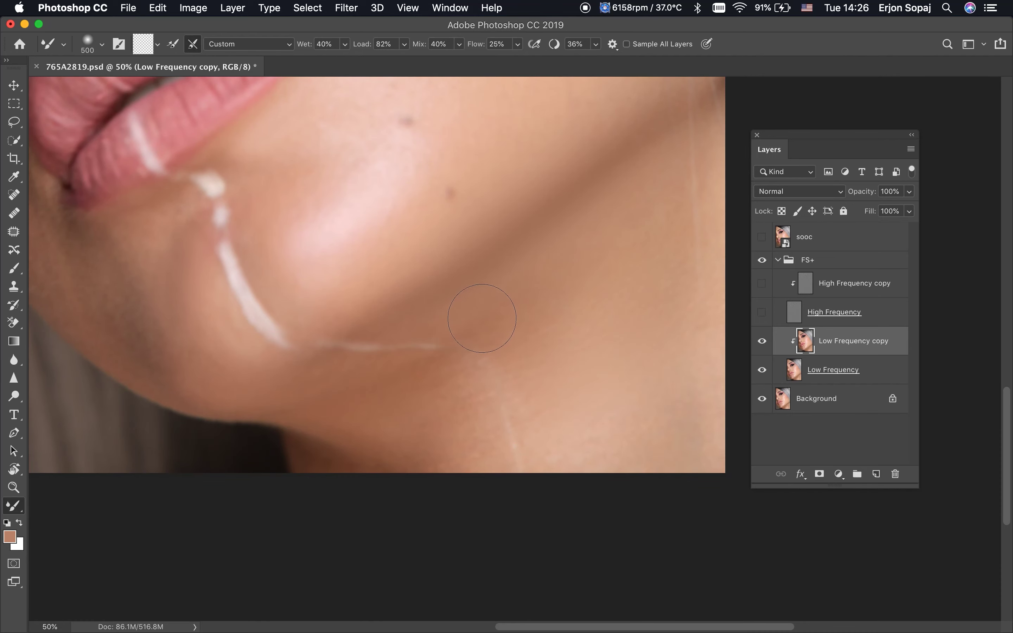
pyautogui.press('[')
pyautogui.scroll(1, 494, 411)
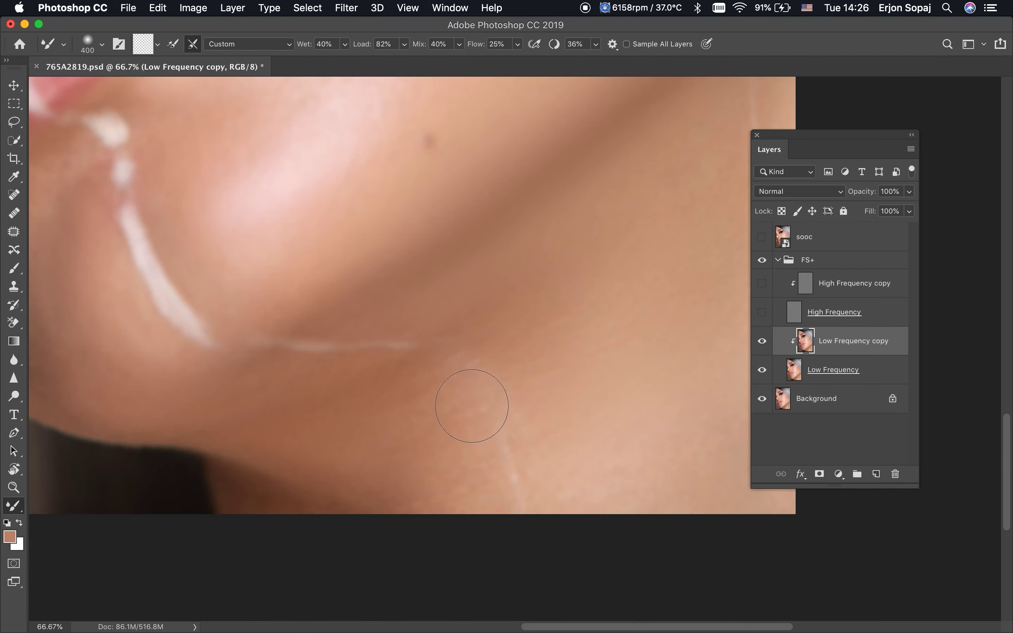
# Sample a light neck skin colour and paint it in with a 100-size brush.
pyautogui.press('i')
pyautogui.click(168, 284)
pyautogui.press('b')
pyautogui.hotkey('shift', 'b')
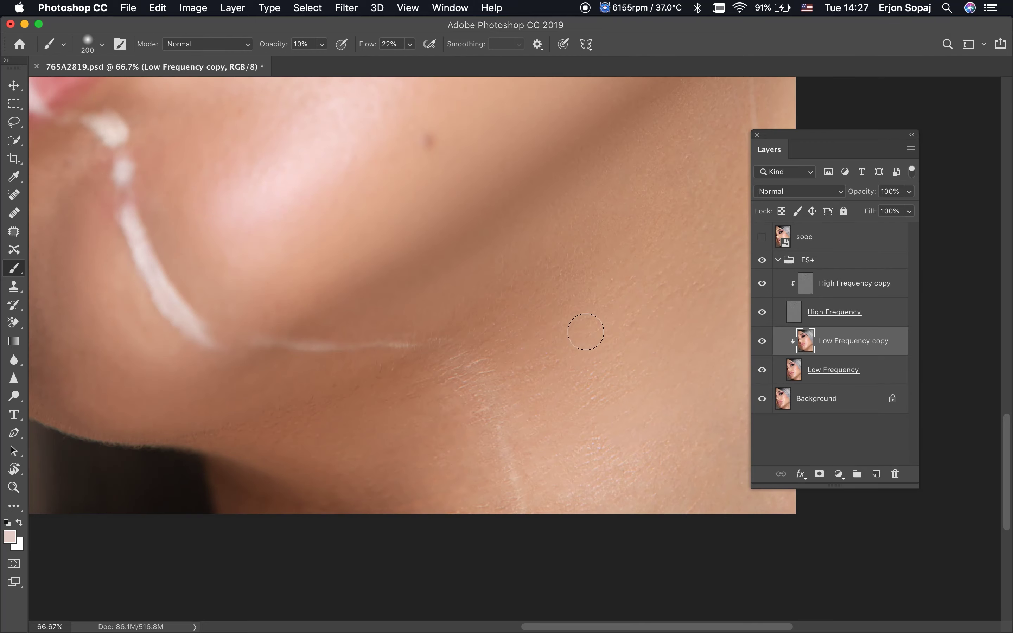
pyautogui.scroll(2, 585, 332)
pyautogui.scroll(-3, 508, 366)
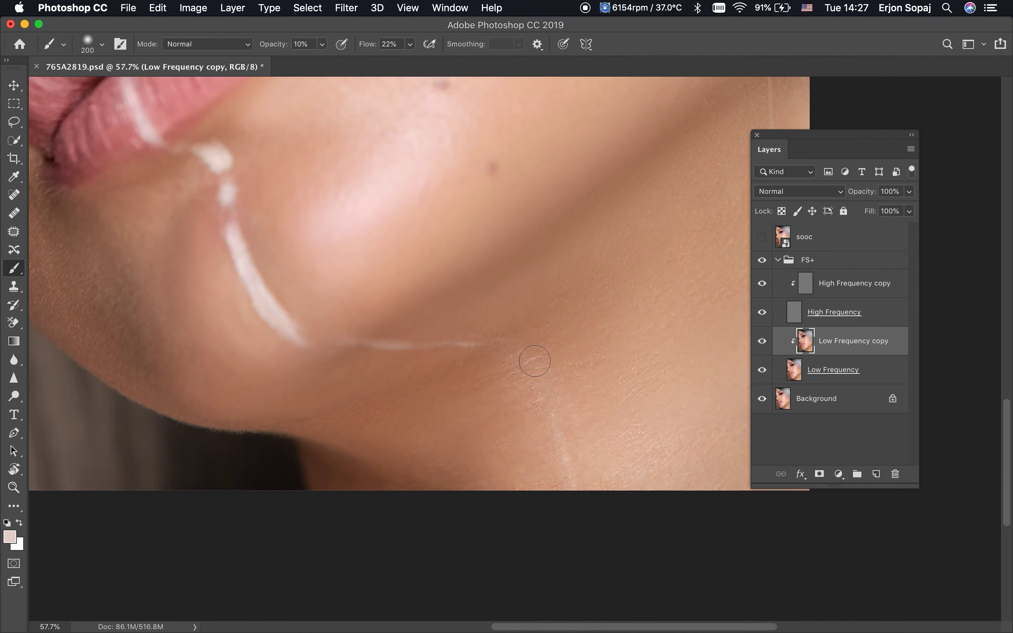
pyautogui.press('[')
pyautogui.press('[')
pyautogui.press('[')
# Alternate blending and painting sampled neck tones, using brush sizes 300 and 500.
pyautogui.hotkey('shift', 'b')
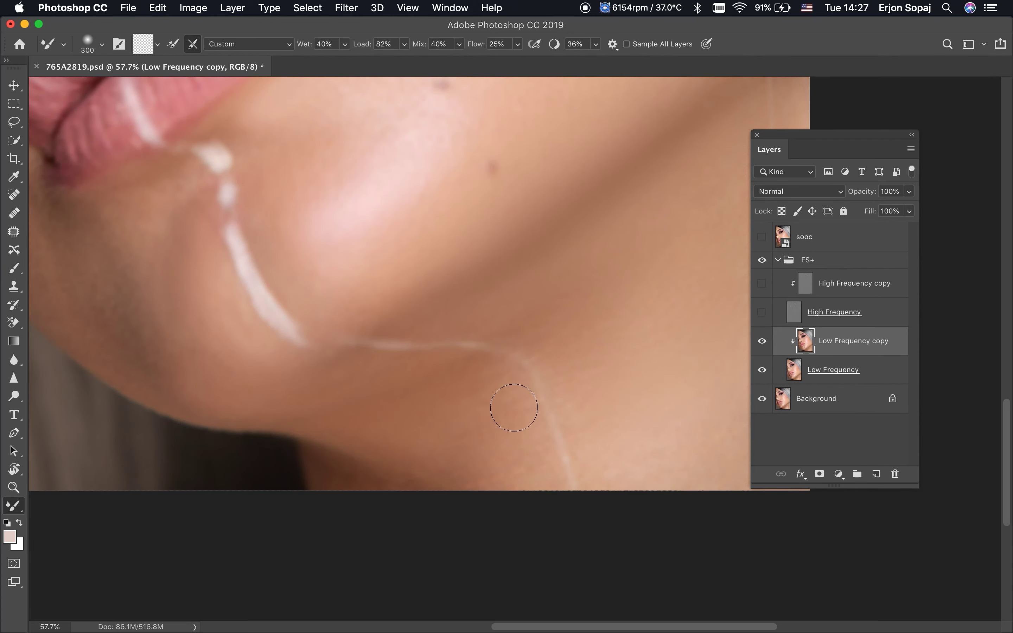
pyautogui.keyDown('alt'); pyautogui.click(617, 431); pyautogui.keyUp('alt')
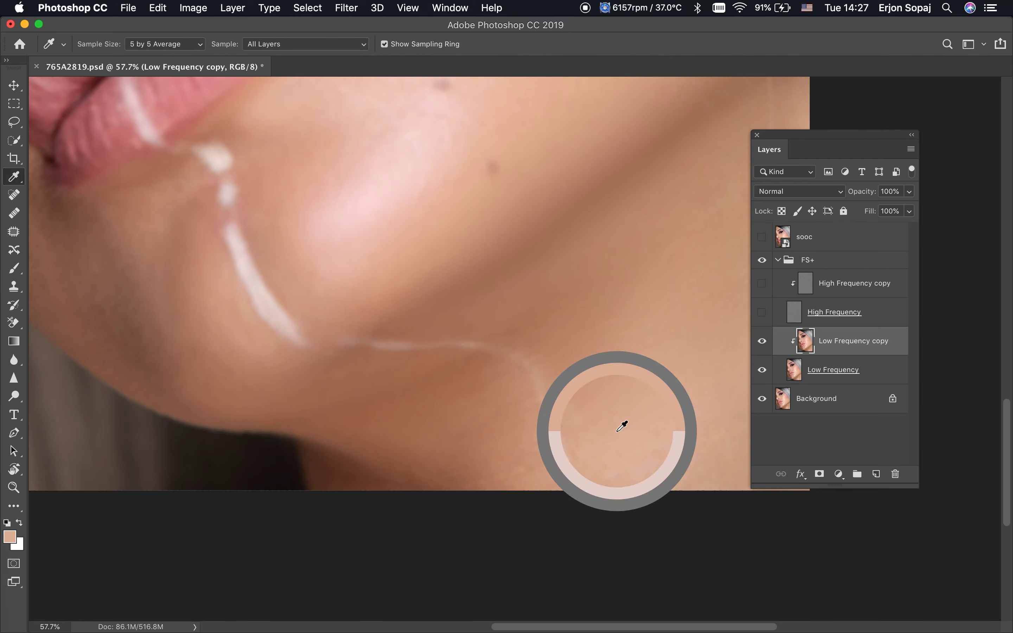
pyautogui.hotkey('shift', 'b')
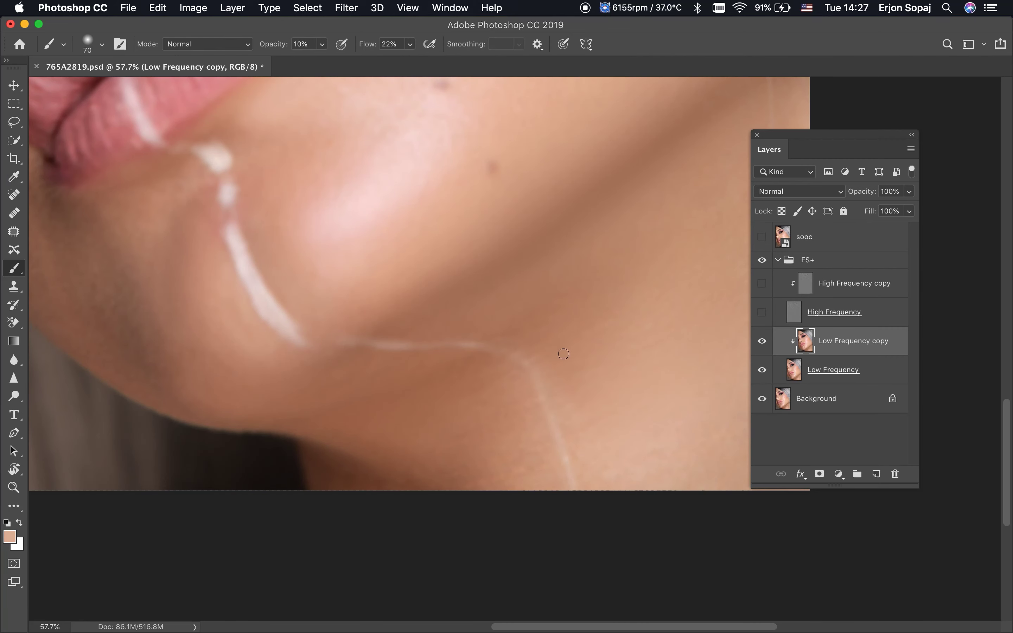
pyautogui.press(']')
pyautogui.press(']')
pyautogui.press(']')
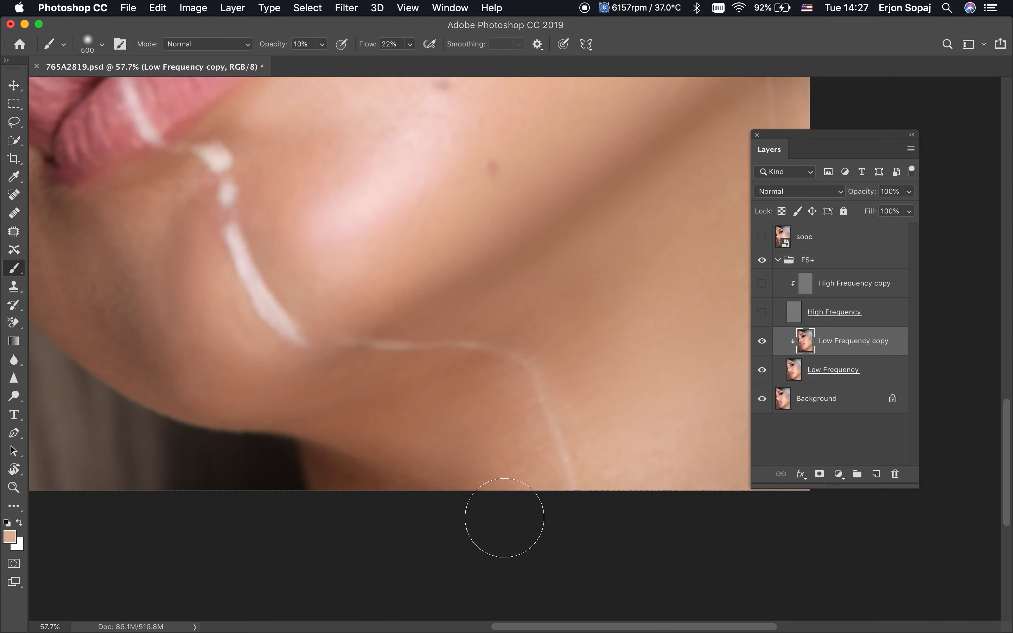
pyautogui.hotkey('shift', 'b')
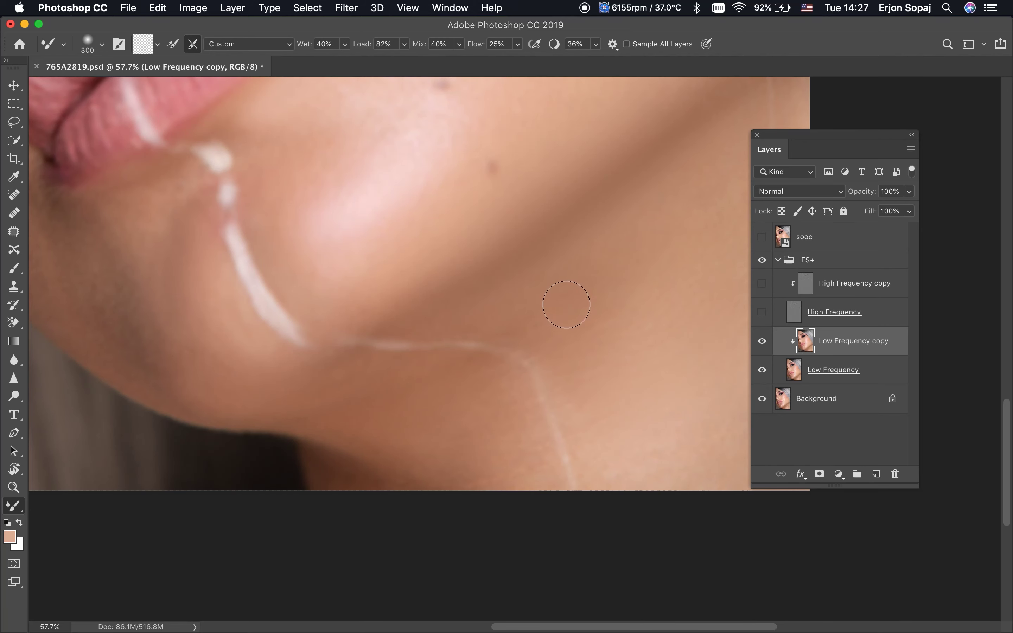
pyautogui.press(']')
pyautogui.press(']')
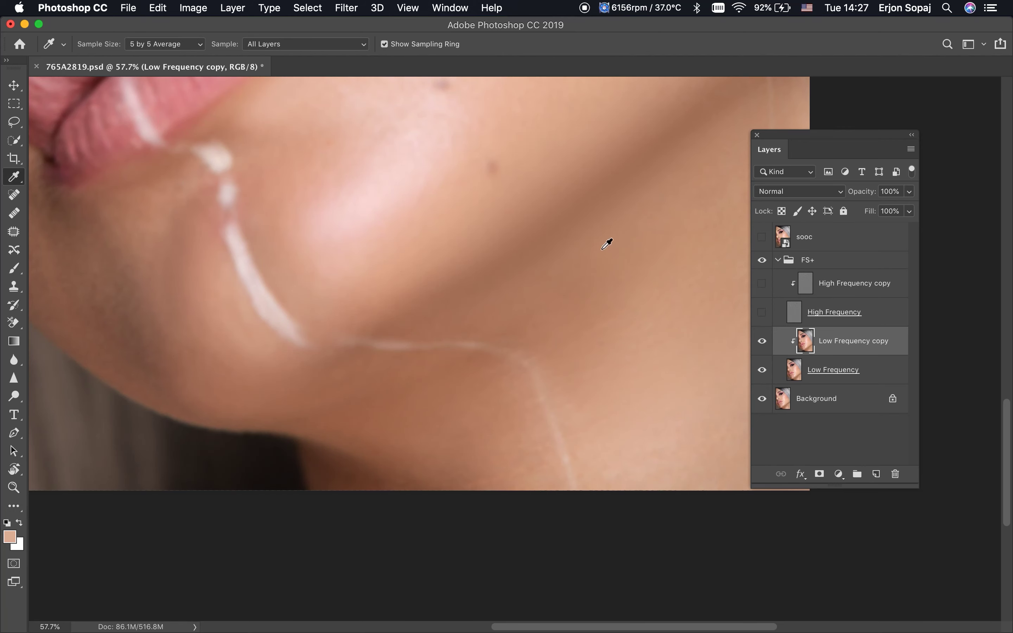
pyautogui.keyDown('alt'); pyautogui.click(608, 239); pyautogui.keyUp('alt')
pyautogui.hotkey('shift', 'b')
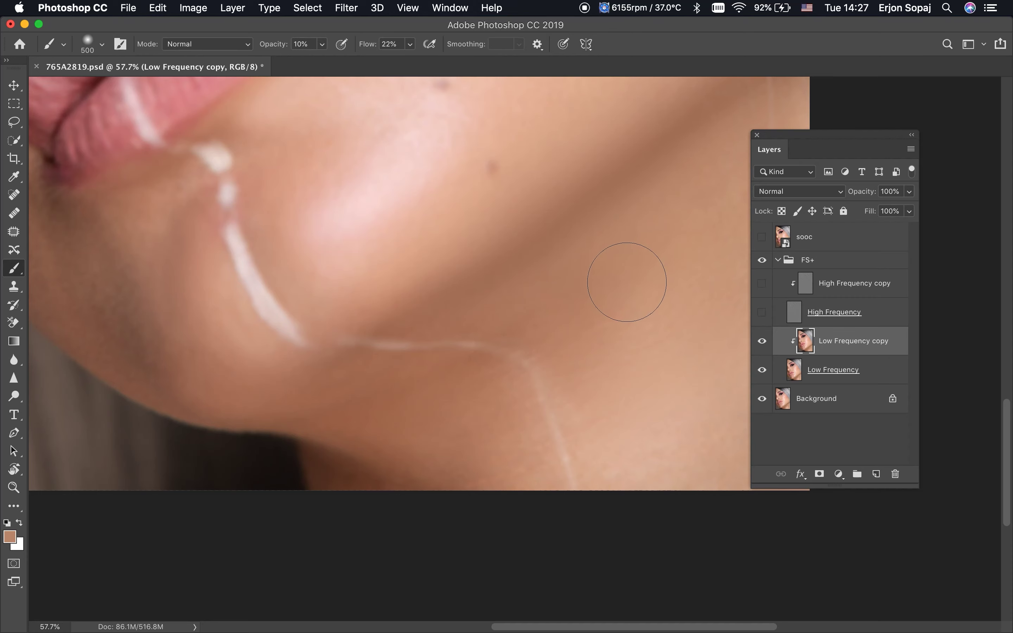
# Resample the skin colour at brush size 400 and toggle Low Frequency copy to compare.
pyautogui.hscroll(5, 619, 260)
pyautogui.scroll(2, 619, 259)
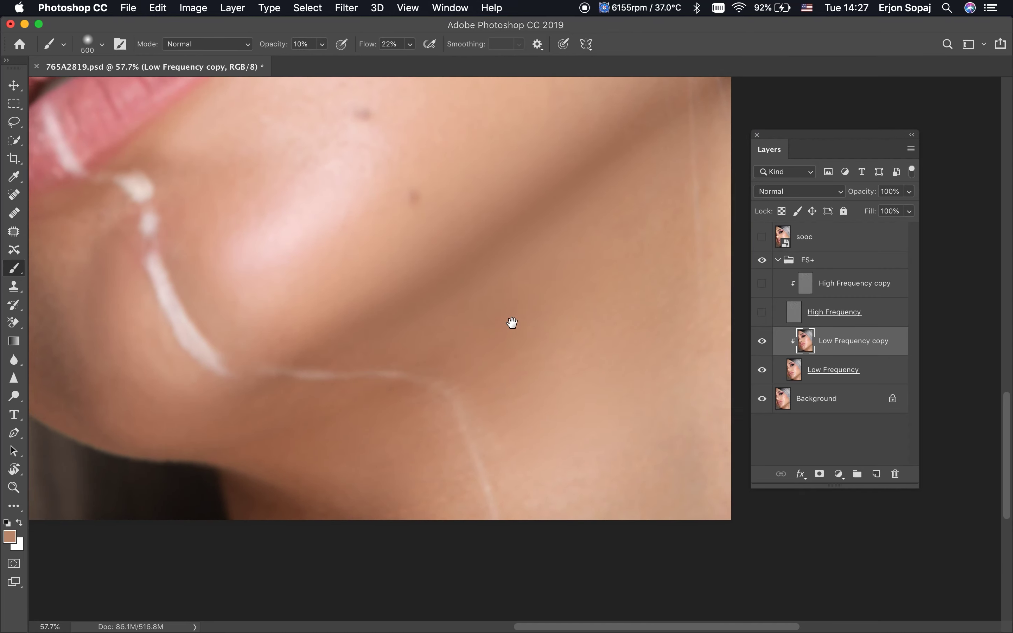
pyautogui.scroll(-5, 514, 324)
pyautogui.hscroll(-6, 513, 323)
pyautogui.press('[')
pyautogui.keyDown('alt'); pyautogui.click(565, 244); pyautogui.keyUp('alt')
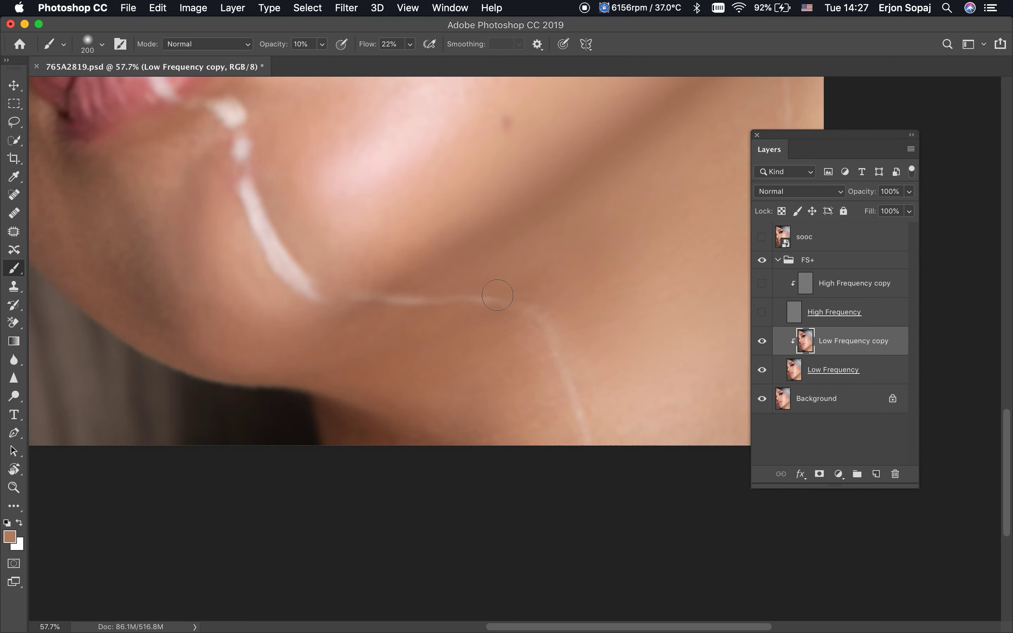
pyautogui.click(762, 341)
# Show the High Frequency layers and clone away a dark neck line on High Frequency copy at size 45.
pyautogui.click(794, 290)
pyautogui.moveTo(407, 314); pyautogui.dragTo(481, 318)
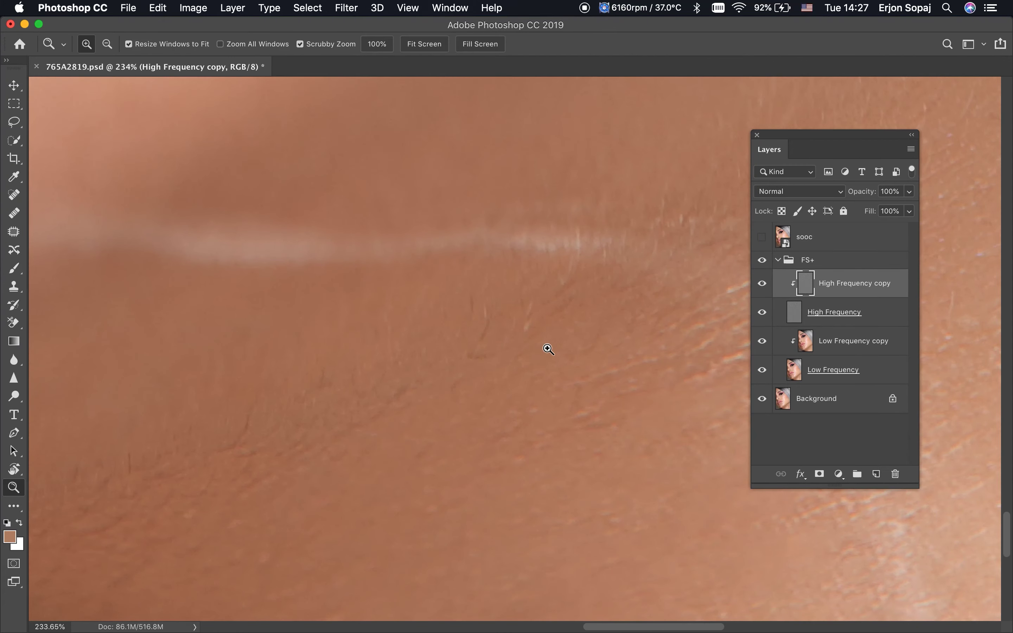
pyautogui.scroll(3, 494, 356)
pyautogui.press('s')
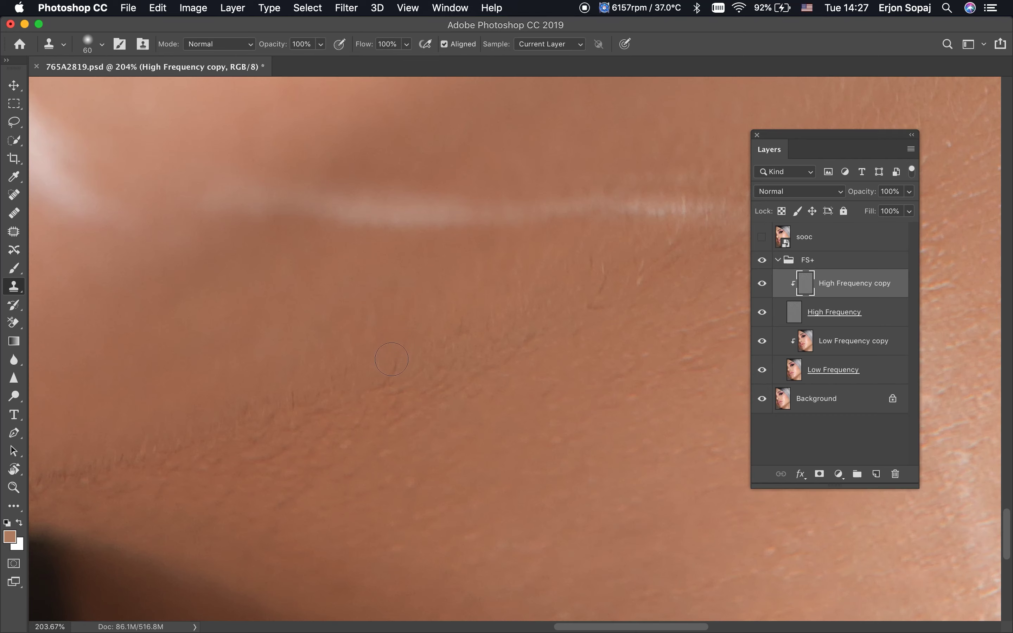
pyautogui.moveTo(425, 355); pyautogui.dragTo(433, 341)
pyautogui.click(585, 307)
# Clone out the grey blotch and the bright skin streak on the neck.
pyautogui.moveTo(549, 387); pyautogui.dragTo(523, 382)
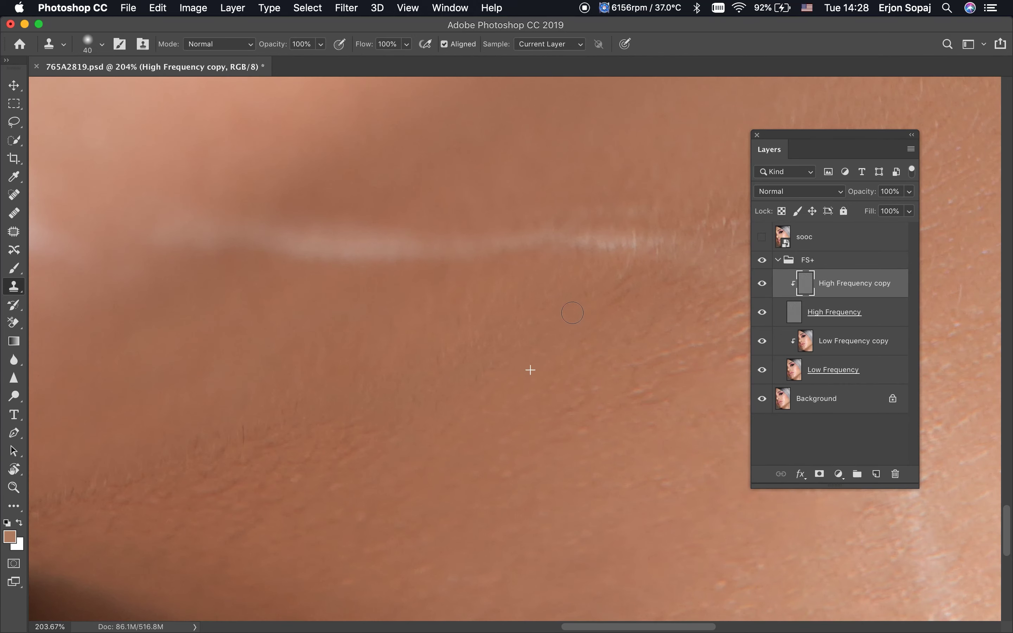
pyautogui.moveTo(572, 313); pyautogui.dragTo(429, 301)
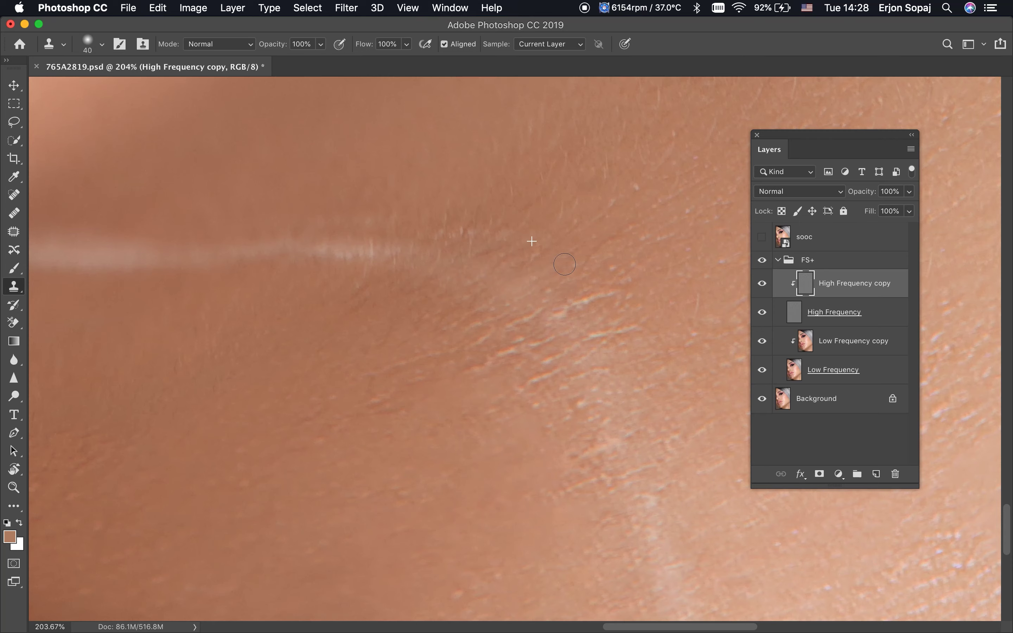
pyautogui.click(460, 346)
pyautogui.click(544, 316)
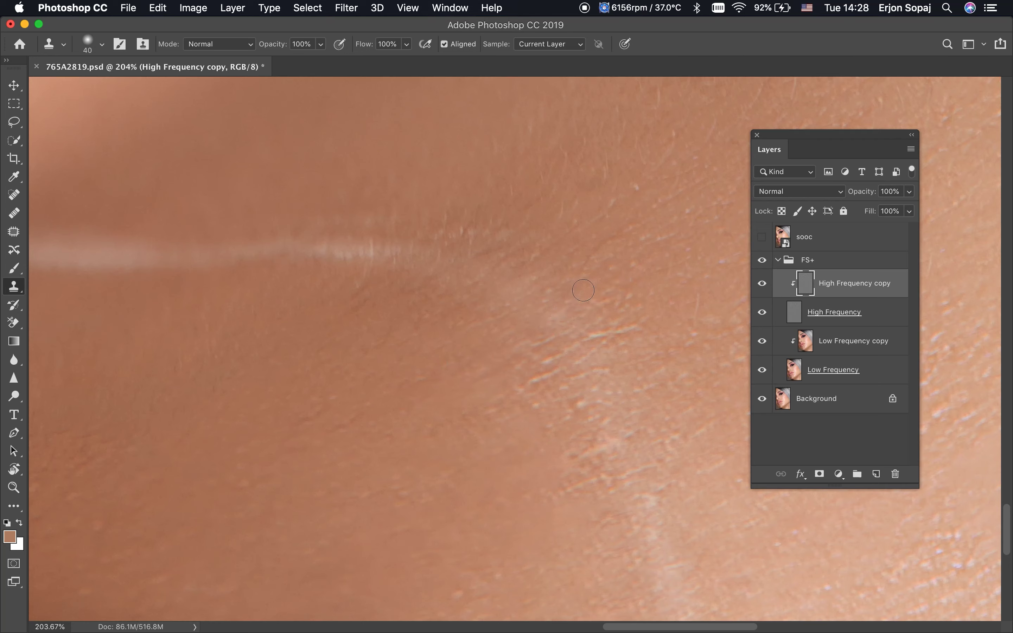
pyautogui.click(557, 303)
# Resample clean skin and clone over the bright bumps lower on the neck.
pyautogui.keyDown('alt'); pyautogui.click(553, 315); pyautogui.keyUp('alt')
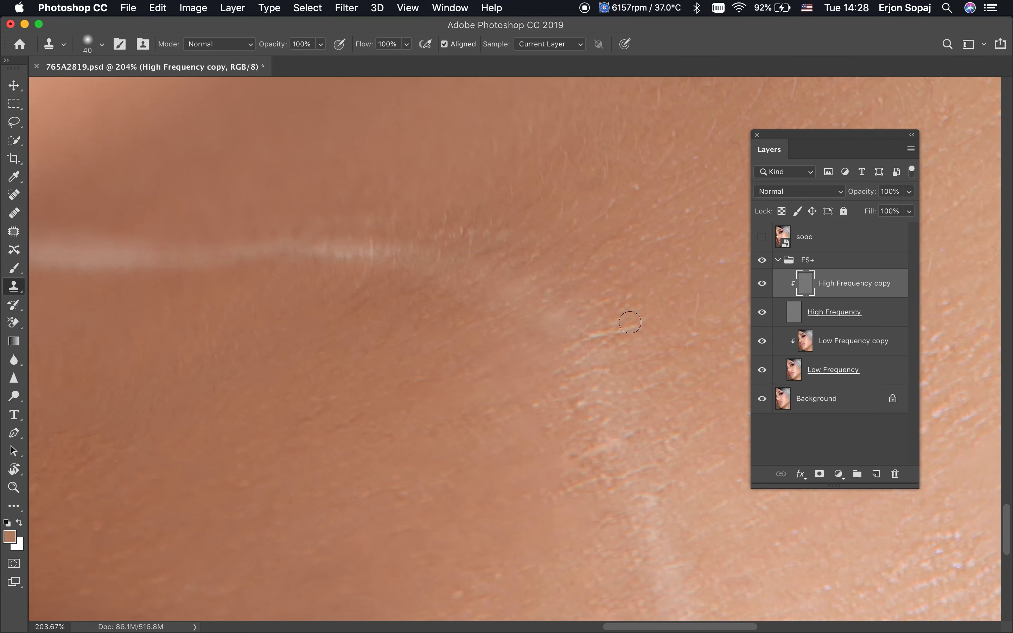
pyautogui.click(571, 375)
pyautogui.click(605, 397)
pyautogui.keyDown('alt'); pyautogui.click(585, 412); pyautogui.keyUp('alt')
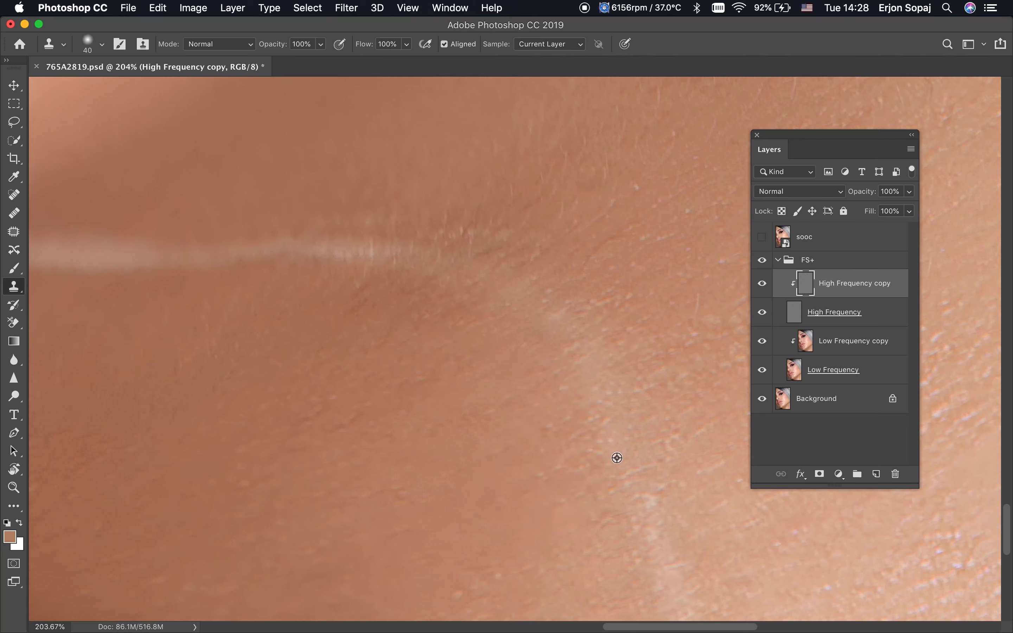
pyautogui.hscroll(5, 668, 451)
pyautogui.scroll(3, 668, 450)
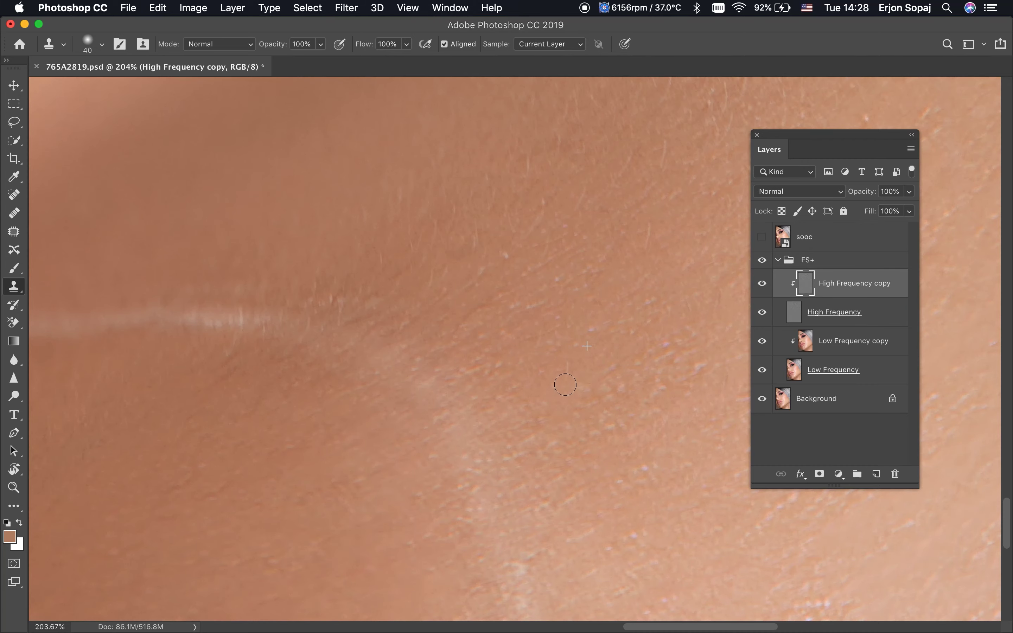
pyautogui.scroll(3, 636, 273)
pyautogui.hscroll(2, 636, 272)
# Spot-heal the stray hair lines on the neck with a smaller healing brush.
pyautogui.press('j')
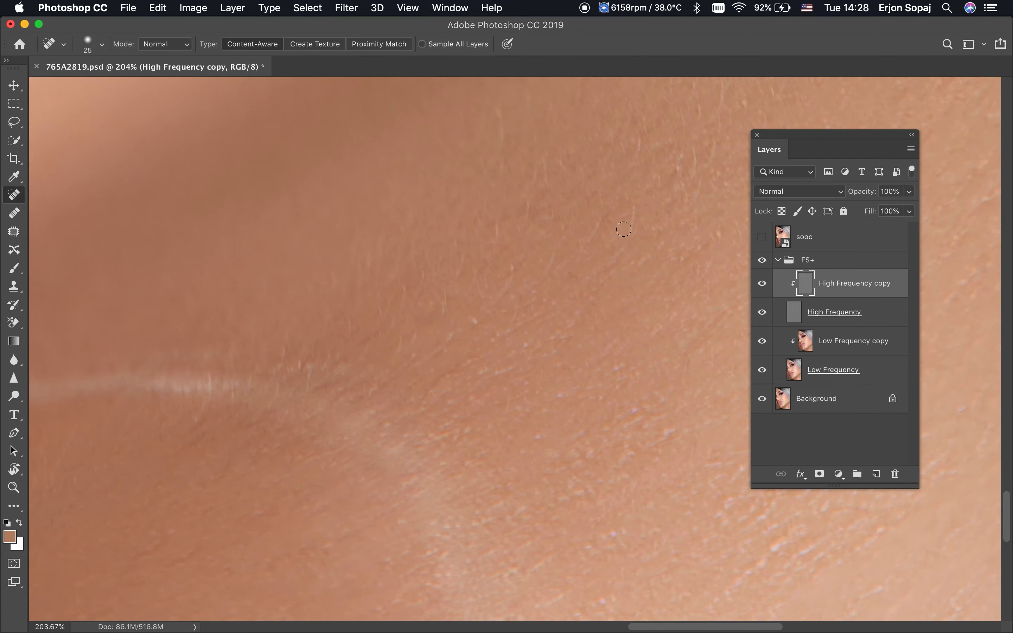
pyautogui.moveTo(624, 229); pyautogui.dragTo(639, 196)
pyautogui.press('[')
pyautogui.moveTo(502, 111); pyautogui.dragTo(504, 157)
pyautogui.moveTo(530, 101); pyautogui.dragTo(531, 117)
pyautogui.moveTo(524, 203)
pyautogui.mouseDown()
pyautogui.moveTo(524, 227)
pyautogui.moveTo(493, 251)
pyautogui.mouseUp()
pyautogui.moveTo(473, 316); pyautogui.dragTo(469, 339)
# Spot-heal the dark texture spot and the remaining stray hairs beside the hairline.
pyautogui.moveTo(256, 387)
pyautogui.mouseDown()
pyautogui.moveTo(552, 258)
pyautogui.moveTo(509, 261)
pyautogui.moveTo(535, 277)
pyautogui.moveTo(557, 261)
pyautogui.moveTo(581, 266)
pyautogui.mouseUp()
pyautogui.moveTo(608, 314); pyautogui.dragTo(618, 331)
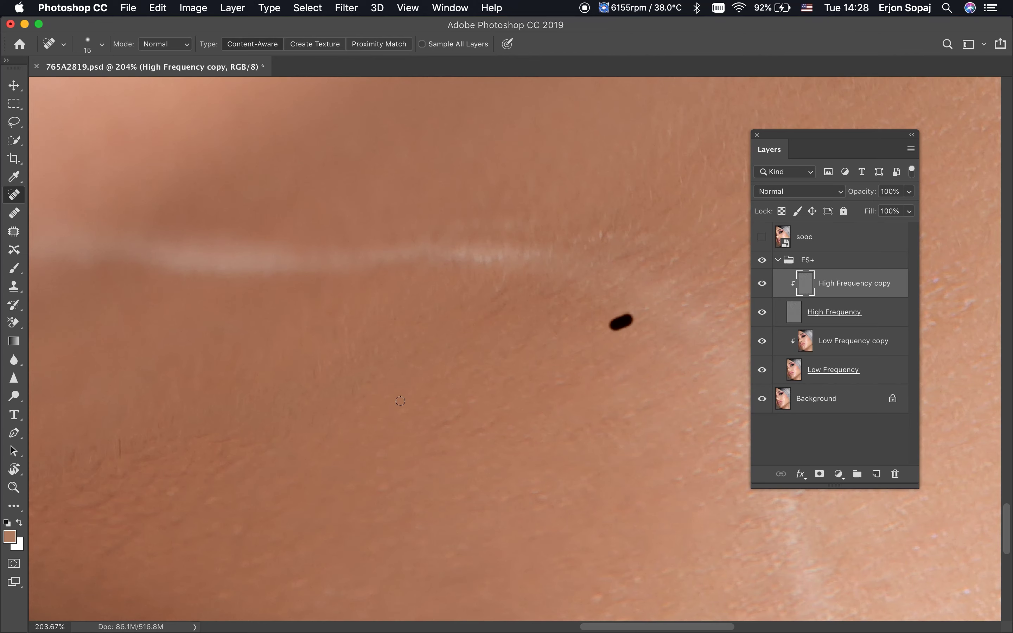
pyautogui.moveTo(227, 396); pyautogui.dragTo(477, 297)
pyautogui.press('s')
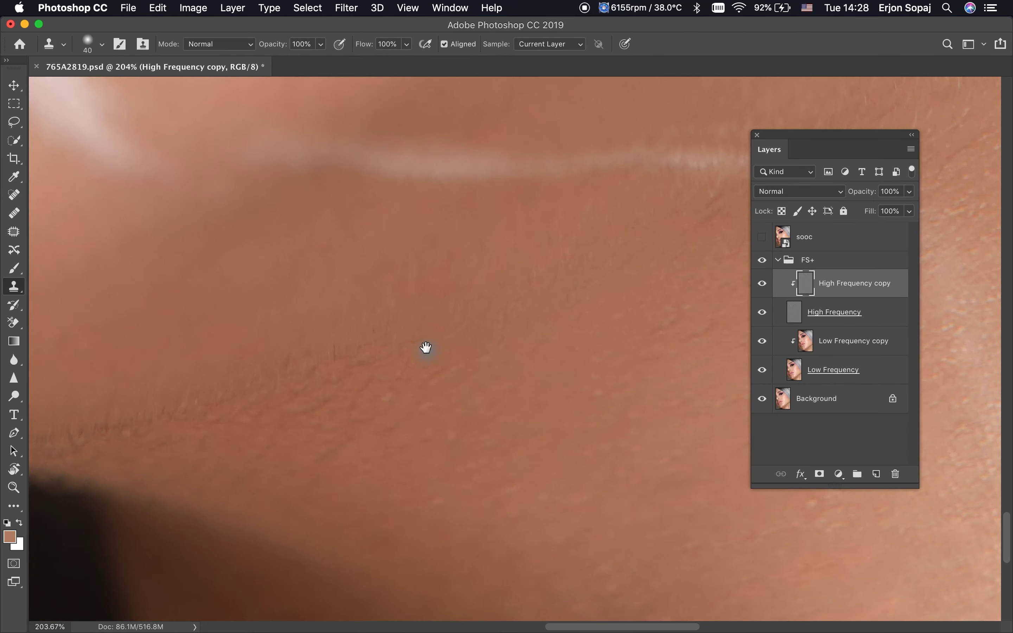
pyautogui.moveTo(426, 348); pyautogui.dragTo(570, 335)
pyautogui.press('j')
pyautogui.moveTo(476, 331)
pyautogui.mouseDown()
pyautogui.moveTo(475, 353)
pyautogui.moveTo(480, 345)
pyautogui.mouseUp()
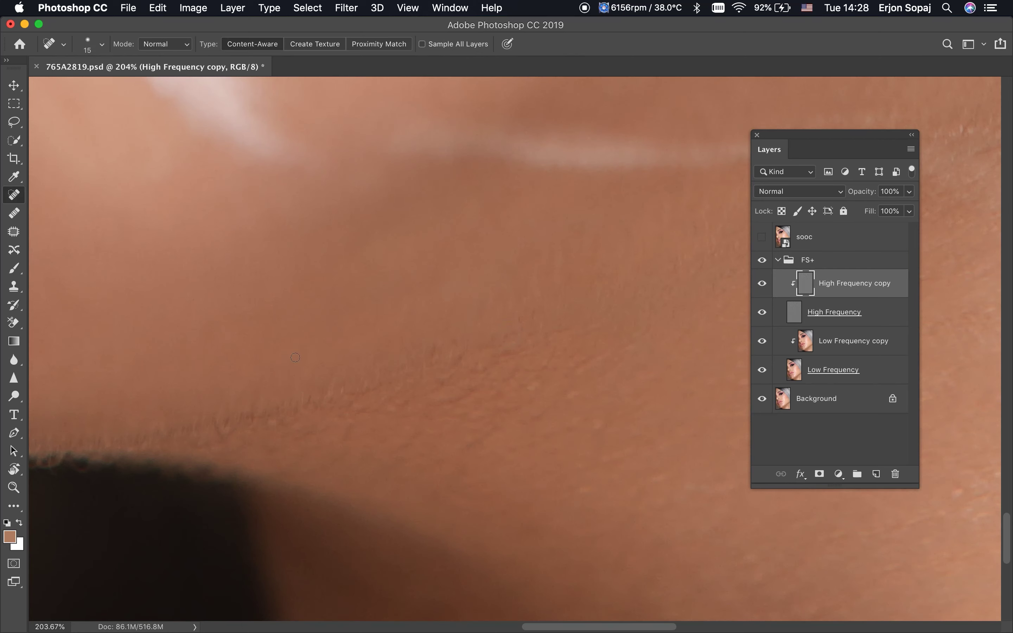
pyautogui.press('s')
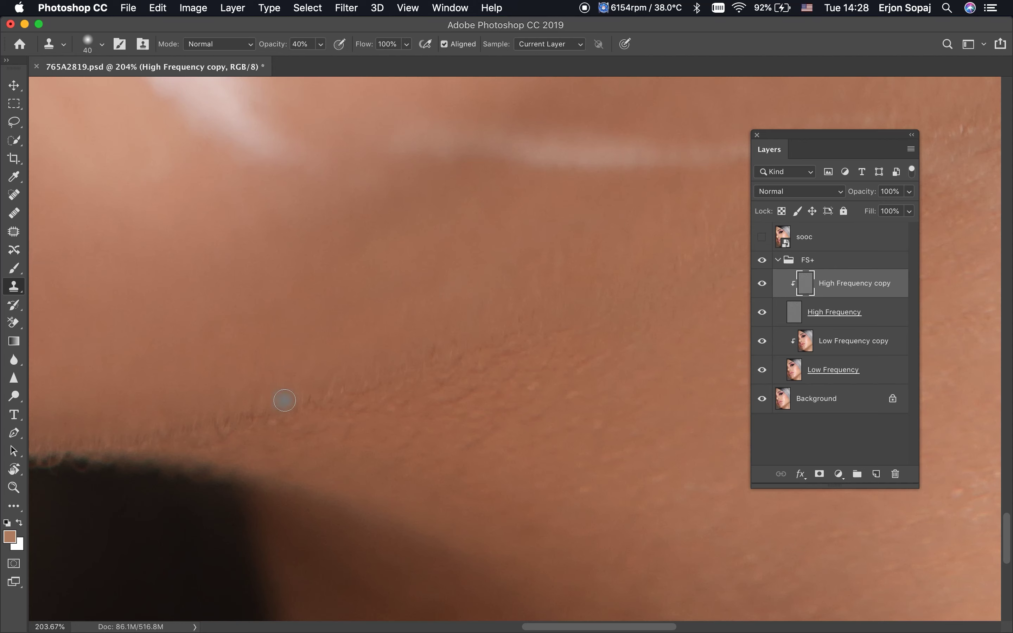
# Clone clean skin texture over the rough neck patches, resampling nearby skin.
pyautogui.keyDown('alt'); pyautogui.click(410, 313); pyautogui.keyUp('alt')
pyautogui.moveTo(524, 336); pyautogui.dragTo(555, 330)
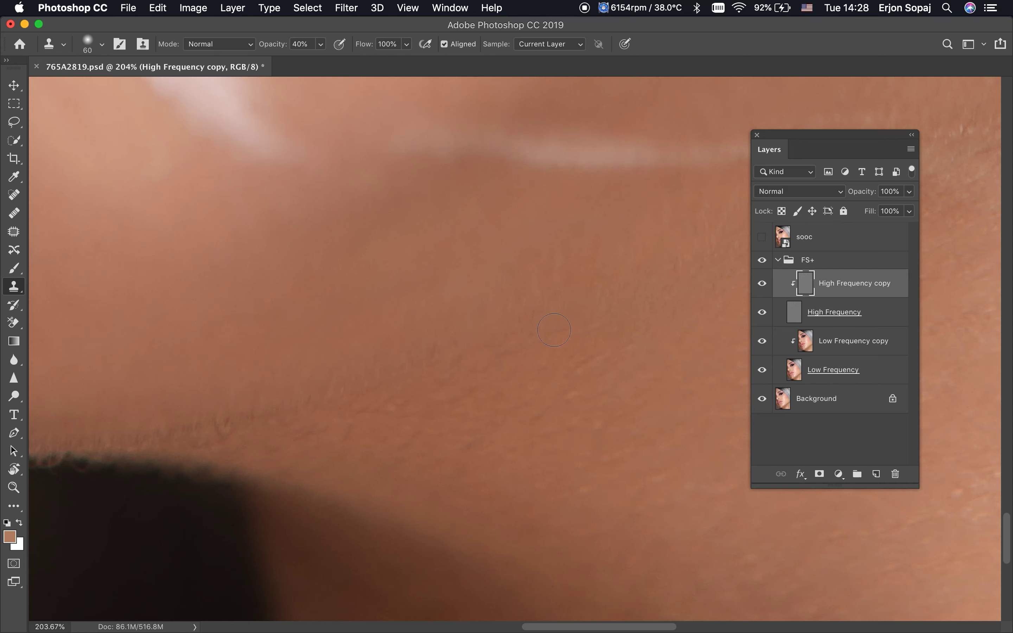
pyautogui.keyDown('alt'); pyautogui.click(223, 370); pyautogui.keyUp('alt')
pyautogui.moveTo(229, 421); pyautogui.dragTo(401, 423)
pyautogui.moveTo(472, 440); pyautogui.dragTo(533, 433)
# Clone over another rough area while panning across the neck and skin.
pyautogui.hscroll(4, 557, 371)
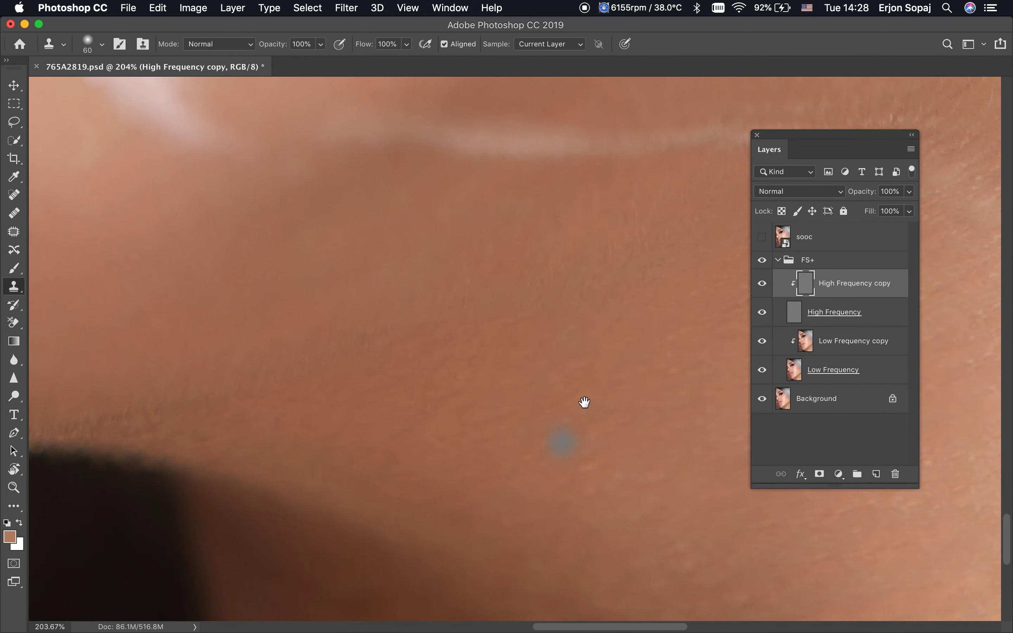
pyautogui.moveTo(584, 402); pyautogui.dragTo(485, 391)
pyautogui.hscroll(5, 469, 489)
pyautogui.scroll(3, 469, 489)
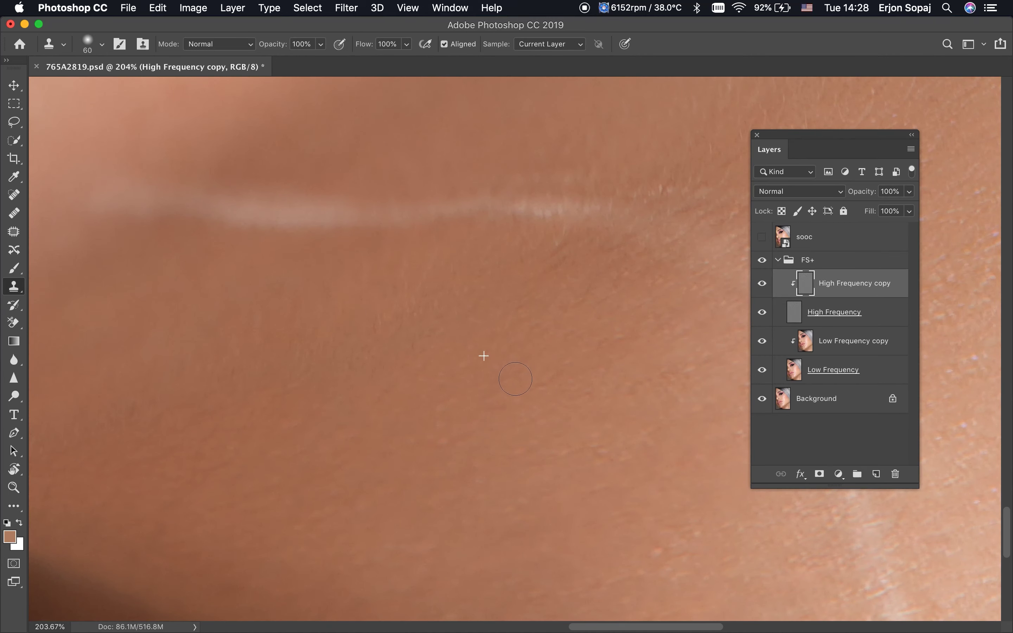
pyautogui.hscroll(5, 629, 324)
pyautogui.scroll(4, 629, 324)
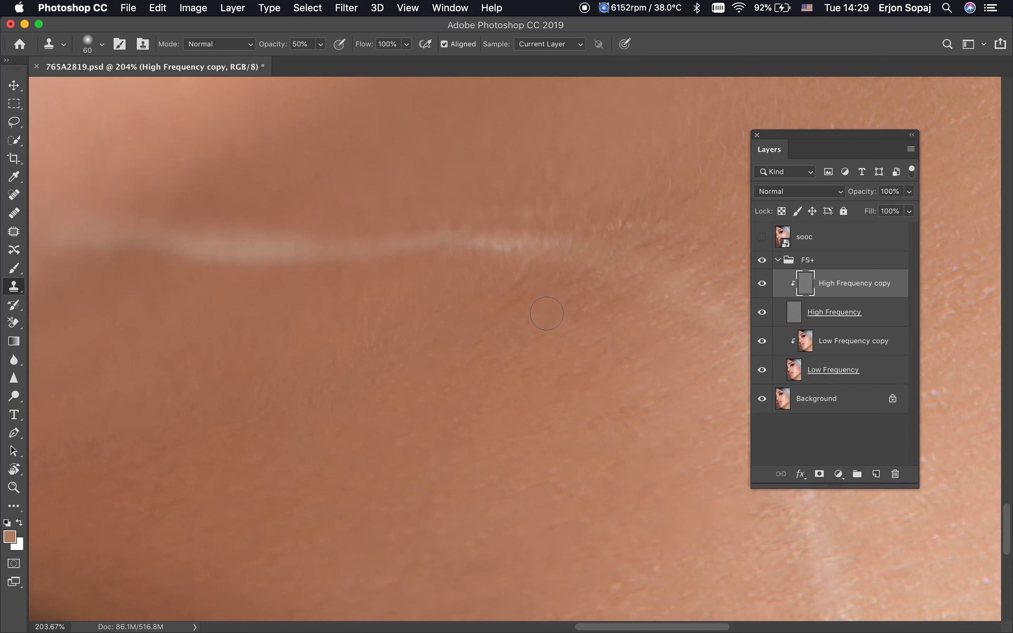
pyautogui.hscroll(5, 524, 293)
pyautogui.scroll(4, 523, 293)
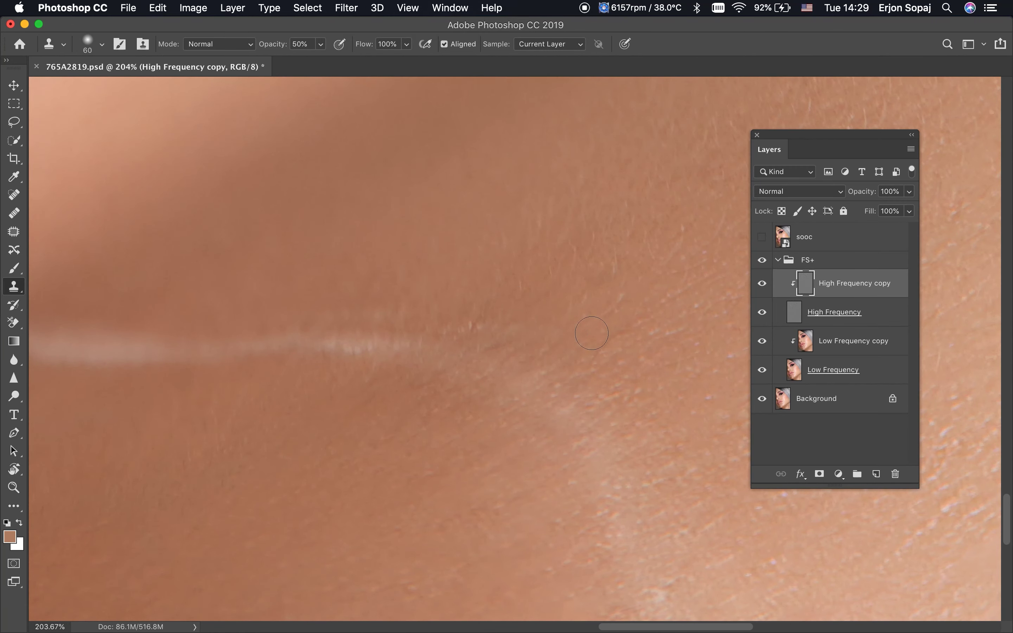
pyautogui.hscroll(5, 586, 304)
pyautogui.scroll(1, 585, 304)
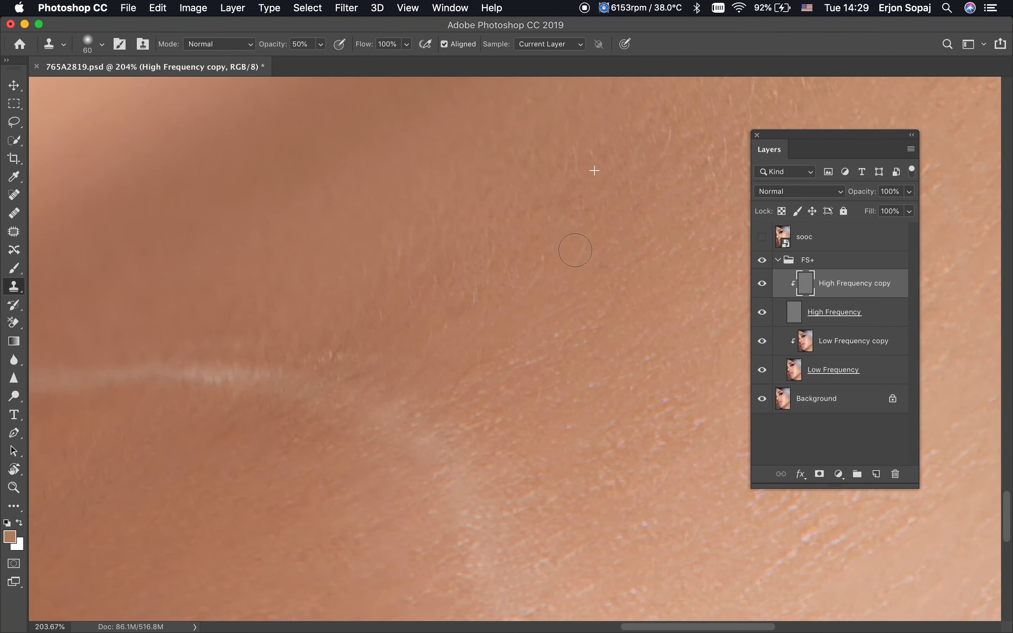
pyautogui.scroll(-4, 586, 397)
pyautogui.hscroll(2, 586, 397)
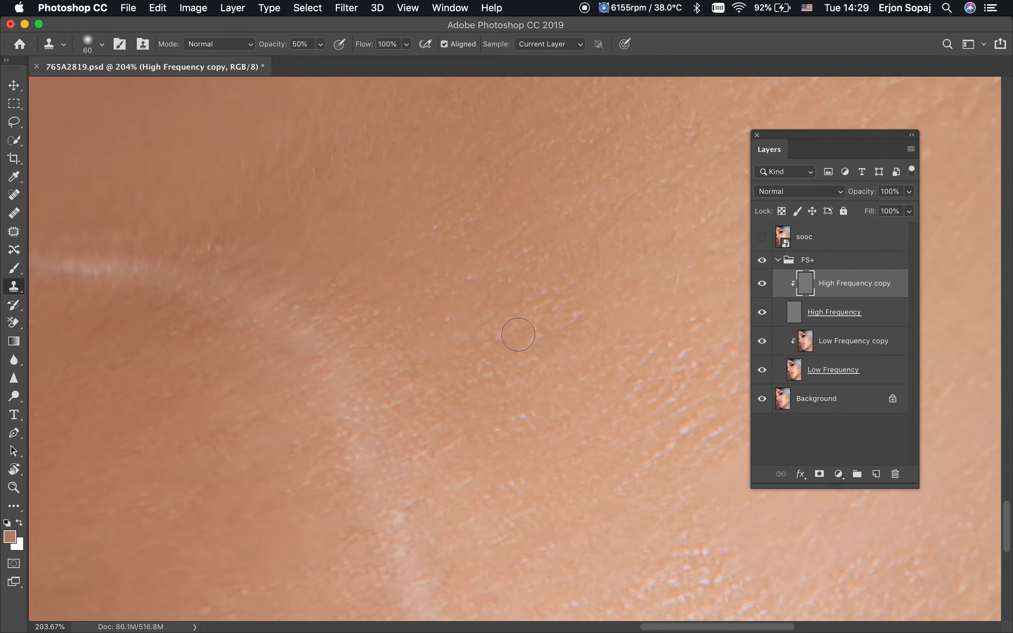
pyautogui.scroll(-4, 508, 414)
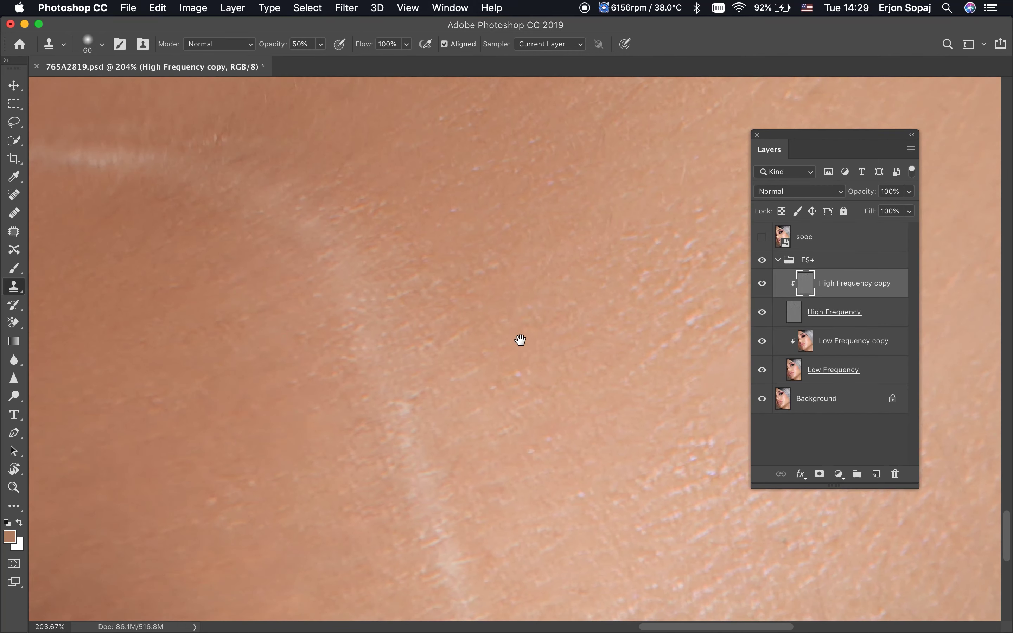
pyautogui.hscroll(8, 544, 355)
pyautogui.scroll(2, 544, 355)
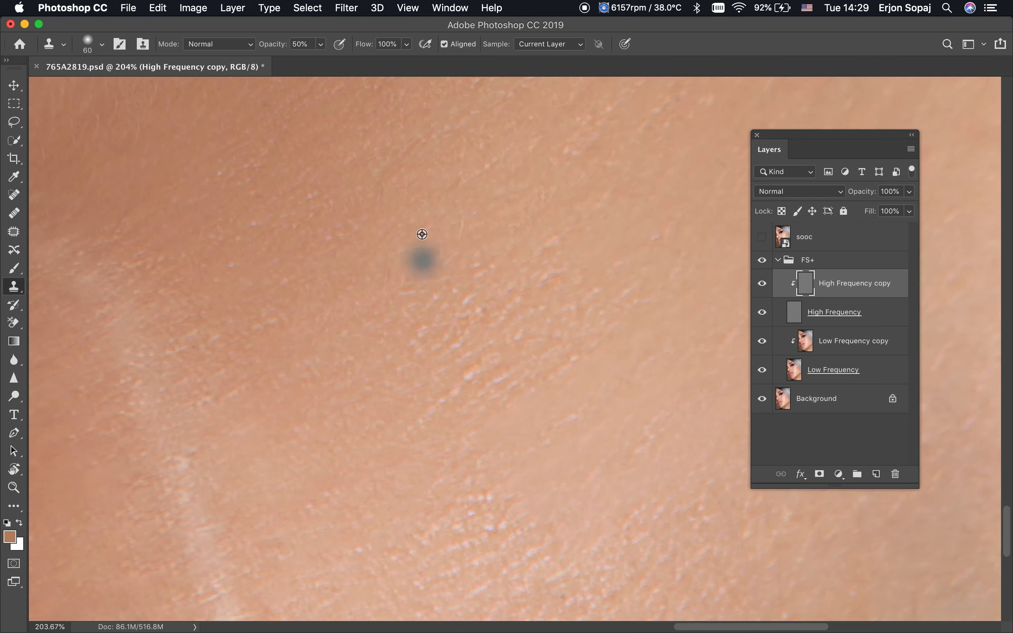
# Enlarge the clone brush to 90 and fit the whole portrait on screen.
pyautogui.moveTo(418, 369)
pyautogui.mouseDown()
pyautogui.moveTo(439, 369)
pyautogui.moveTo(450, 391)
pyautogui.mouseUp()
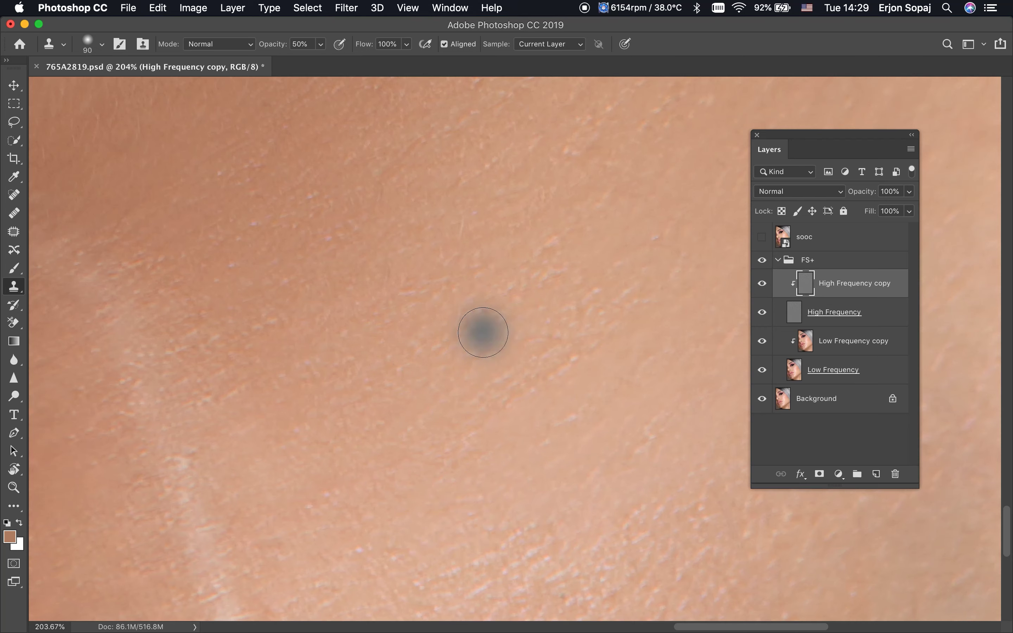
pyautogui.scroll(5, 518, 344)
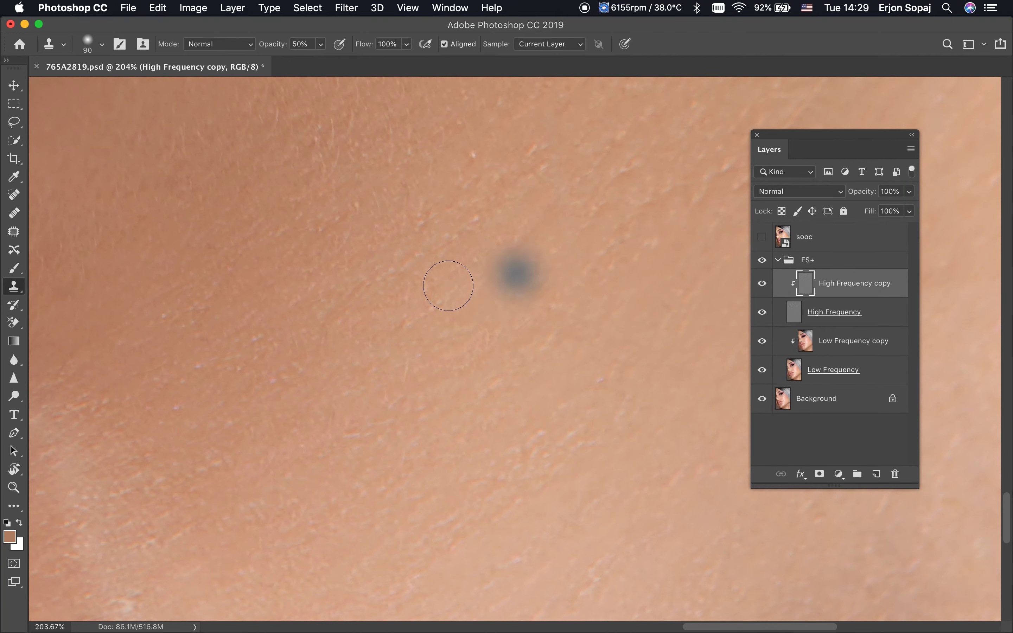
pyautogui.scroll(4, 446, 283)
pyautogui.hscroll(5, 553, 277)
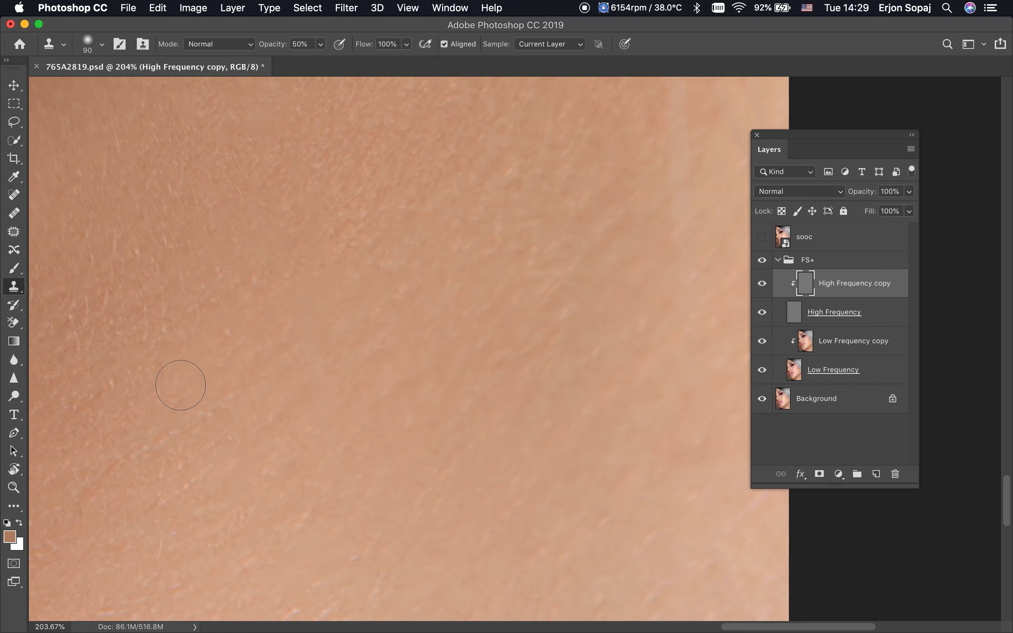
pyautogui.press('super+0')
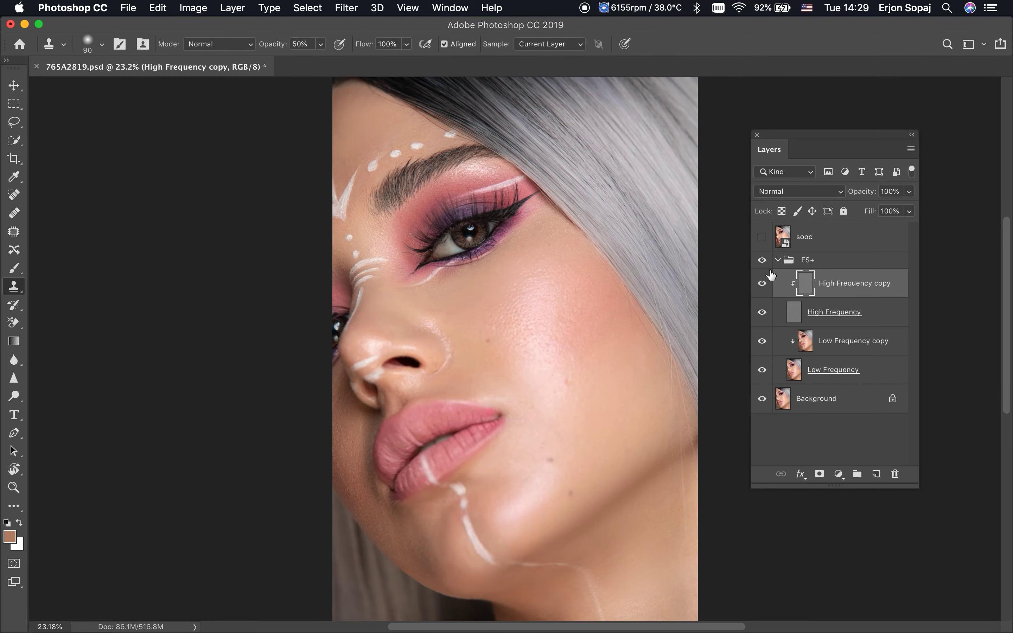
# Compare with the FS+ group hidden, then select and toggle Low Frequency copy.
pyautogui.click(762, 260)
pyautogui.click(762, 261)
pyautogui.click(762, 341)
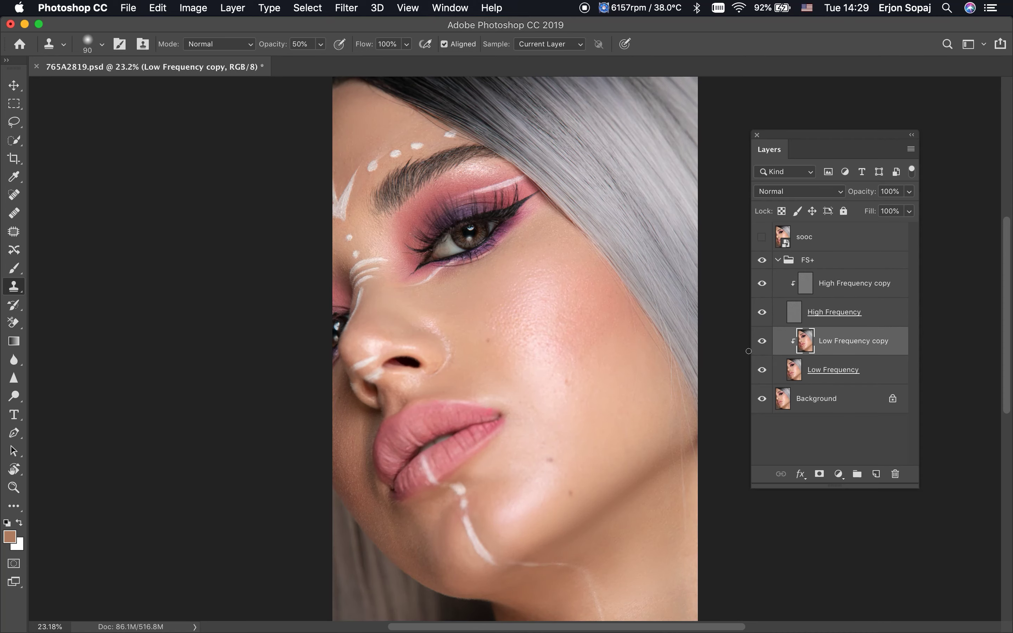
pyautogui.click(762, 341)
# Paint a sampled light skin tone on the neck with an 800 soft brush, comparing before and after.
pyautogui.press('i')
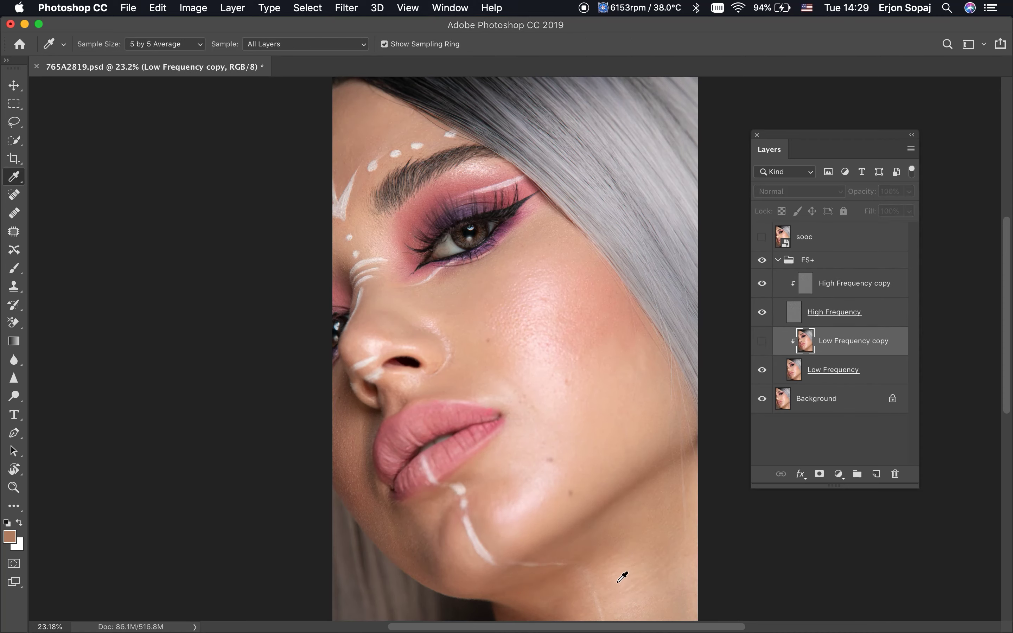
pyautogui.click(623, 580)
pyautogui.press('b')
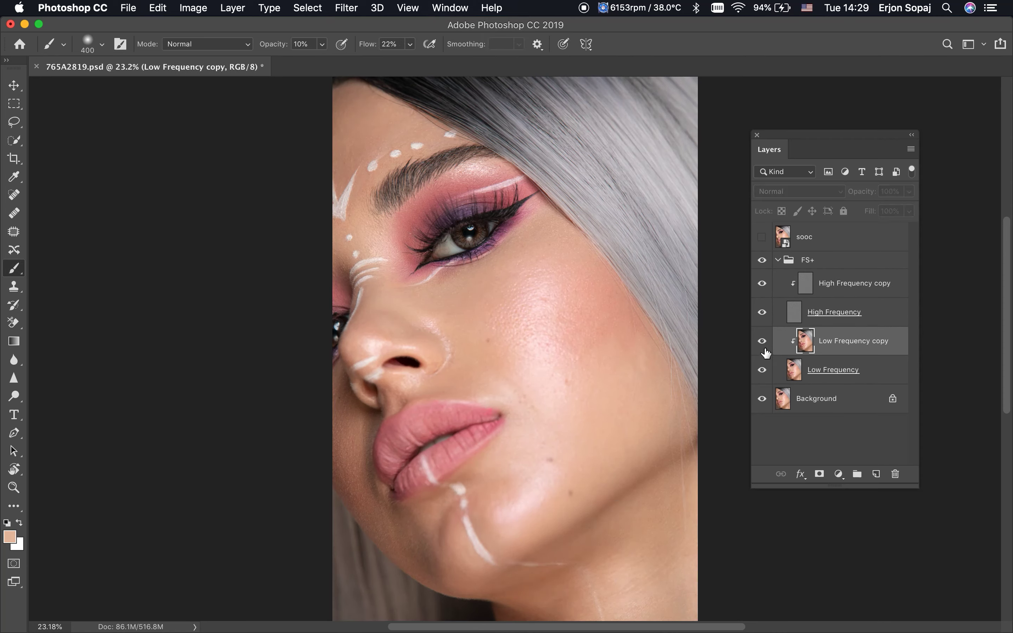
pyautogui.press(']')
pyautogui.press(']')
pyautogui.press(']')
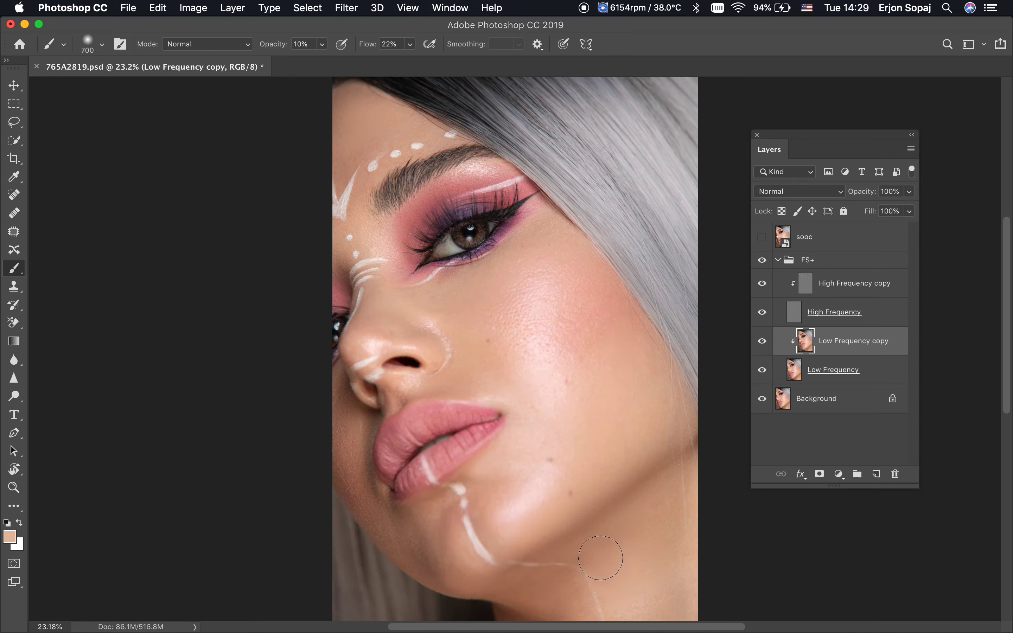
pyautogui.press(']')
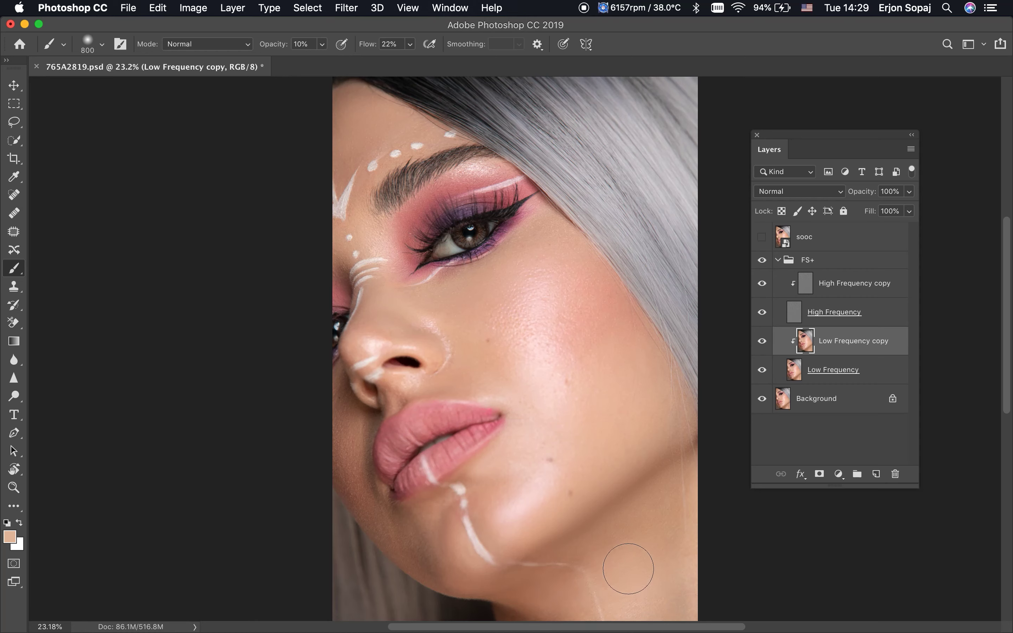
pyautogui.click(766, 348)
pyautogui.click(766, 347)
pyautogui.click(767, 348)
pyautogui.click(762, 260)
# Show the FS+ group, select High Frequency copy and zoom in on the cheek below the eye.
pyautogui.click(762, 260)
pyautogui.press('z')
pyautogui.click(837, 289)
pyautogui.moveTo(512, 329); pyautogui.dragTo(605, 385)
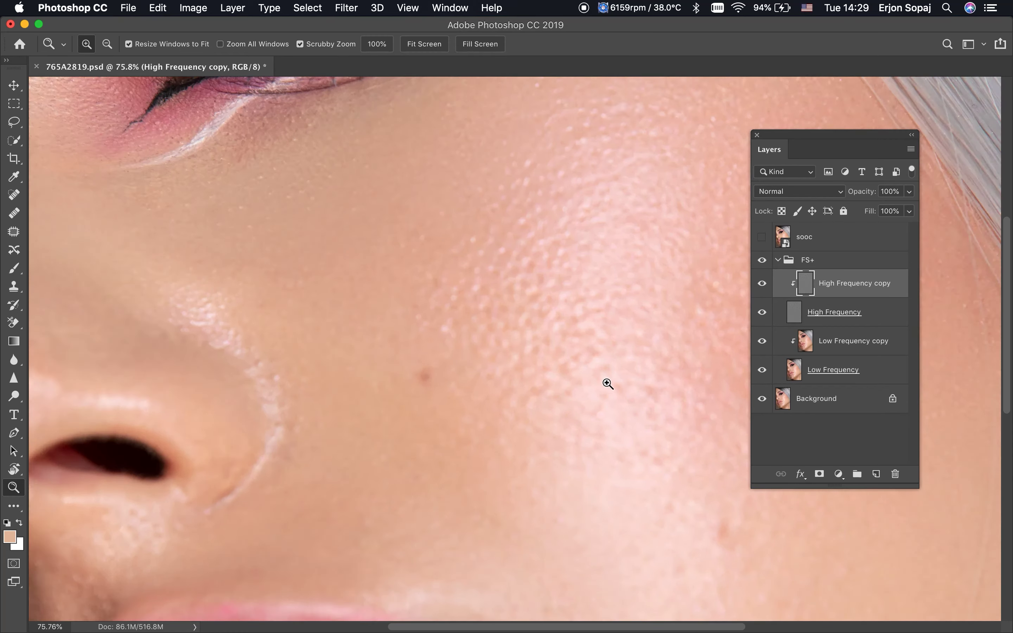
# Set the Clone Stamp to 100% opacity and size 40, sampling a source on the cheek.
pyautogui.press('s')
pyautogui.keyDown('alt'); pyautogui.click(413, 340); pyautogui.keyUp('alt')
pyautogui.press('[')
pyautogui.press('[')
pyautogui.press('[')
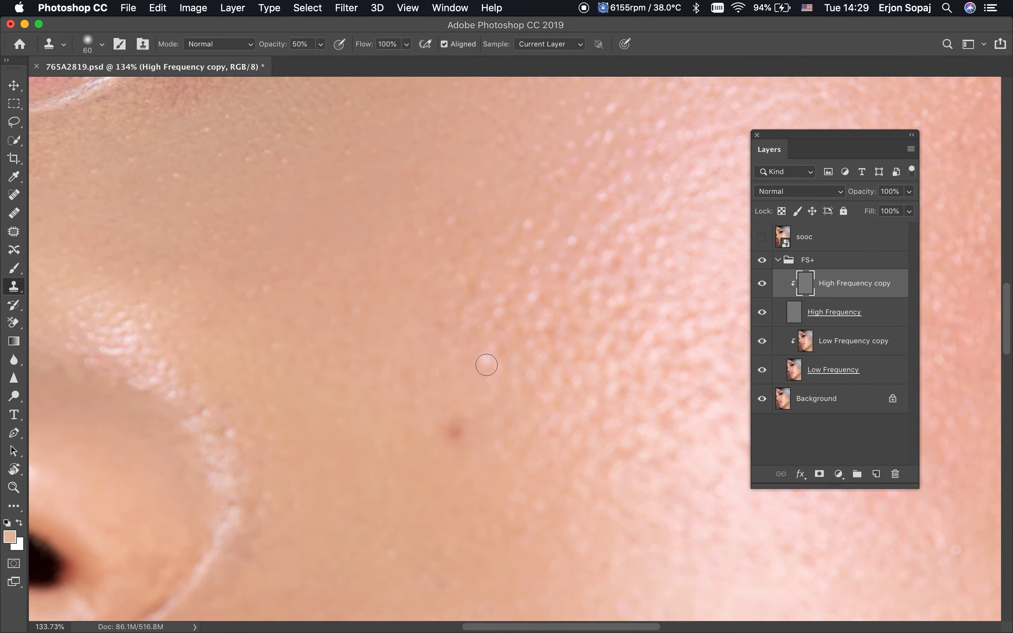
pyautogui.keyDown('alt'); pyautogui.click(415, 180); pyautogui.keyUp('alt')
pyautogui.press('0')
pyautogui.moveTo(337, 217); pyautogui.dragTo(461, 338)
pyautogui.press('[')
pyautogui.press('[')
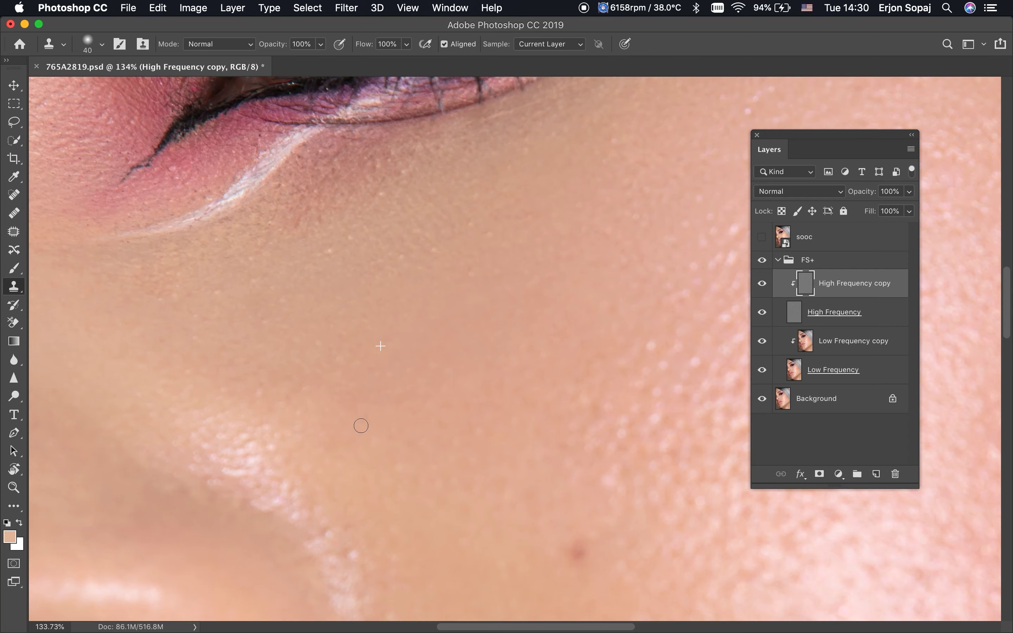
# Clone smoother skin over the rough cheek texture below the eye with a smaller brush.
pyautogui.moveTo(403, 315); pyautogui.dragTo(429, 388)
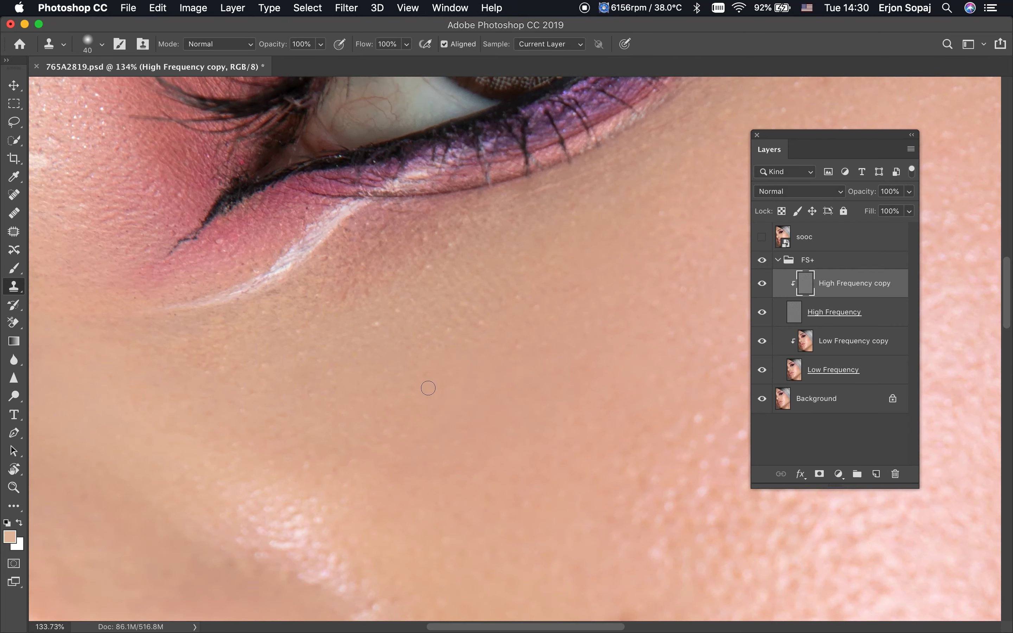
pyautogui.press('[')
pyautogui.moveTo(400, 312); pyautogui.dragTo(427, 347)
pyautogui.moveTo(244, 369); pyautogui.dragTo(270, 363)
pyautogui.moveTo(305, 426); pyautogui.dragTo(463, 300)
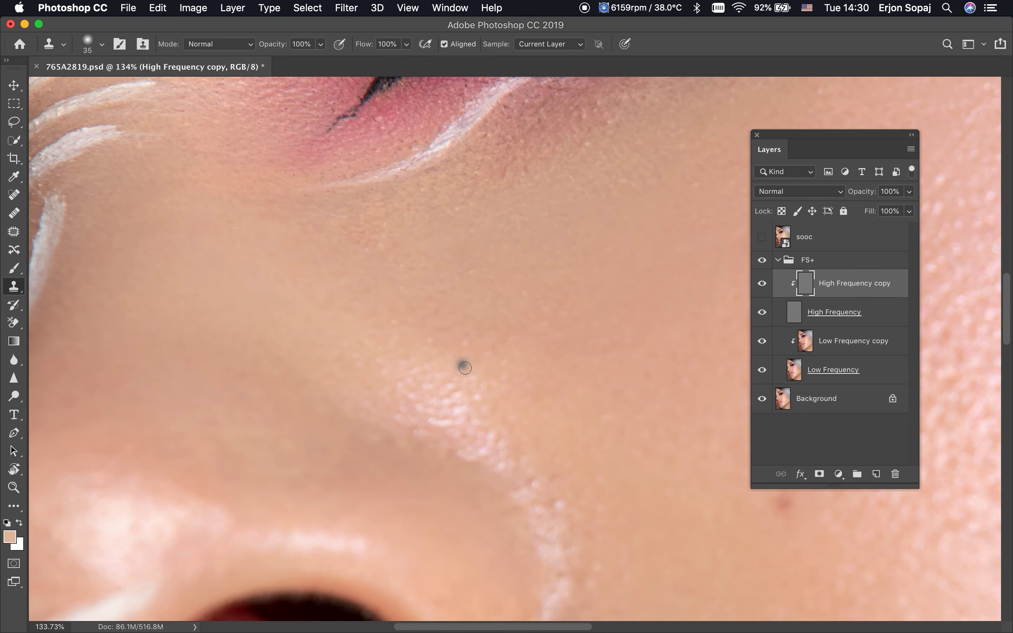
pyautogui.moveTo(503, 375); pyautogui.dragTo(510, 334)
pyautogui.moveTo(460, 237); pyautogui.dragTo(402, 268)
# Move the view up to the eyebrow and zoom in on the skin there.
pyautogui.hscroll(-5, 439, 364)
pyautogui.scroll(2, 439, 364)
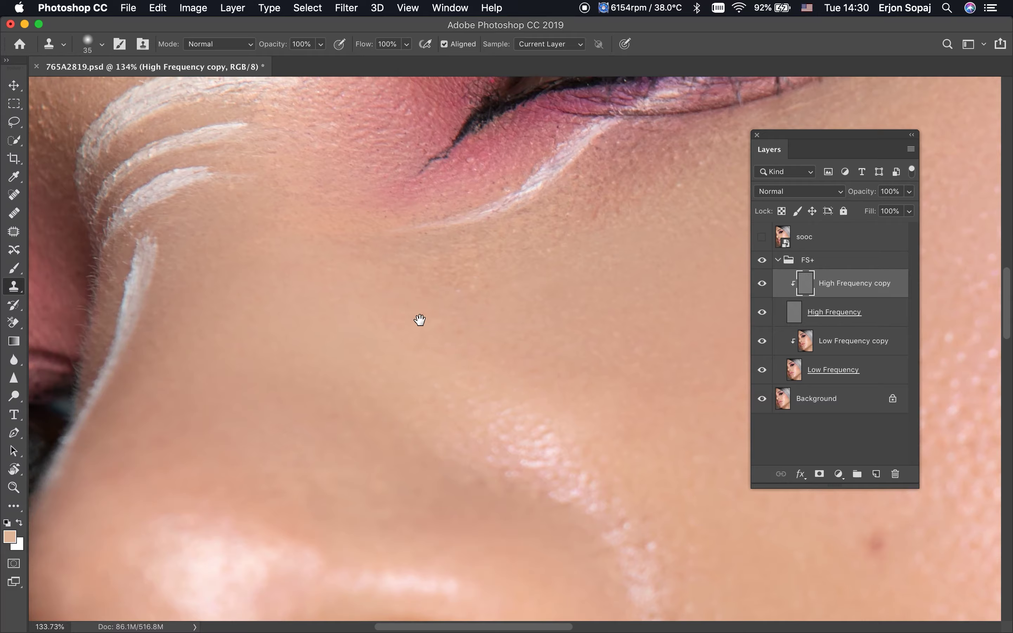
pyautogui.scroll(6, 418, 319)
pyautogui.hscroll(-3, 418, 319)
pyautogui.scroll(2, 418, 365)
pyautogui.press('j')
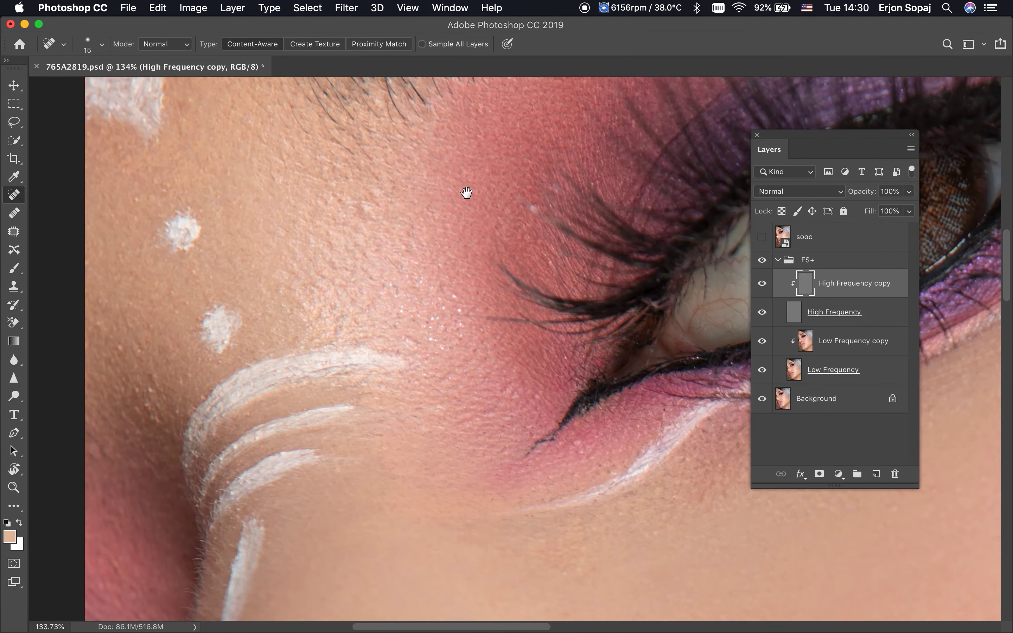
pyautogui.moveTo(463, 192); pyautogui.dragTo(508, 503)
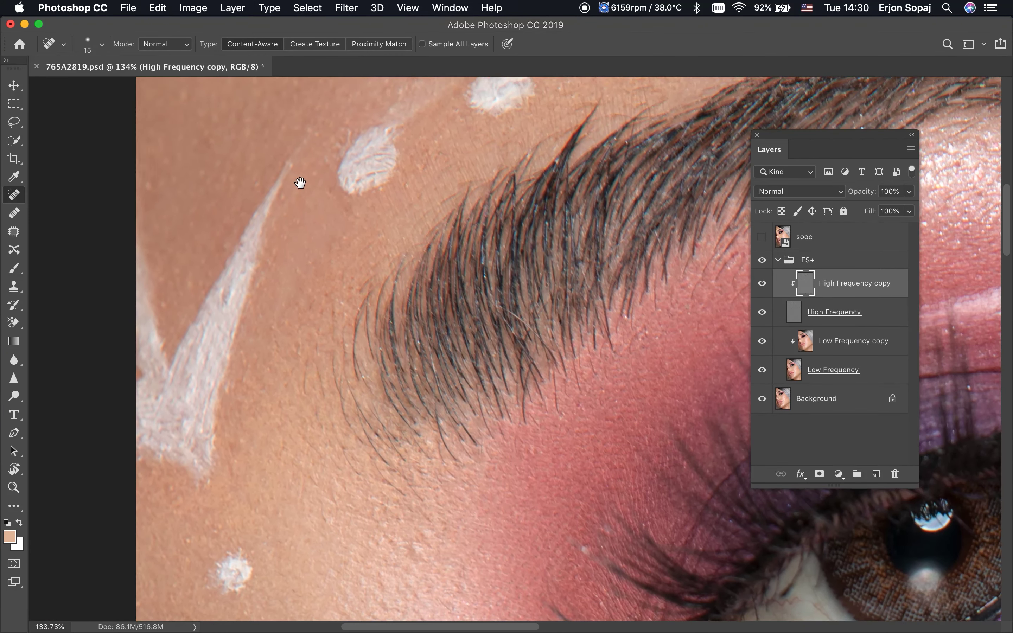
pyautogui.moveTo(300, 180); pyautogui.dragTo(423, 232)
pyautogui.press('s')
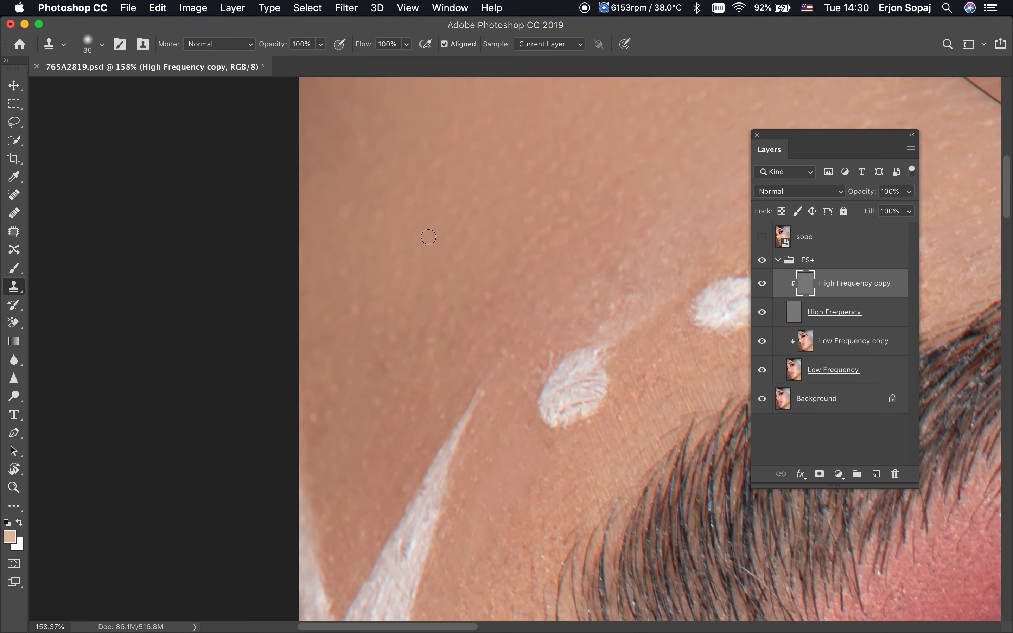
# Sample clean skin and clone it over the texture around the eyebrow.
pyautogui.keyDown('alt'); pyautogui.click(410, 245); pyautogui.keyUp('alt')
pyautogui.moveTo(389, 231)
pyautogui.mouseDown()
pyautogui.moveTo(388, 212)
pyautogui.moveTo(354, 268)
pyautogui.mouseUp()
pyautogui.moveTo(355, 330); pyautogui.dragTo(394, 312)
pyautogui.moveTo(388, 356); pyautogui.dragTo(356, 376)
pyautogui.moveTo(433, 293); pyautogui.dragTo(446, 304)
pyautogui.moveTo(461, 205); pyautogui.dragTo(454, 235)
pyautogui.moveTo(422, 163); pyautogui.dragTo(438, 175)
# Resample clean skin and clone smooth skin over the area around the white paint dots.
pyautogui.keyDown('alt'); pyautogui.click(408, 244); pyautogui.keyUp('alt')
pyautogui.moveTo(419, 394); pyautogui.dragTo(429, 352)
pyautogui.scroll(5, 482, 258)
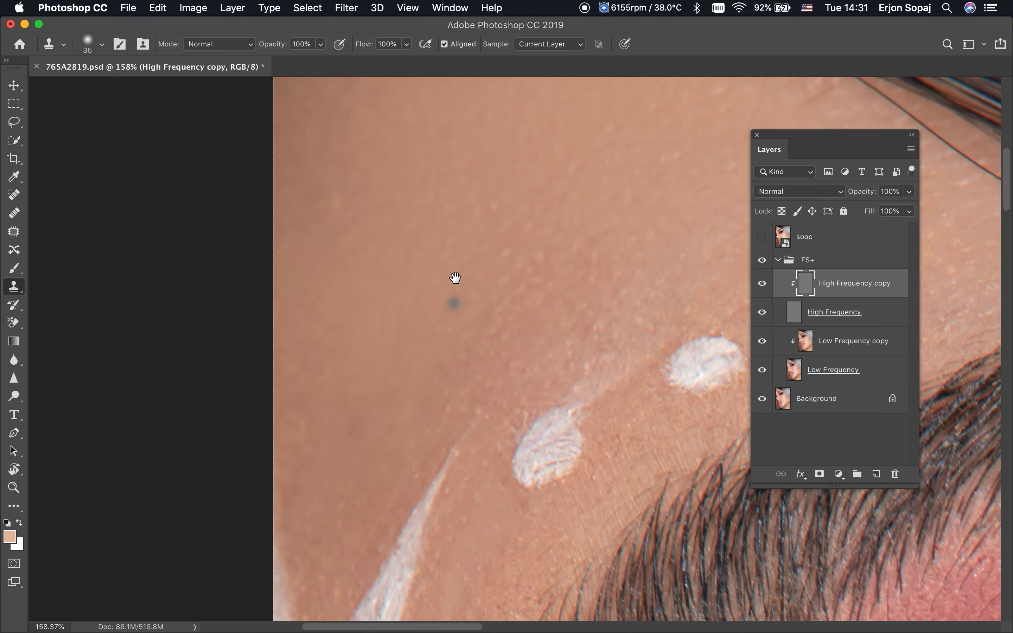
pyautogui.scroll(5, 454, 276)
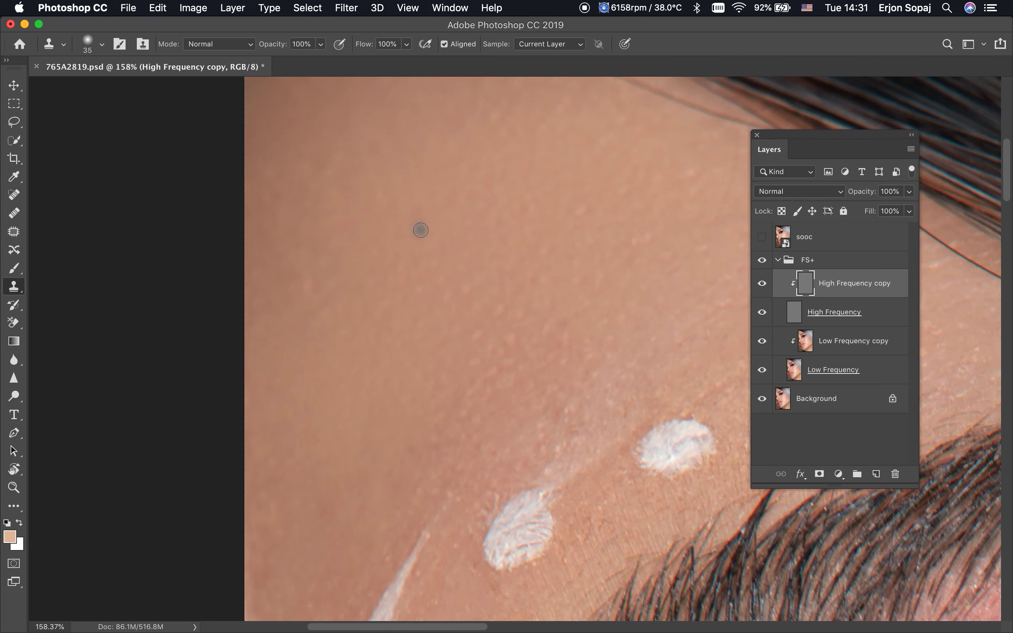
pyautogui.moveTo(311, 292); pyautogui.dragTo(329, 273)
pyautogui.moveTo(446, 295)
pyautogui.mouseDown()
pyautogui.moveTo(470, 264)
pyautogui.moveTo(438, 314)
pyautogui.moveTo(445, 334)
pyautogui.mouseUp()
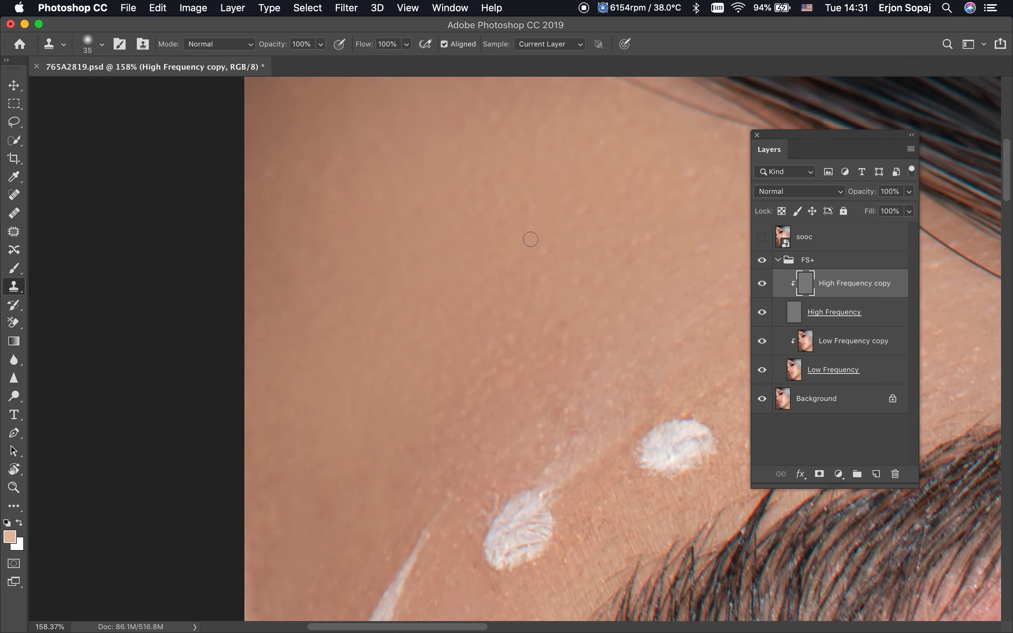
pyautogui.moveTo(543, 265); pyautogui.dragTo(519, 334)
pyautogui.moveTo(483, 393)
pyautogui.mouseDown()
pyautogui.moveTo(554, 300)
pyautogui.moveTo(549, 331)
pyautogui.mouseUp()
pyautogui.moveTo(535, 221); pyautogui.dragTo(510, 220)
pyautogui.moveTo(585, 213); pyautogui.dragTo(599, 253)
# Clone clean skin over small patches below the eyebrow toward the eyelid.
pyautogui.moveTo(470, 310); pyautogui.dragTo(396, 235)
pyautogui.moveTo(443, 335); pyautogui.dragTo(459, 278)
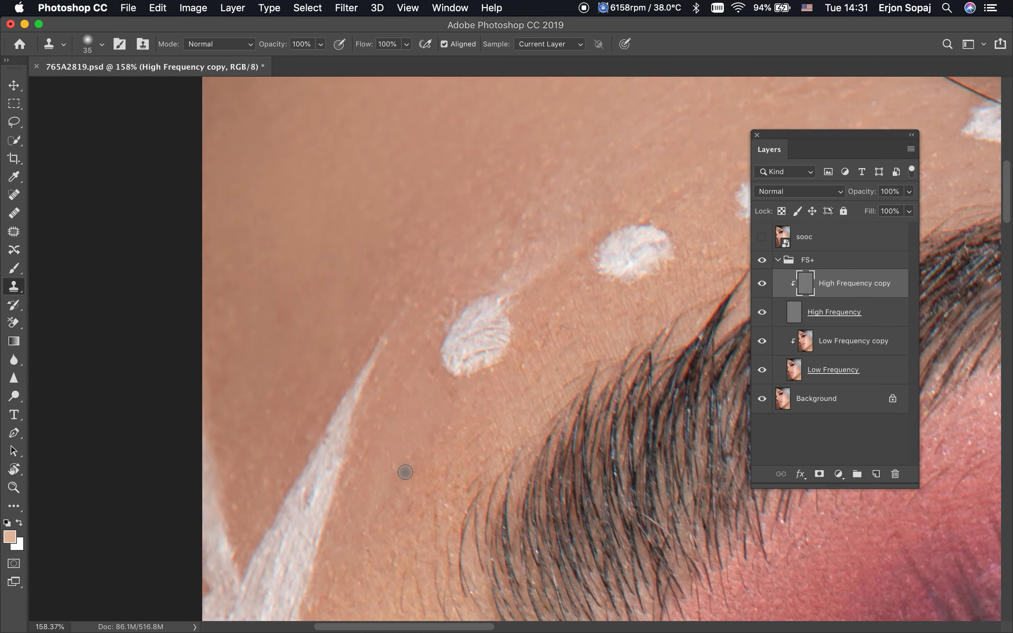
pyautogui.moveTo(428, 464); pyautogui.dragTo(425, 323)
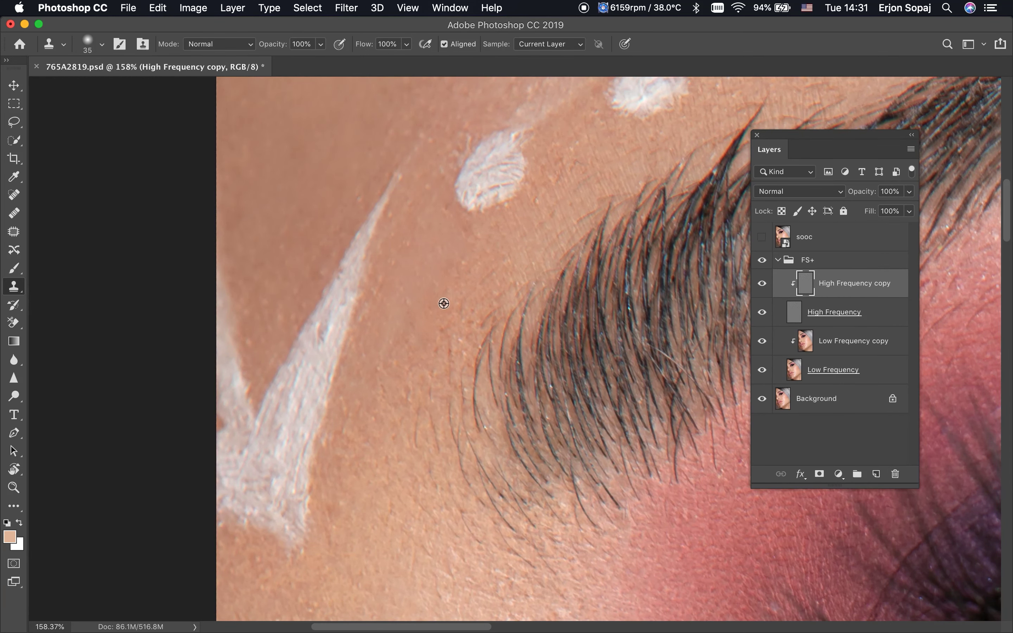
pyautogui.click(477, 286)
pyautogui.moveTo(400, 316); pyautogui.dragTo(407, 262)
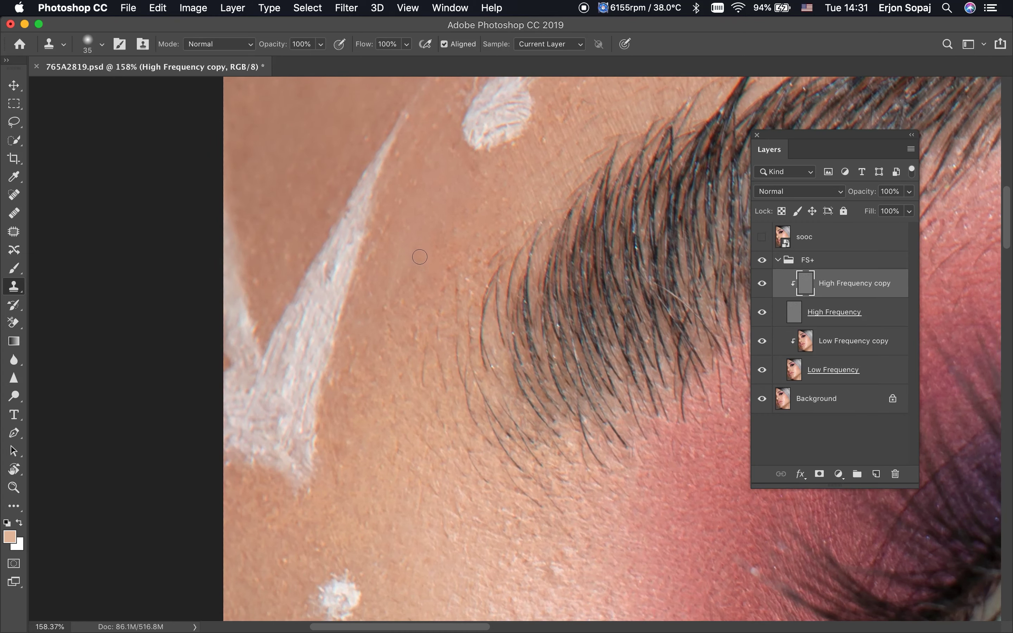
pyautogui.scroll(-5, 420, 256)
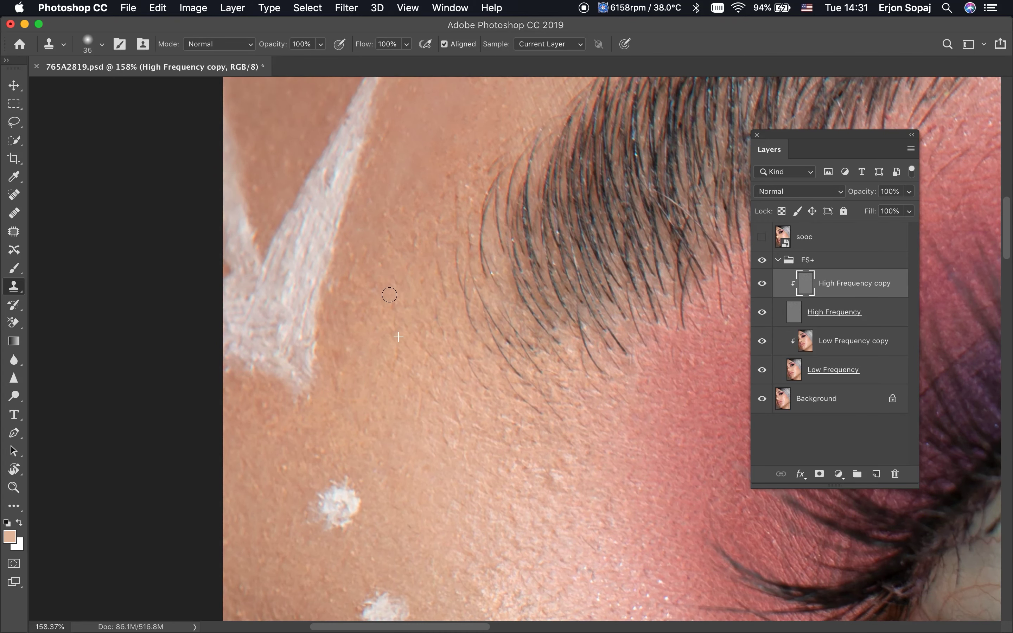
pyautogui.scroll(-6, 408, 402)
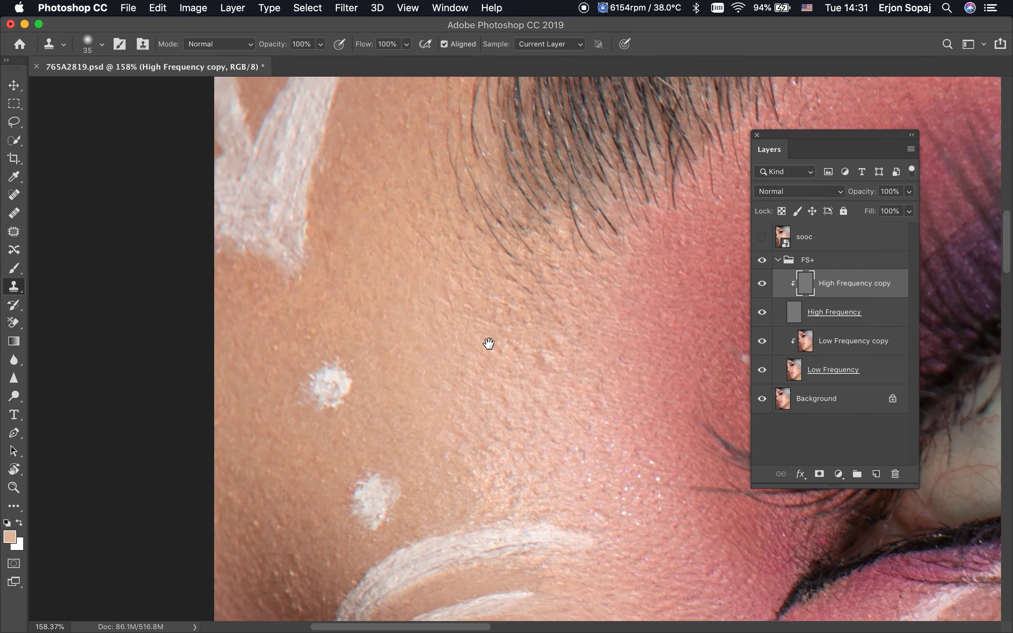
pyautogui.hscroll(5, 460, 326)
pyautogui.scroll(-3, 460, 327)
pyautogui.moveTo(443, 289); pyautogui.dragTo(429, 298)
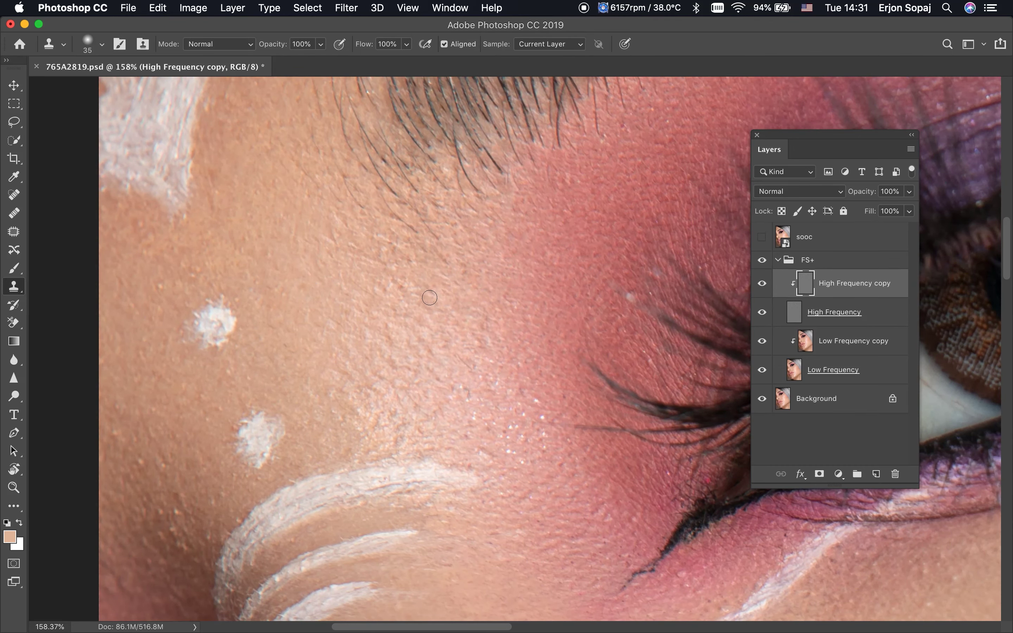
# Zoom in close on the eye and hide both High Frequency layers.
pyautogui.scroll(-6, 482, 326)
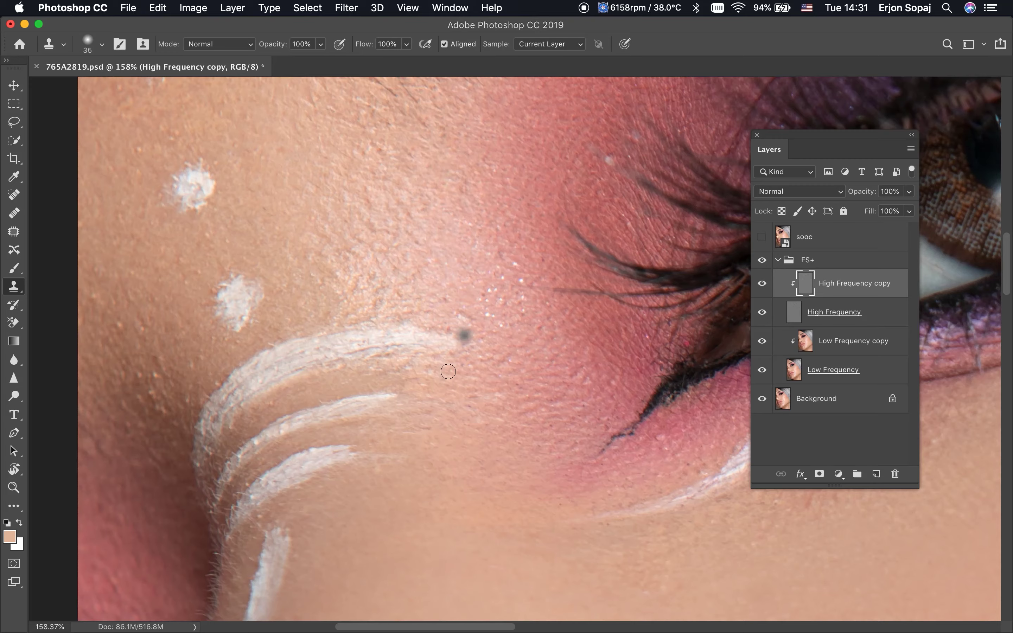
pyautogui.scroll(-5, 460, 293)
pyautogui.moveTo(455, 259); pyautogui.dragTo(485, 280)
pyautogui.press('j')
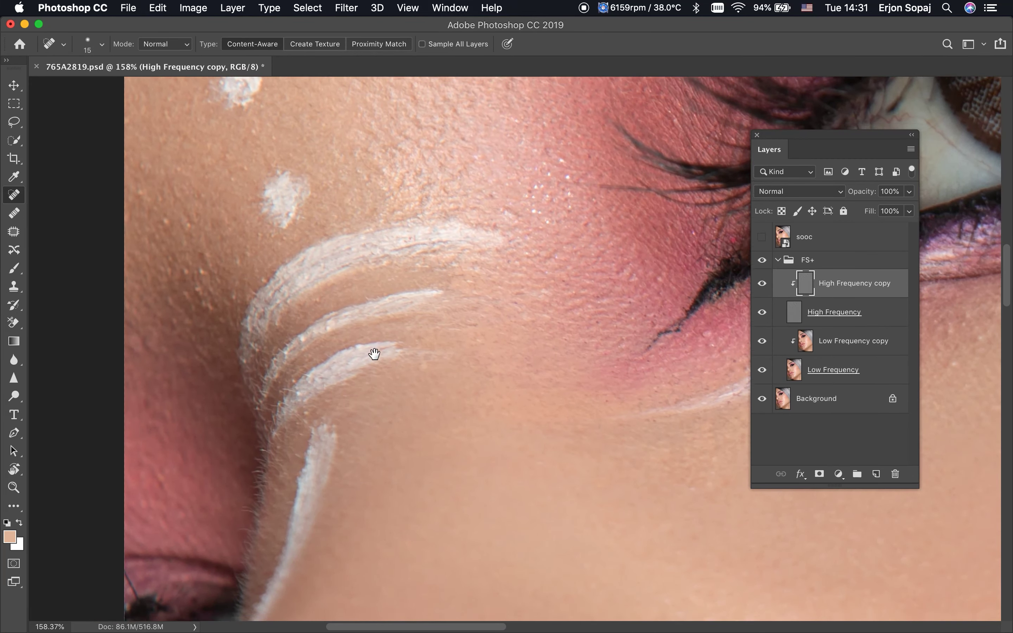
pyautogui.moveTo(372, 350); pyautogui.dragTo(401, 190)
pyautogui.hscroll(10, 429, 269)
pyautogui.scroll(3, 430, 269)
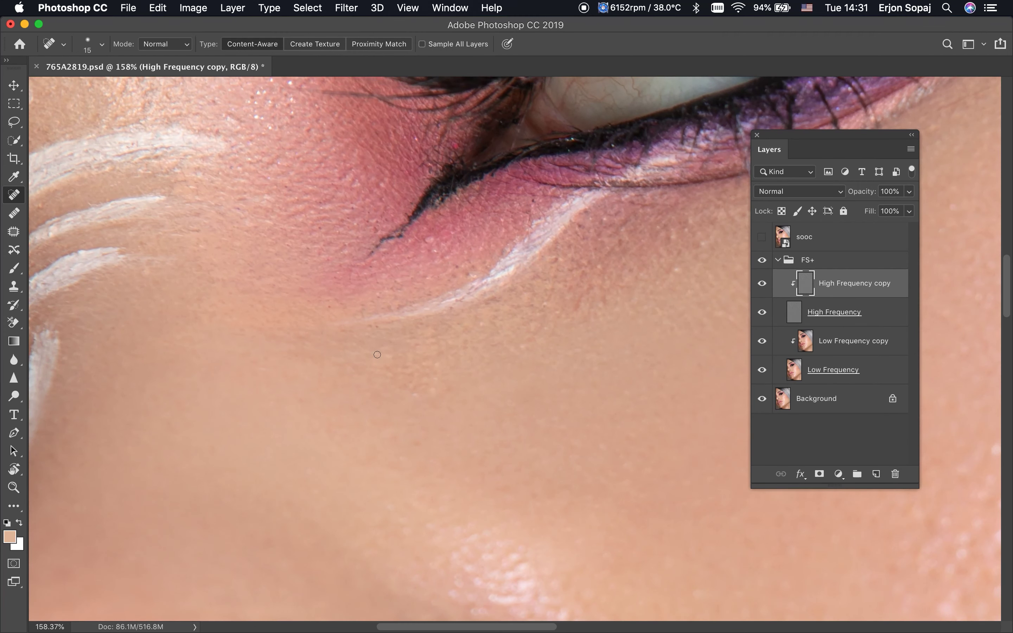
pyautogui.moveTo(595, 231)
pyautogui.mouseDown()
pyautogui.moveTo(515, 344)
pyautogui.moveTo(537, 262)
pyautogui.moveTo(707, 308)
pyautogui.mouseUp()
pyautogui.moveTo(761, 283); pyautogui.dragTo(761, 312)
# Select the Low Frequency copy layer and set the Mixer Brush to size 90.
pyautogui.hotkey('alt', '[')
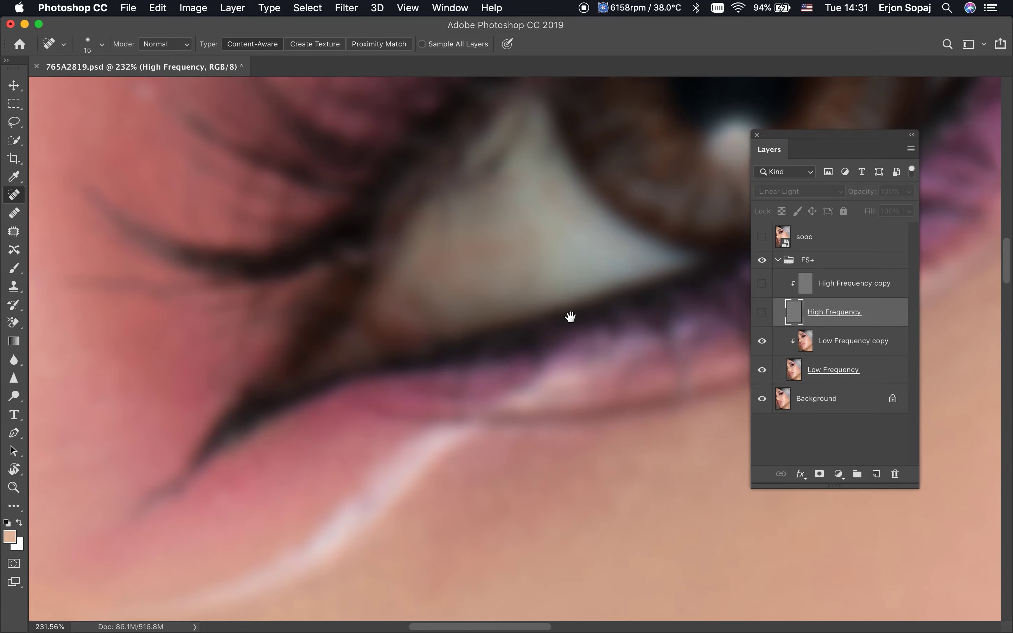
pyautogui.press('b')
pyautogui.click(816, 345)
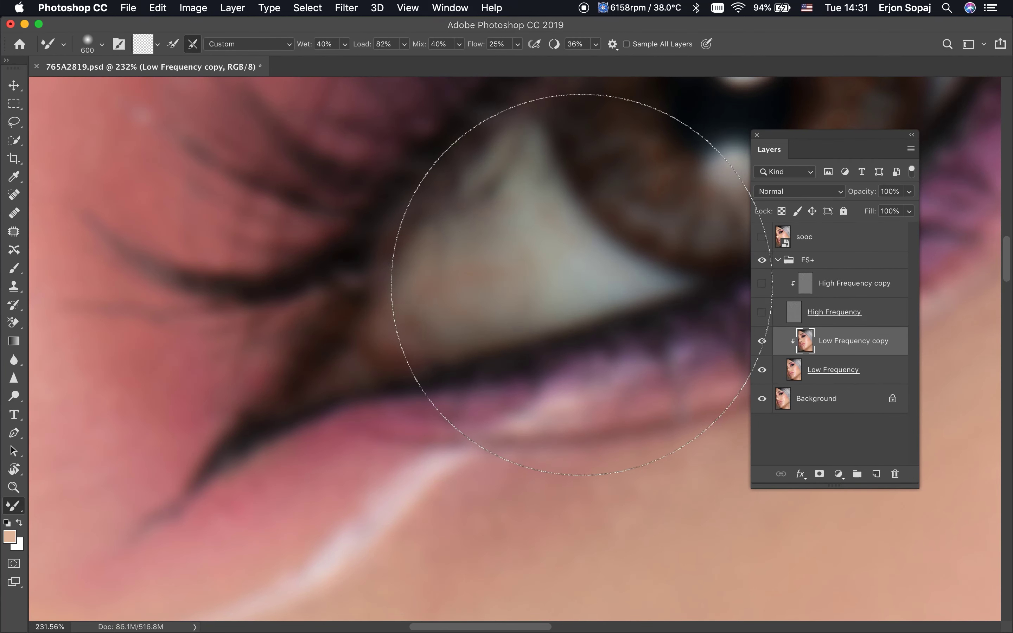
pyautogui.press('[')
pyautogui.press('[')
pyautogui.press('[')
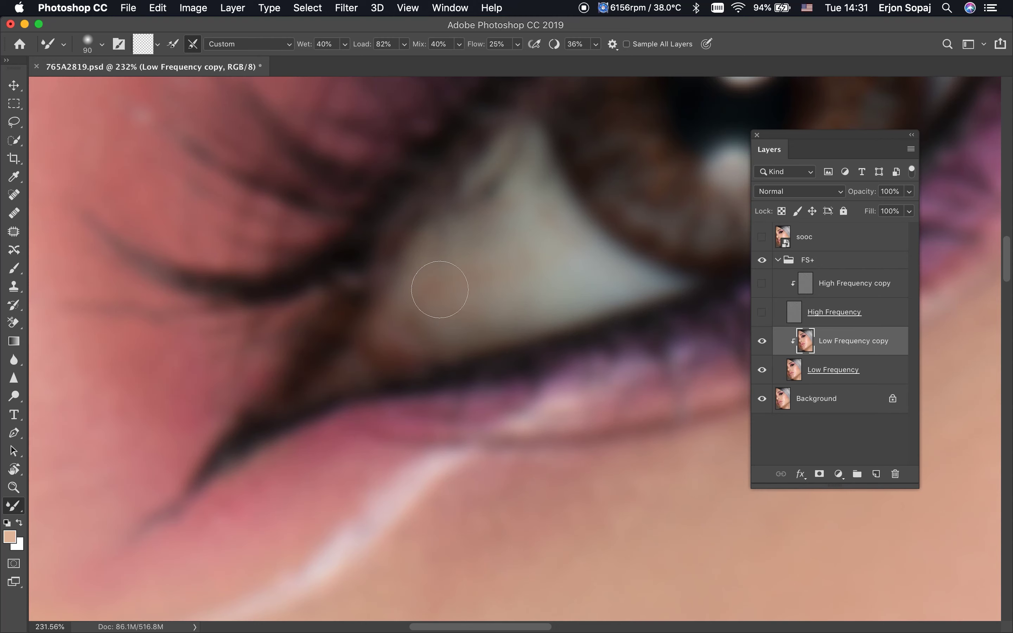
pyautogui.moveTo(763, 311)
pyautogui.mouseDown()
pyautogui.moveTo(763, 285)
pyautogui.moveTo(762, 312)
pyautogui.mouseUp()
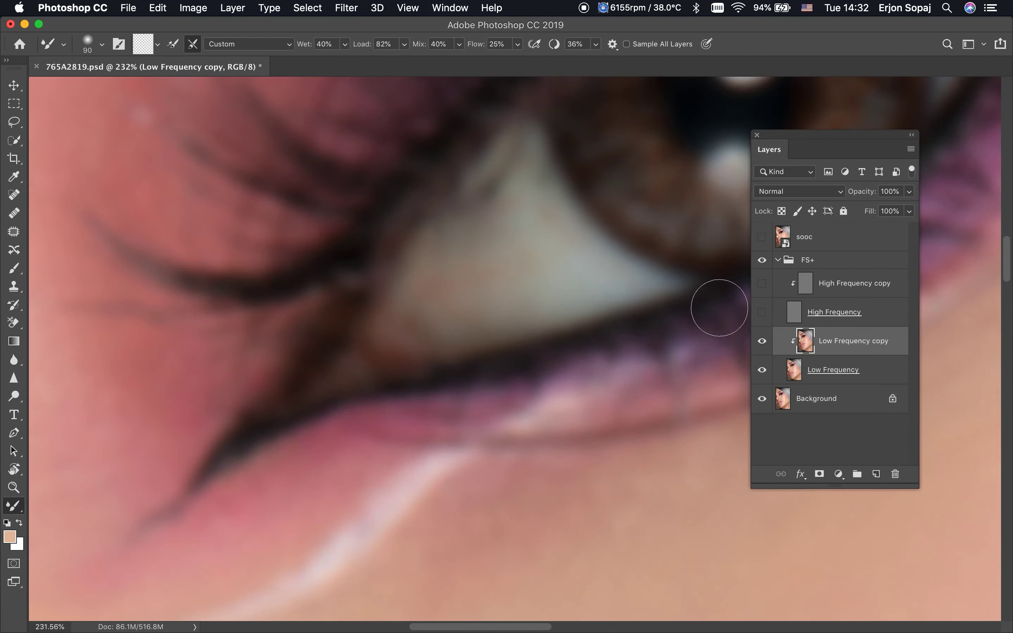
pyautogui.press('s')
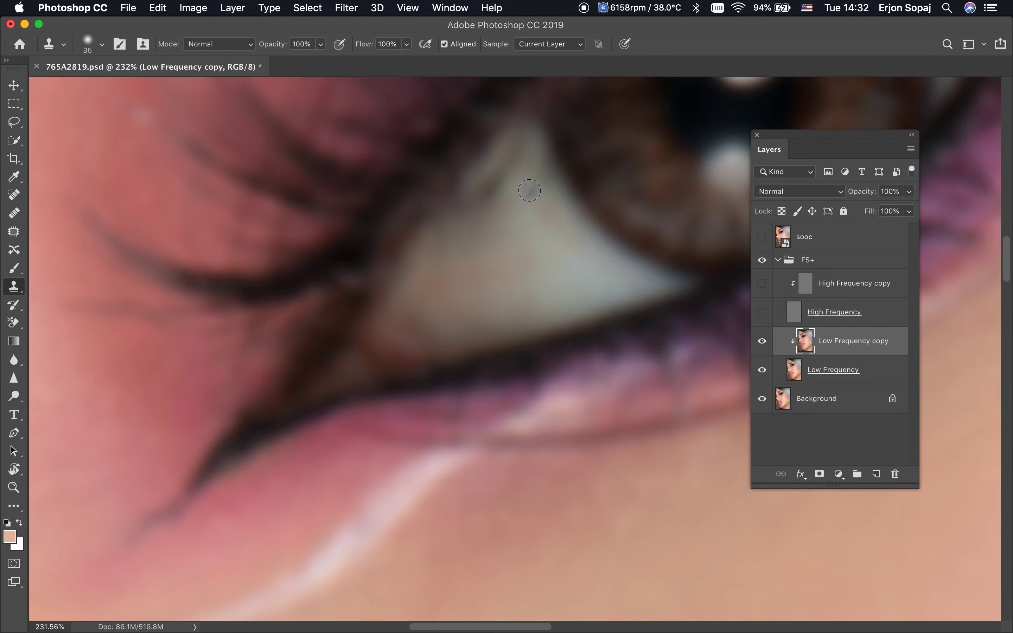
# Clone an even tone across the eye white at 50% from a sampled sclera spot.
pyautogui.moveTo(520, 156); pyautogui.dragTo(485, 211)
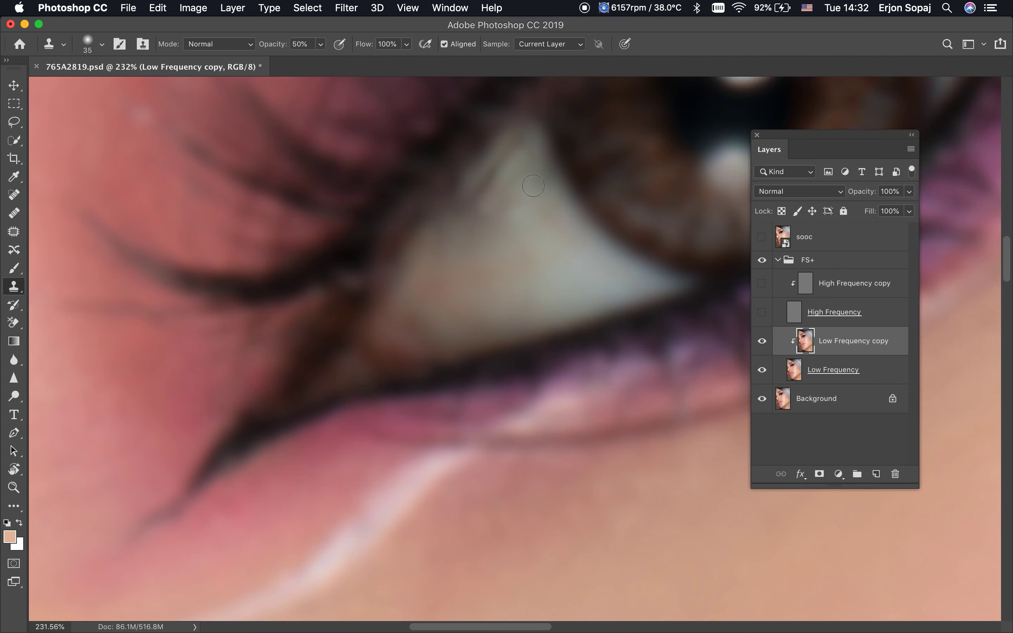
pyautogui.keyDown('alt'); pyautogui.click(514, 180); pyautogui.keyUp('alt')
pyautogui.moveTo(520, 148)
pyautogui.mouseDown()
pyautogui.moveTo(497, 153)
pyautogui.moveTo(447, 240)
pyautogui.mouseUp()
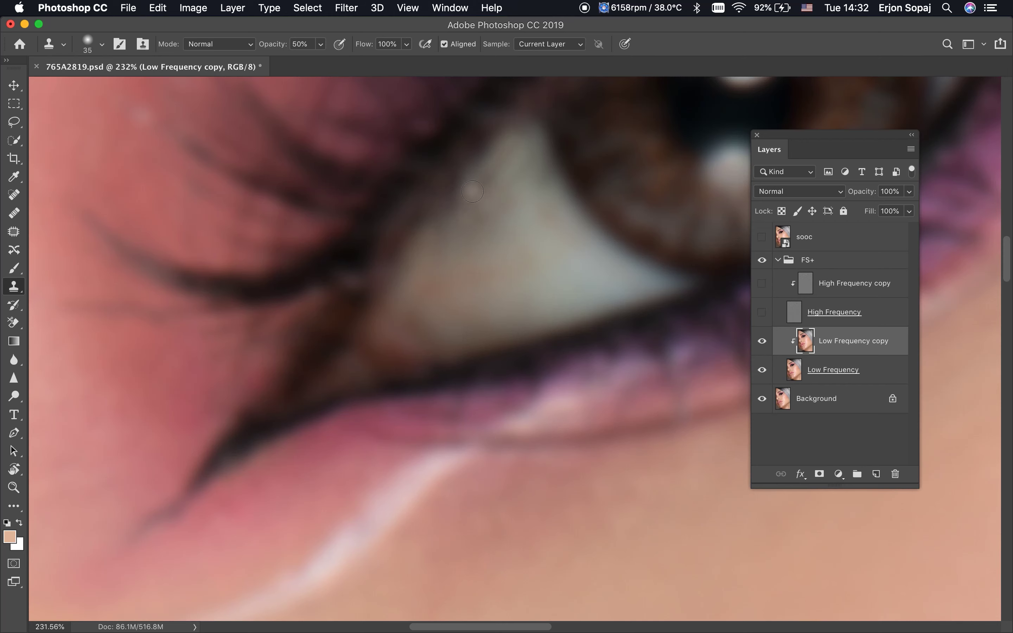
pyautogui.press('b')
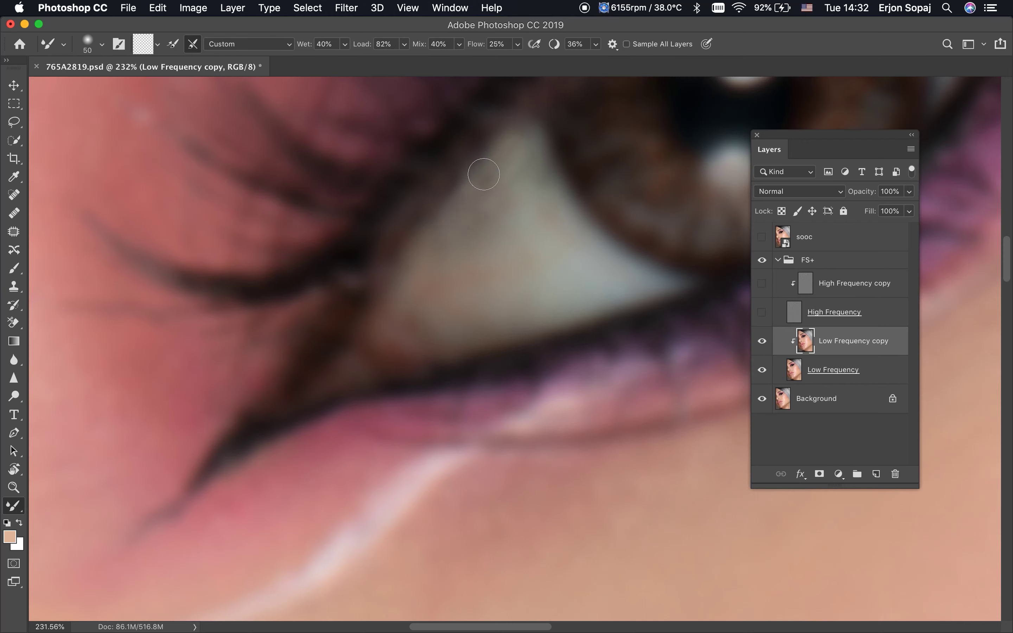
pyautogui.press(']')
pyautogui.press(']')
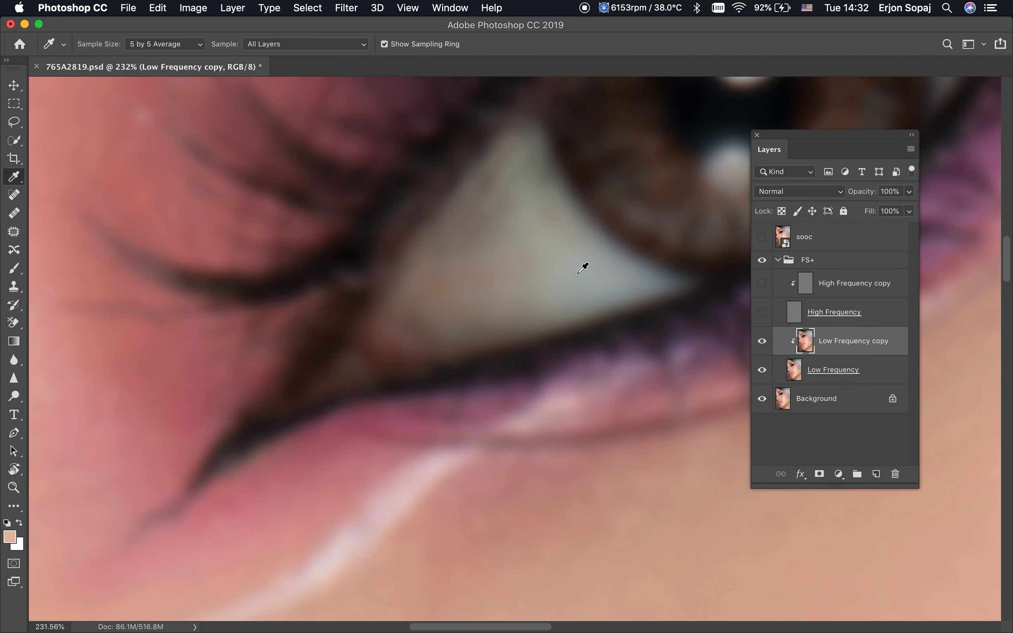
# Sample the eye-white grey and softly paint it over the sclera at 10% opacity.
pyautogui.keyDown('alt'); pyautogui.click(581, 269); pyautogui.keyUp('alt')
pyautogui.hotkey('shift', 'b')
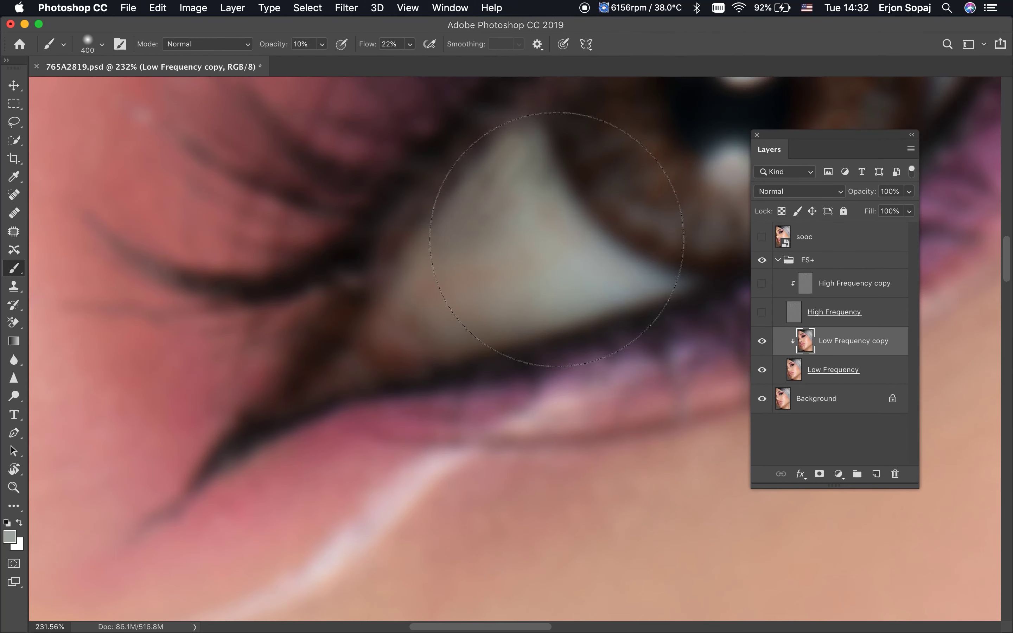
pyautogui.moveTo(544, 227)
pyautogui.mouseDown()
pyautogui.moveTo(583, 264)
pyautogui.moveTo(524, 276)
pyautogui.moveTo(508, 209)
pyautogui.moveTo(416, 306)
pyautogui.mouseUp()
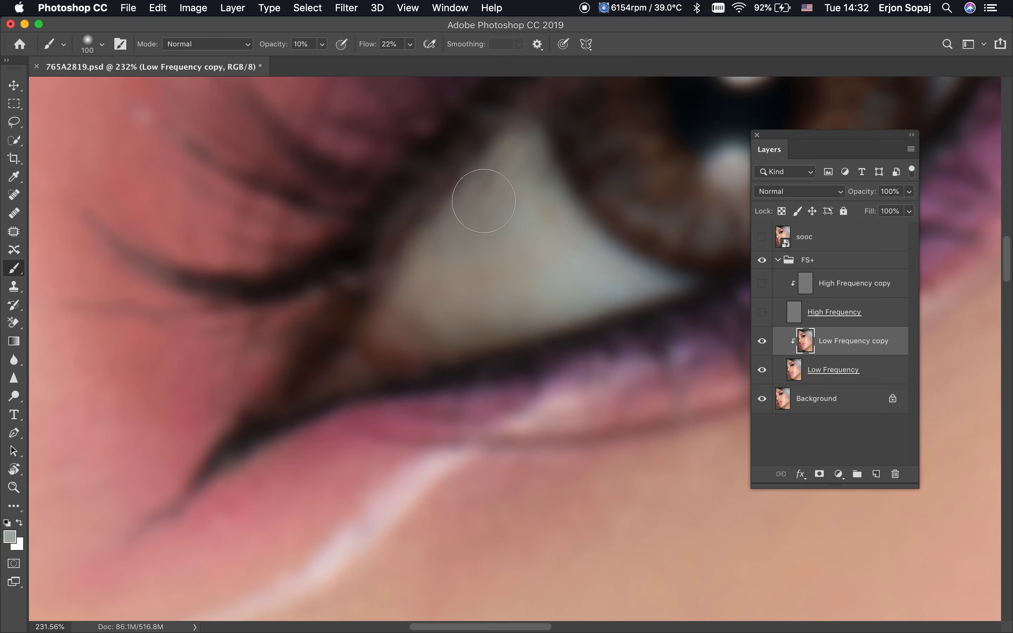
pyautogui.press('[')
pyautogui.press(']')
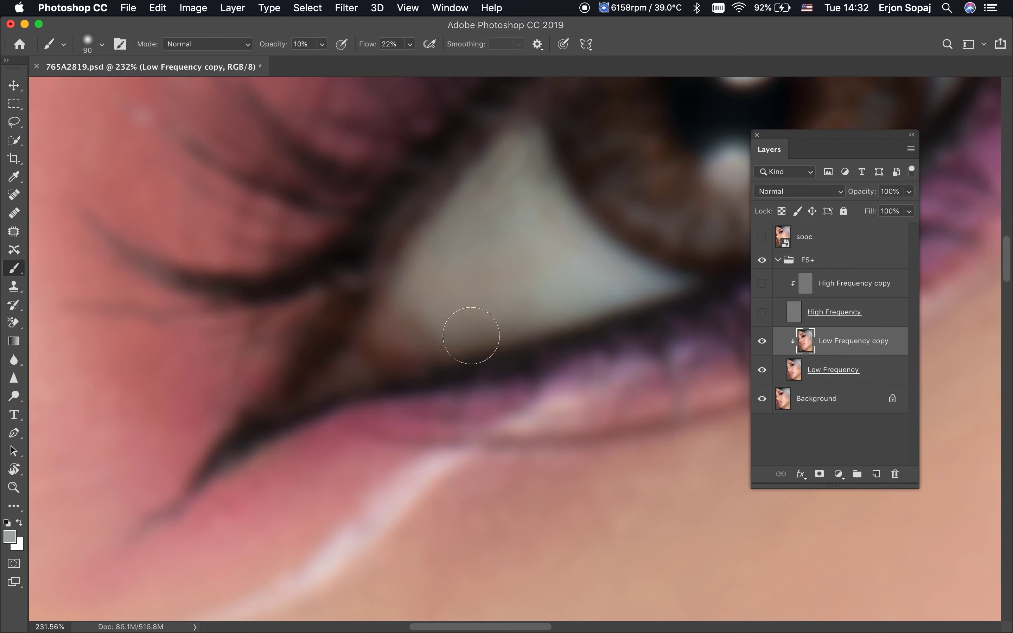
pyautogui.press('[')
pyautogui.press('[')
pyautogui.press('[')
pyautogui.press(']')
pyautogui.press(']')
# Blend the sclera with the Mixer Brush, then sample a new light grey from the eye white.
pyautogui.hotkey('shift', 'b')
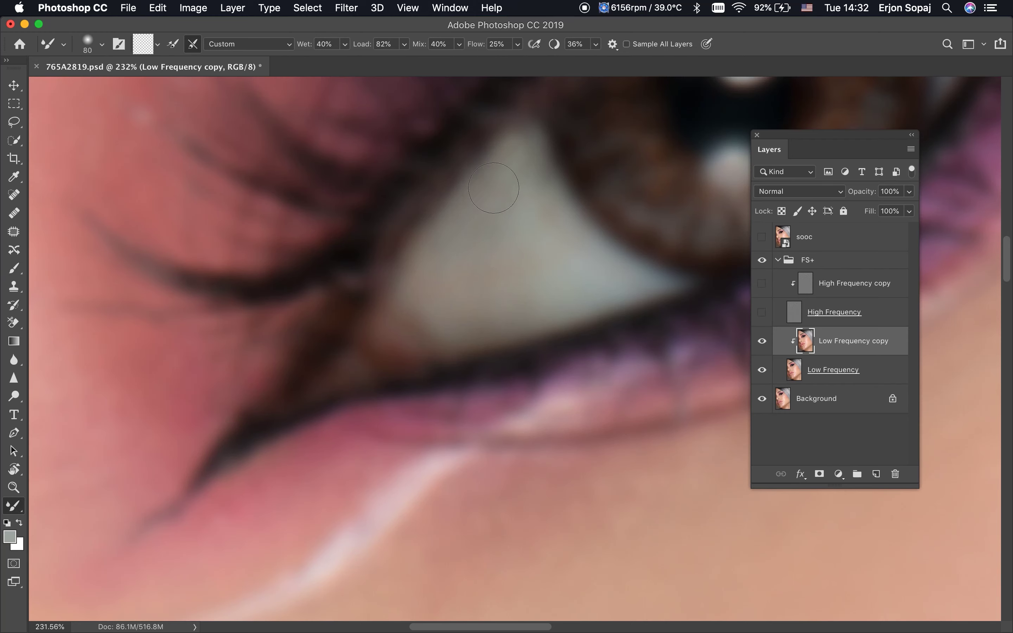
pyautogui.press(']')
pyautogui.hotkey('shift', 'b')
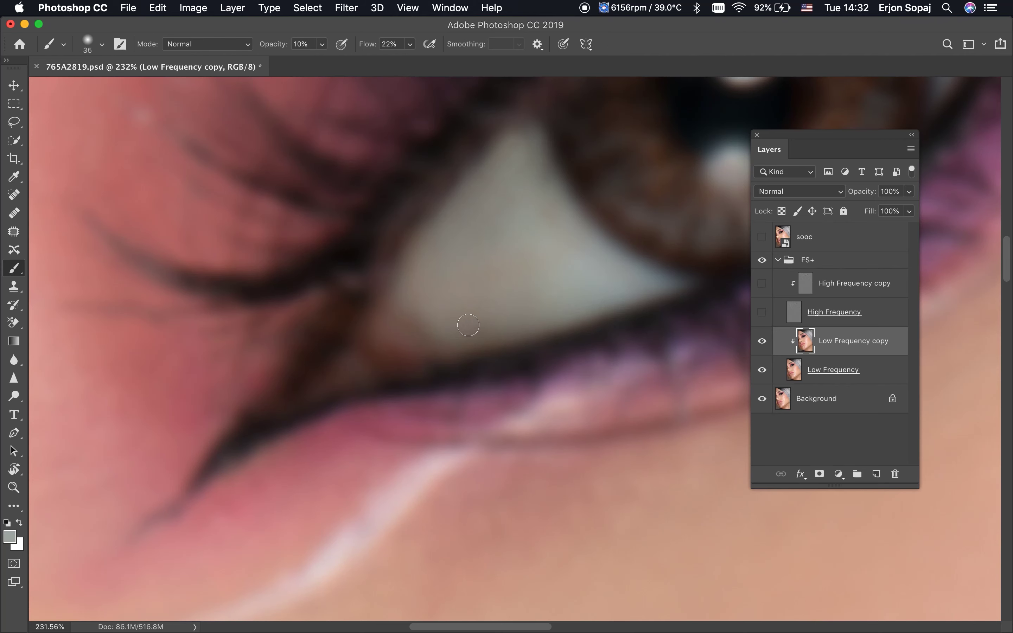
pyautogui.press(']')
pyautogui.press(']')
pyautogui.press(']')
pyautogui.press(']')
pyautogui.press('[')
pyautogui.press('[')
pyautogui.press('[')
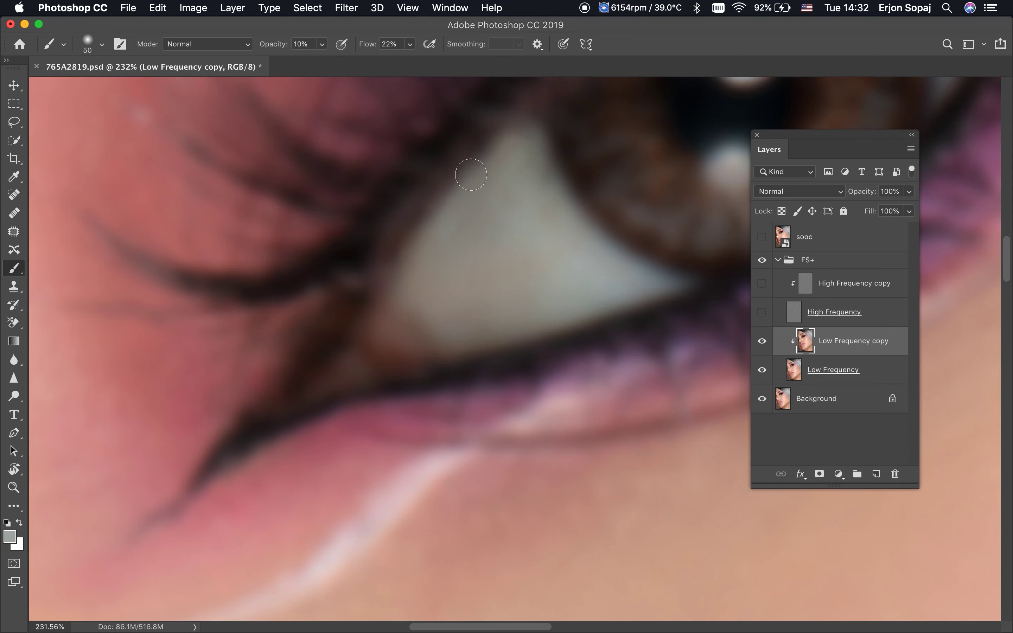
pyautogui.press(']')
pyautogui.press(']')
pyautogui.click(10, 536)
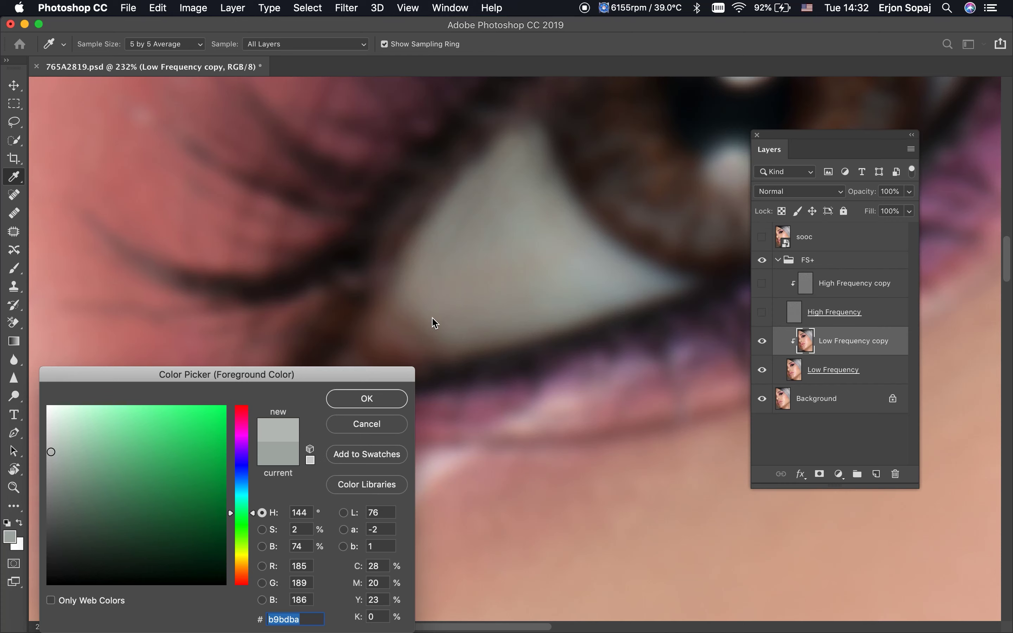
pyautogui.press('Return')
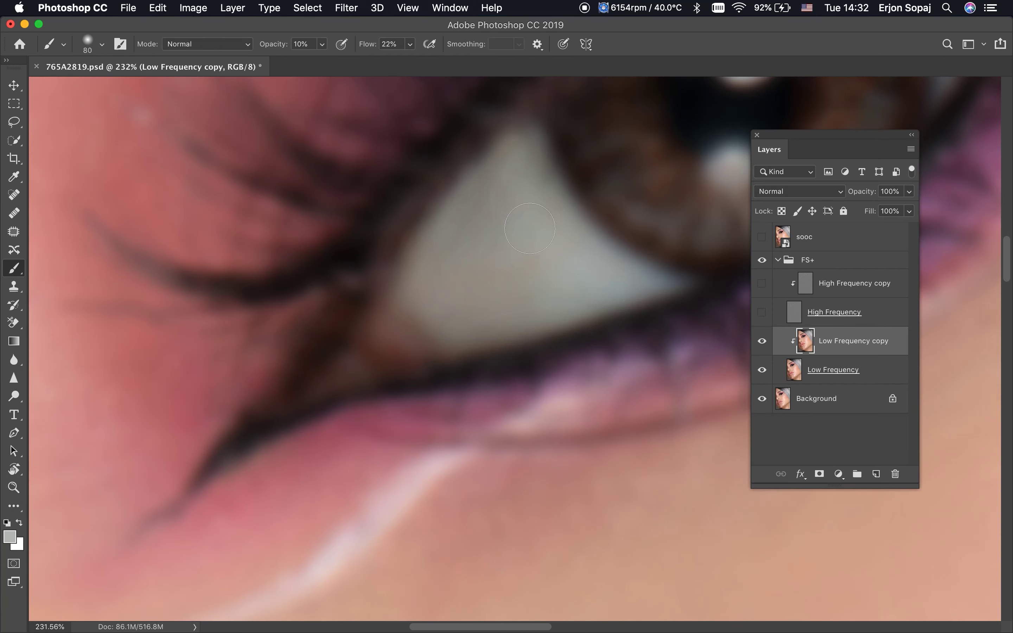
# Show and select High Frequency copy, then spot-heal the dark veins on the upper eye white.
pyautogui.click(762, 283)
pyautogui.click(854, 283)
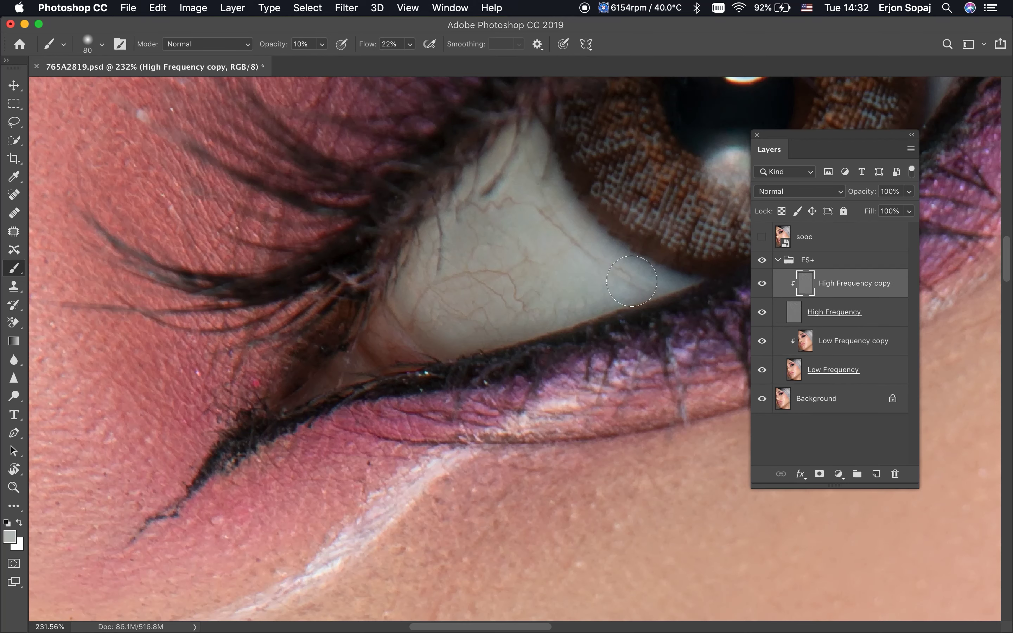
pyautogui.press('j')
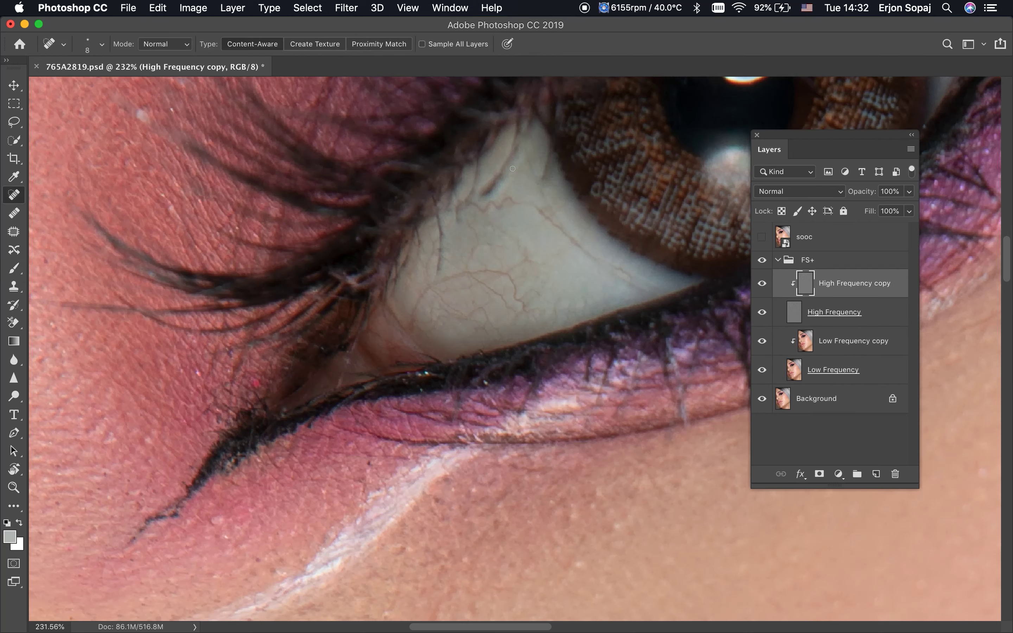
pyautogui.press('[')
pyautogui.moveTo(515, 150); pyautogui.dragTo(485, 197)
pyautogui.moveTo(544, 172); pyautogui.dragTo(550, 147)
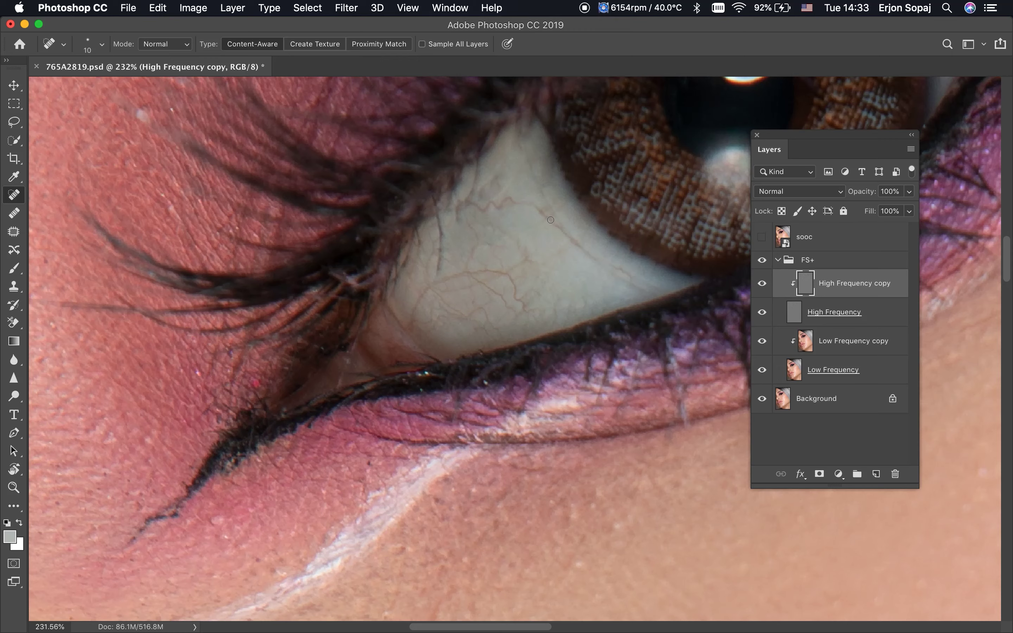
pyautogui.moveTo(556, 224)
pyautogui.mouseDown()
pyautogui.moveTo(531, 207)
pyautogui.moveTo(471, 205)
pyautogui.moveTo(485, 162)
pyautogui.moveTo(502, 201)
pyautogui.mouseUp()
pyautogui.press(']')
# Spot-heal the veins on the lower and right parts of the eye white.
pyautogui.click(599, 257)
pyautogui.moveTo(604, 269); pyautogui.dragTo(625, 277)
pyautogui.moveTo(527, 311)
pyautogui.mouseDown()
pyautogui.moveTo(517, 295)
pyautogui.moveTo(466, 273)
pyautogui.moveTo(412, 321)
pyautogui.mouseUp()
pyautogui.press(']')
pyautogui.moveTo(437, 280); pyautogui.dragTo(453, 208)
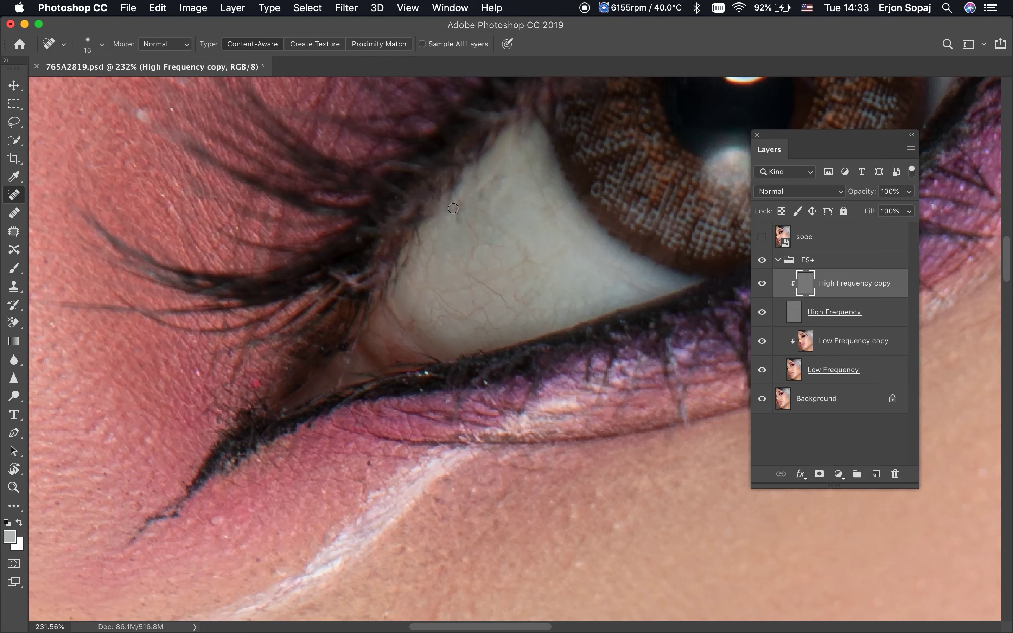
pyautogui.moveTo(465, 274); pyautogui.dragTo(506, 305)
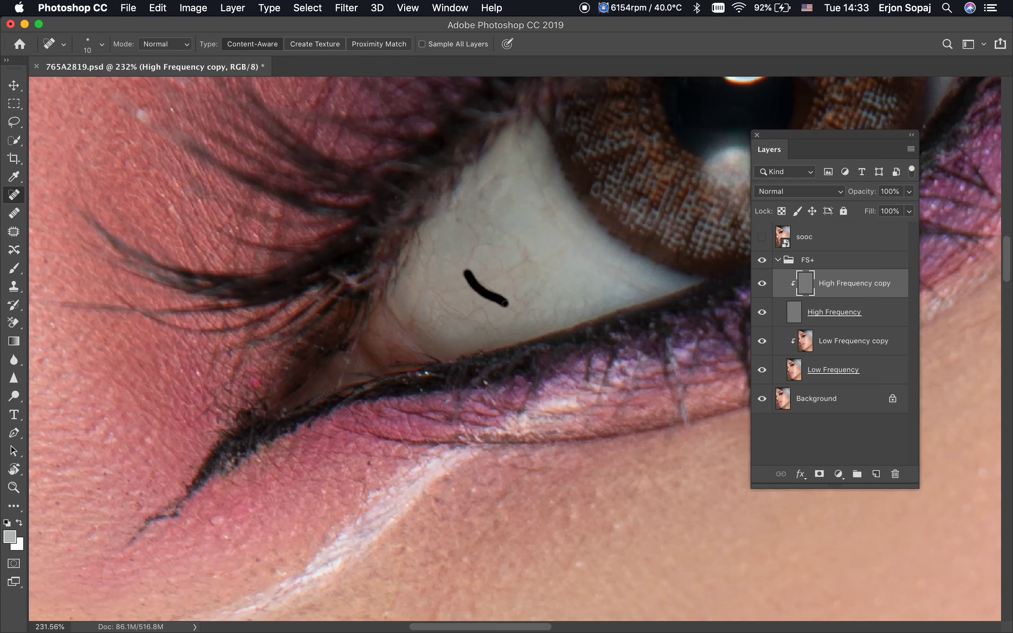
pyautogui.moveTo(484, 246); pyautogui.dragTo(480, 283)
# Clone clean eye white over the veins at 100% opacity from a sampled source.
pyautogui.press('s')
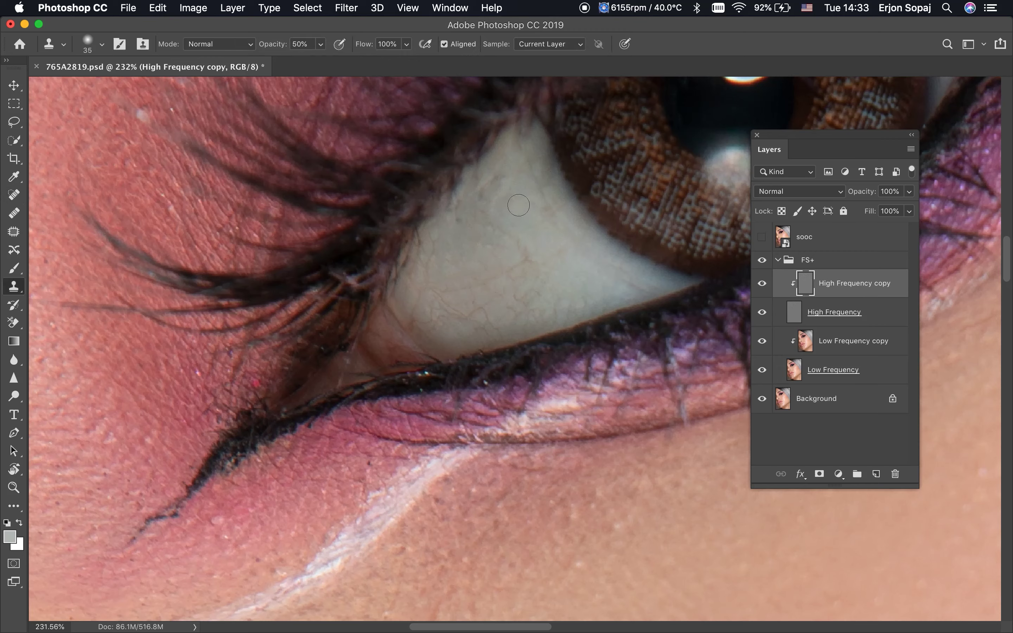
pyautogui.keyDown('alt'); pyautogui.click(498, 183); pyautogui.keyUp('alt')
pyautogui.press('0')
pyautogui.moveTo(512, 266); pyautogui.dragTo(549, 207)
pyautogui.moveTo(558, 252); pyautogui.dragTo(478, 277)
pyautogui.keyDown('alt'); pyautogui.click(503, 261); pyautogui.keyUp('alt')
pyautogui.moveTo(503, 198); pyautogui.dragTo(463, 226)
pyautogui.moveTo(445, 292); pyautogui.dragTo(456, 316)
# Resample clean eye white and clone over the remaining veins toward the lower left.
pyautogui.keyDown('alt'); pyautogui.click(460, 275); pyautogui.keyUp('alt')
pyautogui.moveTo(434, 267); pyautogui.dragTo(433, 263)
pyautogui.keyDown('alt'); pyautogui.click(558, 272); pyautogui.keyUp('alt')
pyautogui.moveTo(615, 280)
pyautogui.mouseDown()
pyautogui.moveTo(595, 256)
pyautogui.moveTo(552, 237)
pyautogui.mouseUp()
pyautogui.keyDown('alt'); pyautogui.click(511, 250); pyautogui.keyUp('alt')
pyautogui.moveTo(460, 297); pyautogui.dragTo(414, 311)
# Spot-heal leftover veins, including one on the eye white near the iris.
pyautogui.press('j')
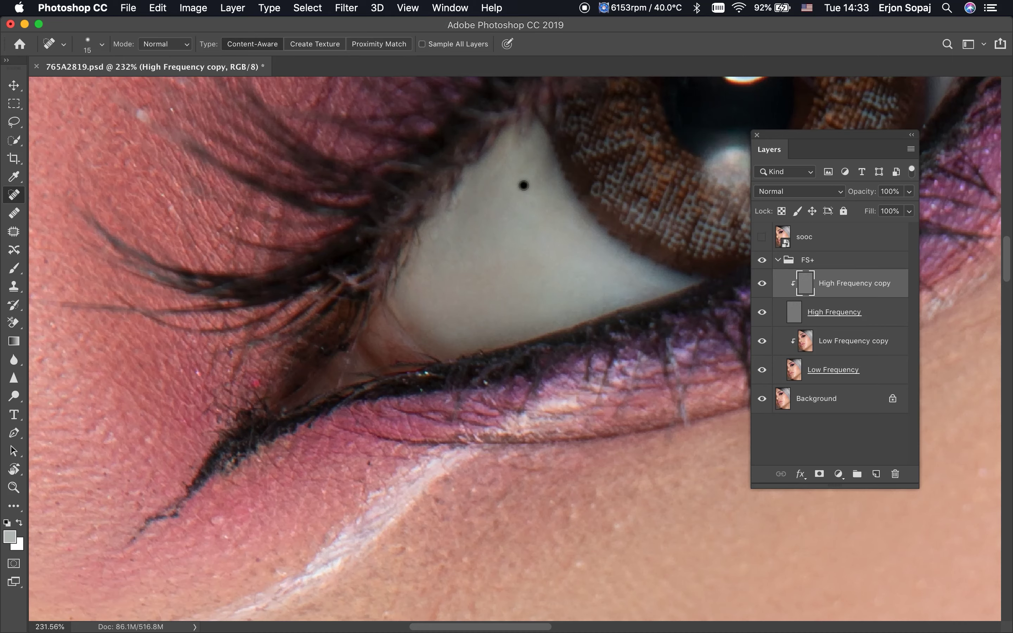
pyautogui.moveTo(555, 297); pyautogui.dragTo(544, 281)
pyautogui.moveTo(418, 232); pyautogui.dragTo(437, 247)
pyautogui.scroll(3, 437, 284)
pyautogui.scroll(2, 515, 283)
pyautogui.hscroll(3, 516, 283)
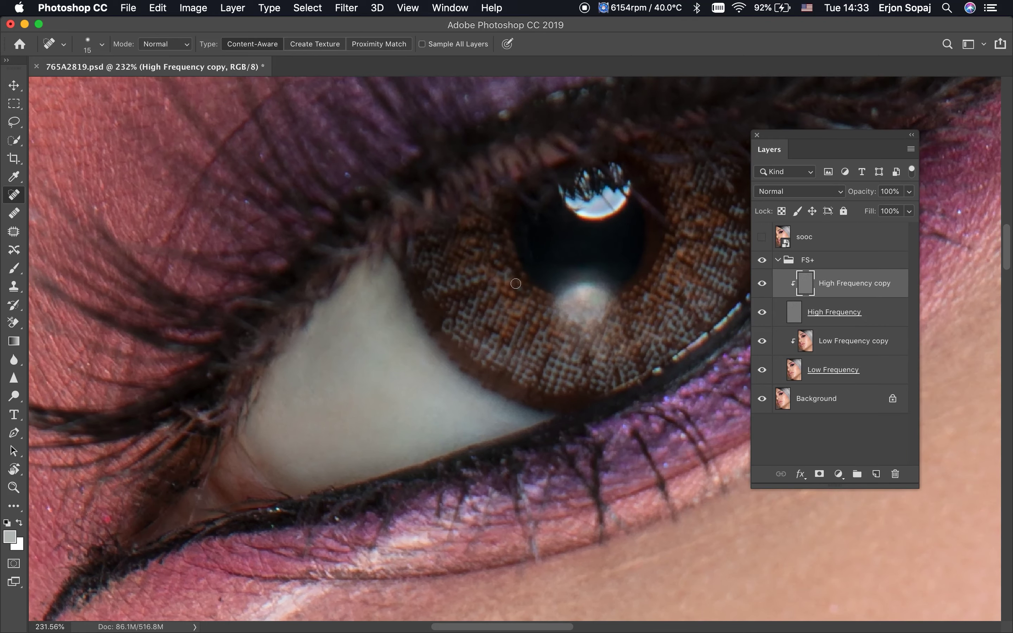
pyautogui.hscroll(5, 515, 284)
pyautogui.scroll(2, 515, 284)
pyautogui.moveTo(550, 231)
pyautogui.mouseDown()
pyautogui.moveTo(592, 236)
pyautogui.moveTo(651, 222)
pyautogui.mouseUp()
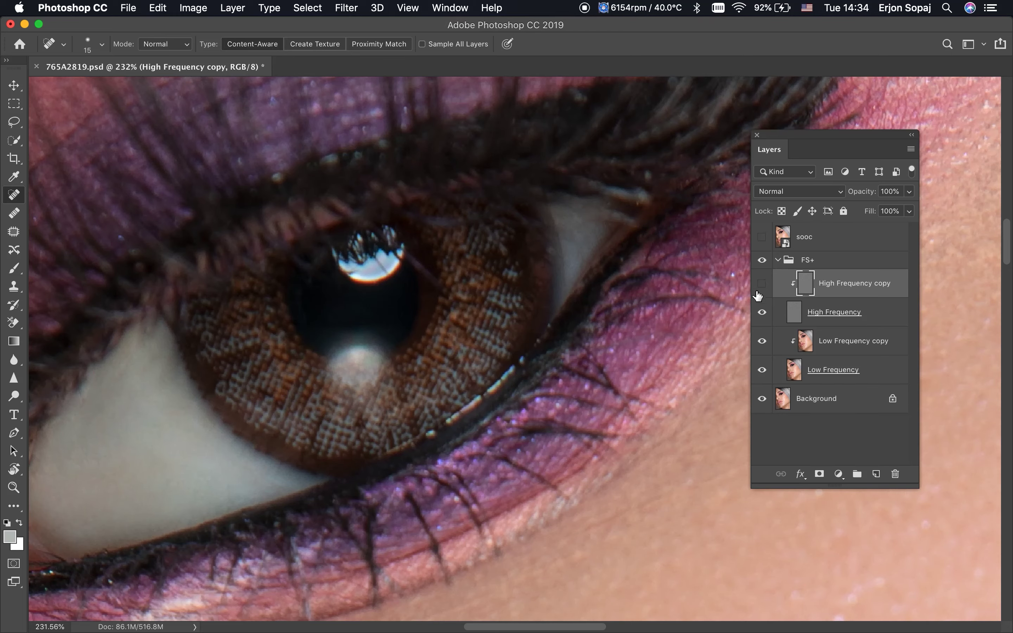
# Hide both High Frequency layers and select Low Frequency copy with a smaller Mixer Brush.
pyautogui.click(761, 312)
pyautogui.click(795, 312)
pyautogui.press('b')
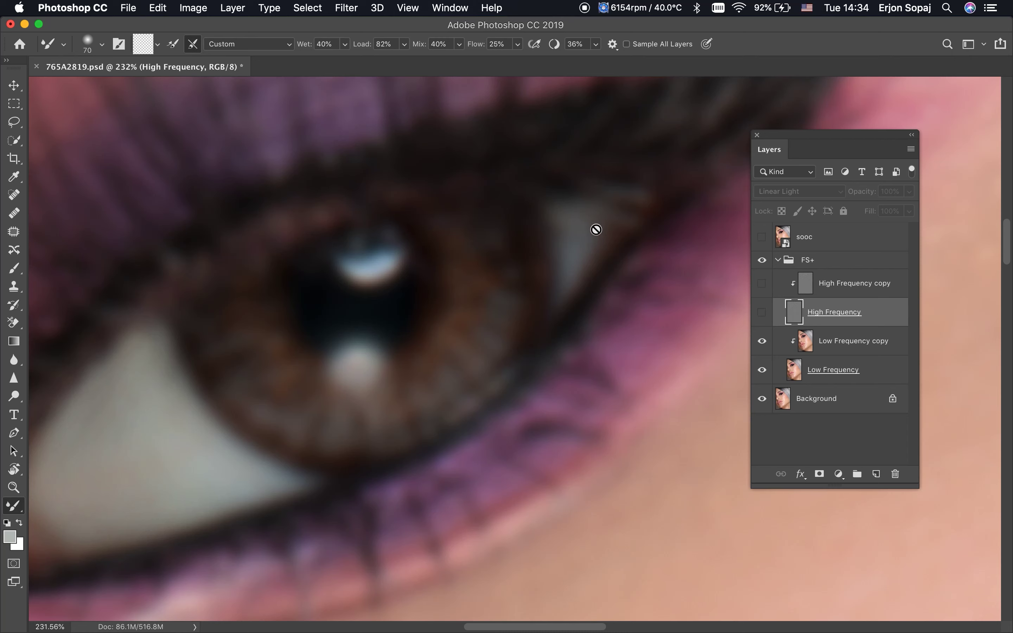
pyautogui.click(840, 347)
pyautogui.press('[')
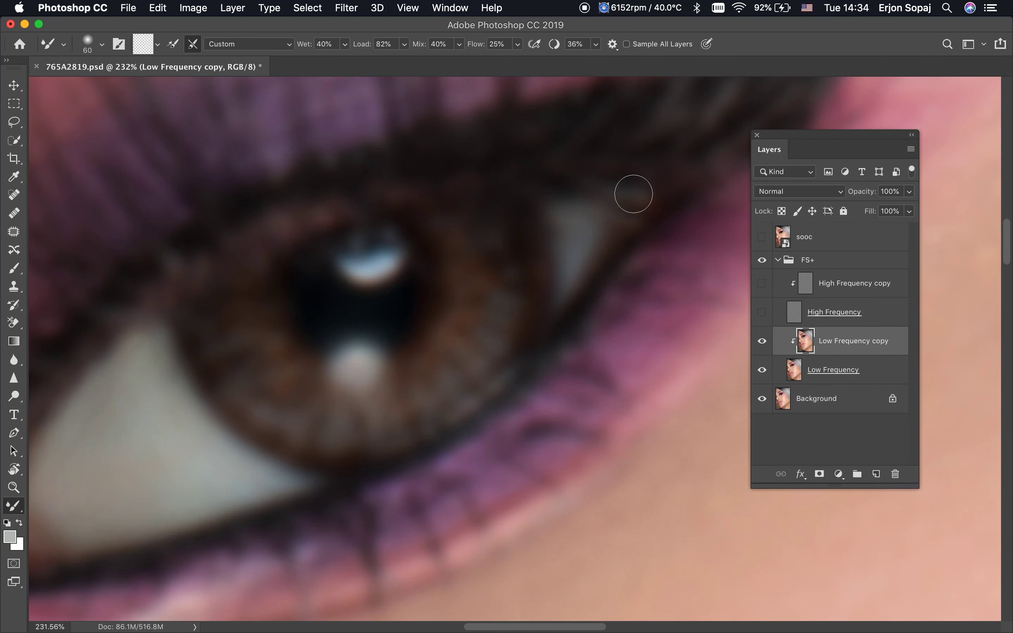
# Alternate soft 10% painting and Mixer Brush blending on the eye-white corner right of the iris.
pyautogui.hotkey('shift', 'b')
pyautogui.press('[')
pyautogui.press('[')
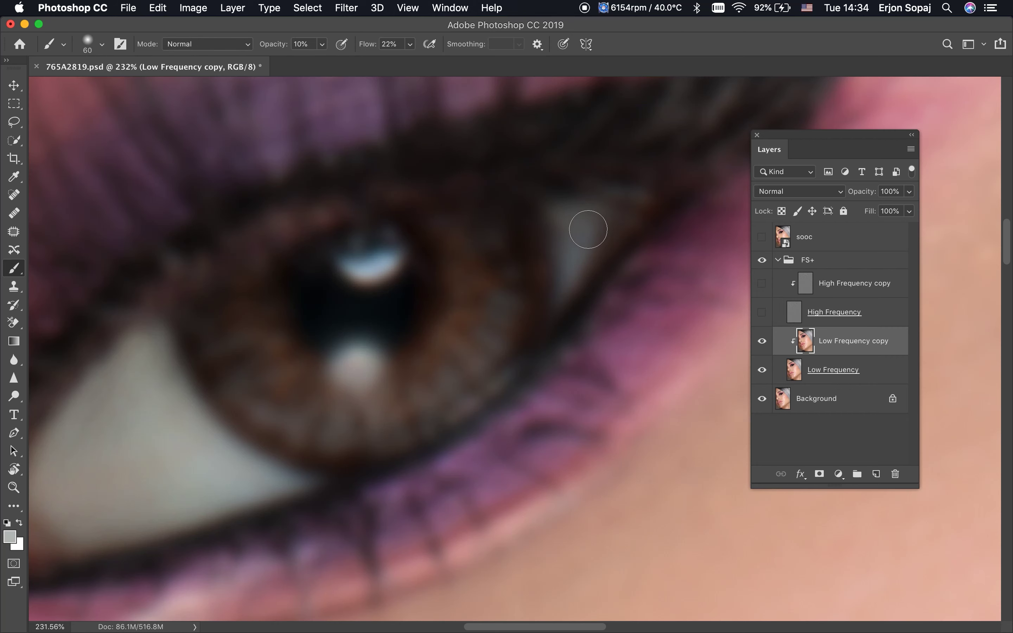
pyautogui.press('[')
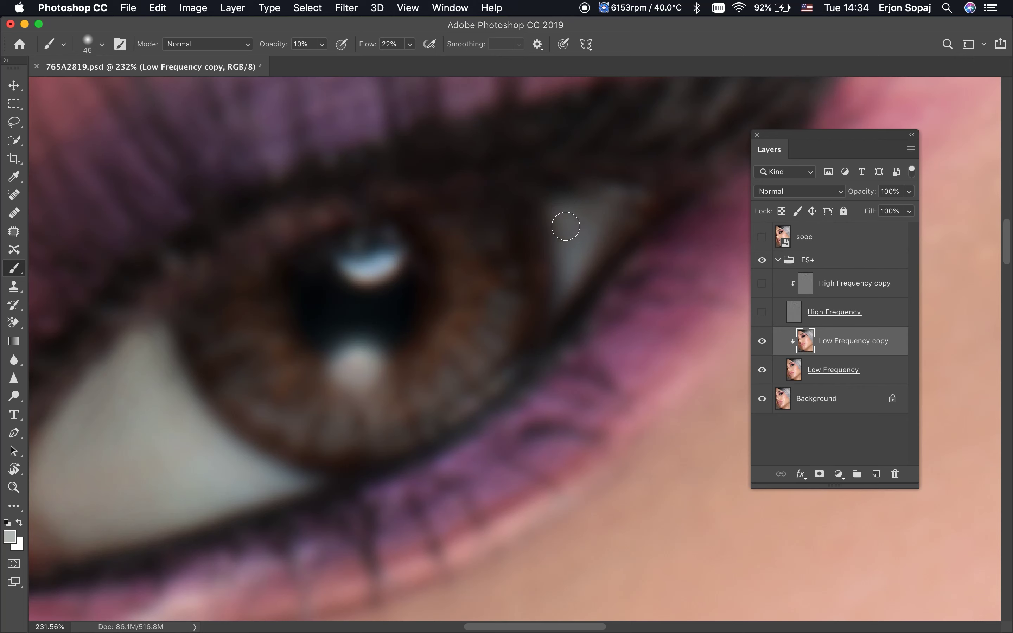
pyautogui.press(']')
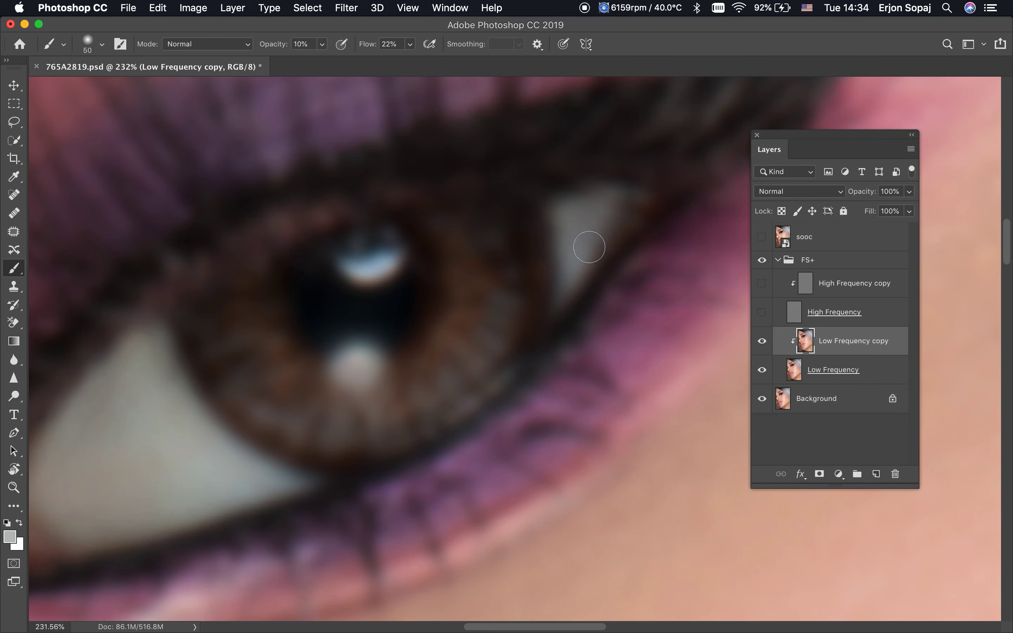
pyautogui.hotkey('shift', 'b')
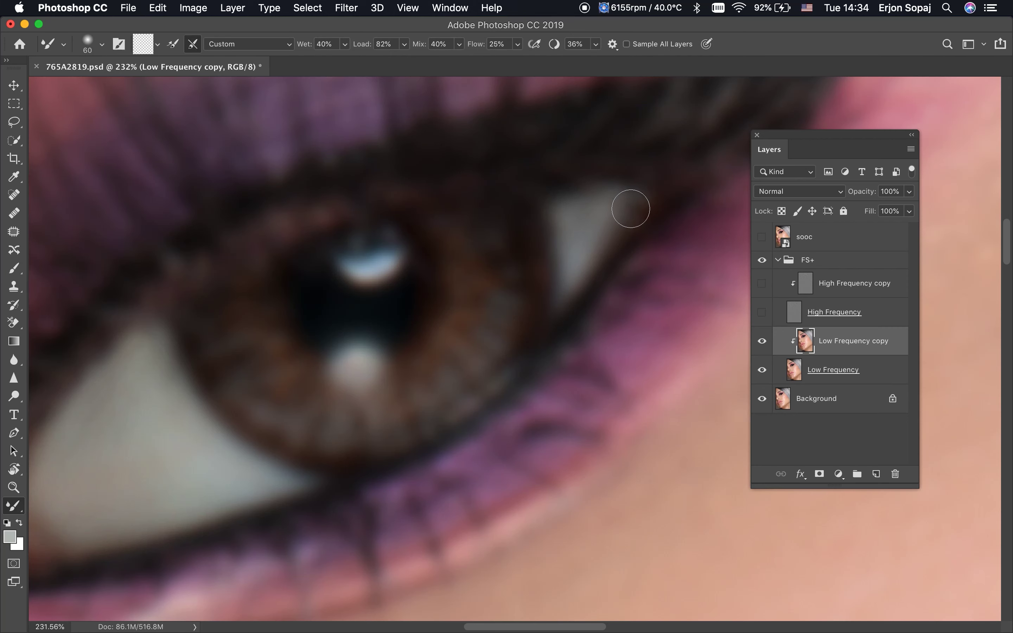
pyautogui.press(']')
pyautogui.press(']')
pyautogui.press(']')
pyautogui.press(']')
pyautogui.press(']')
pyautogui.press(']')
pyautogui.press('[')
pyautogui.press('[')
pyautogui.press('[')
pyautogui.press('[')
pyautogui.press('[')
pyautogui.press('b')
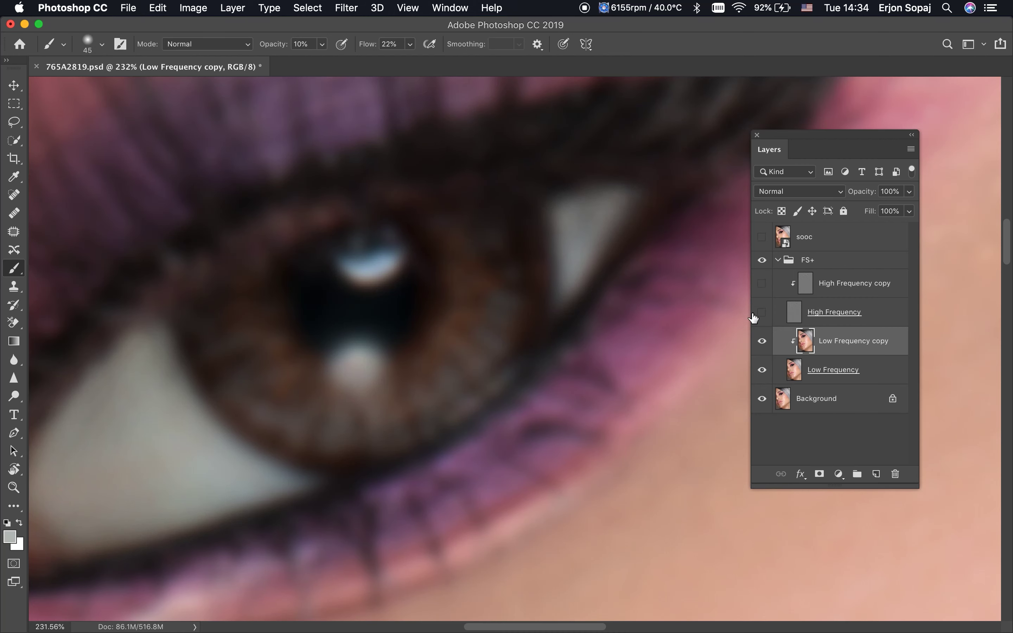
# Show the High Frequency copy layer and clone clean skin over the eye-corner blemishes.
pyautogui.click(770, 290)
pyautogui.press('j')
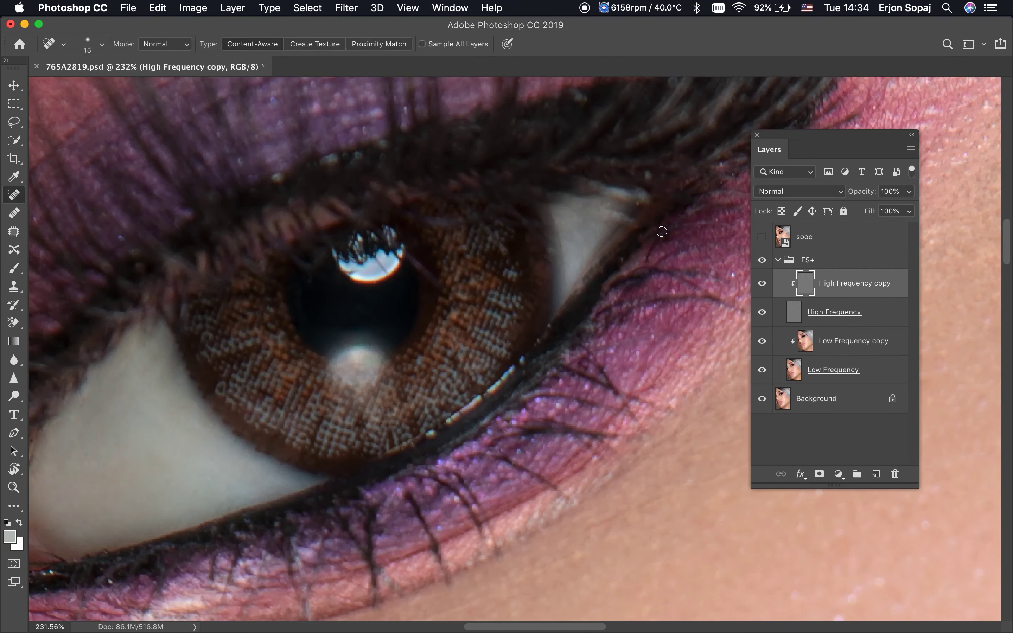
pyautogui.press('s')
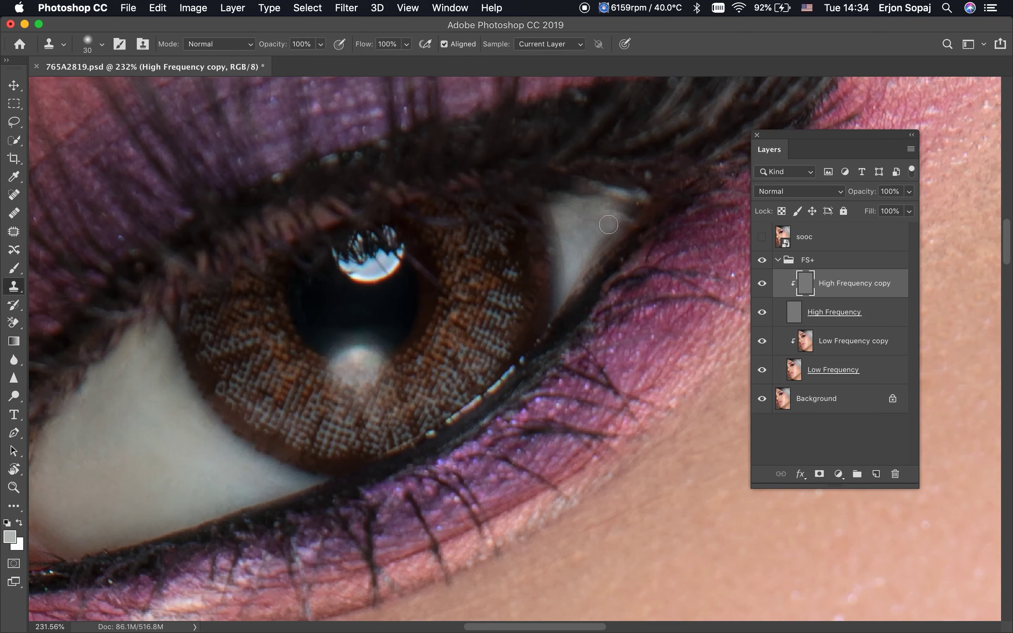
pyautogui.press('[')
pyautogui.press('[')
pyautogui.keyDown('alt'); pyautogui.click(621, 222); pyautogui.keyUp('alt')
pyautogui.moveTo(642, 204); pyautogui.dragTo(620, 191)
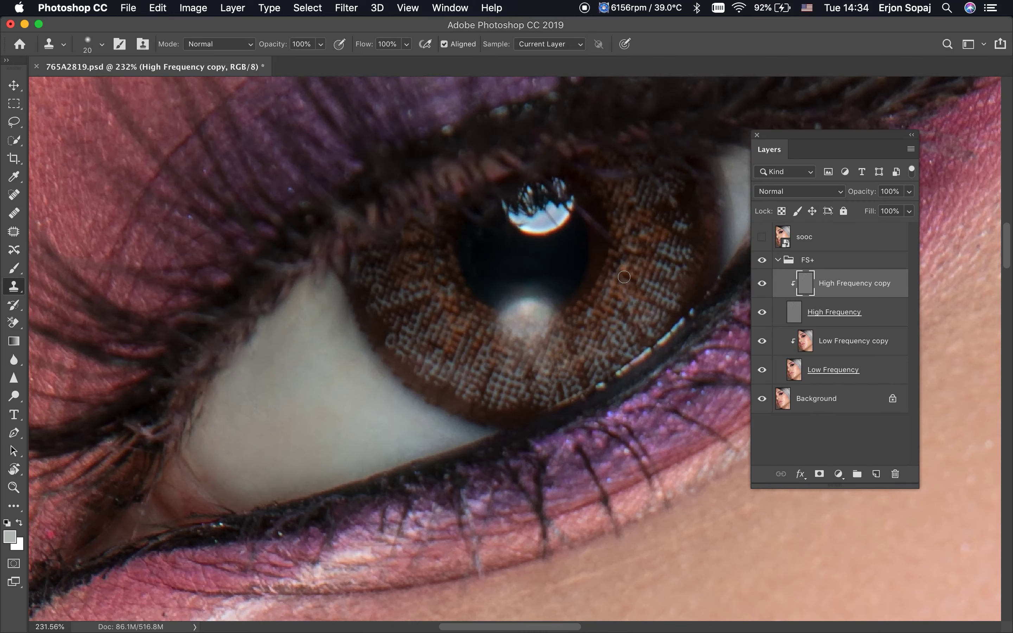
# Compare before and after by toggling the FS+ group, then zoom in on the cheek.
pyautogui.press('super+0')
pyautogui.click(761, 260)
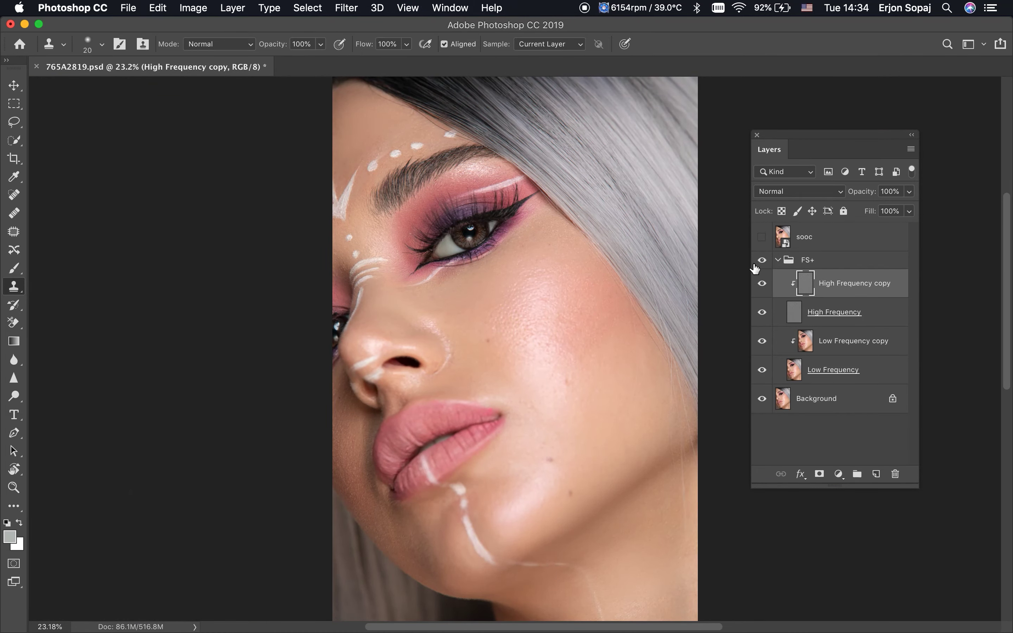
pyautogui.press('z')
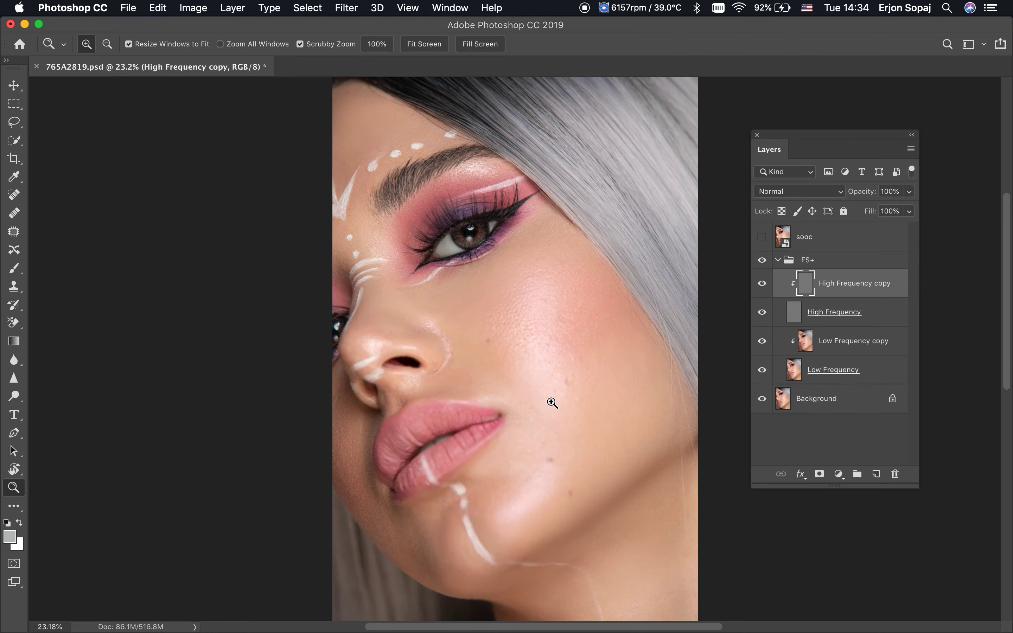
pyautogui.moveTo(553, 424); pyautogui.dragTo(633, 425)
pyautogui.press('s')
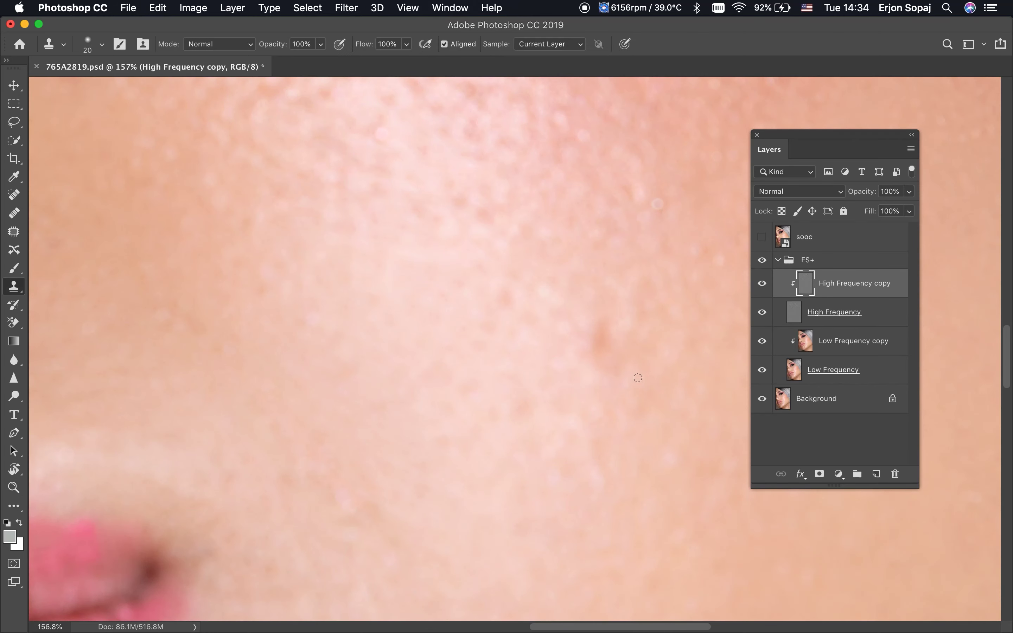
# At 100%, clone sampled clean skin over the cheek blemish, then hide both High Frequency layers.
pyautogui.press('super+1')
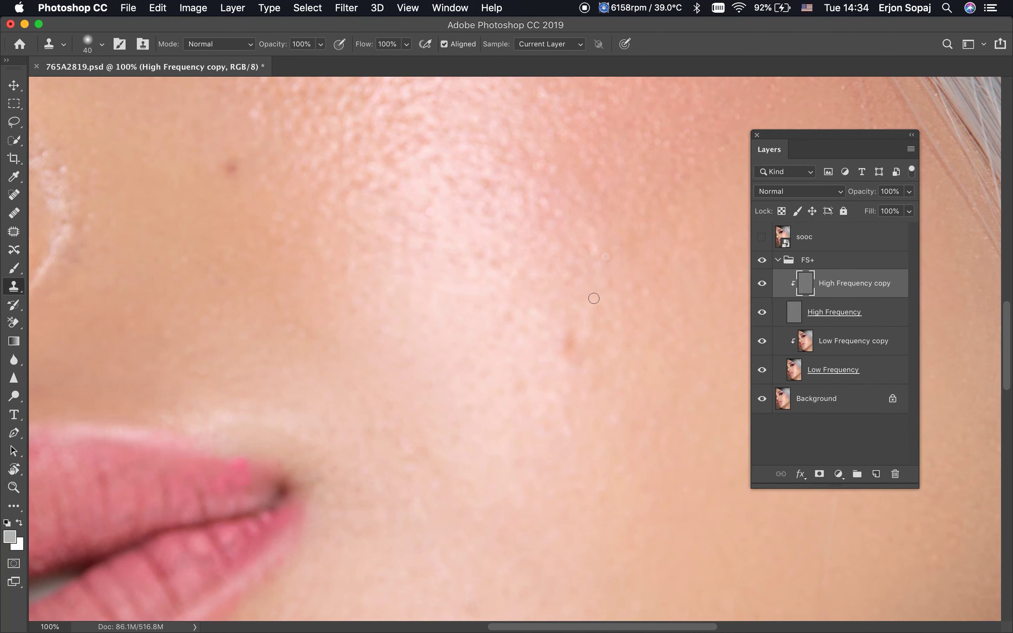
pyautogui.press(']')
pyautogui.press(']')
pyautogui.press(']')
pyautogui.keyDown('alt'); pyautogui.click(555, 296); pyautogui.keyUp('alt')
pyautogui.moveTo(583, 321); pyautogui.dragTo(558, 348)
pyautogui.moveTo(762, 283); pyautogui.dragTo(762, 312)
# Select the Low Frequency copy layer with an enlarged Mixer Brush, viewing the upper cheek.
pyautogui.click(841, 319)
pyautogui.press('b')
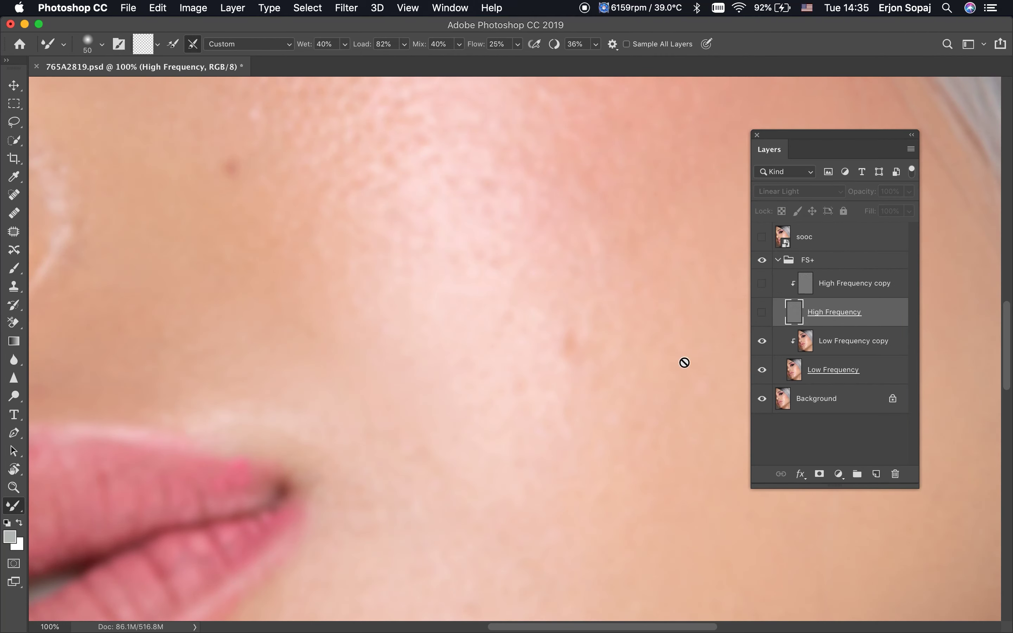
pyautogui.click(850, 354)
pyautogui.press(']')
pyautogui.press(']')
pyautogui.press(']')
pyautogui.press(']')
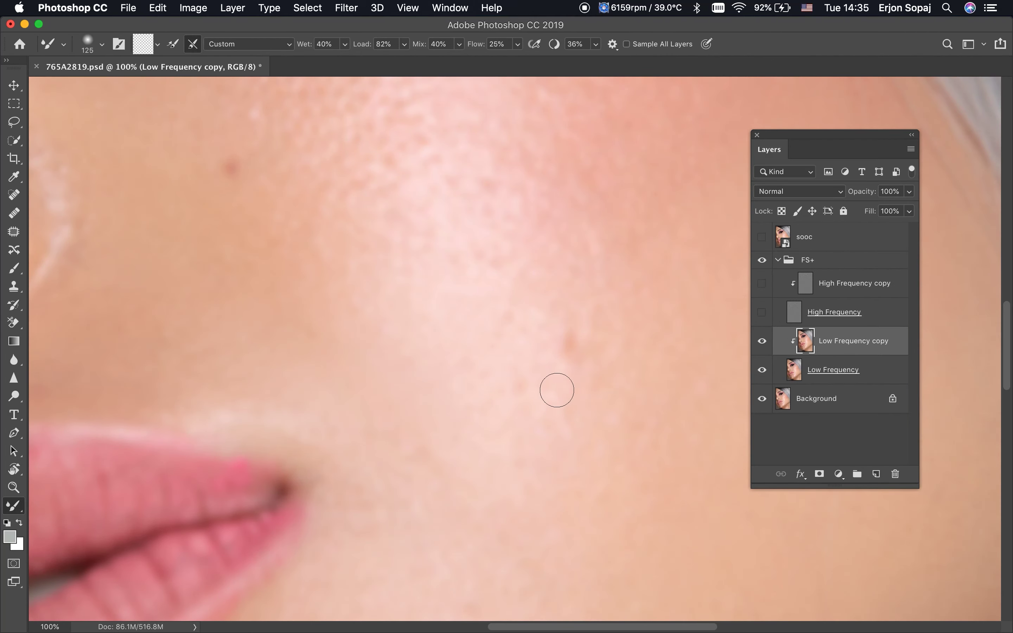
pyautogui.press(']')
pyautogui.press(']')
pyautogui.press(']')
pyautogui.moveTo(481, 220); pyautogui.dragTo(507, 361)
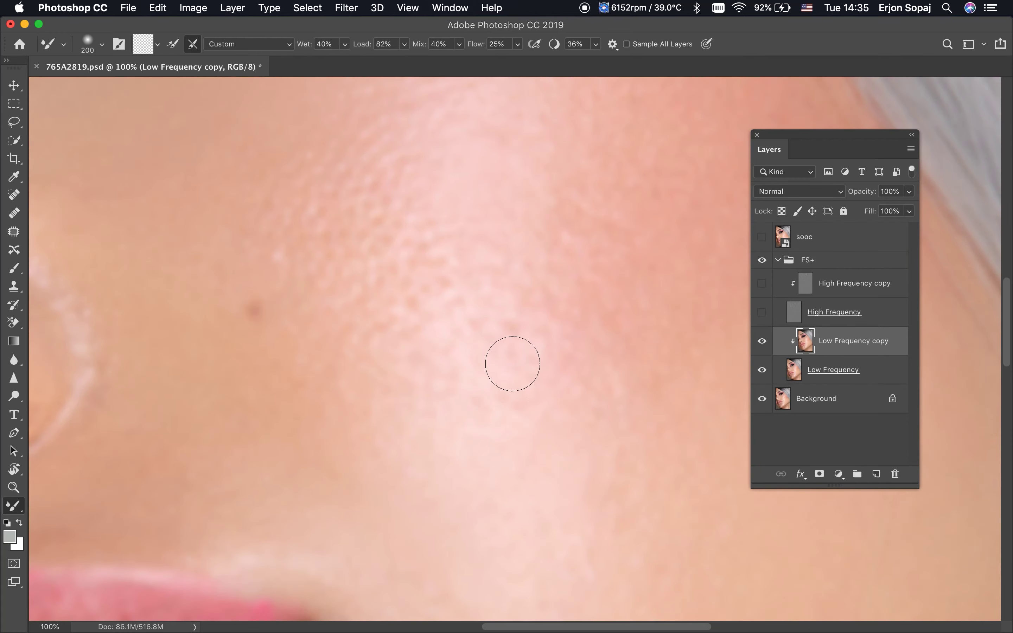
# Sample a skin colour and paint it softly over the cheek at 10% opacity.
pyautogui.press('i')
pyautogui.press('b')
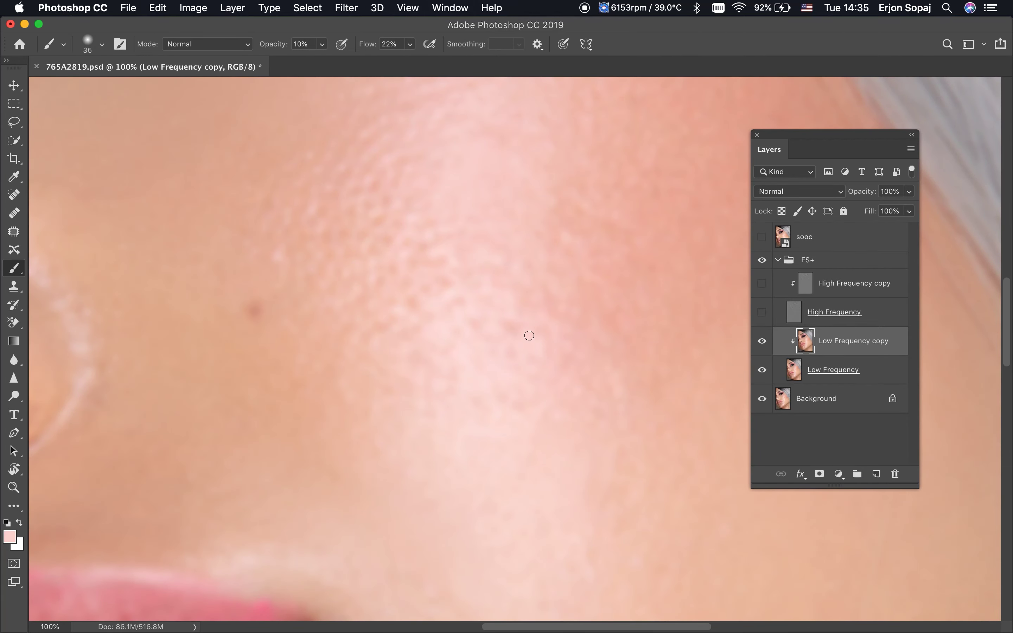
pyautogui.press(']')
pyautogui.press(']')
pyautogui.press('[')
pyautogui.press('[')
pyautogui.scroll(5, 486, 293)
pyautogui.hscroll(-5, 485, 293)
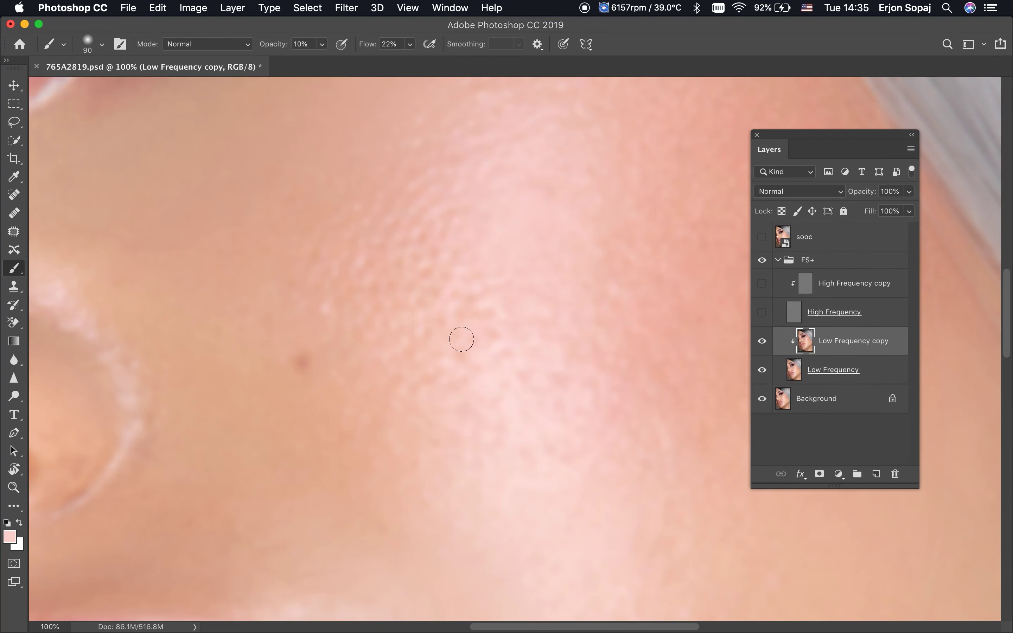
pyautogui.hscroll(-5, 461, 356)
# Patch a small spot on the cheek, save the document and clear the selection.
pyautogui.press('j')
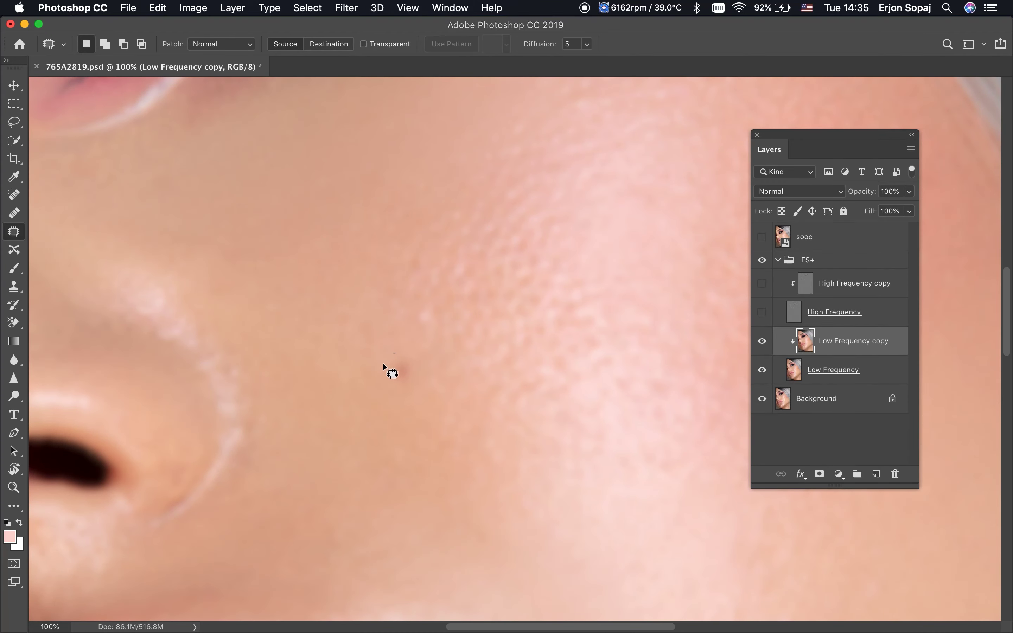
pyautogui.moveTo(410, 363); pyautogui.dragTo(422, 364)
pyautogui.press('super+s')
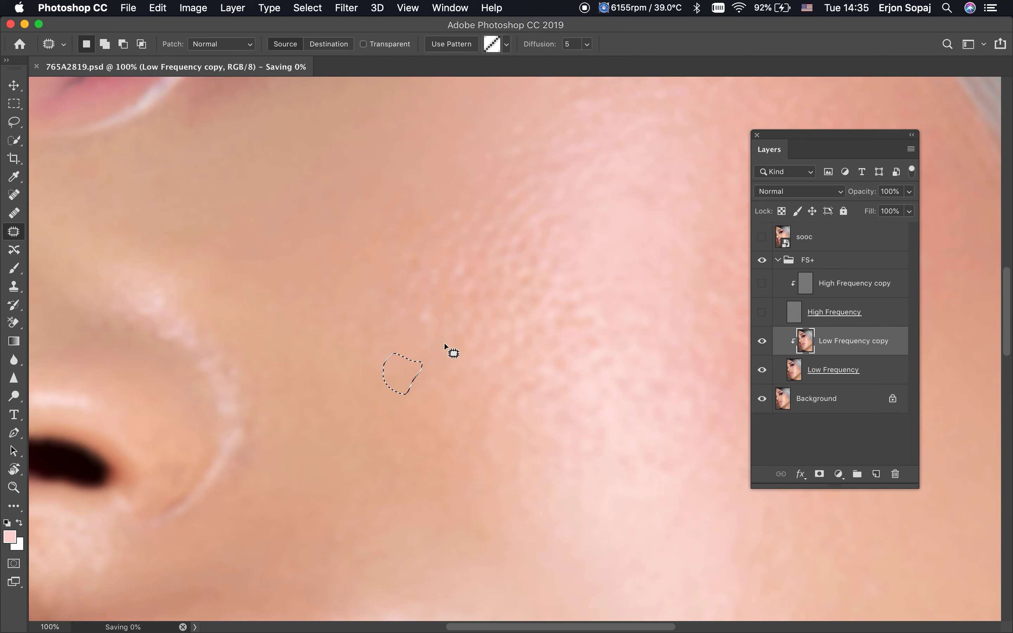
pyautogui.press('super+d')
# With the Mixer Brush active, bring the lower eyelid and full eye into view.
pyautogui.press('b')
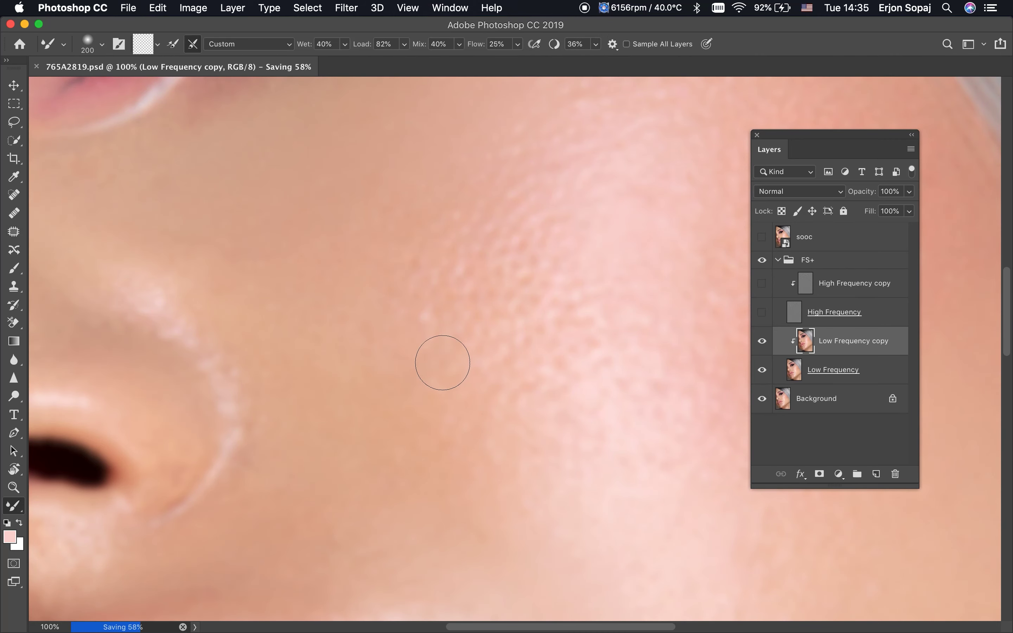
pyautogui.scroll(3, 436, 281)
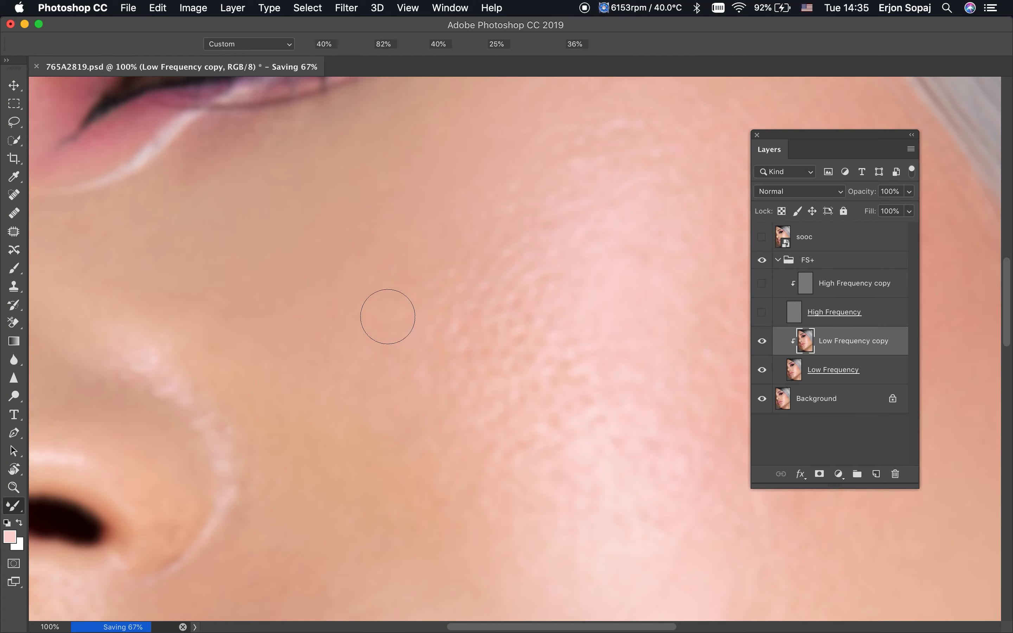
pyautogui.moveTo(387, 312); pyautogui.dragTo(393, 346)
pyautogui.moveTo(492, 233); pyautogui.dragTo(492, 285)
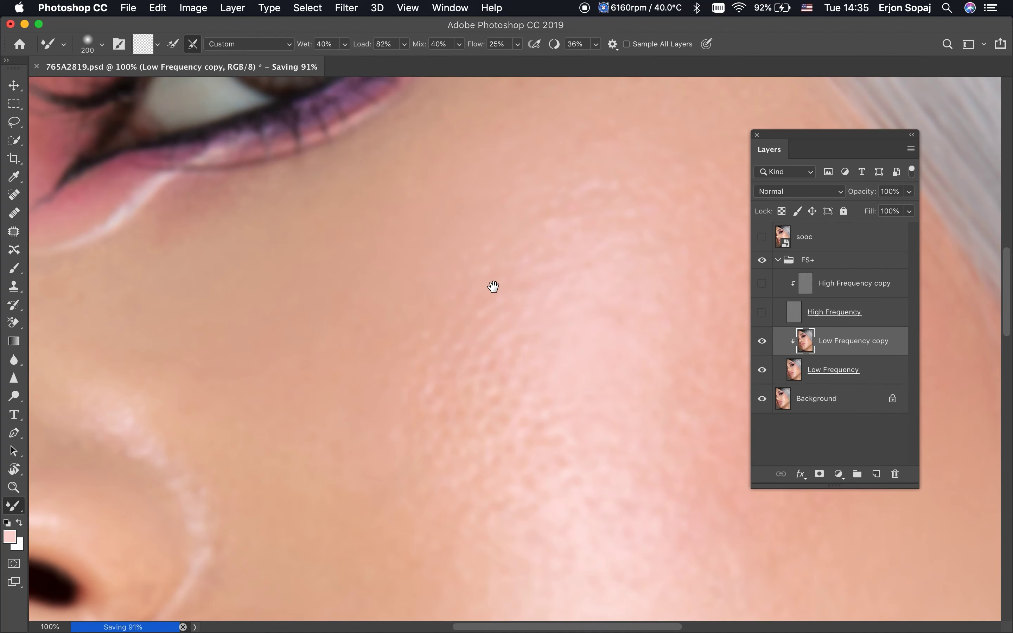
pyautogui.moveTo(626, 294); pyautogui.dragTo(603, 376)
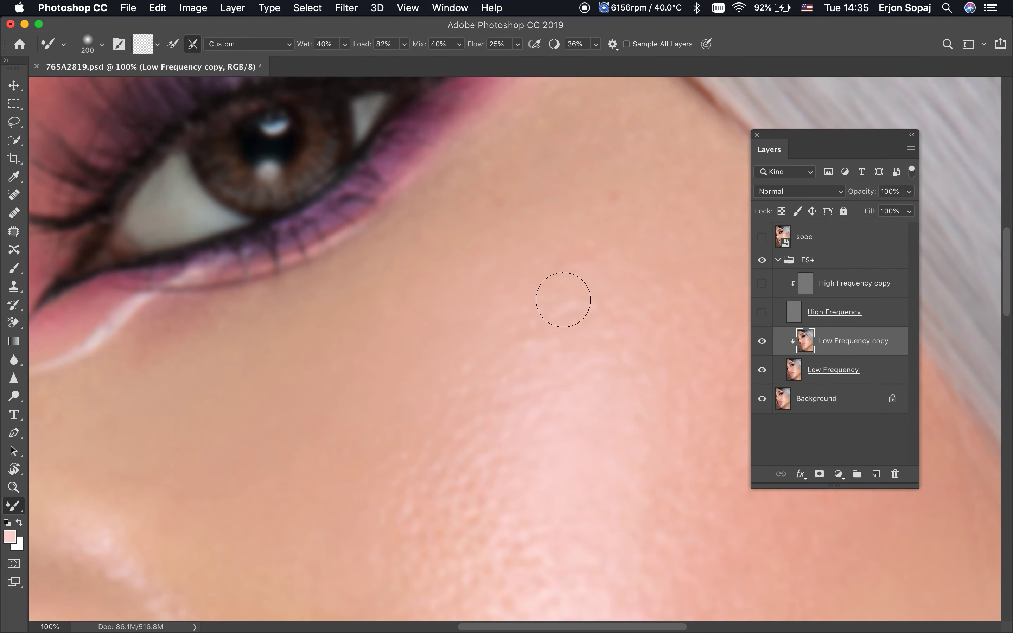
pyautogui.moveTo(566, 275); pyautogui.dragTo(544, 341)
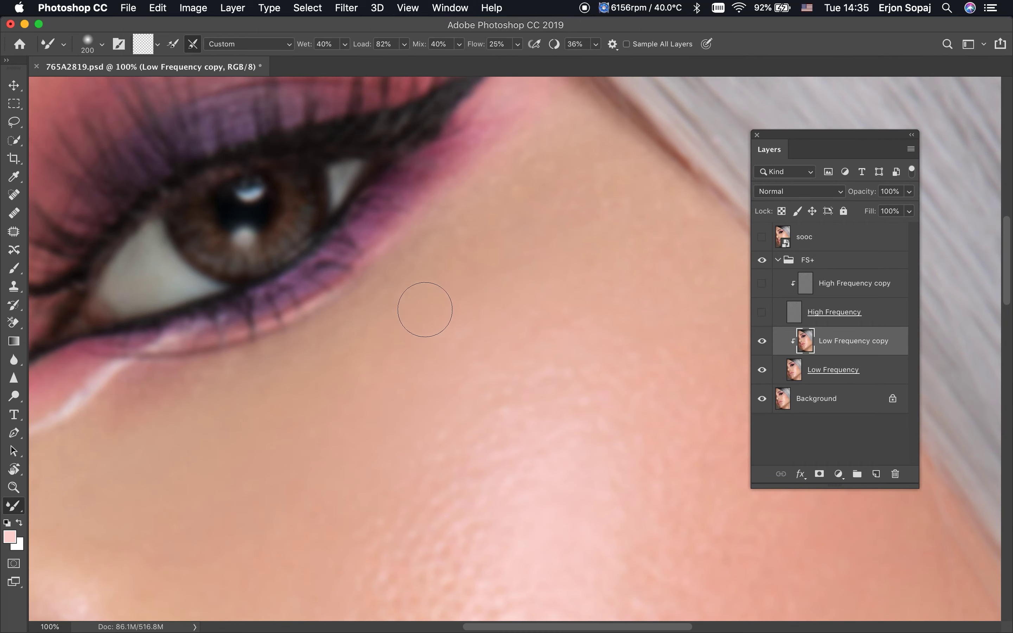
pyautogui.moveTo(424, 310)
pyautogui.mouseDown()
pyautogui.moveTo(524, 305)
pyautogui.moveTo(462, 346)
pyautogui.moveTo(565, 306)
pyautogui.mouseUp()
# Smooth the skin tone on the cheek beside the nose.
pyautogui.scroll(-3, 565, 305)
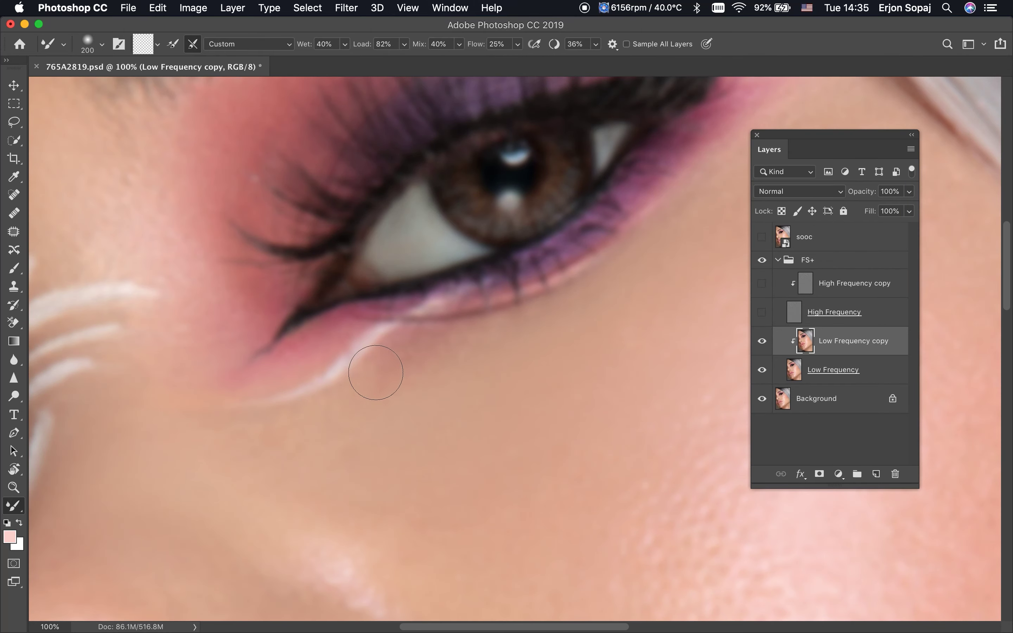
pyautogui.moveTo(373, 366); pyautogui.dragTo(479, 386)
pyautogui.moveTo(393, 398); pyautogui.dragTo(475, 296)
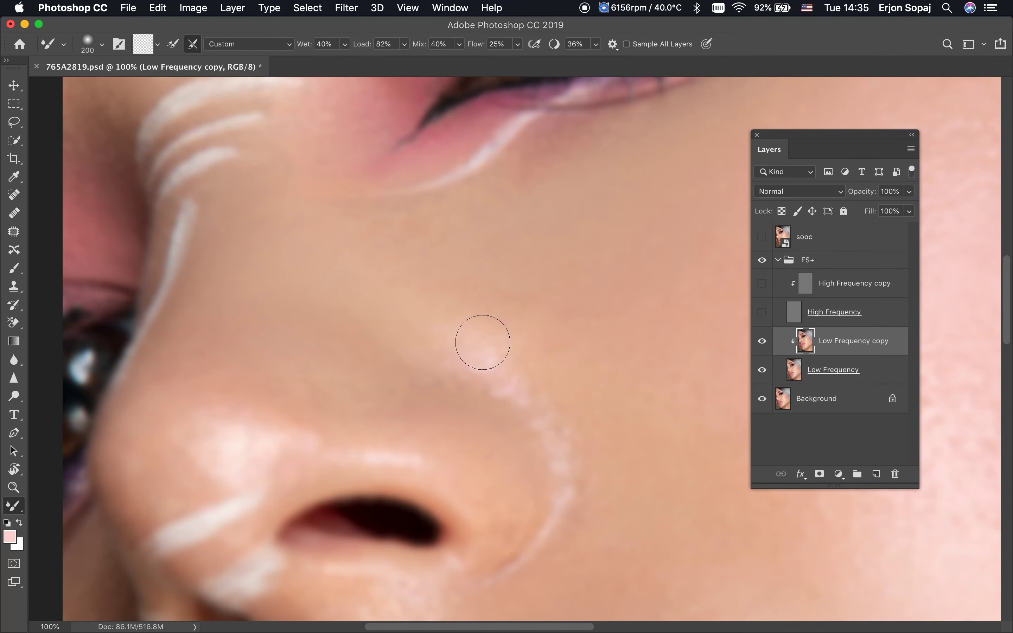
pyautogui.press('[')
pyautogui.press('[')
pyautogui.press(']')
pyautogui.moveTo(432, 461); pyautogui.dragTo(490, 470)
pyautogui.press(']')
# Move to the nostril and lips, briefly trying the healing tools before returning to blending.
pyautogui.moveTo(216, 440); pyautogui.dragTo(393, 312)
pyautogui.scroll(-5, 384, 316)
pyautogui.hscroll(-5, 384, 316)
pyautogui.scroll(-3, 400, 228)
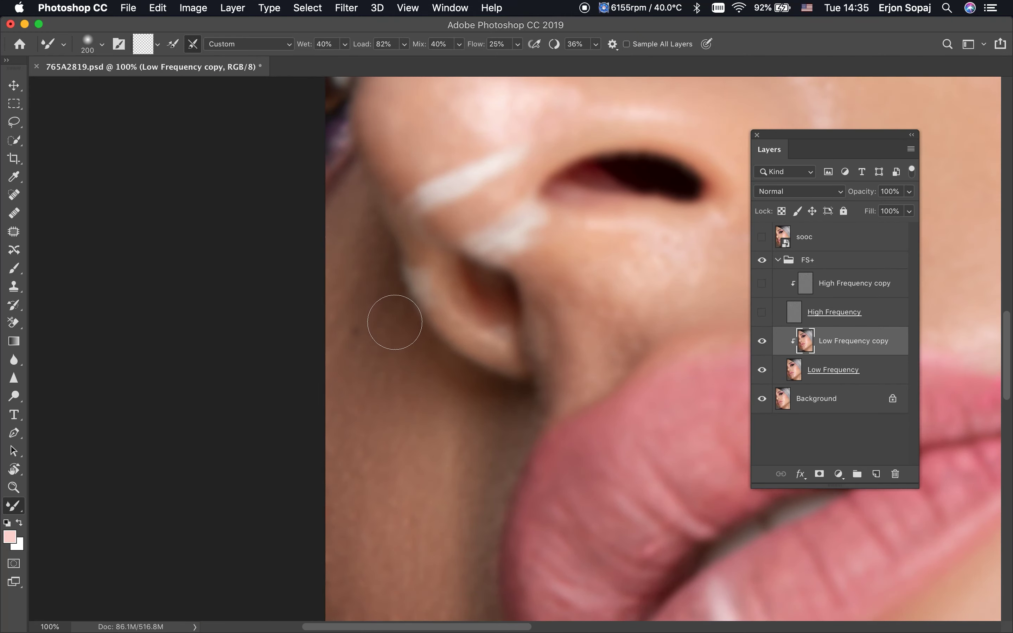
pyautogui.press('j')
pyautogui.hotkey('shift', 'j')
pyautogui.hotkey('shift', 'j')
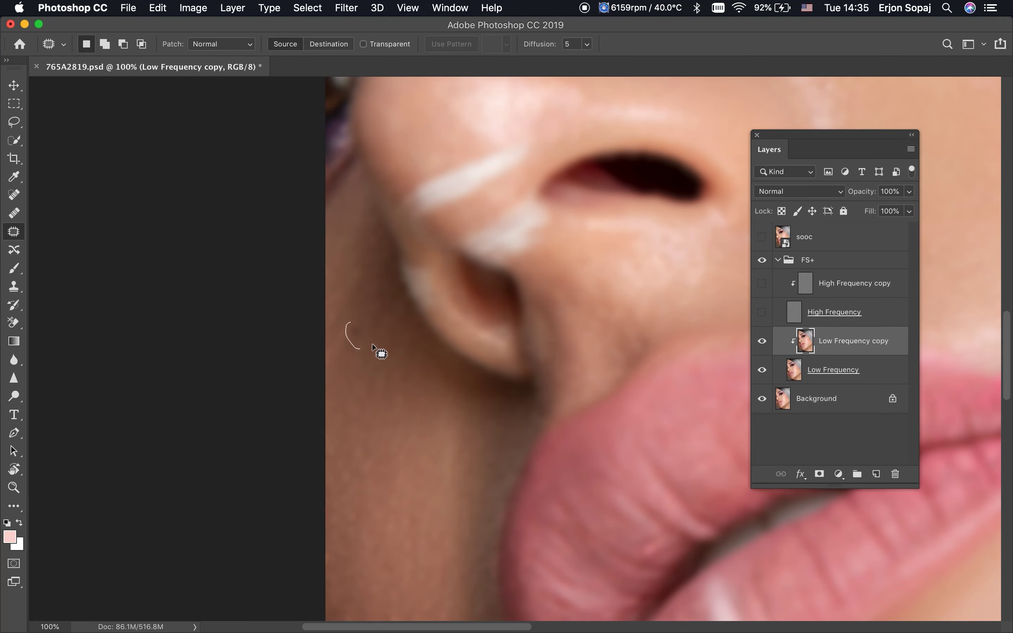
pyautogui.press('b')
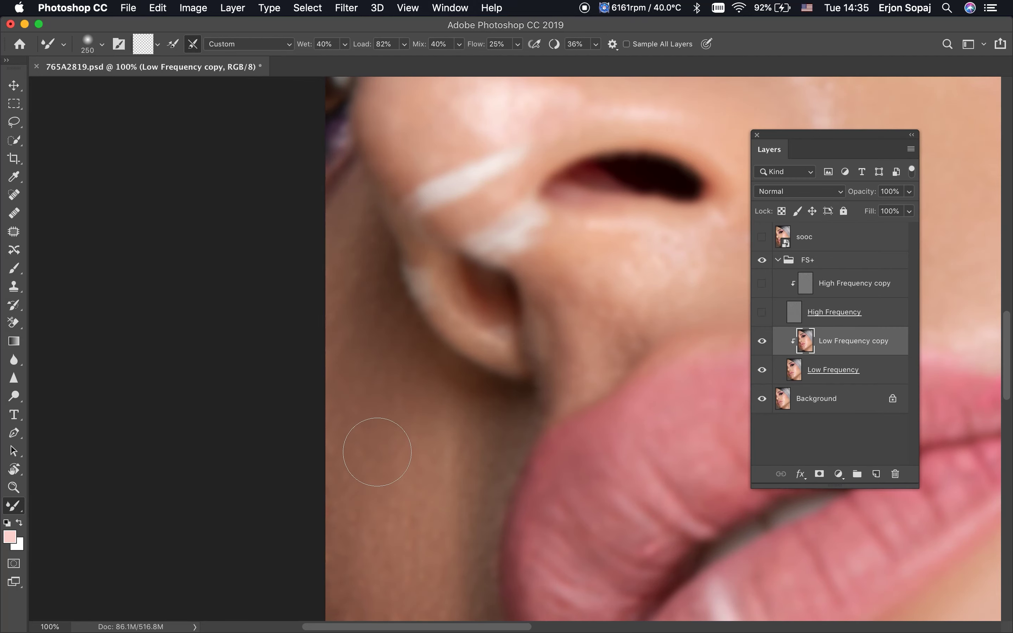
# Blend the jaw and chin tones beside the lips.
pyautogui.moveTo(376, 452)
pyautogui.mouseDown()
pyautogui.moveTo(409, 332)
pyautogui.moveTo(399, 317)
pyautogui.mouseUp()
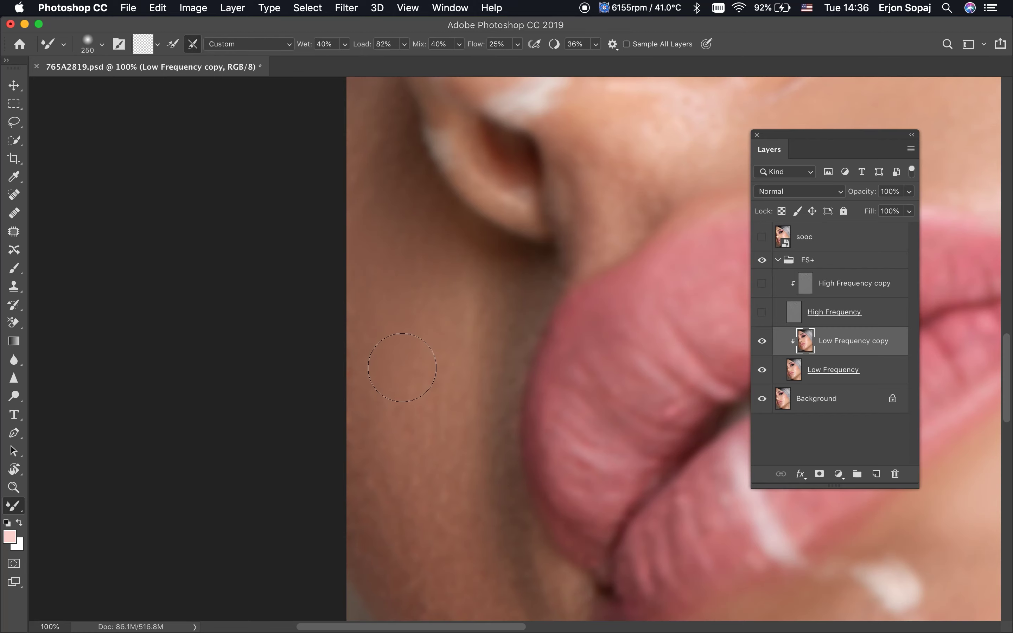
pyautogui.press('super+minus')
pyautogui.press(']')
pyautogui.press(']')
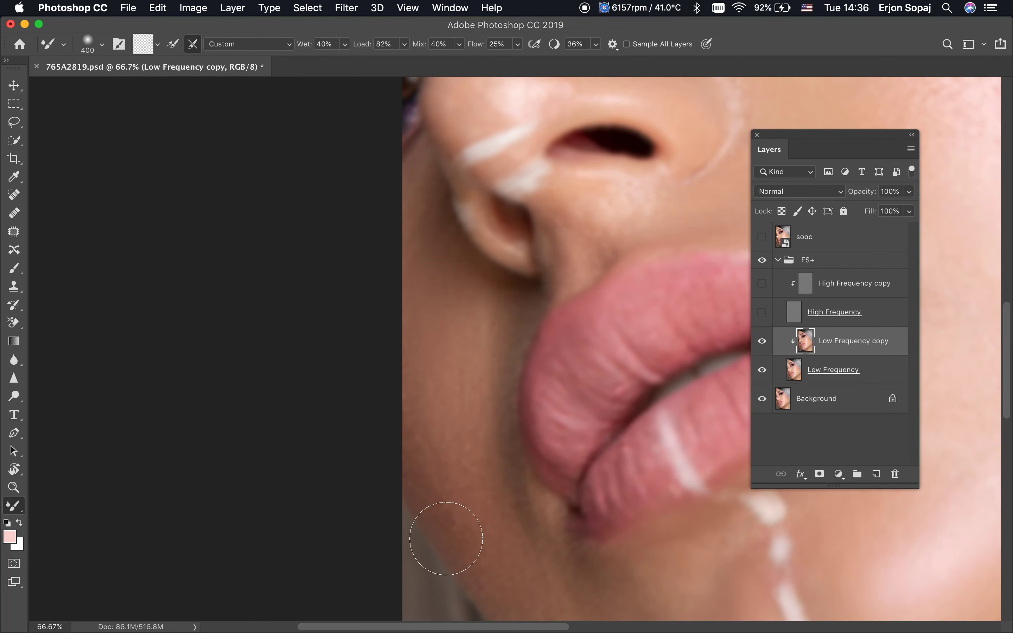
pyautogui.press('[')
pyautogui.press('[')
pyautogui.press(']')
pyautogui.moveTo(494, 547); pyautogui.dragTo(489, 440)
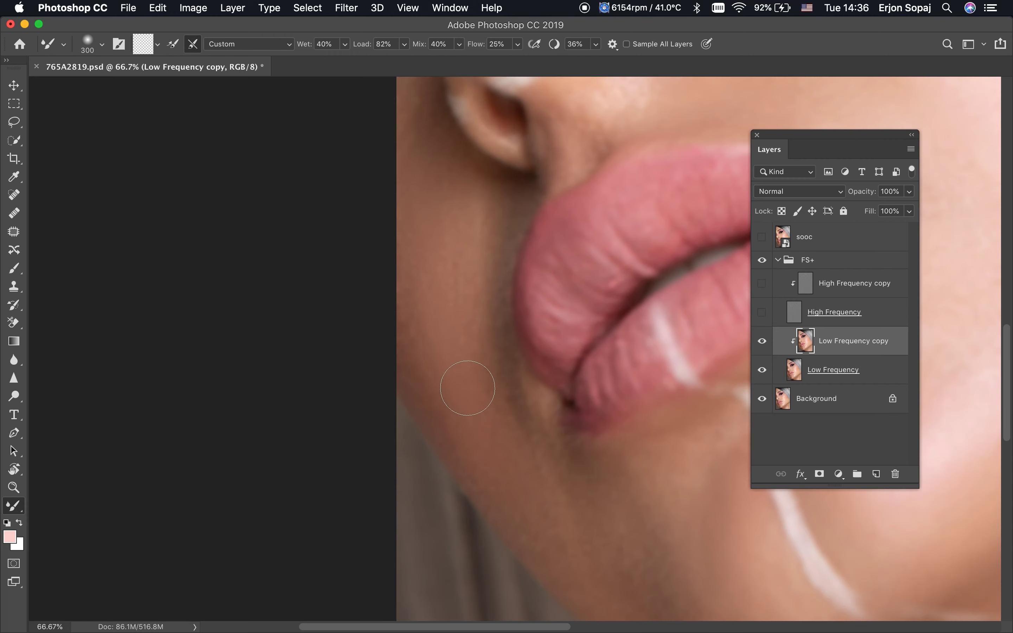
pyautogui.scroll(3, 465, 444)
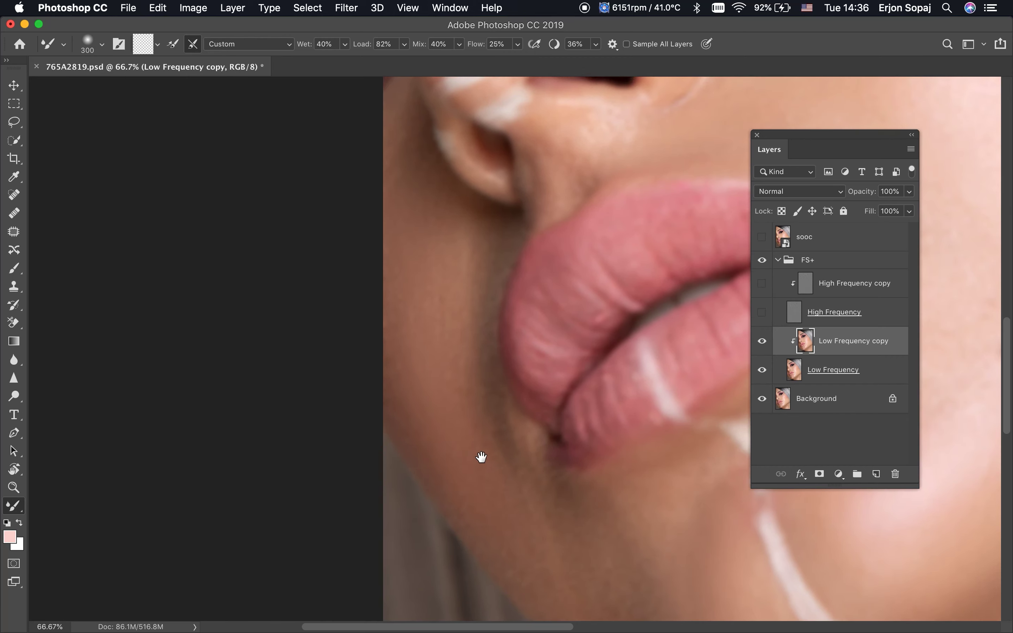
# Turn the High Frequency layer back on, fit the face to view, compare, and select FS+.
pyautogui.click(761, 312)
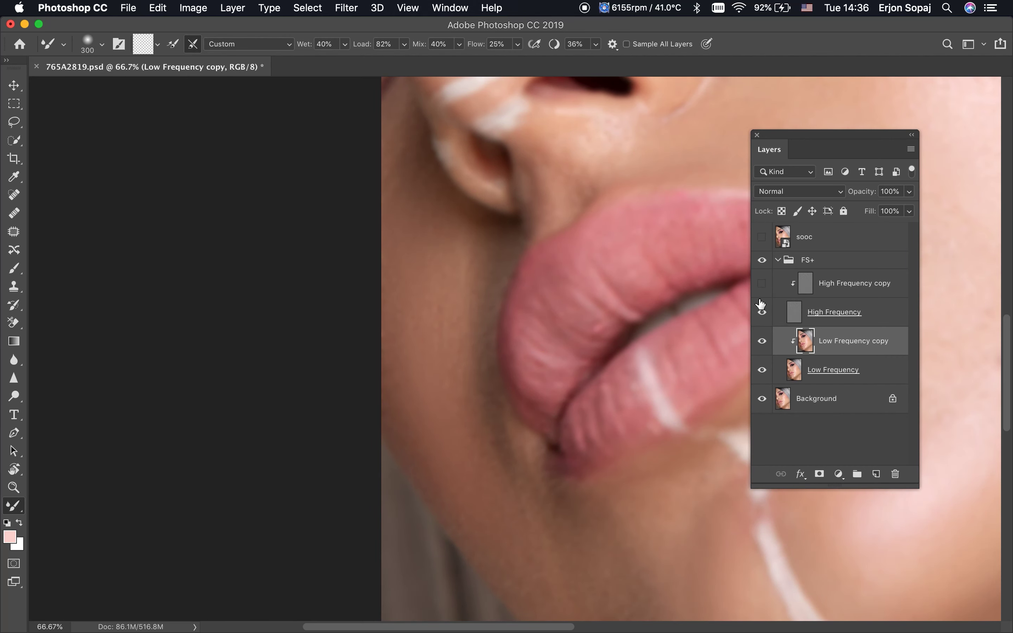
pyautogui.press('super+0')
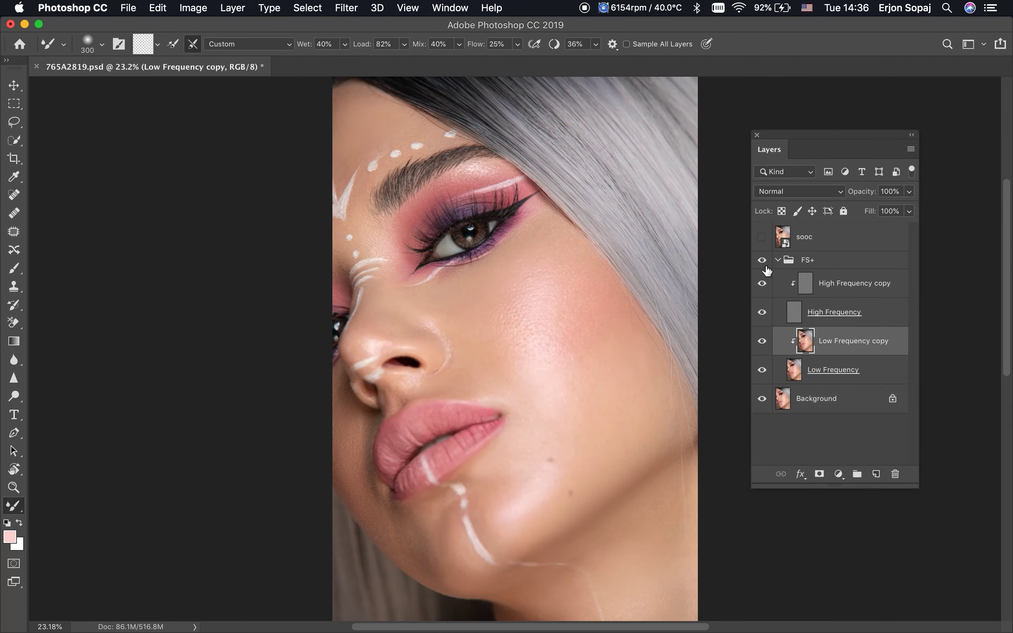
pyautogui.click(762, 340)
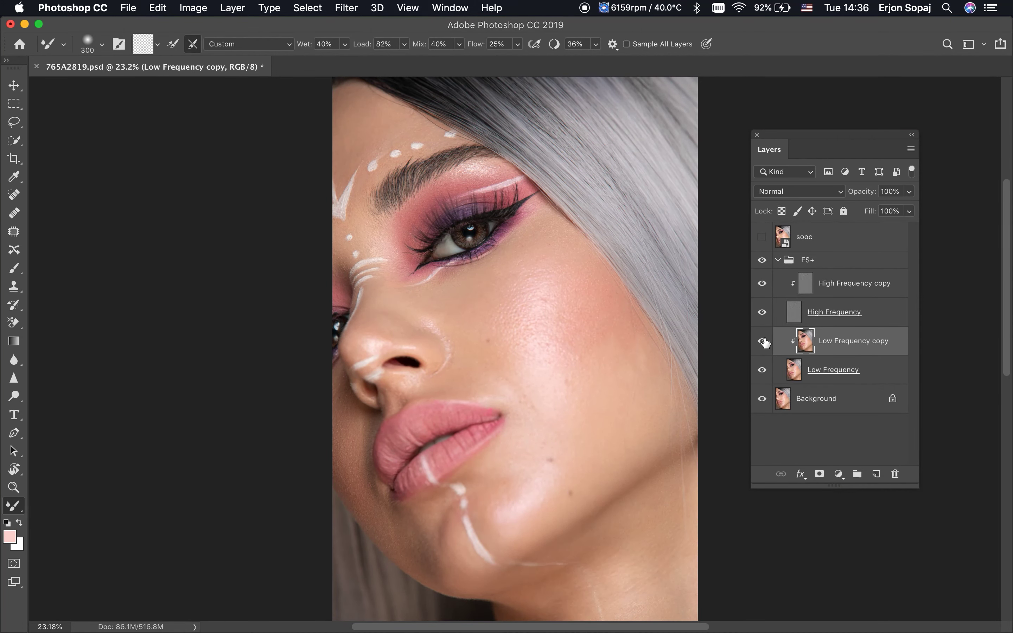
pyautogui.click(762, 341)
pyautogui.click(828, 264)
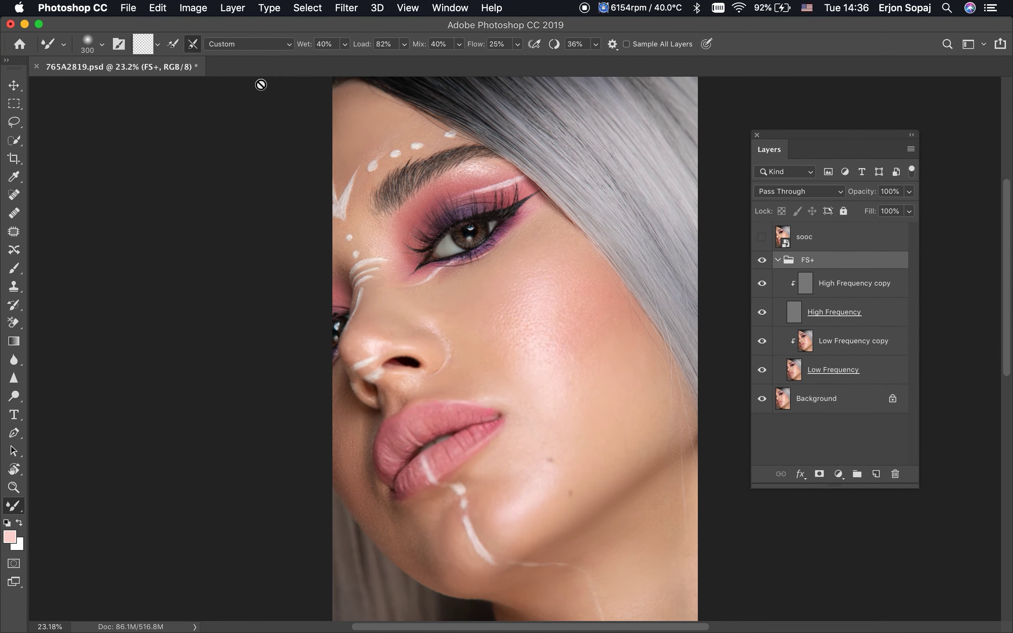
# Run the BW Help Layer action from the Retouching actions.
pyautogui.click(454, 5)
pyautogui.click(460, 112)
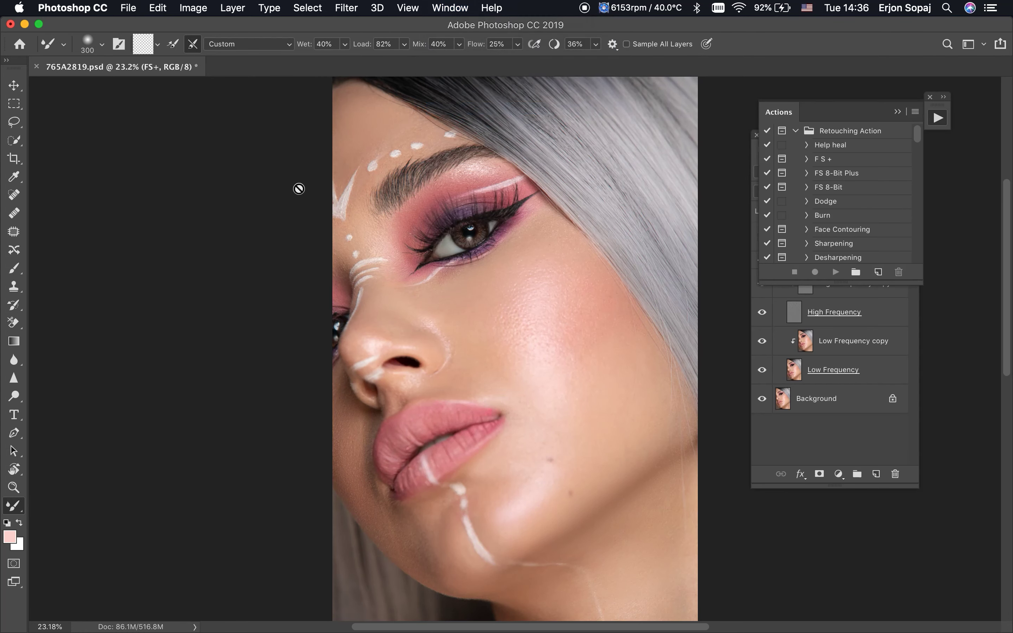
pyautogui.moveTo(789, 116); pyautogui.dragTo(82, 118)
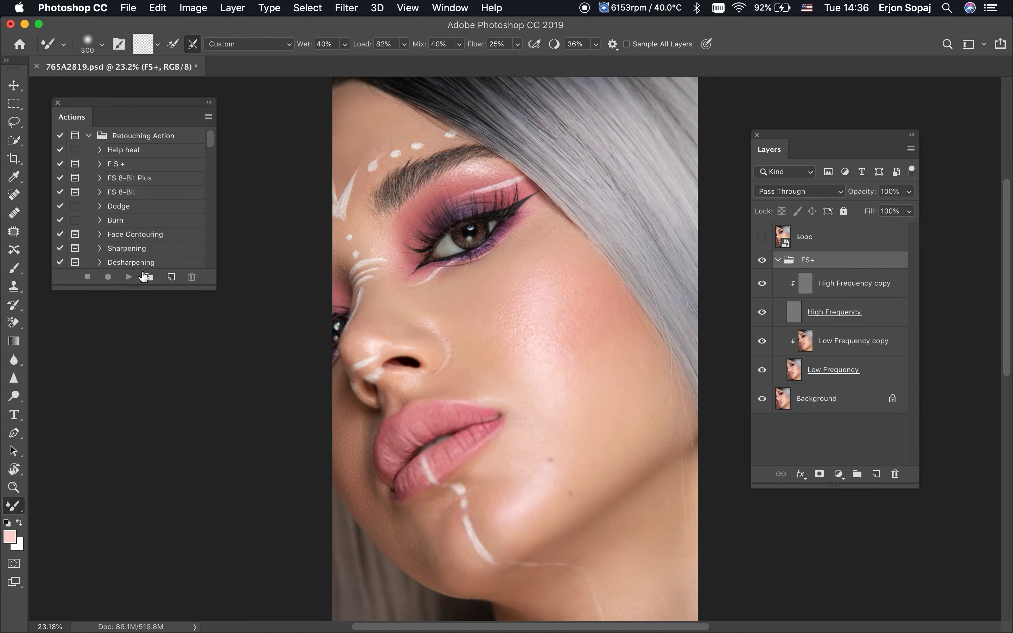
pyautogui.moveTo(138, 284); pyautogui.dragTo(138, 467)
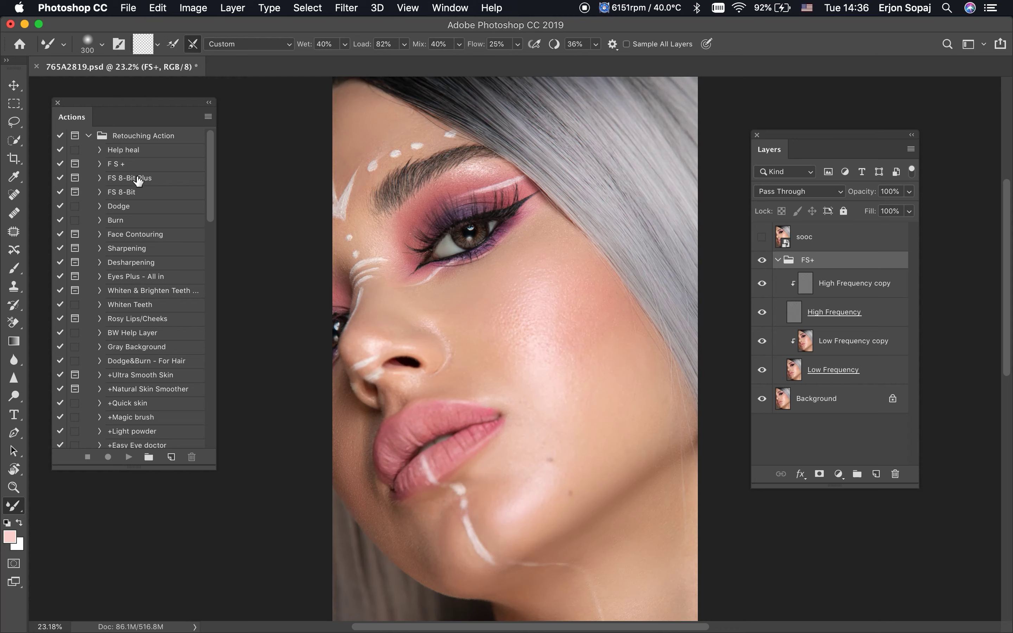
pyautogui.click(146, 337)
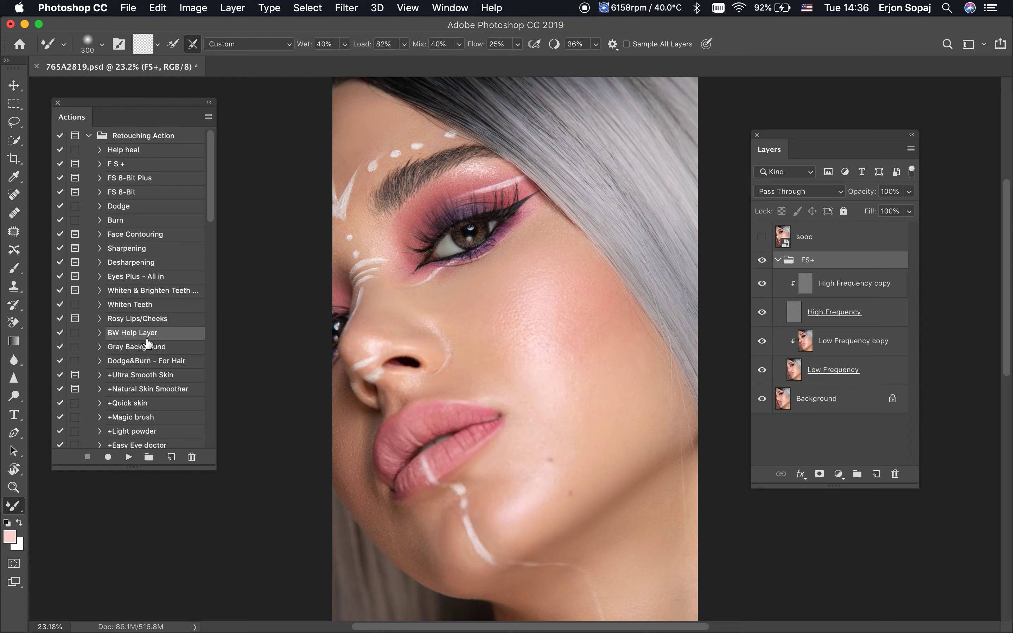
pyautogui.click(127, 461)
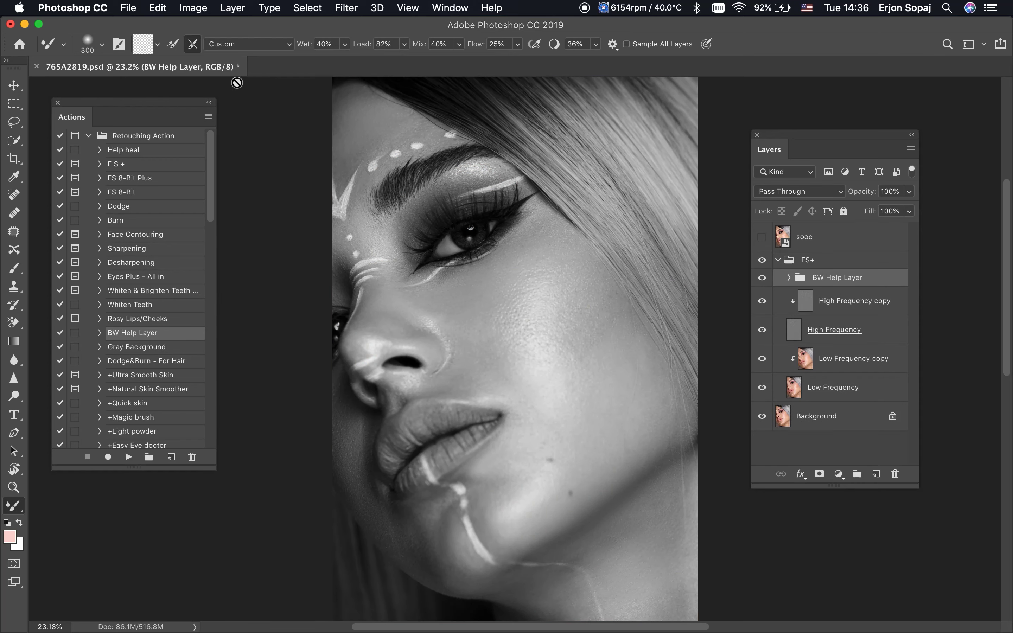
pyautogui.click(209, 102)
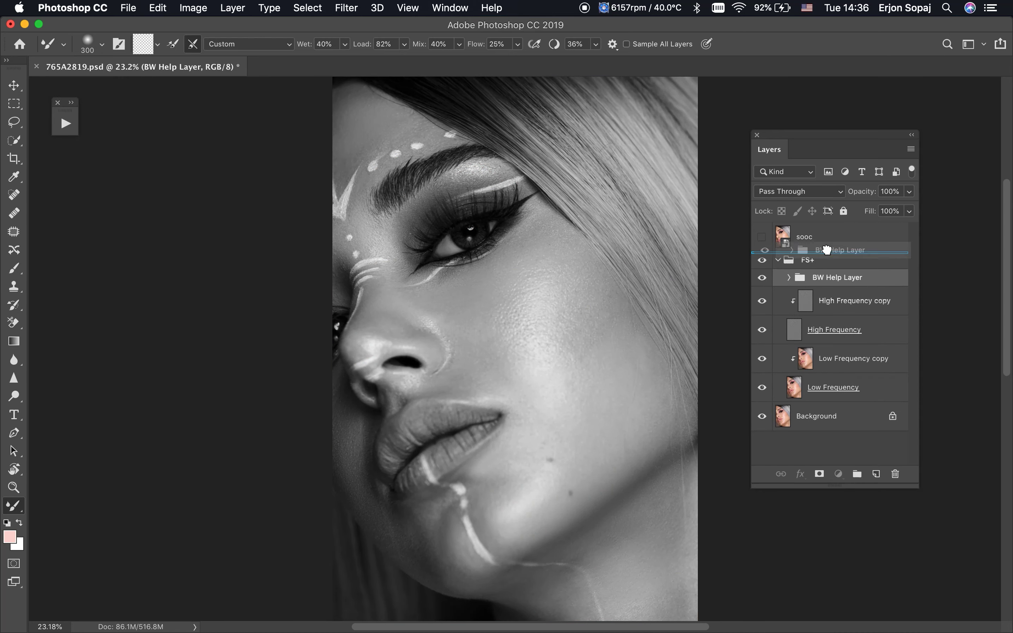
# Move the BW Help Layer group above FS+, hide it, and select Low Frequency copy.
pyautogui.moveTo(808, 284); pyautogui.dragTo(821, 255)
pyautogui.click(761, 260)
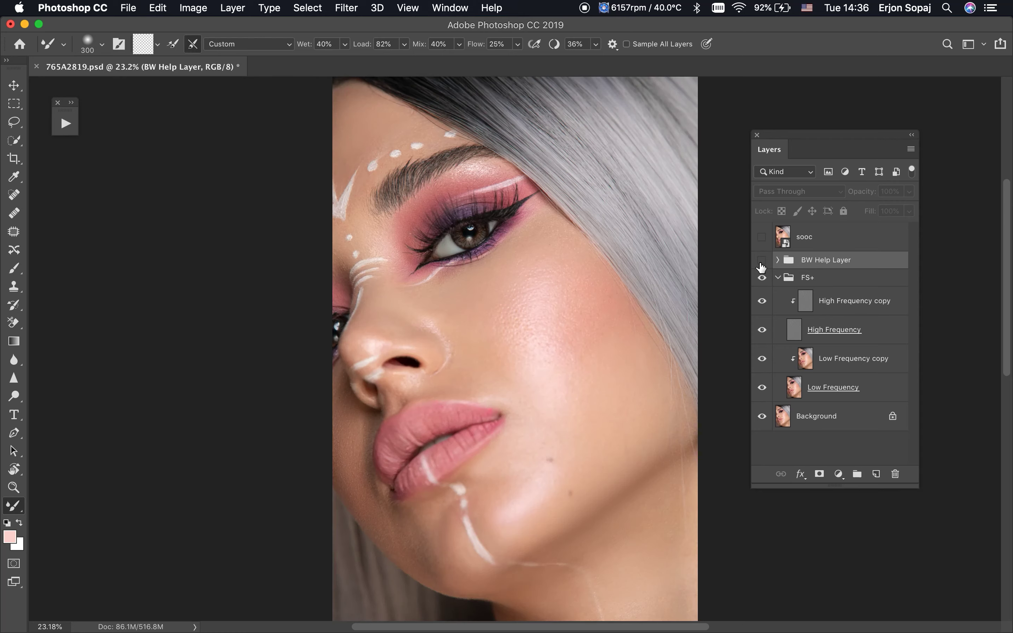
pyautogui.click(795, 359)
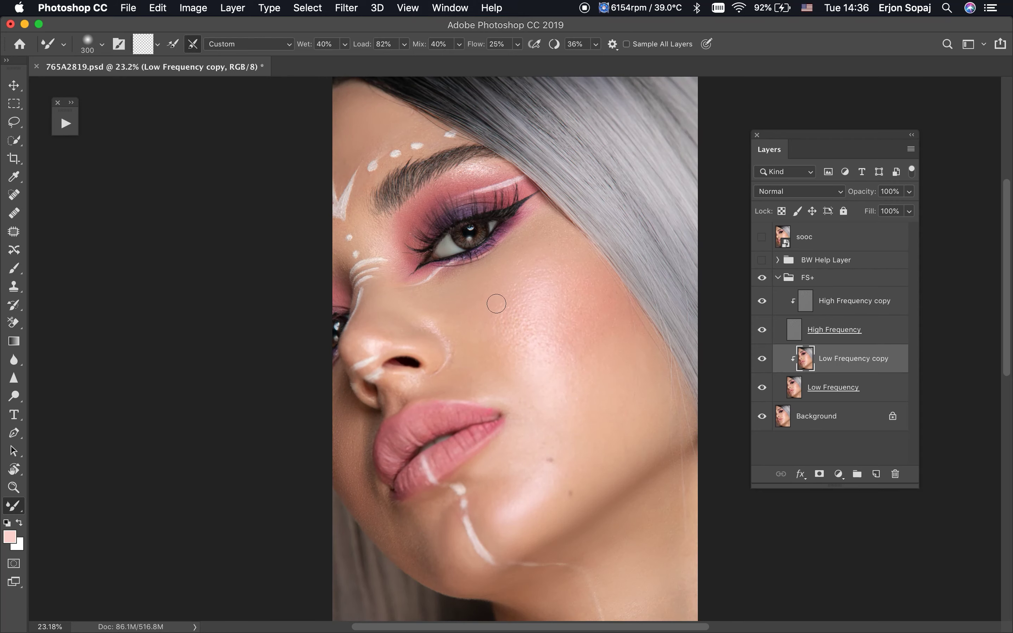
# Zoom in, hide both High Frequency layers, and blend the cheek with a 500 brush.
pyautogui.press('z')
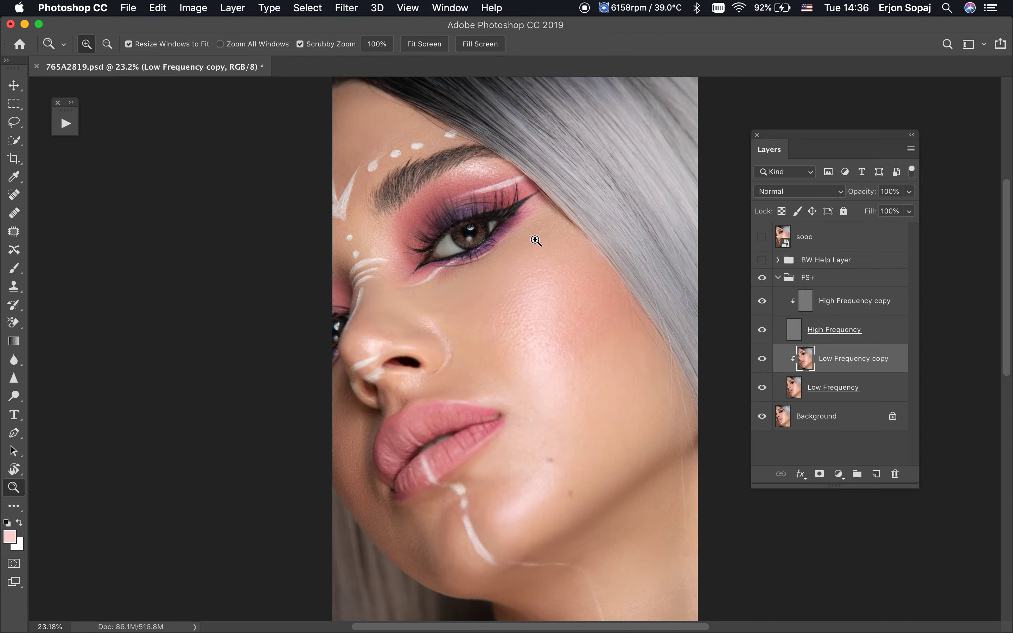
pyautogui.moveTo(535, 240); pyautogui.dragTo(588, 312)
pyautogui.press('b')
pyautogui.moveTo(762, 330); pyautogui.dragTo(763, 306)
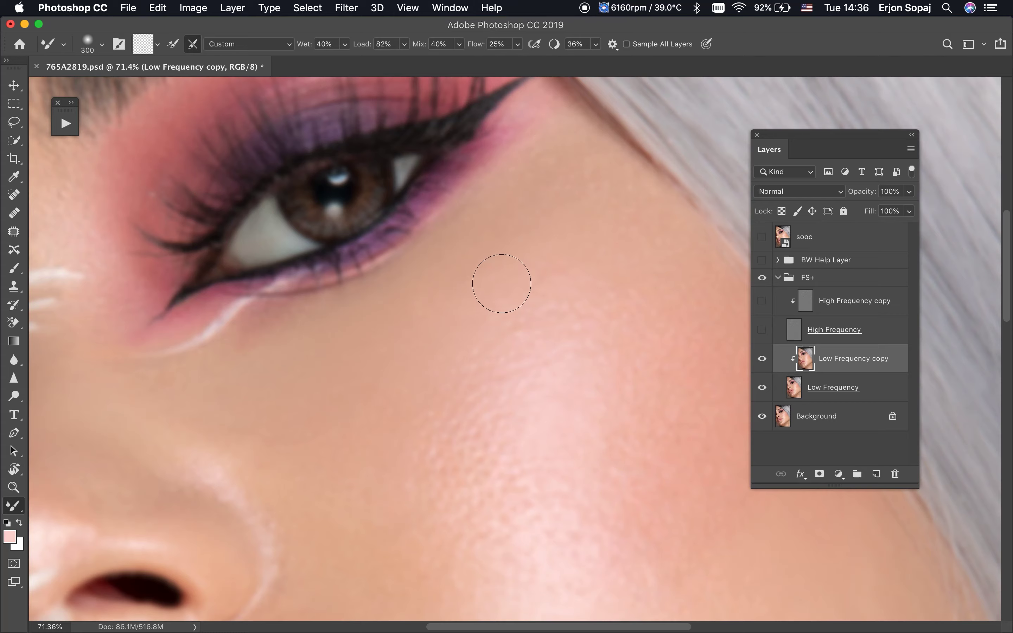
pyautogui.scroll(-5, 470, 414)
pyautogui.press(']')
pyautogui.press(']')
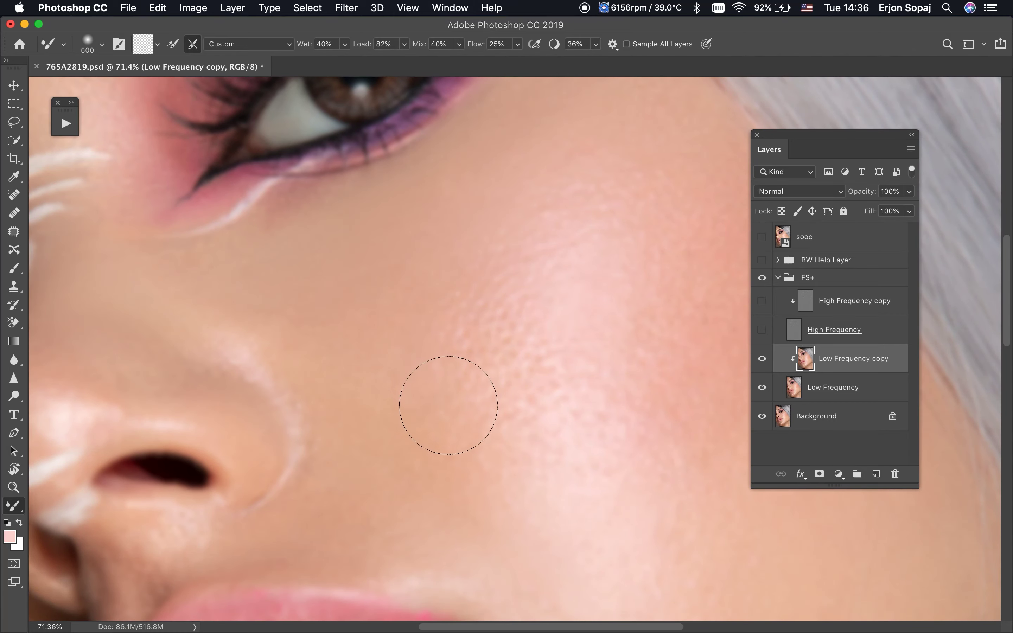
pyautogui.moveTo(448, 405); pyautogui.dragTo(447, 259)
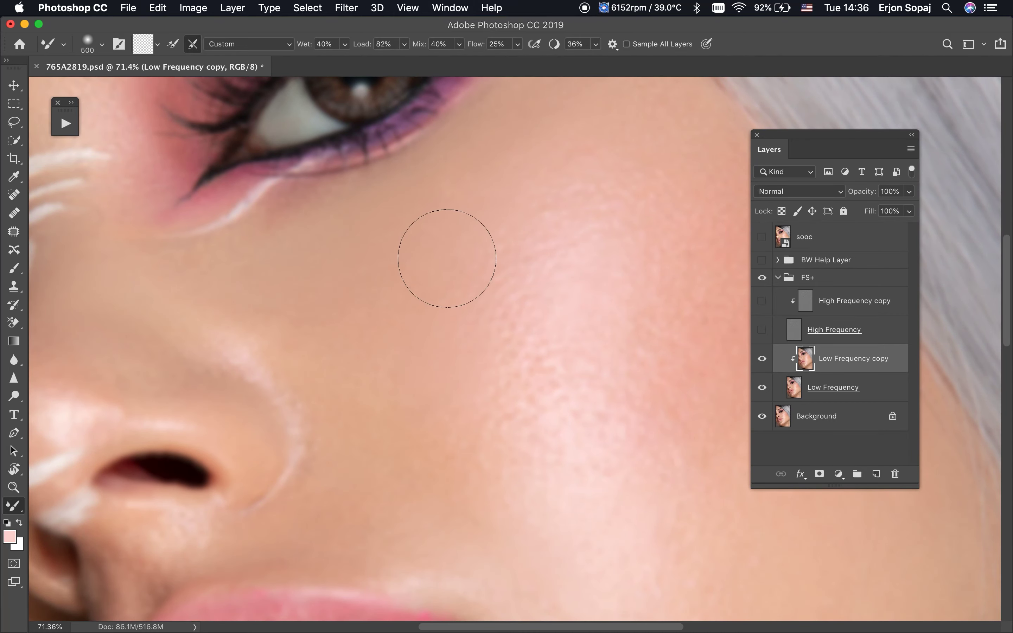
# Compare texture, then blend around the mouth with the brush sized 200–250.
pyautogui.hscroll(5, 419, 276)
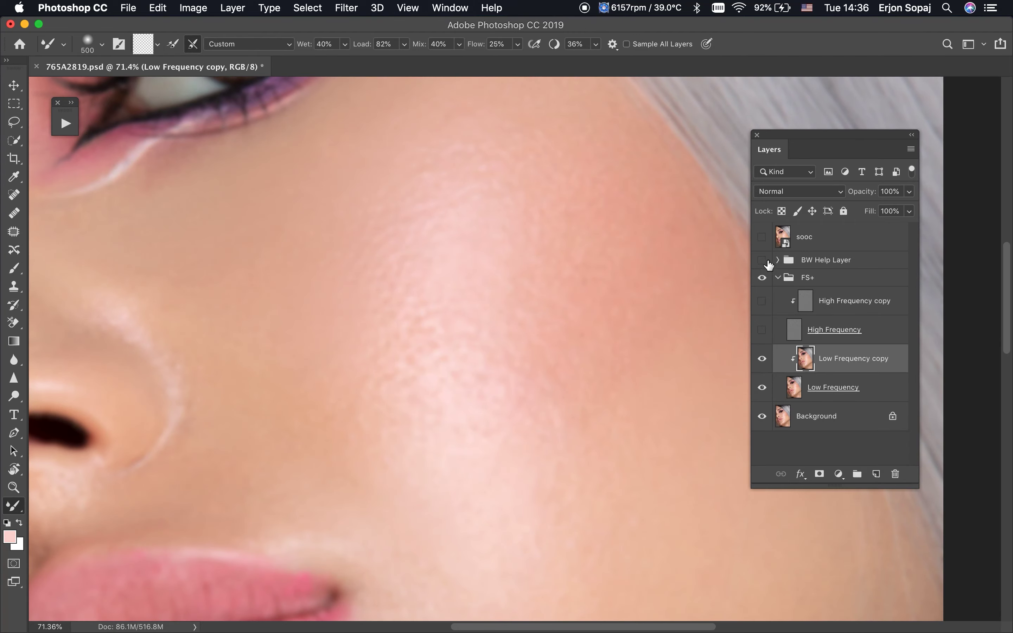
pyautogui.click(761, 278)
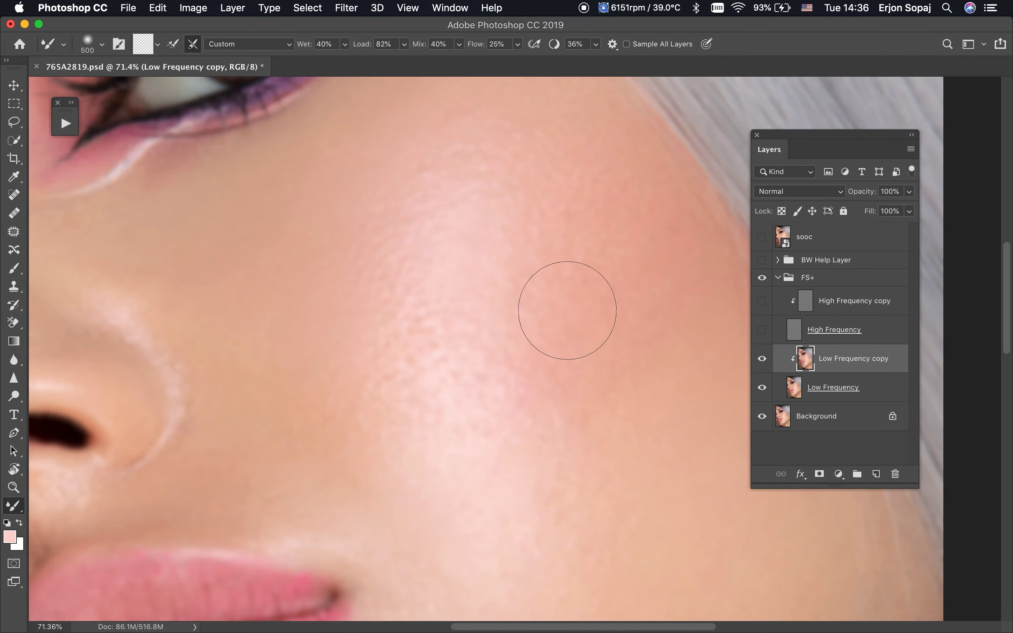
pyautogui.scroll(-5, 574, 309)
pyautogui.scroll(-10, 553, 375)
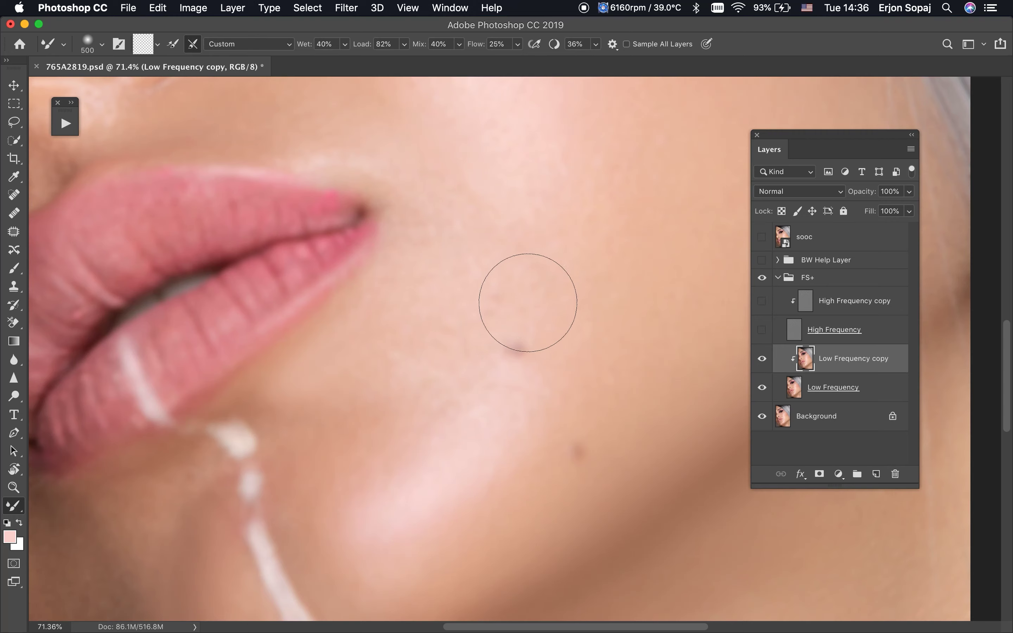
pyautogui.press('[')
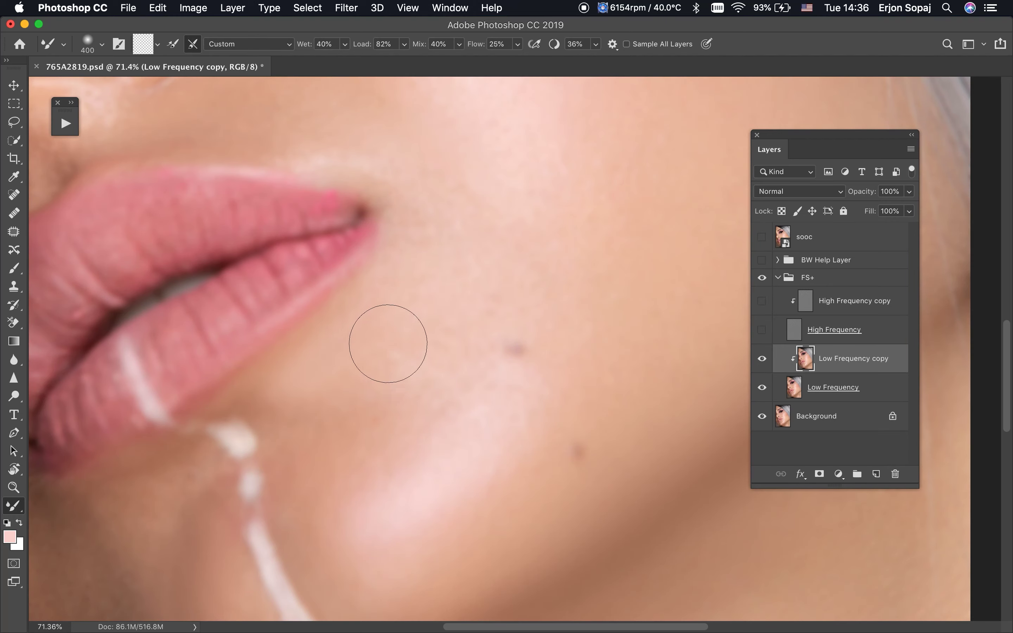
pyautogui.press('[')
pyautogui.press('[')
pyautogui.press('[')
pyautogui.moveTo(343, 293); pyautogui.dragTo(577, 348)
pyautogui.press('[')
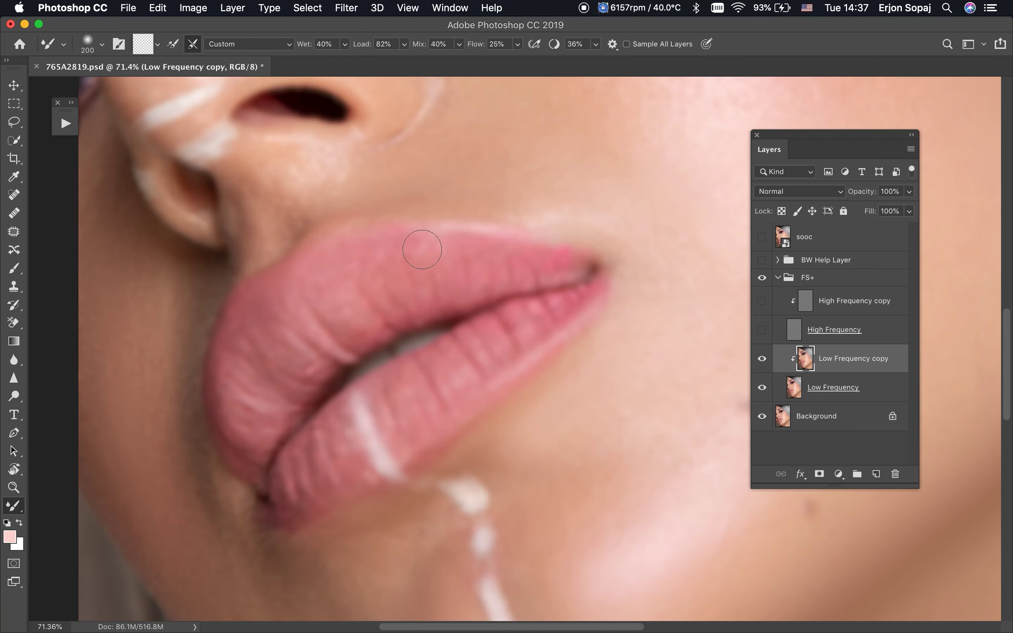
pyautogui.press(']')
pyautogui.press(']')
pyautogui.press('[')
pyautogui.press(']')
# Blend the nose and neighbouring cheek, enlarging the brush to 300.
pyautogui.moveTo(534, 292); pyautogui.dragTo(550, 407)
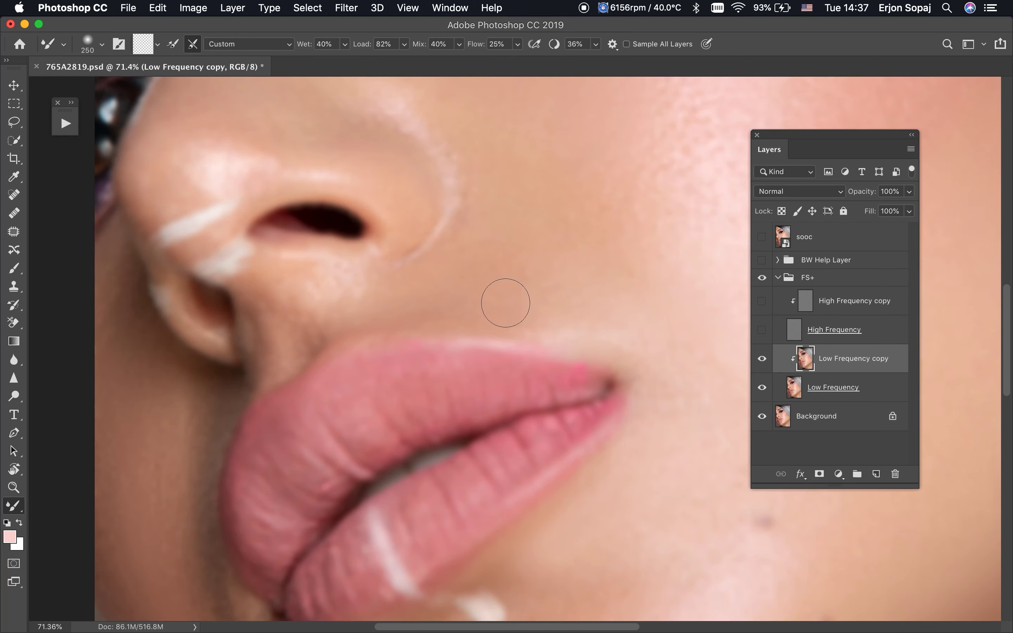
pyautogui.moveTo(645, 347); pyautogui.dragTo(563, 417)
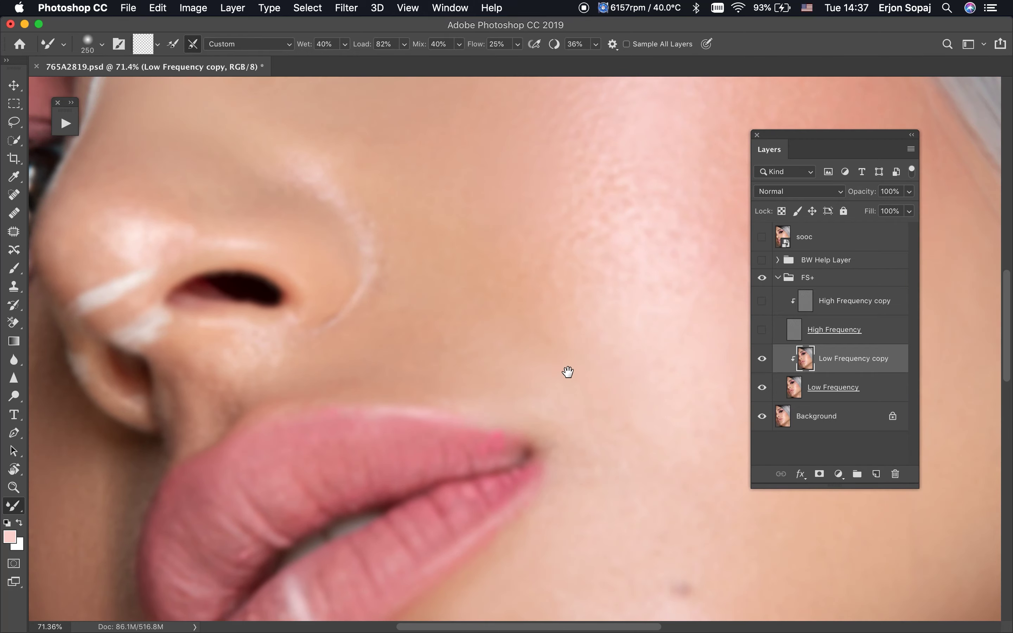
pyautogui.moveTo(485, 318); pyautogui.dragTo(561, 411)
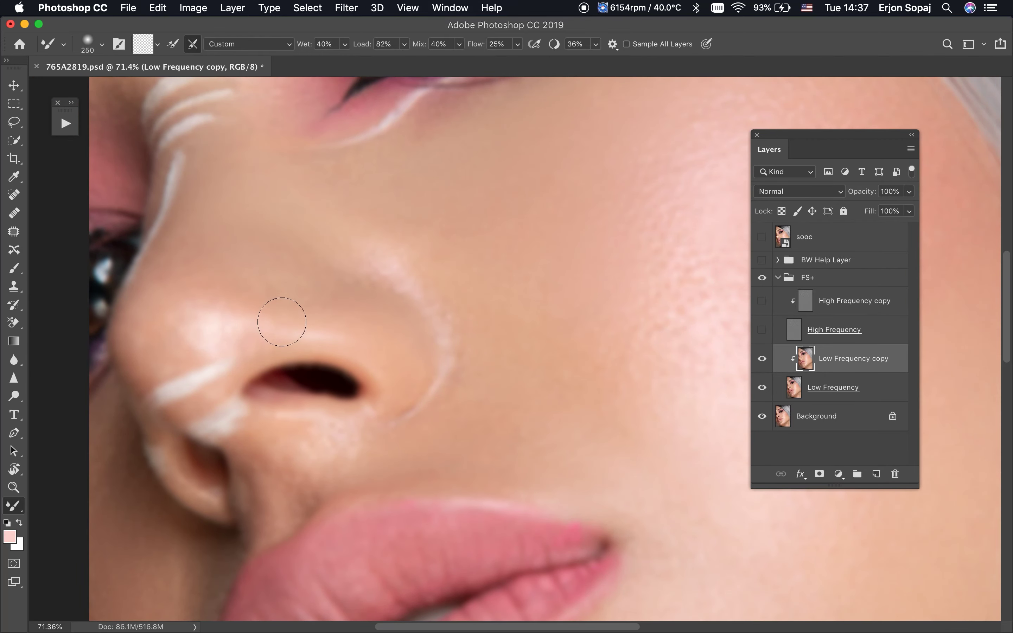
pyautogui.scroll(5, 282, 316)
pyautogui.scroll(3, 293, 312)
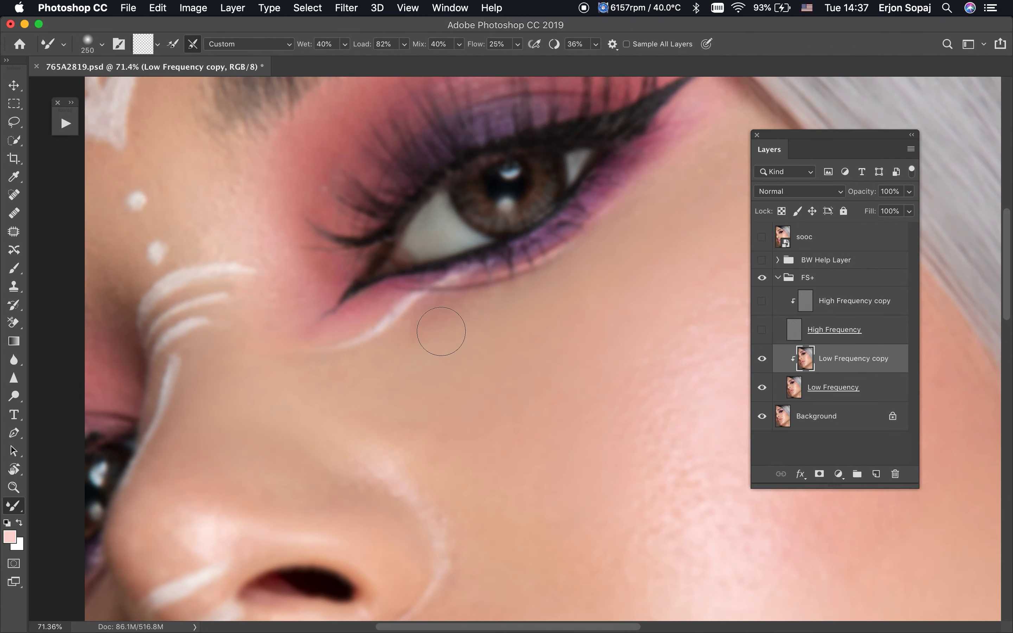
pyautogui.scroll(1, 536, 294)
pyautogui.press(']')
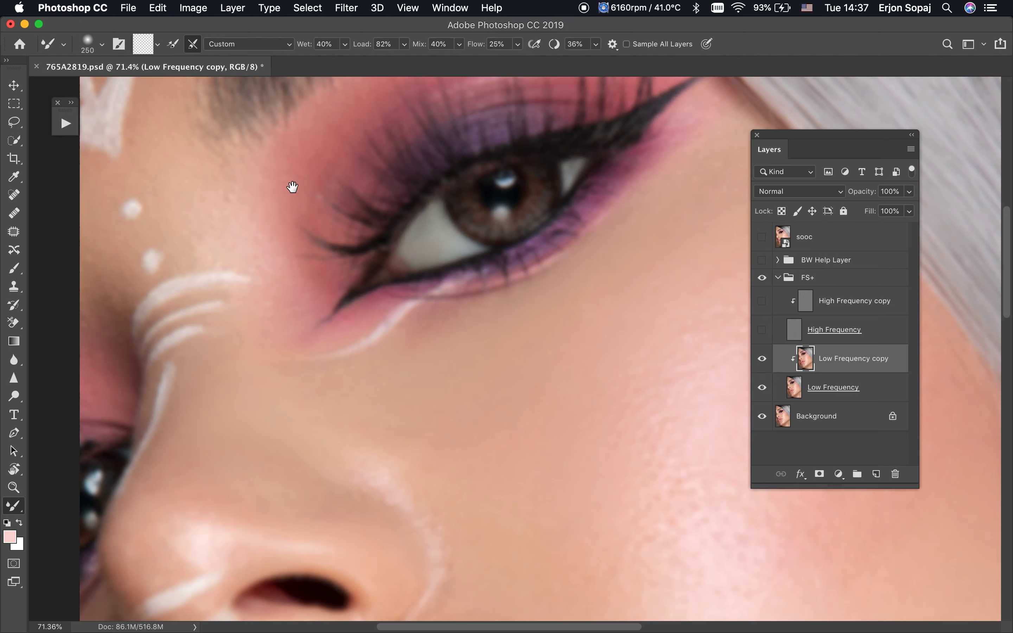
pyautogui.scroll(3, 295, 251)
# Blend the under-eye and brow with a 150 brush, toggling a High Frequency layer to compare.
pyautogui.press('j')
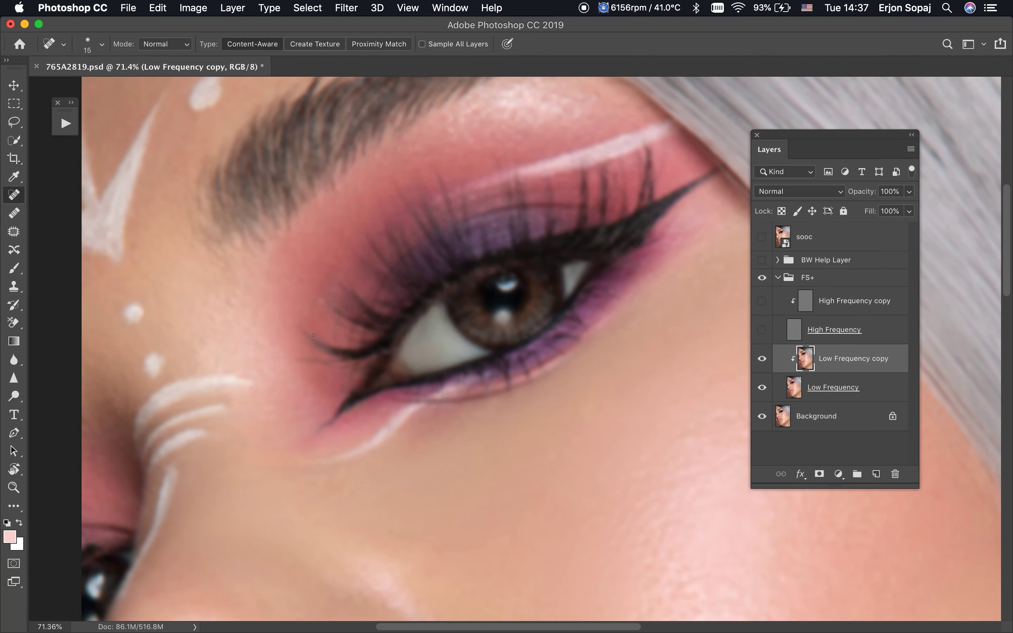
pyautogui.press('b')
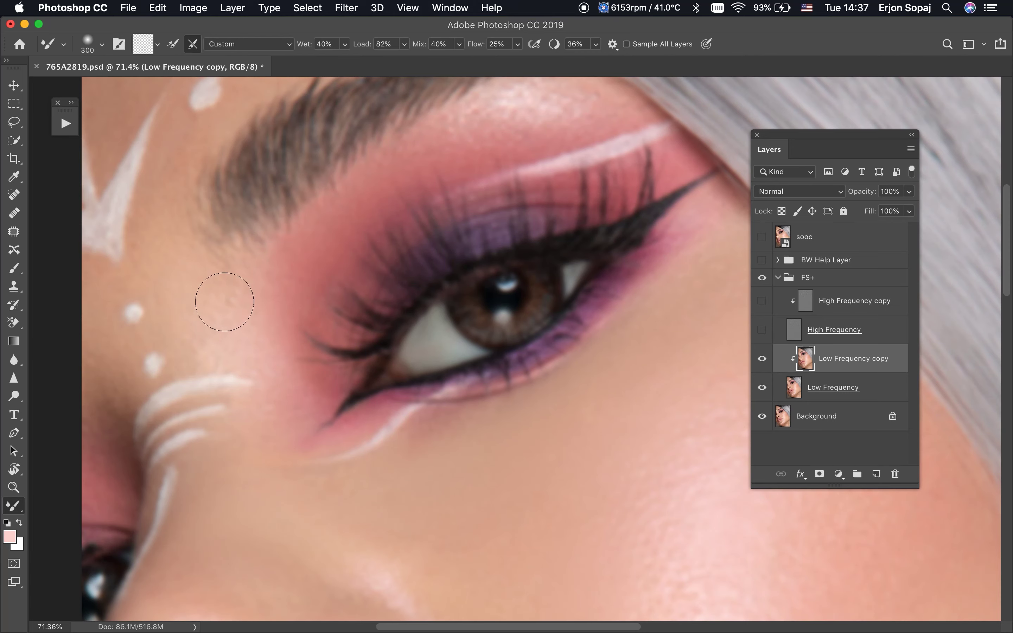
pyautogui.moveTo(193, 226); pyautogui.dragTo(233, 348)
pyautogui.press('[')
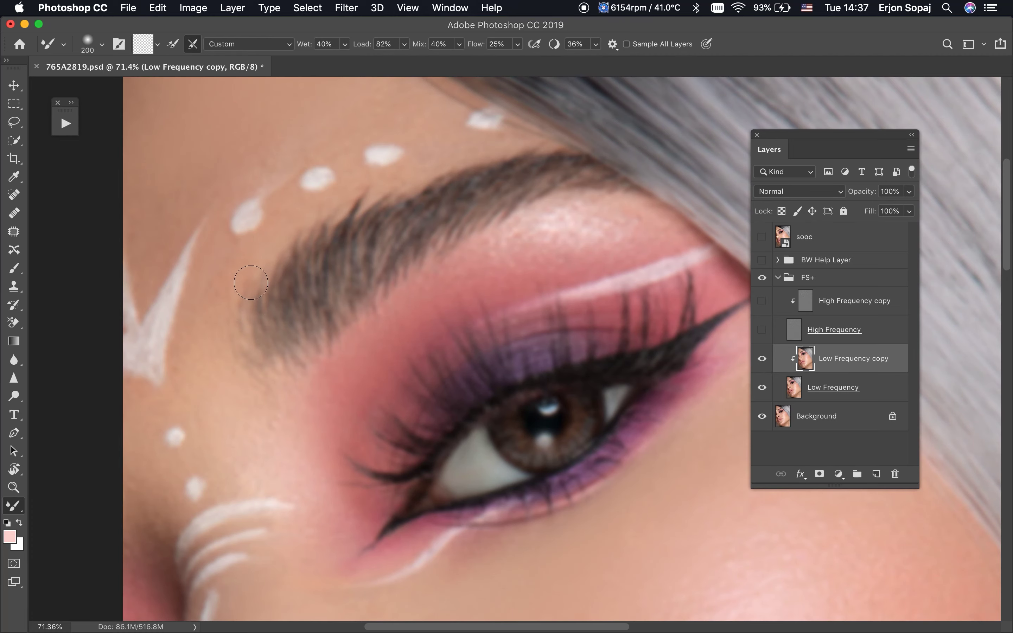
pyautogui.scroll(3, 644, 253)
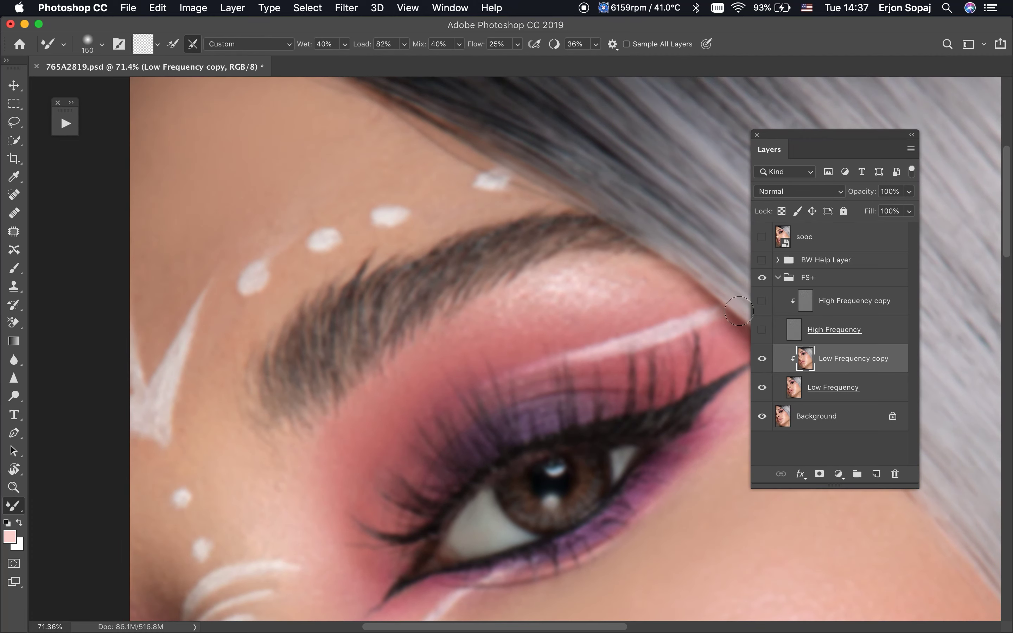
pyautogui.click(761, 295)
# At 100% zoom, clone clean skin over the forehead near the dots.
pyautogui.press(']')
pyautogui.hotkey('ctrl', '1')
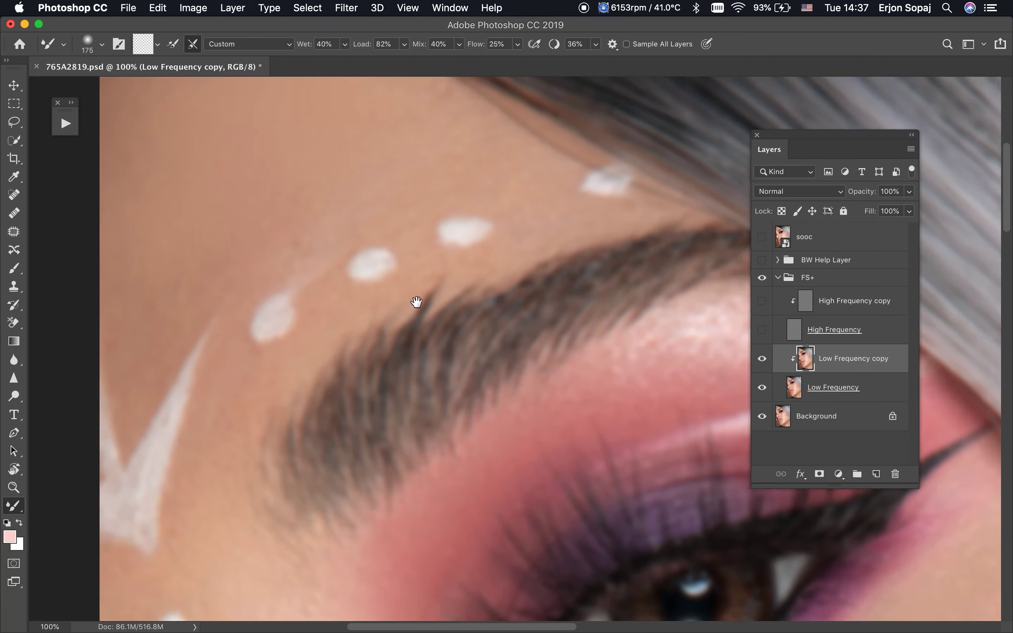
pyautogui.press('s')
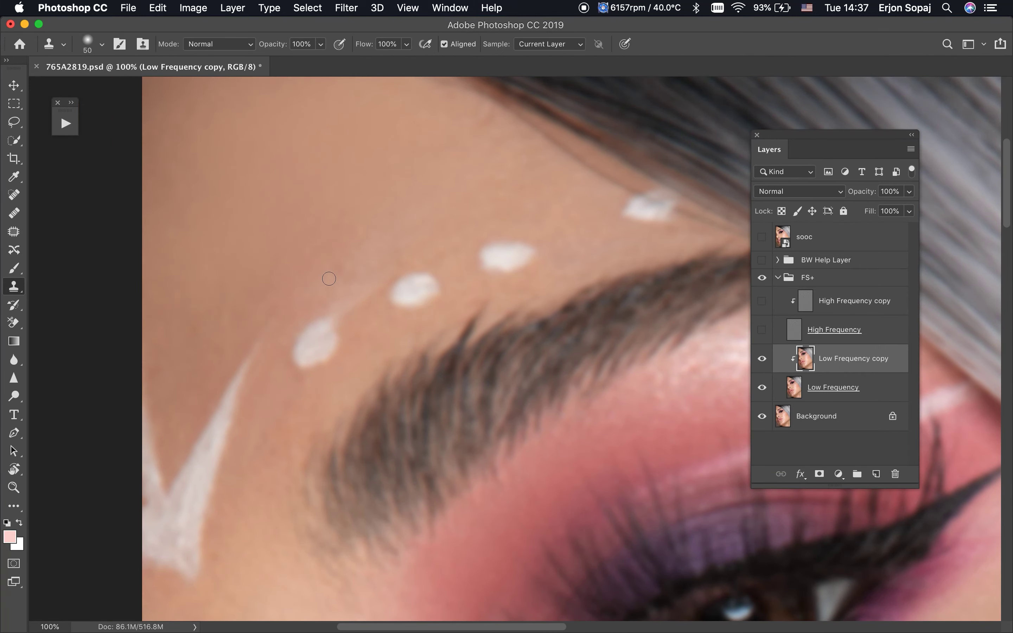
pyautogui.moveTo(328, 301)
pyautogui.mouseDown()
pyautogui.moveTo(340, 305)
pyautogui.moveTo(346, 278)
pyautogui.moveTo(328, 309)
pyautogui.mouseUp()
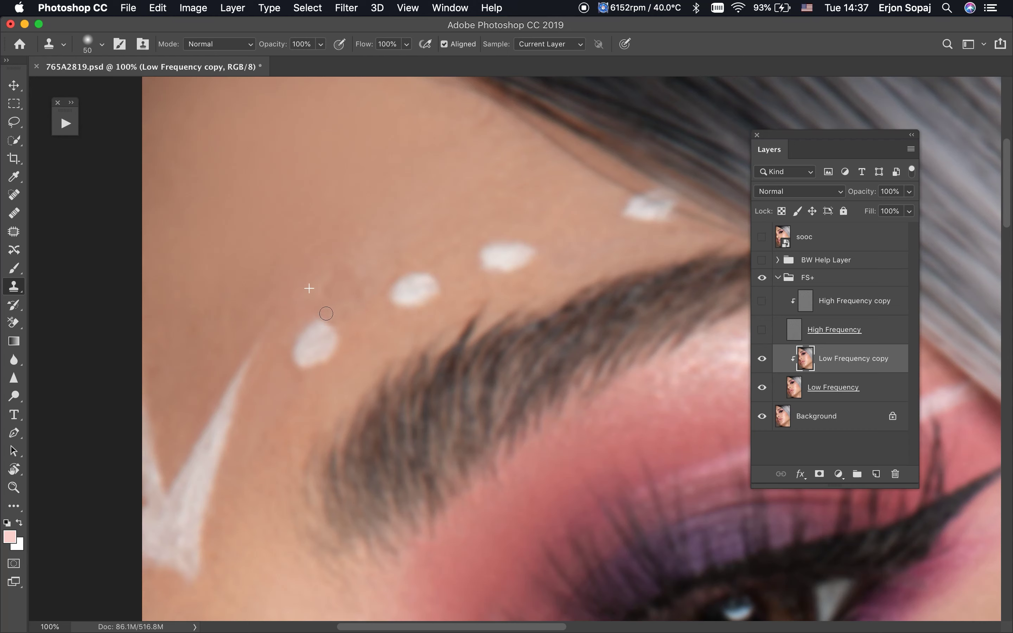
# At 66.7%, patch a forehead area near the hairline, then return to a slightly smaller blending brush.
pyautogui.press('b')
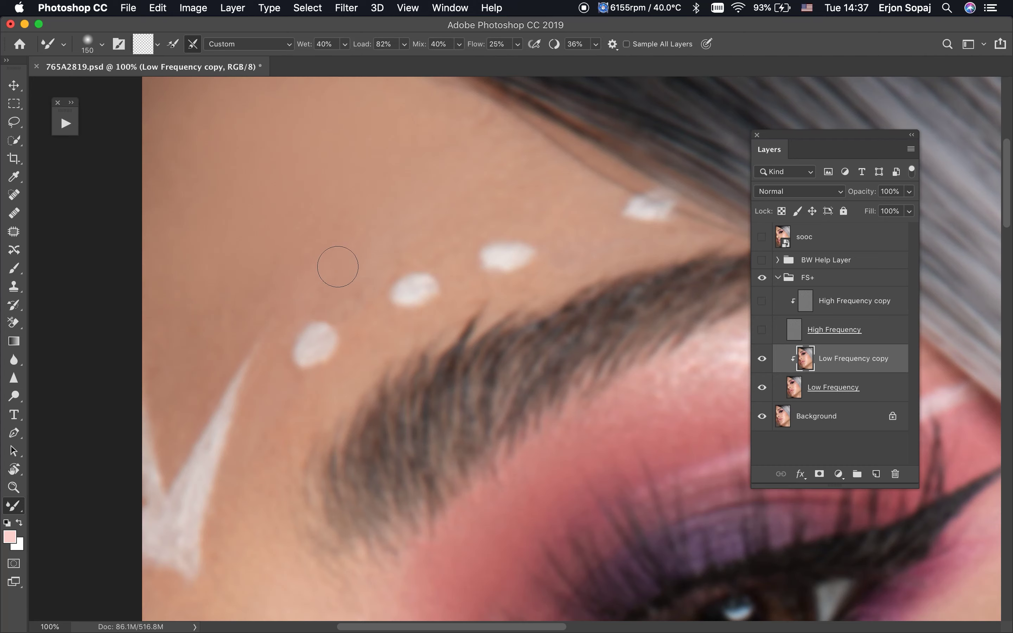
pyautogui.press(']')
pyautogui.press('super+minus')
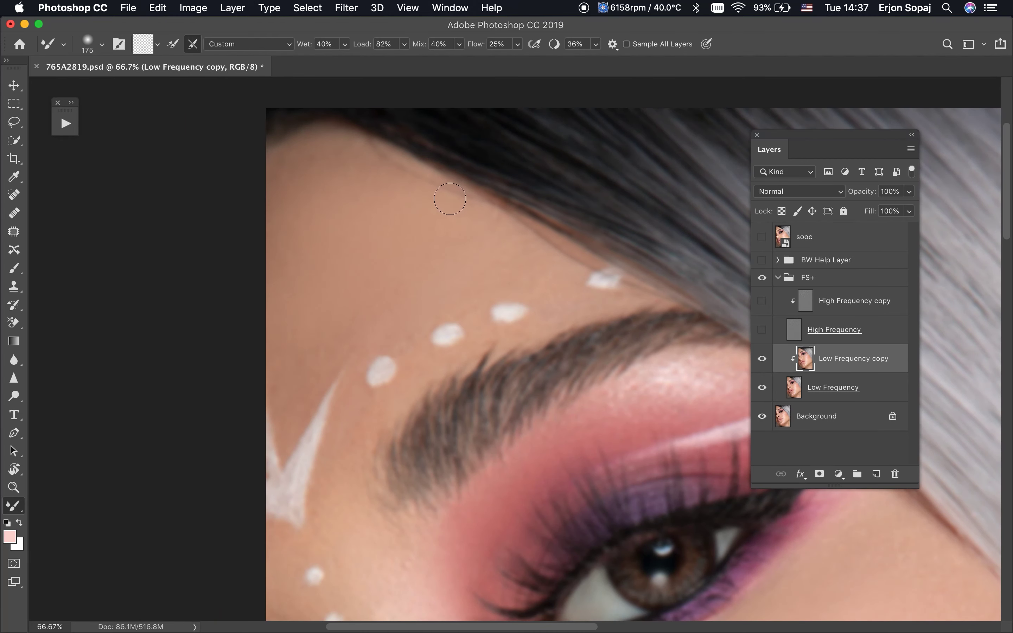
pyautogui.press(']')
pyautogui.press(']')
pyautogui.press('j')
pyautogui.moveTo(382, 149)
pyautogui.mouseDown()
pyautogui.moveTo(462, 202)
pyautogui.moveTo(443, 187)
pyautogui.mouseUp()
pyautogui.hotkey('ctrl', 'd')
pyautogui.press('b')
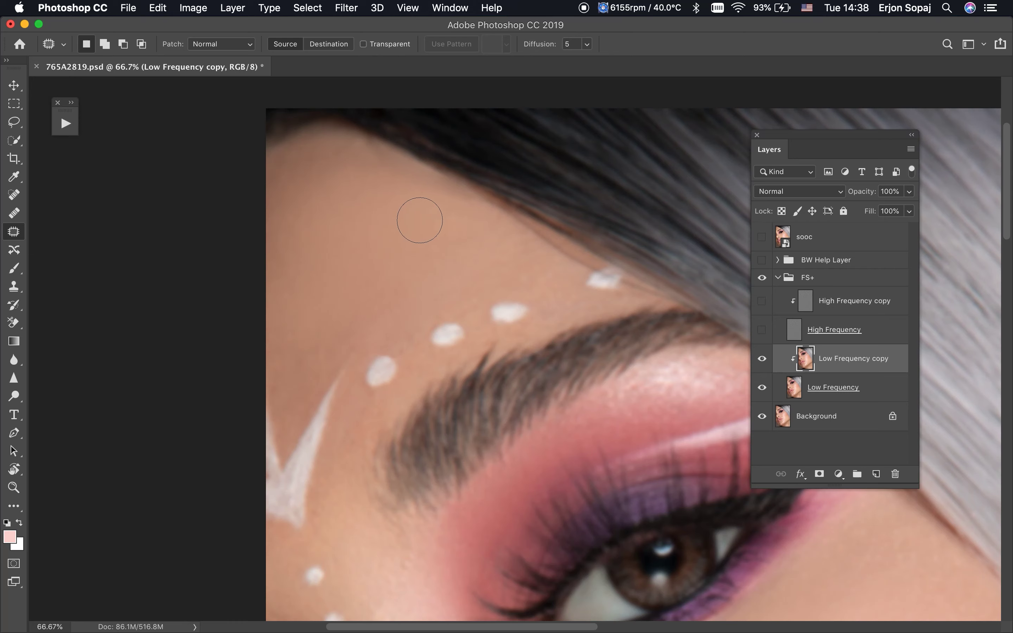
pyautogui.press('b')
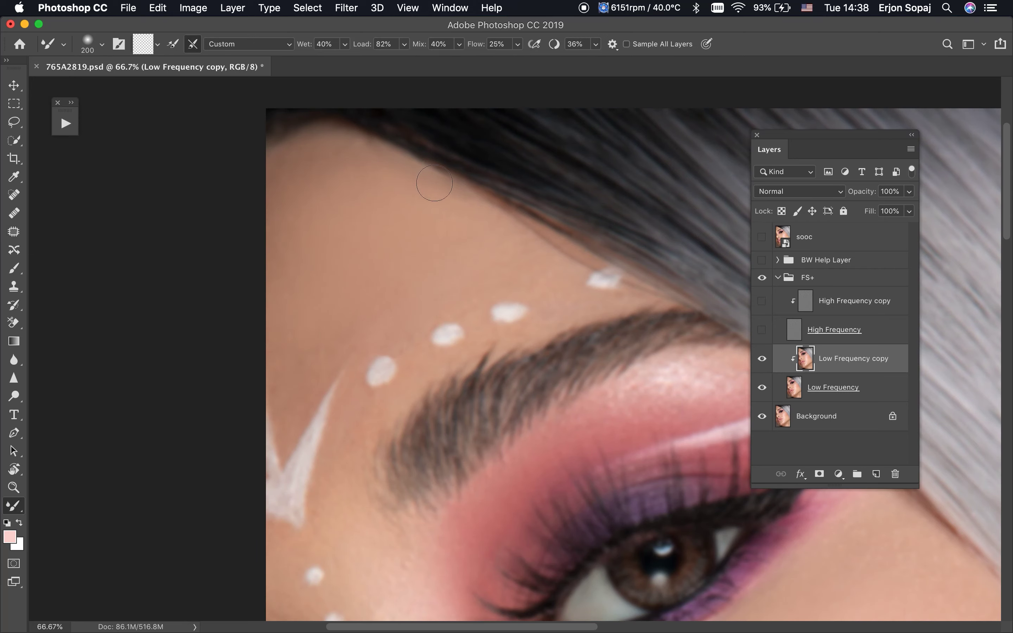
pyautogui.press('[')
# Show and select the High Frequency copy layer, zoomed in on the forehead hairline.
pyautogui.click(762, 300)
pyautogui.click(854, 301)
pyautogui.press('z')
pyautogui.click(475, 207)
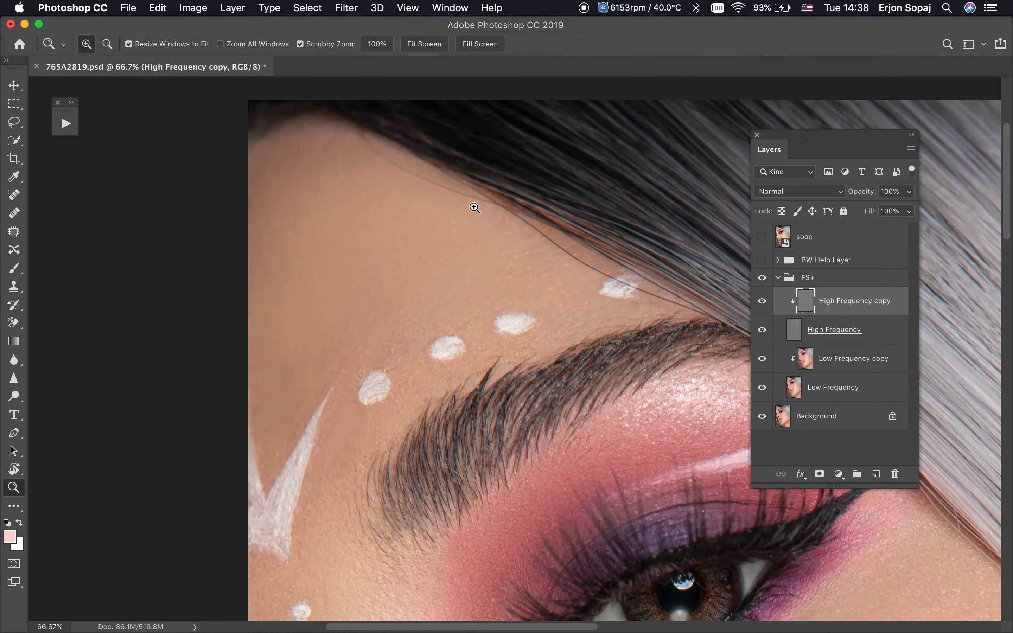
pyautogui.moveTo(475, 207)
pyautogui.mouseDown()
pyautogui.moveTo(500, 246)
pyautogui.moveTo(389, 210)
pyautogui.moveTo(317, 160)
pyautogui.moveTo(302, 133)
pyautogui.mouseUp()
# Patch the hairline and spot-heal the stray hair with a 25 brush, then zoom back out.
pyautogui.press('j')
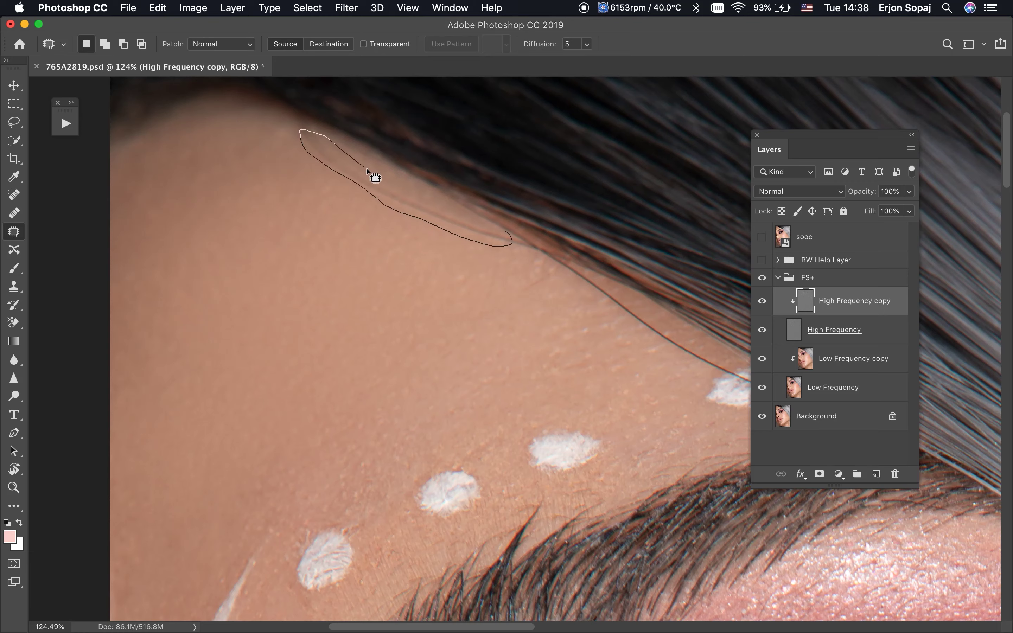
pyautogui.moveTo(373, 171); pyautogui.dragTo(517, 296)
pyautogui.hotkey('ctrl', 'd')
pyautogui.press('j')
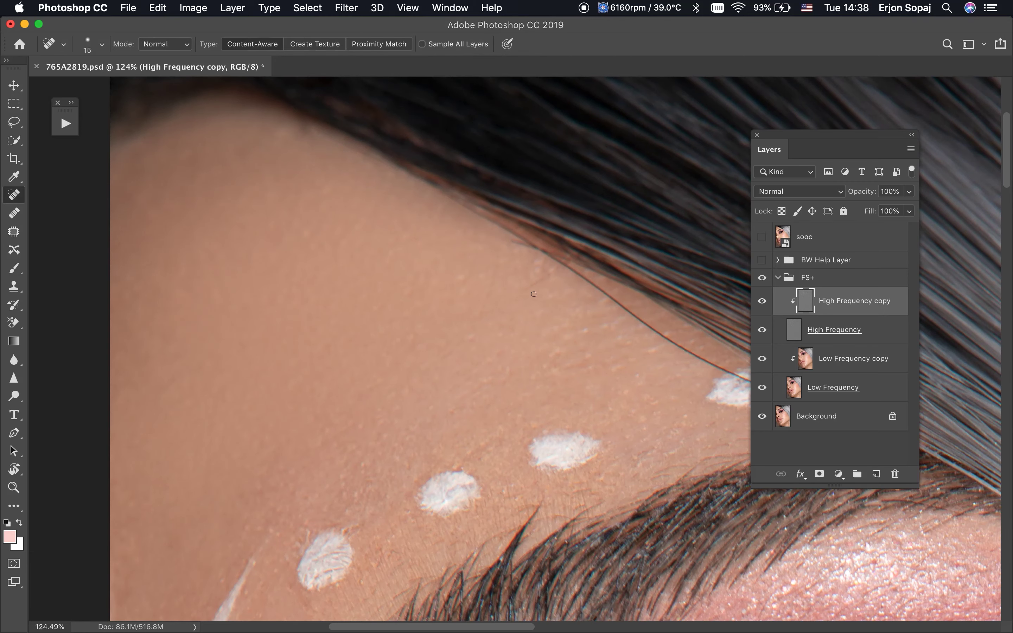
pyautogui.press(']')
pyautogui.moveTo(530, 288); pyautogui.dragTo(583, 252)
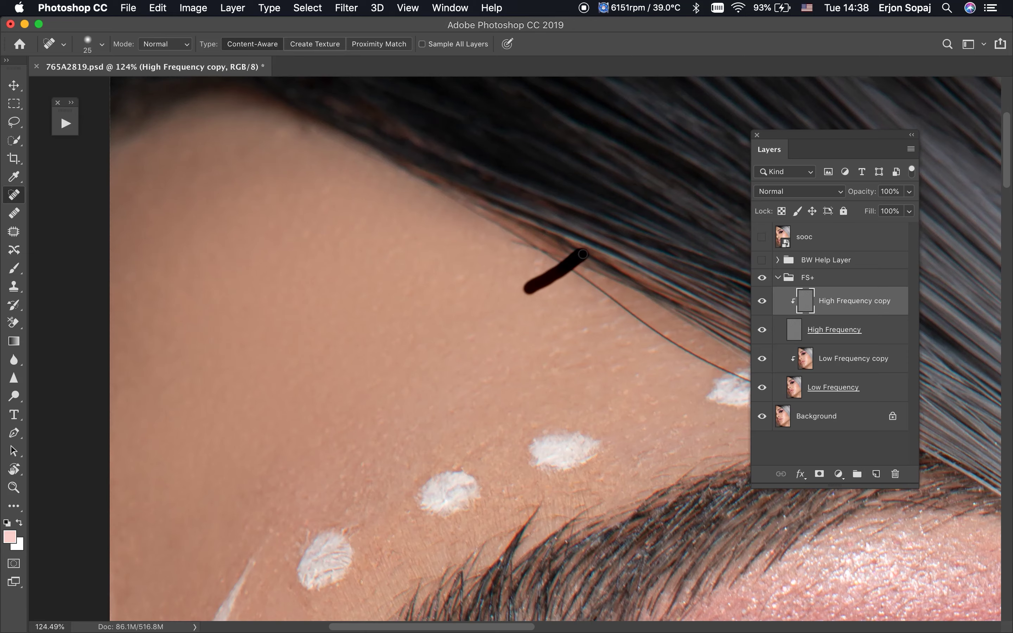
pyautogui.hscroll(5, 572, 350)
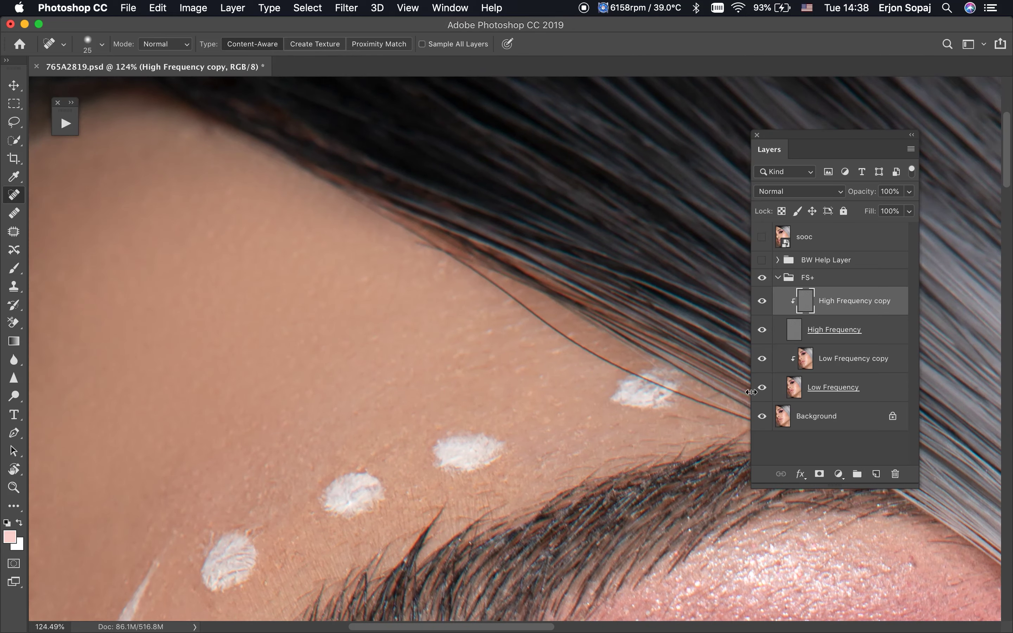
pyautogui.press('super+minus')
pyautogui.press('super+minus')
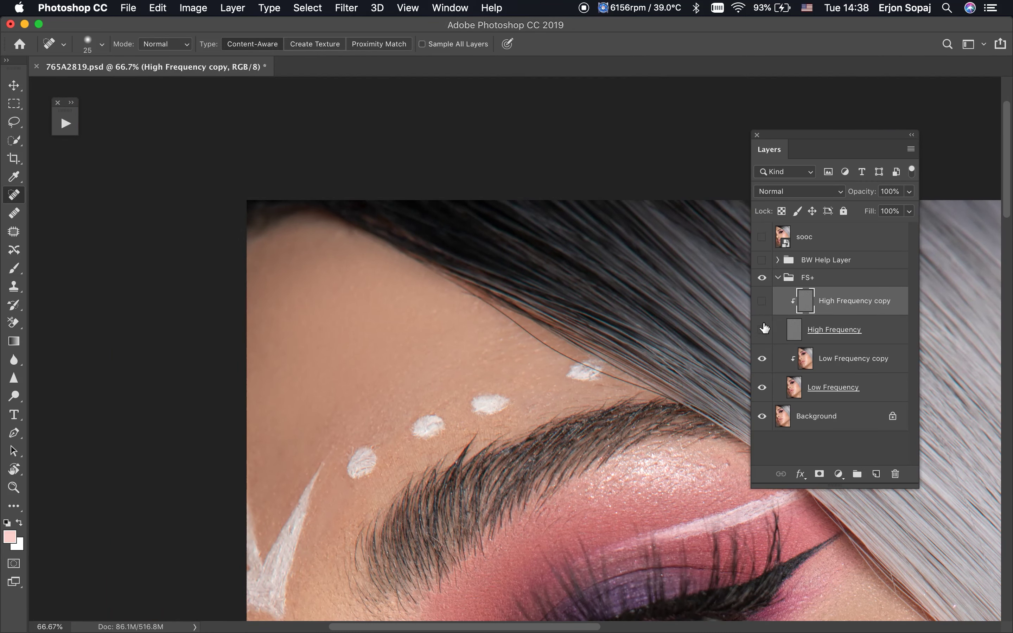
# Hide High Frequency, zoom to the hairline, and spot-heal the blurred skin near the top white dot.
pyautogui.click(762, 329)
pyautogui.hotkey('alt', '[')
pyautogui.moveTo(631, 390); pyautogui.dragTo(667, 407)
pyautogui.hotkey('alt', '[')
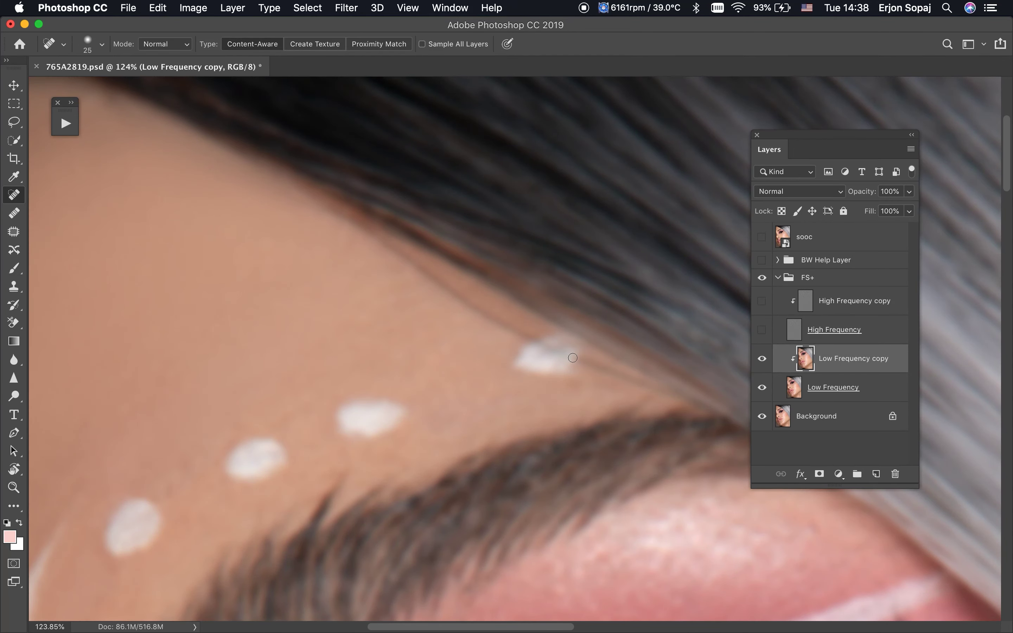
pyautogui.moveTo(685, 397); pyautogui.dragTo(570, 353)
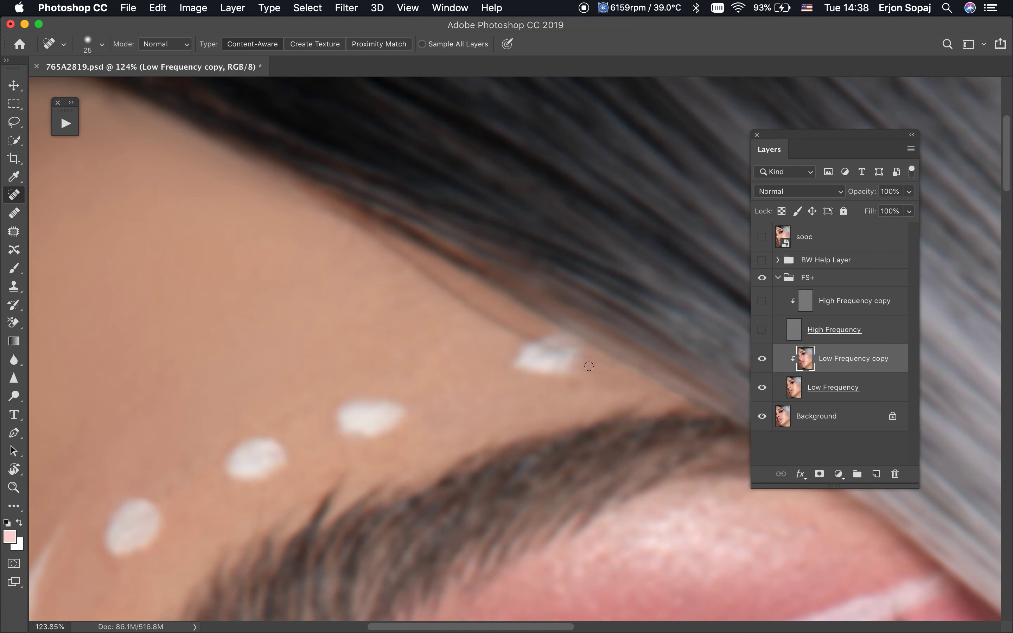
# Pick a grey-pink skin tone, then heal the blurred hairline edge and small forehead spots.
pyautogui.press('b')
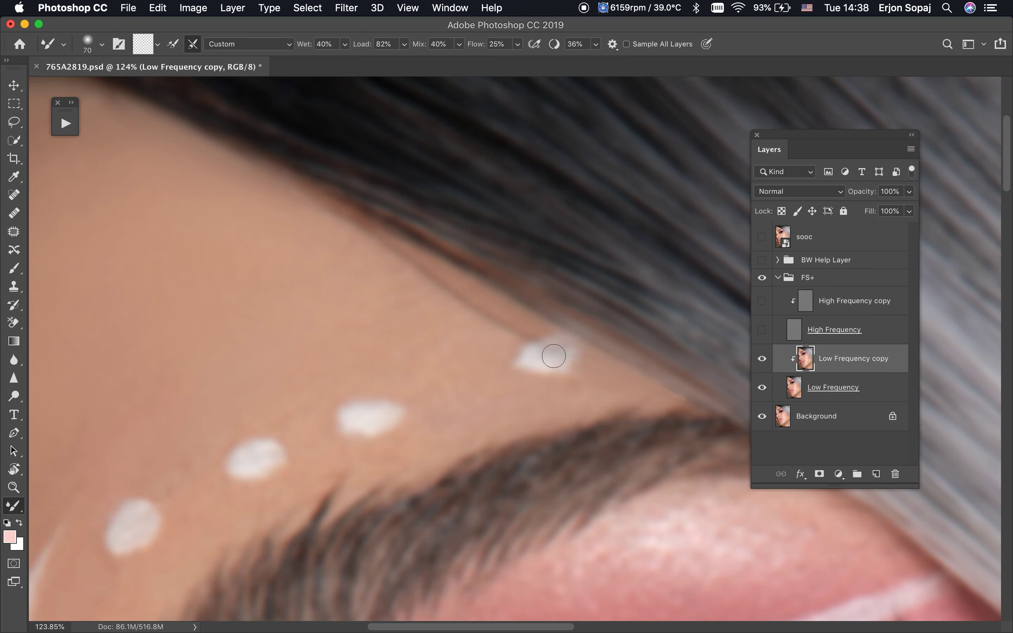
pyautogui.keyDown('alt'); pyautogui.click(552, 356); pyautogui.keyUp('alt')
pyautogui.hotkey('shift', 'b')
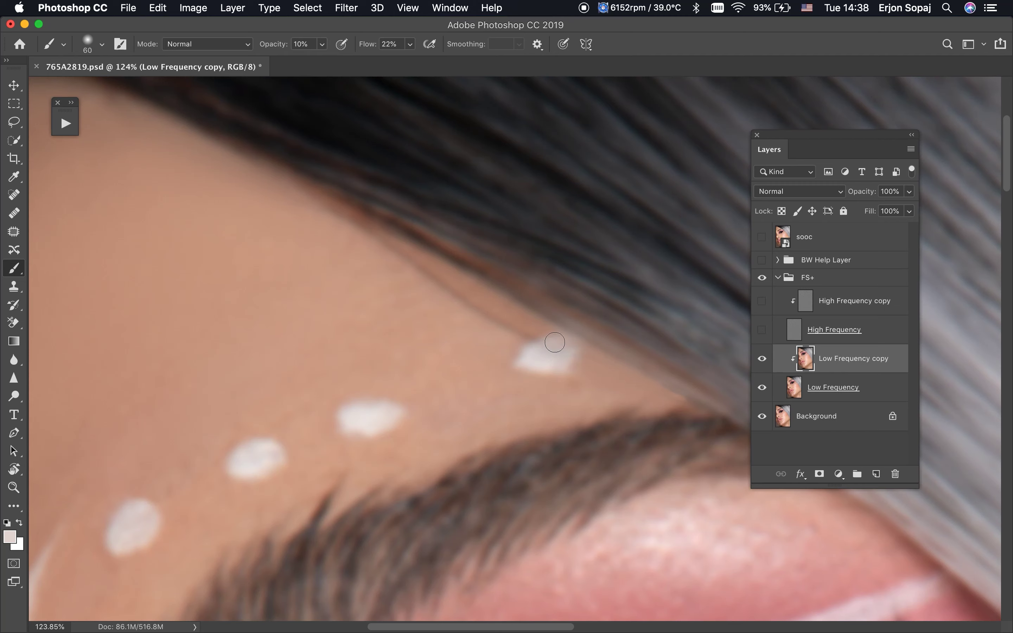
pyautogui.press('j')
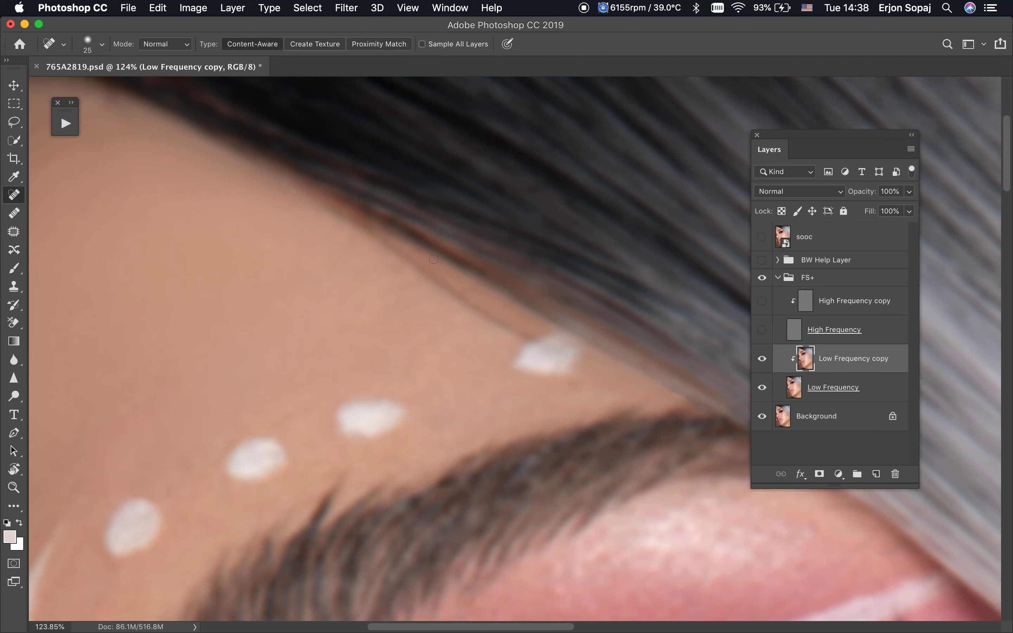
pyautogui.moveTo(430, 275); pyautogui.dragTo(544, 348)
pyautogui.moveTo(471, 305); pyautogui.dragTo(447, 283)
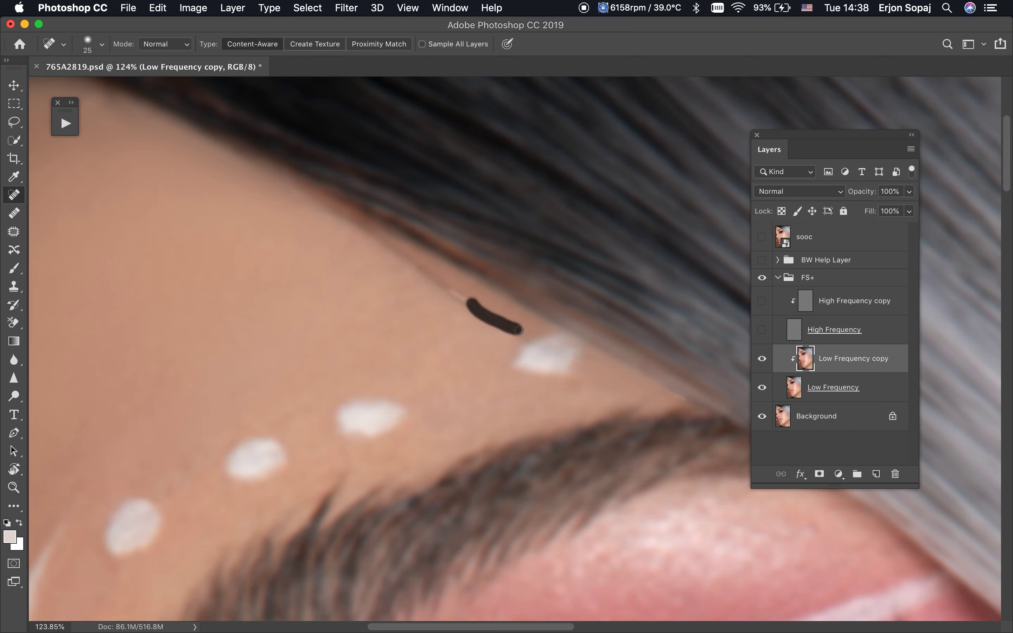
pyautogui.click(431, 279)
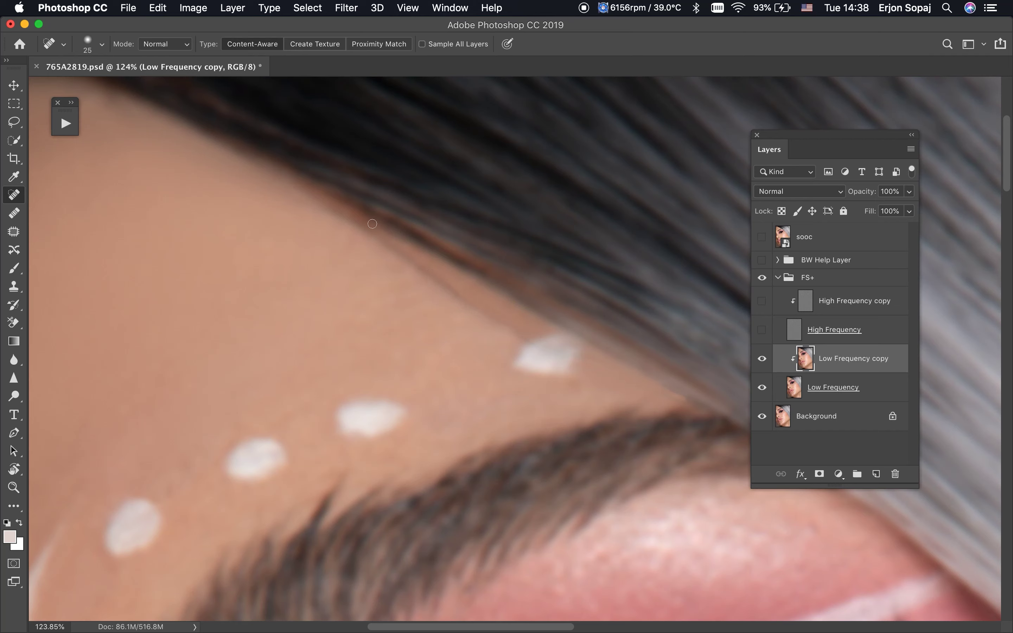
pyautogui.keyDown('shift'); pyautogui.click(354, 216); pyautogui.keyUp('shift')
# Patch two stretches of the hairline with clean skin from below.
pyautogui.hotkey('shift', 'j')
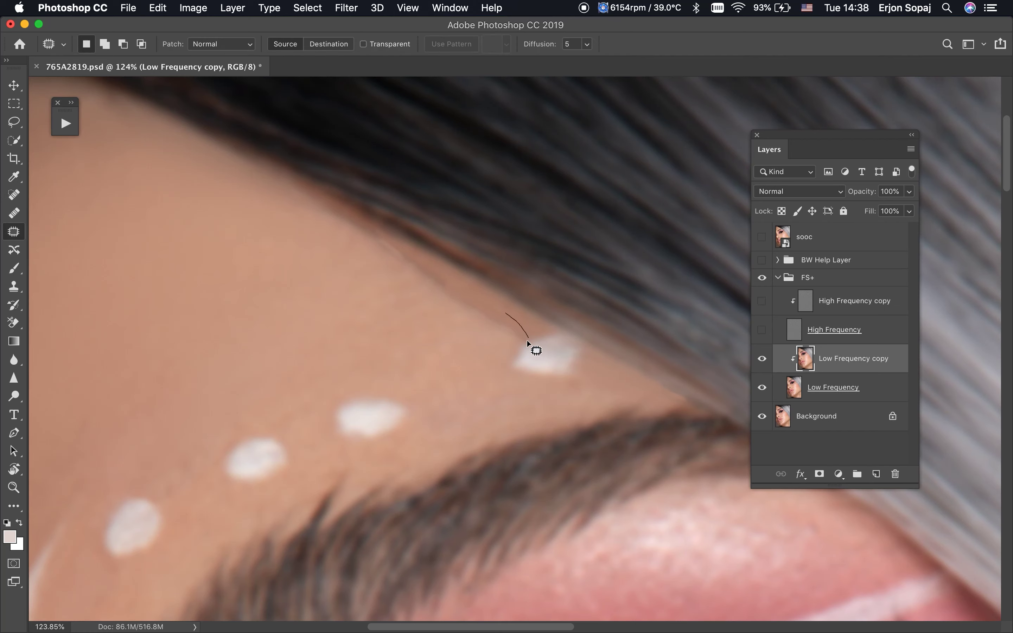
pyautogui.moveTo(395, 257); pyautogui.dragTo(377, 241)
pyautogui.moveTo(440, 289); pyautogui.dragTo(372, 309)
pyautogui.moveTo(379, 242)
pyautogui.mouseDown()
pyautogui.moveTo(518, 326)
pyautogui.moveTo(429, 343)
pyautogui.mouseUp()
pyautogui.moveTo(407, 250); pyautogui.dragTo(466, 288)
pyautogui.moveTo(431, 272); pyautogui.dragTo(378, 316)
pyautogui.scroll(2, 425, 308)
# Size the mixer brush to 100 and sample the light skin tone near the top dot.
pyautogui.press('b')
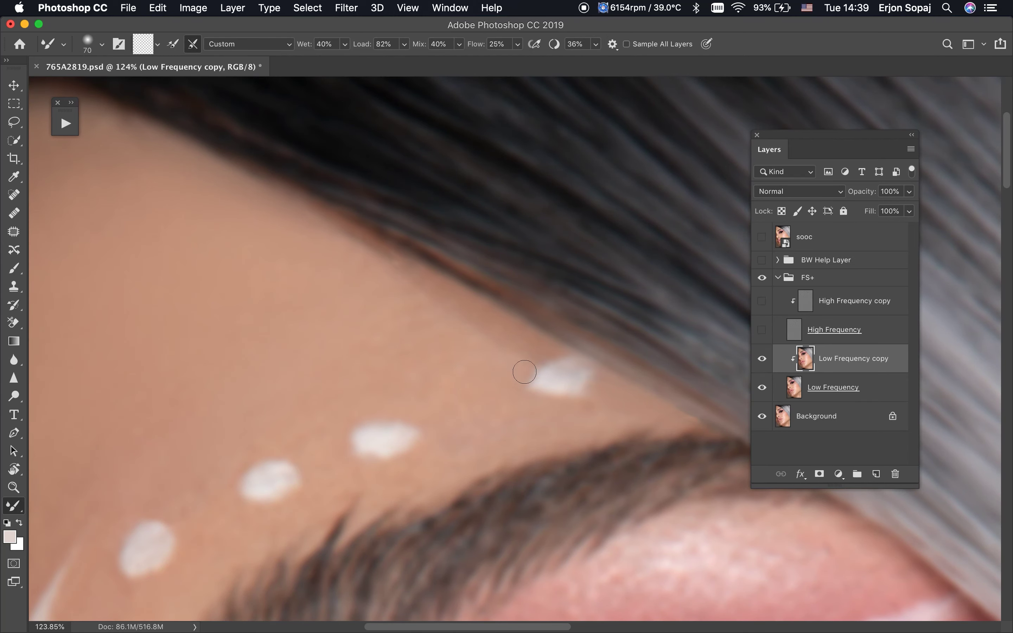
pyautogui.press(']')
pyautogui.press(']')
pyautogui.press(']')
pyautogui.press(']')
pyautogui.press(']')
pyautogui.press('[')
pyautogui.press('[')
pyautogui.press('[')
pyautogui.press('[')
pyautogui.press('i')
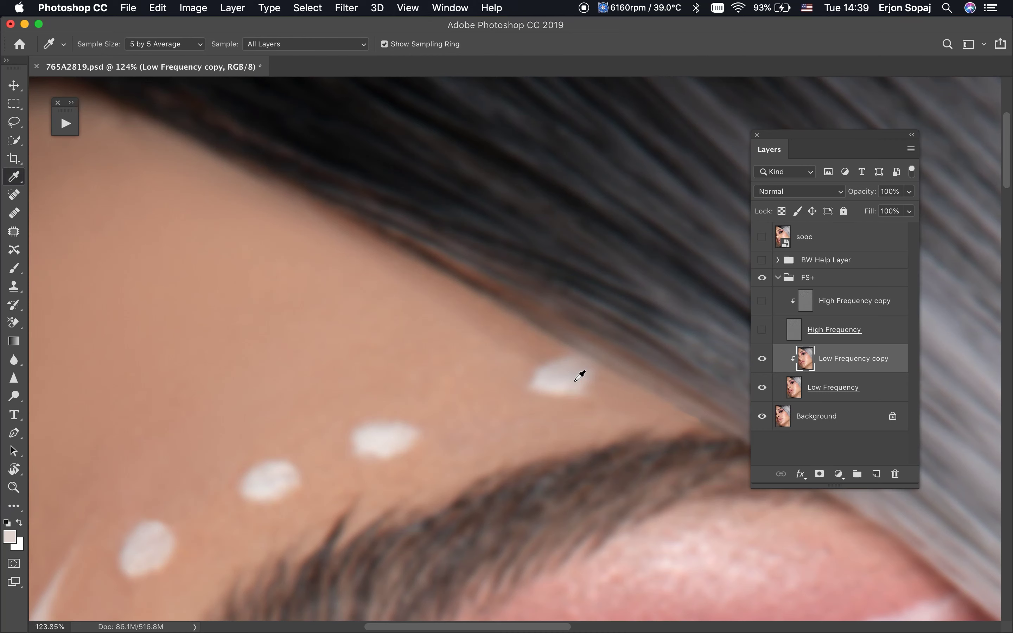
pyautogui.click(392, 425)
pyautogui.press('b')
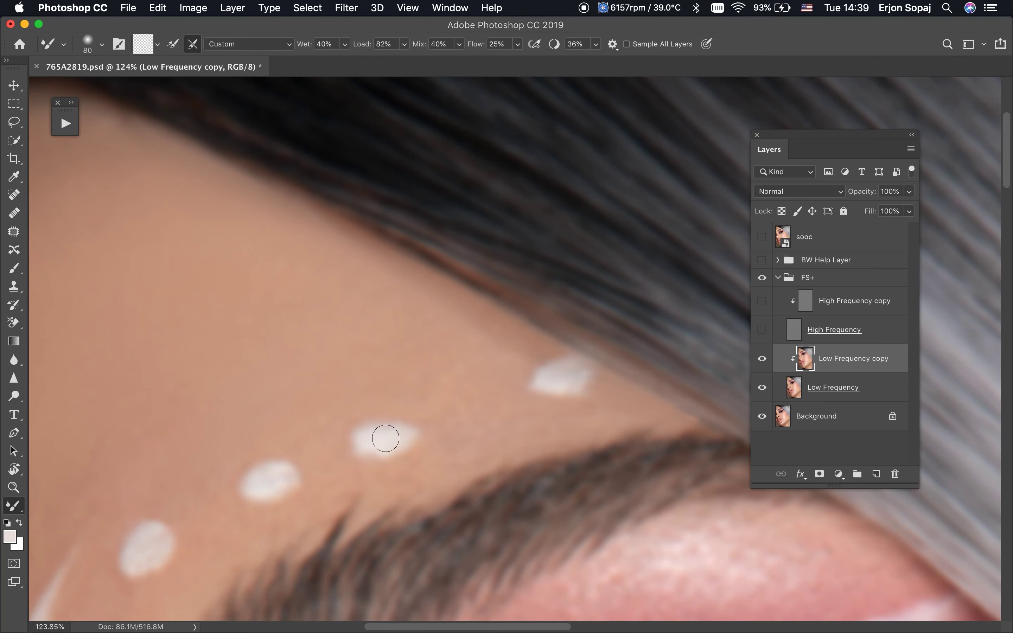
pyautogui.hotkey('shift', 'b')
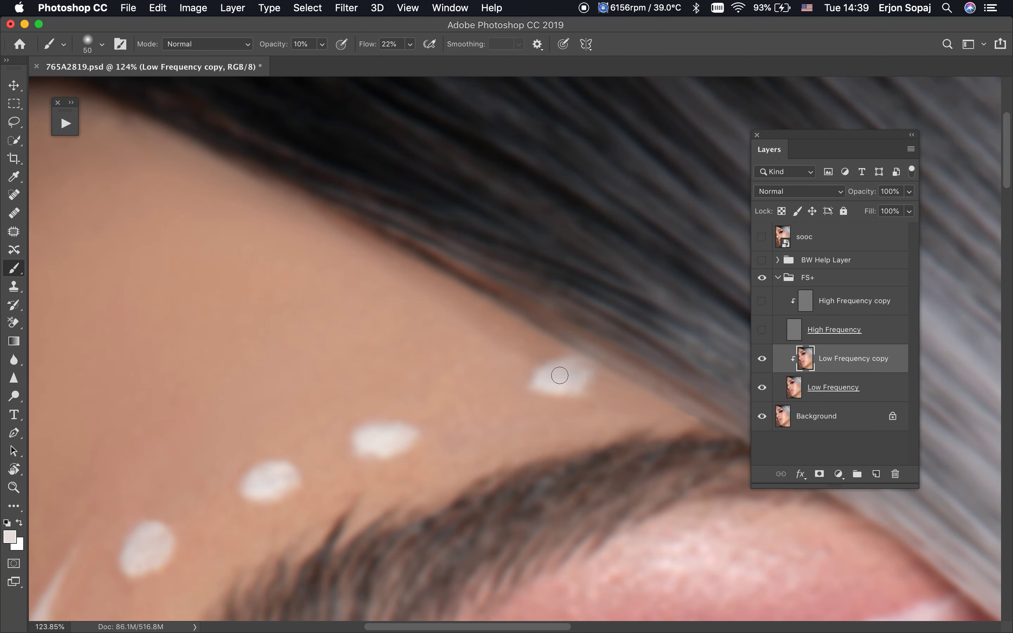
# Show both High Frequency layers again and make High Frequency copy active.
pyautogui.moveTo(761, 330); pyautogui.dragTo(762, 301)
pyautogui.click(850, 305)
pyautogui.press('j')
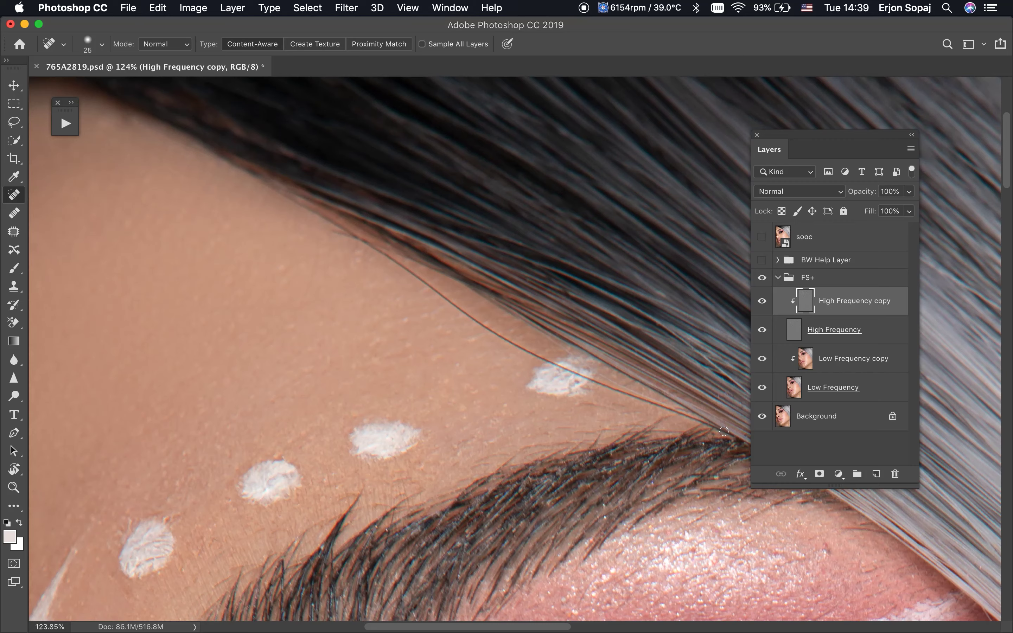
# Heal away the stray hair strand running across the forehead up the hairline.
pyautogui.moveTo(724, 431); pyautogui.dragTo(586, 375)
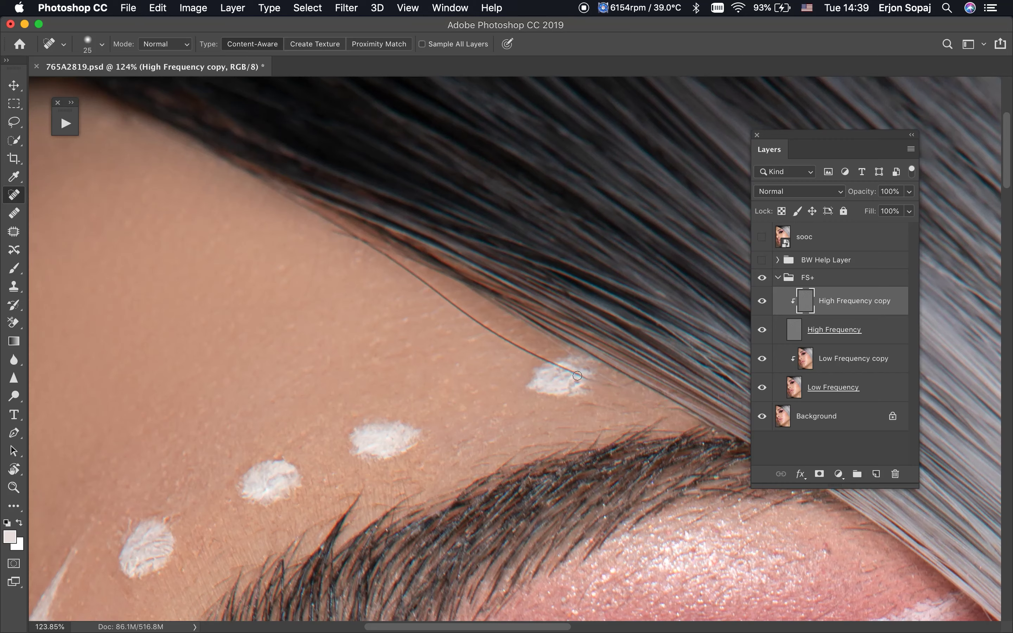
pyautogui.moveTo(544, 359)
pyautogui.mouseDown()
pyautogui.moveTo(580, 375)
pyautogui.moveTo(509, 335)
pyautogui.moveTo(516, 359)
pyautogui.moveTo(542, 379)
pyautogui.moveTo(440, 308)
pyautogui.mouseUp()
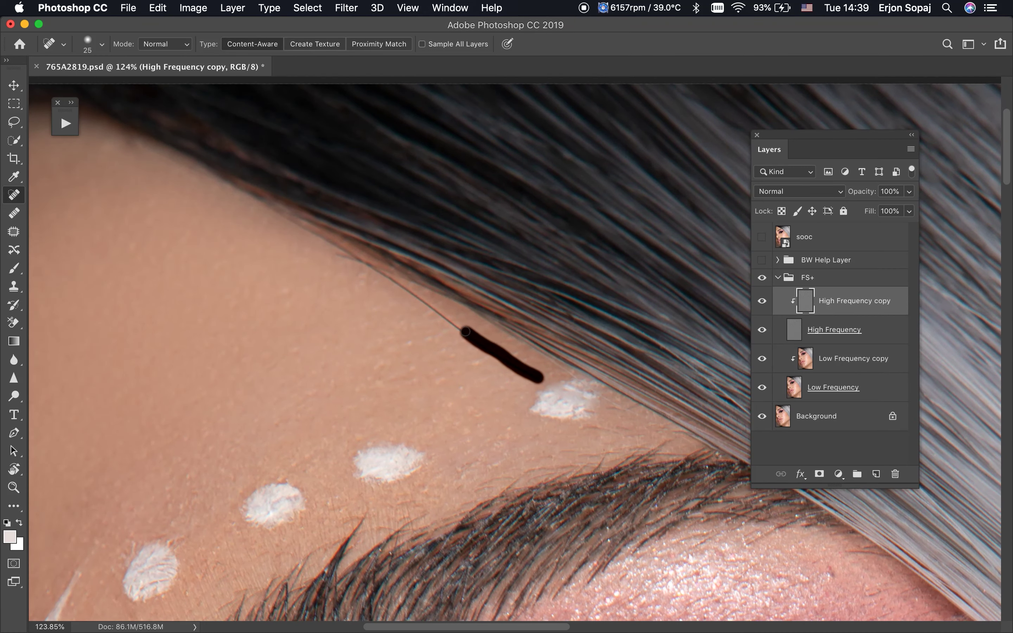
pyautogui.moveTo(468, 345); pyautogui.dragTo(494, 354)
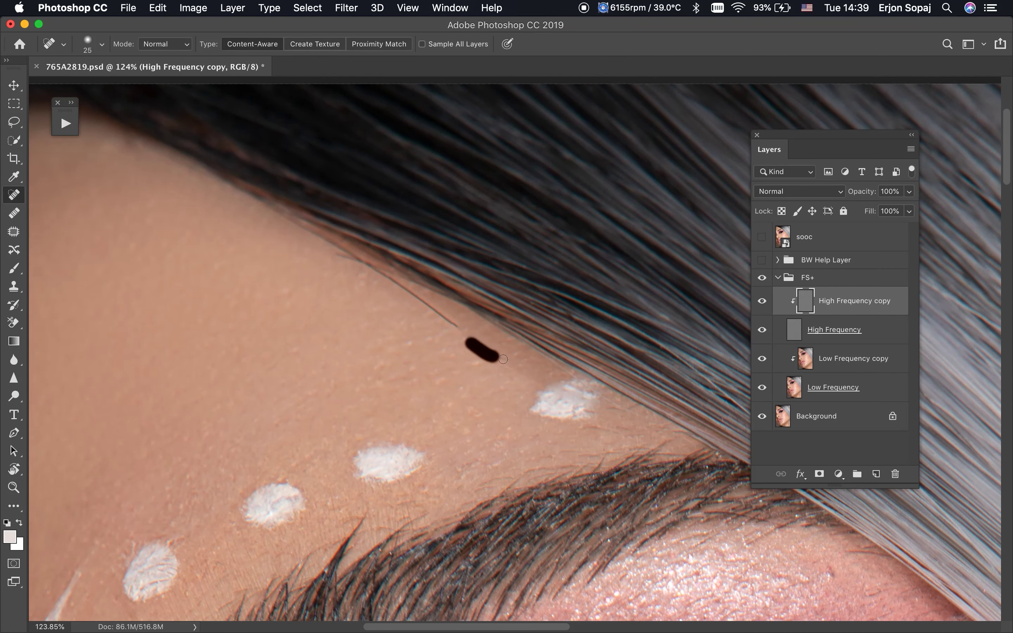
pyautogui.click(456, 323)
pyautogui.moveTo(454, 324); pyautogui.dragTo(335, 248)
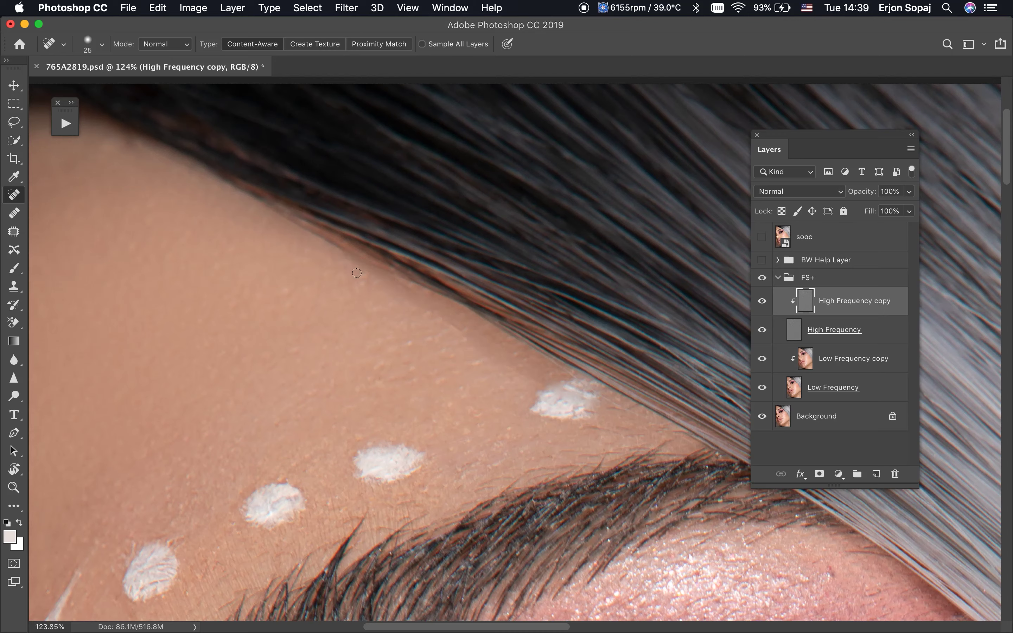
# Heal texture and bright specks around the upper white dot, with a 35 px clone source set.
pyautogui.moveTo(626, 466); pyautogui.dragTo(659, 439)
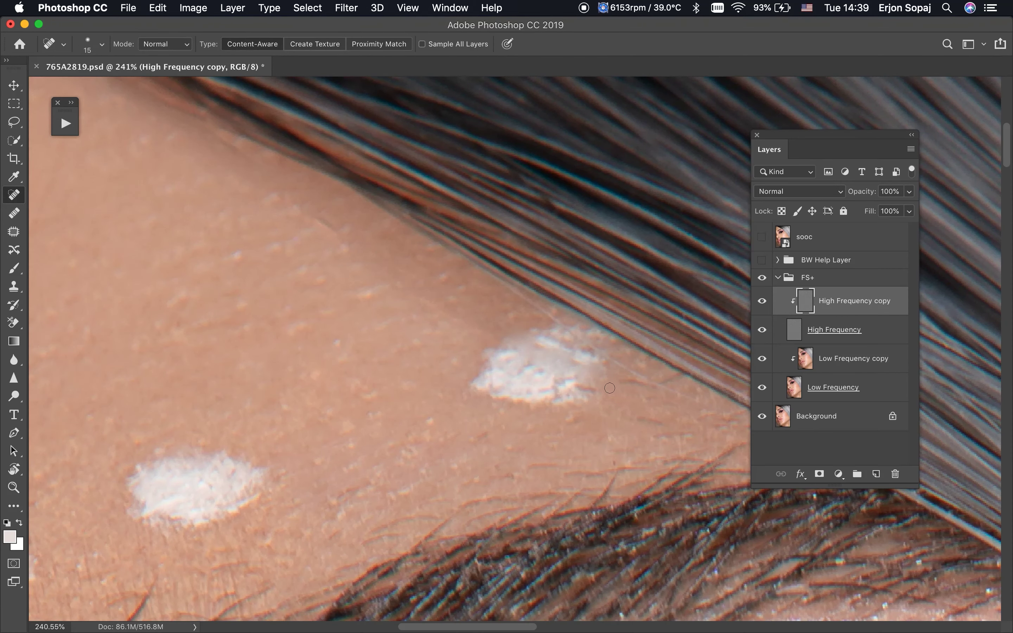
pyautogui.moveTo(609, 388)
pyautogui.mouseDown()
pyautogui.moveTo(570, 386)
pyautogui.moveTo(563, 375)
pyautogui.mouseUp()
pyautogui.click(526, 372)
pyautogui.press('s')
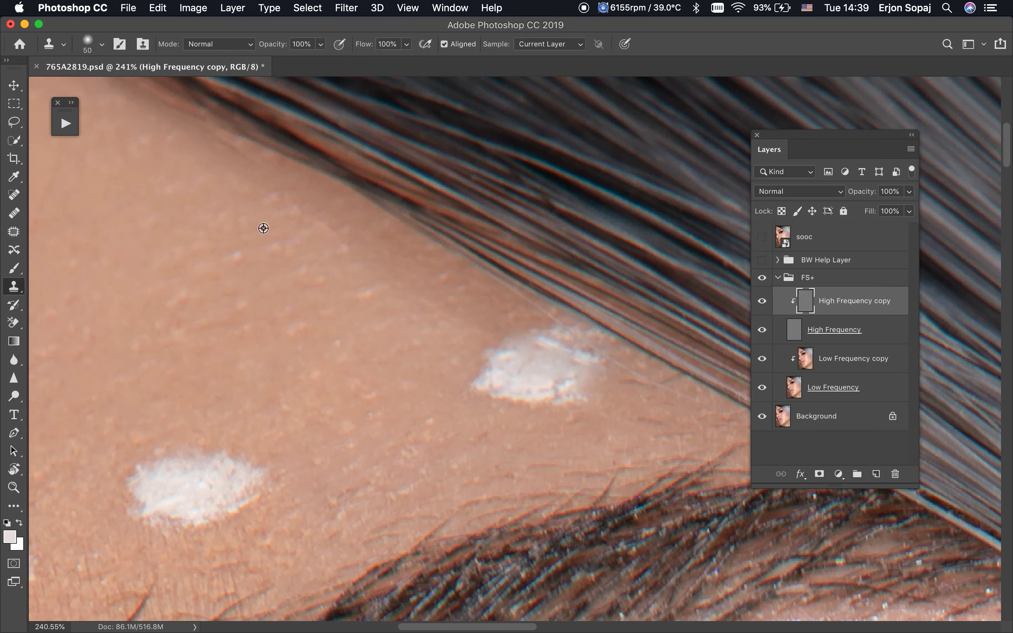
pyautogui.press('[')
pyautogui.keyDown('alt'); pyautogui.click(643, 416); pyautogui.keyUp('alt')
pyautogui.press('j')
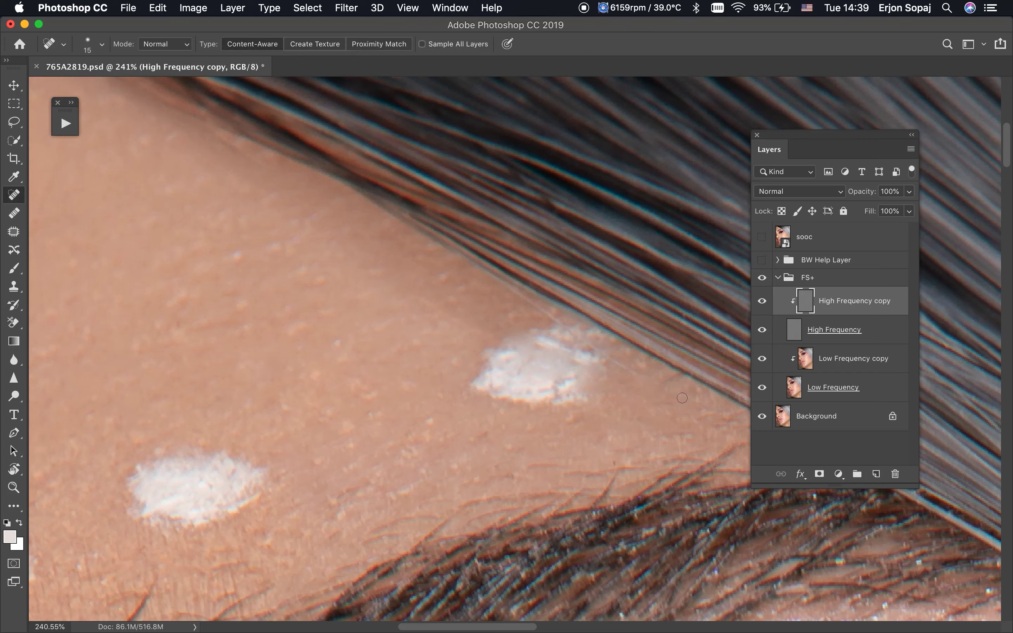
pyautogui.moveTo(696, 397); pyautogui.dragTo(571, 333)
# Clone smooth paint texture from the lower white dot onto the upper dot.
pyautogui.press('s')
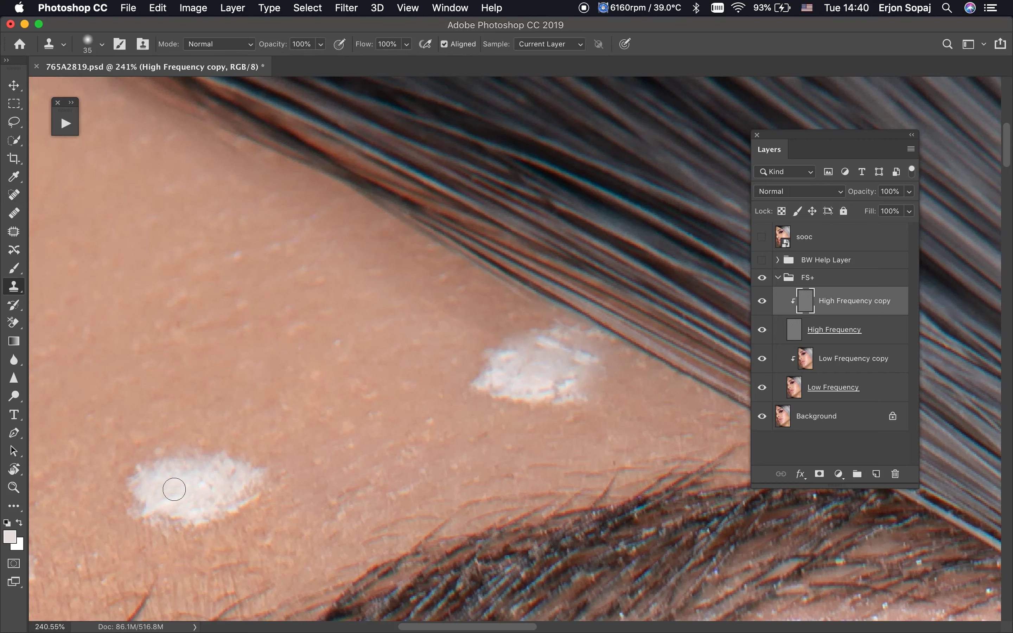
pyautogui.keyDown('alt'); pyautogui.click(189, 492); pyautogui.keyUp('alt')
pyautogui.moveTo(492, 383)
pyautogui.mouseDown()
pyautogui.moveTo(513, 367)
pyautogui.moveTo(553, 362)
pyautogui.moveTo(542, 356)
pyautogui.mouseUp()
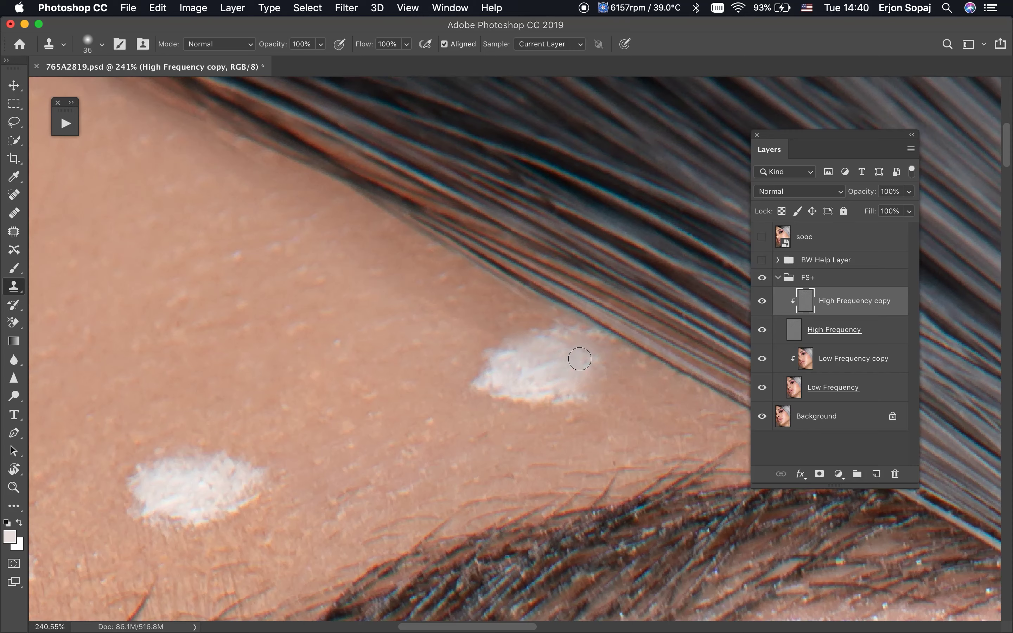
pyautogui.moveTo(576, 355); pyautogui.dragTo(588, 369)
# Clone clean texture across the forehead skin and remove the small bright blemish.
pyautogui.hscroll(-5, 375, 279)
pyautogui.scroll(2, 375, 279)
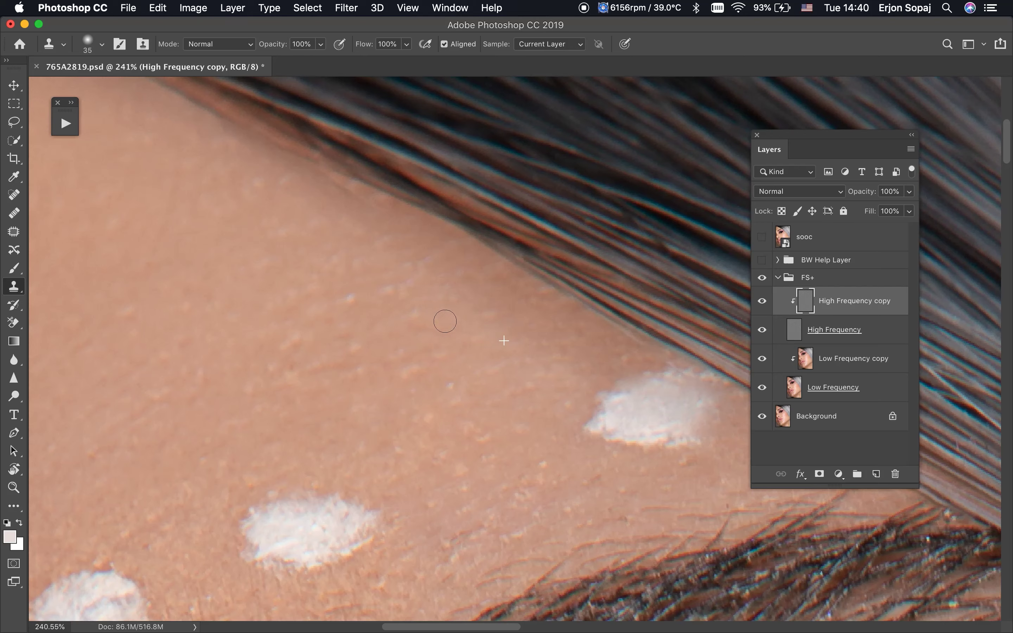
pyautogui.keyDown('alt'); pyautogui.click(436, 329); pyautogui.keyUp('alt')
pyautogui.moveTo(416, 353); pyautogui.dragTo(337, 379)
pyautogui.moveTo(480, 314); pyautogui.dragTo(463, 299)
pyautogui.moveTo(398, 323); pyautogui.dragTo(410, 338)
pyautogui.click(350, 300)
pyautogui.scroll(3, 245, 254)
pyautogui.hscroll(-5, 244, 254)
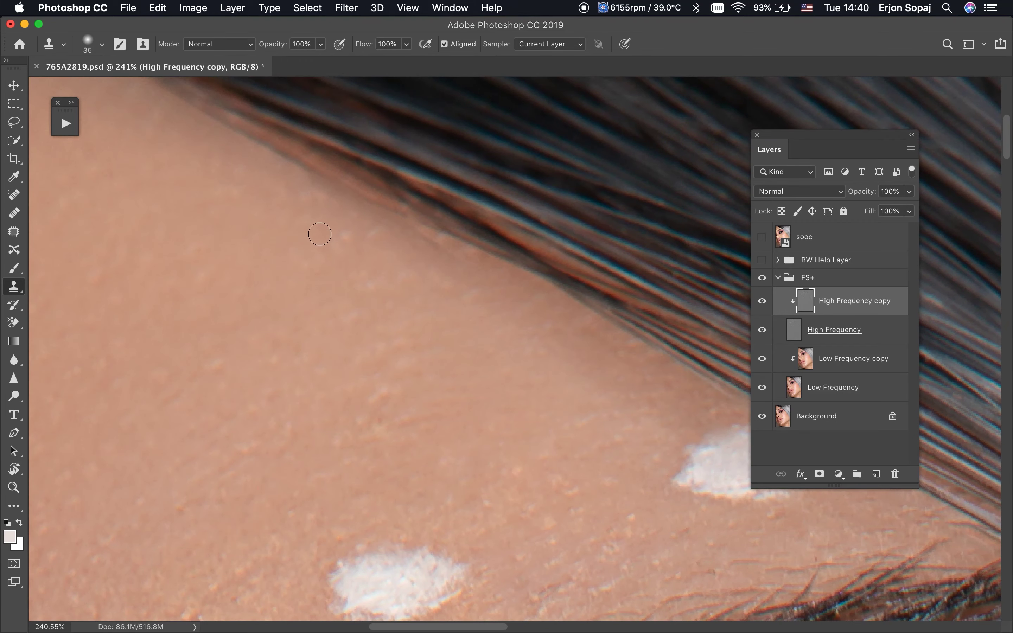
# Turn on the BW helper layer and clone clean texture over uneven, blotchy skin.
pyautogui.click(762, 260)
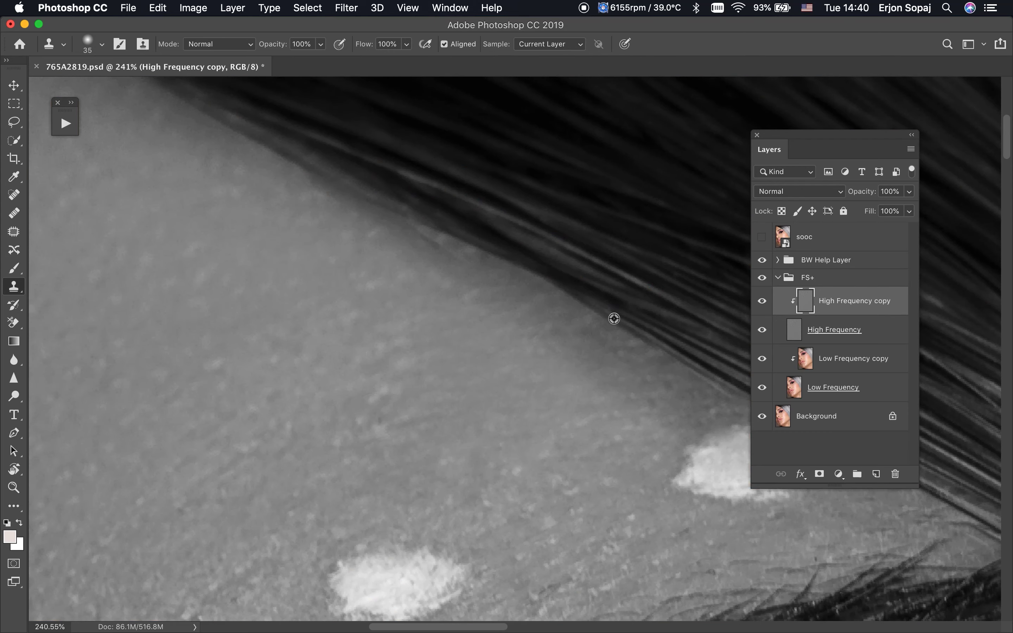
pyautogui.keyDown('alt'); pyautogui.click(465, 338); pyautogui.keyUp('alt')
pyautogui.moveTo(428, 358)
pyautogui.mouseDown()
pyautogui.moveTo(390, 369)
pyautogui.moveTo(414, 417)
pyautogui.mouseUp()
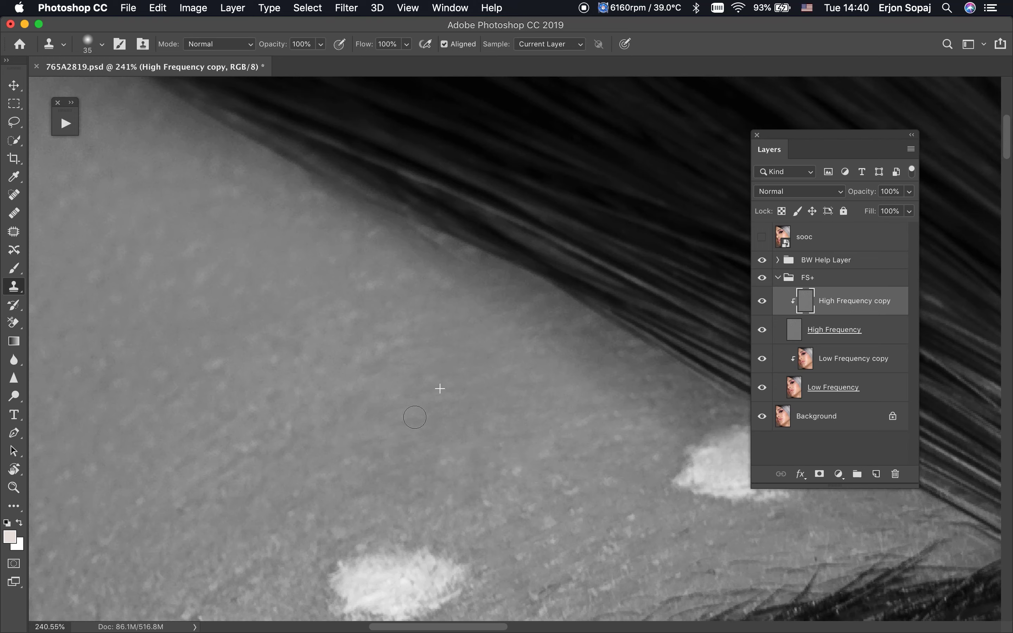
pyautogui.scroll(-3, 415, 418)
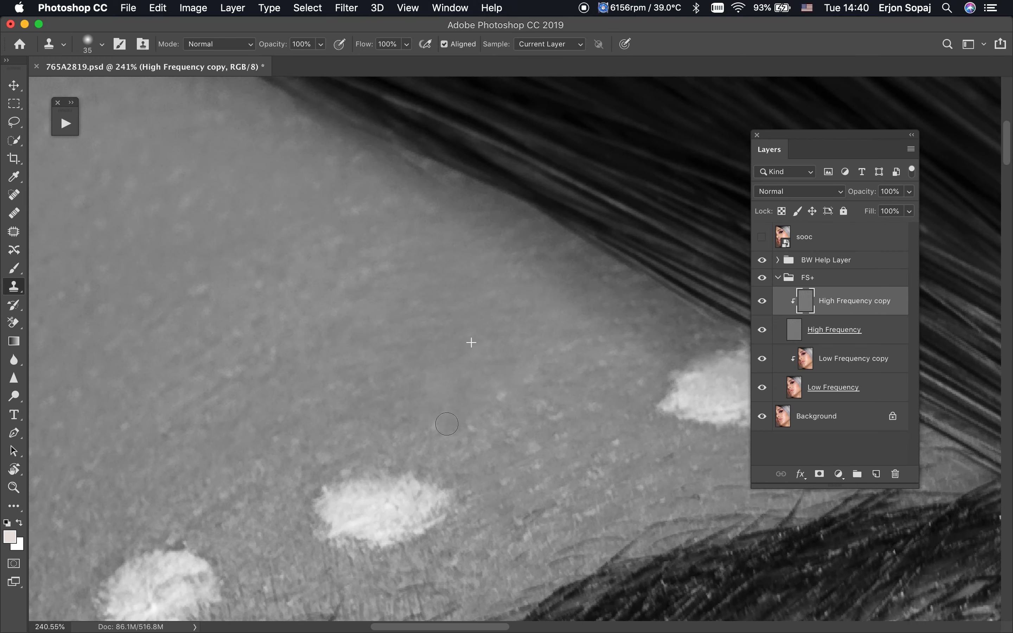
pyautogui.moveTo(446, 423)
pyautogui.mouseDown()
pyautogui.moveTo(502, 435)
pyautogui.moveTo(554, 429)
pyautogui.moveTo(531, 403)
pyautogui.mouseUp()
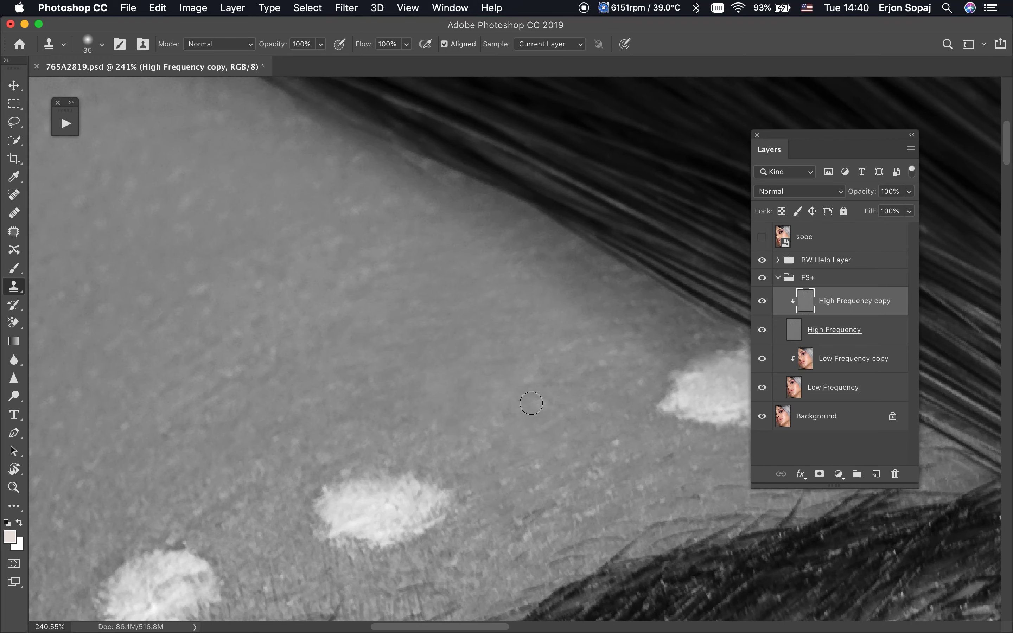
pyautogui.hscroll(-6, 210, 344)
pyautogui.scroll(2, 210, 343)
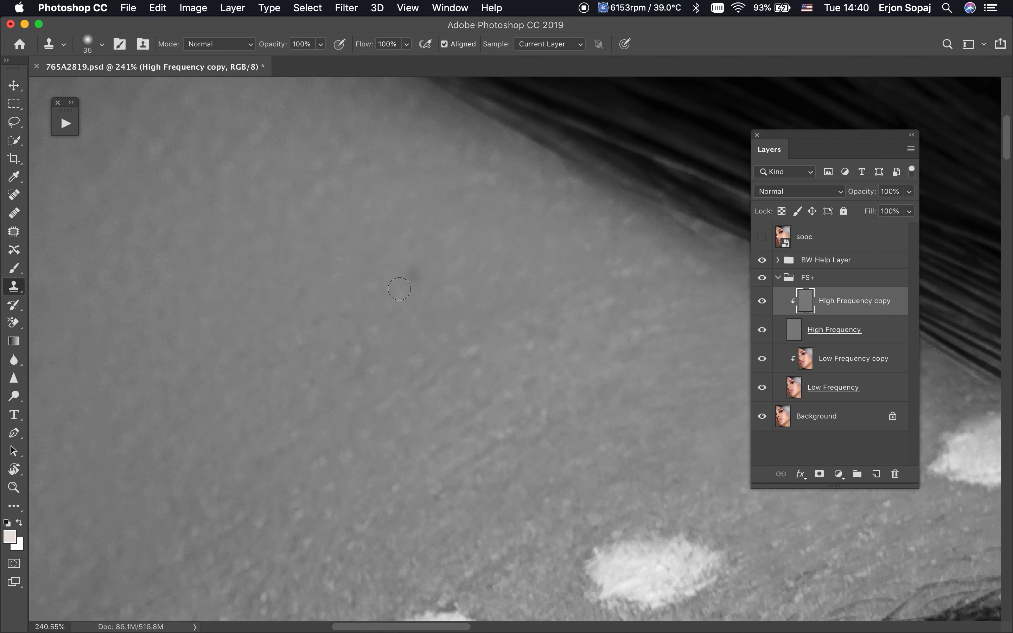
# Clone away the dark blemish and light spots, then fit the whole photo on screen.
pyautogui.moveTo(399, 288); pyautogui.dragTo(372, 286)
pyautogui.moveTo(363, 373); pyautogui.dragTo(392, 376)
pyautogui.moveTo(497, 393); pyautogui.dragTo(438, 466)
pyautogui.click(496, 436)
pyautogui.moveTo(421, 382); pyautogui.dragTo(472, 409)
pyautogui.hscroll(-2, 430, 344)
pyautogui.hscroll(-6, 432, 266)
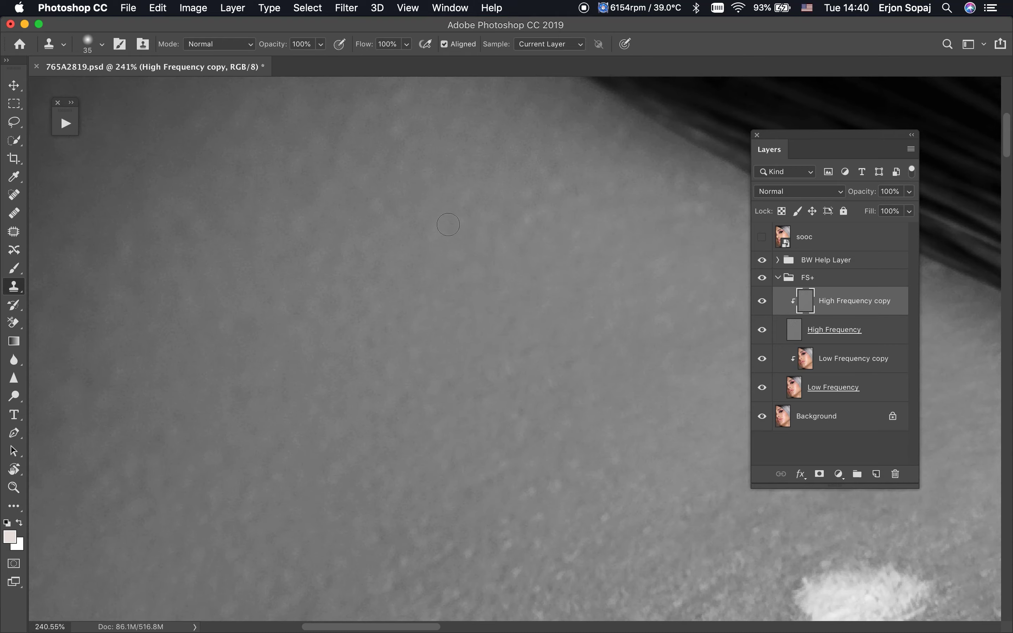
pyautogui.press('super+0')
# Hide the BW helper, compare before/after retouching, and select Low Frequency copy near the eyebrow.
pyautogui.click(762, 260)
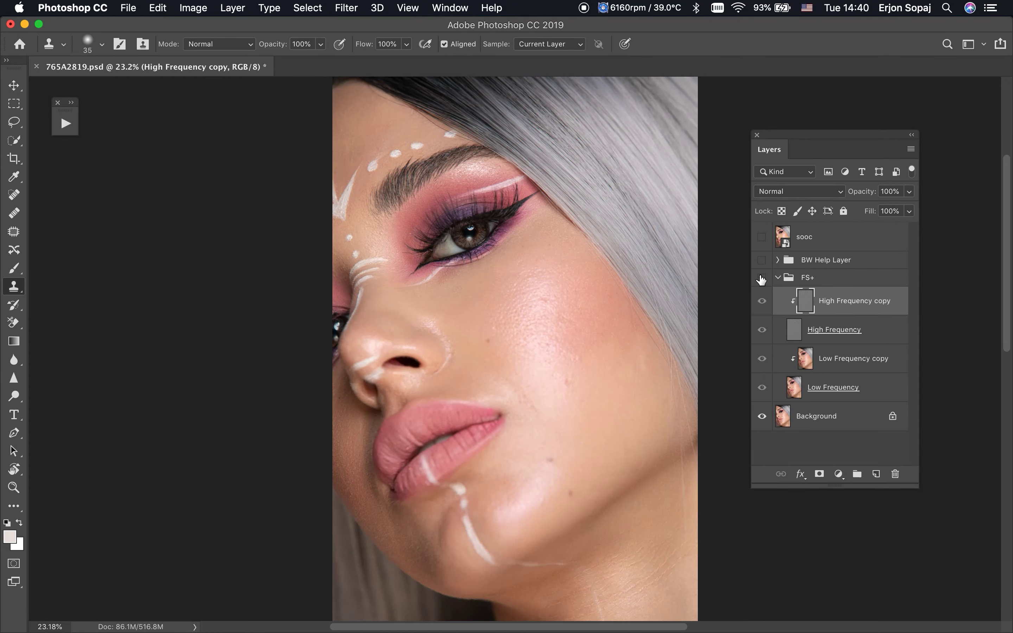
pyautogui.click(761, 277)
pyautogui.click(761, 277)
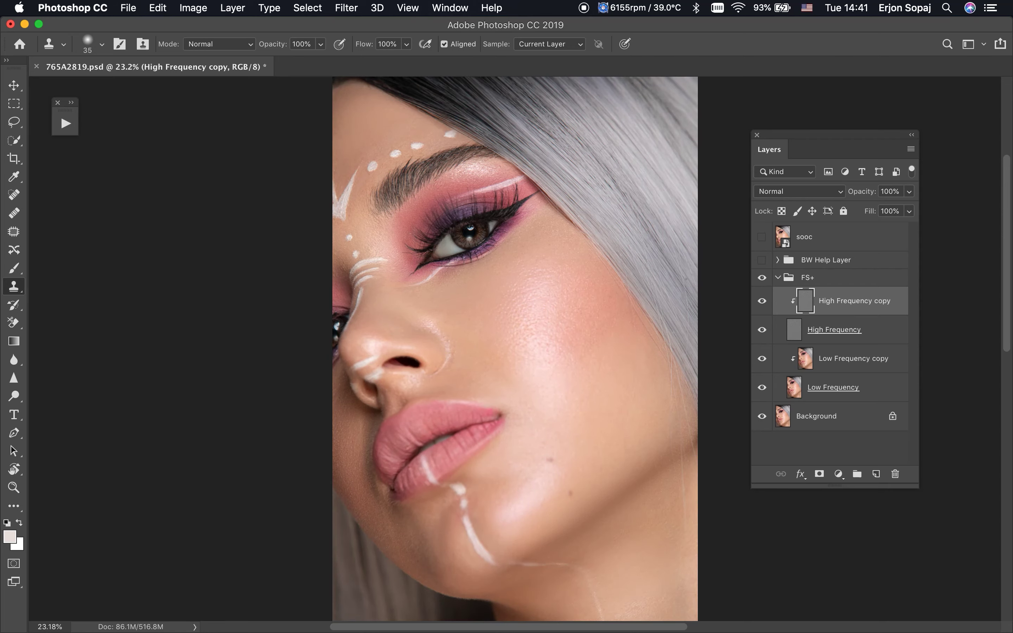
pyautogui.moveTo(378, 191)
pyautogui.mouseDown()
pyautogui.moveTo(420, 272)
pyautogui.moveTo(565, 311)
pyautogui.mouseUp()
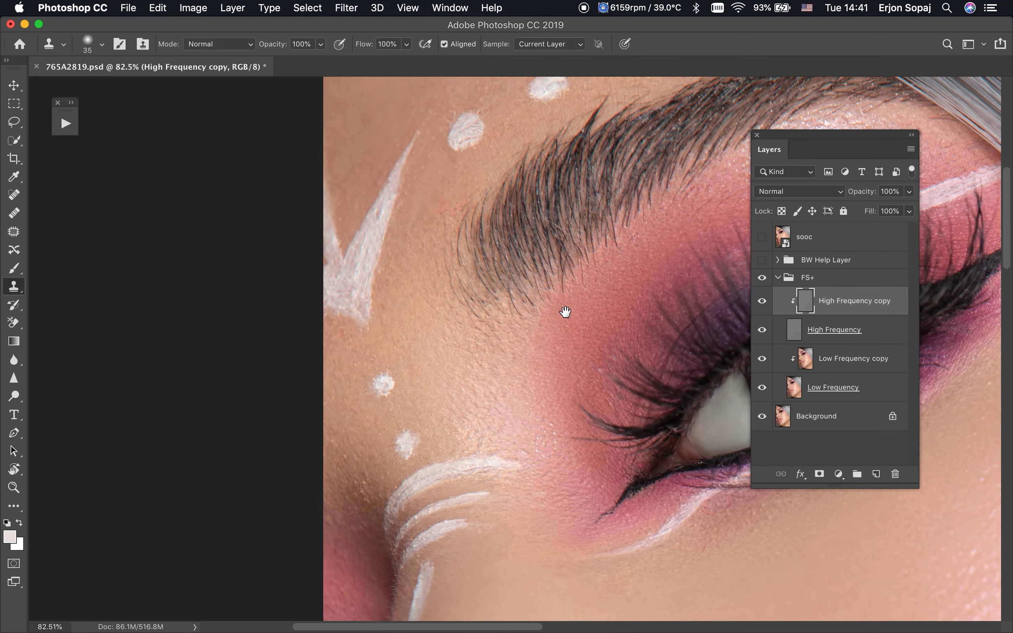
pyautogui.click(819, 360)
pyautogui.moveTo(446, 303); pyautogui.dragTo(480, 322)
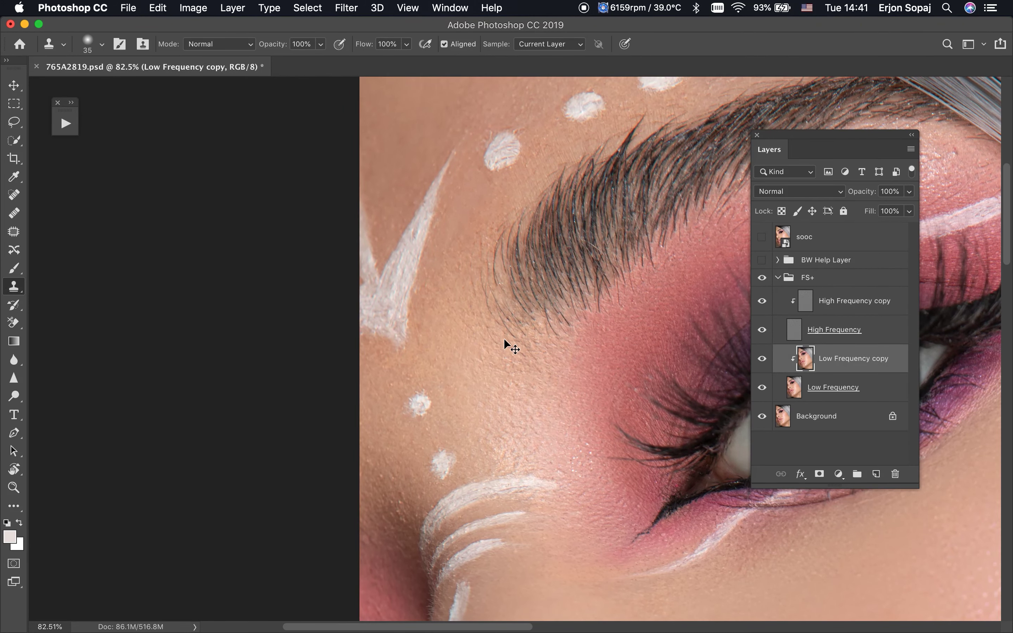
# Duplicate Low Frequency copy into Low Frequency copy 2 and view it at 100%.
pyautogui.press('super+j')
pyautogui.press('super+plus')
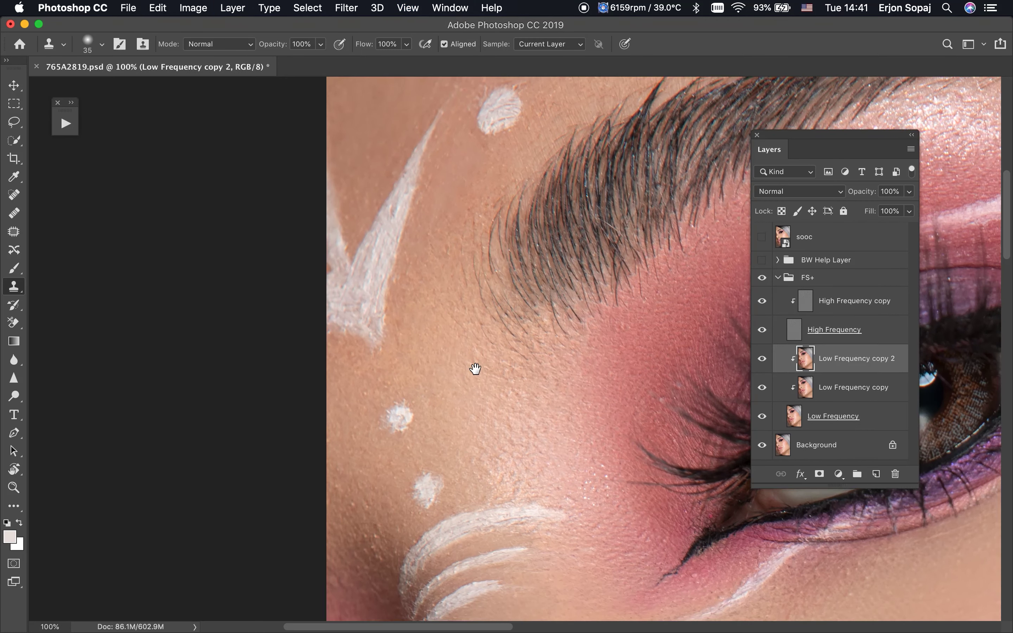
pyautogui.moveTo(475, 369); pyautogui.dragTo(491, 403)
# Set a smaller brush with white as foreground, and compare copy 2 off and on.
pyautogui.press('b')
pyautogui.press('x')
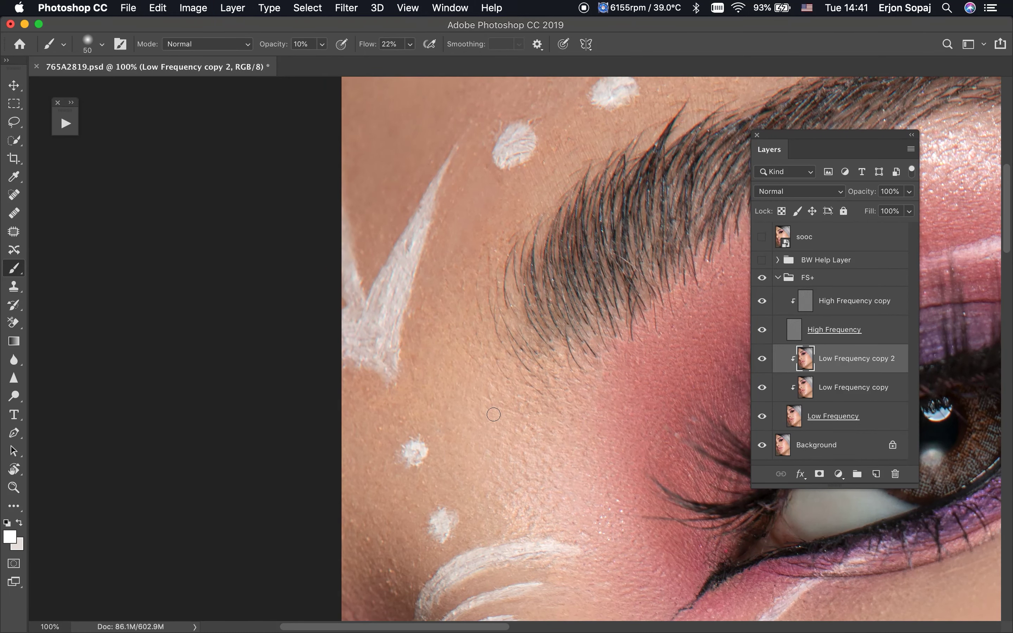
pyautogui.press('d')
pyautogui.press('x')
pyautogui.press('[')
pyautogui.press('[')
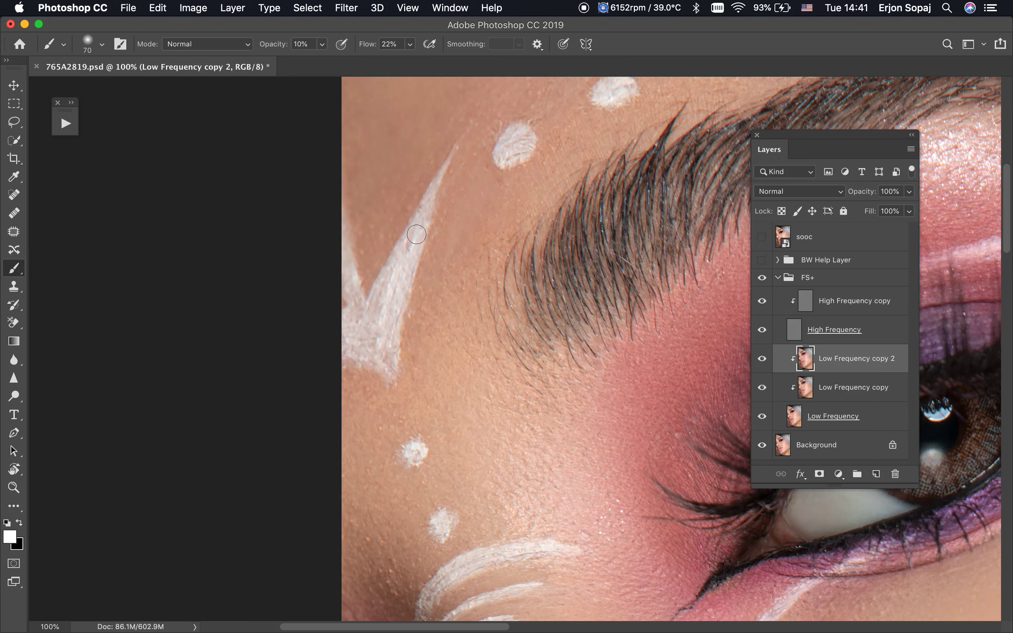
pyautogui.press('[')
pyautogui.click(762, 358)
# Merge Low Frequency copy into Low Frequency copy 2.
pyautogui.click(762, 358)
pyautogui.click(762, 358)
pyautogui.keyDown('shift'); pyautogui.click(822, 394); pyautogui.keyUp('shift')
pyautogui.press('super+e')
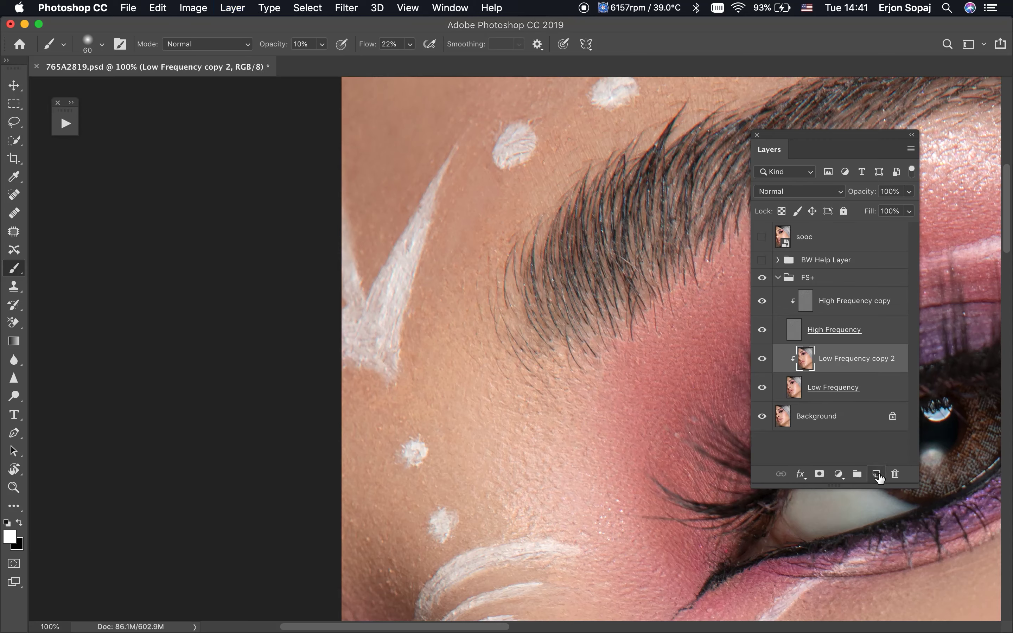
# Add Layer 1 in Soft Light mode, set brush opacity 50%, and turn the FS+ group on.
pyautogui.click(876, 474)
pyautogui.click(812, 195)
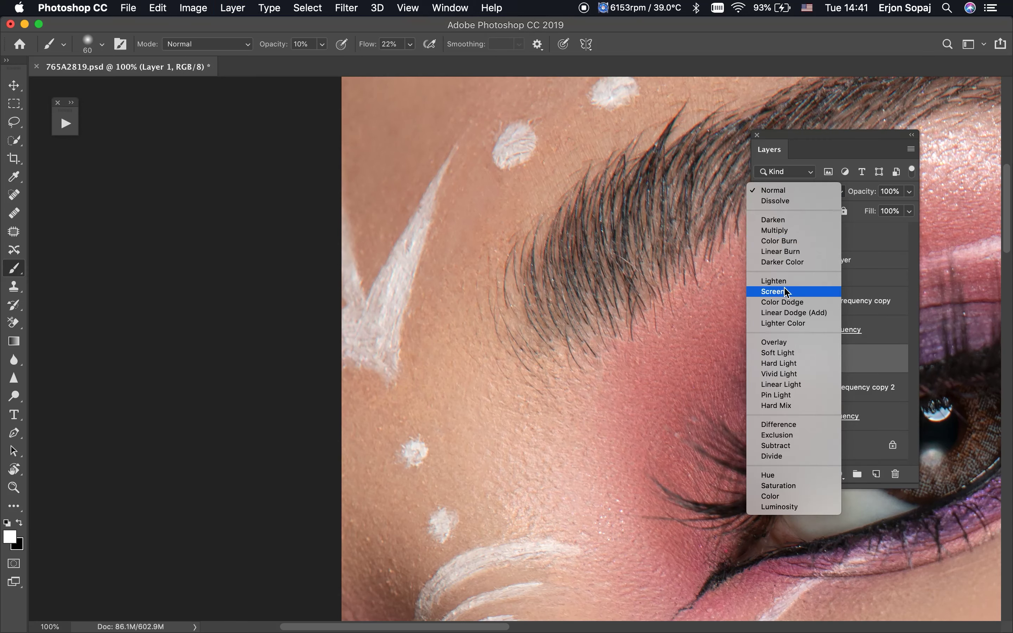
pyautogui.click(789, 353)
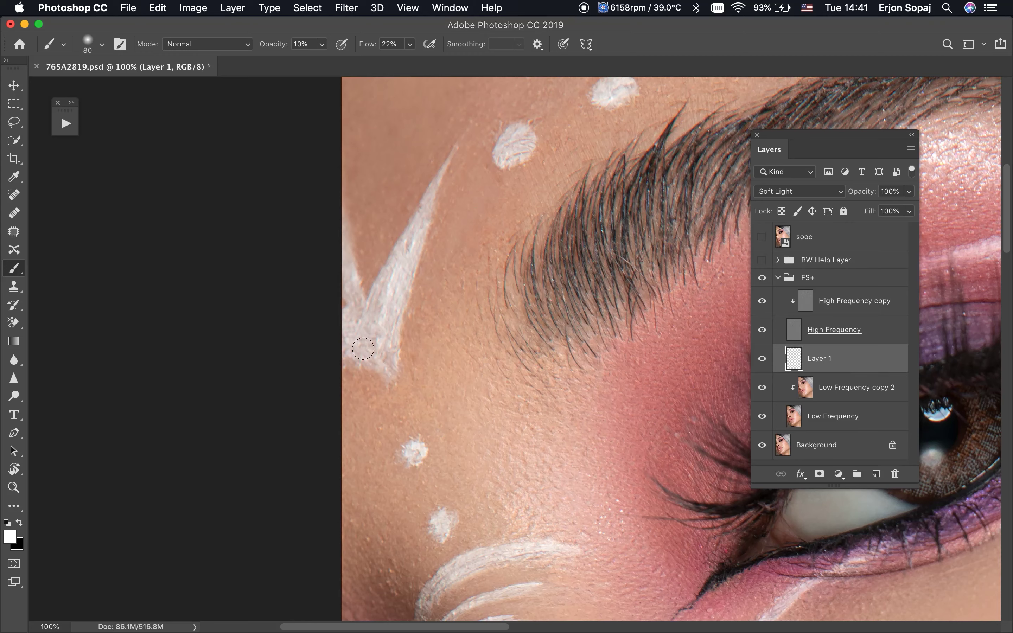
pyautogui.press('5')
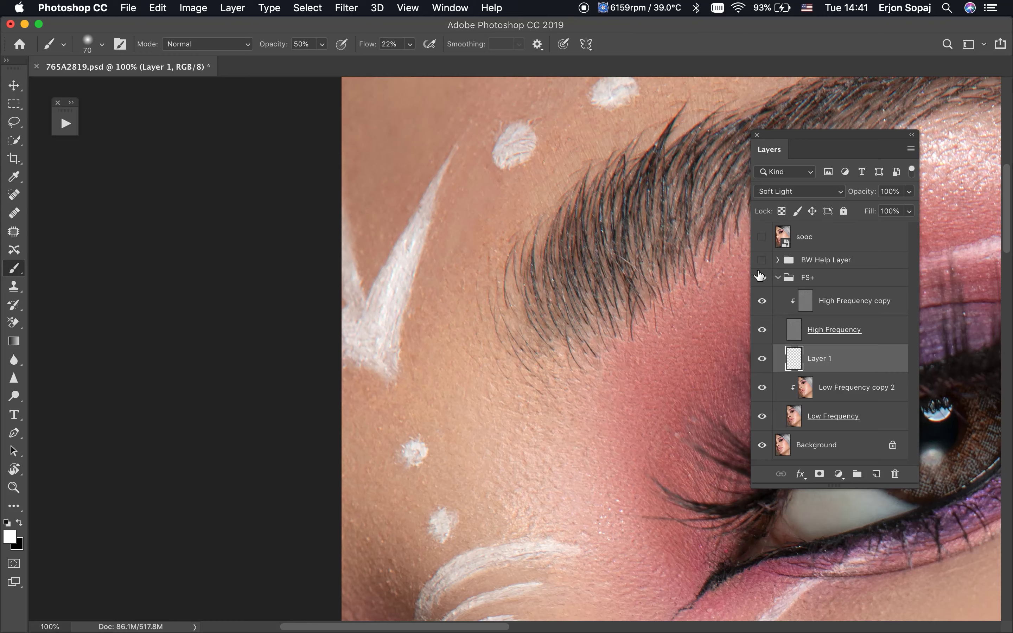
pyautogui.click(761, 277)
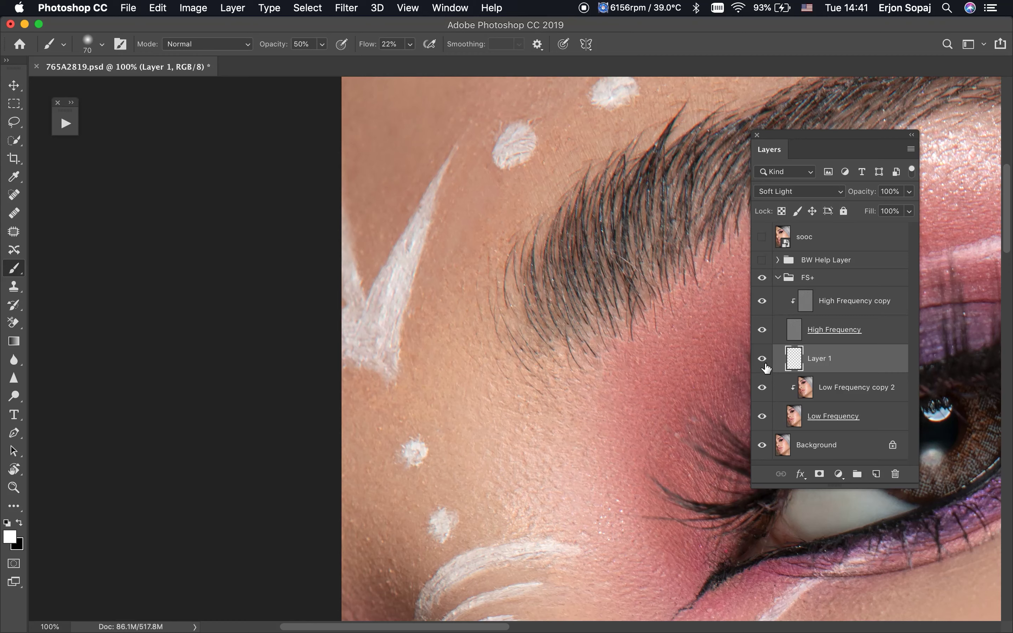
pyautogui.click(798, 192)
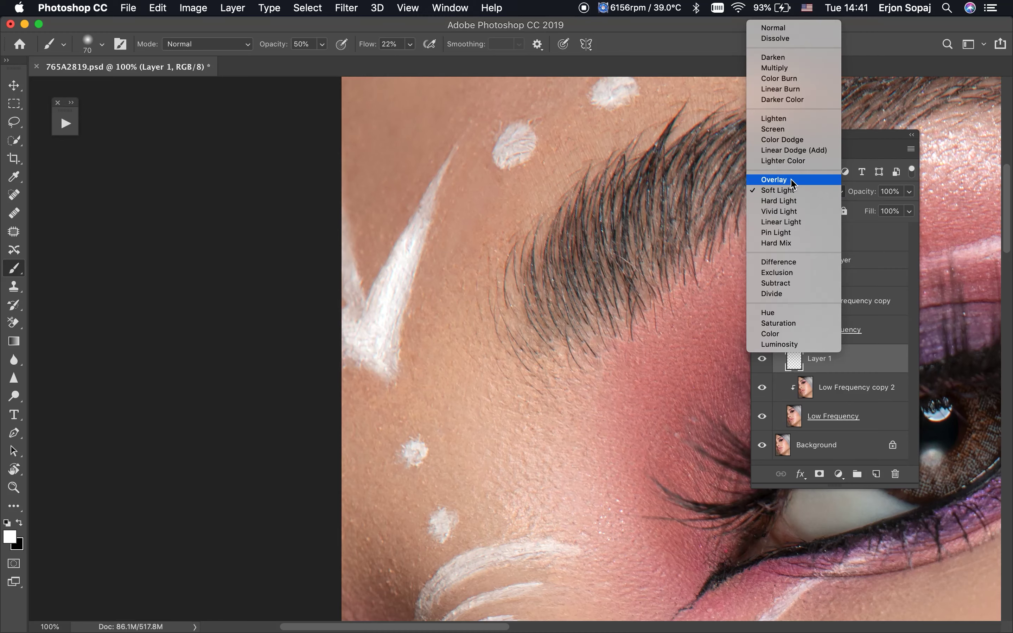
pyautogui.click(792, 194)
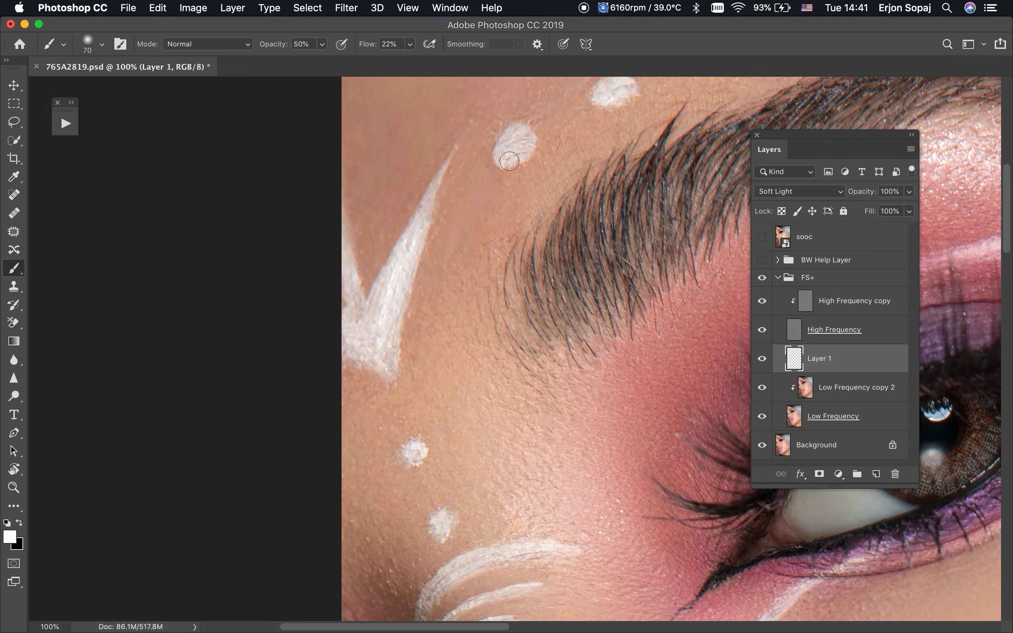
# At 200% zoom, size the brush to each forehead white dot to brighten it, then fit the face.
pyautogui.press('super+plus')
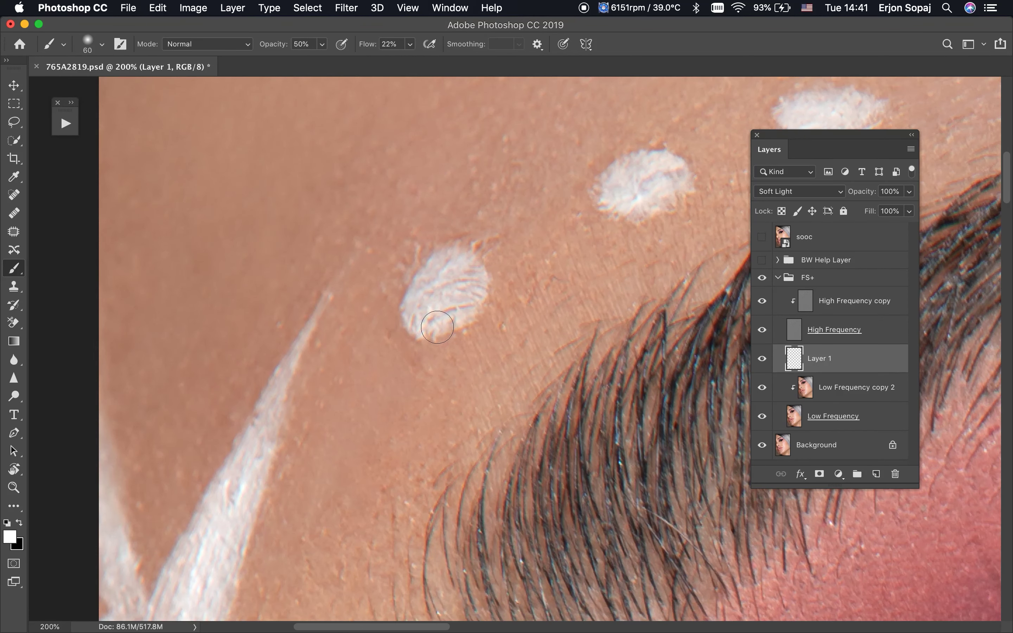
pyautogui.press('[')
pyautogui.press('[')
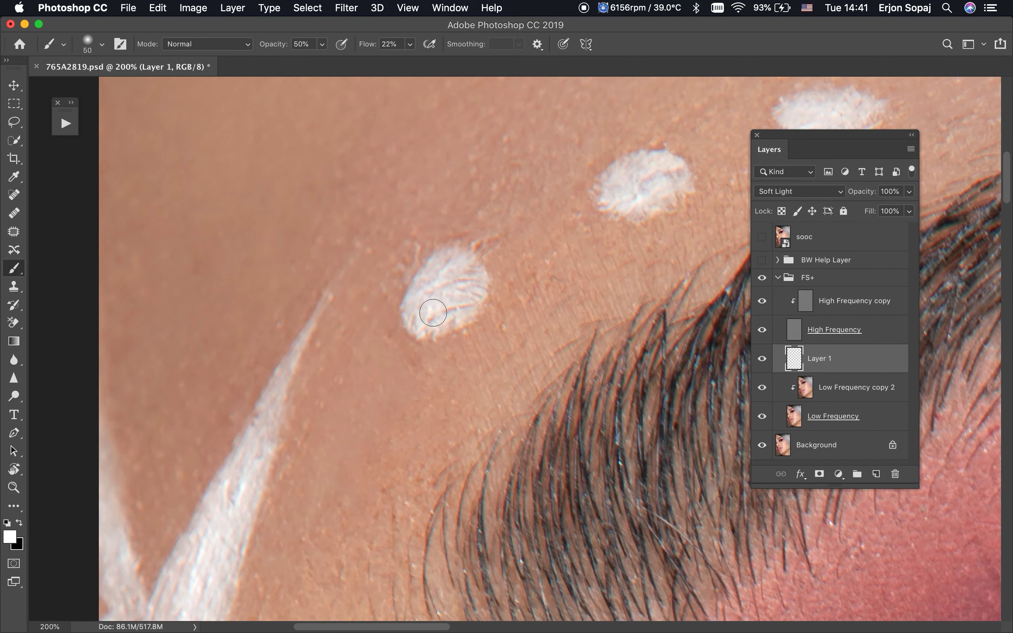
pyautogui.press(']')
pyautogui.scroll(5, 640, 177)
pyautogui.hscroll(5, 641, 176)
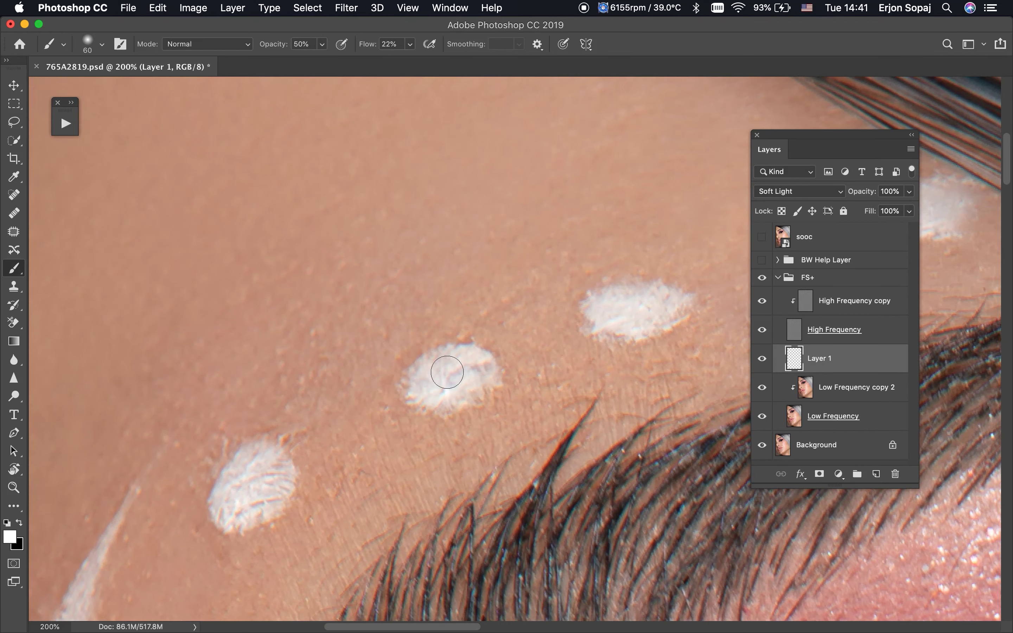
pyautogui.hscroll(4, 443, 393)
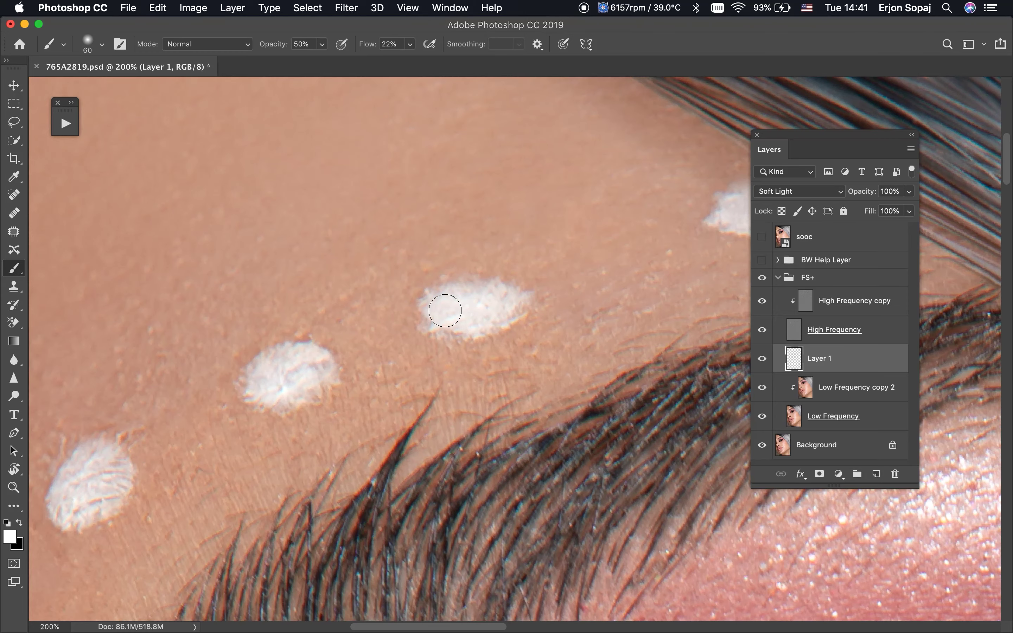
pyautogui.hscroll(5, 441, 317)
pyautogui.scroll(2, 441, 317)
pyautogui.hscroll(2, 414, 324)
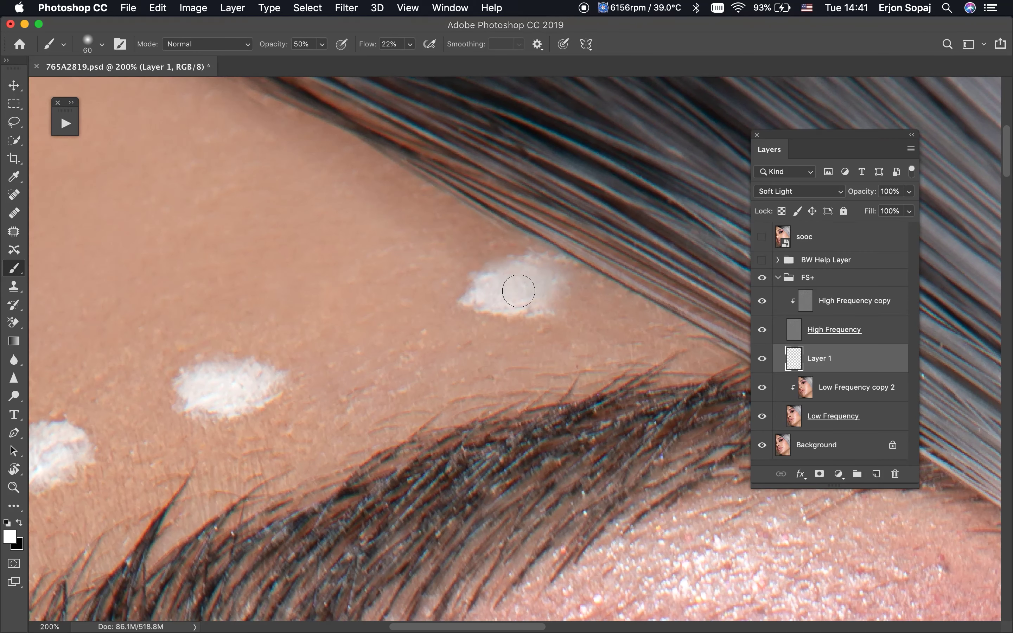
pyautogui.press('[')
pyautogui.press('[')
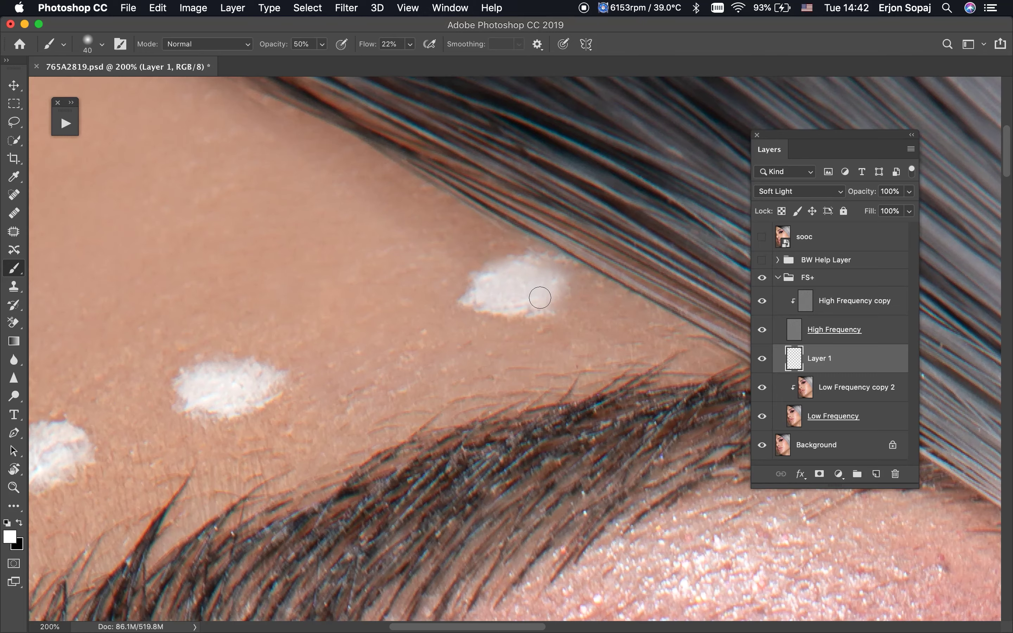
pyautogui.press('super+0')
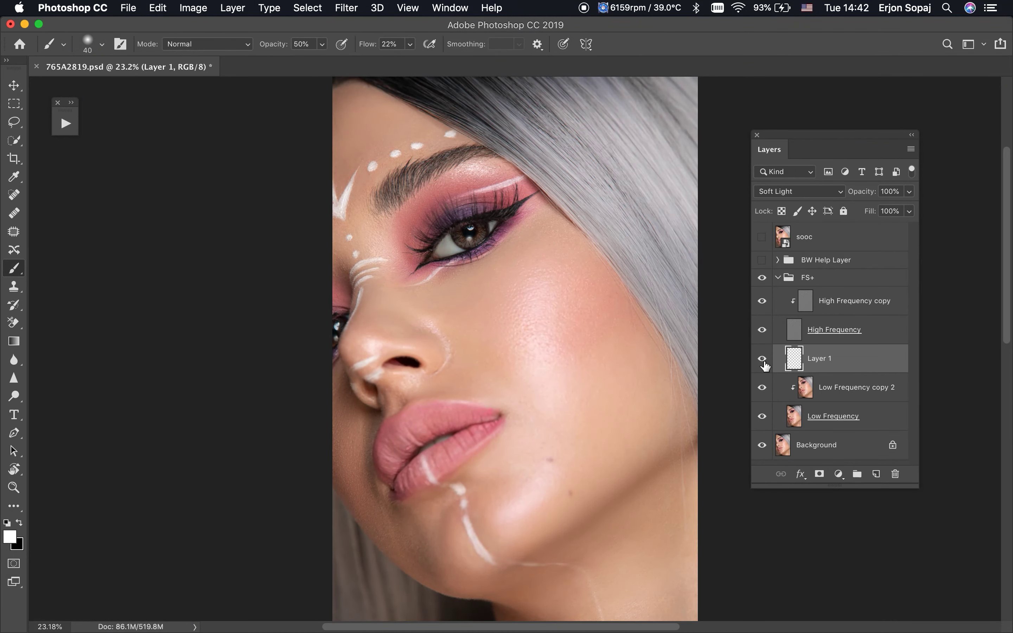
# Zoom in on the white face lines and brighten a first section of the nose stripe.
pyautogui.press('z')
pyautogui.moveTo(375, 272); pyautogui.dragTo(448, 297)
pyautogui.press('b')
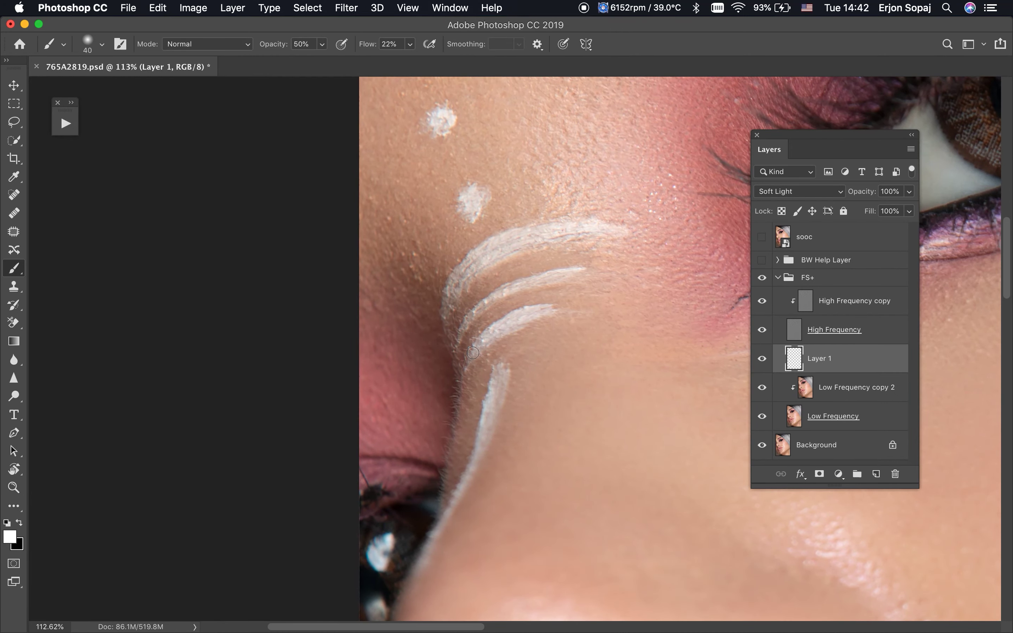
pyautogui.click(496, 341)
pyautogui.press('[')
pyautogui.press(']')
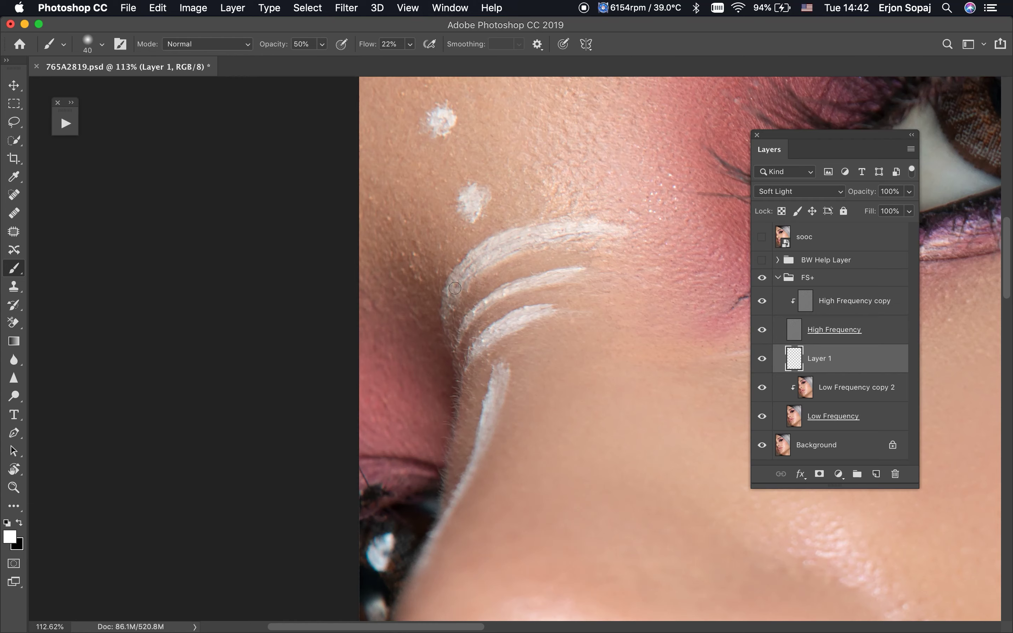
pyautogui.press(']')
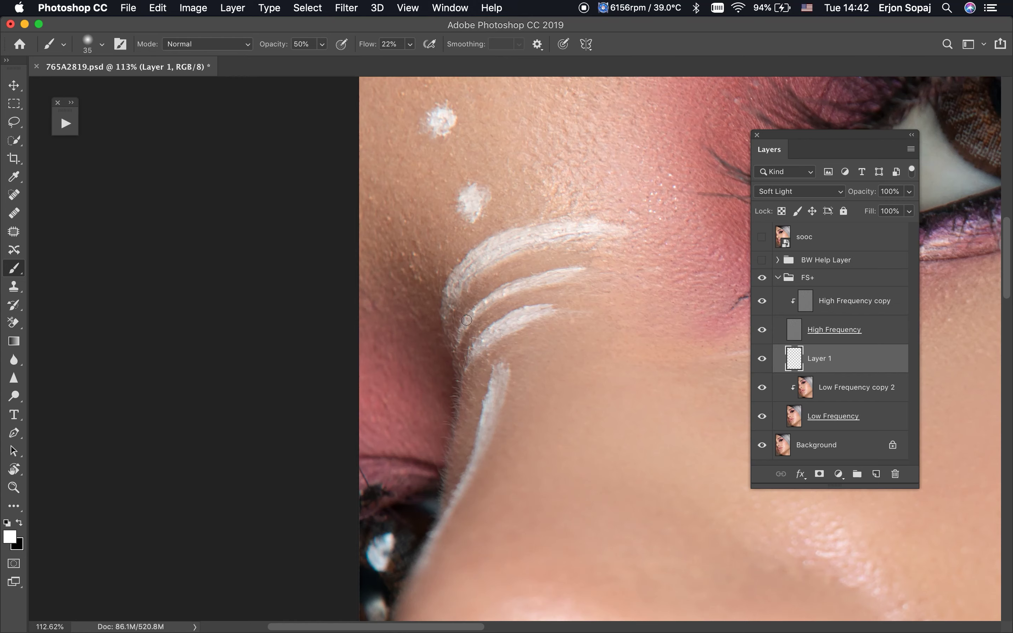
pyautogui.press(']')
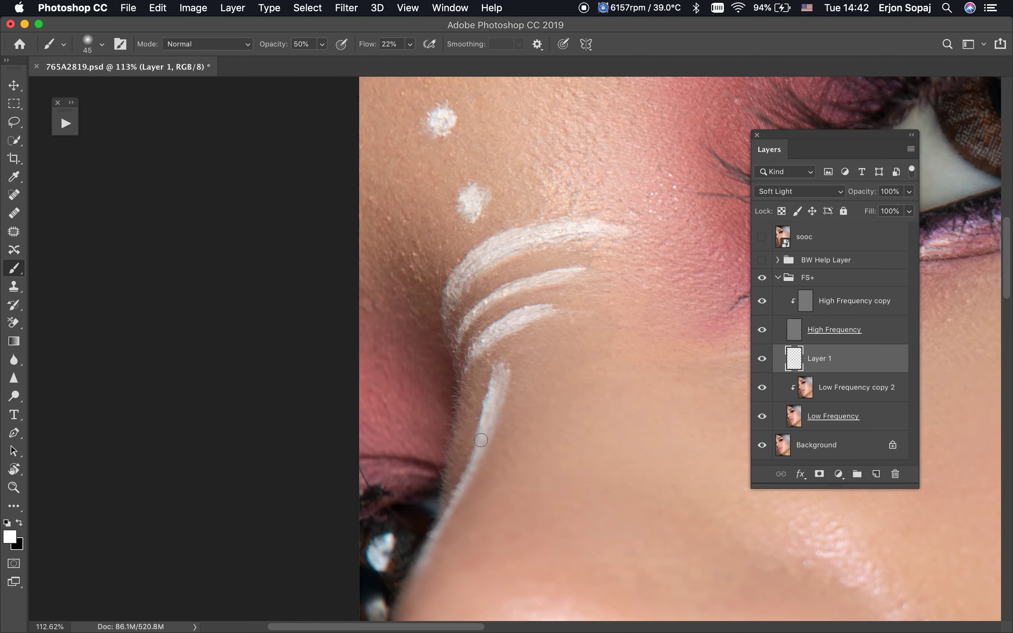
# Brighten the stripe along the lash edge, redoing one stroke, then its upper part.
pyautogui.press('[')
pyautogui.moveTo(436, 533); pyautogui.dragTo(463, 459)
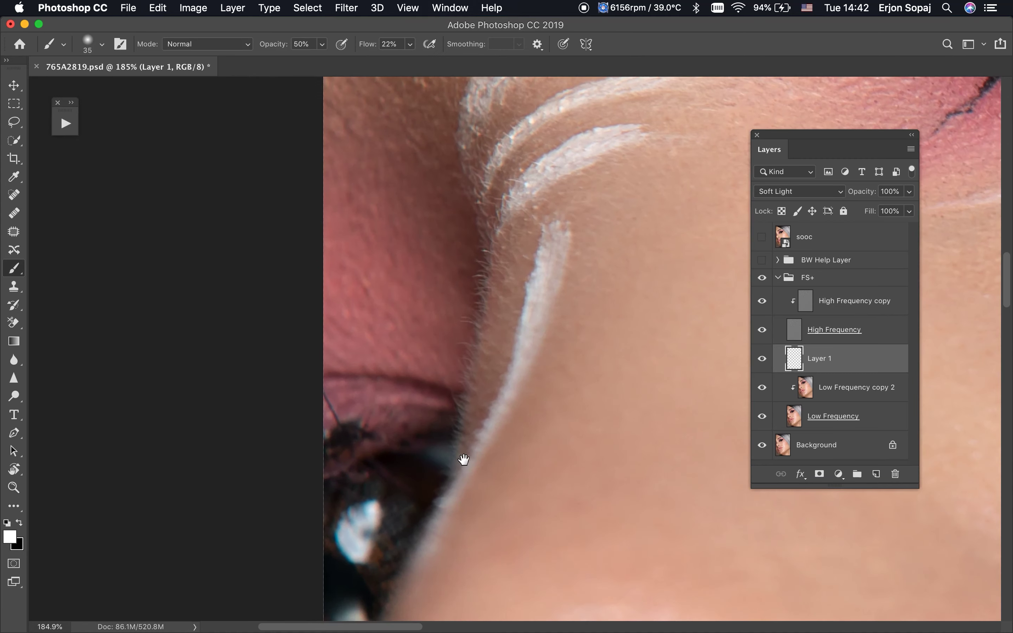
pyautogui.moveTo(435, 513); pyautogui.dragTo(464, 450)
pyautogui.hotkey('ctrl', 'z')
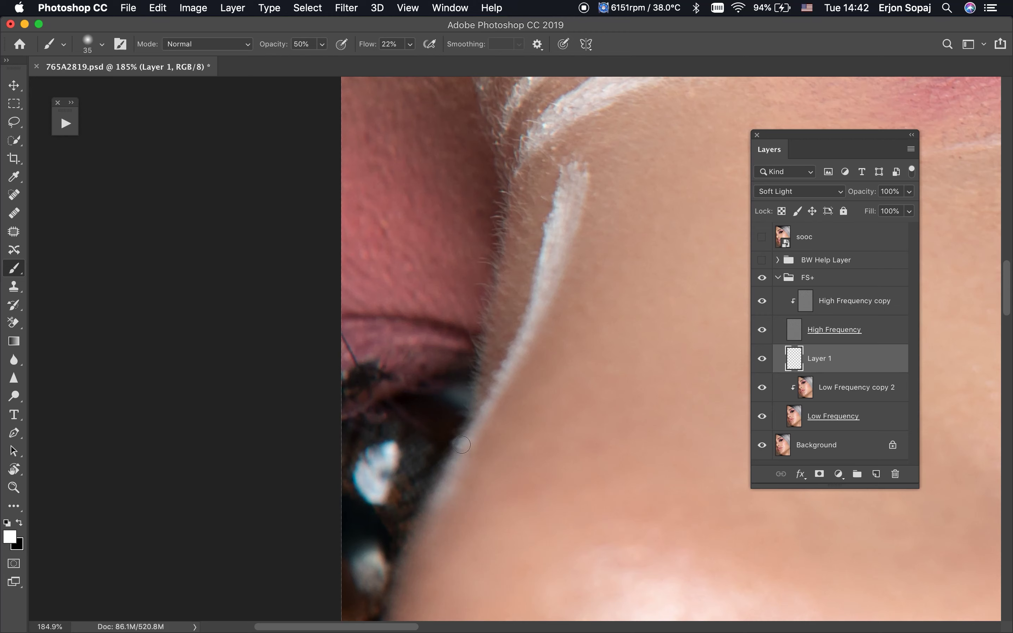
pyautogui.moveTo(448, 490); pyautogui.dragTo(475, 430)
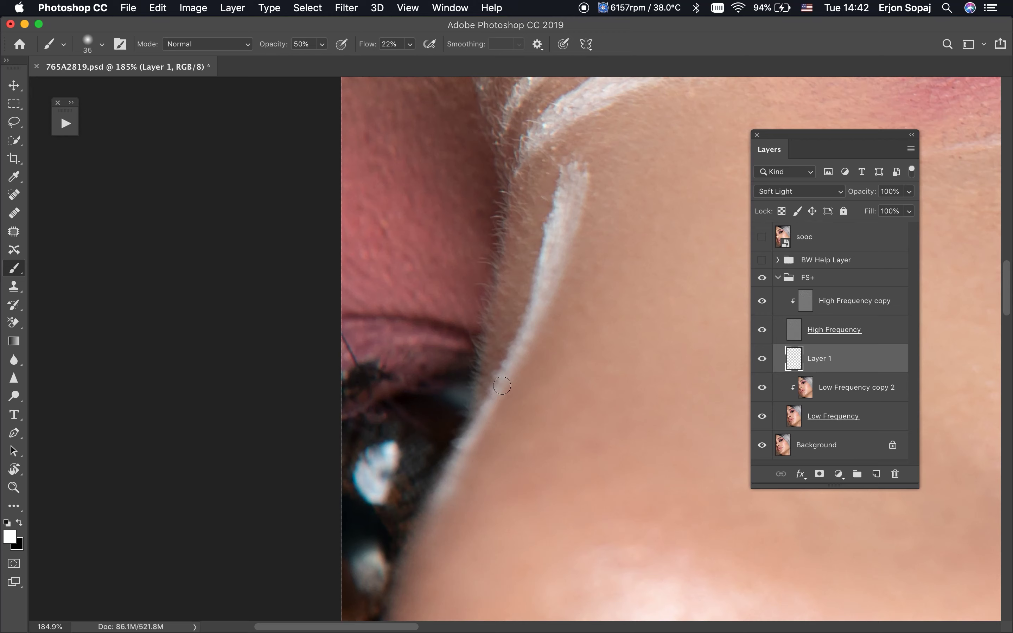
pyautogui.moveTo(493, 395); pyautogui.dragTo(441, 484)
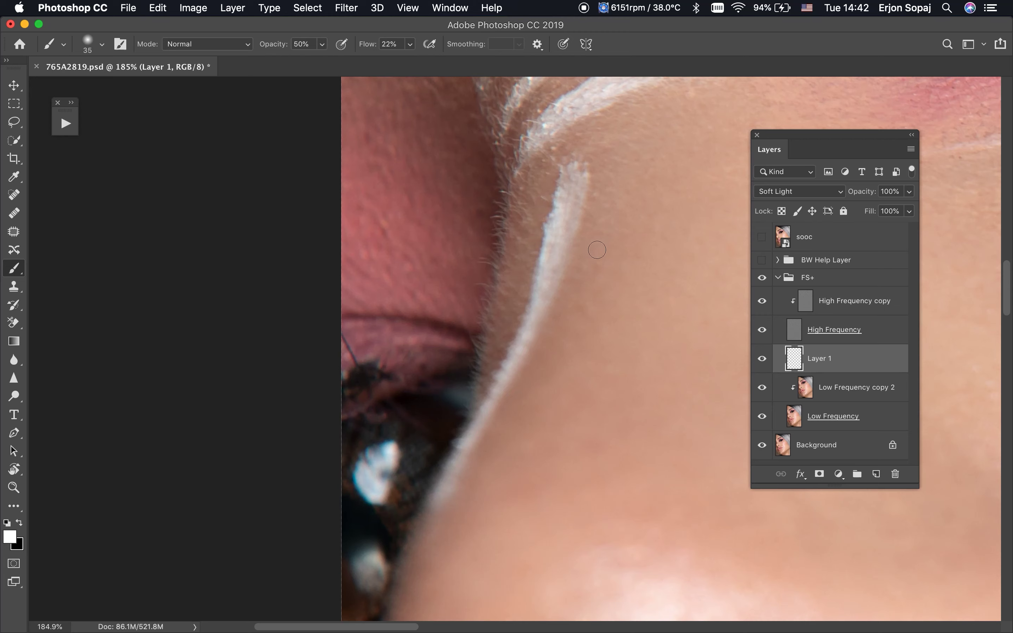
pyautogui.moveTo(544, 308)
pyautogui.mouseDown()
pyautogui.moveTo(583, 203)
pyautogui.moveTo(569, 182)
pyautogui.mouseUp()
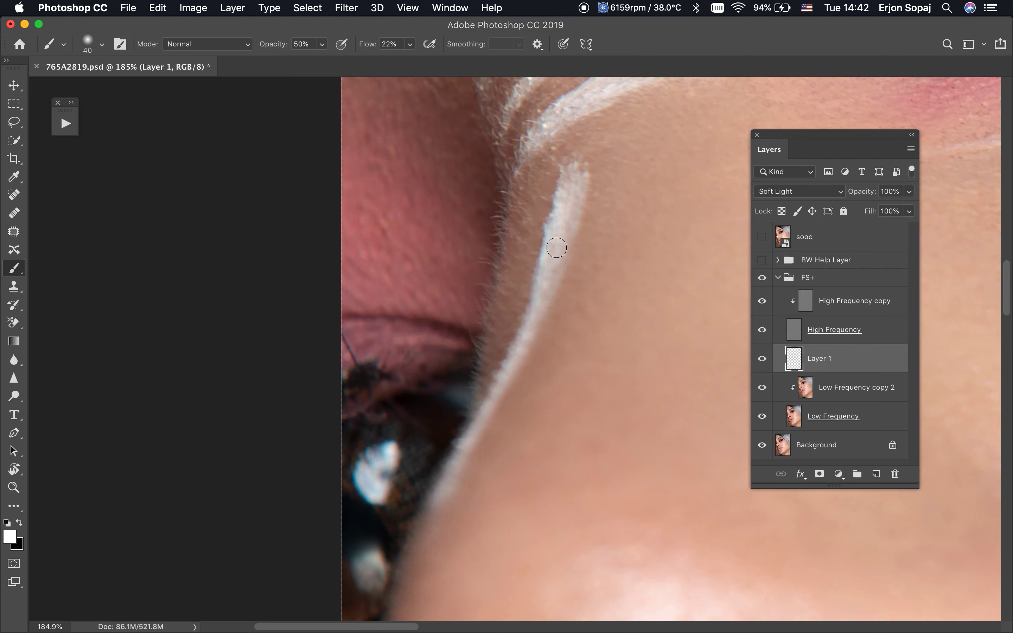
pyautogui.moveTo(556, 263); pyautogui.dragTo(577, 190)
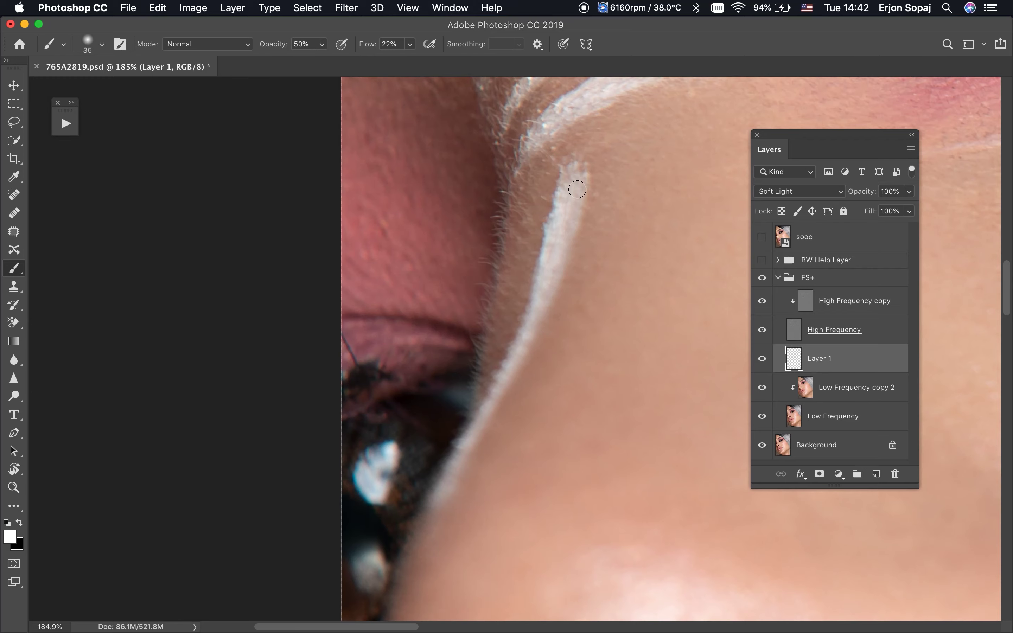
pyautogui.scroll(-3, 528, 347)
# Paint white over the stroke beside the nostril on Soft Light Layer 1.
pyautogui.scroll(-5, 542, 368)
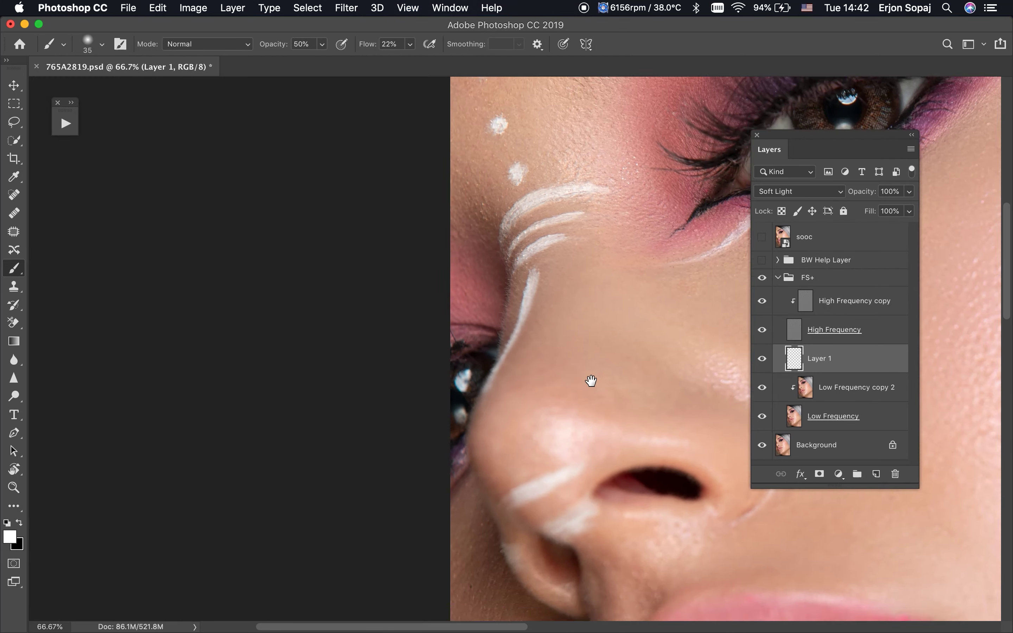
pyautogui.scroll(-5, 592, 380)
pyautogui.press(']')
pyautogui.press(']')
pyautogui.press(']')
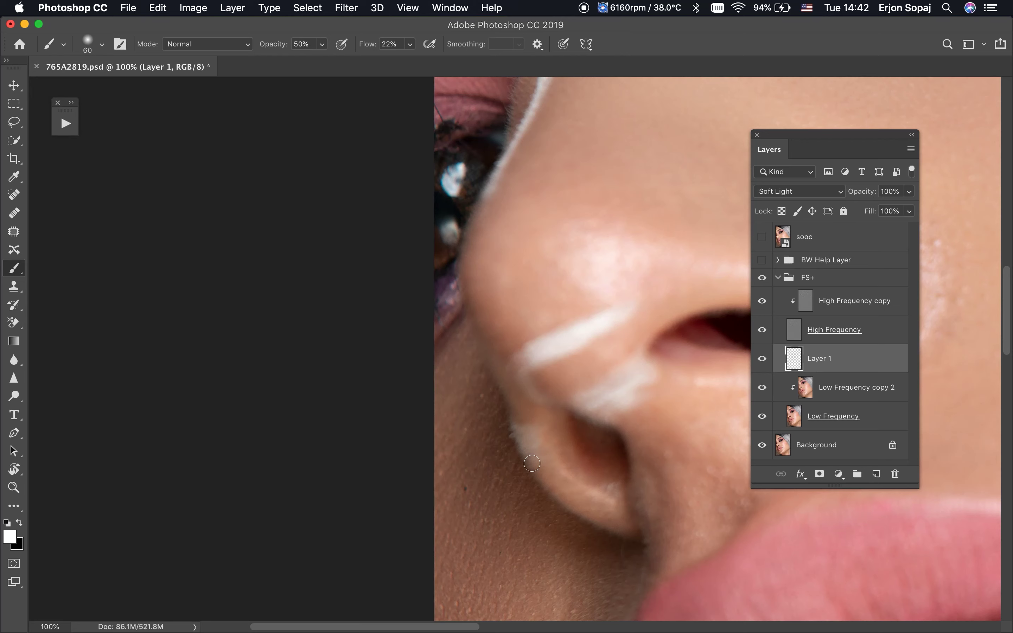
pyautogui.moveTo(526, 447); pyautogui.dragTo(524, 439)
pyautogui.press(']')
pyautogui.press(']')
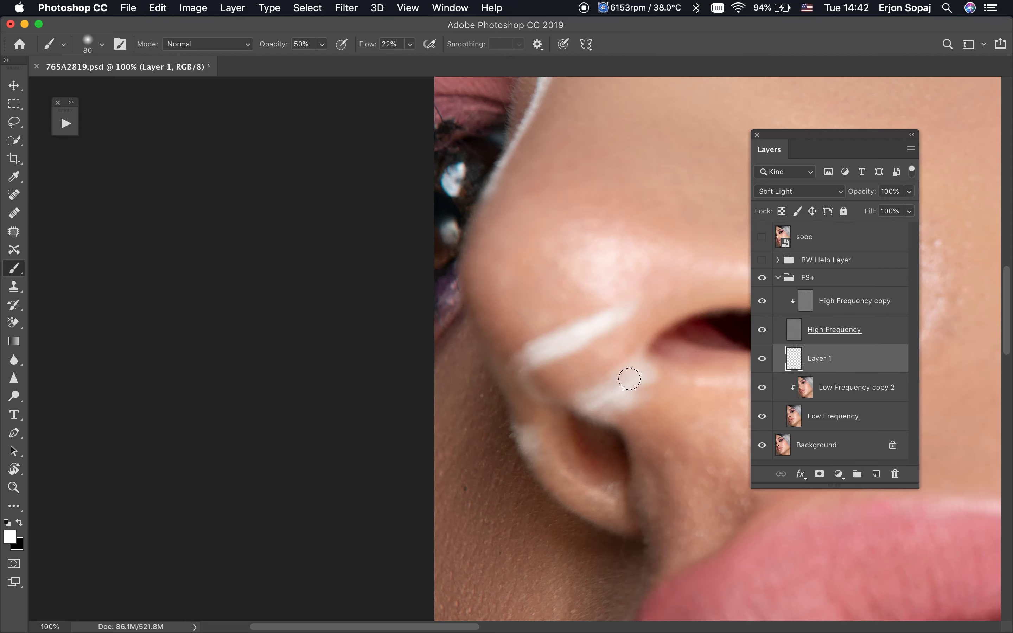
# Select the High Frequency copy layer and paint a white streak by the nostril.
pyautogui.hscroll(2, 629, 385)
pyautogui.click(833, 277)
pyautogui.press('j')
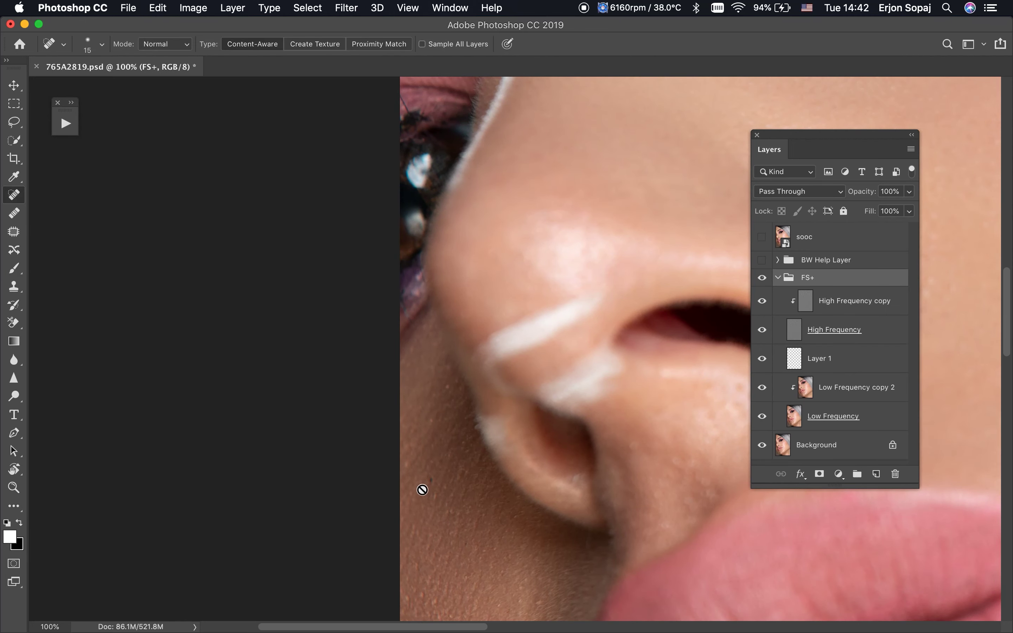
pyautogui.click(833, 303)
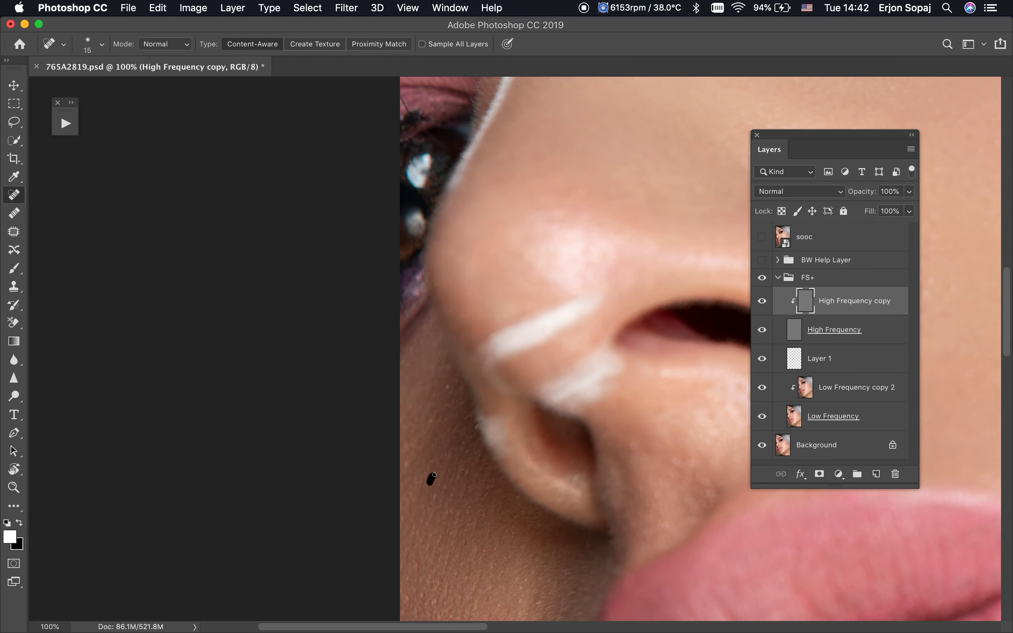
pyautogui.press('b')
pyautogui.moveTo(604, 380); pyautogui.dragTo(412, 414)
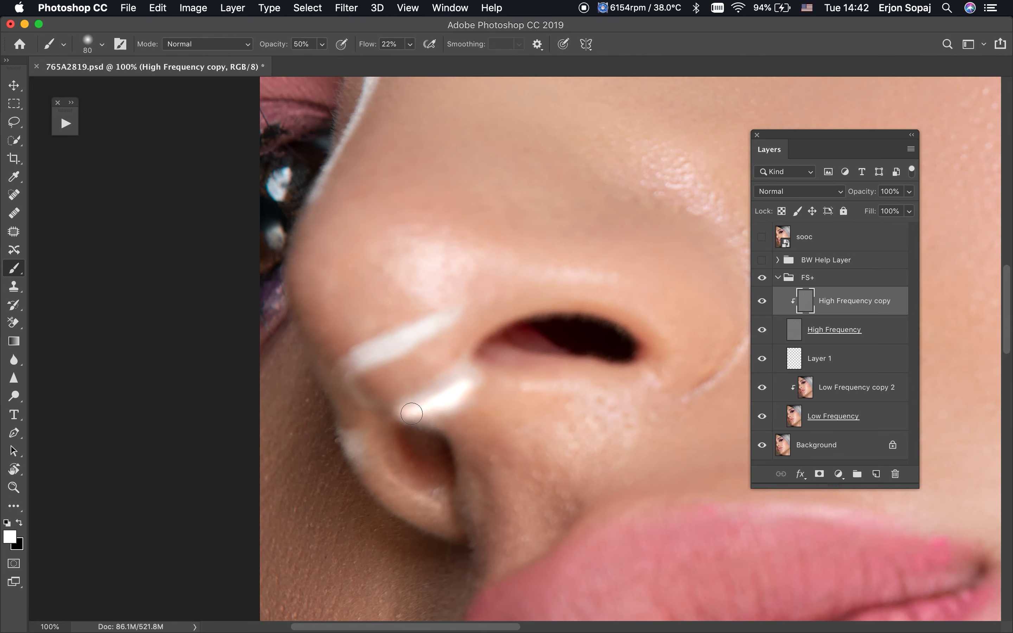
# Undo the stroke on High Frequency copy and reselect Layer 1 with a smaller brush.
pyautogui.press('super+z')
pyautogui.hotkey('alt', '[')
pyautogui.hotkey('alt', '[')
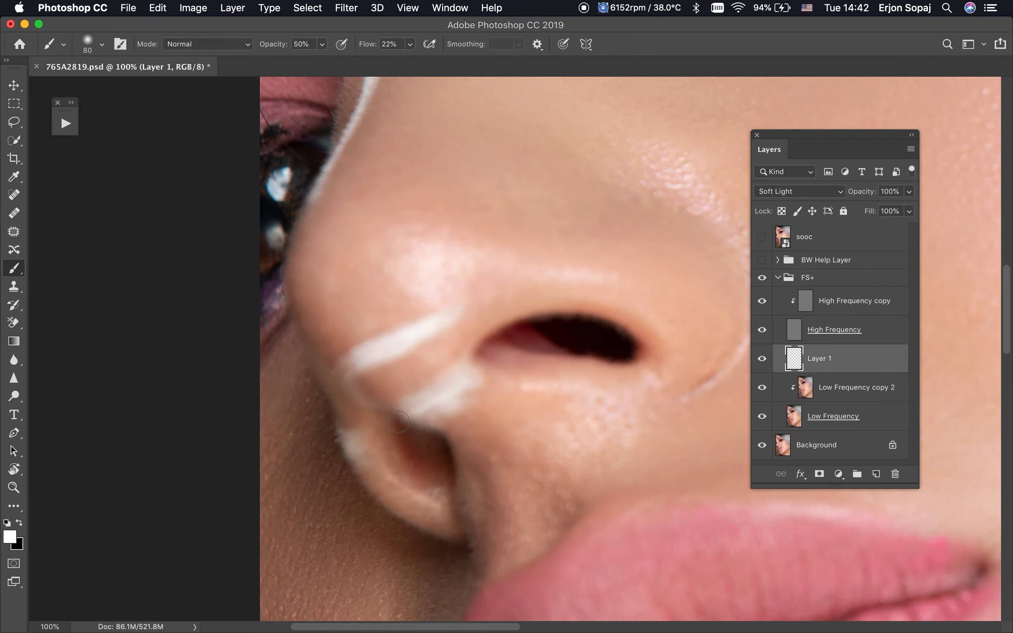
pyautogui.press('[')
pyautogui.press('[')
pyautogui.hscroll(2, 508, 378)
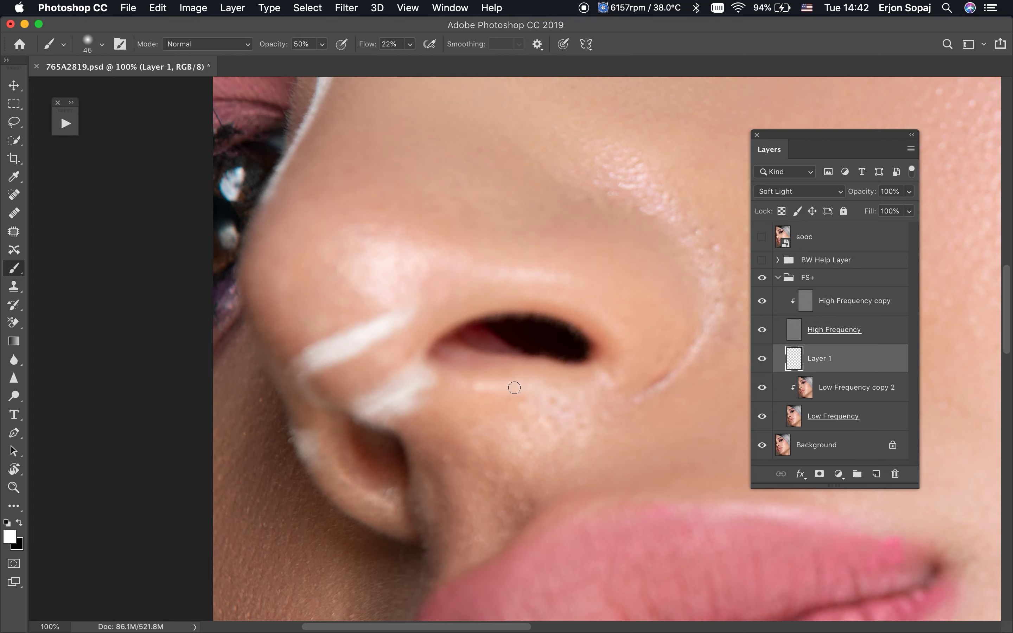
pyautogui.press('super+minus')
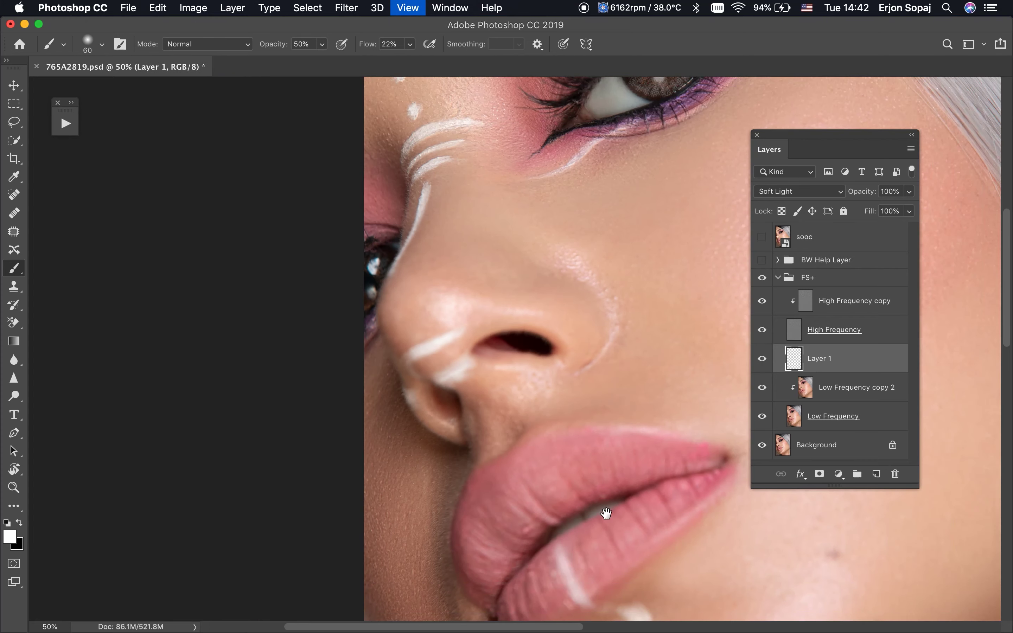
# Brighten the white face-paint line just below the lower lip with a larger brush.
pyautogui.moveTo(605, 513); pyautogui.dragTo(564, 376)
pyautogui.press(']')
pyautogui.press(']')
pyautogui.press(']')
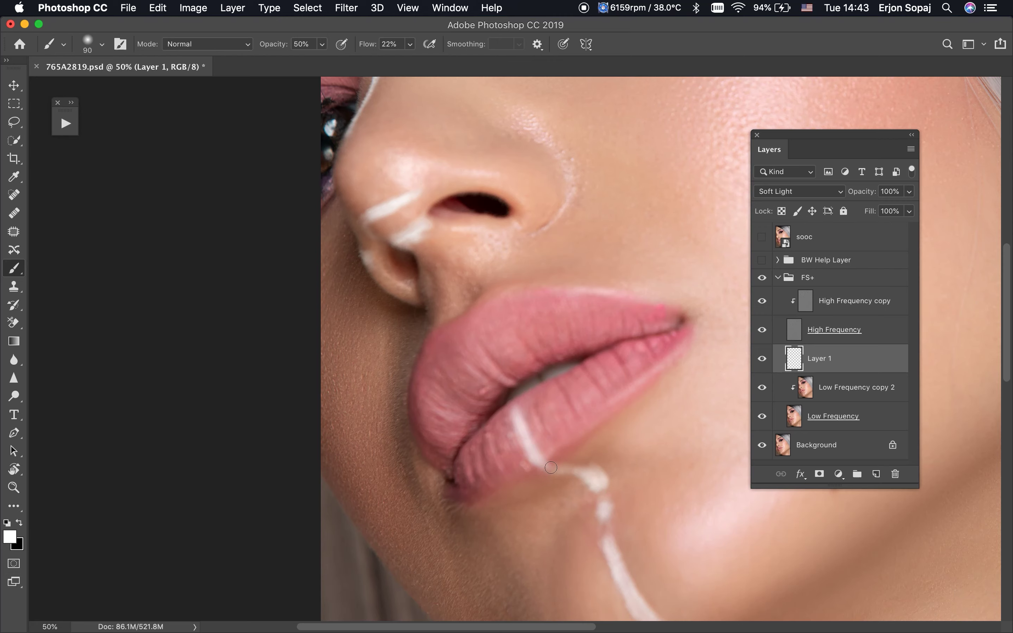
pyautogui.press(']')
pyautogui.moveTo(575, 473)
pyautogui.mouseDown()
pyautogui.moveTo(603, 493)
pyautogui.moveTo(551, 380)
pyautogui.mouseUp()
pyautogui.press(']')
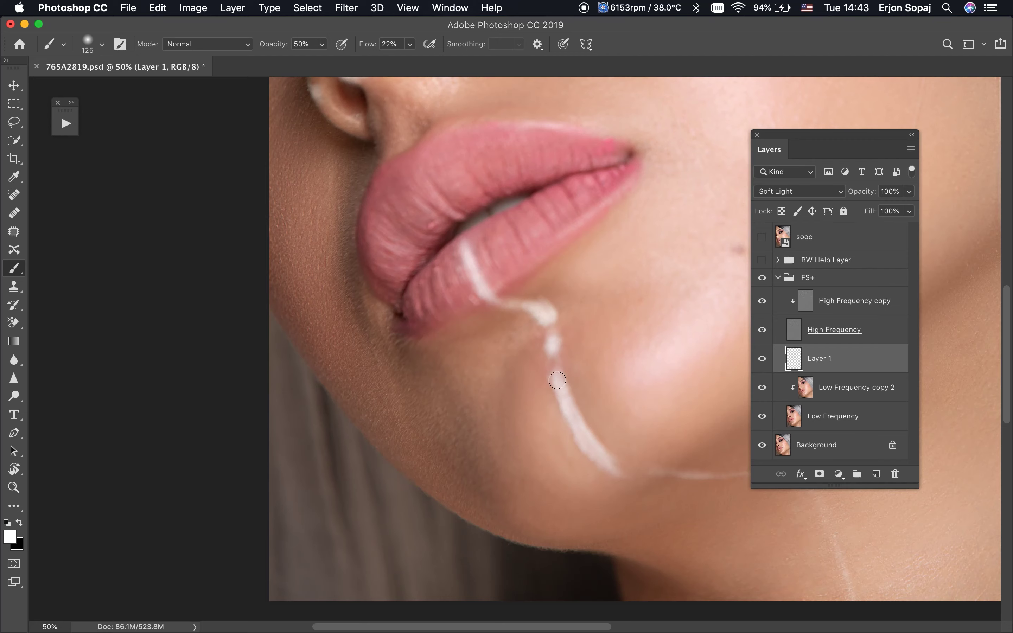
pyautogui.press('[')
# Paint white along the face-paint line running down the chin and jaw.
pyautogui.moveTo(599, 459)
pyautogui.mouseDown()
pyautogui.moveTo(524, 352)
pyautogui.moveTo(574, 378)
pyautogui.moveTo(658, 385)
pyautogui.mouseUp()
pyautogui.press('[')
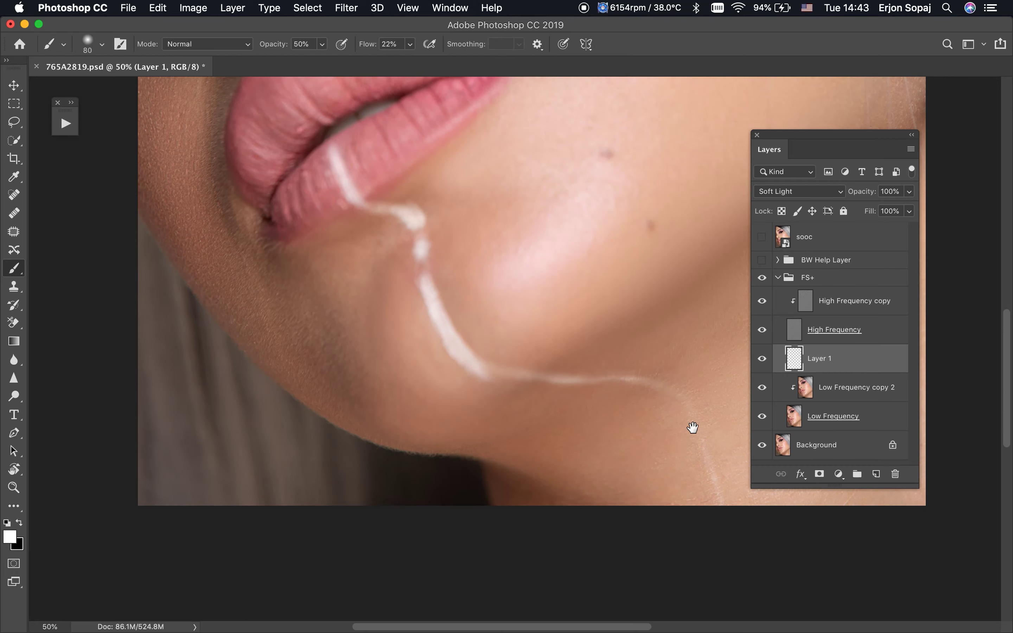
pyautogui.moveTo(693, 427)
pyautogui.mouseDown()
pyautogui.moveTo(534, 296)
pyautogui.moveTo(574, 357)
pyautogui.mouseUp()
pyautogui.scroll(2, 534, 296)
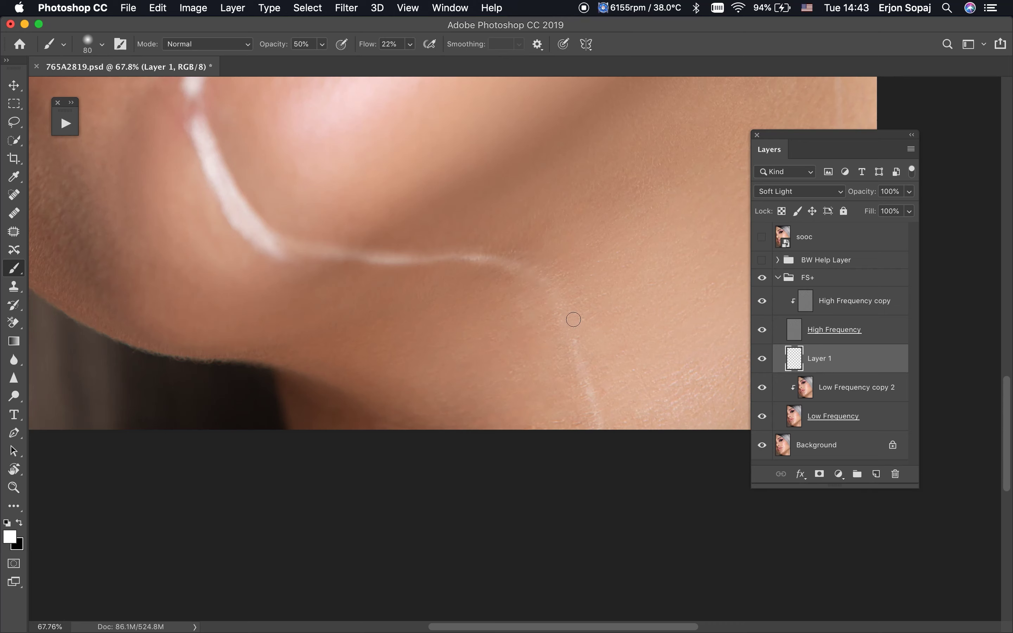
pyautogui.moveTo(552, 301); pyautogui.dragTo(597, 427)
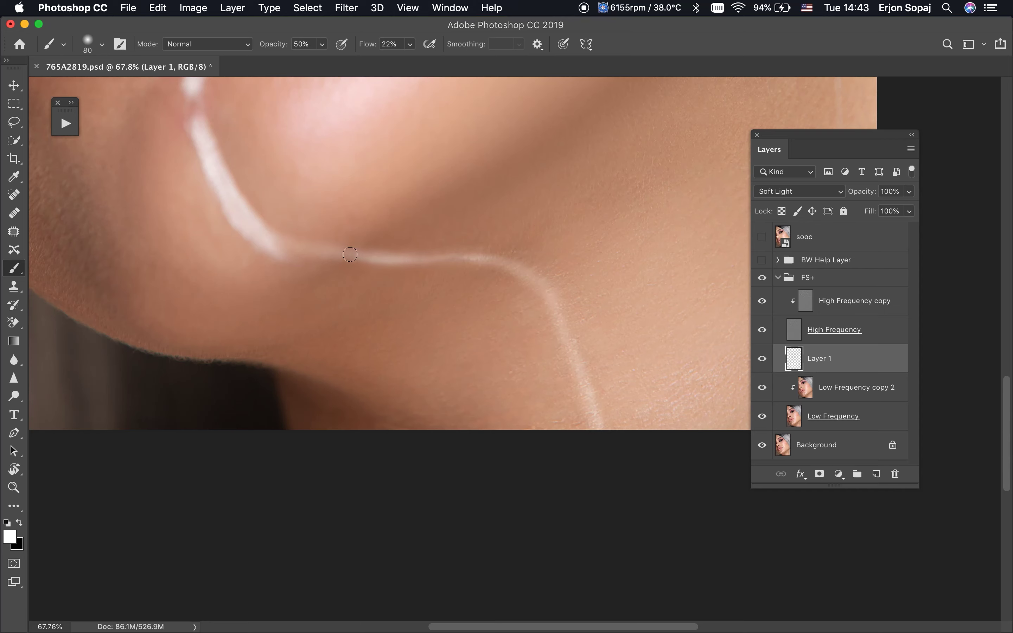
# Hide Layer 1 to compare before and after, and select Low Frequency copy 2.
pyautogui.scroll(3, 287, 242)
pyautogui.hscroll(-3, 287, 242)
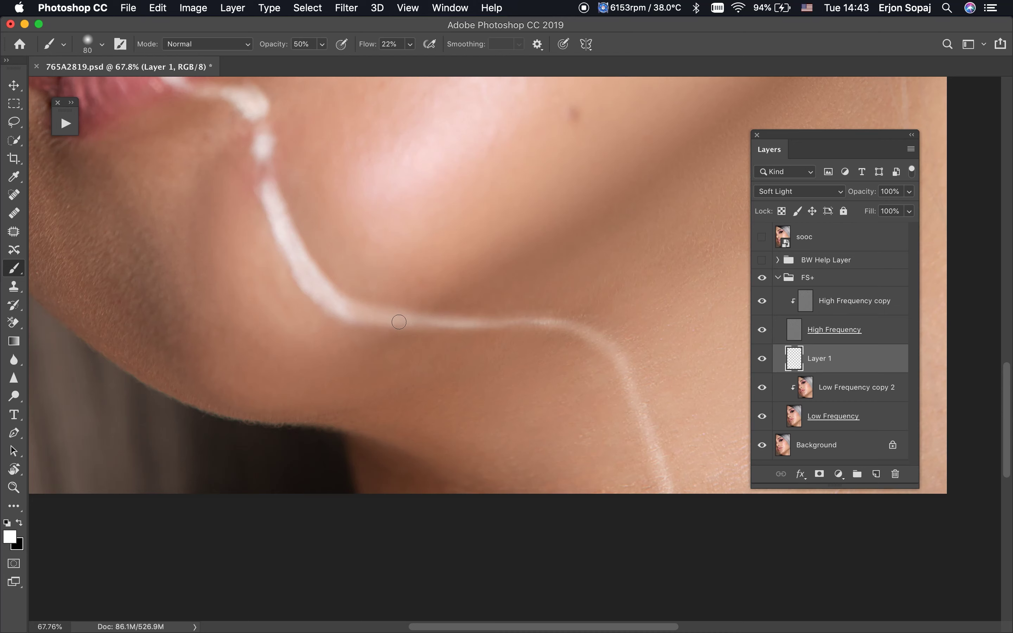
pyautogui.click(762, 359)
pyautogui.click(833, 387)
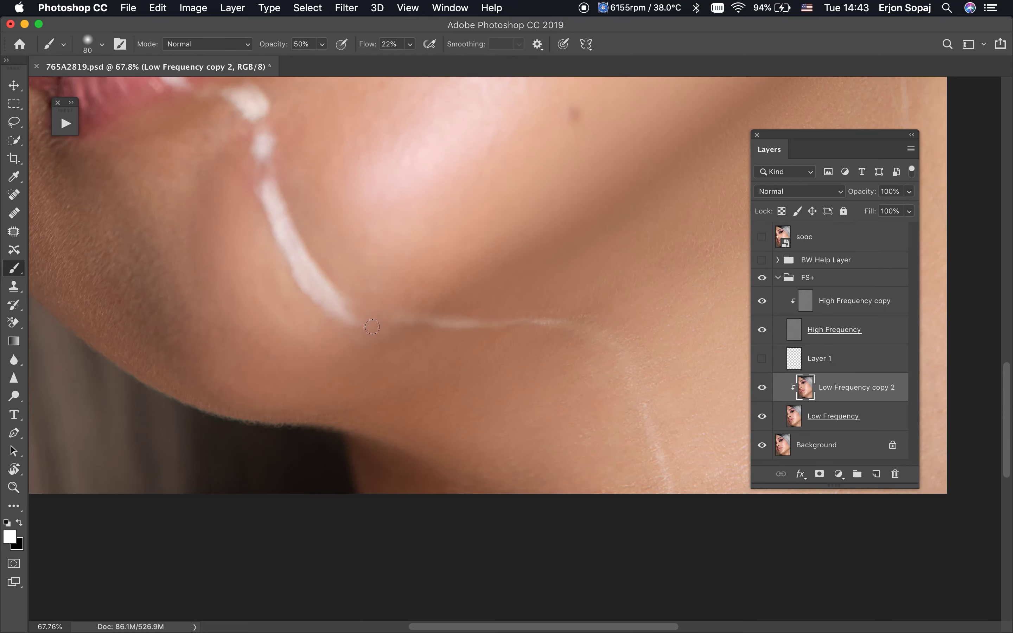
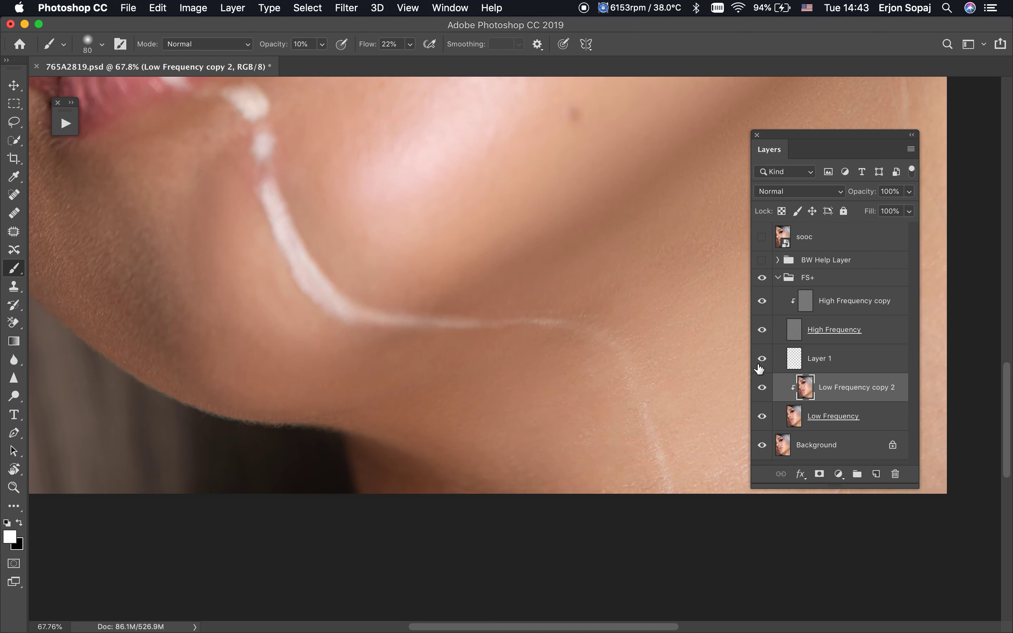
# Undo the neck-streak retouch, make Layer 1 active and zoom in around the eye.
pyautogui.hotkey('ctrl', 'z')
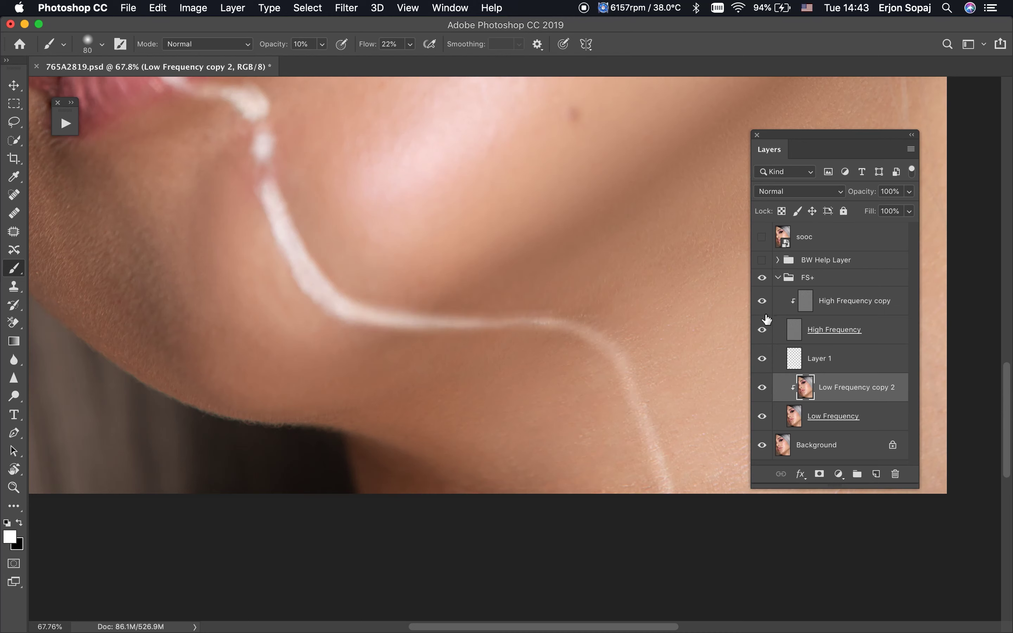
pyautogui.hotkey('ctrl', '0')
pyautogui.click(762, 301)
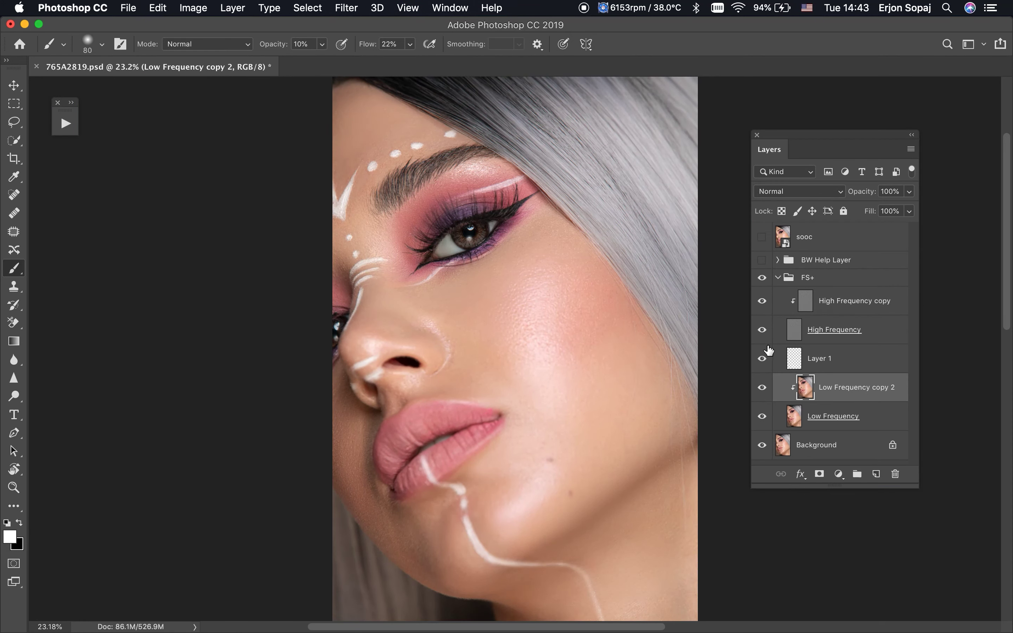
pyautogui.click(769, 356)
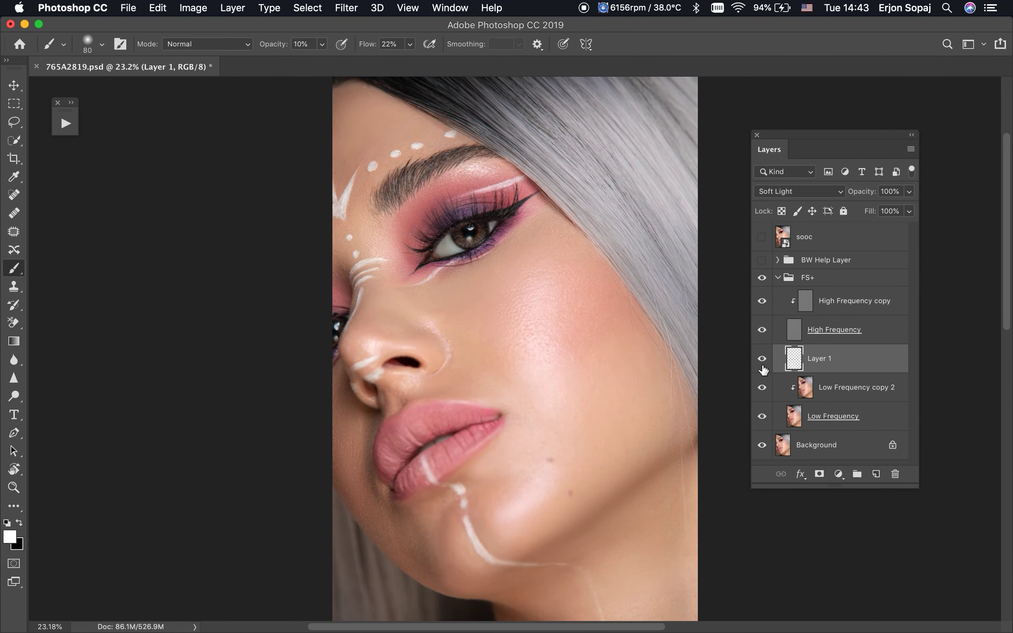
pyautogui.click(762, 359)
pyautogui.click(762, 358)
pyautogui.press('z')
pyautogui.moveTo(377, 291)
pyautogui.mouseDown()
pyautogui.moveTo(418, 290)
pyautogui.moveTo(389, 316)
pyautogui.mouseUp()
# Smooth the edge of the white V stroke with a fine Mixer Brush.
pyautogui.press('b')
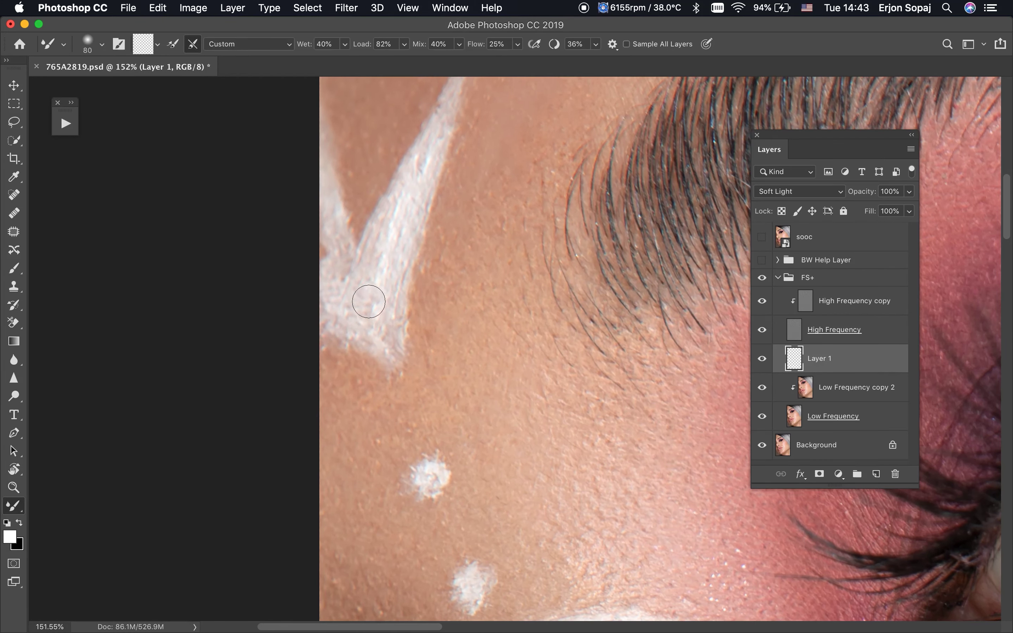
pyautogui.press('[')
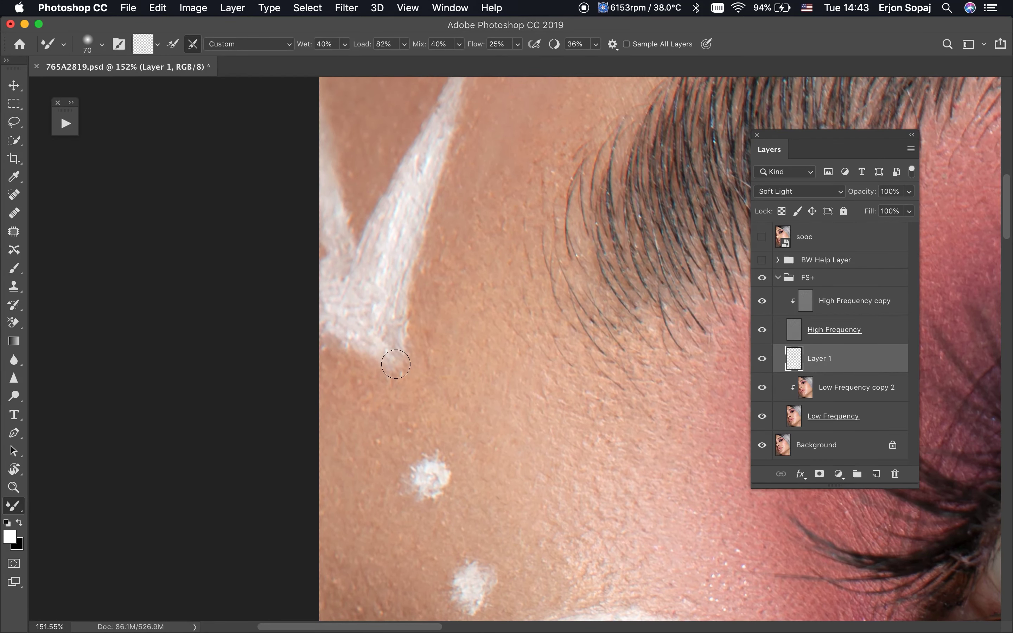
pyautogui.press('[')
pyautogui.moveTo(409, 193); pyautogui.dragTo(404, 269)
pyautogui.press('[')
pyautogui.press('[')
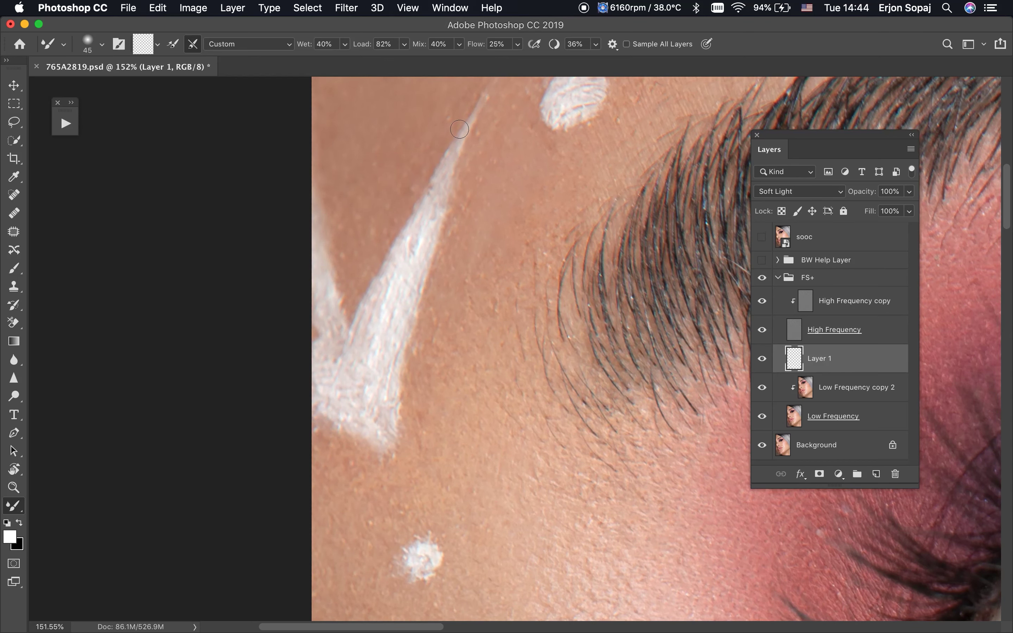
pyautogui.press('[')
pyautogui.press('[')
pyautogui.press('[')
pyautogui.press('[')
pyautogui.press('[')
pyautogui.moveTo(403, 244)
pyautogui.mouseDown()
pyautogui.moveTo(458, 190)
pyautogui.moveTo(446, 173)
pyautogui.mouseUp()
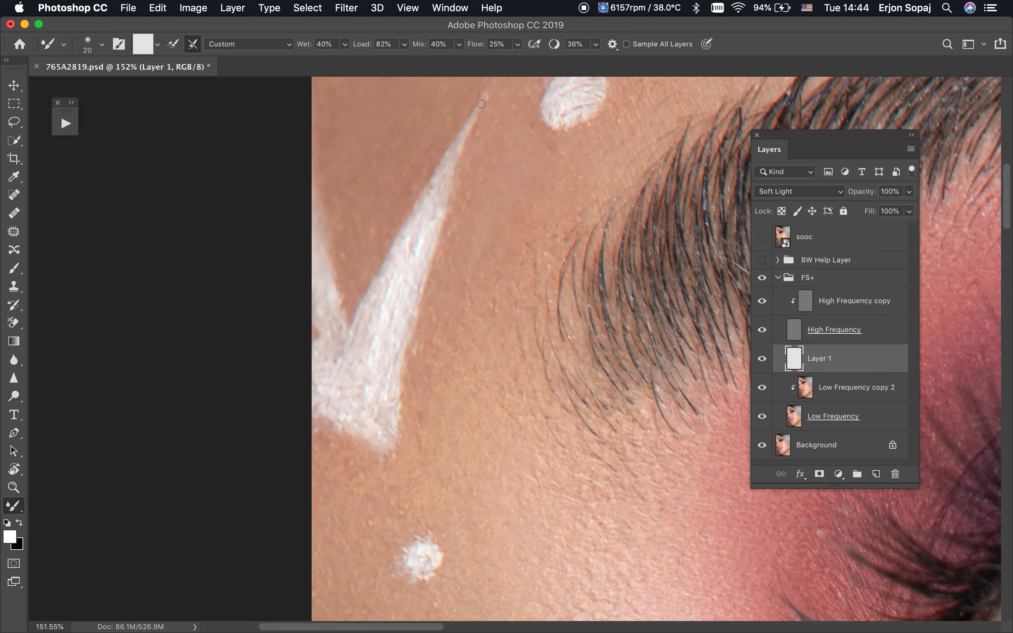
pyautogui.press(']')
pyautogui.press(']')
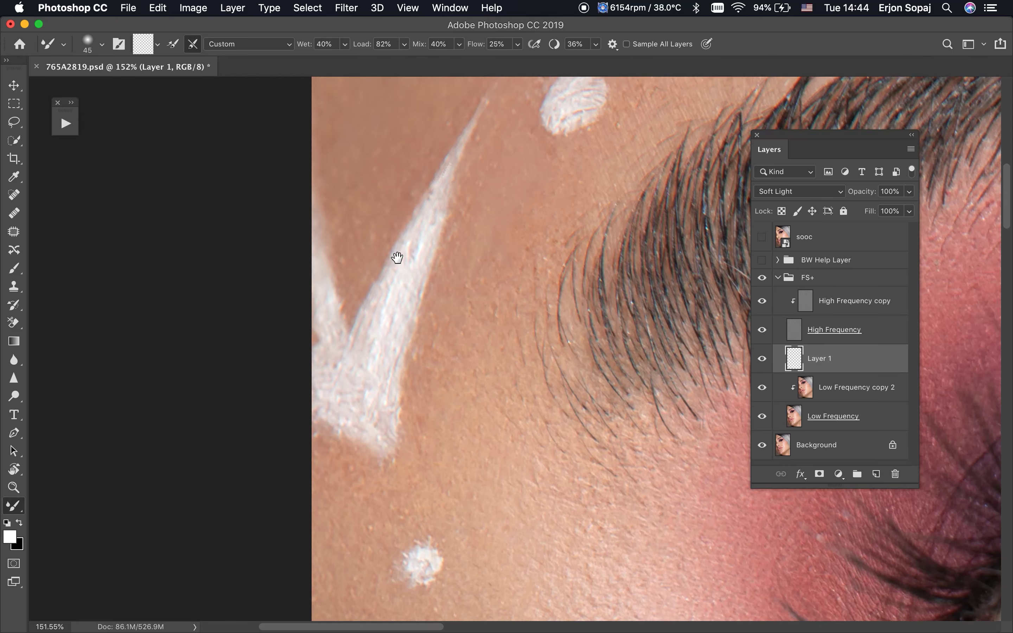
# Smooth the white dots above the eyebrow and view the eye area at 100%.
pyautogui.moveTo(396, 263); pyautogui.dragTo(355, 384)
pyautogui.press('[')
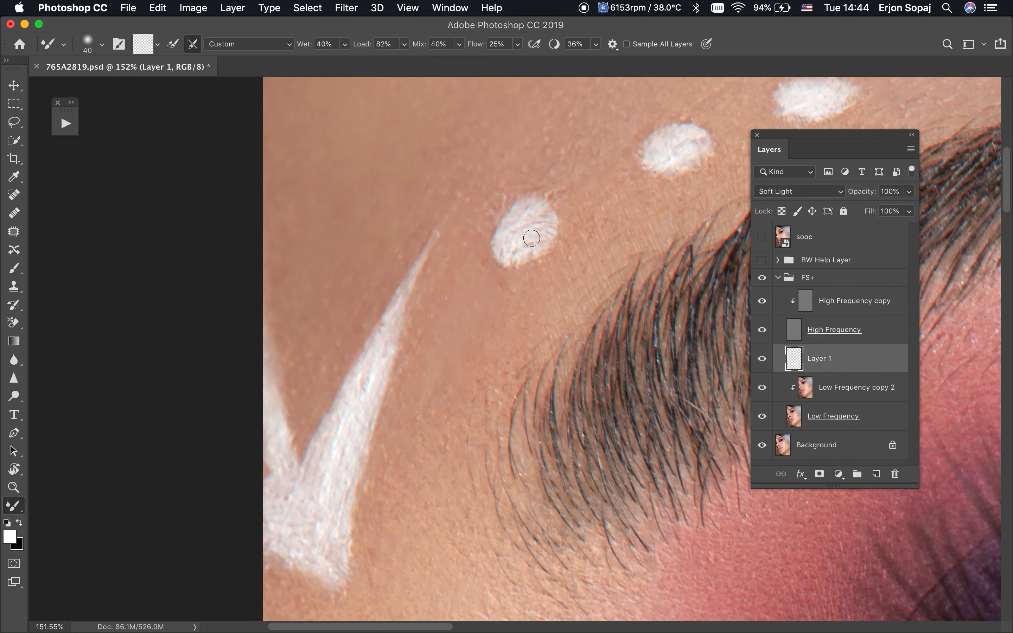
pyautogui.moveTo(665, 150); pyautogui.dragTo(531, 247)
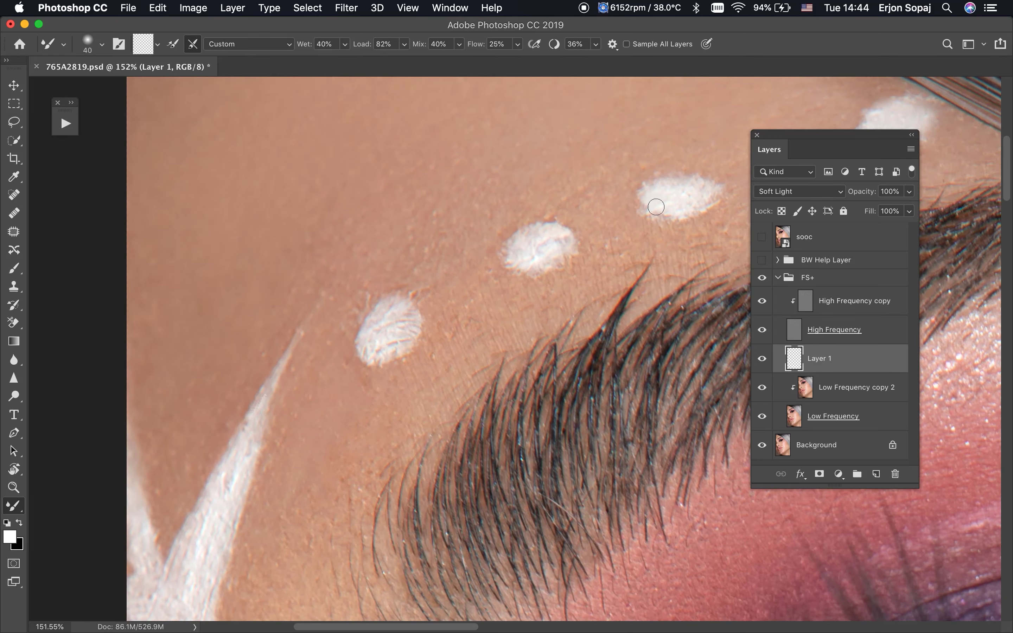
pyautogui.moveTo(688, 196); pyautogui.dragTo(558, 228)
pyautogui.moveTo(705, 180); pyautogui.dragTo(502, 202)
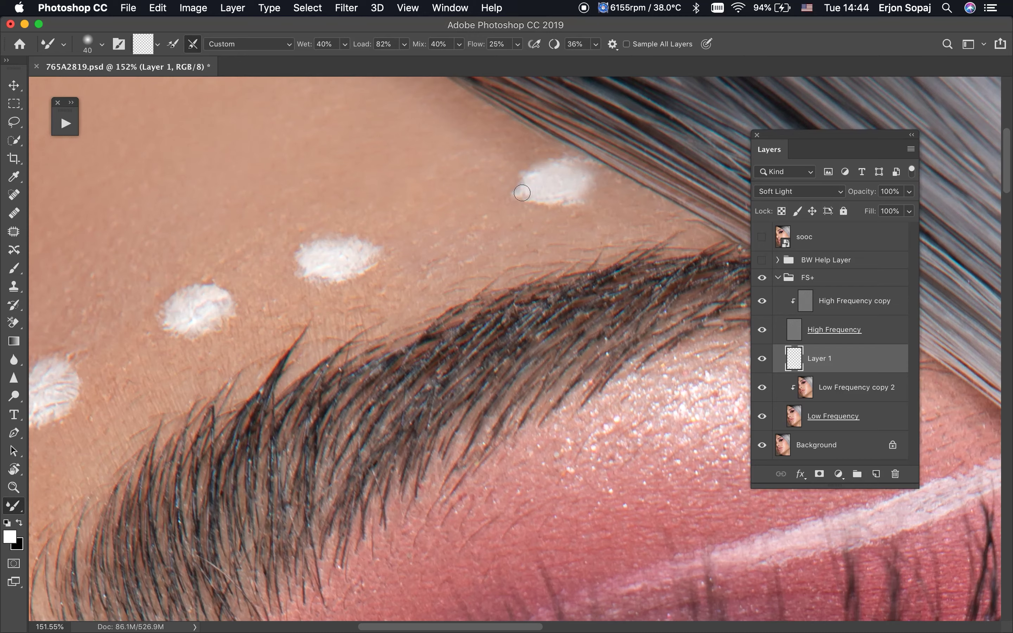
pyautogui.press('super+minus')
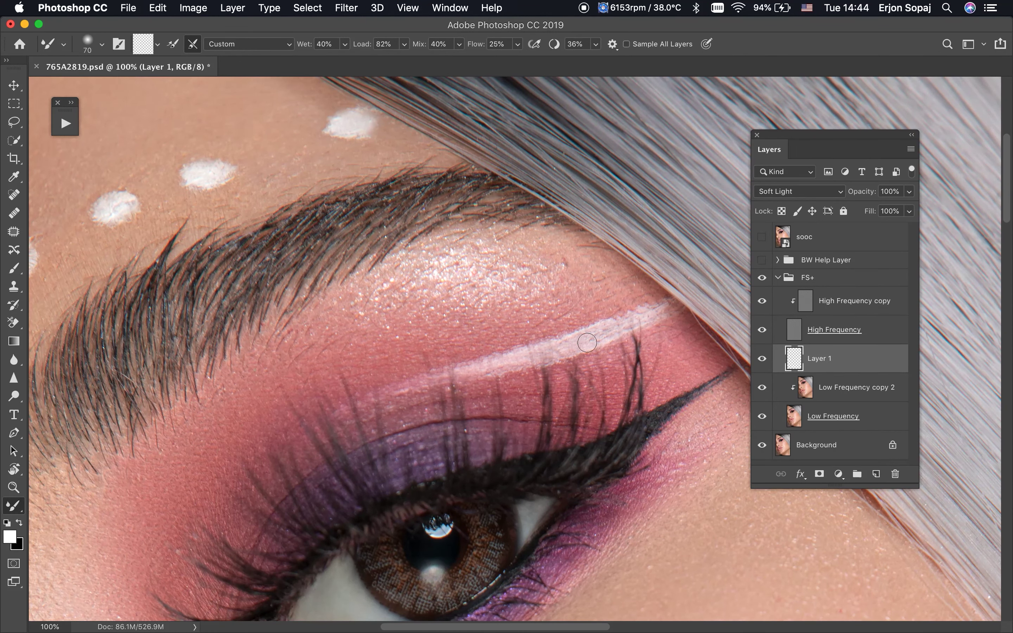
pyautogui.press(']')
pyautogui.press('b')
pyautogui.press('[')
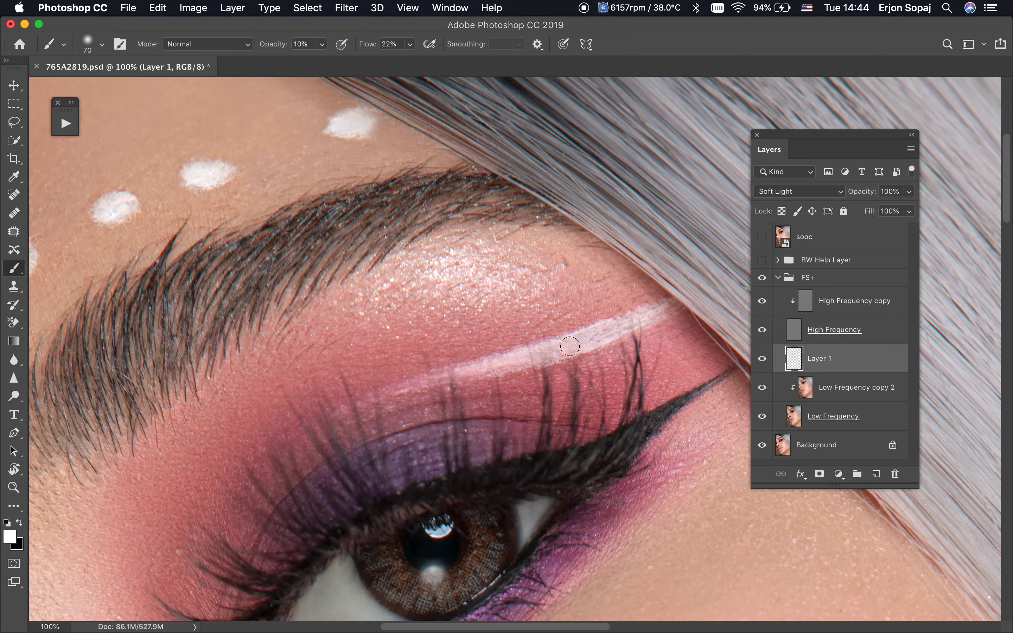
# Paint white at 40–50% opacity over the eyelid line and forehead dots on Soft Light Layer 1.
pyautogui.press('[')
pyautogui.press('[')
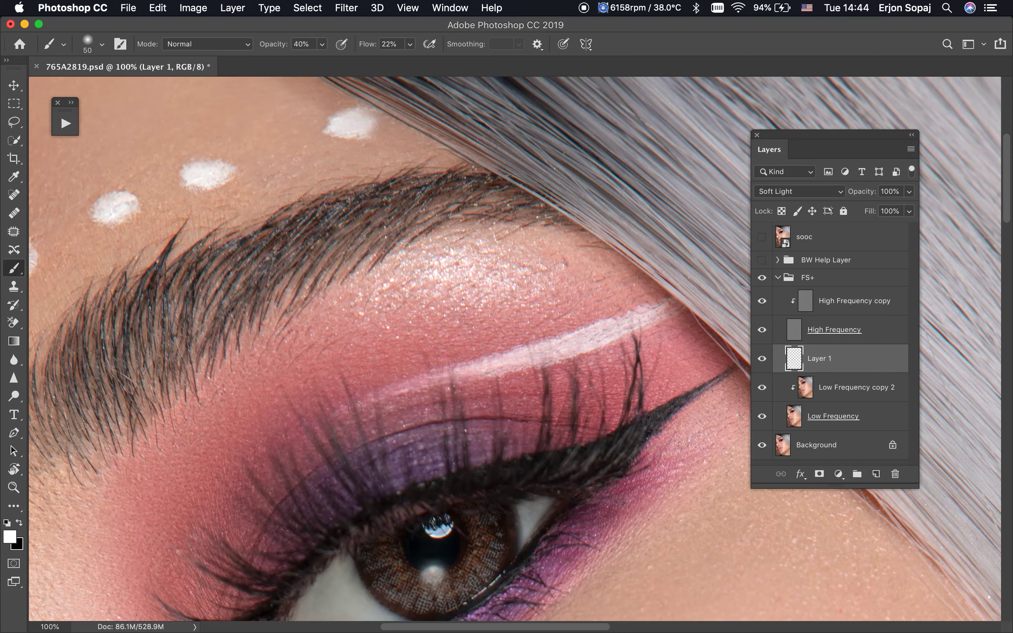
pyautogui.press(']')
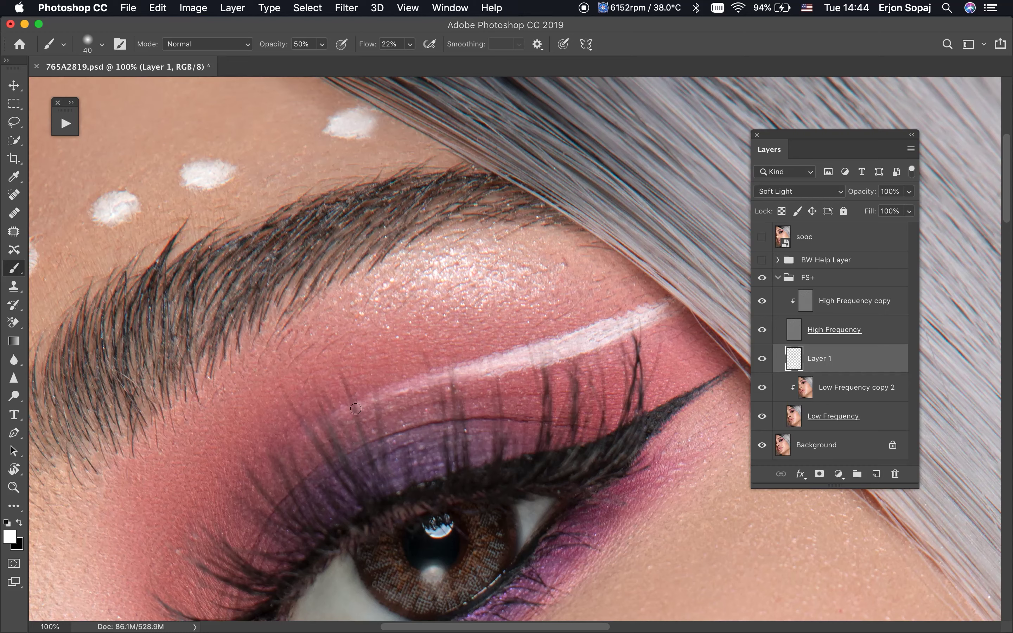
pyautogui.moveTo(350, 228); pyautogui.dragTo(496, 312)
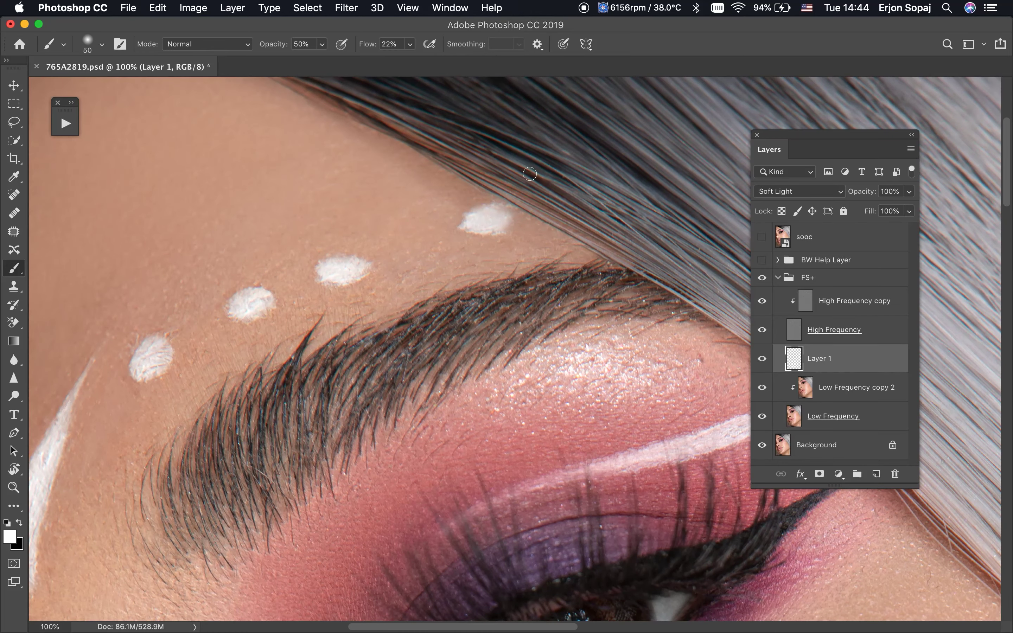
pyautogui.hscroll(-6, 477, 226)
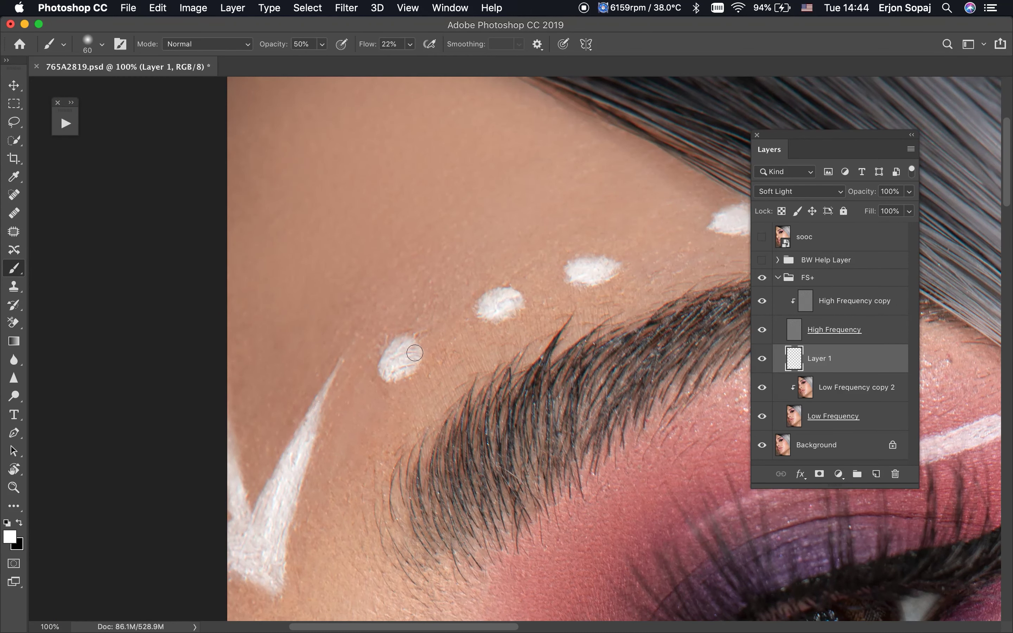
pyautogui.scroll(-2, 414, 353)
pyautogui.hscroll(-1, 414, 353)
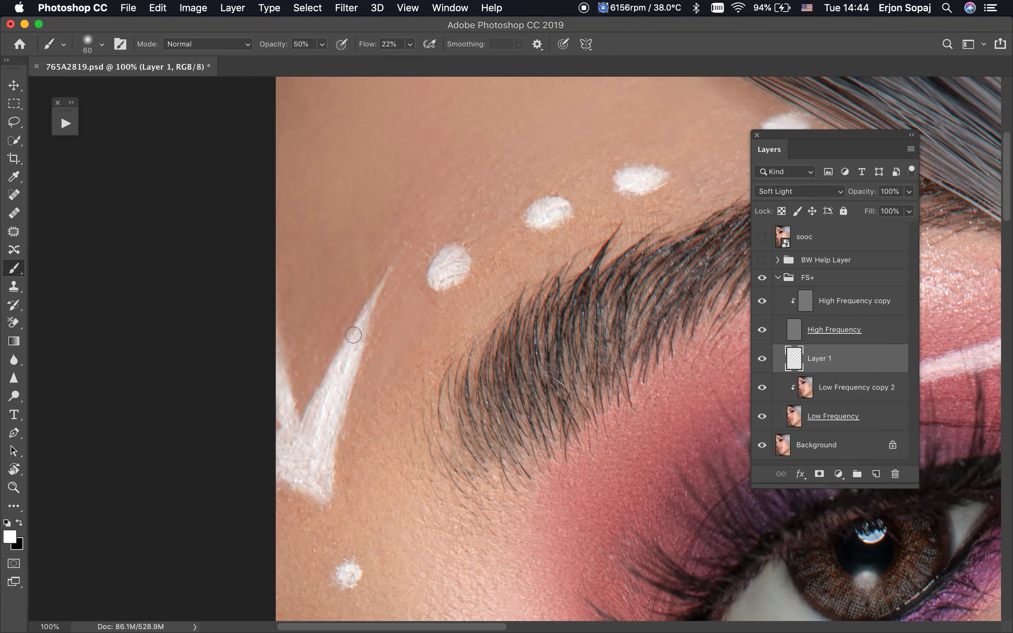
pyautogui.press('[')
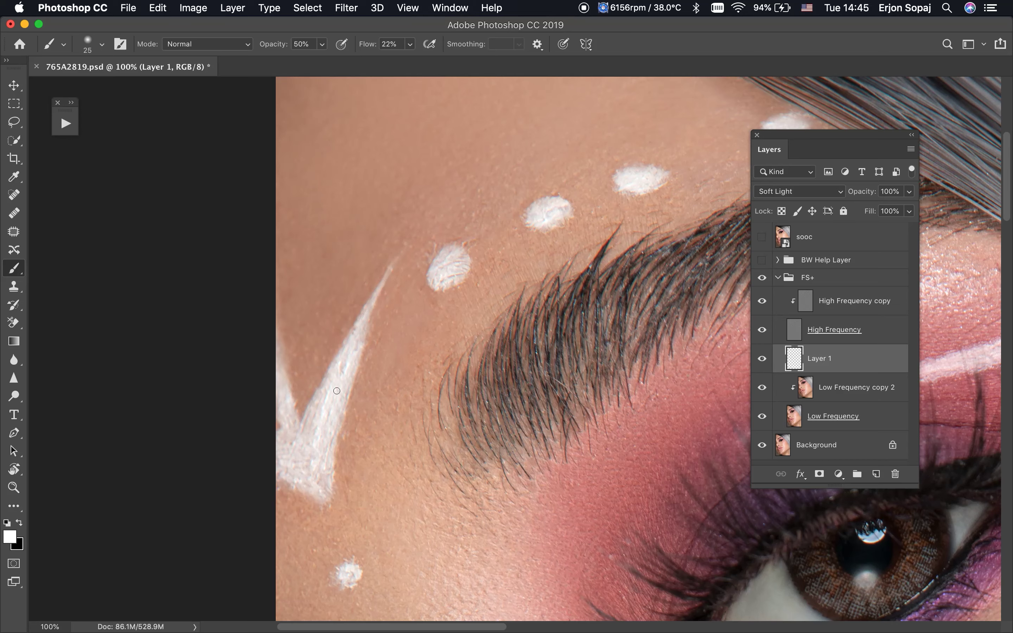
pyautogui.click(807, 302)
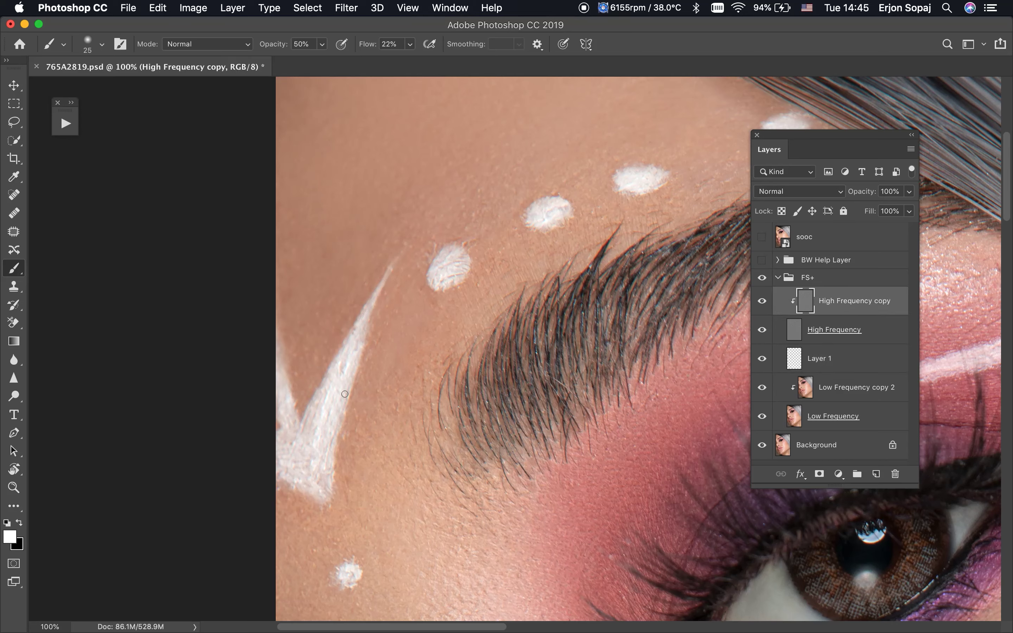
# Clone clean skin texture along the white dot's edge near the brow on High Frequency copy.
pyautogui.press('s')
pyautogui.moveTo(345, 394); pyautogui.dragTo(371, 403)
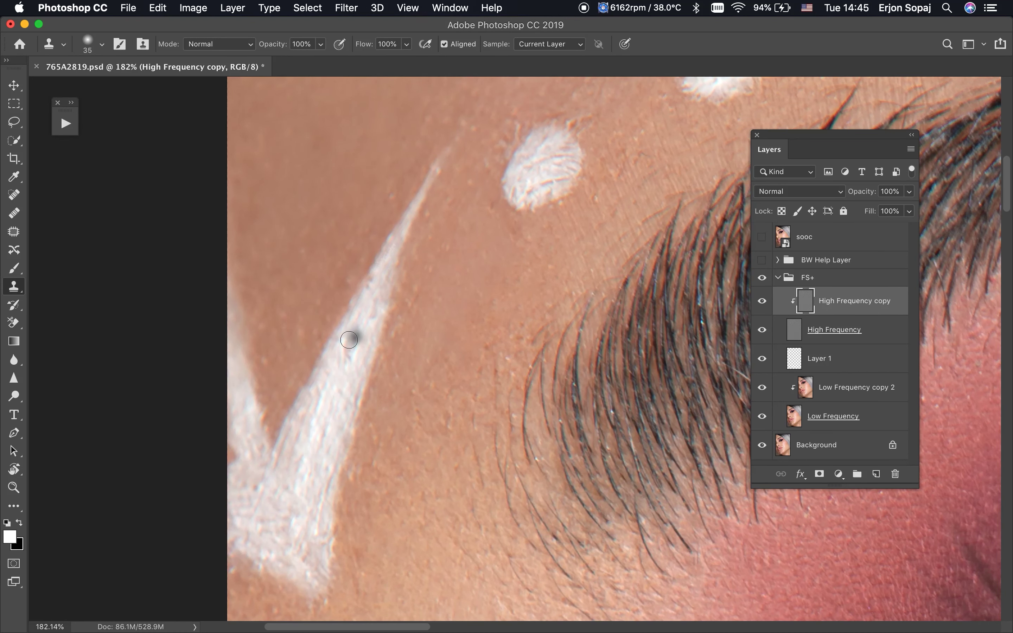
pyautogui.click(412, 305)
pyautogui.moveTo(572, 187)
pyautogui.mouseDown()
pyautogui.moveTo(547, 277)
pyautogui.moveTo(523, 303)
pyautogui.mouseUp()
pyautogui.press('[')
pyautogui.press('[')
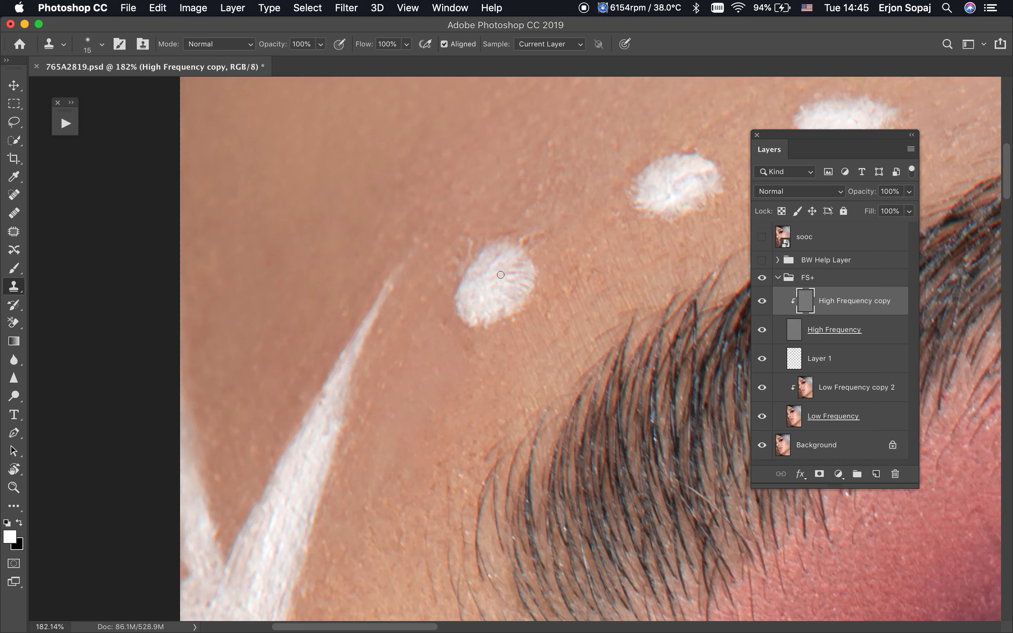
pyautogui.keyDown('alt'); pyautogui.click(445, 333); pyautogui.keyUp('alt')
pyautogui.moveTo(474, 347); pyautogui.dragTo(533, 253)
pyautogui.hscroll(6, 553, 226)
pyautogui.scroll(5, 553, 226)
pyautogui.moveTo(543, 290); pyautogui.dragTo(544, 279)
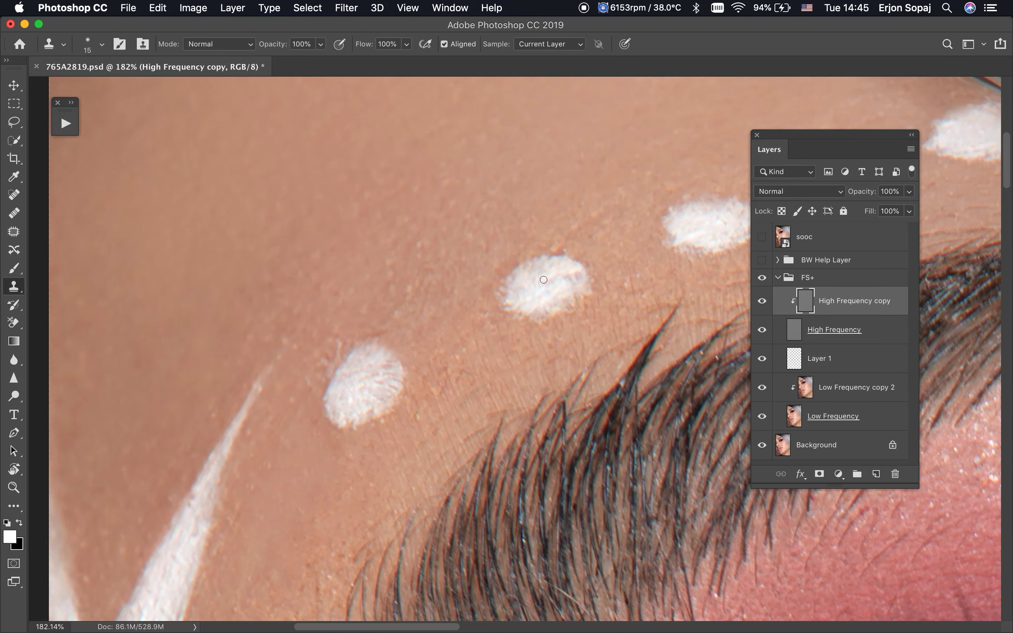
# Resample clean skin and clone texture across the forehead with a larger brush.
pyautogui.hscroll(5, 608, 229)
pyautogui.scroll(2, 608, 229)
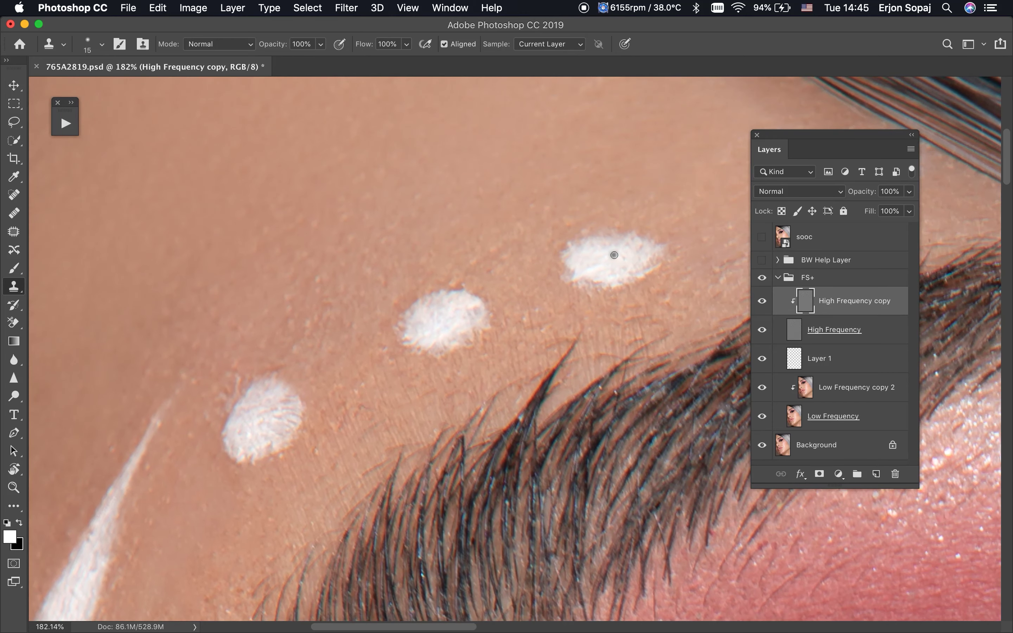
pyautogui.hscroll(10, 621, 262)
pyautogui.scroll(4, 463, 287)
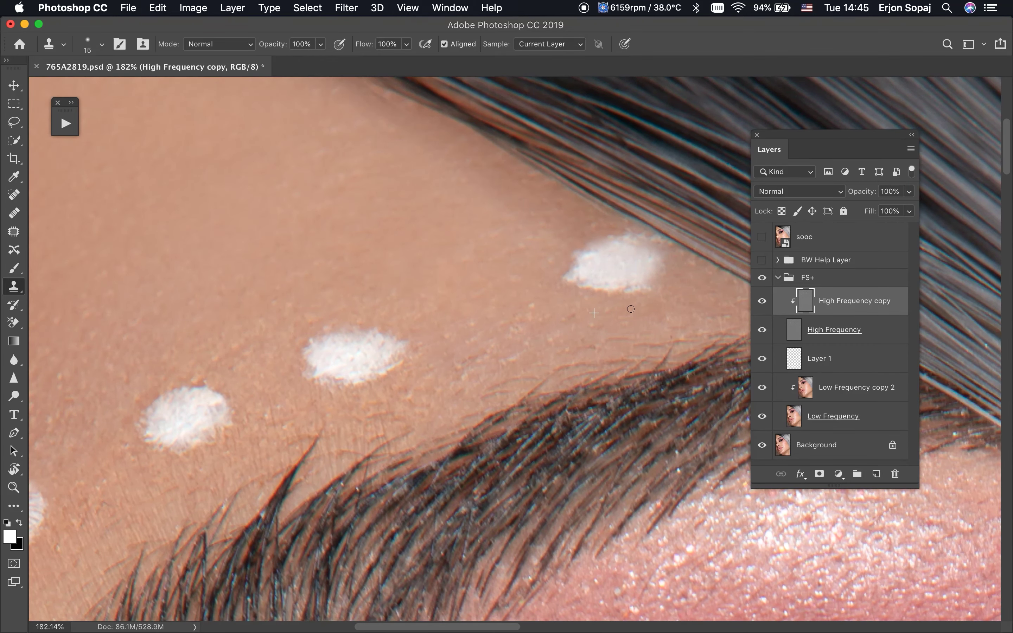
pyautogui.keyDown('alt'); pyautogui.click(571, 302); pyautogui.keyUp('alt')
pyautogui.press(']')
pyautogui.scroll(-2, 460, 326)
pyautogui.hscroll(-3, 461, 327)
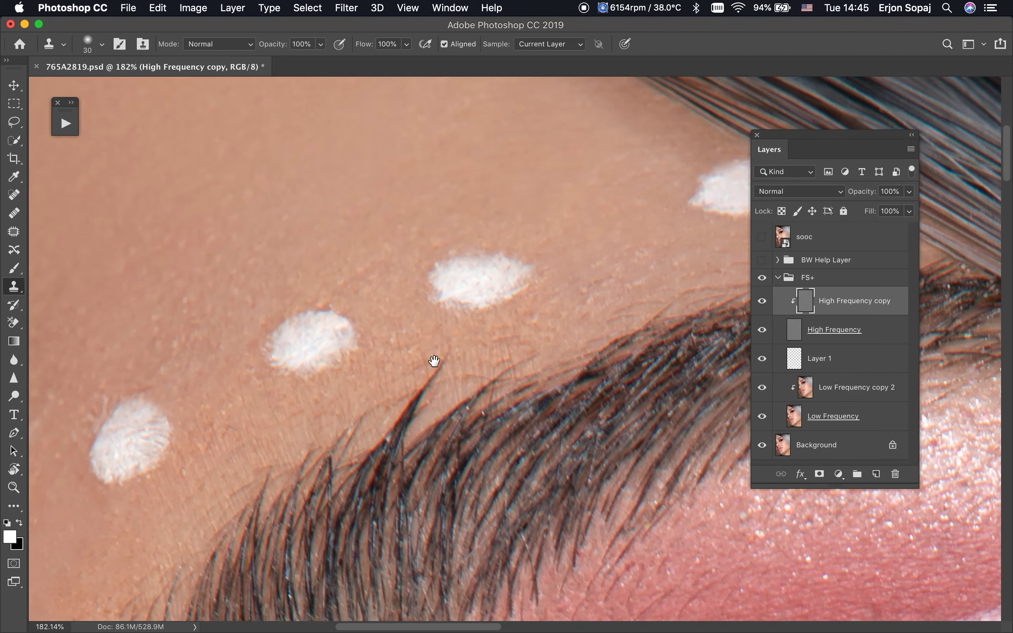
pyautogui.scroll(-3, 481, 318)
pyautogui.hscroll(-3, 481, 318)
pyautogui.moveTo(438, 304); pyautogui.dragTo(366, 310)
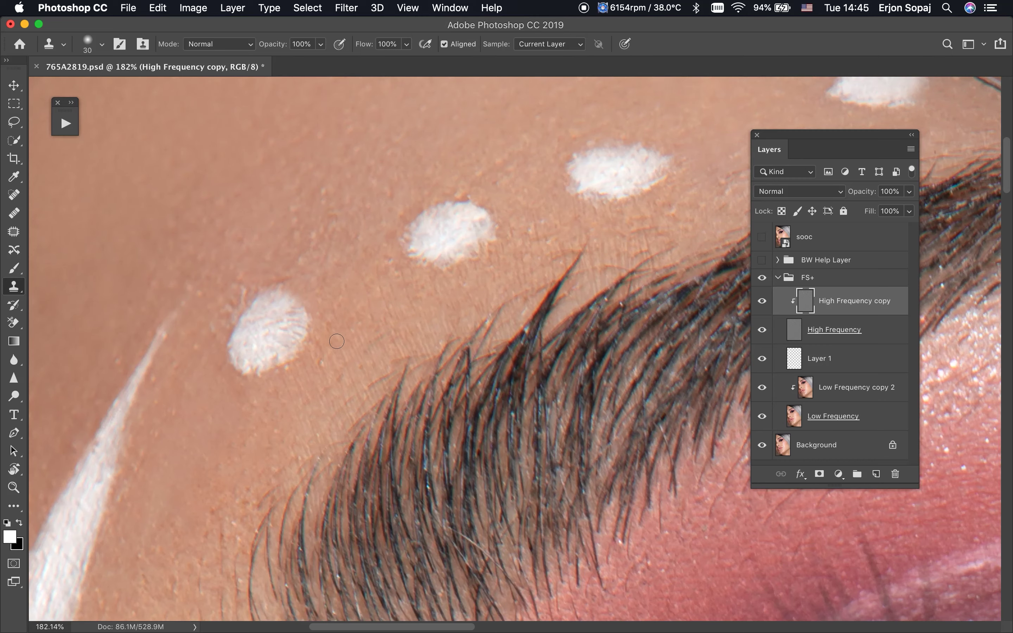
# Undo a stray clone stroke and clone clean texture onto the V stroke.
pyautogui.scroll(-1, 358, 293)
pyautogui.hscroll(-1, 358, 293)
pyautogui.hscroll(-3, 377, 301)
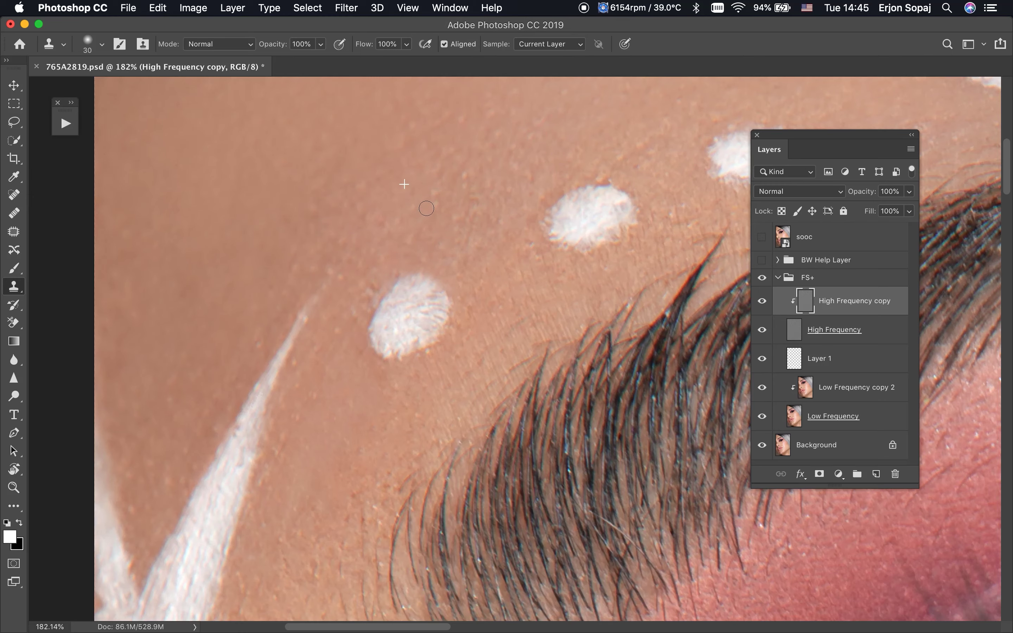
pyautogui.moveTo(242, 290); pyautogui.dragTo(249, 286)
pyautogui.scroll(-4, 241, 213)
pyautogui.hscroll(-1, 240, 213)
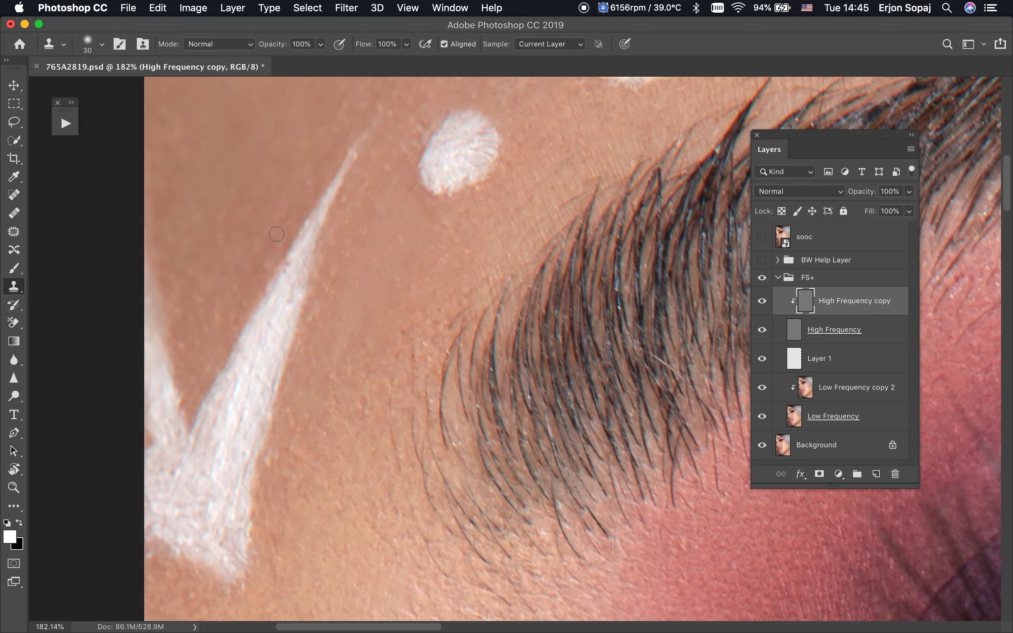
pyautogui.press('super+z')
pyautogui.moveTo(348, 314); pyautogui.dragTo(359, 224)
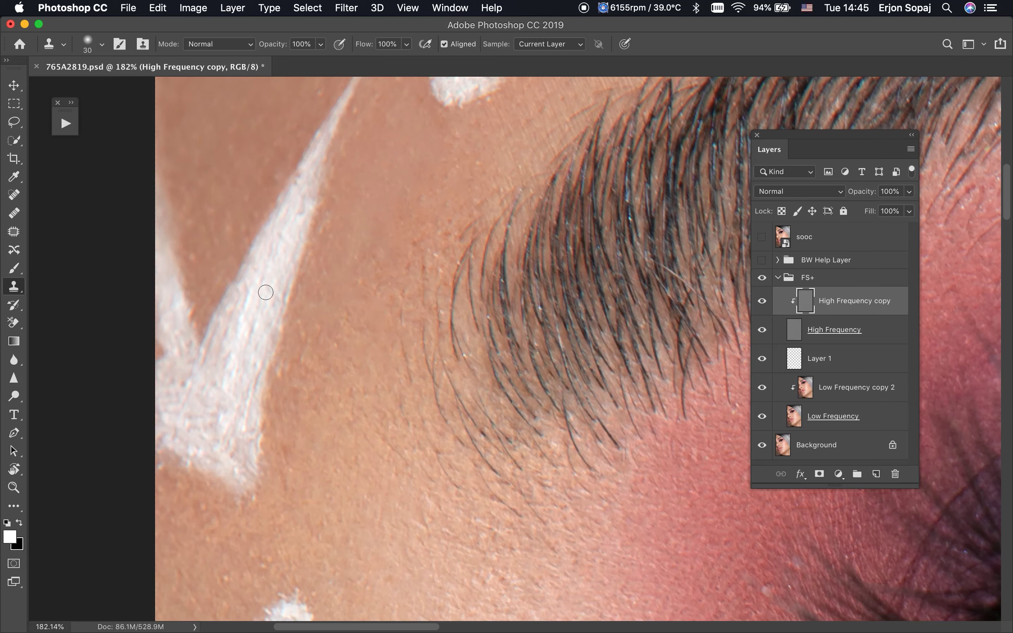
pyautogui.click(247, 322)
pyautogui.moveTo(203, 327); pyautogui.dragTo(253, 330)
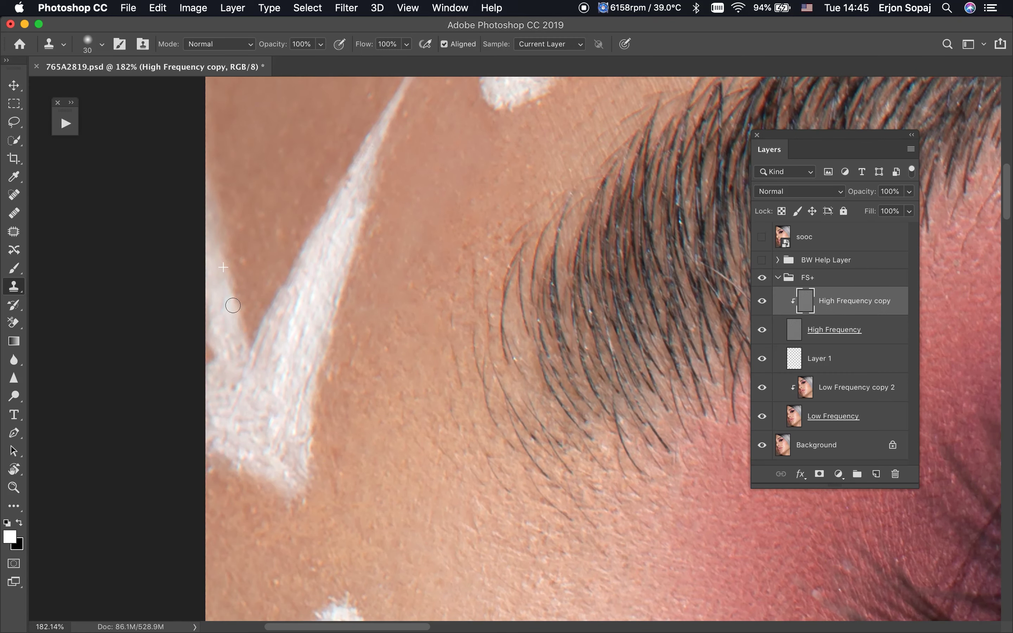
pyautogui.keyDown('alt'); pyautogui.click(248, 220); pyautogui.keyUp('alt')
pyautogui.scroll(5, 278, 218)
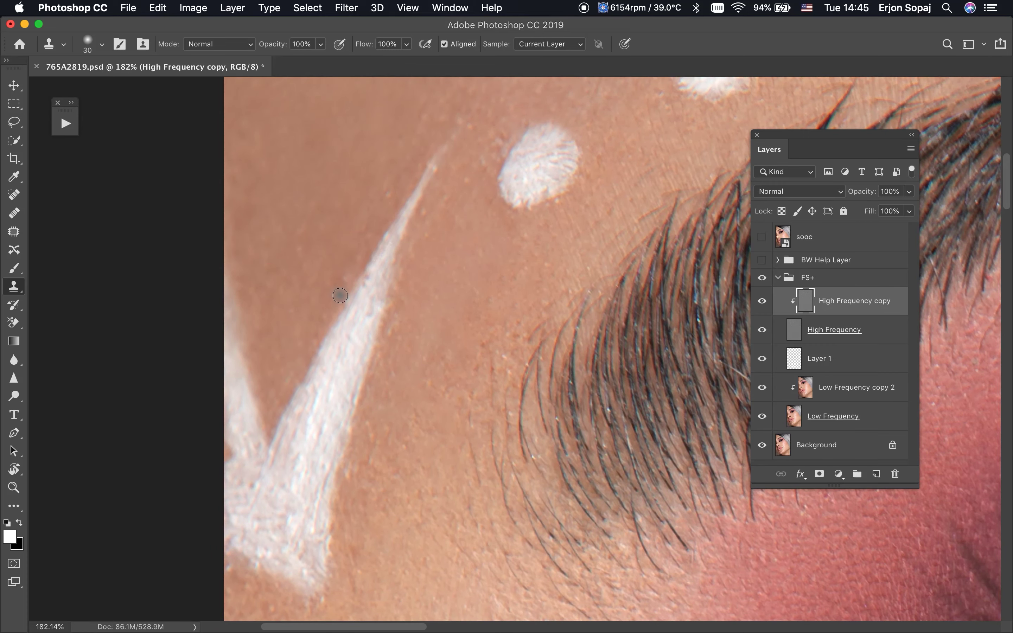
# Clone over the skin beside the white streak and near its tip.
pyautogui.moveTo(348, 254)
pyautogui.mouseDown()
pyautogui.moveTo(362, 235)
pyautogui.moveTo(425, 316)
pyautogui.moveTo(436, 306)
pyautogui.mouseUp()
pyautogui.scroll(6, 392, 186)
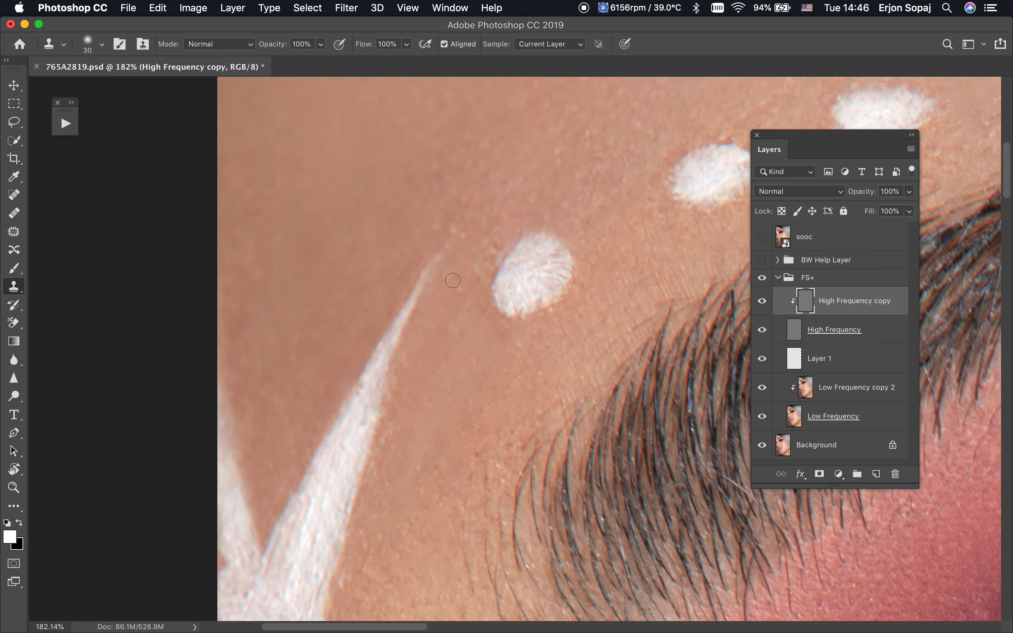
pyautogui.moveTo(441, 230); pyautogui.dragTo(460, 217)
pyautogui.scroll(-5, 486, 275)
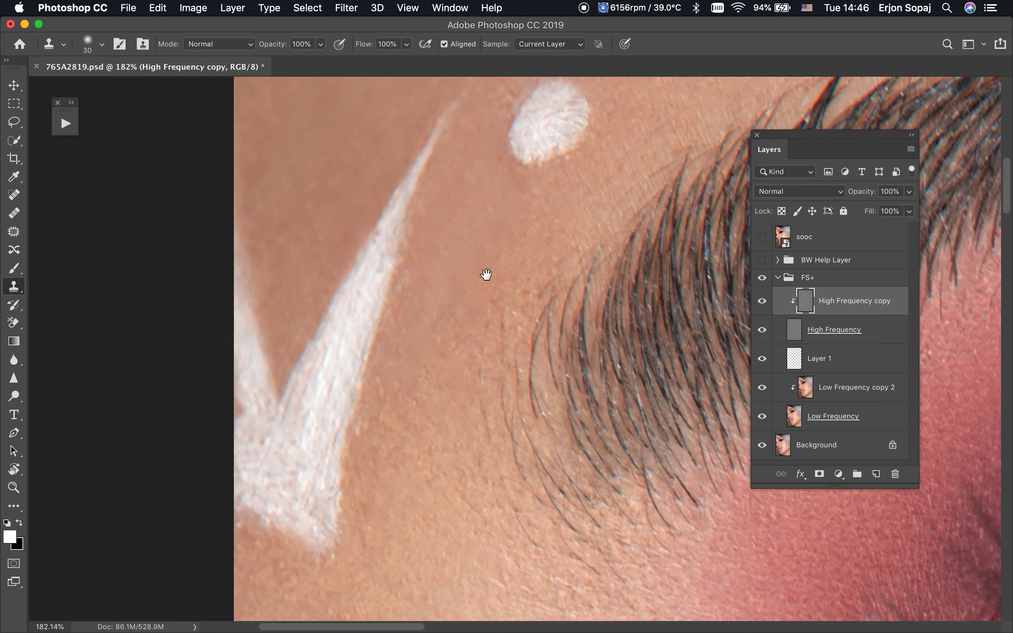
pyautogui.scroll(-5, 486, 274)
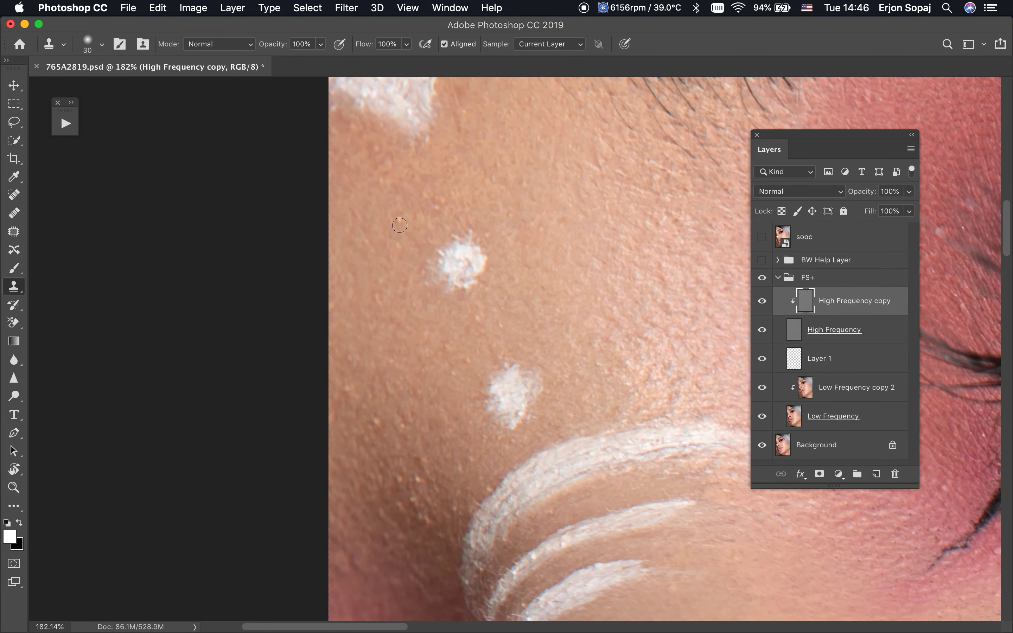
# Spot-heal the small white blemishes on the cheek.
pyautogui.scroll(-5, 378, 286)
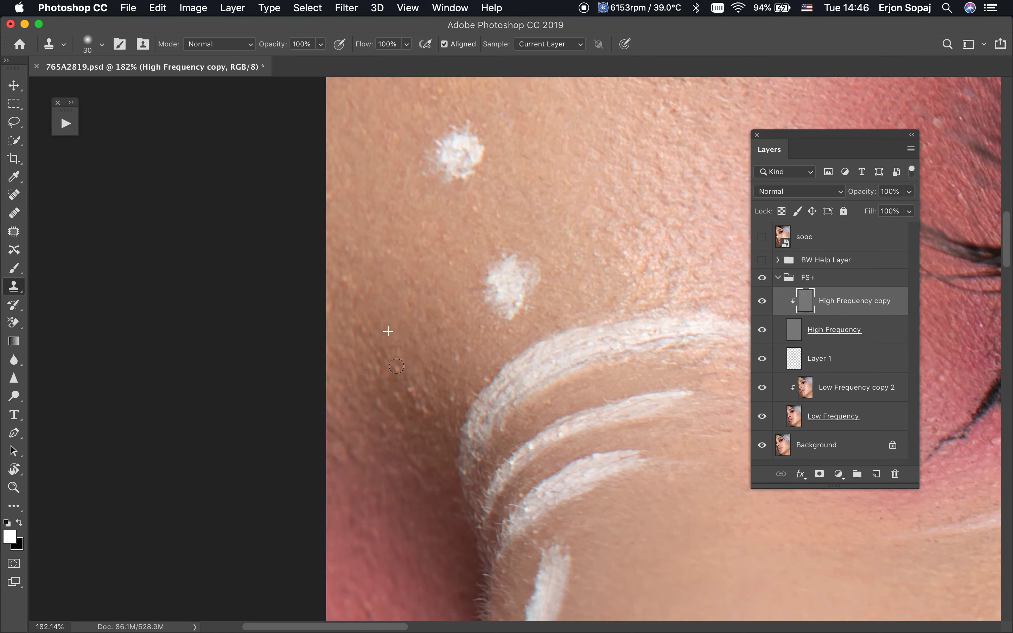
pyautogui.scroll(-7, 416, 402)
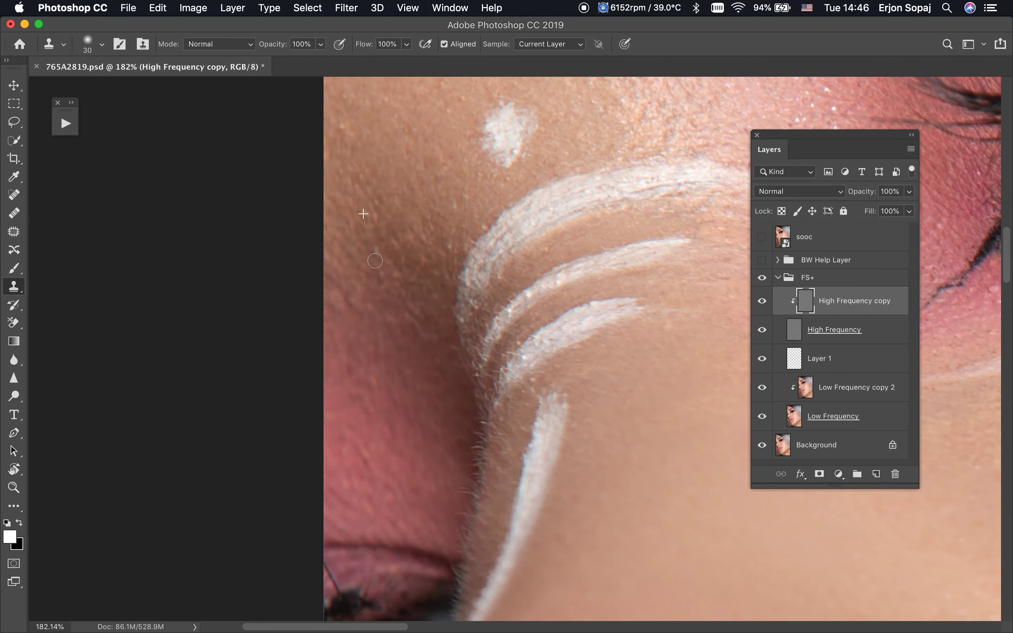
pyautogui.scroll(-5, 410, 305)
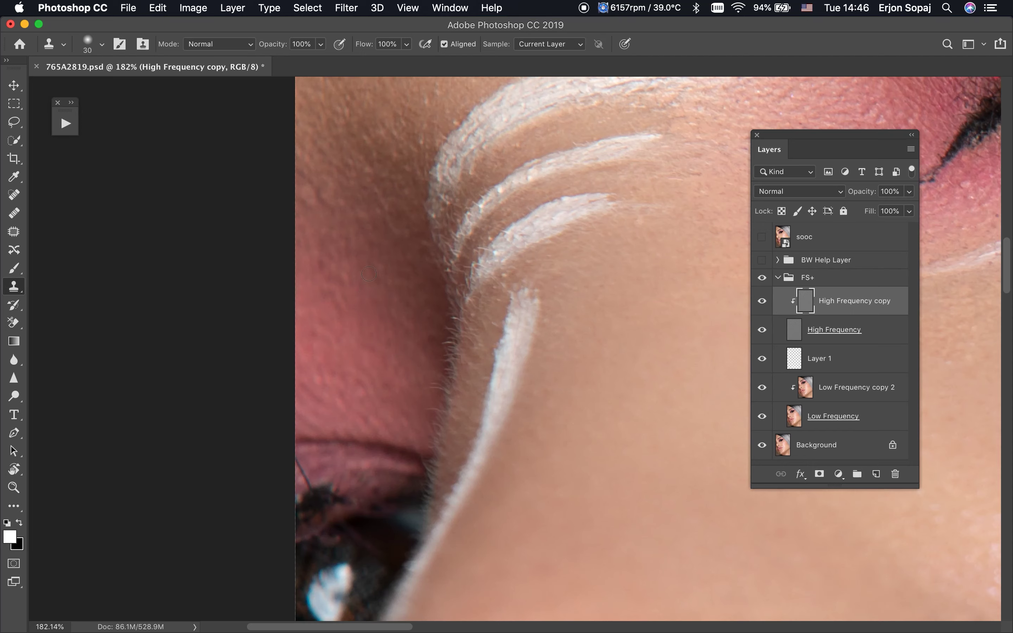
pyautogui.scroll(3, 477, 218)
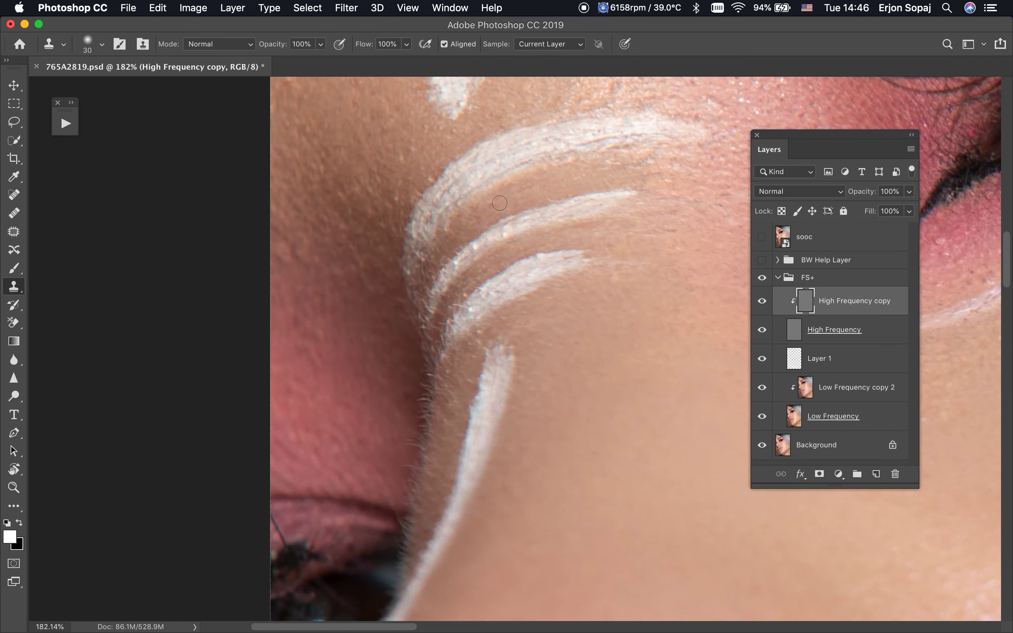
pyautogui.hscroll(3, 515, 238)
pyautogui.hscroll(2, 539, 243)
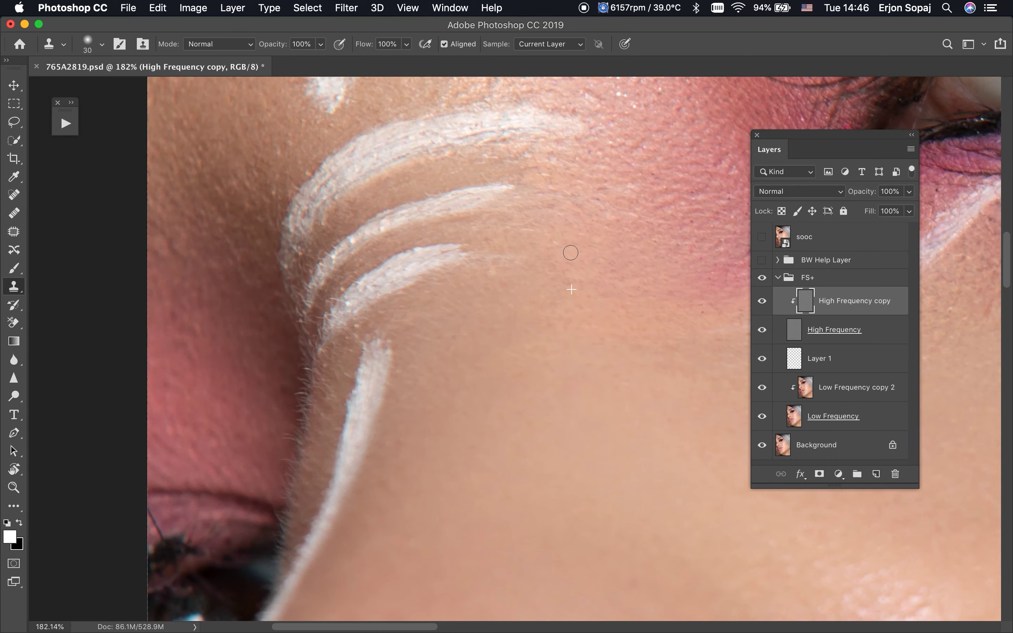
pyautogui.press('j')
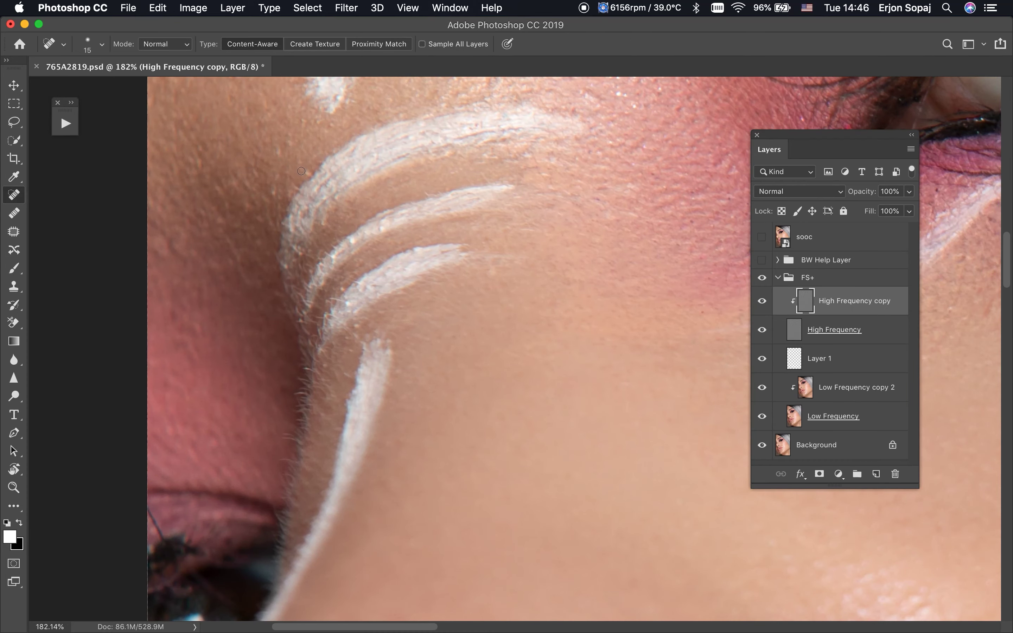
pyautogui.moveTo(302, 171); pyautogui.dragTo(314, 177)
pyautogui.scroll(3, 270, 194)
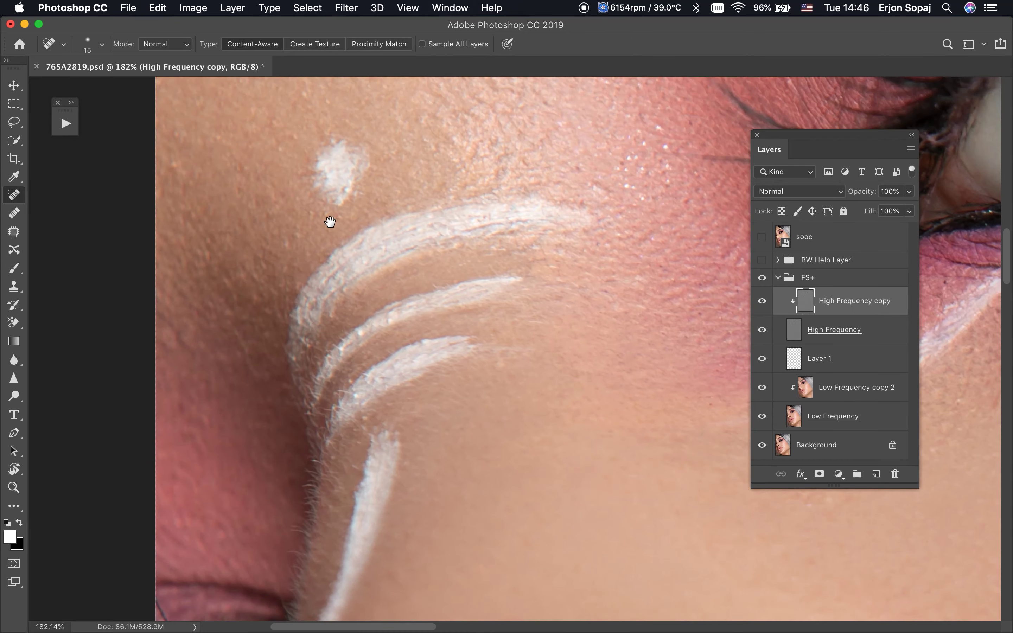
pyautogui.keyDown('alt'); pyautogui.click(343, 182); pyautogui.keyUp('alt')
pyautogui.press('Return')
pyautogui.moveTo(358, 197); pyautogui.dragTo(346, 189)
pyautogui.click(599, 187)
pyautogui.scroll(3, 540, 228)
# Clone away the white sparkle specks on the cheek, then view at 100%.
pyautogui.press('s')
pyautogui.moveTo(578, 177); pyautogui.dragTo(588, 254)
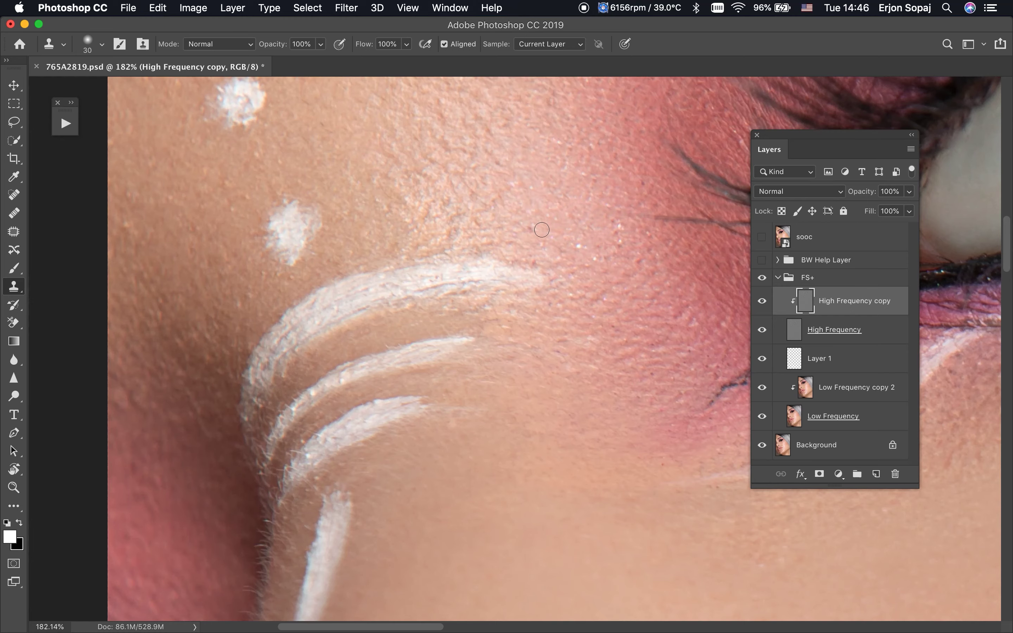
pyautogui.scroll(-5, 479, 222)
pyautogui.scroll(-4, 427, 180)
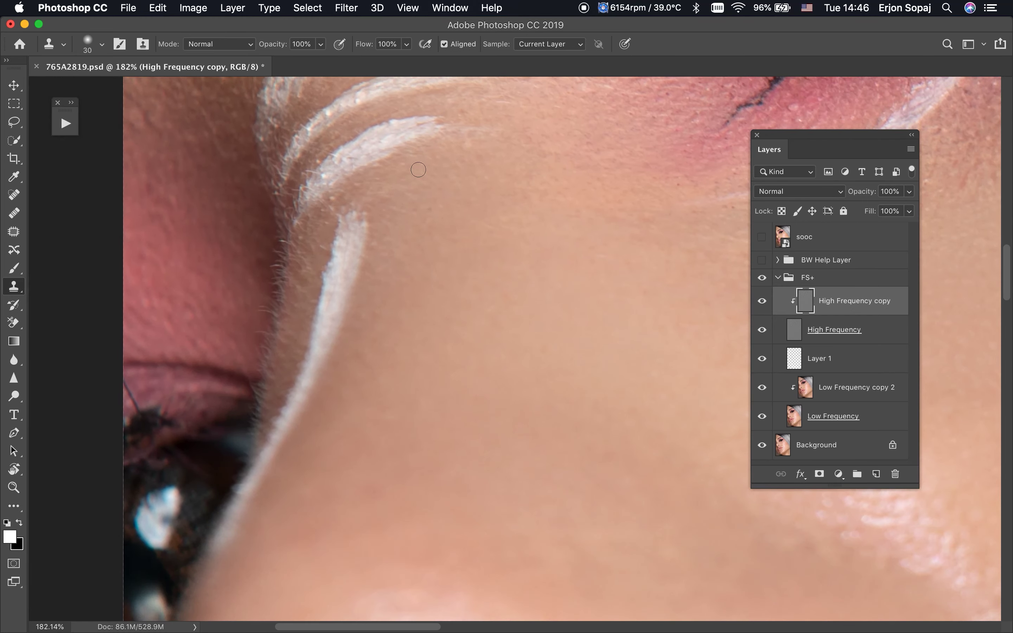
pyautogui.scroll(-5, 418, 169)
pyautogui.press('super+minus')
pyautogui.scroll(-2, 436, 335)
pyautogui.scroll(3, 420, 314)
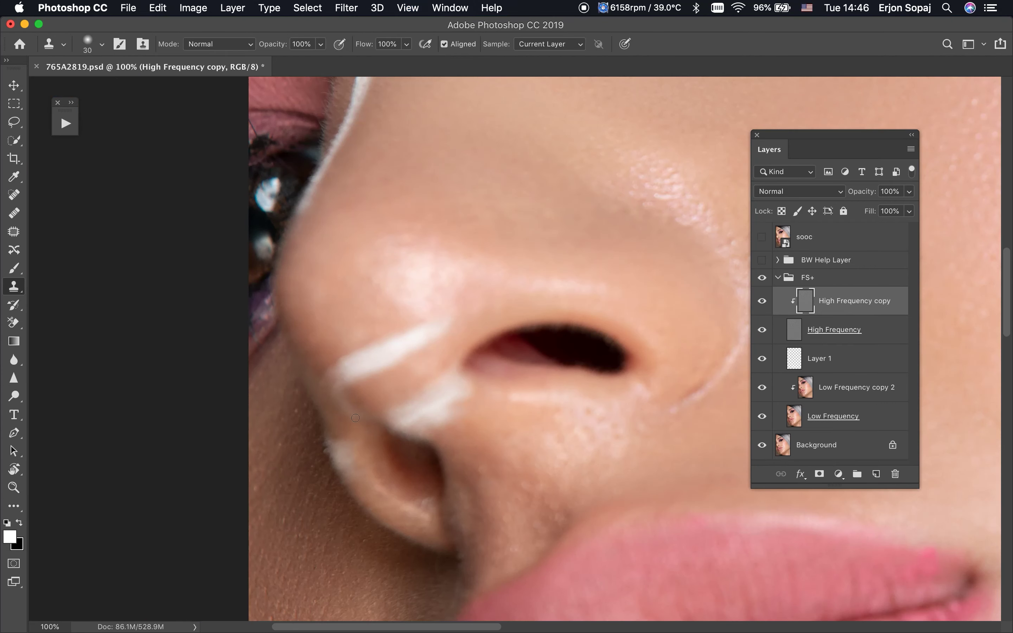
pyautogui.scroll(-5, 355, 417)
pyautogui.hscroll(-4, 364, 377)
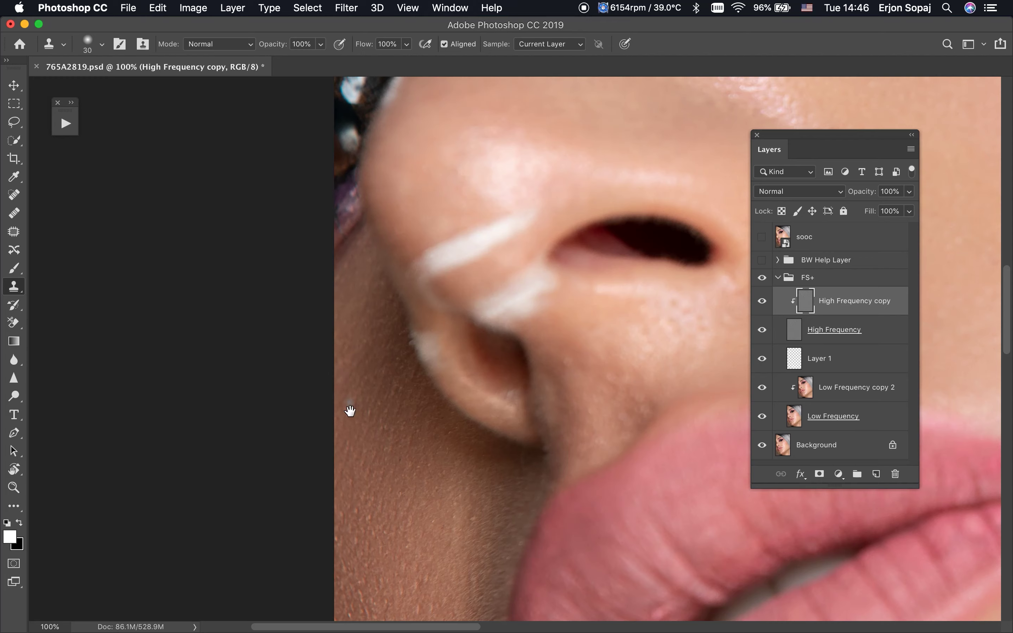
pyautogui.scroll(-6, 377, 356)
pyautogui.scroll(1, 408, 288)
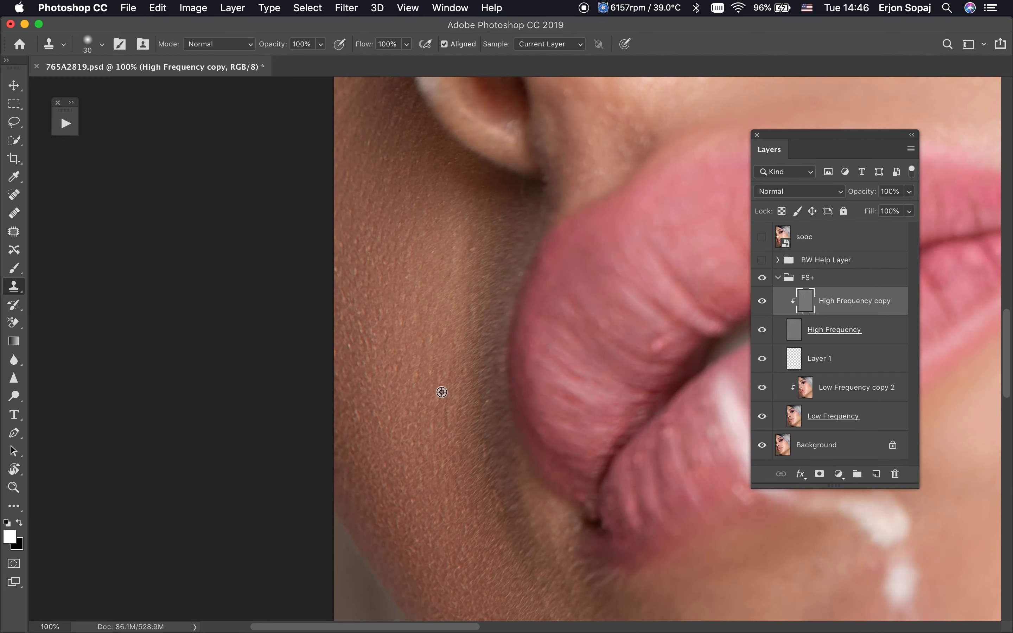
pyautogui.hscroll(5, 465, 406)
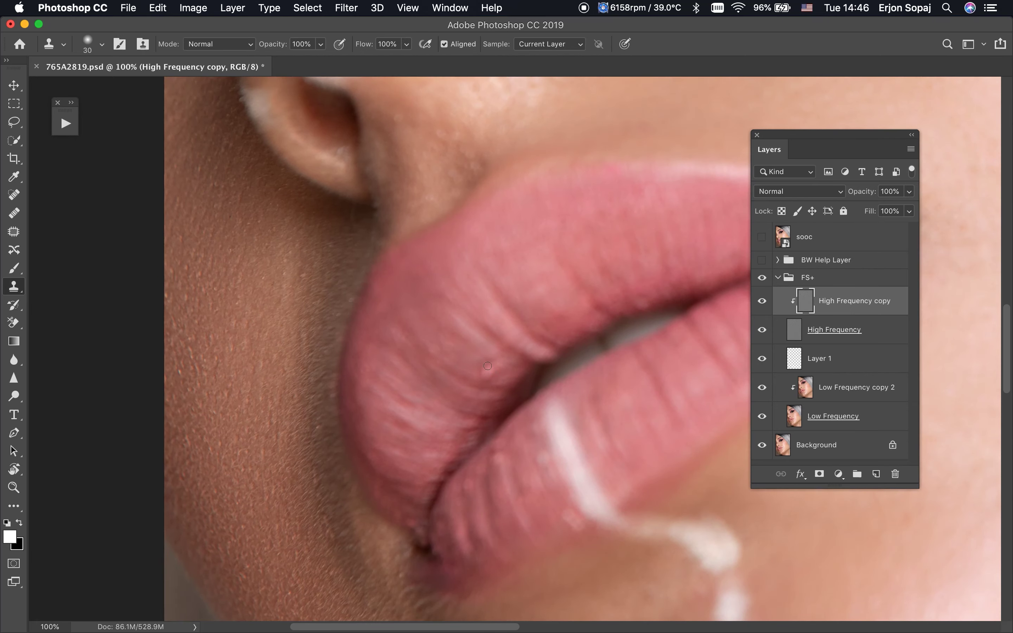
# Hide the high-frequency layers and clone out the red spot by the lower lip at 30% opacity.
pyautogui.moveTo(762, 300); pyautogui.dragTo(762, 330)
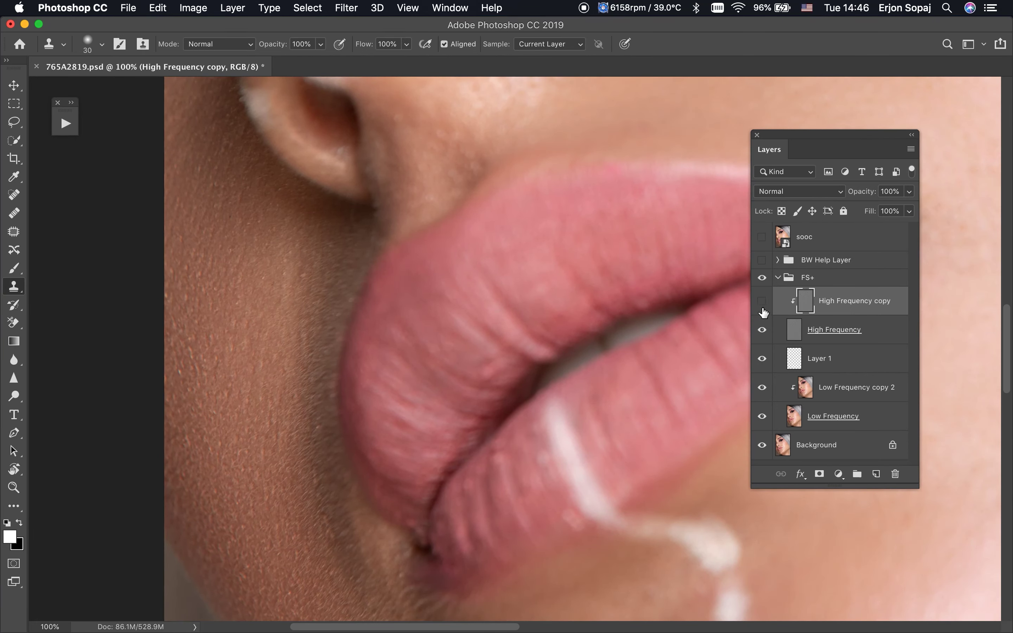
pyautogui.click(819, 361)
pyautogui.click(872, 397)
pyautogui.press('b')
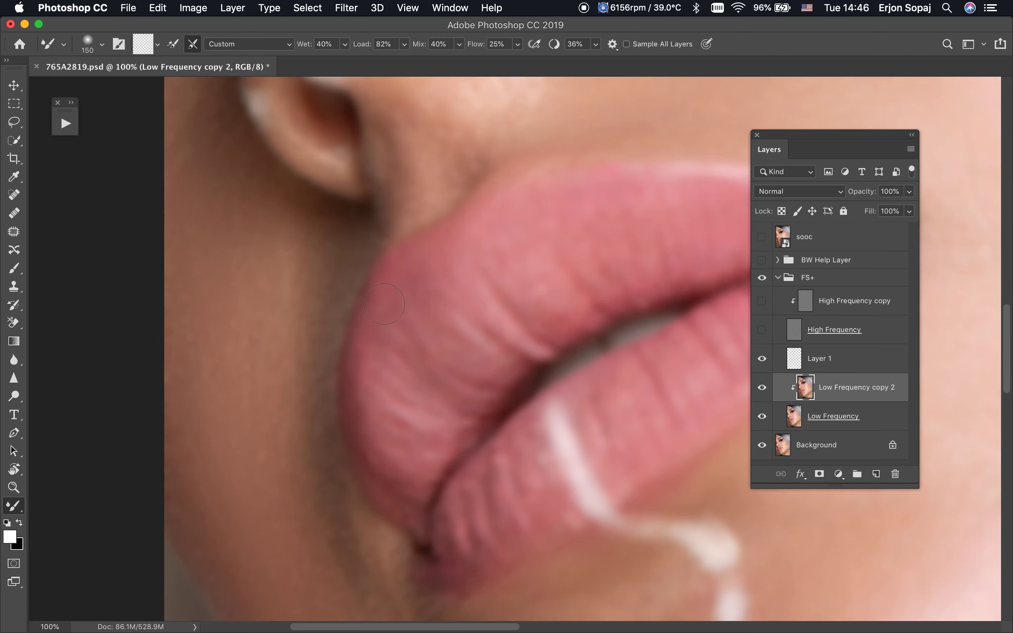
pyautogui.moveTo(536, 516); pyautogui.dragTo(508, 392)
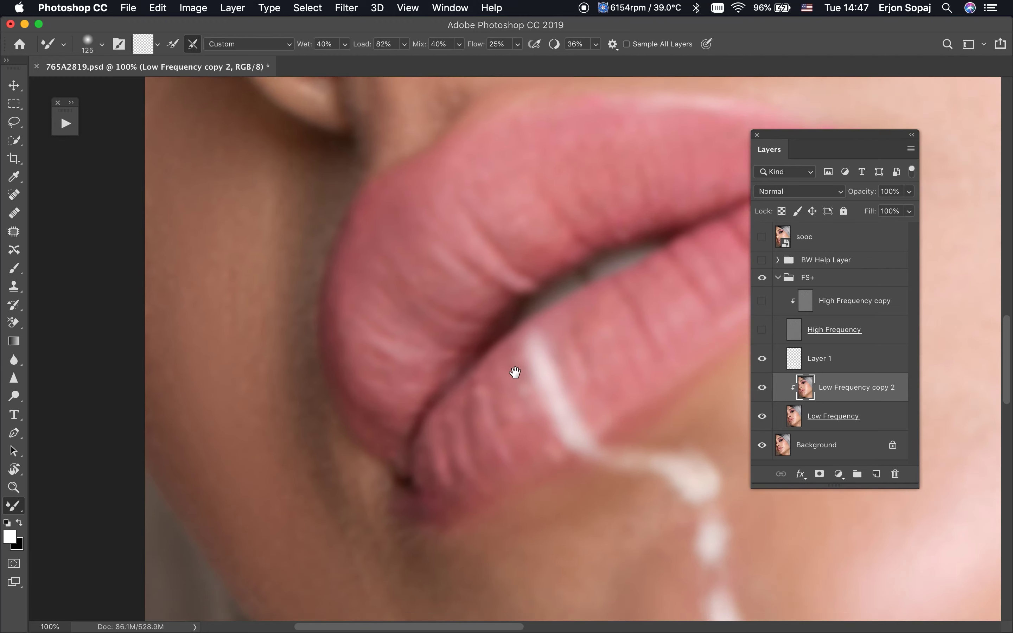
pyautogui.press('s')
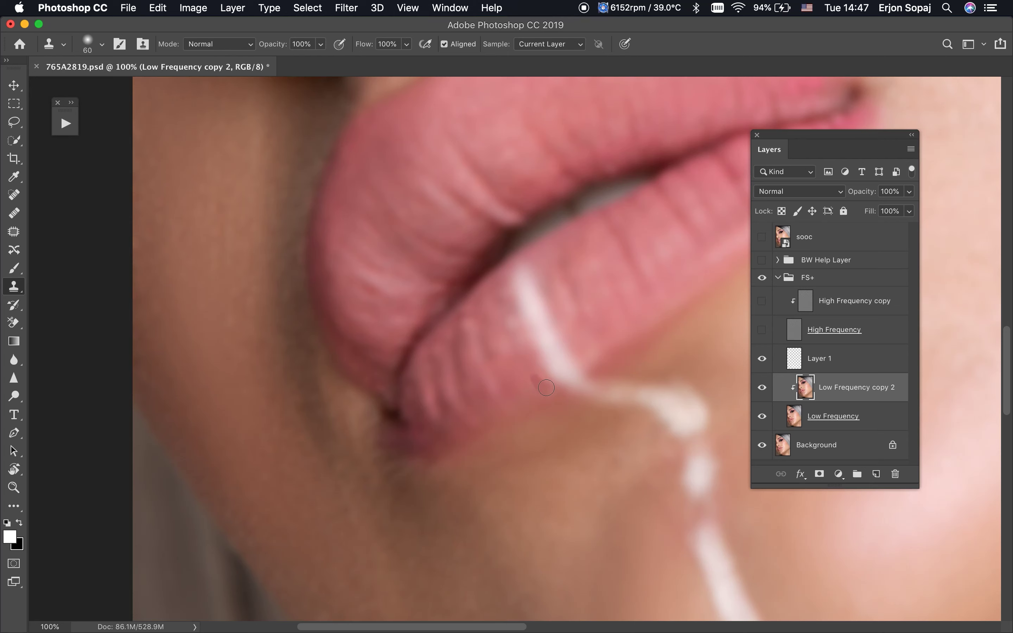
pyautogui.click(540, 382)
pyautogui.press('3')
pyautogui.press('b')
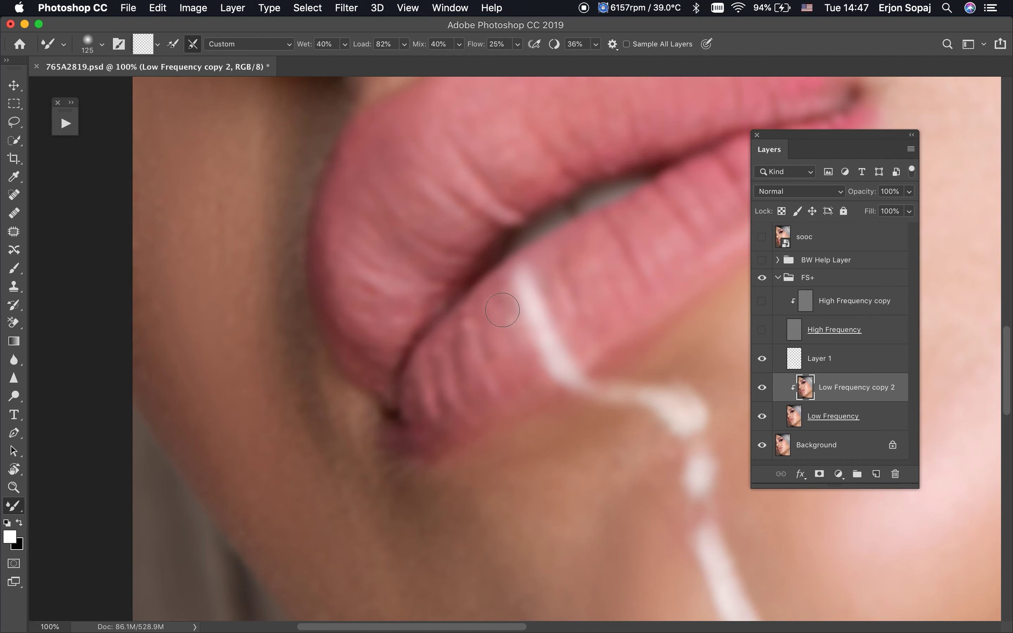
# Paint a faint Soft Light stroke along the upper lip on Layer 1 with a size-50 brush.
pyautogui.moveTo(508, 262); pyautogui.dragTo(456, 330)
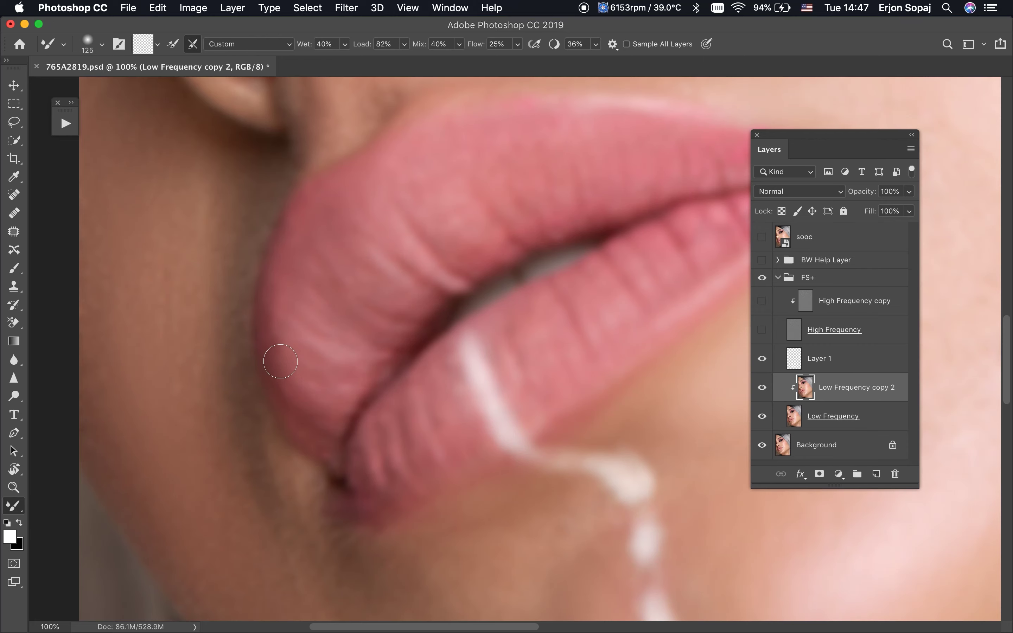
pyautogui.hscroll(3, 530, 297)
pyautogui.hscroll(3, 530, 297)
pyautogui.scroll(3, 530, 297)
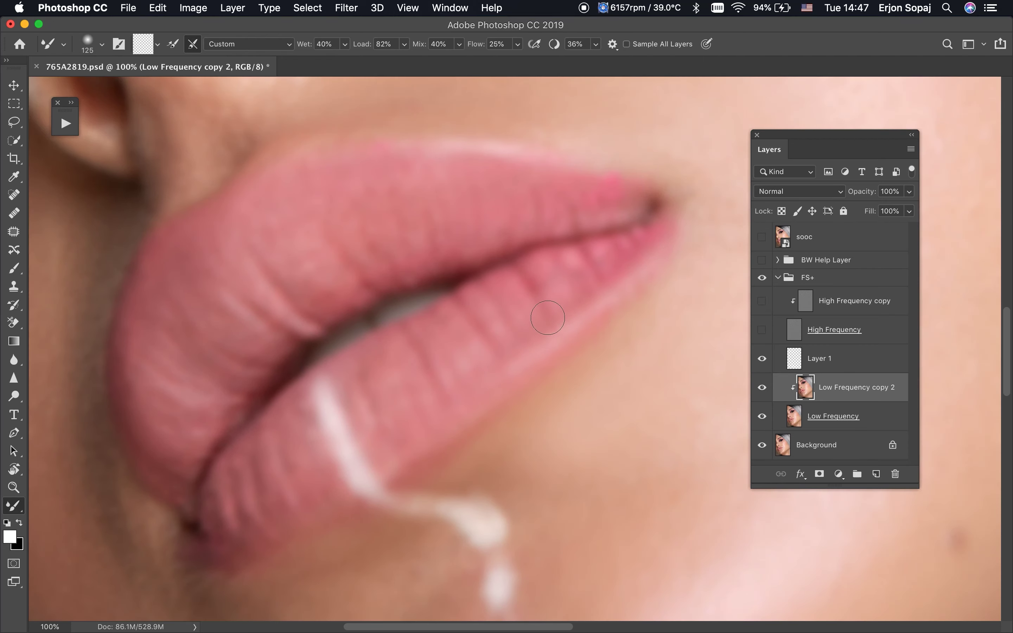
pyautogui.moveTo(767, 336); pyautogui.dragTo(767, 308)
pyautogui.click(810, 356)
pyautogui.press('b')
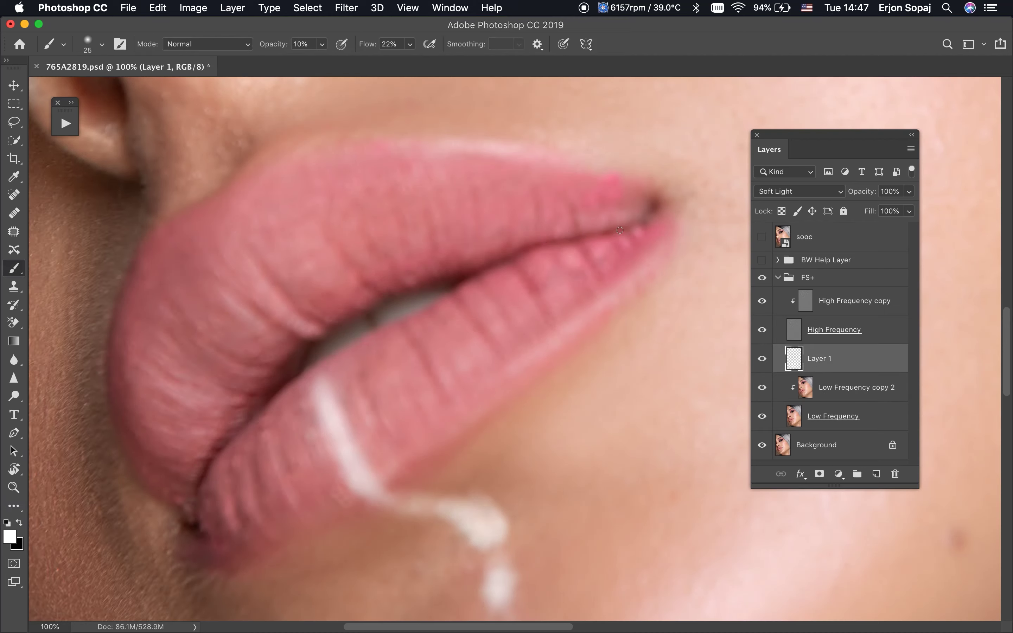
pyautogui.press(']')
pyautogui.press(']')
pyautogui.moveTo(462, 168); pyautogui.dragTo(396, 142)
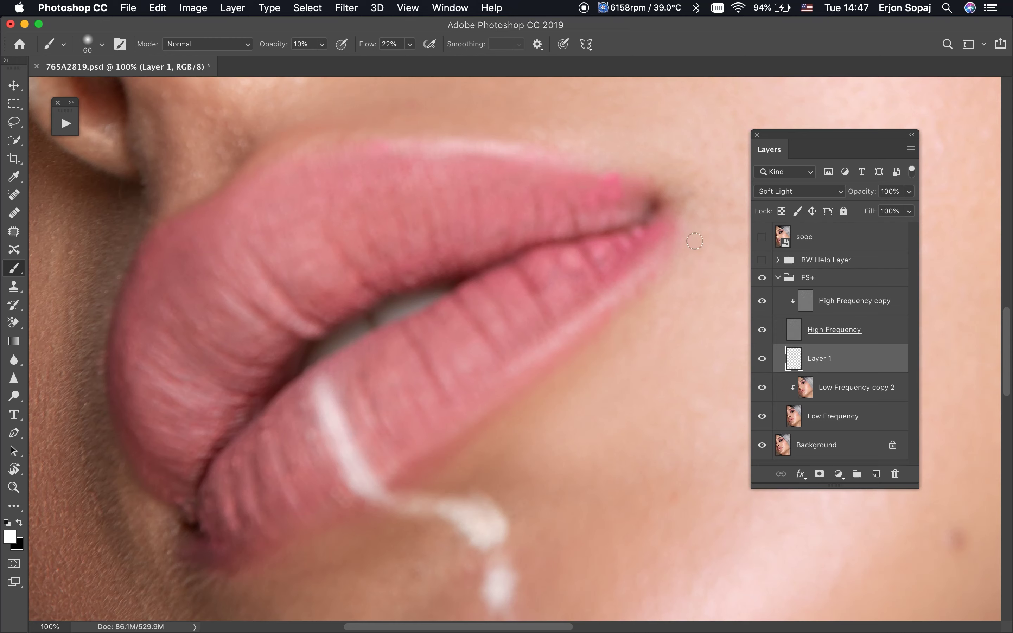
# Blend the bright pink spot at the upper-lip corner with the Mixer Brush on Low Frequency copy 2.
pyautogui.click(782, 397)
pyautogui.hotkey('shift', 'b')
pyautogui.scroll(5, 590, 308)
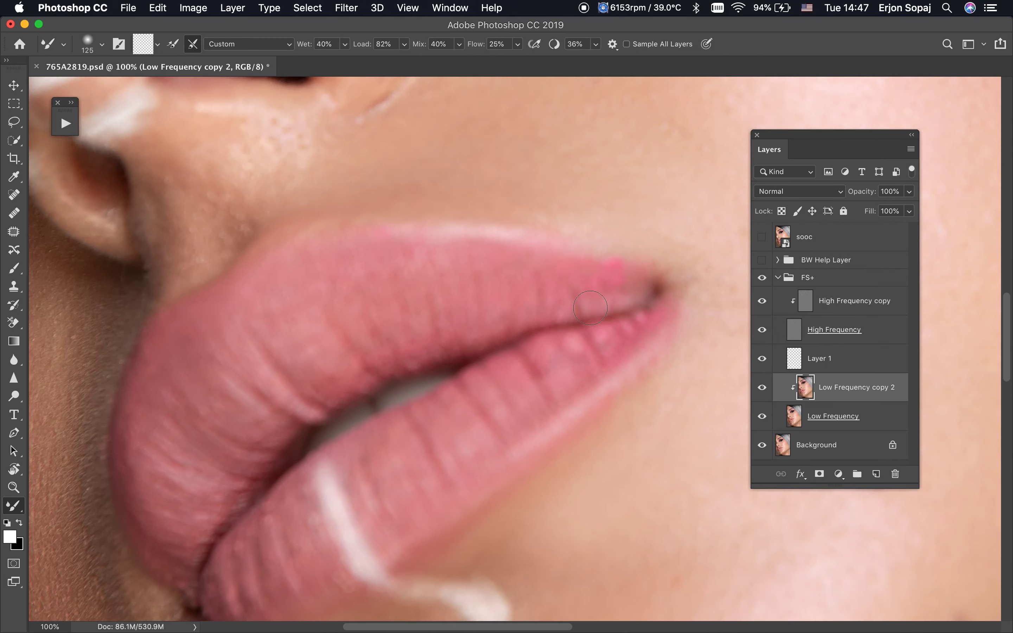
pyautogui.moveTo(626, 279)
pyautogui.mouseDown()
pyautogui.moveTo(624, 270)
pyautogui.moveTo(650, 277)
pyautogui.moveTo(623, 270)
pyautogui.moveTo(611, 312)
pyautogui.mouseUp()
pyautogui.press(']')
pyautogui.press('[')
# Bring the nostril into view and enlarge the brush to 175.
pyautogui.press(']')
pyautogui.press(']')
pyautogui.moveTo(425, 163); pyautogui.dragTo(488, 231)
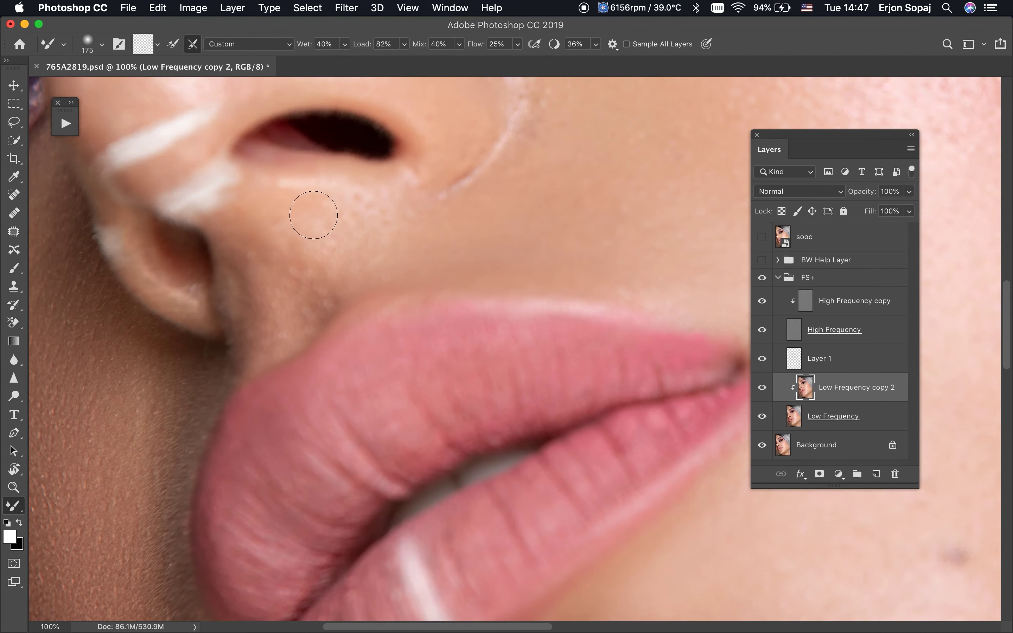
pyautogui.moveTo(315, 211); pyautogui.dragTo(364, 249)
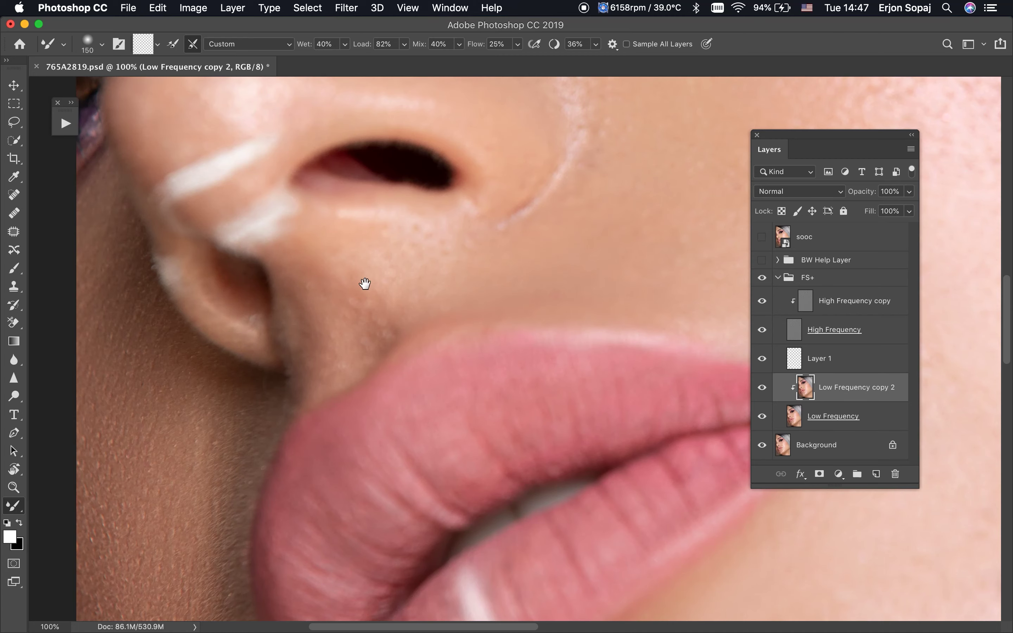
pyautogui.scroll(5, 365, 283)
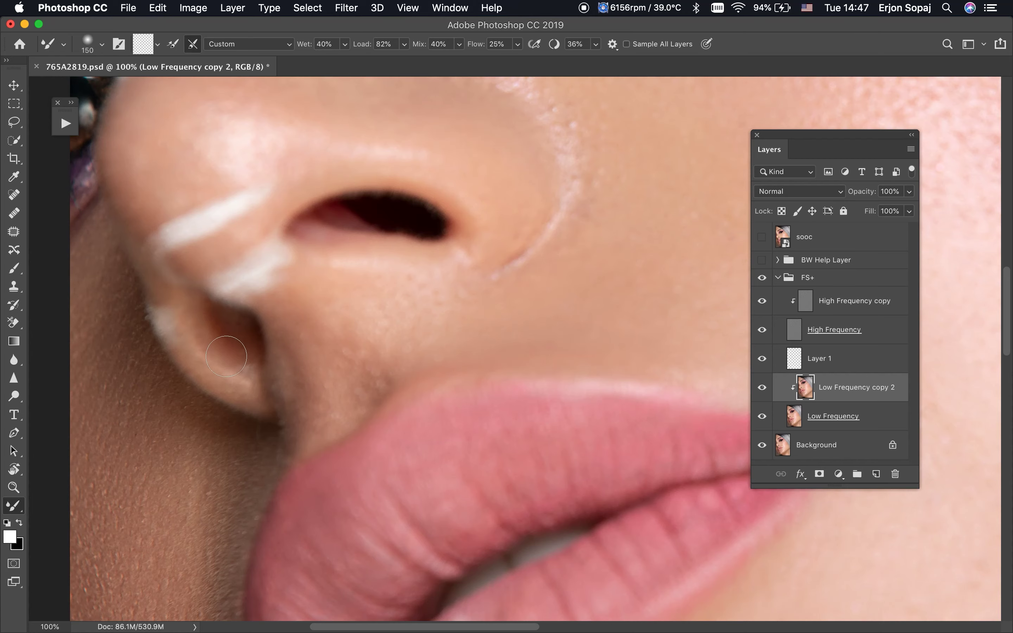
pyautogui.scroll(8, 258, 277)
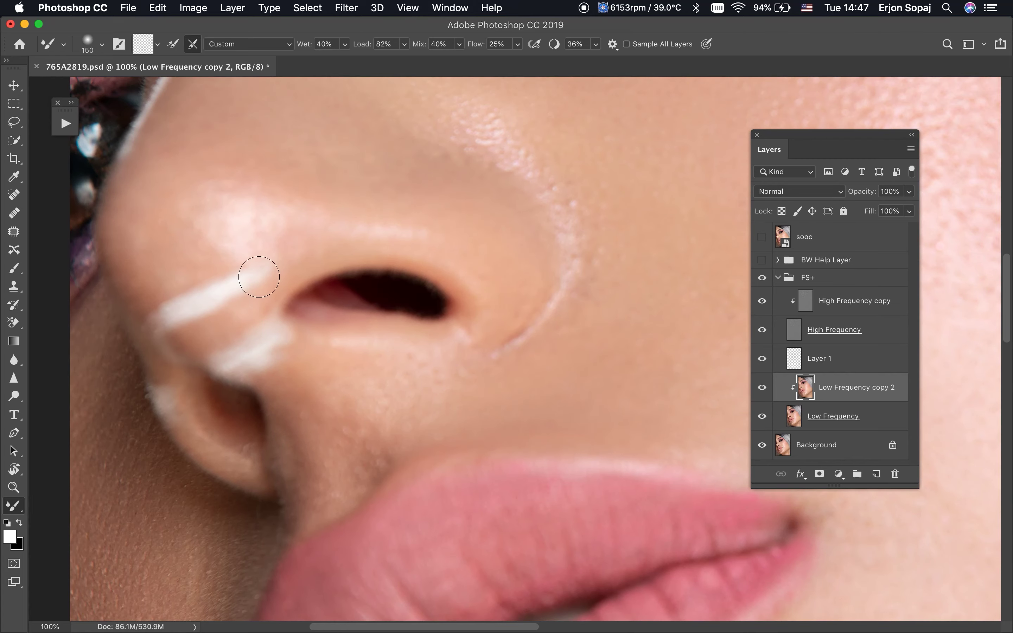
pyautogui.scroll(7, 203, 280)
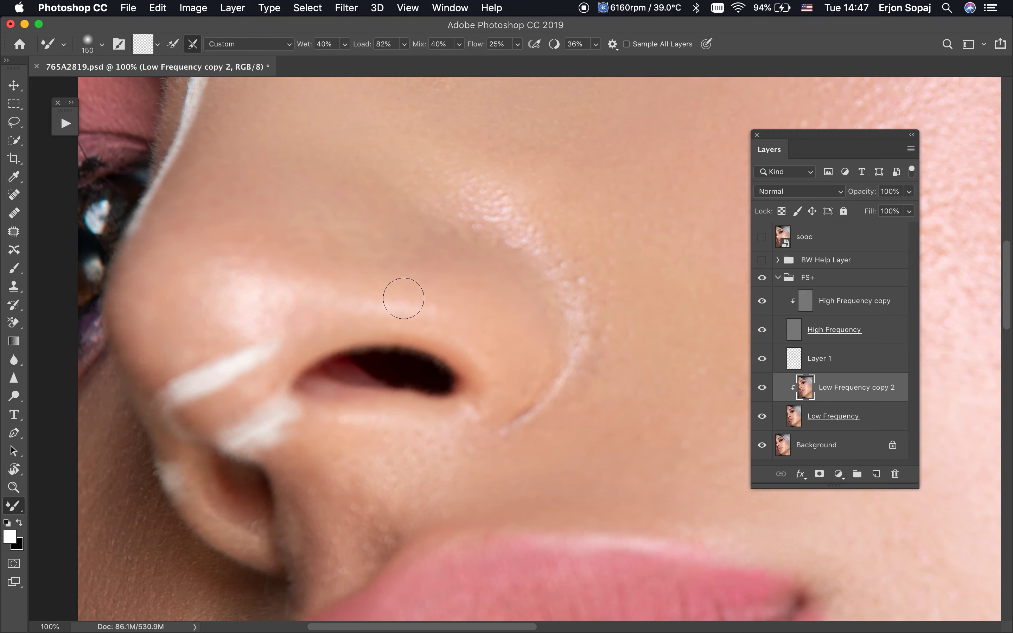
pyautogui.press(']')
# On High Frequency copy, clone clean skin at 100% opacity over the area beside the nostril.
pyautogui.click(817, 303)
pyautogui.press('s')
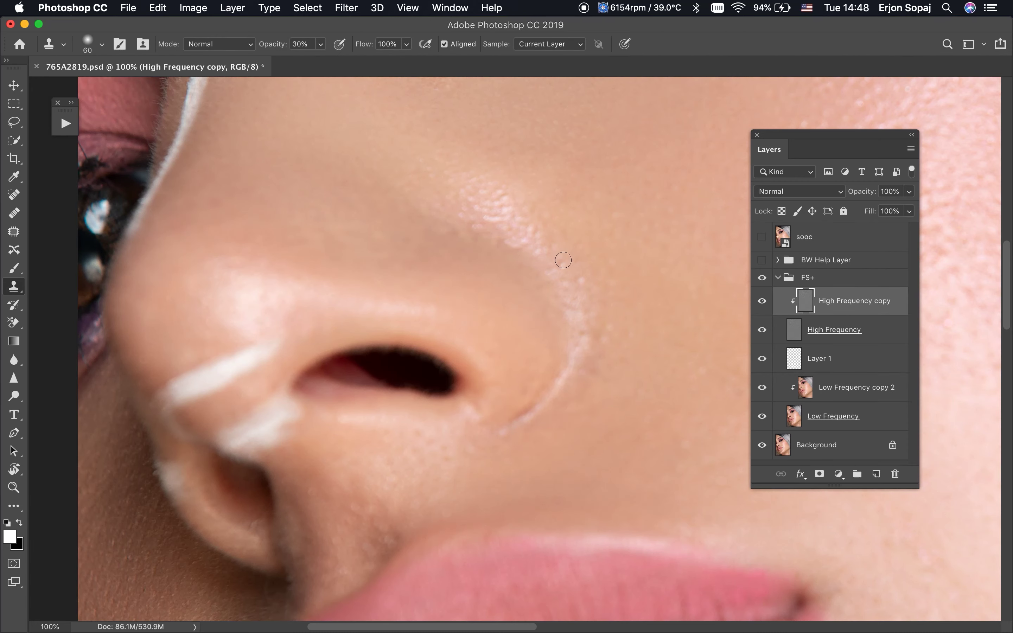
pyautogui.keyDown('alt'); pyautogui.click(580, 236); pyautogui.keyUp('alt')
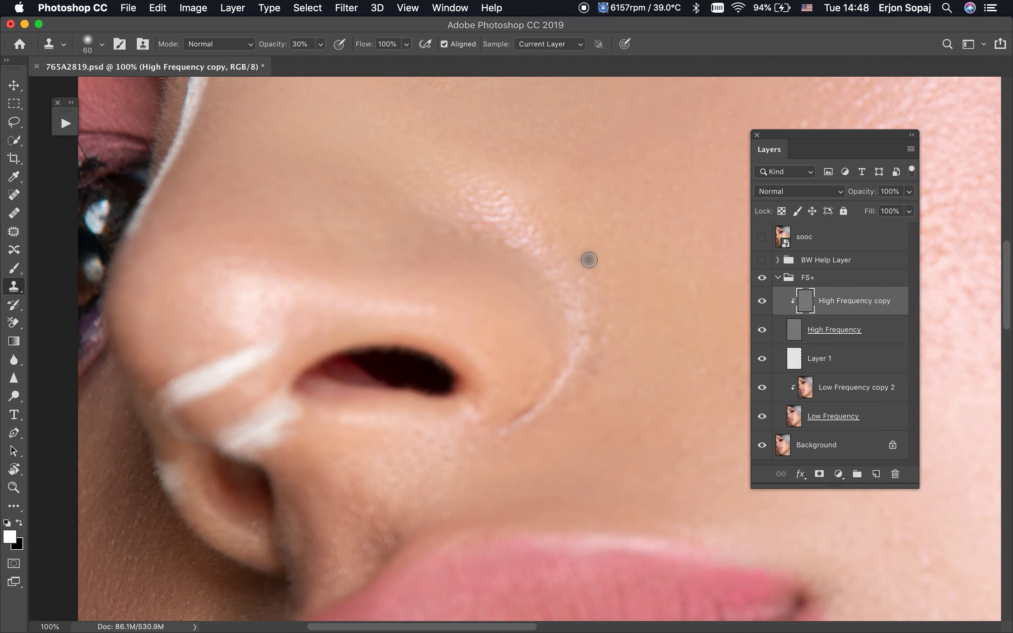
pyautogui.press('0')
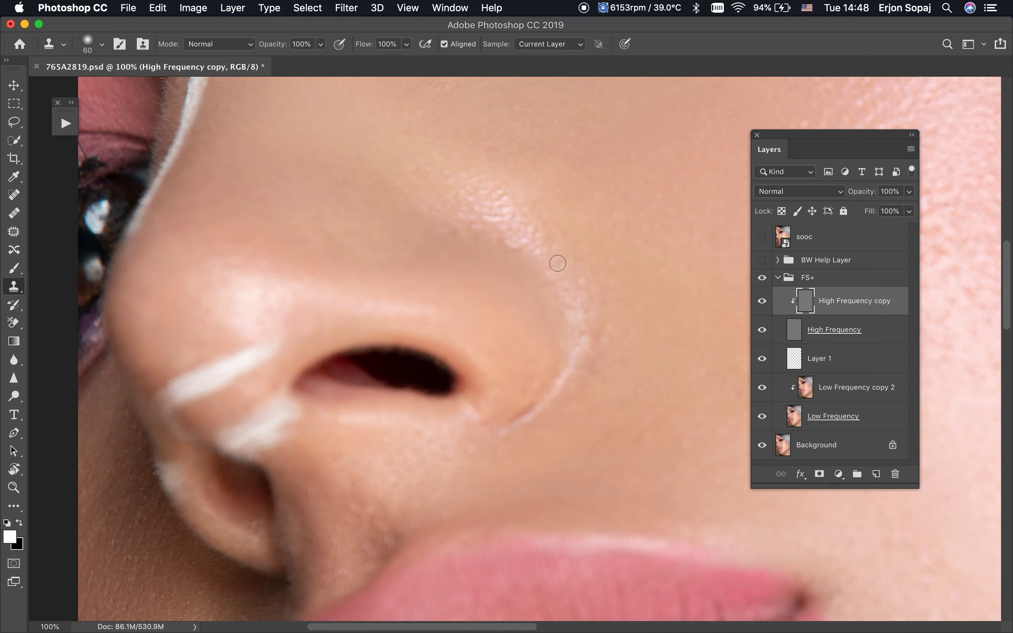
pyautogui.moveTo(558, 264)
pyautogui.mouseDown()
pyautogui.moveTo(583, 267)
pyautogui.moveTo(605, 290)
pyautogui.moveTo(603, 334)
pyautogui.mouseUp()
# Clone clean texture over the cheek skin, then fit the whole portrait on screen.
pyautogui.scroll(-5, 592, 384)
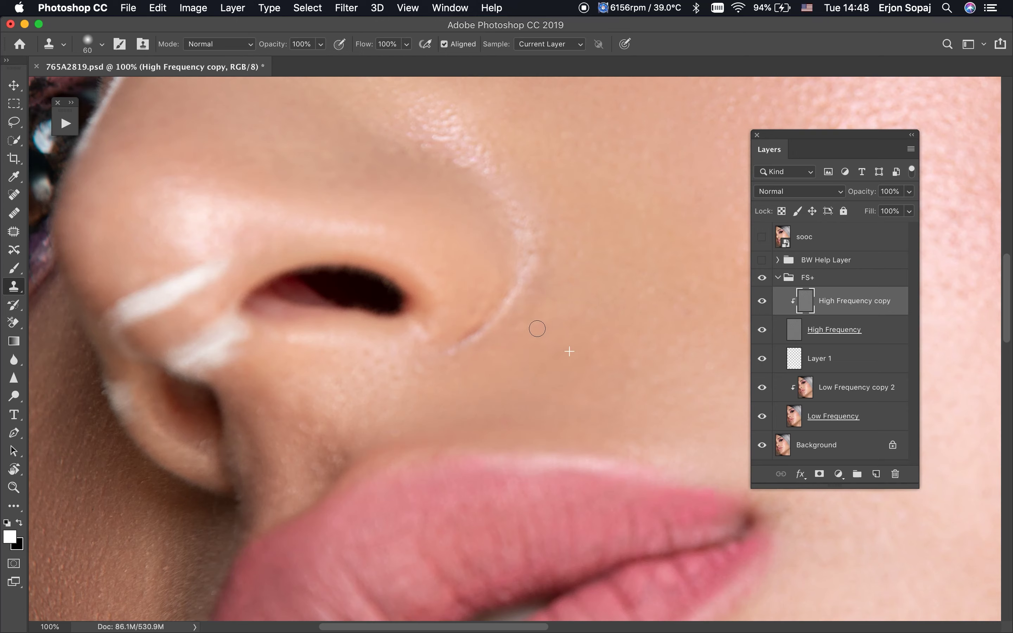
pyautogui.moveTo(538, 328); pyautogui.dragTo(499, 329)
pyautogui.moveTo(581, 341)
pyautogui.mouseDown()
pyautogui.moveTo(554, 317)
pyautogui.moveTo(604, 258)
pyautogui.moveTo(590, 238)
pyautogui.moveTo(639, 271)
pyautogui.mouseUp()
pyautogui.scroll(5, 559, 278)
pyautogui.hscroll(5, 497, 285)
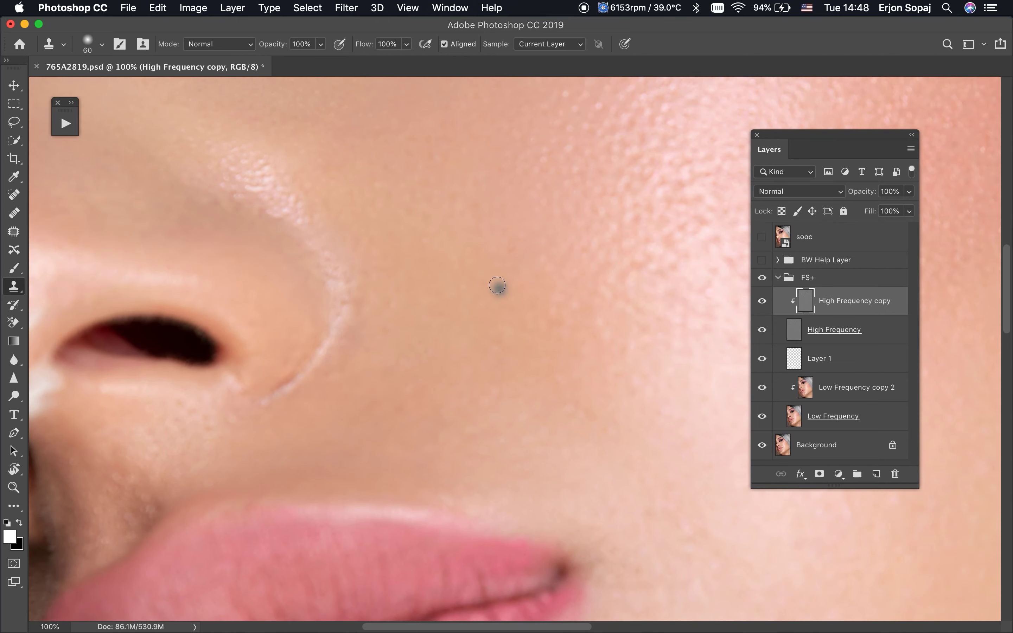
pyautogui.hscroll(3, 486, 210)
pyautogui.scroll(10, 461, 290)
pyautogui.scroll(-10, 490, 429)
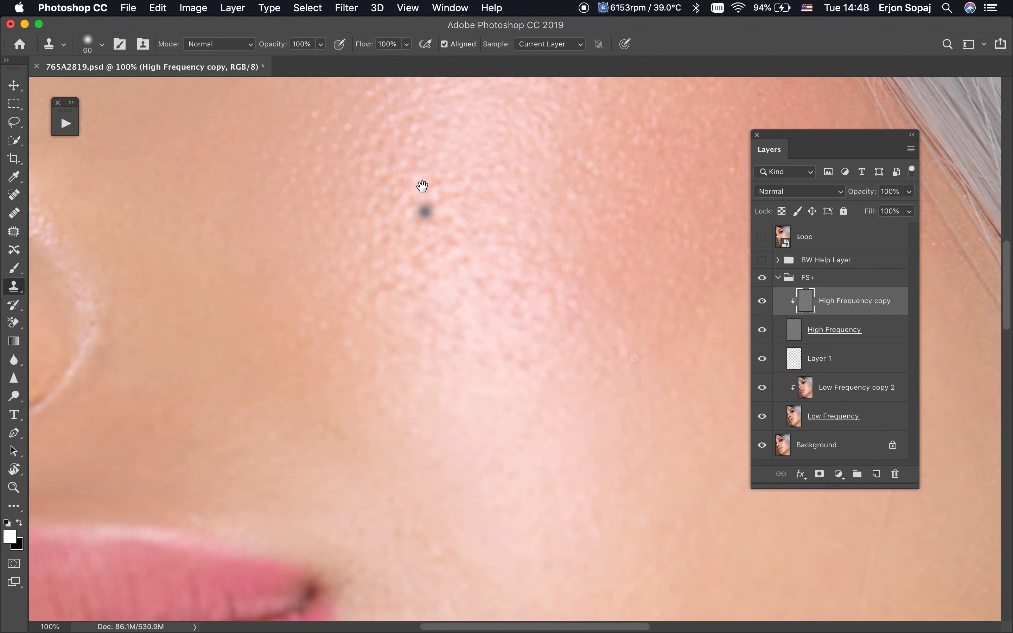
pyautogui.scroll(-4, 423, 185)
pyautogui.hscroll(4, 423, 185)
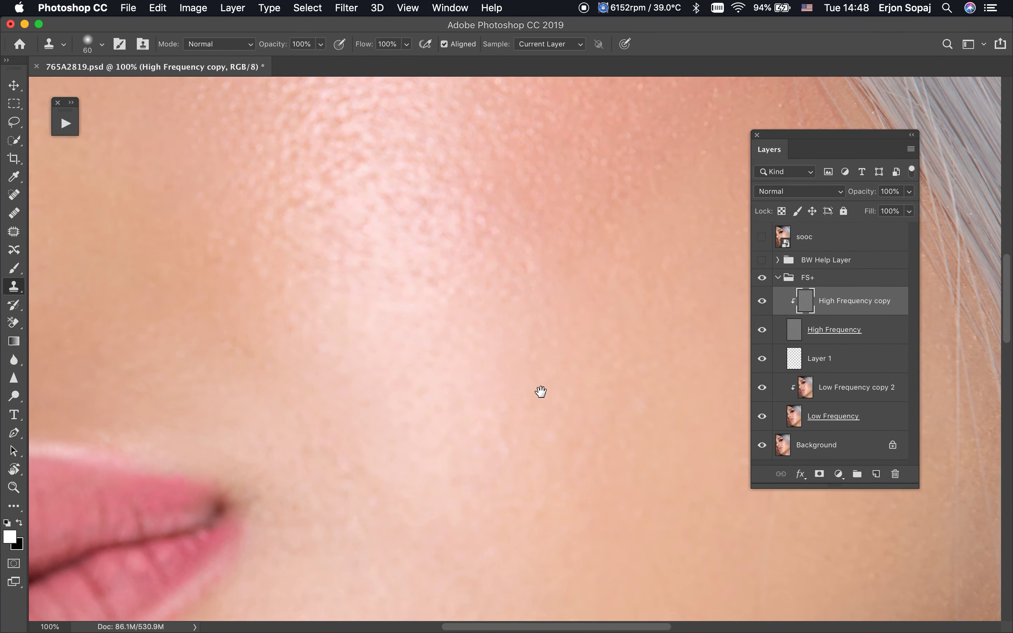
pyautogui.scroll(-10, 538, 391)
pyautogui.hscroll(-2, 538, 391)
pyautogui.scroll(-10, 490, 394)
pyautogui.hscroll(-2, 490, 394)
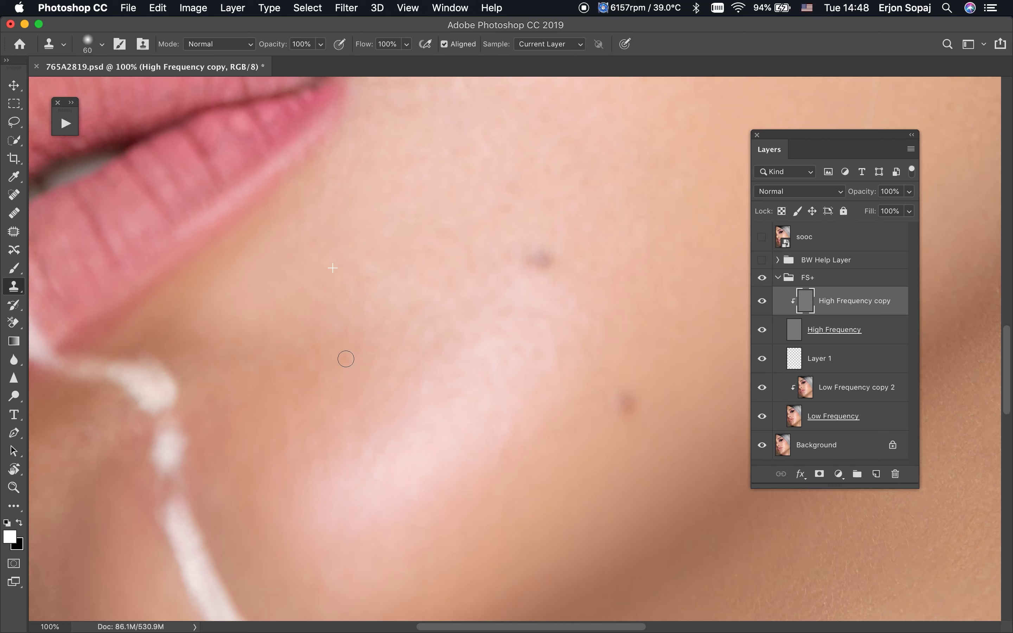
pyautogui.press('super+0')
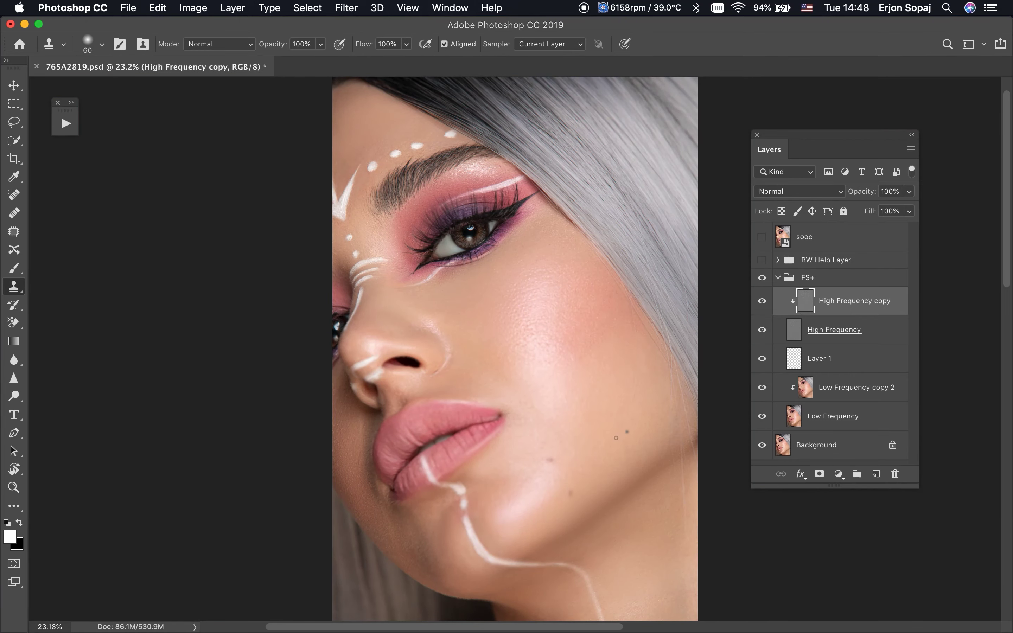
# Zoom in on the cheek beside the mouth and hide the high frequency texture layers.
pyautogui.click(769, 237)
pyautogui.press('z')
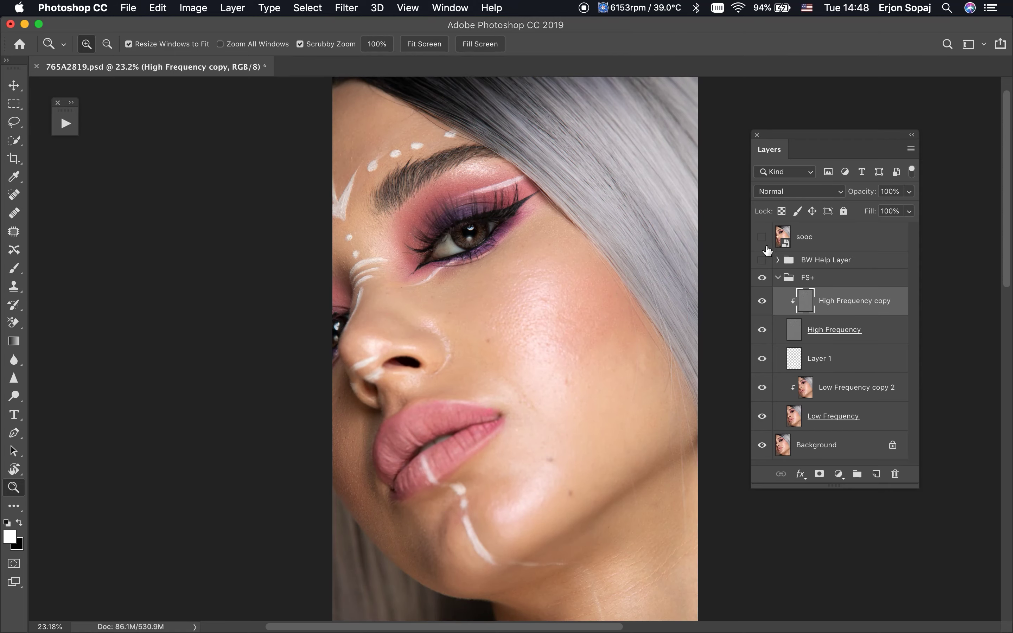
pyautogui.moveTo(761, 300); pyautogui.dragTo(762, 330)
pyautogui.click(820, 359)
pyautogui.moveTo(565, 482)
pyautogui.mouseDown()
pyautogui.moveTo(612, 485)
pyautogui.moveTo(606, 390)
pyautogui.mouseUp()
# Patch the first dark cheek spot on Low Frequency copy 2 with nearby skin.
pyautogui.press('j')
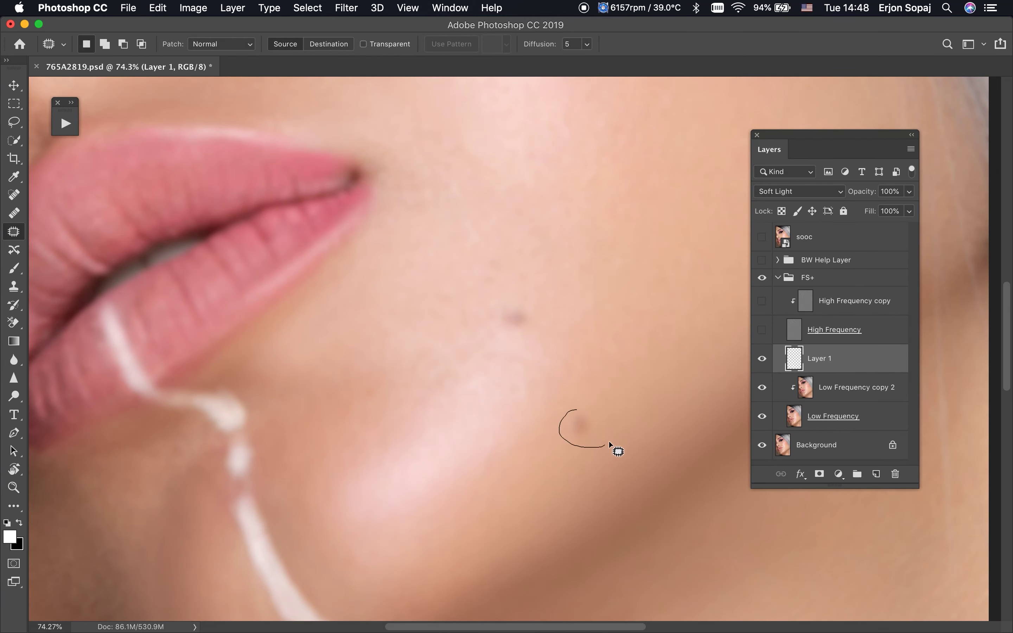
pyautogui.moveTo(609, 441)
pyautogui.mouseDown()
pyautogui.moveTo(605, 419)
pyautogui.moveTo(628, 383)
pyautogui.mouseUp()
pyautogui.click(613, 227)
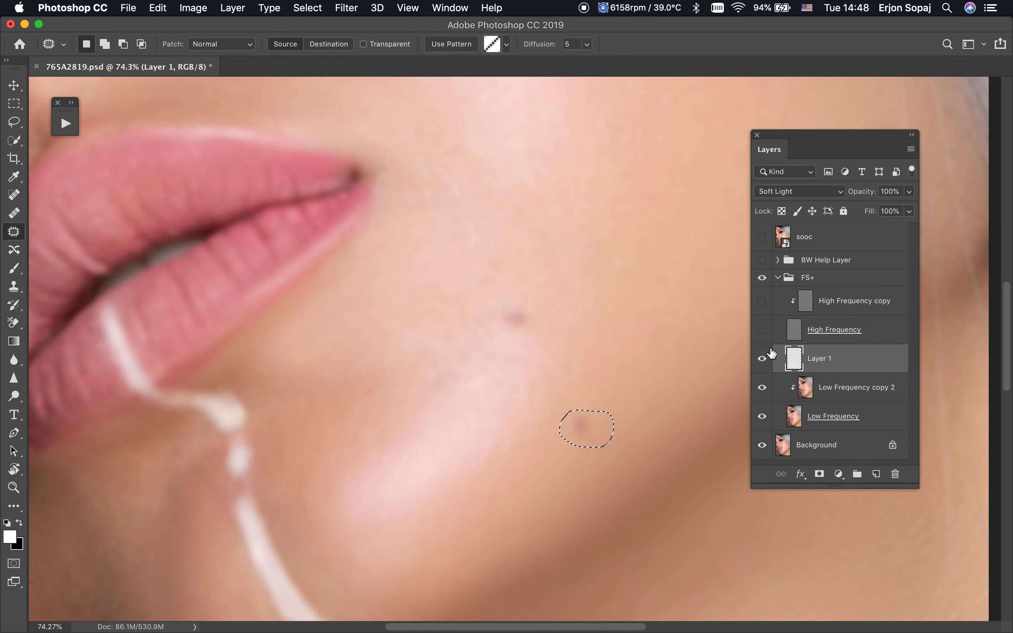
pyautogui.hotkey('alt', '[')
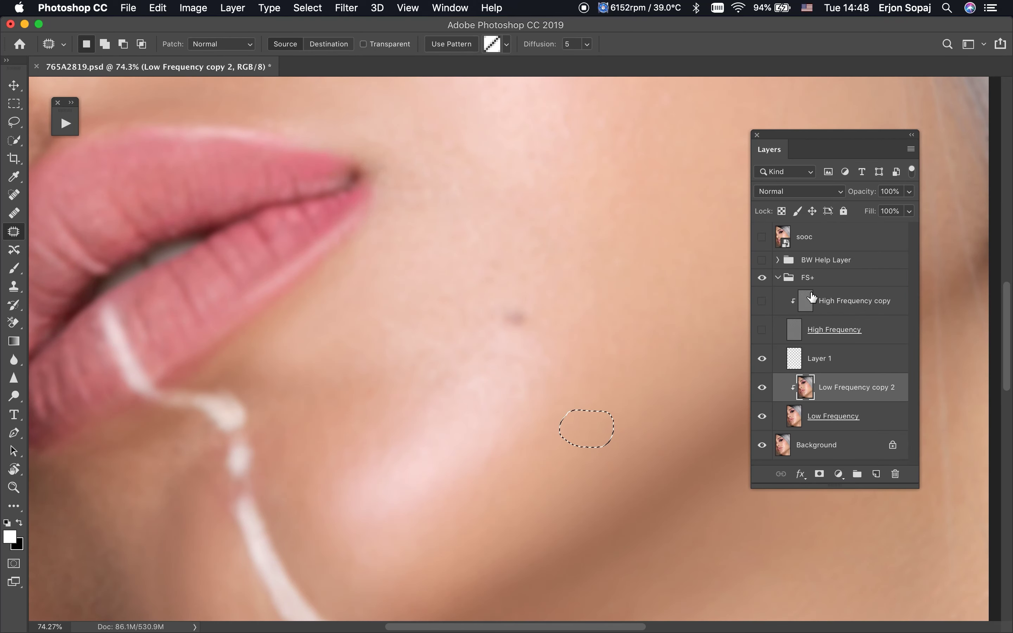
pyautogui.moveTo(761, 300); pyautogui.dragTo(761, 329)
pyautogui.click(854, 300)
pyautogui.hotkey('ctrl', 'd')
# Patch the other dark cheek spot onto clean skin and clear the selection.
pyautogui.moveTo(598, 424); pyautogui.dragTo(668, 398)
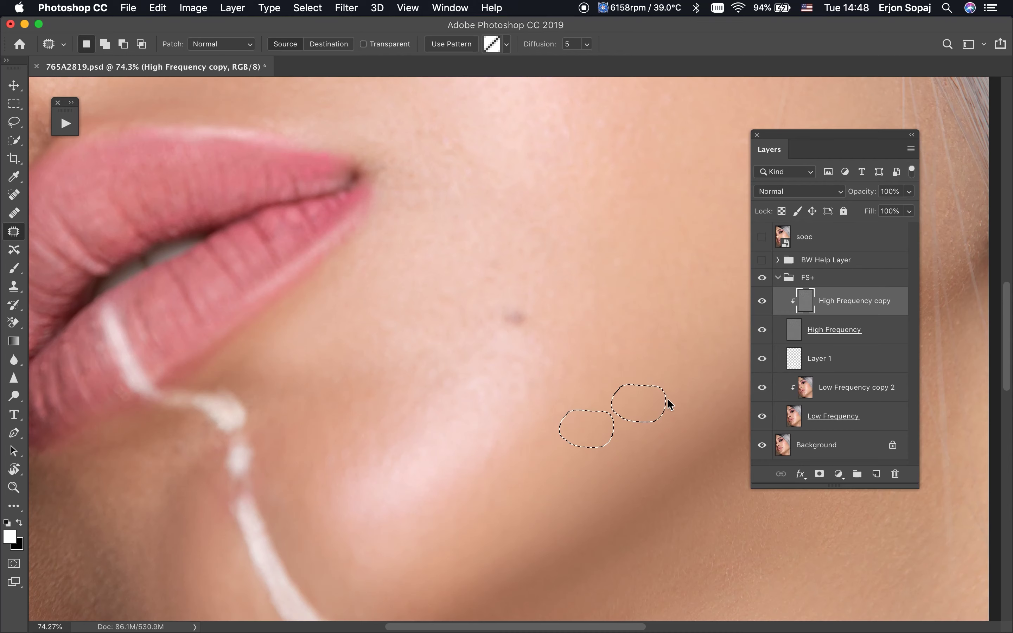
pyautogui.click(820, 396)
pyautogui.hotkey('ctrl', 'd')
pyautogui.moveTo(514, 303)
pyautogui.mouseDown()
pyautogui.moveTo(496, 328)
pyautogui.moveTo(539, 309)
pyautogui.moveTo(595, 309)
pyautogui.mouseUp()
pyautogui.click(806, 301)
pyautogui.hotkey('ctrl', 'd')
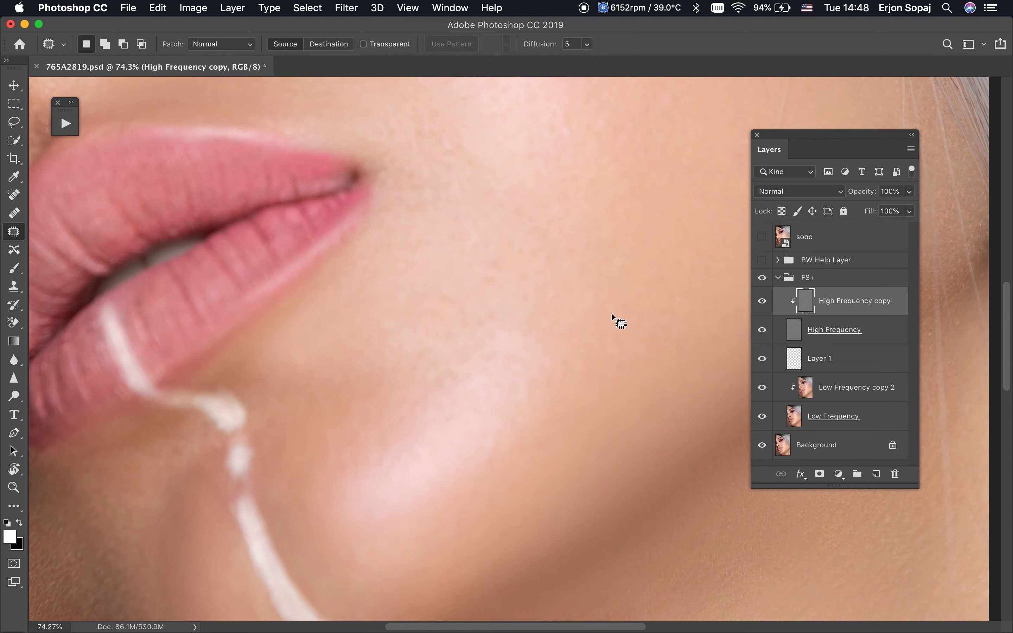
# Clone Stamp clean texture across the cheek and return to the full portrait view.
pyautogui.press('b')
pyautogui.scroll(5, 544, 273)
pyautogui.press('s')
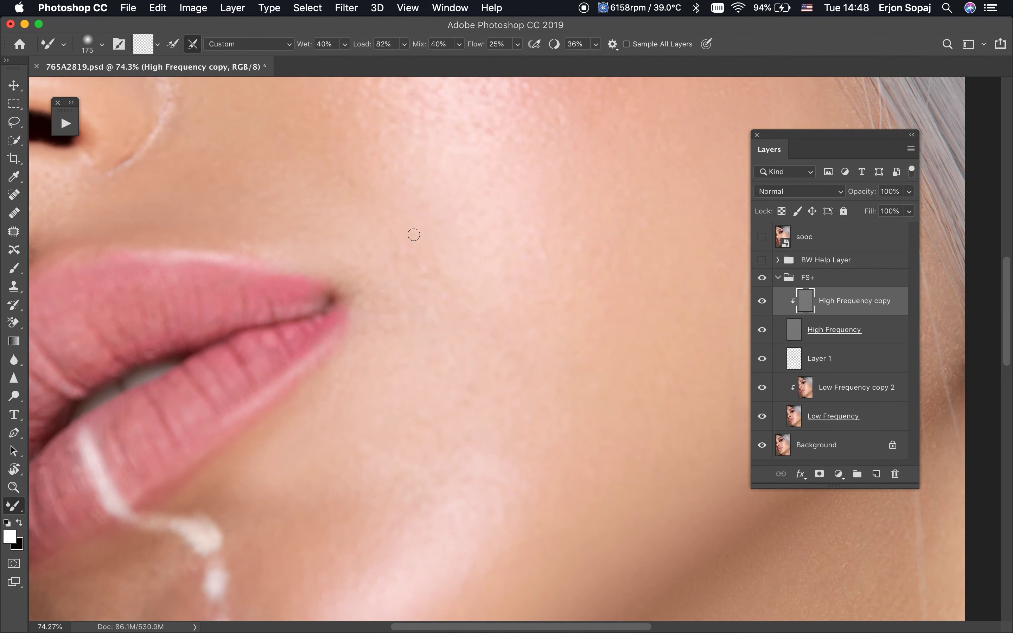
pyautogui.click(414, 266)
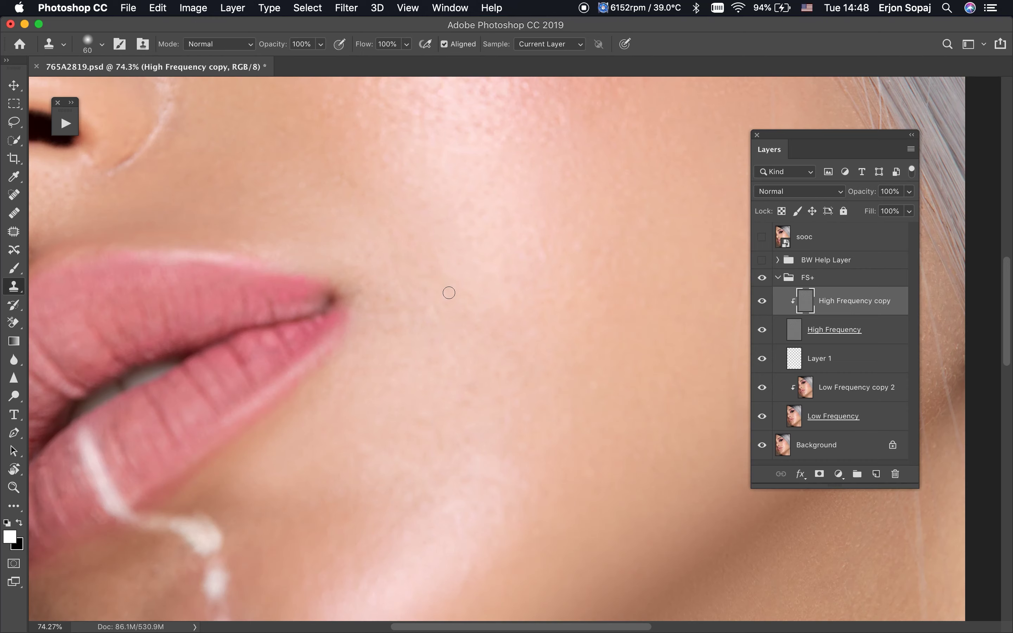
pyautogui.keyDown('alt'); pyautogui.click(364, 420); pyautogui.keyUp('alt')
pyautogui.moveTo(377, 451); pyautogui.dragTo(365, 459)
pyautogui.press('z')
pyautogui.scroll(-5, 372, 508)
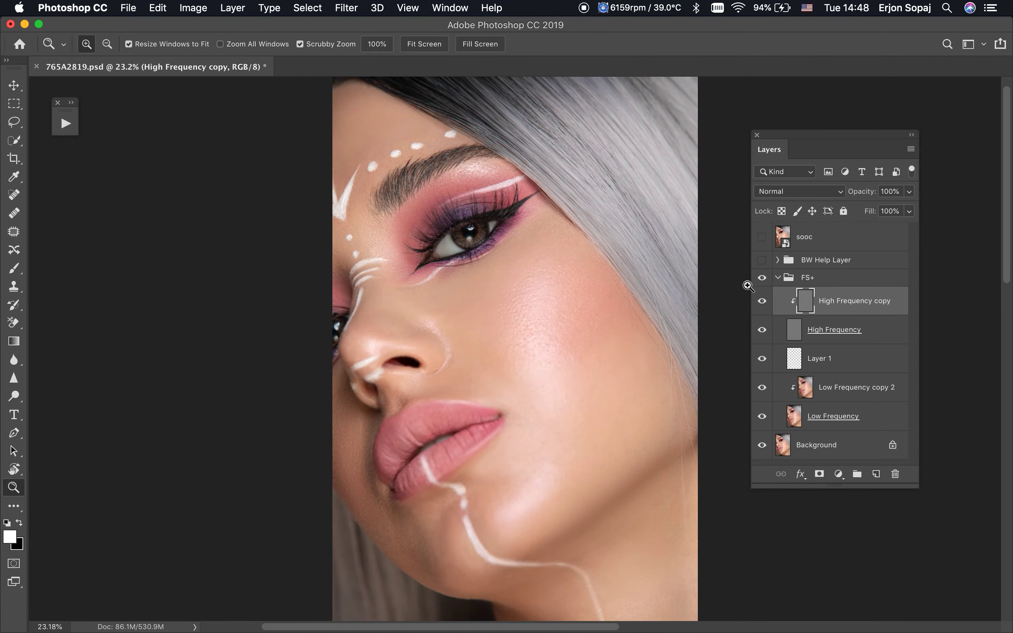
# Turn on the BW Help Layer inside the FS+ group for a black-and-white view.
pyautogui.click(762, 277)
pyautogui.click(802, 278)
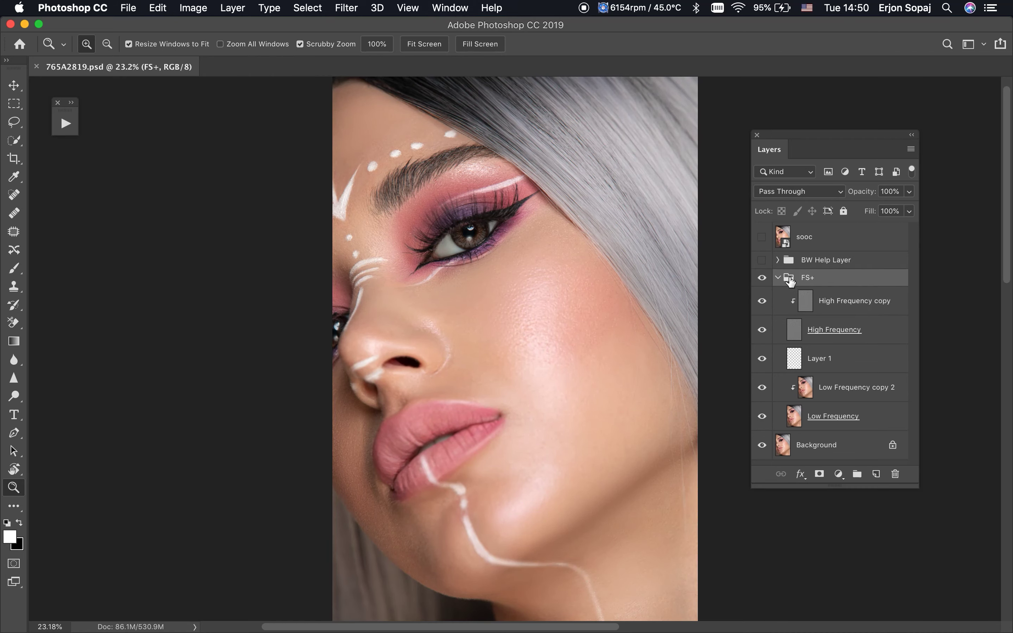
pyautogui.click(762, 260)
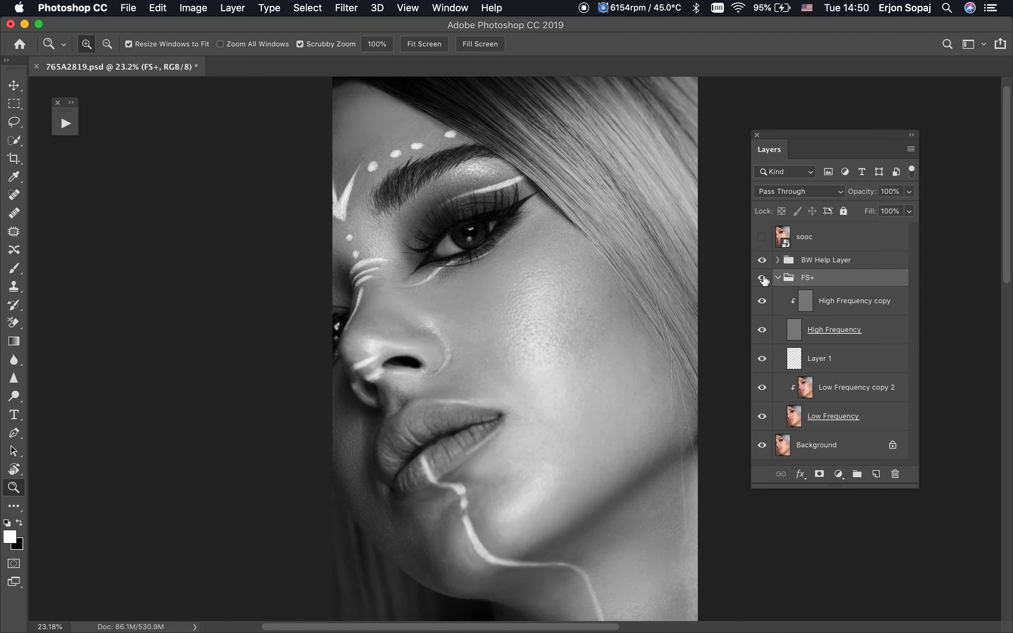
pyautogui.click(800, 266)
pyautogui.click(808, 279)
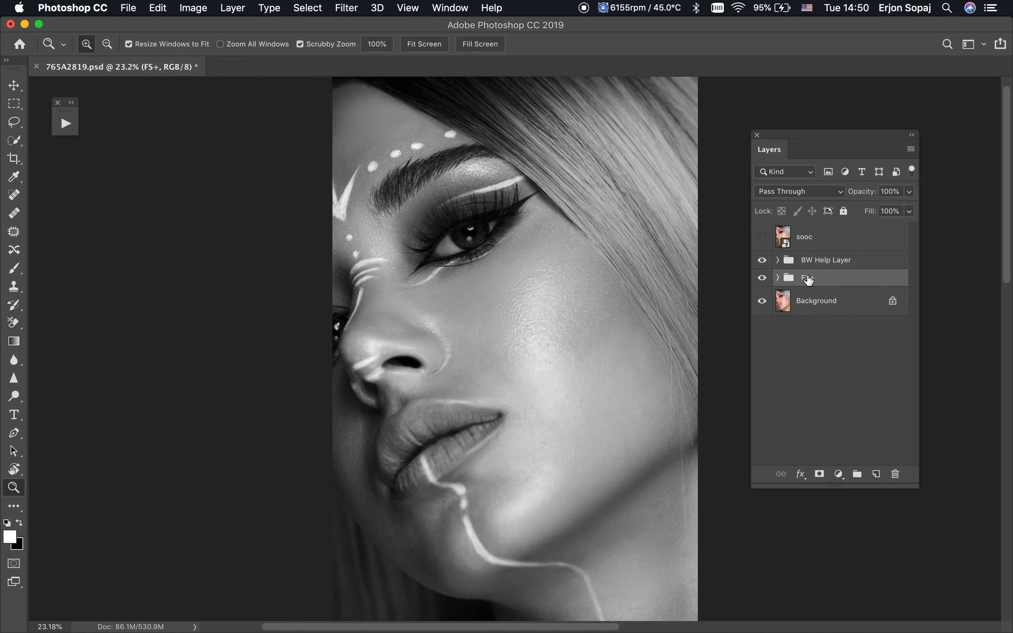
# Run the Dodge and Burn actions to add Burn and Dodge groups.
pyautogui.click(66, 124)
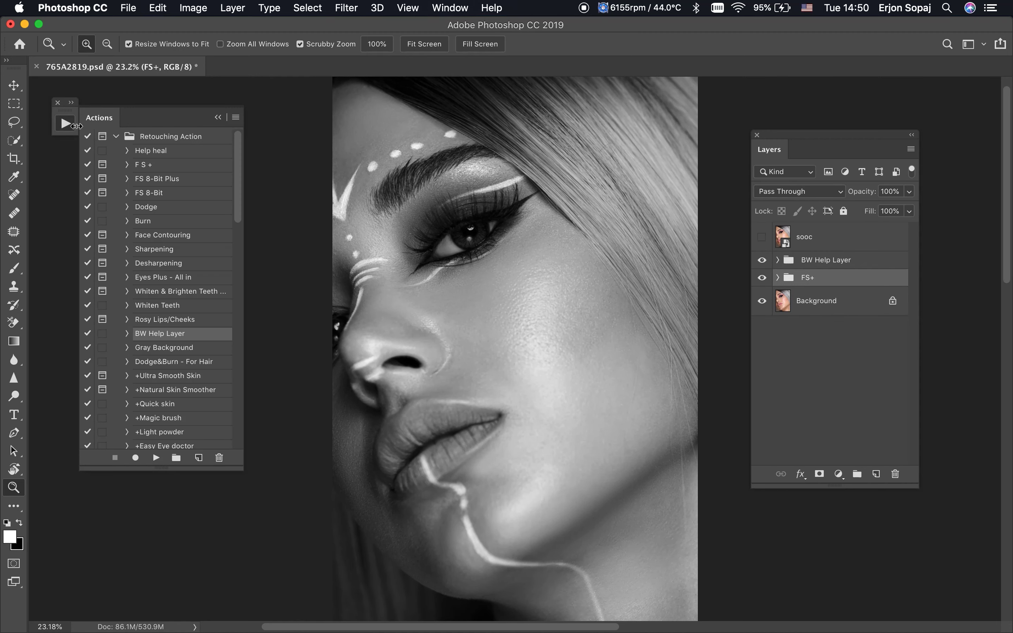
pyautogui.click(159, 207)
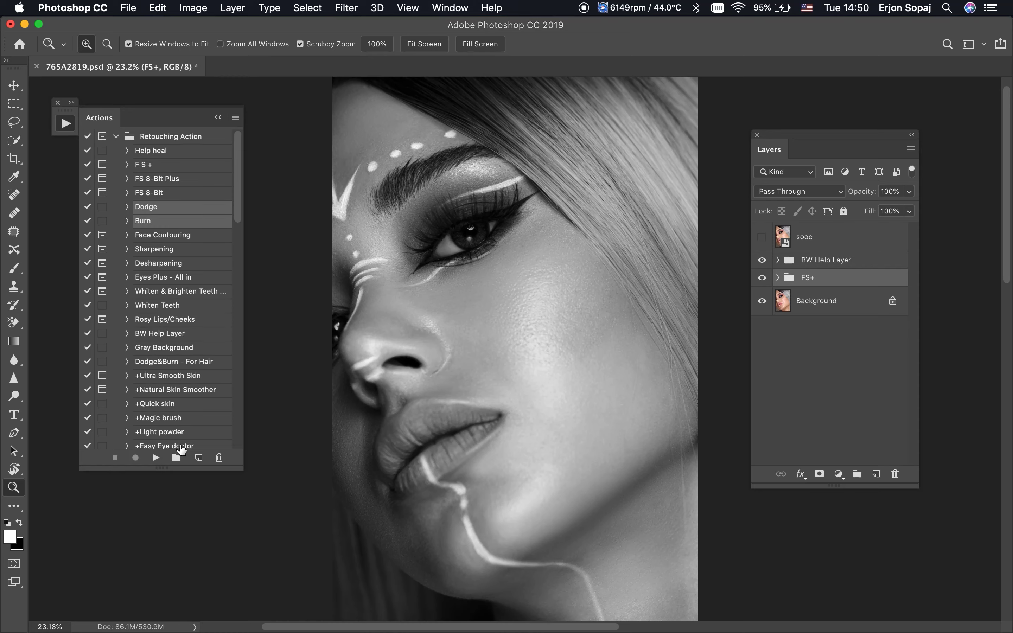
pyautogui.click(157, 458)
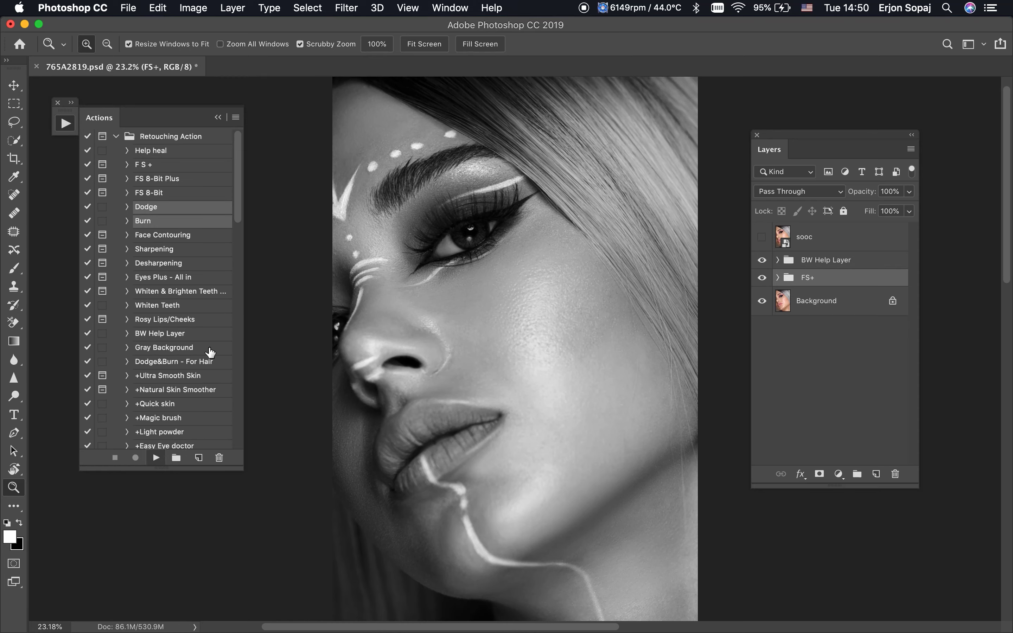
pyautogui.click(218, 117)
pyautogui.click(782, 310)
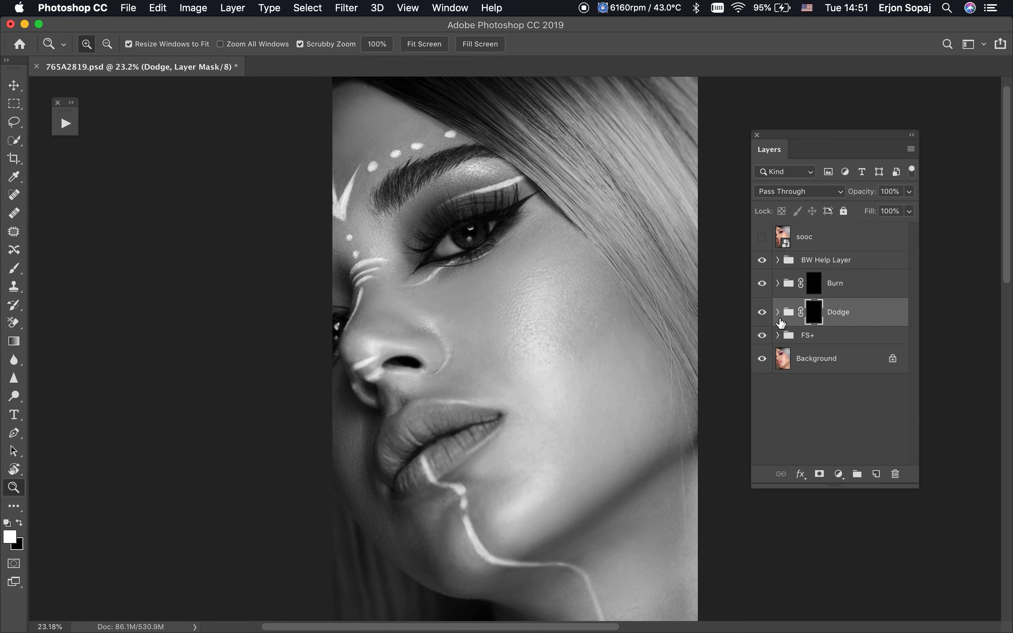
pyautogui.click(779, 315)
pyautogui.click(779, 287)
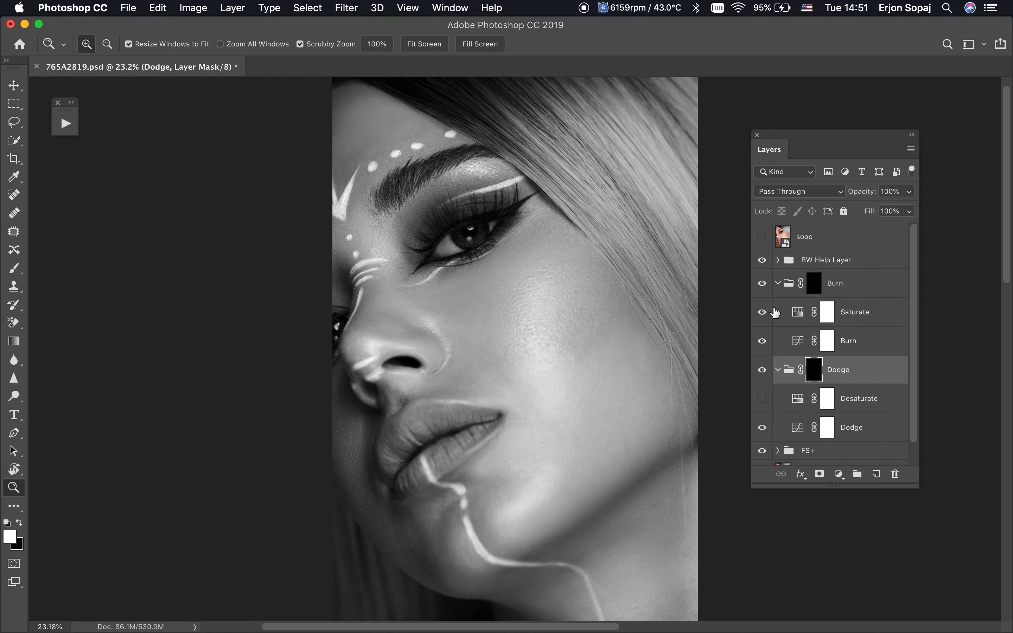
pyautogui.click(778, 283)
# Duplicate the Dodge group as 'Dodge +' and duplicate the BW Help Layer for contrast.
pyautogui.click(778, 312)
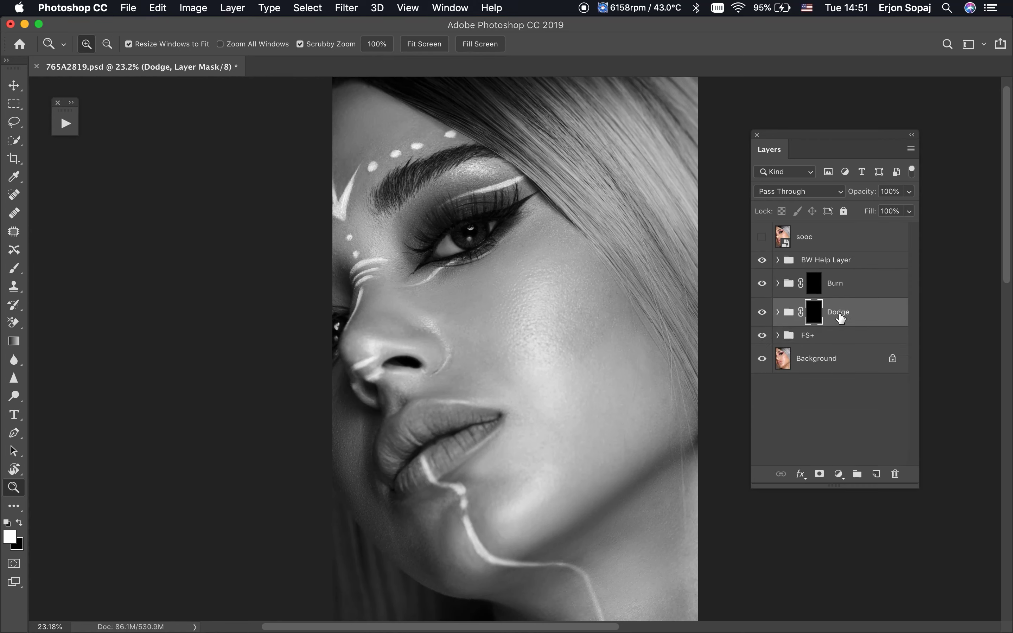
pyautogui.press('super+j')
pyautogui.doubleClick(848, 312)
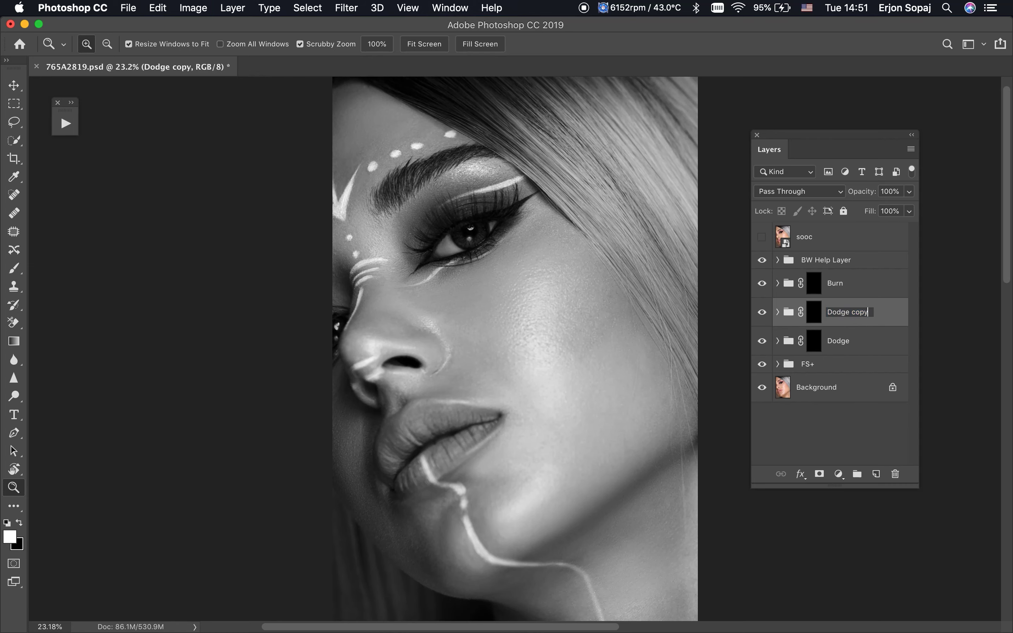
pyautogui.press('BackSpace')
pyautogui.write('+')
pyautogui.press('Return')
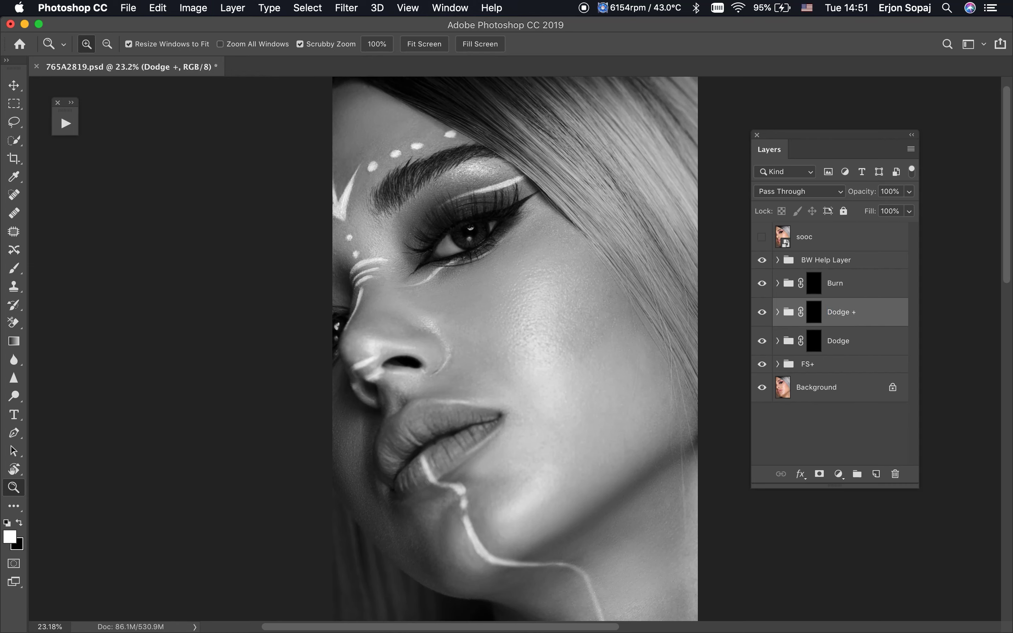
pyautogui.click(845, 346)
pyautogui.click(814, 266)
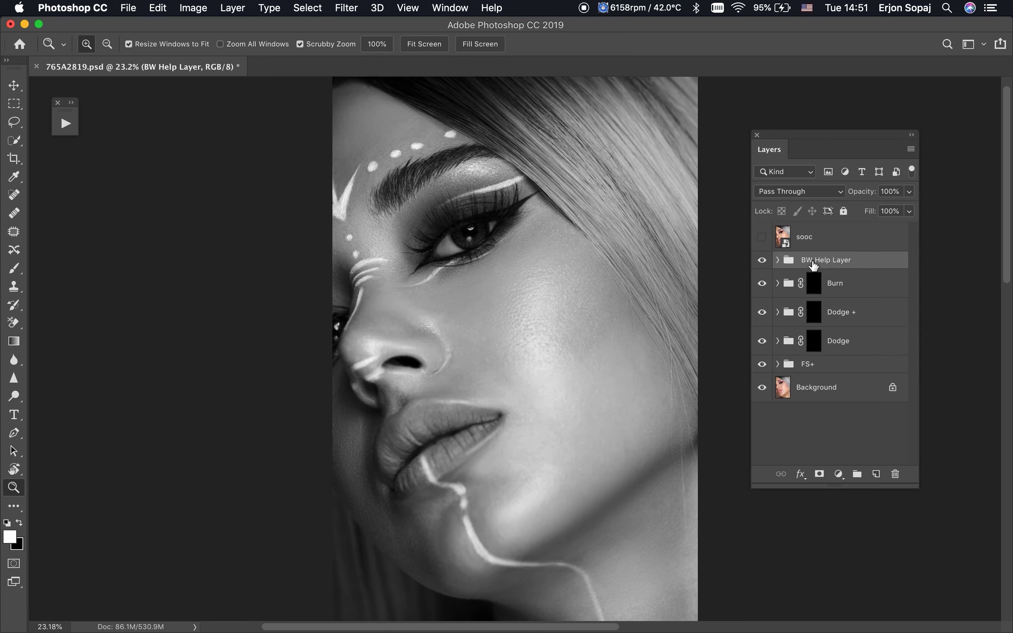
pyautogui.press('super+j')
# Select the Dodge + mask with the Brush enlarged to 400.
pyautogui.click(821, 359)
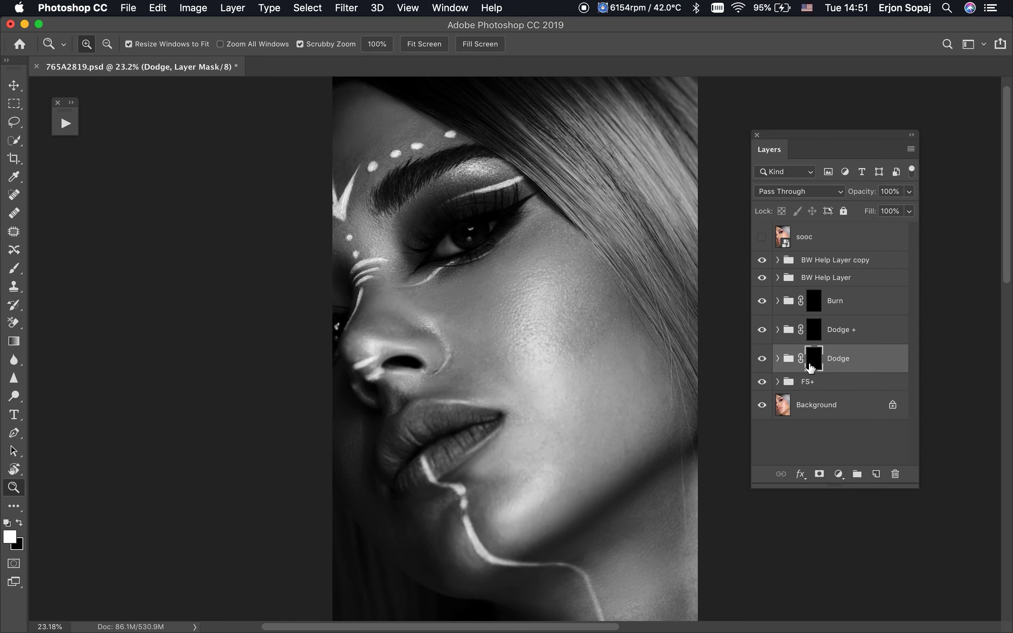
pyautogui.press('b')
pyautogui.click(821, 332)
pyautogui.press(']')
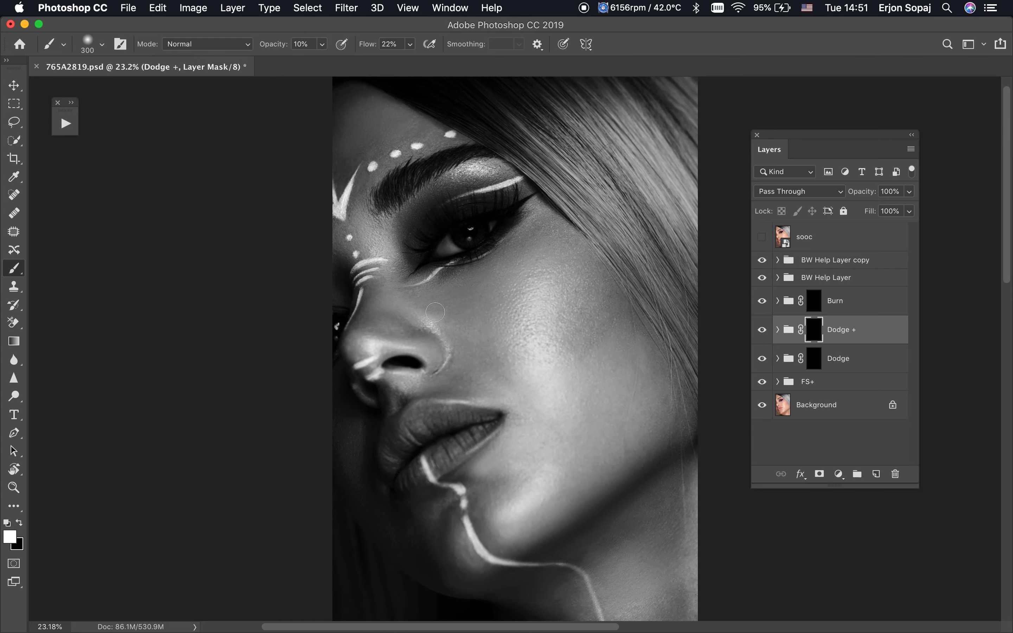
pyautogui.press(']')
# Paint white on the Dodge + mask under the eye, beside the nose and along the jaw.
pyautogui.press('[')
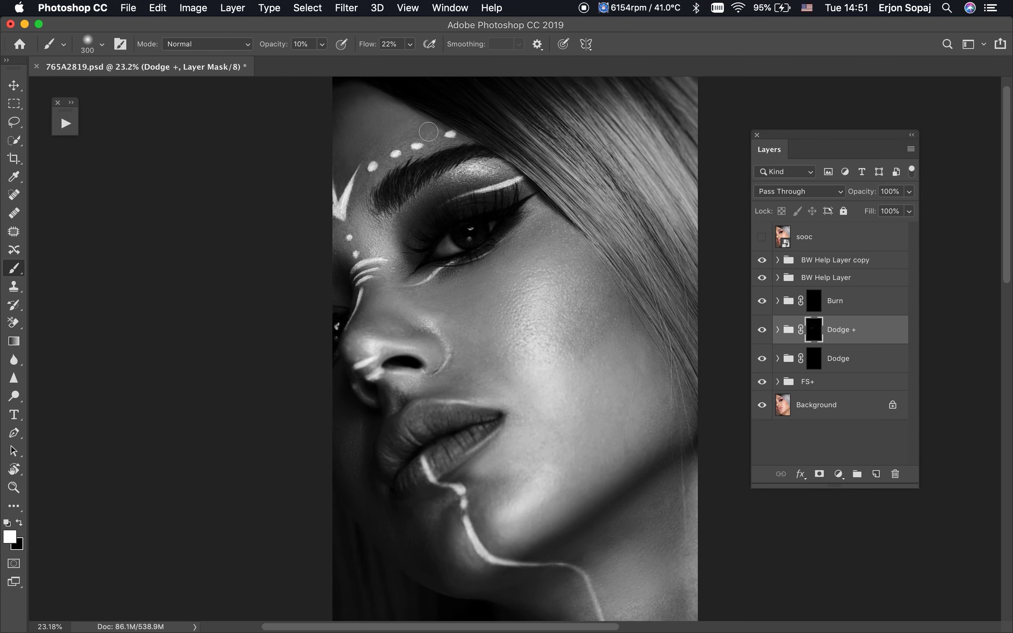
pyautogui.moveTo(414, 313); pyautogui.dragTo(427, 286)
pyautogui.press(']')
pyautogui.press(']')
pyautogui.press('[')
pyautogui.press('[')
pyautogui.press(']')
pyautogui.press(']')
pyautogui.press('[')
pyautogui.press('[')
pyautogui.press(']')
pyautogui.press(']')
pyautogui.press('[')
pyautogui.press('[')
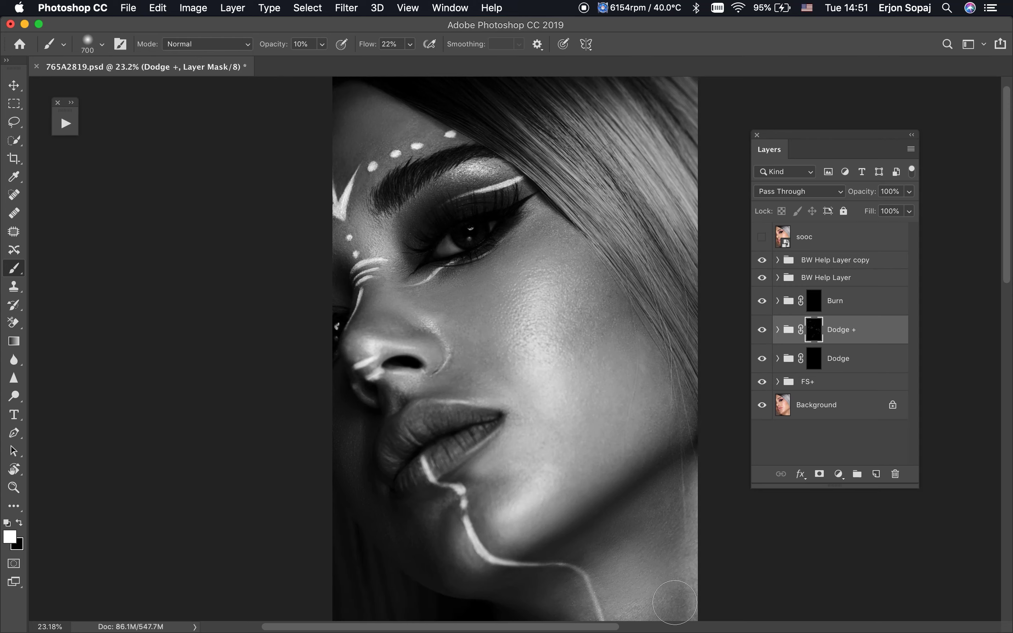
pyautogui.press(']')
pyautogui.press(']')
pyautogui.press(']')
pyautogui.press('[')
pyautogui.press('[')
pyautogui.moveTo(443, 523); pyautogui.dragTo(431, 500)
# Faintly brighten the forehead skin with a smaller brush.
pyautogui.press('[')
pyautogui.press('[')
pyautogui.press('[')
pyautogui.press('[')
pyautogui.press(']')
pyautogui.press(']')
pyautogui.press(']')
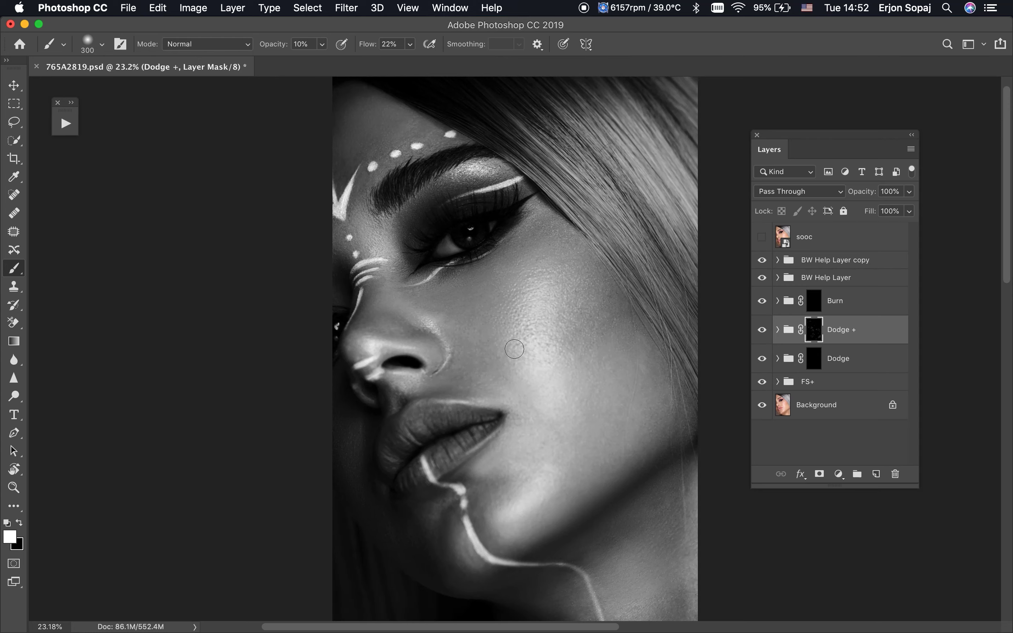
pyautogui.press('[')
pyautogui.press(']')
pyautogui.press(']')
pyautogui.press('[')
pyautogui.press('[')
pyautogui.moveTo(401, 122); pyautogui.dragTo(391, 127)
pyautogui.press(']')
pyautogui.press('[')
pyautogui.press('[')
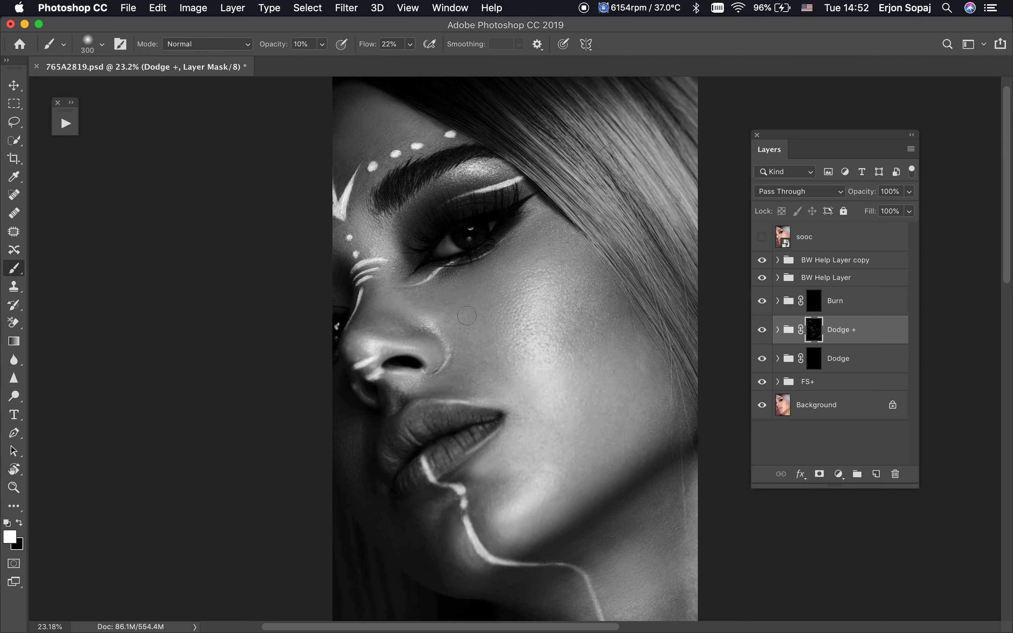
# Adjust the brush size along the jaw, zoom out to check, then zoom back to 25%.
pyautogui.press(']')
pyautogui.press(']')
pyautogui.press(']')
pyautogui.press(']')
pyautogui.press(']')
pyautogui.press('[')
pyautogui.press('[')
pyautogui.press('[')
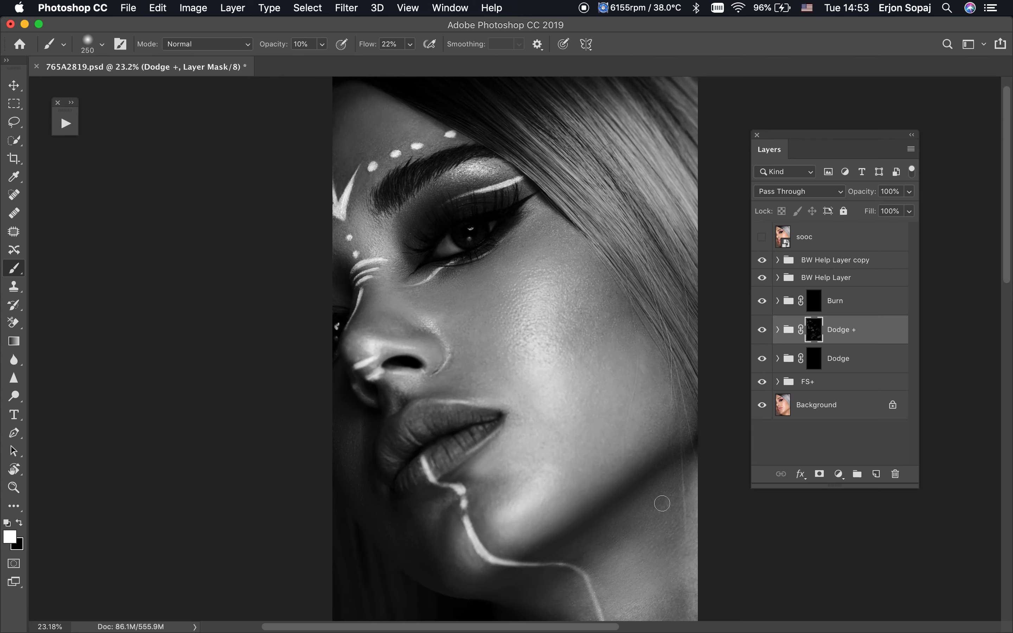
pyautogui.press('[')
pyautogui.press('[')
pyautogui.press(']')
pyautogui.press(']')
pyautogui.press('super+minus')
pyautogui.press(']')
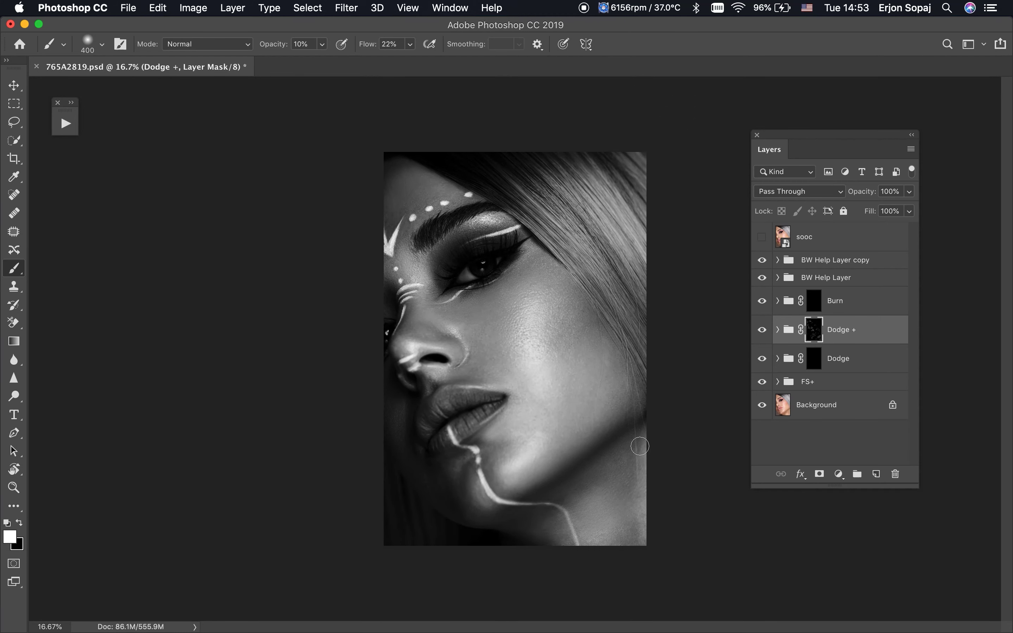
pyautogui.press('[')
pyautogui.press('super+plus')
pyautogui.press(']')
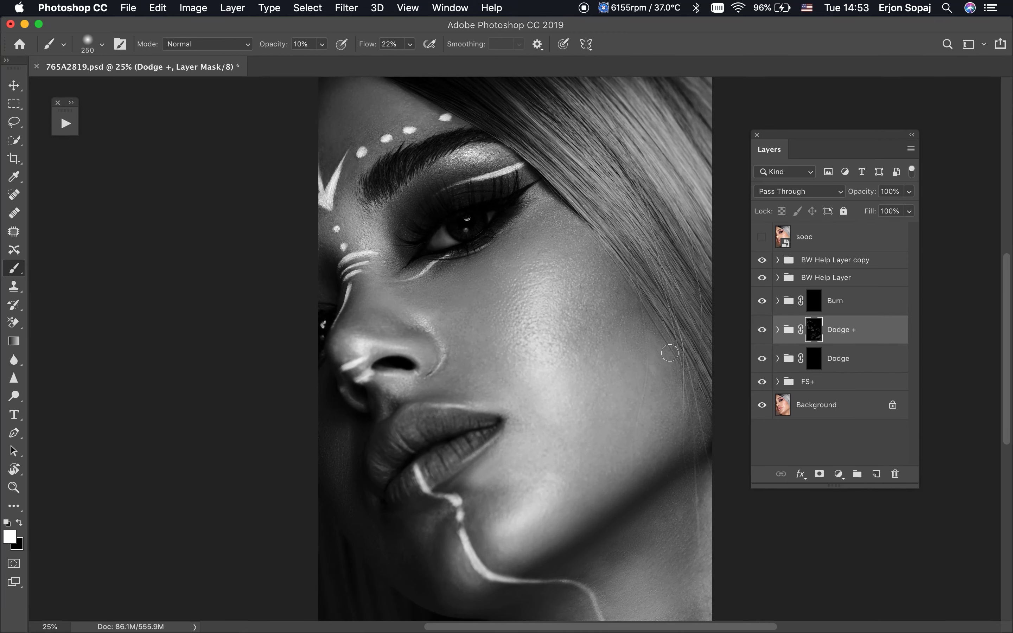
# Expand FS+, hide both High Frequency layers and select Low Frequency copy 2.
pyautogui.click(793, 383)
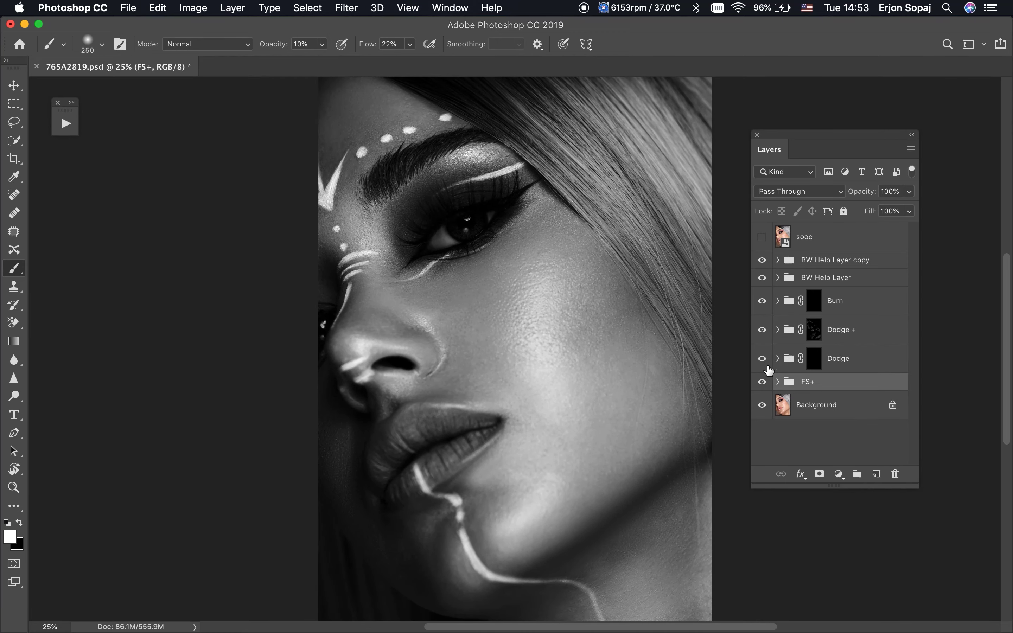
pyautogui.click(777, 381)
pyautogui.click(762, 404)
pyautogui.click(762, 434)
pyautogui.scroll(-2, 807, 442)
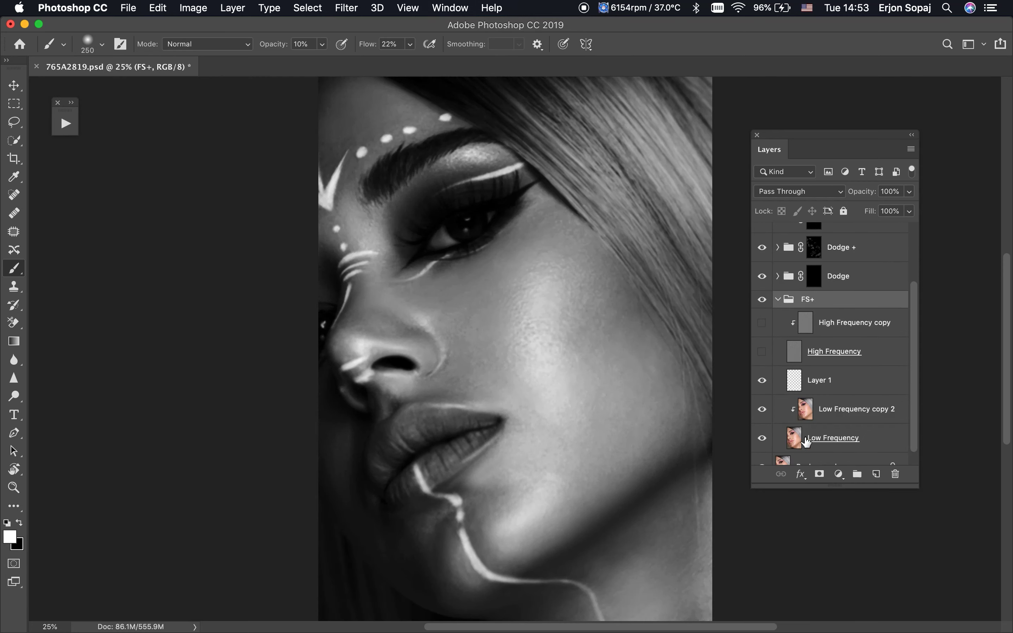
pyautogui.click(830, 422)
pyautogui.hotkey('shift', 'b')
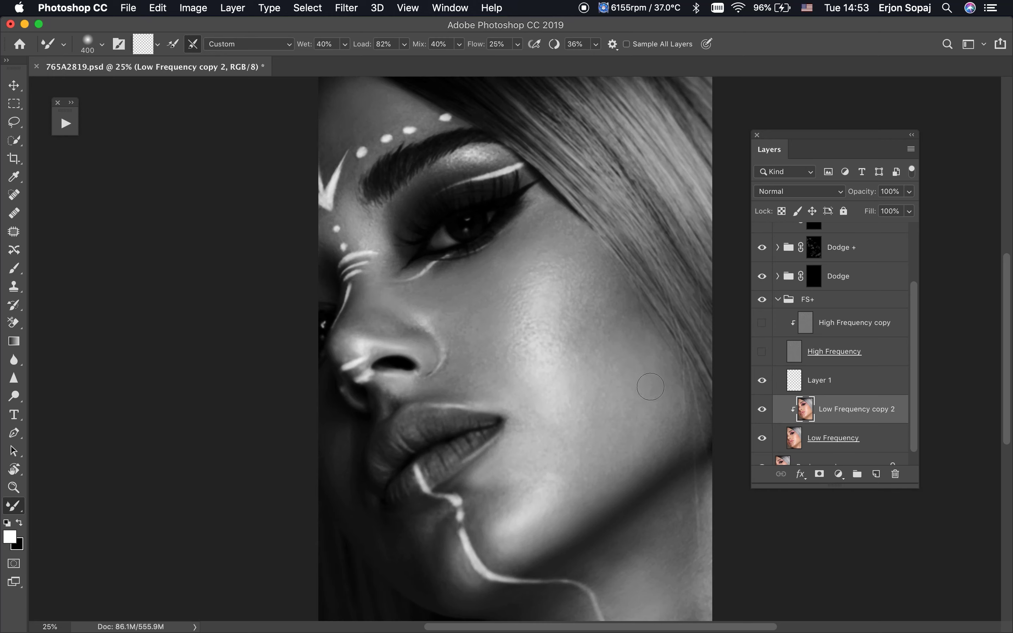
pyautogui.press(']')
# Run the Gray Background action to add a gray Soft Light Layer 2.
pyautogui.click(65, 123)
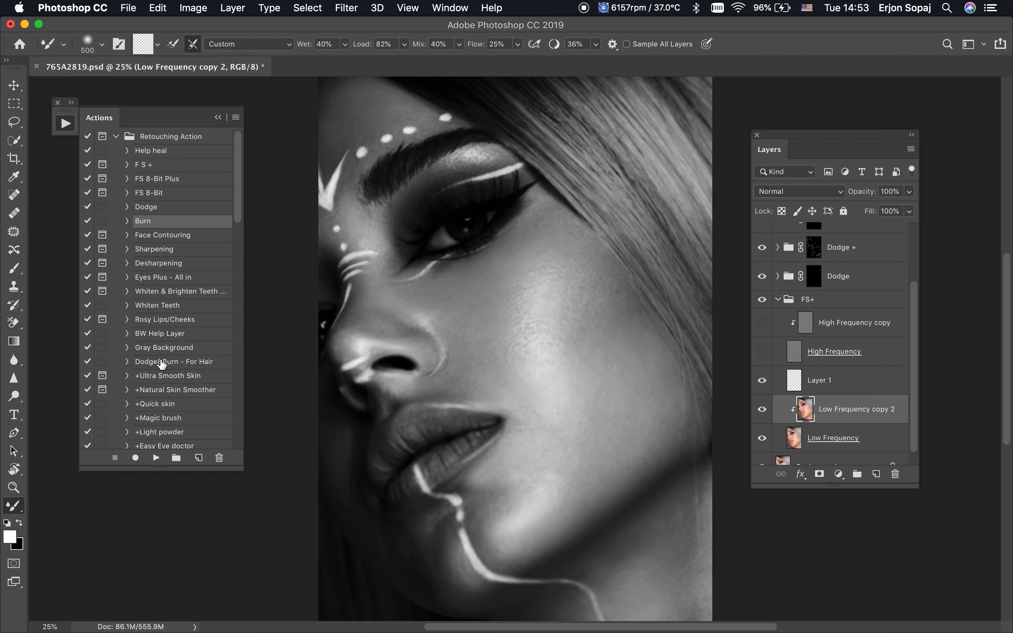
pyautogui.click(162, 350)
pyautogui.click(156, 458)
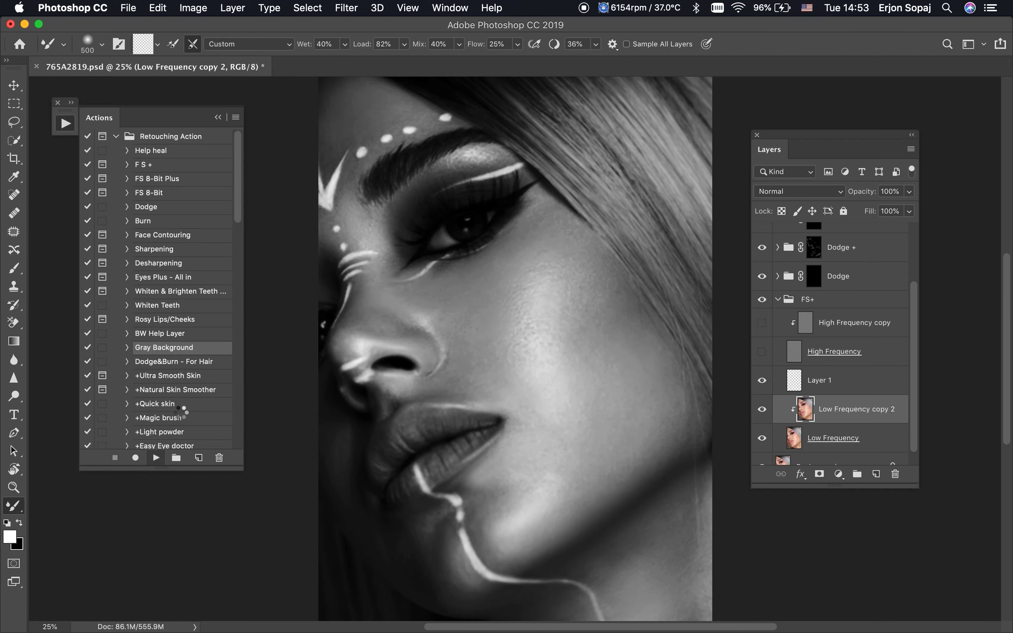
pyautogui.click(218, 117)
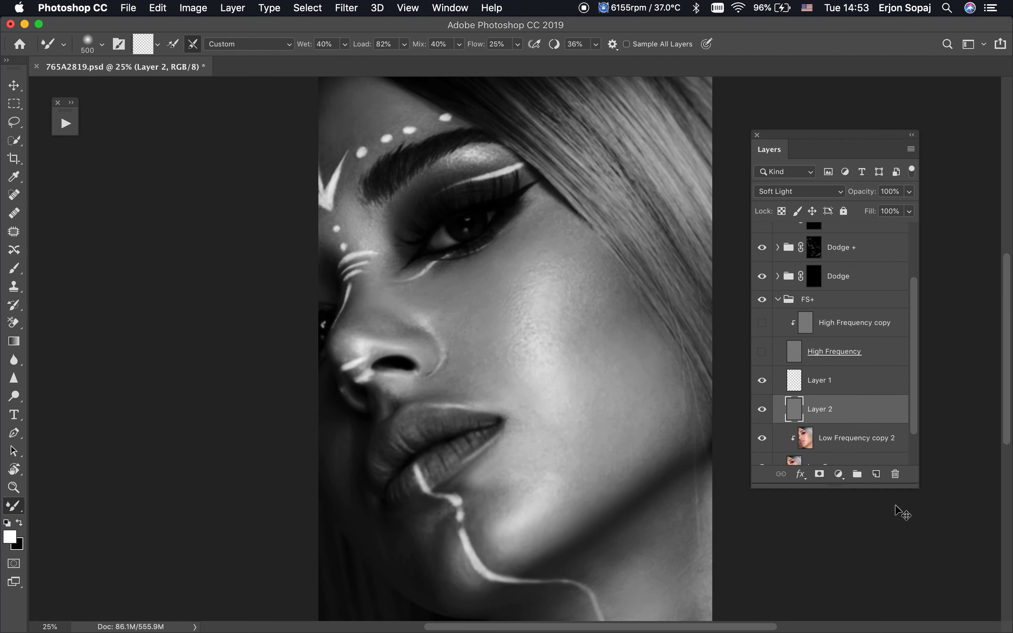
# Duplicate Layer 2, move the hidden copy above FS+, and keep Layer 2 active.
pyautogui.press('super+j')
pyautogui.moveTo(824, 424); pyautogui.dragTo(834, 306)
pyautogui.click(762, 300)
pyautogui.scroll(-3, 820, 377)
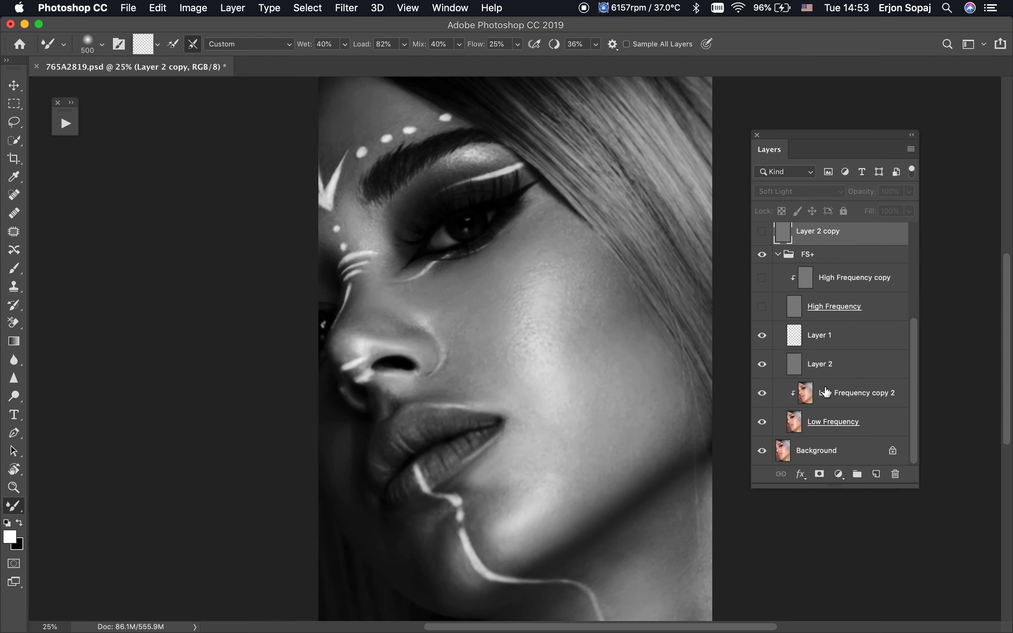
pyautogui.click(812, 383)
# Pick the Dodge Tool and lighten the cheek on gray Layer 2.
pyautogui.press('o')
pyautogui.rightClick(14, 396)
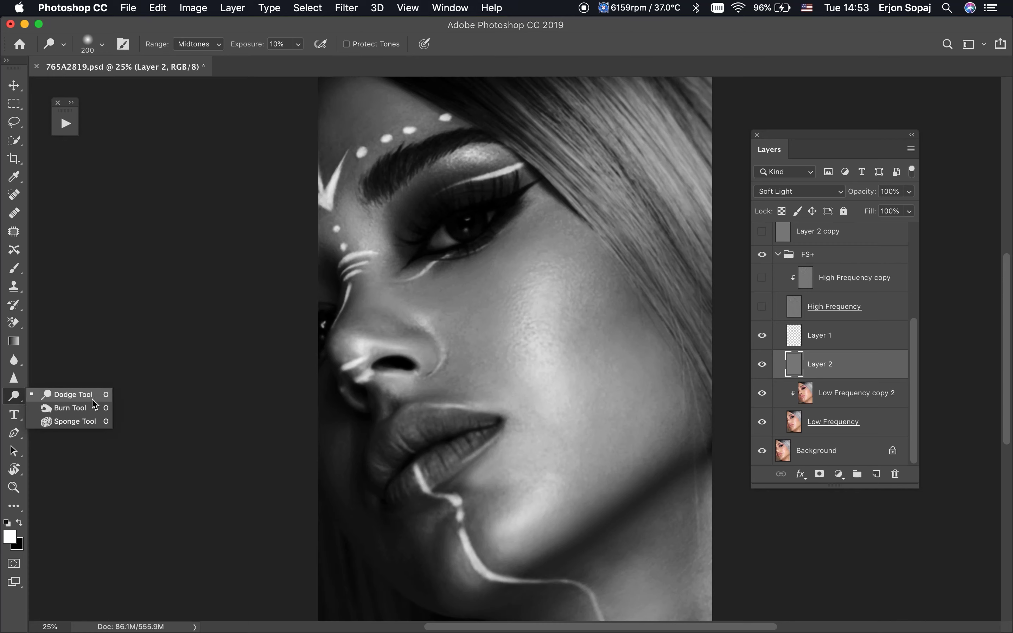
pyautogui.click(83, 396)
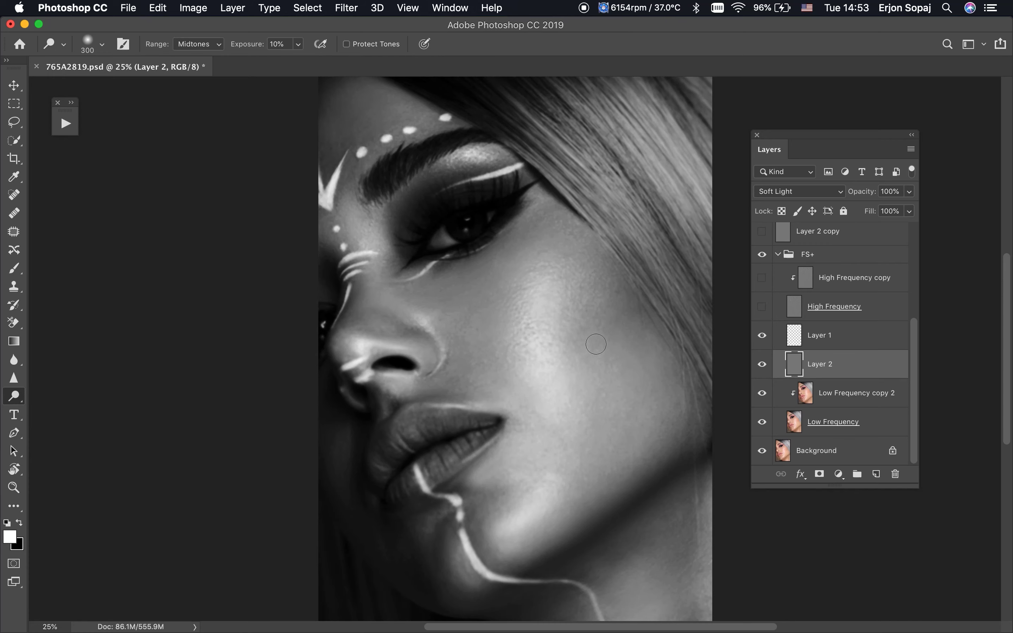
pyautogui.press(']')
pyautogui.press(']')
pyautogui.press(']')
pyautogui.press('[')
pyautogui.press('[')
pyautogui.moveTo(572, 346); pyautogui.dragTo(546, 271)
pyautogui.moveTo(440, 378); pyautogui.dragTo(485, 393)
pyautogui.press('[')
# Dodge the forehead, upper forehead and eyelid on Layer 2.
pyautogui.press(']')
pyautogui.moveTo(342, 178); pyautogui.dragTo(358, 163)
pyautogui.moveTo(322, 123); pyautogui.dragTo(340, 117)
pyautogui.press('[')
pyautogui.press('[')
pyautogui.press(']')
pyautogui.moveTo(422, 129); pyautogui.dragTo(487, 156)
pyautogui.moveTo(423, 178); pyautogui.dragTo(456, 157)
# Lighten the cheek, lower cheek, jawline and the area near the chin.
pyautogui.moveTo(546, 218); pyautogui.dragTo(558, 232)
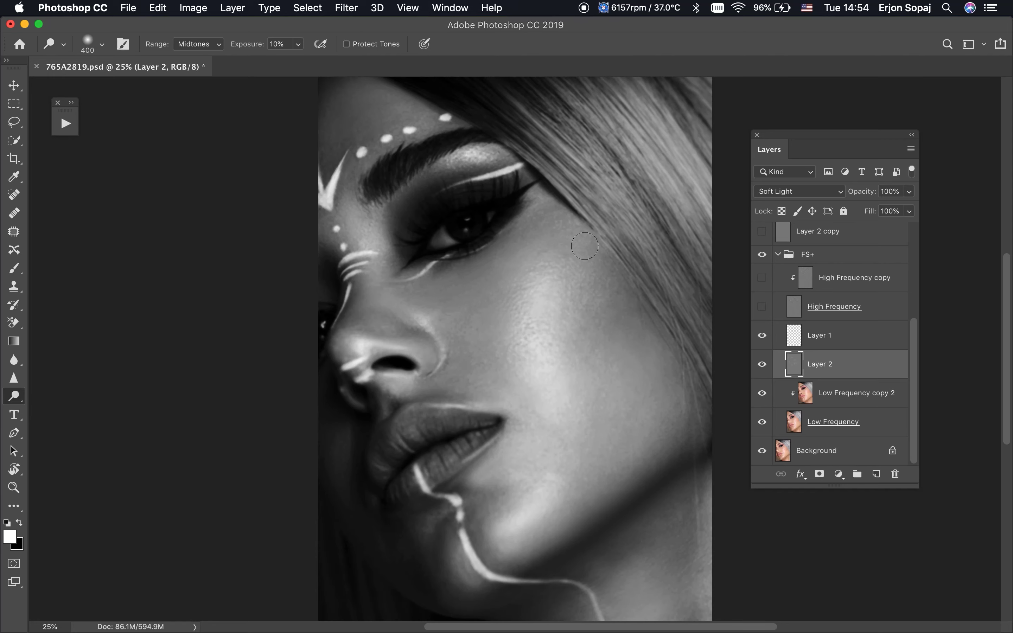
pyautogui.moveTo(653, 332); pyautogui.dragTo(654, 335)
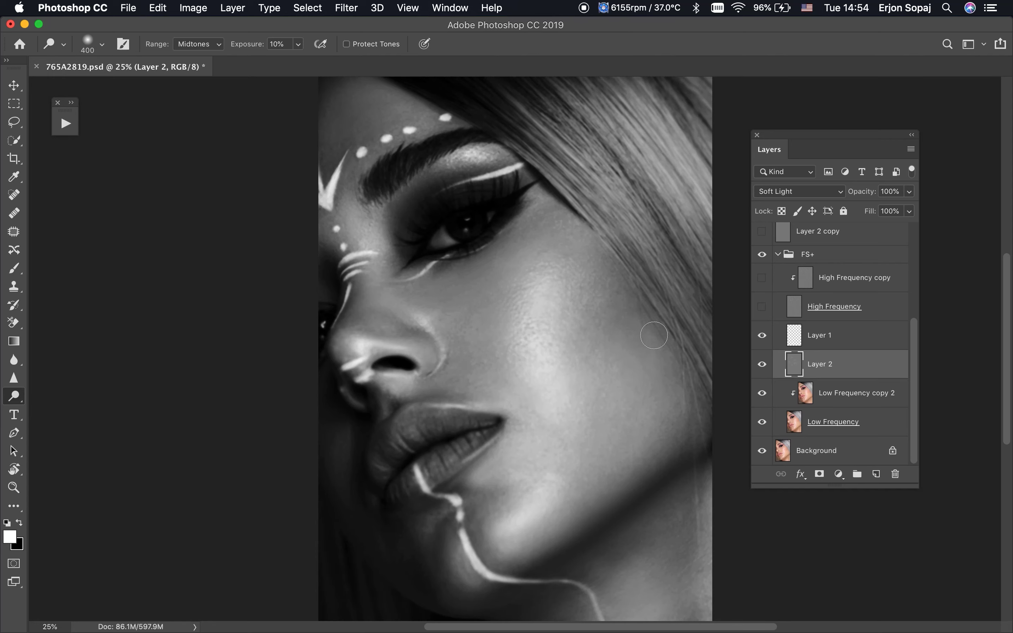
pyautogui.click(680, 436)
pyautogui.press('[')
pyautogui.moveTo(623, 551)
pyautogui.mouseDown()
pyautogui.moveTo(678, 517)
pyautogui.moveTo(601, 573)
pyautogui.mouseUp()
pyautogui.press('[')
pyautogui.press('[')
pyautogui.press('[')
pyautogui.press(']')
pyautogui.press(']')
pyautogui.press(']')
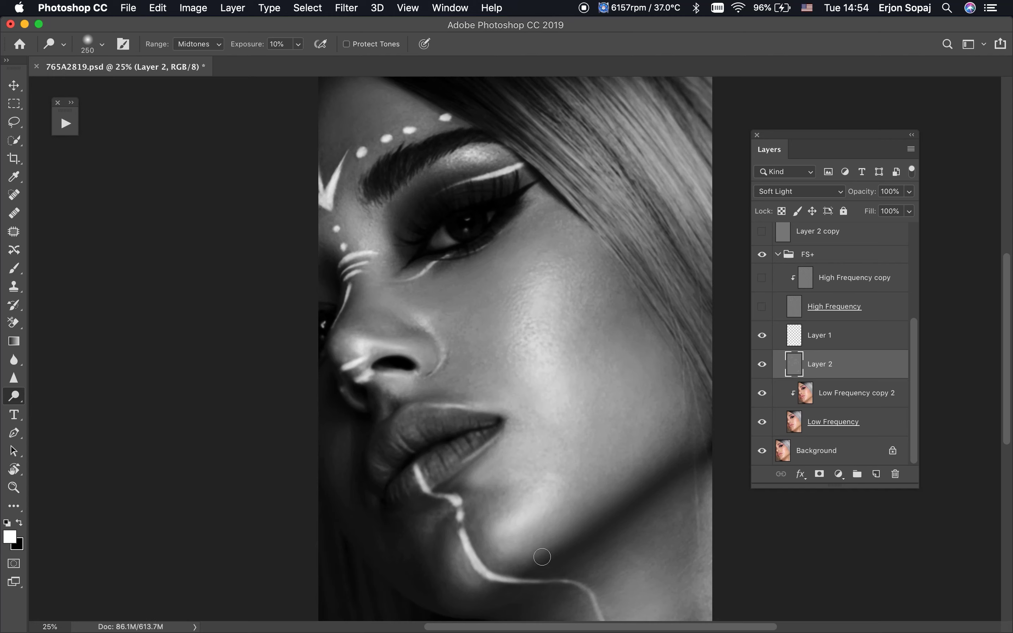
pyautogui.moveTo(483, 514); pyautogui.dragTo(486, 501)
pyautogui.press('[')
# Dodge the skin near the chin, fine-tuning the brush size.
pyautogui.press(']')
pyautogui.press(']')
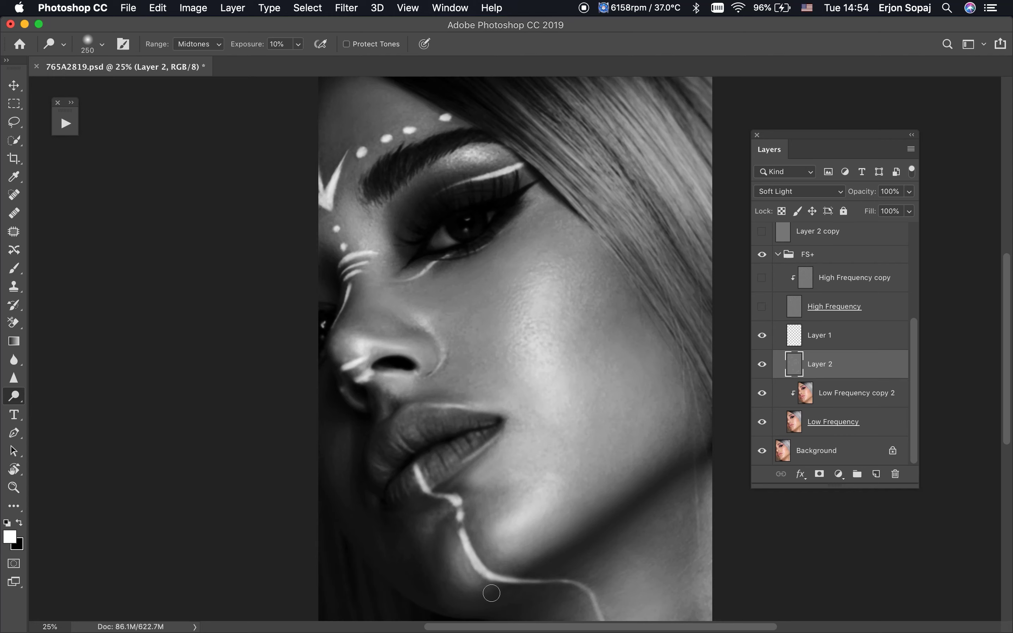
pyautogui.moveTo(440, 582); pyautogui.dragTo(450, 506)
pyautogui.press(']')
pyautogui.press('[')
pyautogui.press('[')
pyautogui.press(']')
pyautogui.press(']')
pyautogui.press(']')
pyautogui.press(']')
pyautogui.press(']')
pyautogui.press(']')
pyautogui.press('[')
pyautogui.press('[')
pyautogui.press('[')
pyautogui.press('[')
pyautogui.press('[')
# Pass through Low Frequency copy 2 and Layer 2, ending on the High Frequency copy layer.
pyautogui.click(833, 391)
pyautogui.press('b')
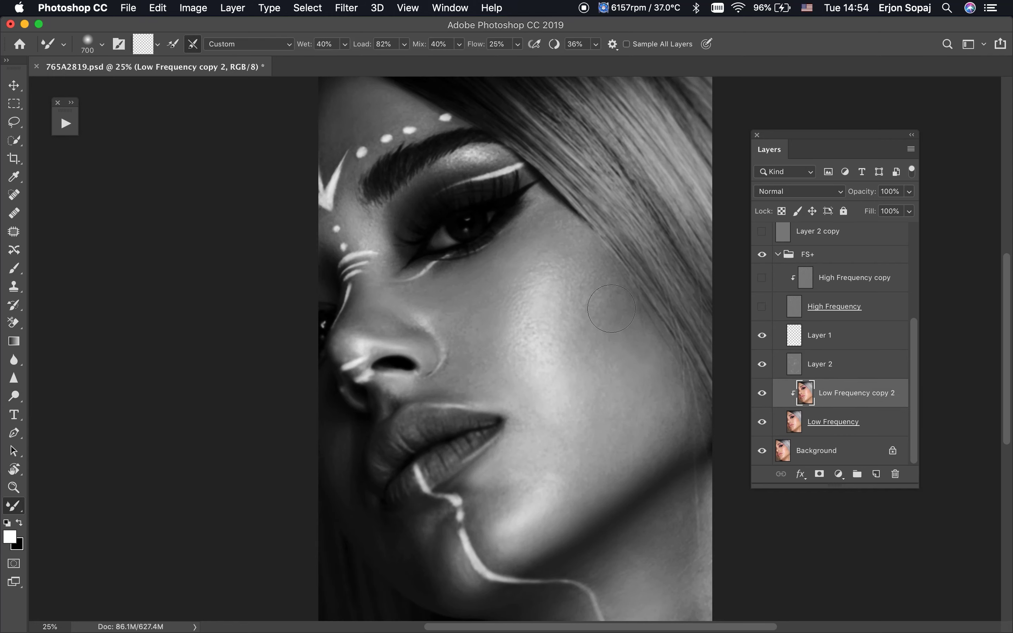
pyautogui.press(']')
pyautogui.press(']')
pyautogui.press(']')
pyautogui.press('[')
pyautogui.click(823, 364)
pyautogui.press('o')
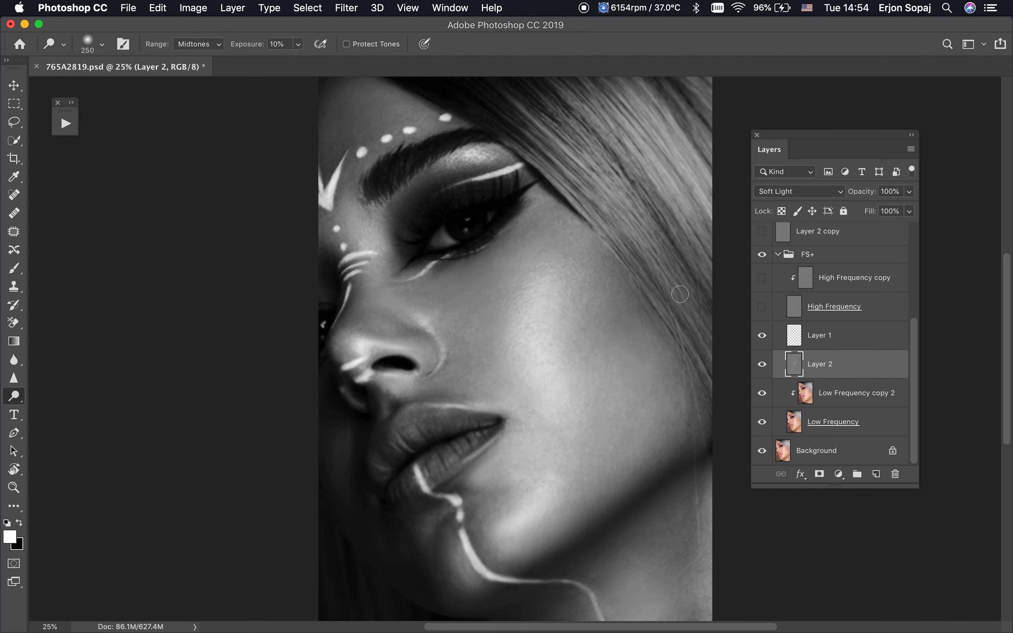
pyautogui.click(811, 288)
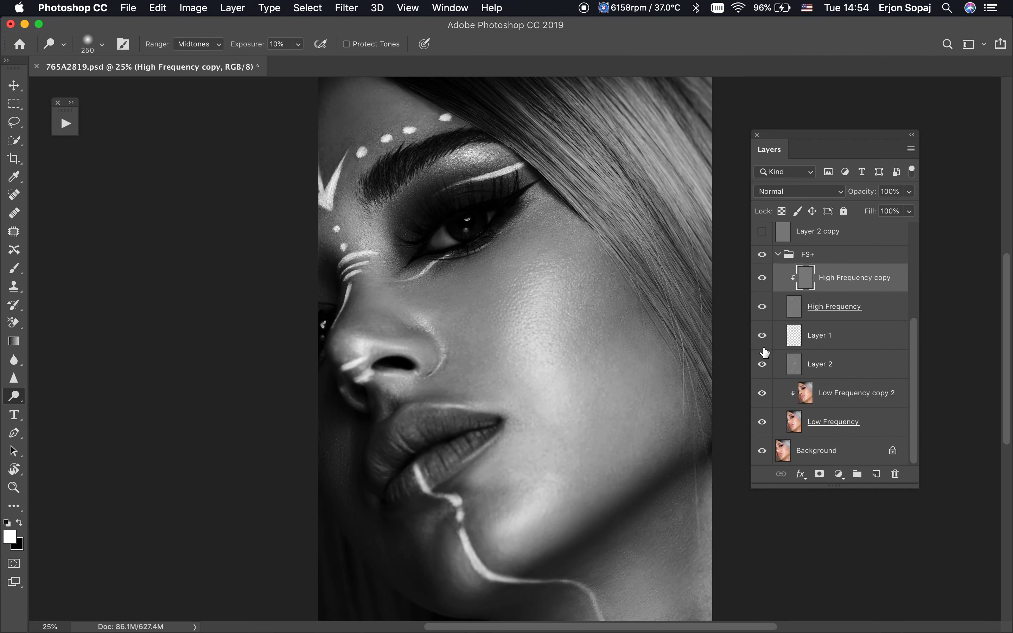
# Zoom into the cheek and clone-stamp a texture spot on High Frequency copy.
pyautogui.press('z')
pyautogui.moveTo(662, 350); pyautogui.dragTo(728, 411)
pyautogui.press('s')
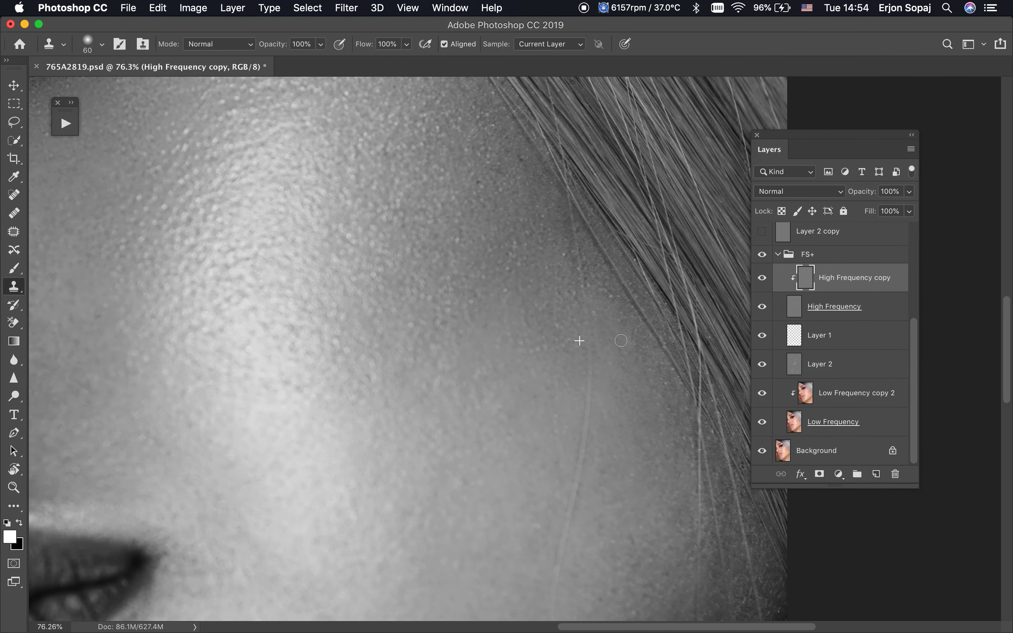
pyautogui.click(626, 359)
# Toggle the FS+ group and fit the whole portrait on screen to compare.
pyautogui.click(762, 255)
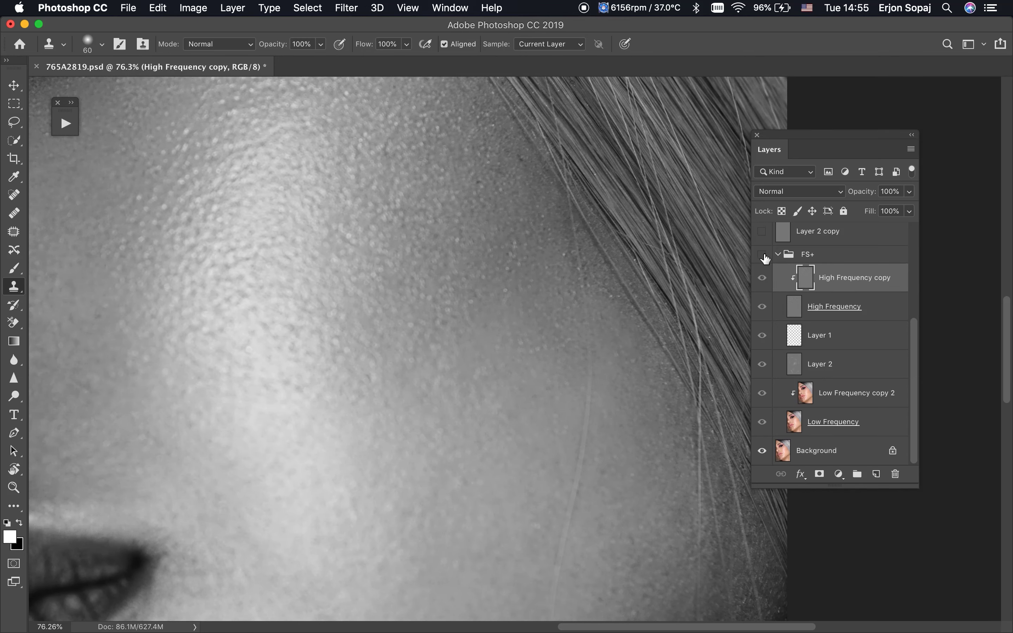
pyautogui.press('super+0')
pyautogui.press('super+0')
pyautogui.scroll(3, 776, 279)
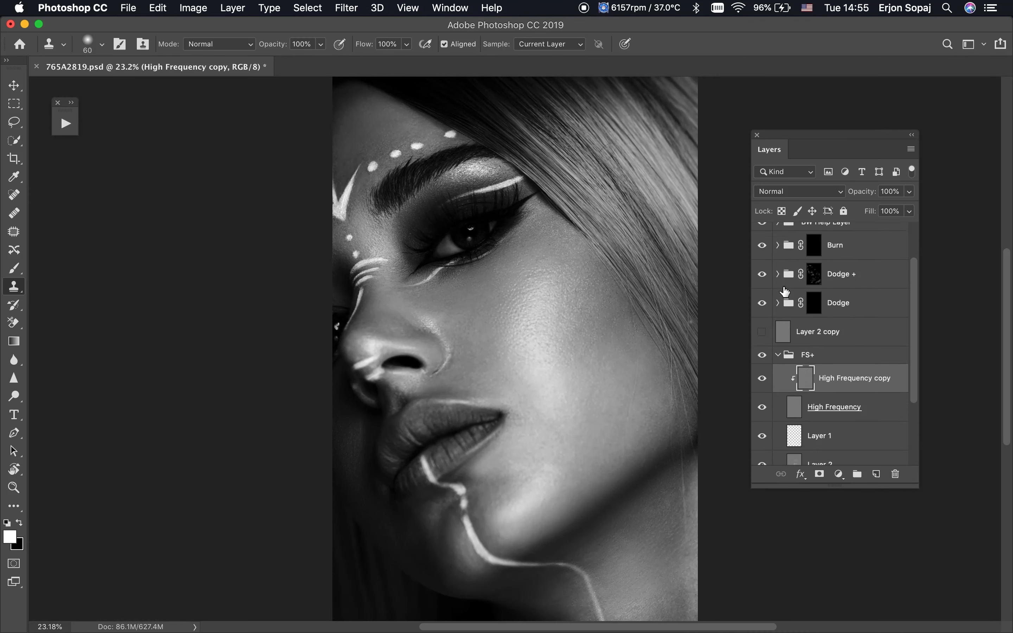
pyautogui.scroll(2, 777, 330)
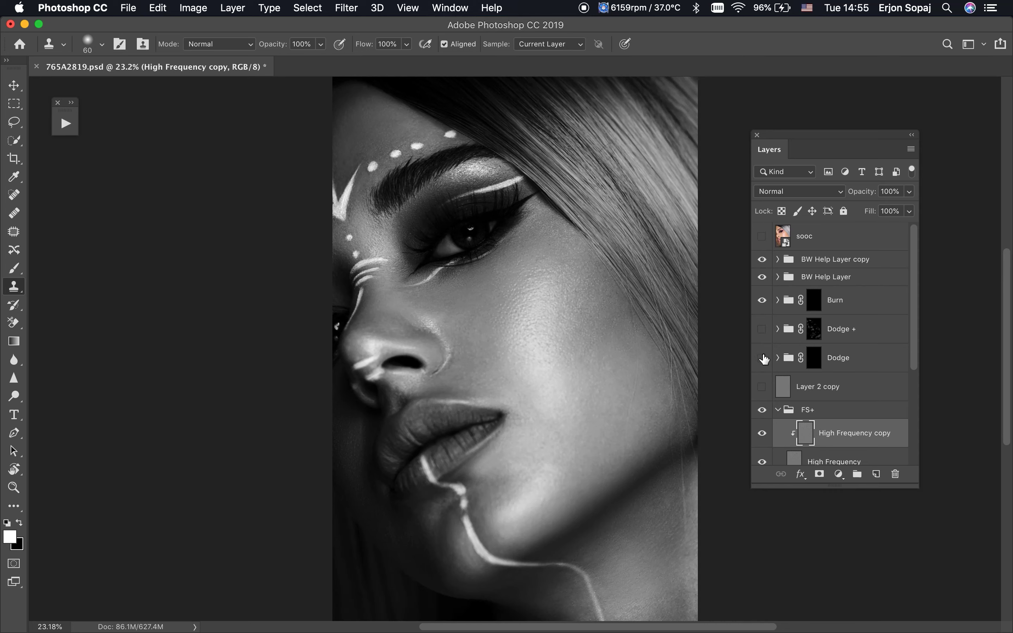
# On the Dodge mask at 60% opacity, brighten the side of the nose and below the nostril.
pyautogui.click(814, 334)
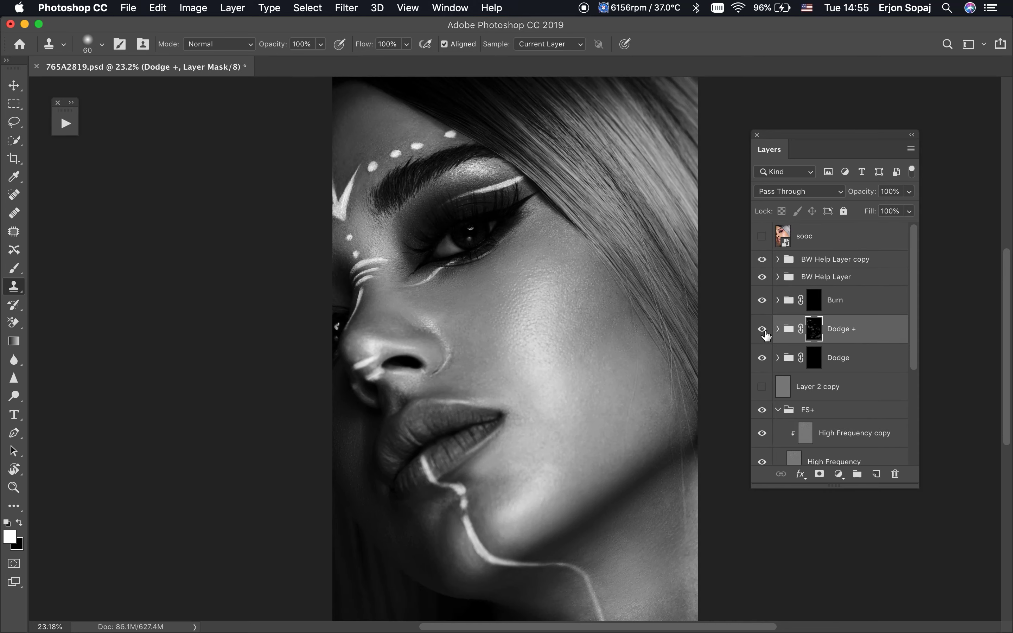
pyautogui.press('b')
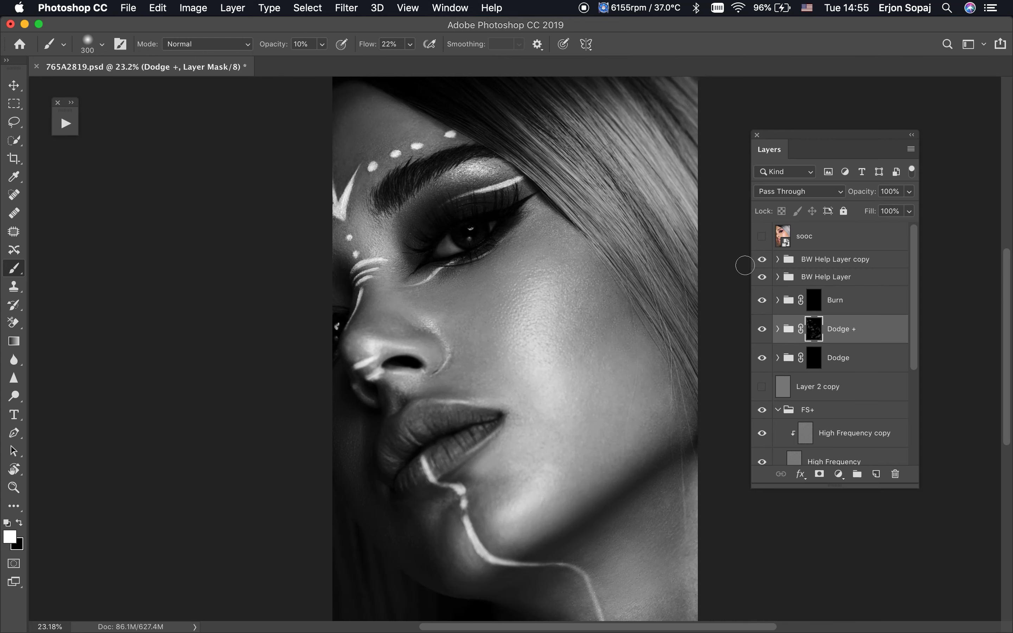
pyautogui.click(814, 358)
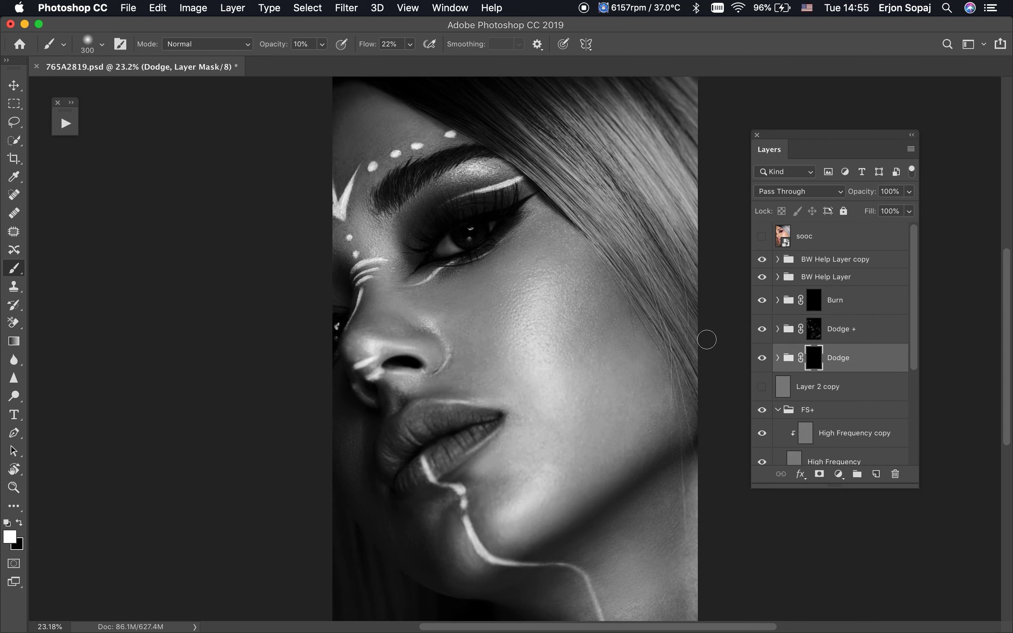
pyautogui.press('6')
pyautogui.press(']')
pyautogui.press(']')
pyautogui.press(']')
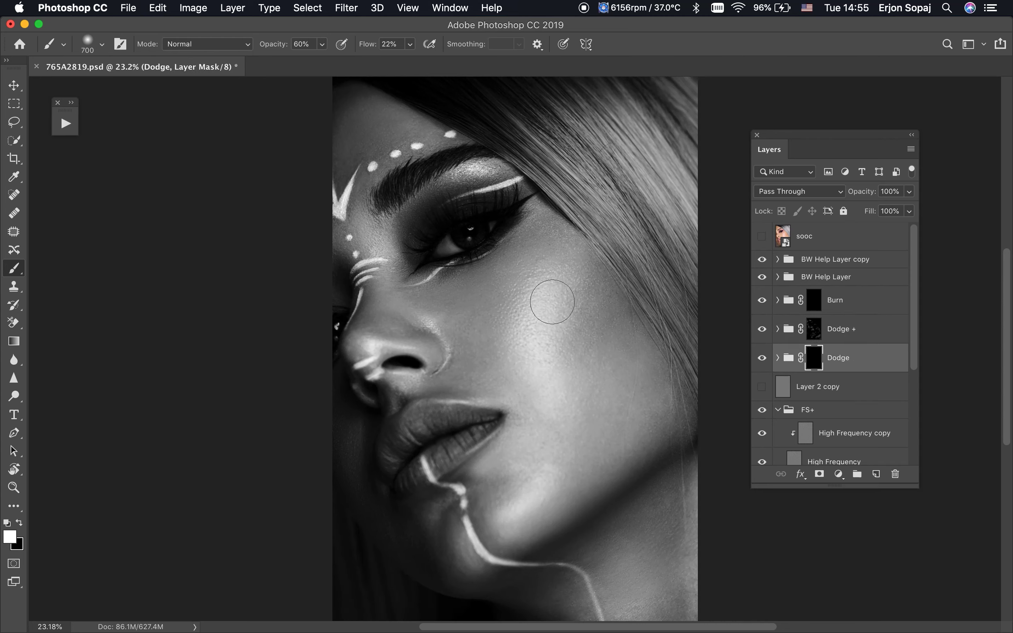
pyautogui.press('[')
pyautogui.press('[')
pyautogui.press('[')
pyautogui.moveTo(404, 343); pyautogui.dragTo(382, 347)
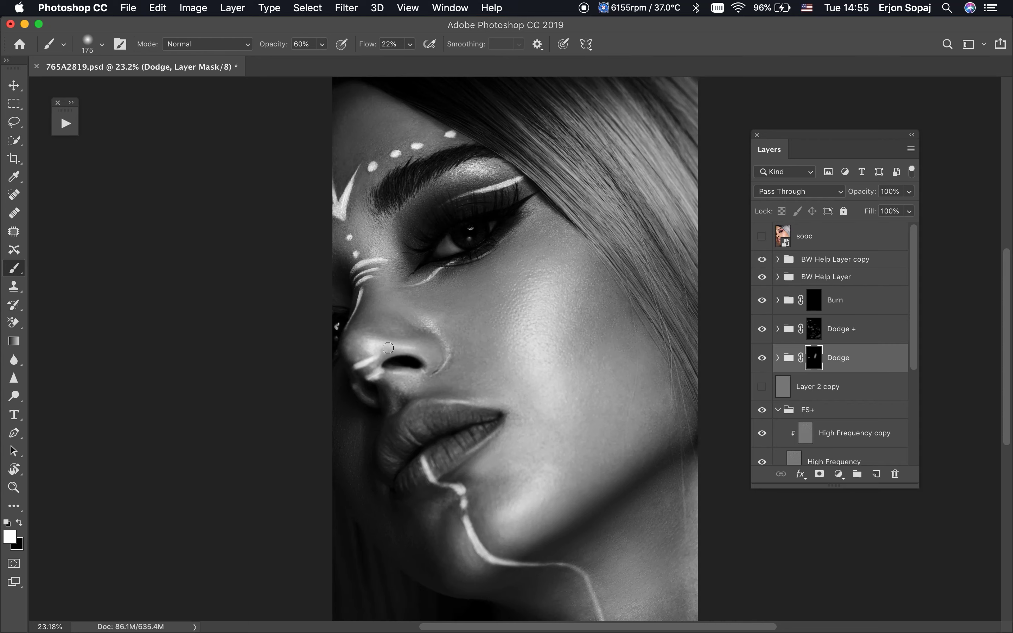
pyautogui.moveTo(426, 363); pyautogui.dragTo(397, 378)
# Brighten the chin and the skin beside the eye on the Dodge mask.
pyautogui.press(']')
pyautogui.press(']')
pyautogui.press(']')
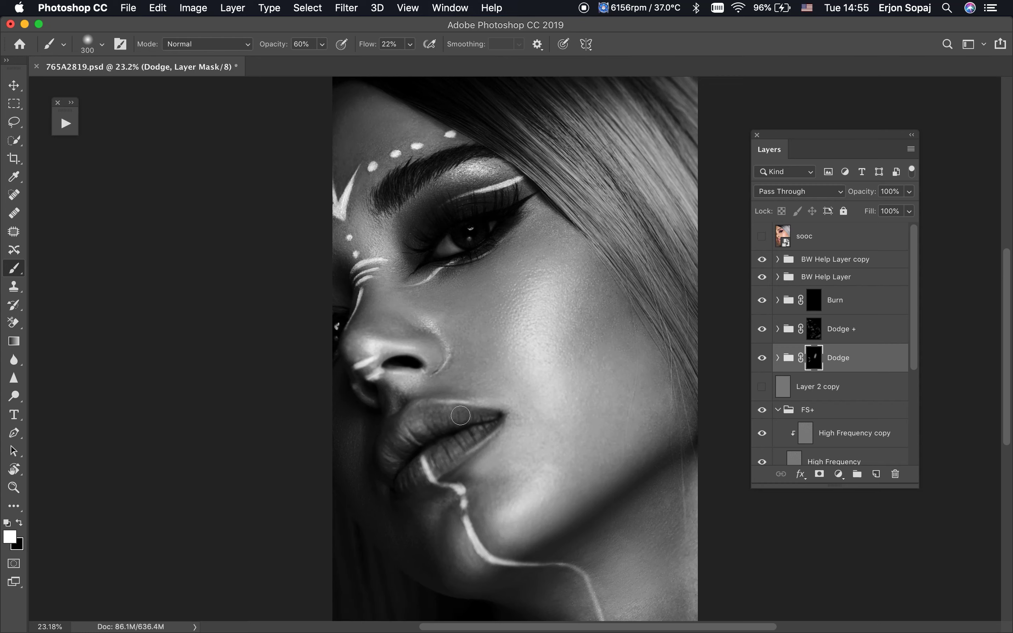
pyautogui.press(']')
pyautogui.press(']')
pyautogui.press(']')
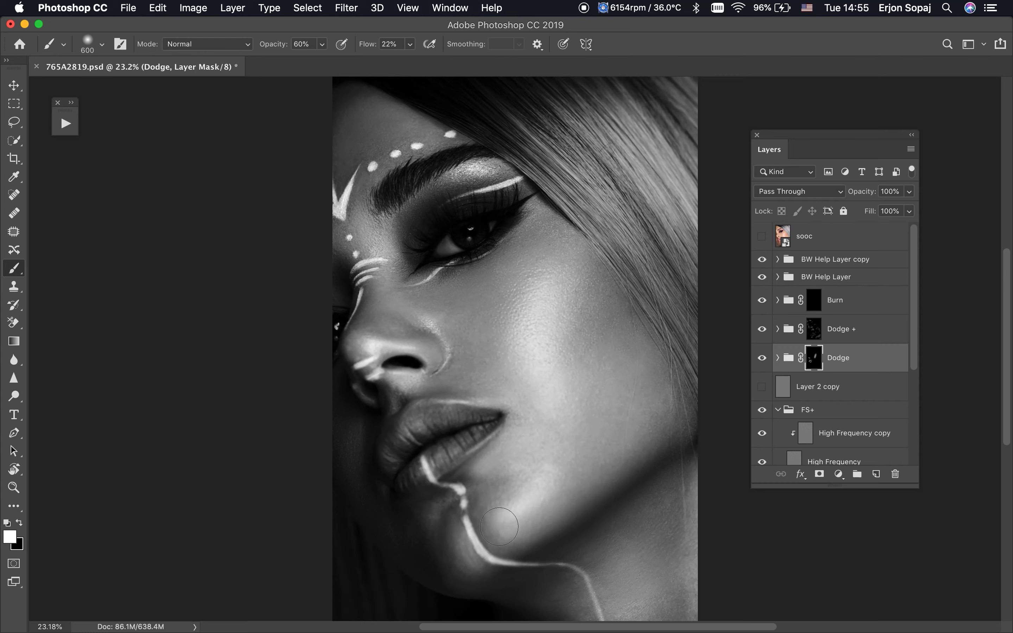
pyautogui.press('[')
pyautogui.press('[')
pyautogui.moveTo(542, 484); pyautogui.dragTo(536, 497)
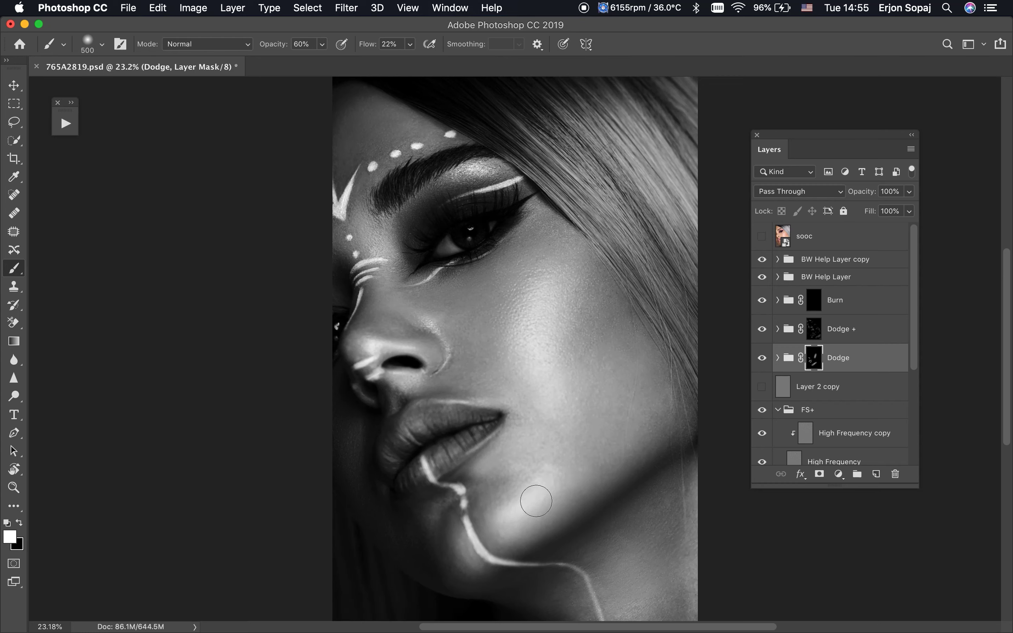
pyautogui.press('[')
pyautogui.press('[')
pyautogui.moveTo(380, 228); pyautogui.dragTo(384, 272)
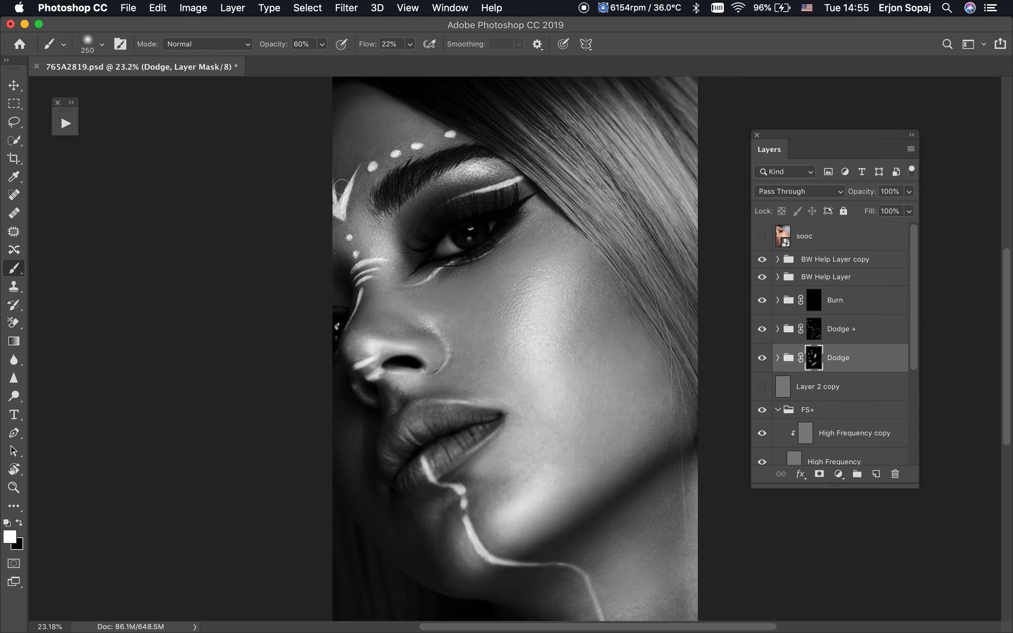
# Dodge the forehead above the brow dots, adjusting the brush size.
pyautogui.press(']')
pyautogui.press(']')
pyautogui.press(']')
pyautogui.press(']')
pyautogui.press(']')
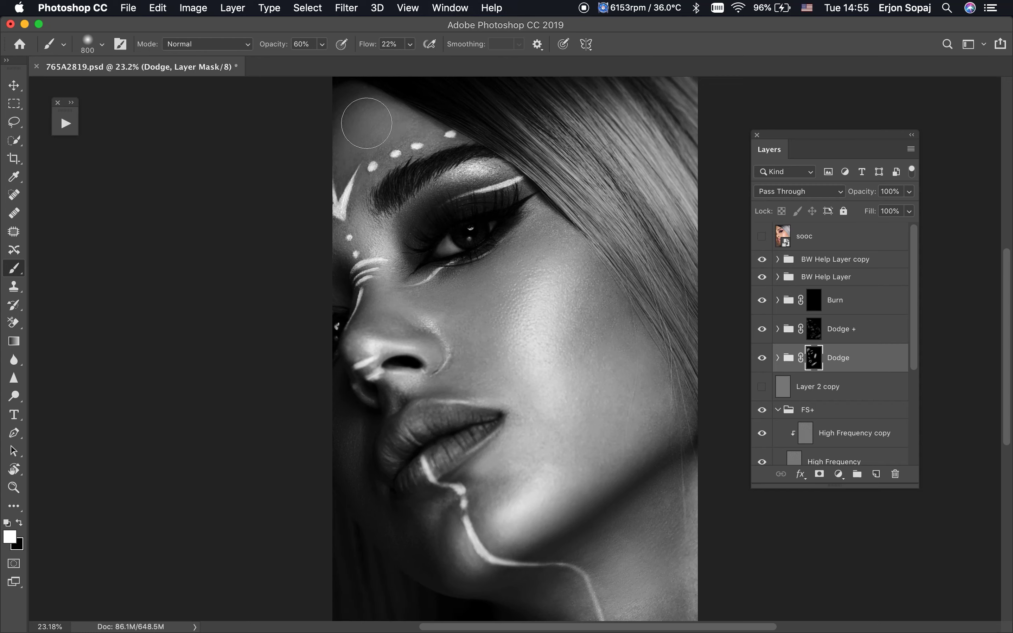
pyautogui.moveTo(368, 138); pyautogui.dragTo(366, 174)
pyautogui.press('[')
pyautogui.press('[')
pyautogui.press('[')
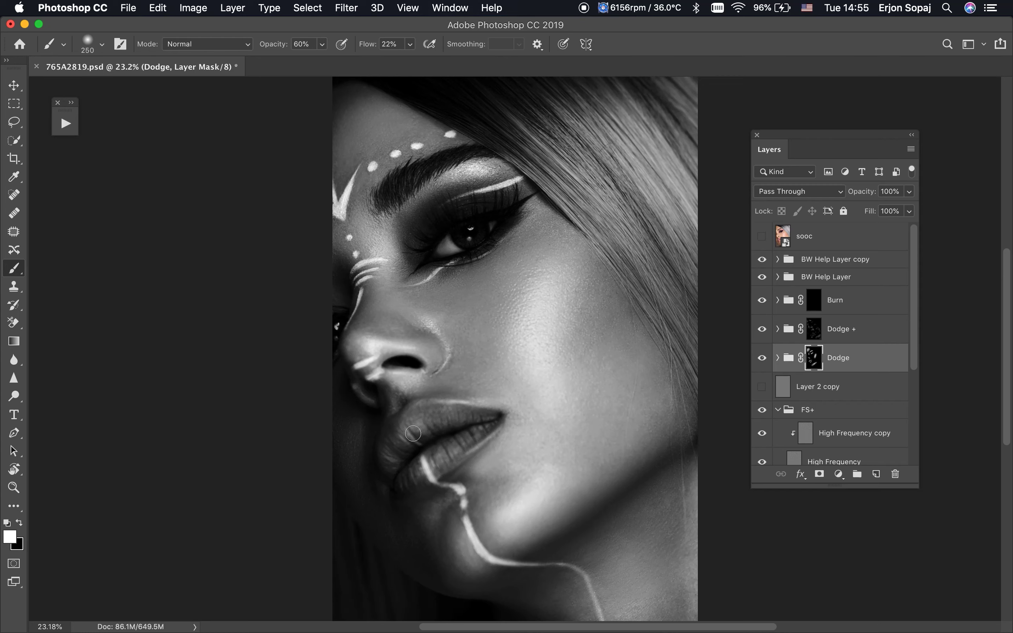
pyautogui.press(']')
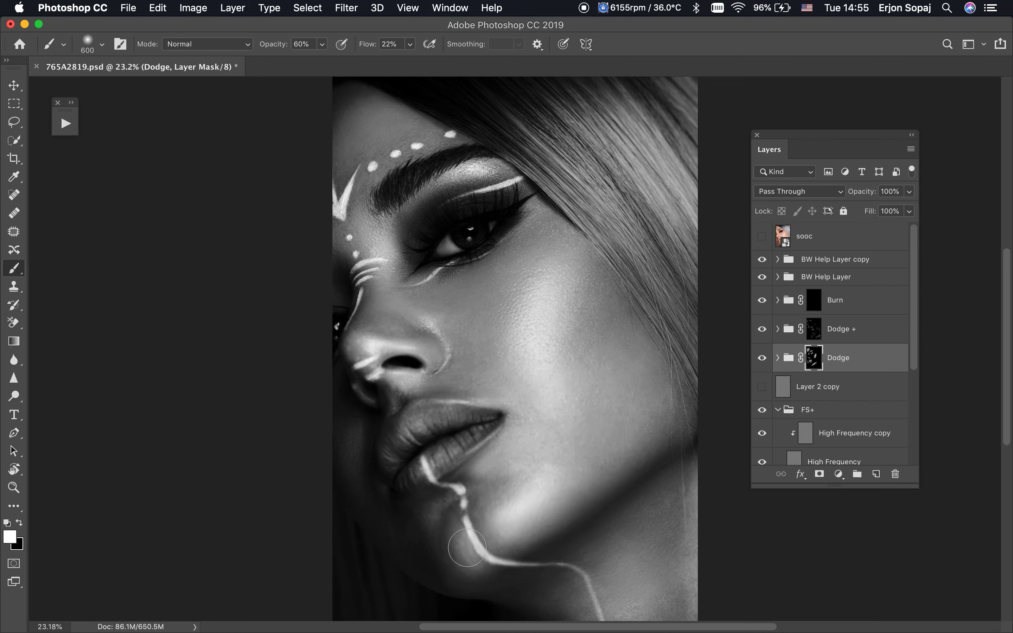
pyautogui.press(']')
pyautogui.press(']')
pyautogui.press(']')
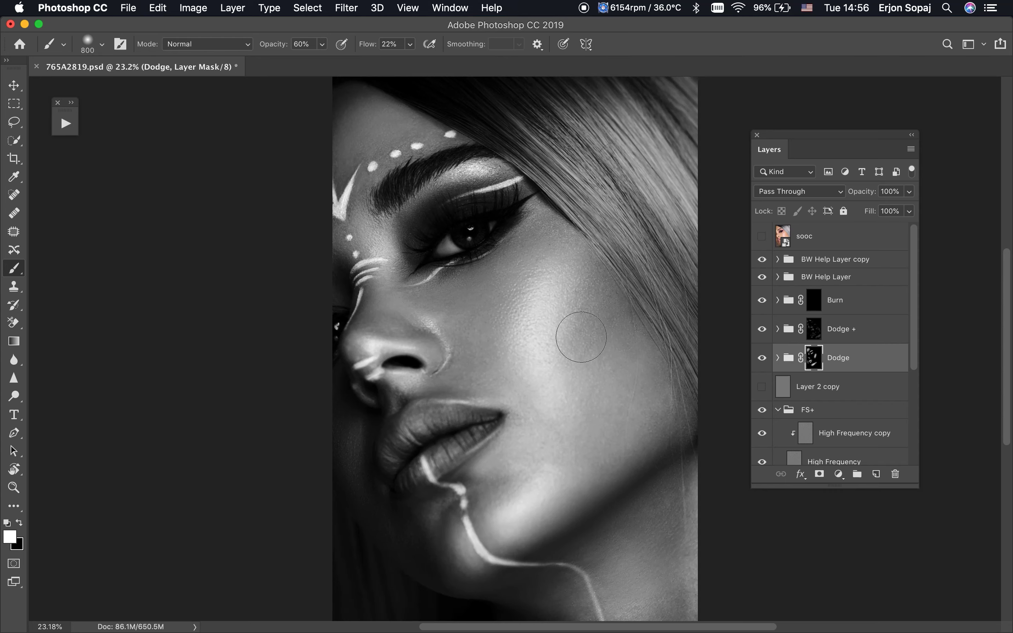
pyautogui.click(814, 310)
# Burn shadows near the temple, along the jawline and the lower lip on the Burn mask.
pyautogui.press(']')
pyautogui.press(']')
pyautogui.press(']')
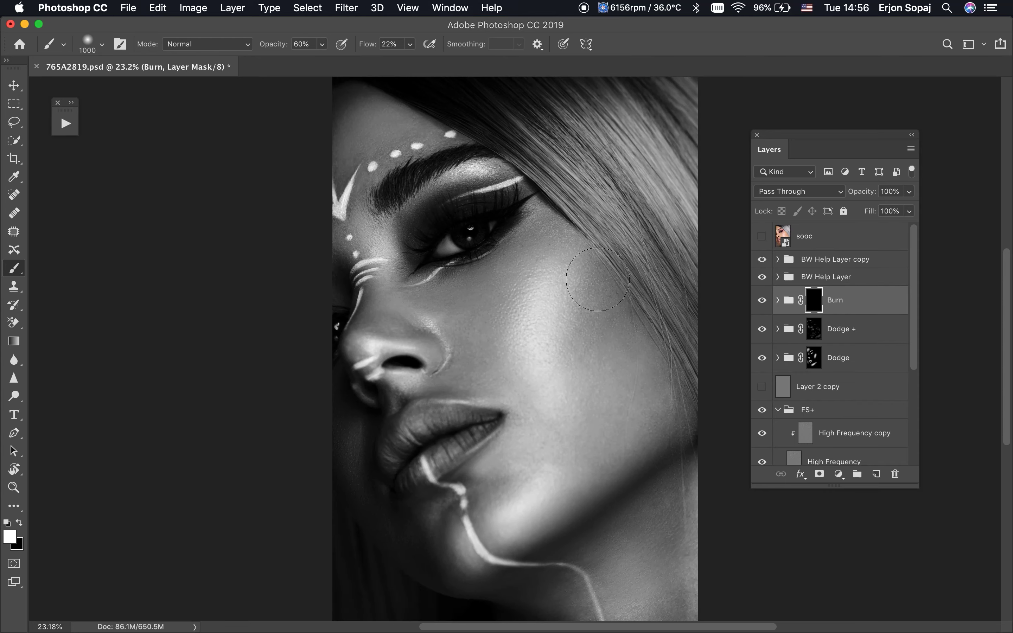
pyautogui.moveTo(613, 261); pyautogui.dragTo(611, 301)
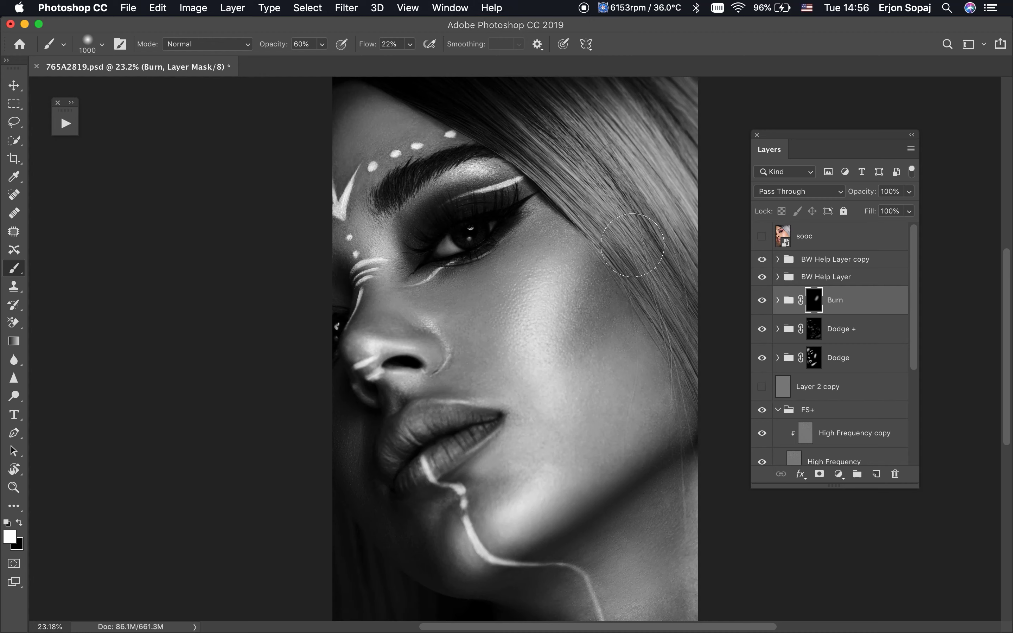
pyautogui.press('x')
pyautogui.press('x')
pyautogui.press('[')
pyautogui.press('[')
pyautogui.press('[')
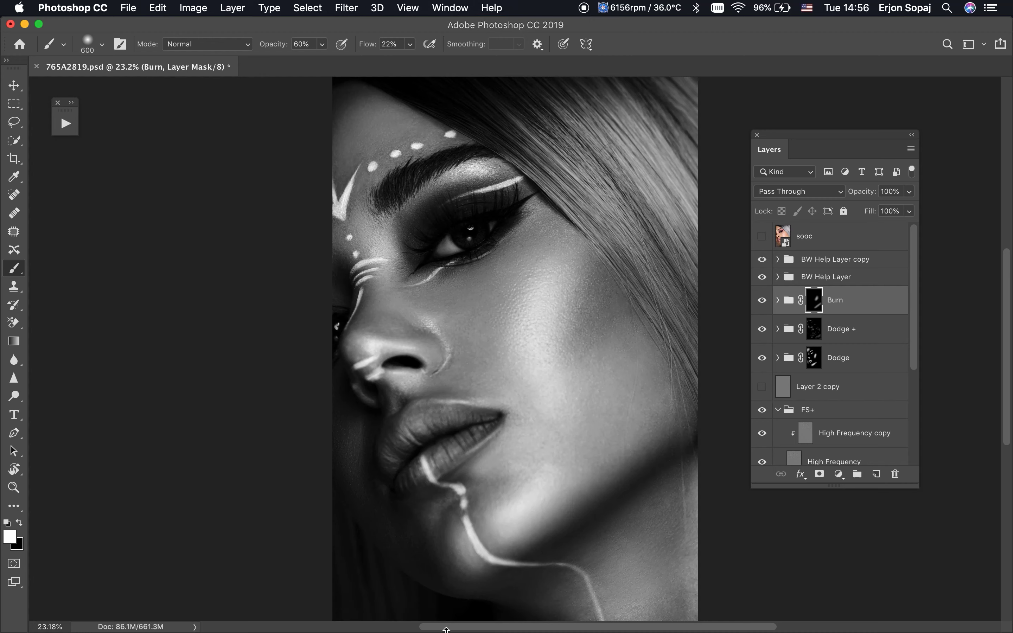
pyautogui.press('[')
pyautogui.moveTo(645, 465); pyautogui.dragTo(515, 556)
pyautogui.moveTo(463, 589)
pyautogui.mouseDown()
pyautogui.moveTo(457, 595)
pyautogui.moveTo(418, 557)
pyautogui.mouseUp()
pyautogui.press('[')
pyautogui.press('[')
pyautogui.press('[')
pyautogui.moveTo(419, 490); pyautogui.dragTo(498, 436)
pyautogui.press(']')
pyautogui.press(']')
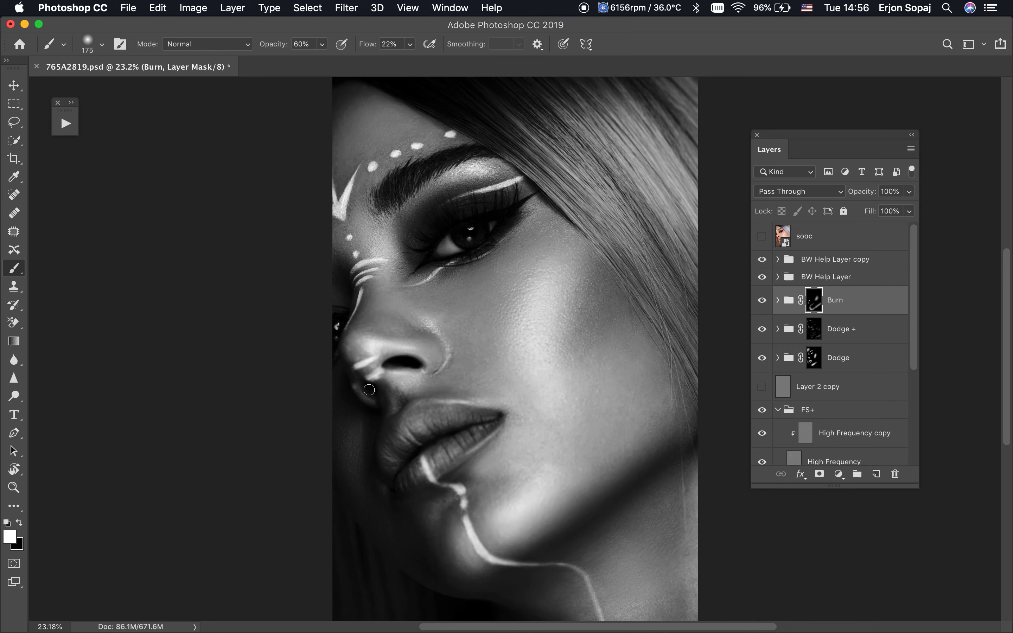
pyautogui.press(']')
# Darken the forehead above the white dots on the Burn mask.
pyautogui.click(810, 337)
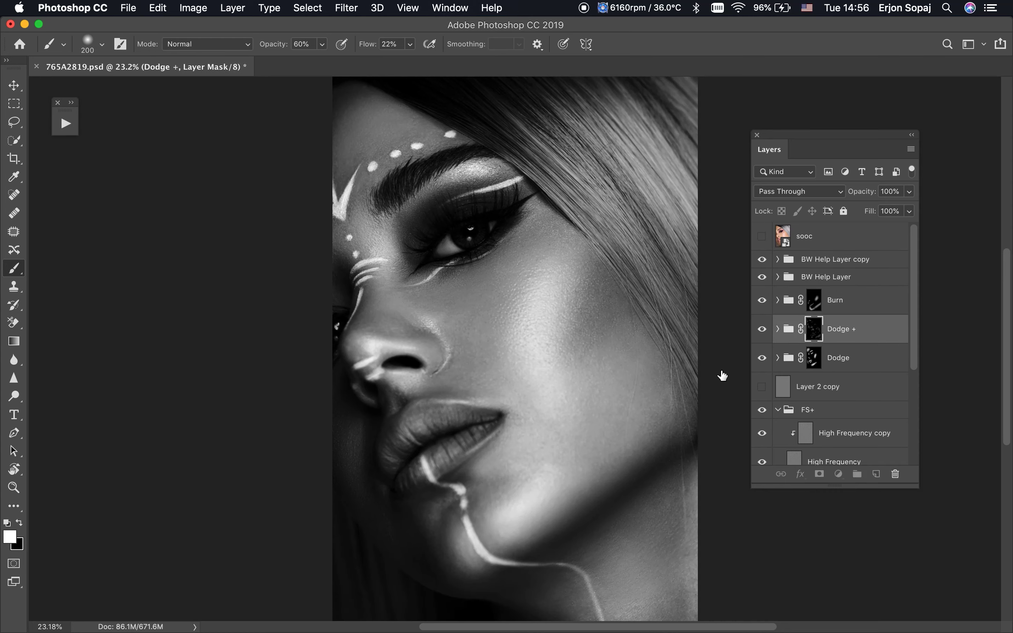
pyautogui.hotkey('alt', '[')
pyautogui.press('[')
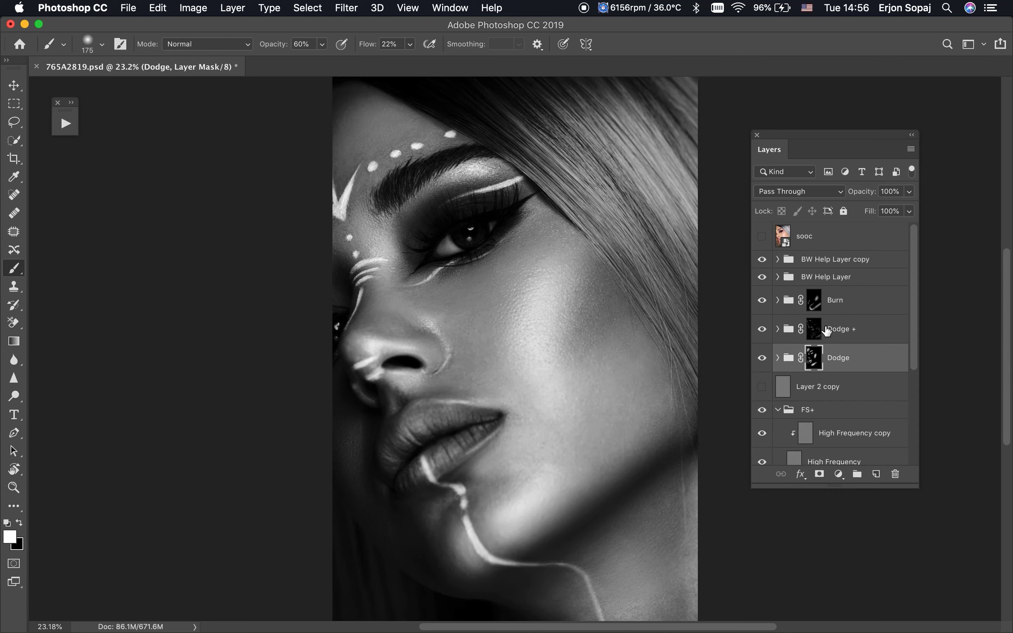
pyautogui.click(815, 310)
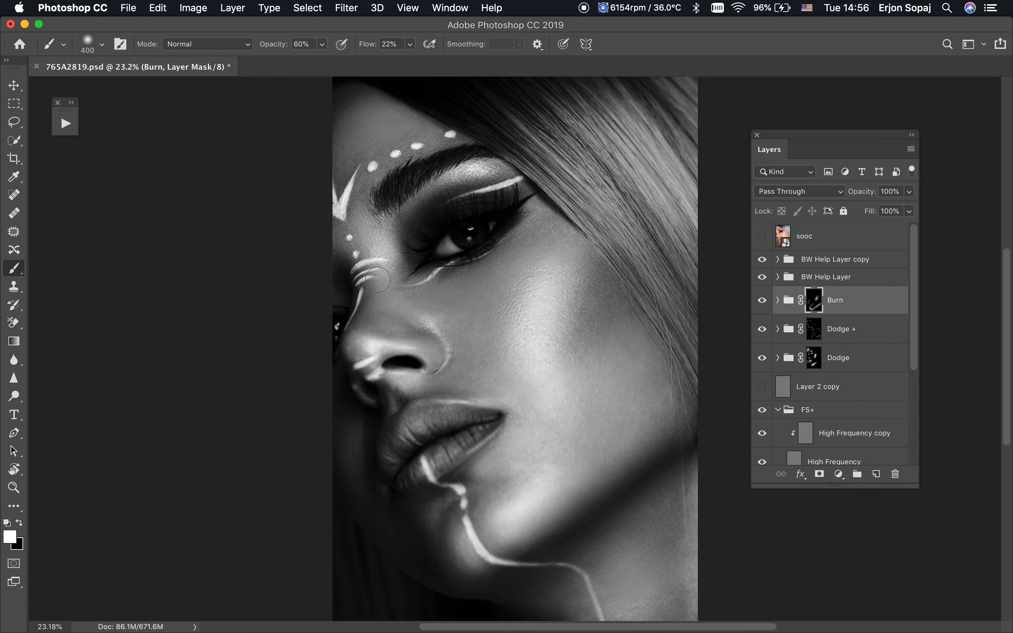
pyautogui.press(']')
pyautogui.press(']')
pyautogui.press(']')
pyautogui.press(']')
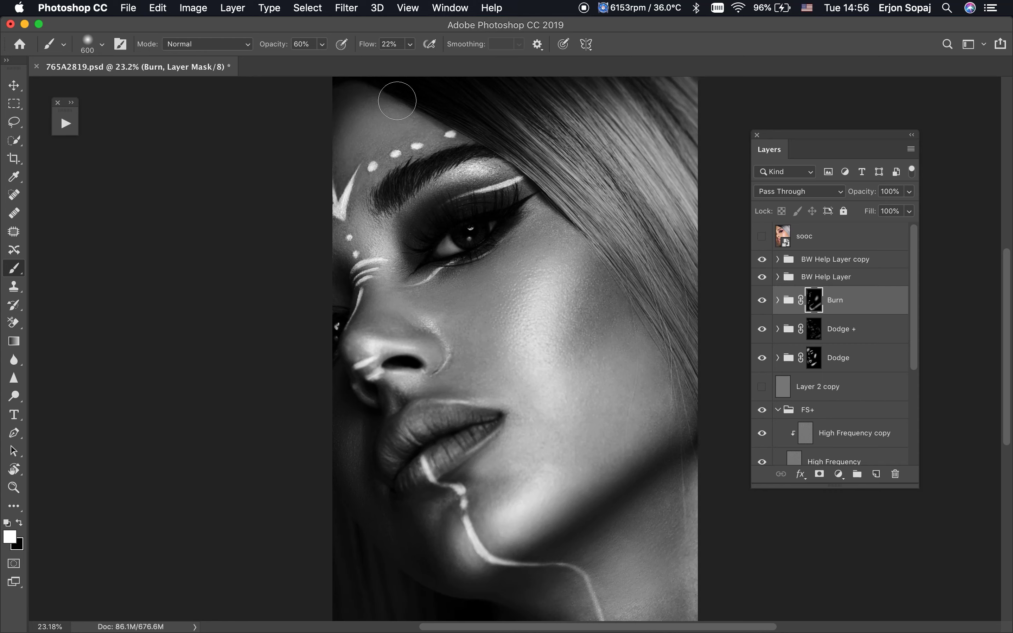
pyautogui.moveTo(350, 86); pyautogui.dragTo(482, 139)
pyautogui.press('[')
pyautogui.press('[')
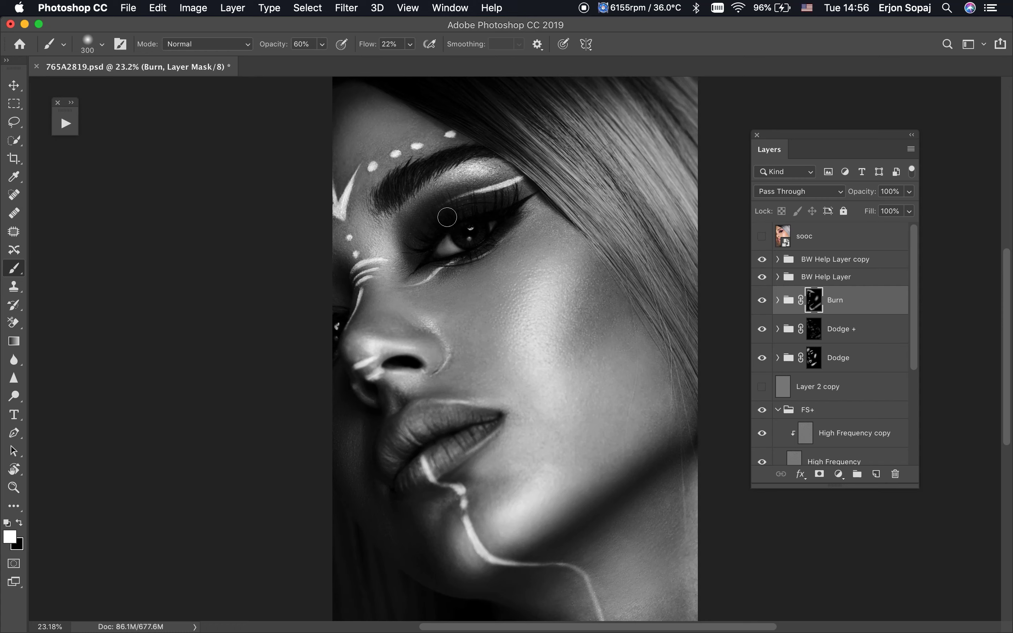
pyautogui.press('[')
# Brighten the cheek on the Dodge and Dodge + masks, then lower opacity to 20%.
pyautogui.click(817, 329)
pyautogui.click(815, 356)
pyautogui.press(']')
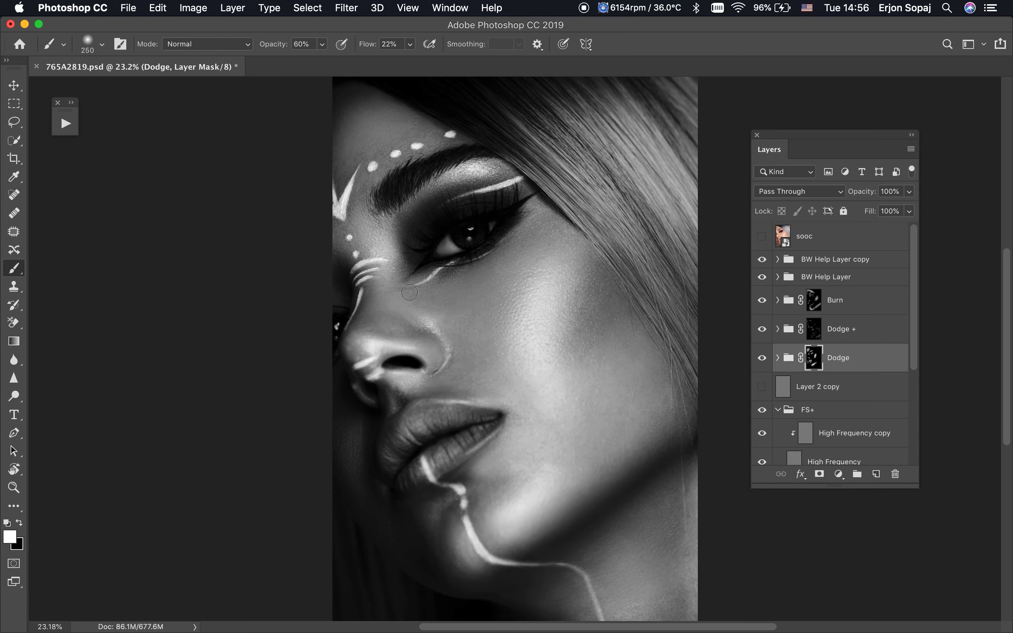
pyautogui.press(']')
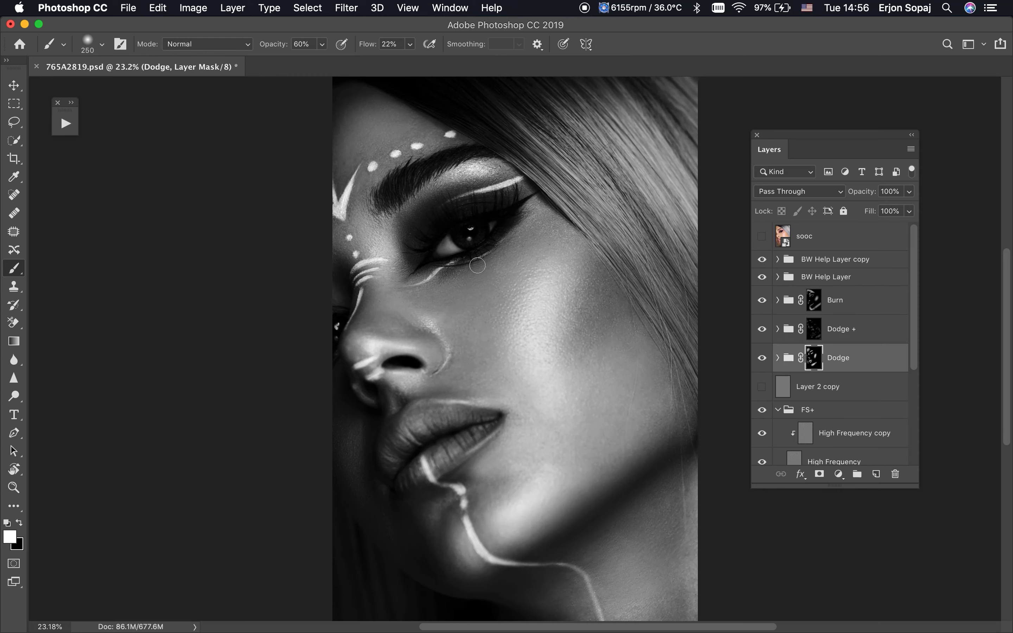
pyautogui.press(']')
pyautogui.press(']')
pyautogui.moveTo(535, 292)
pyautogui.mouseDown()
pyautogui.moveTo(525, 344)
pyautogui.moveTo(547, 357)
pyautogui.mouseUp()
pyautogui.click(814, 330)
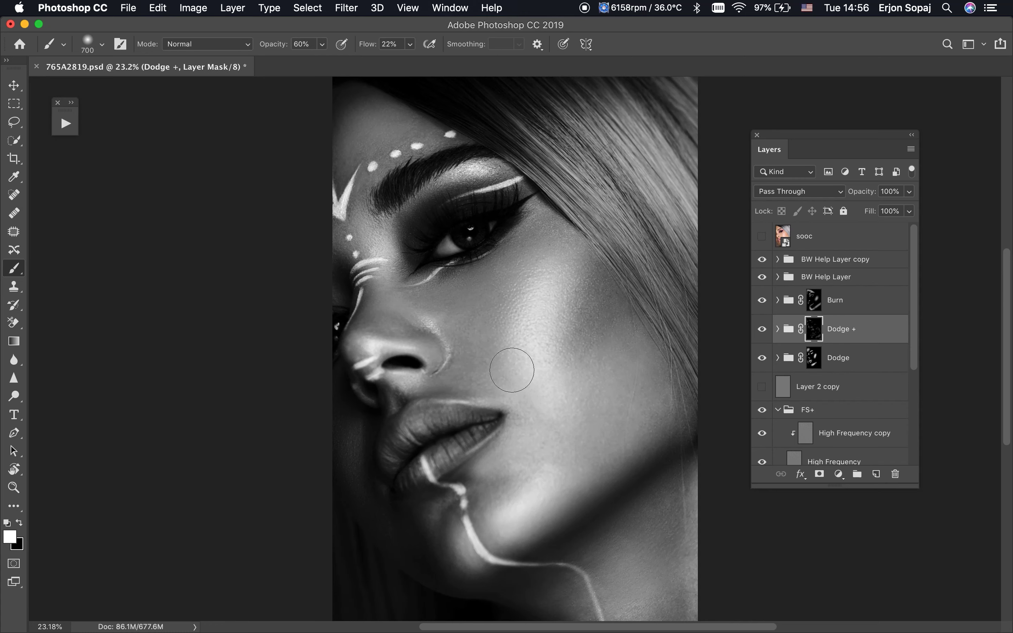
pyautogui.press('[')
pyautogui.moveTo(568, 320); pyautogui.dragTo(579, 264)
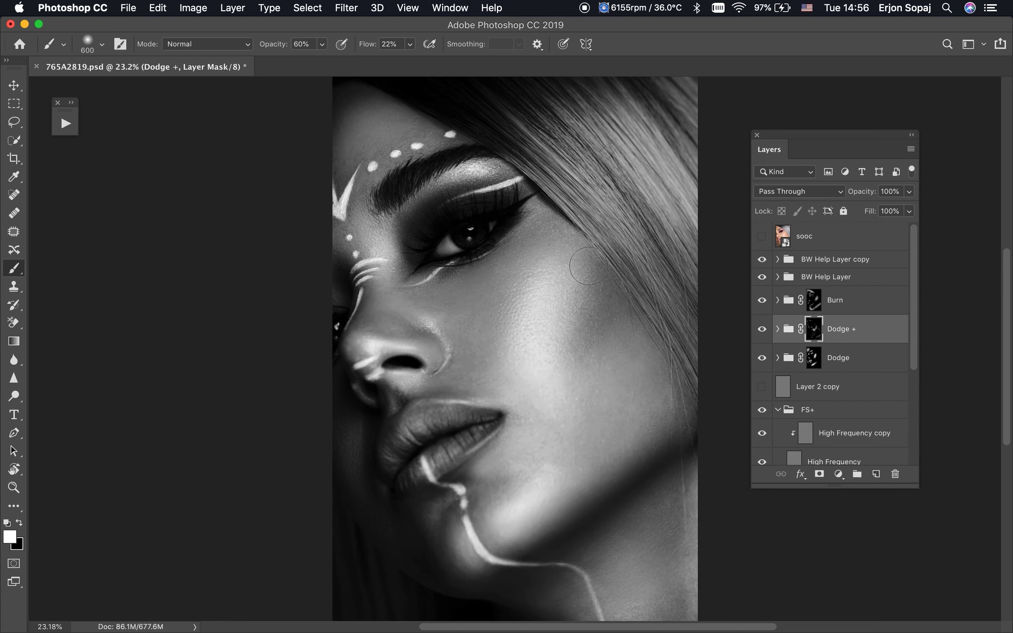
pyautogui.press(']')
pyautogui.press(']')
pyautogui.press('2')
# Set black at 100% opacity and return to the Dodge mask, zoomed out to the full portrait.
pyautogui.click(814, 359)
pyautogui.click(814, 300)
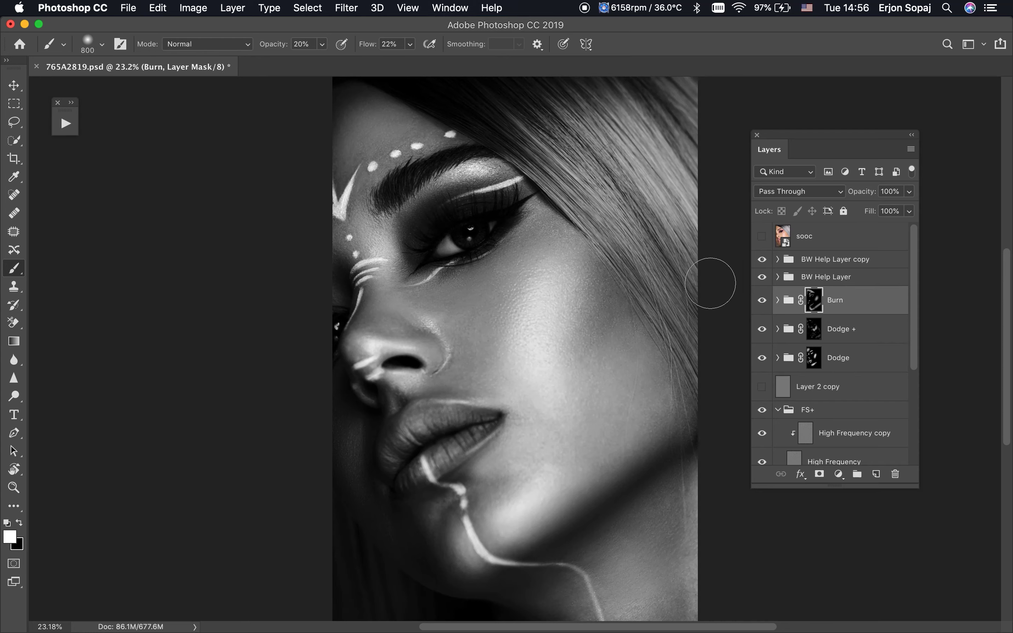
pyautogui.press('x')
pyautogui.press('[')
pyautogui.press('[')
pyautogui.press('0')
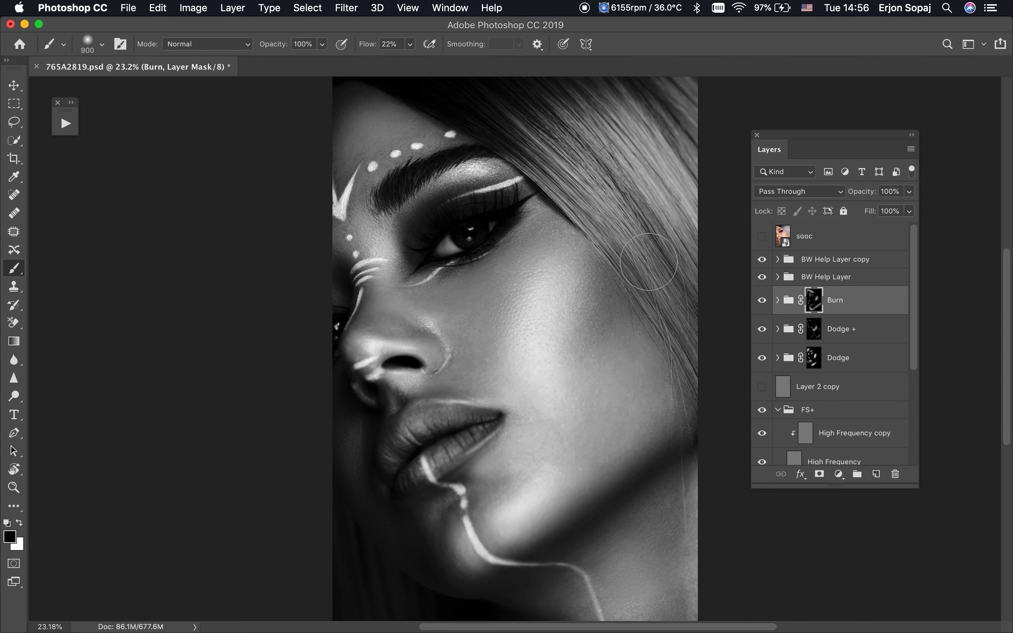
pyautogui.press('[')
pyautogui.click(815, 356)
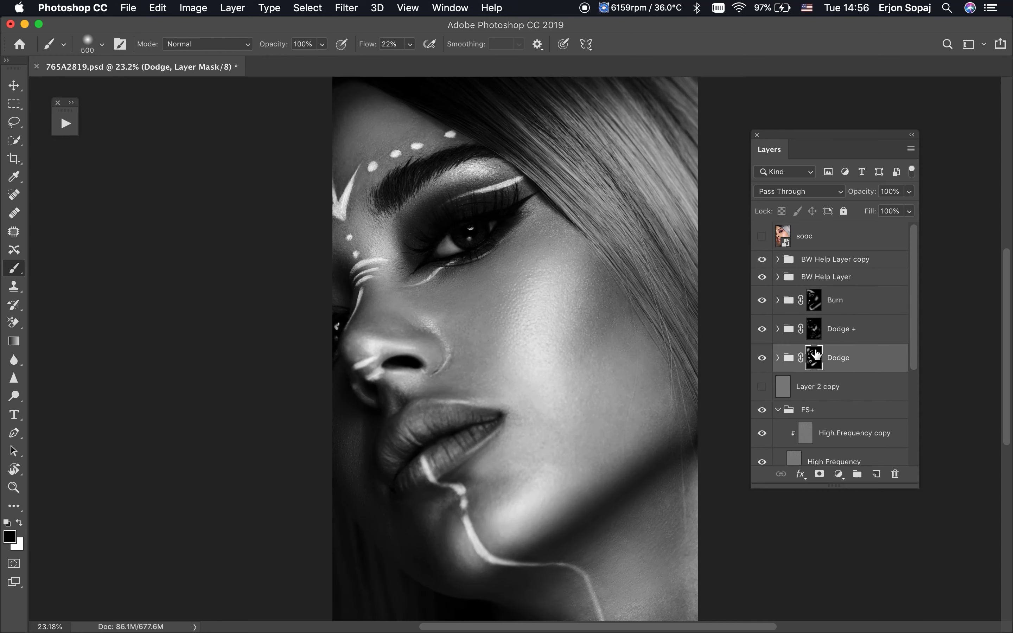
pyautogui.press('super+minus')
pyautogui.press(']')
pyautogui.press(']')
pyautogui.press(']')
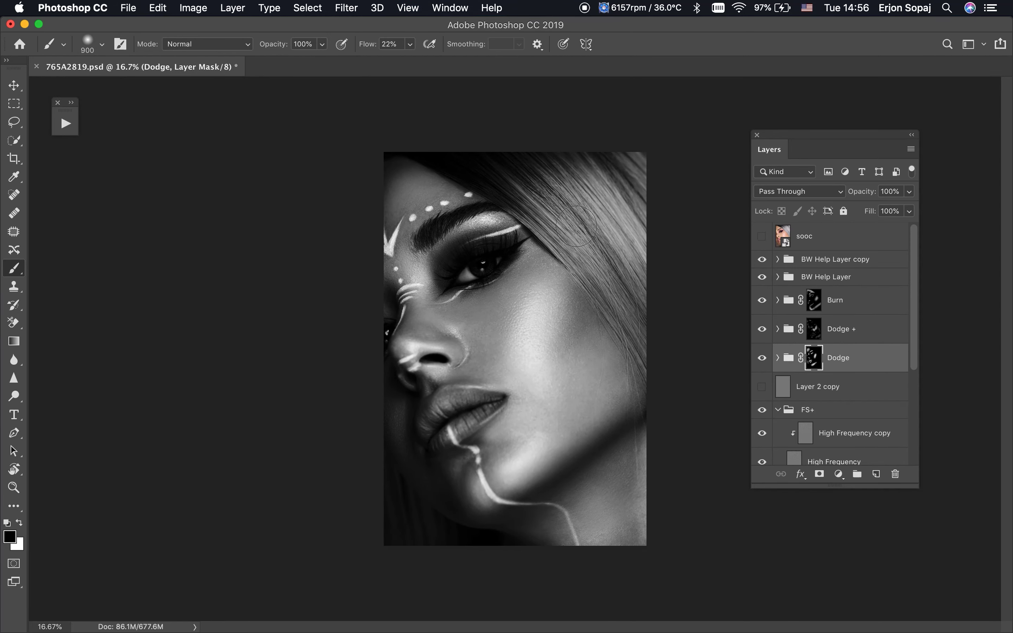
# Brighten the hair at upper right, undoing and redoing it while previewing without BW Help.
pyautogui.press('[')
pyautogui.press('x')
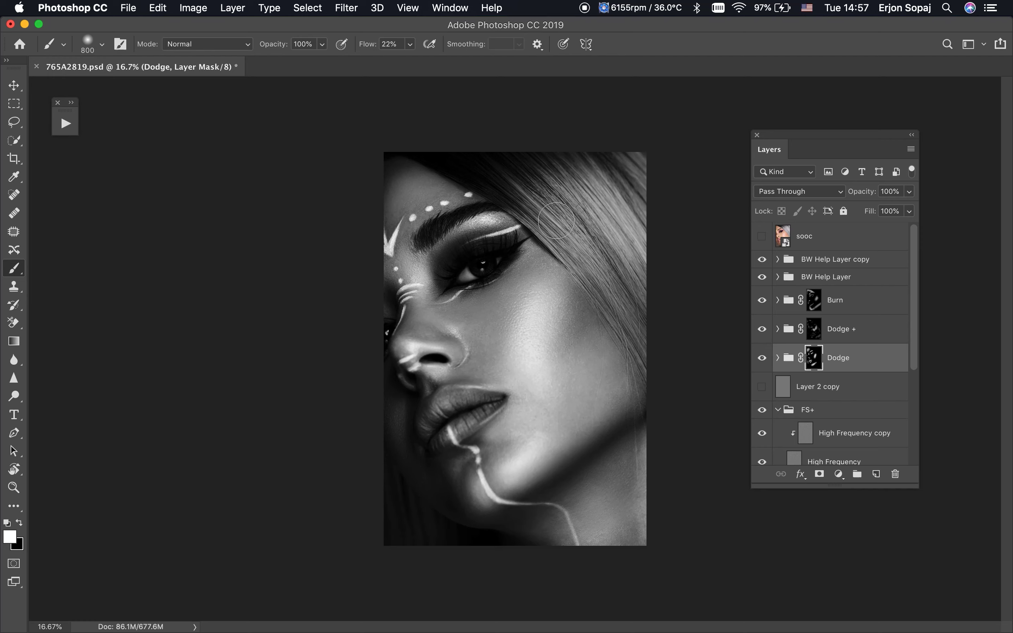
pyautogui.moveTo(555, 221); pyautogui.dragTo(498, 172)
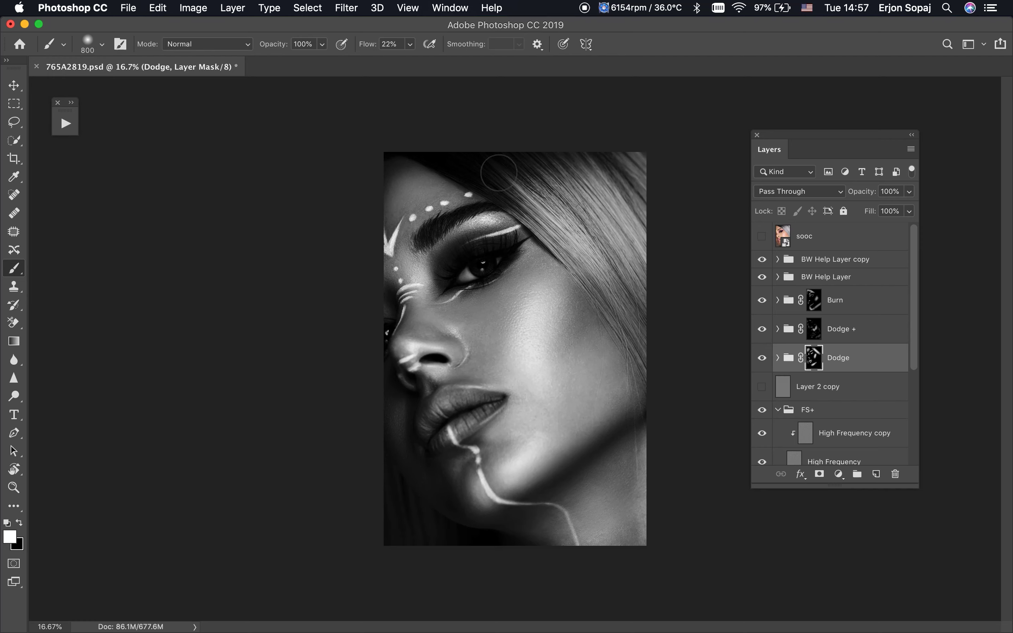
pyautogui.click(762, 260)
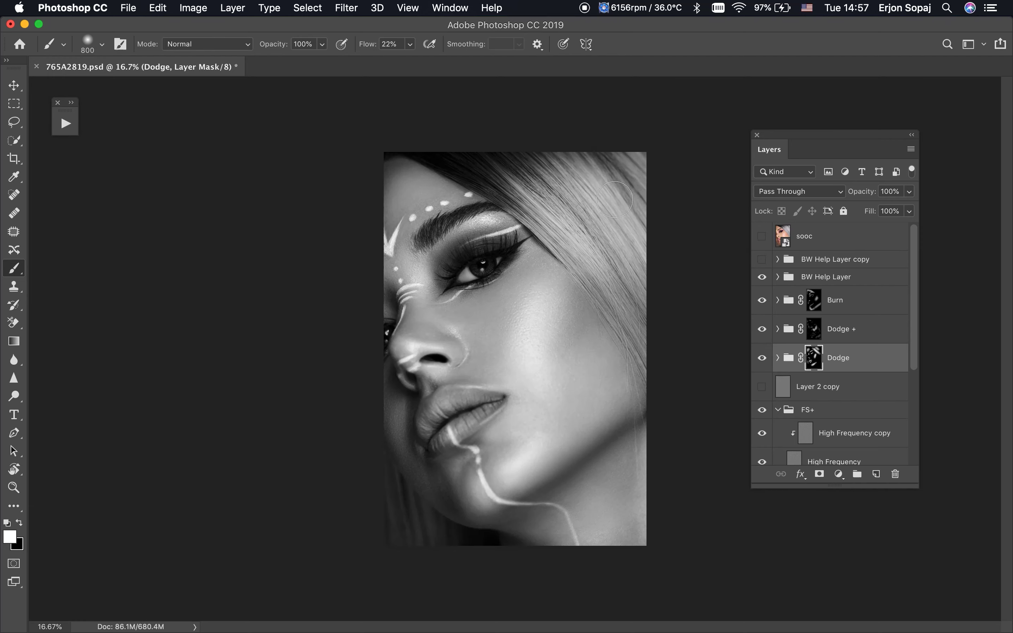
pyautogui.press(']')
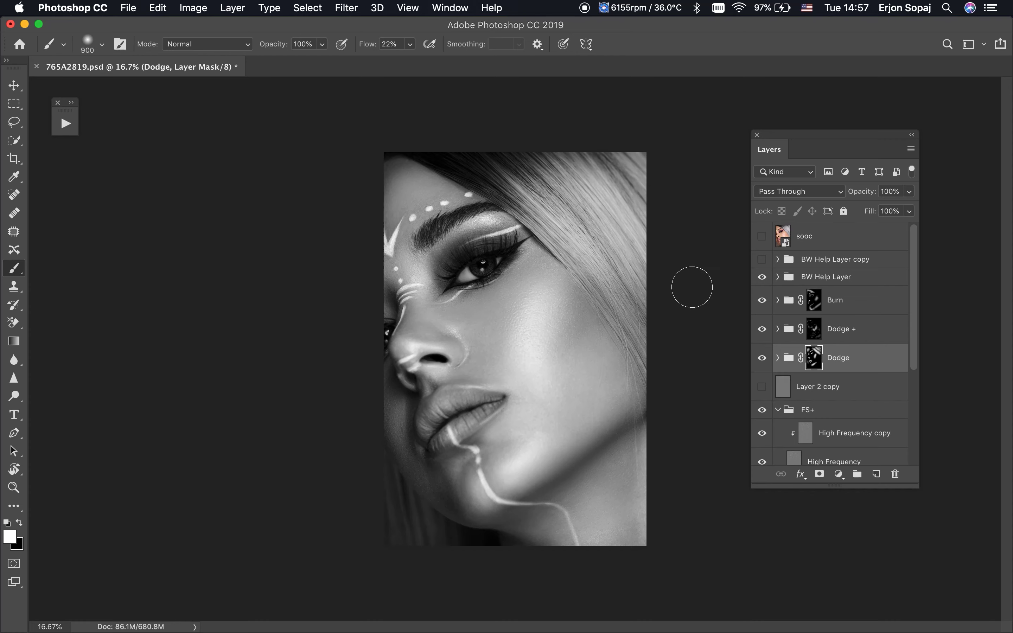
pyautogui.hotkey('ctrl', 'alt', 'z')
pyautogui.hotkey('ctrl', 'alt', 'z')
pyautogui.hotkey('ctrl', 'alt', 'z')
pyautogui.hotkey('ctrl', 'alt', 'z')
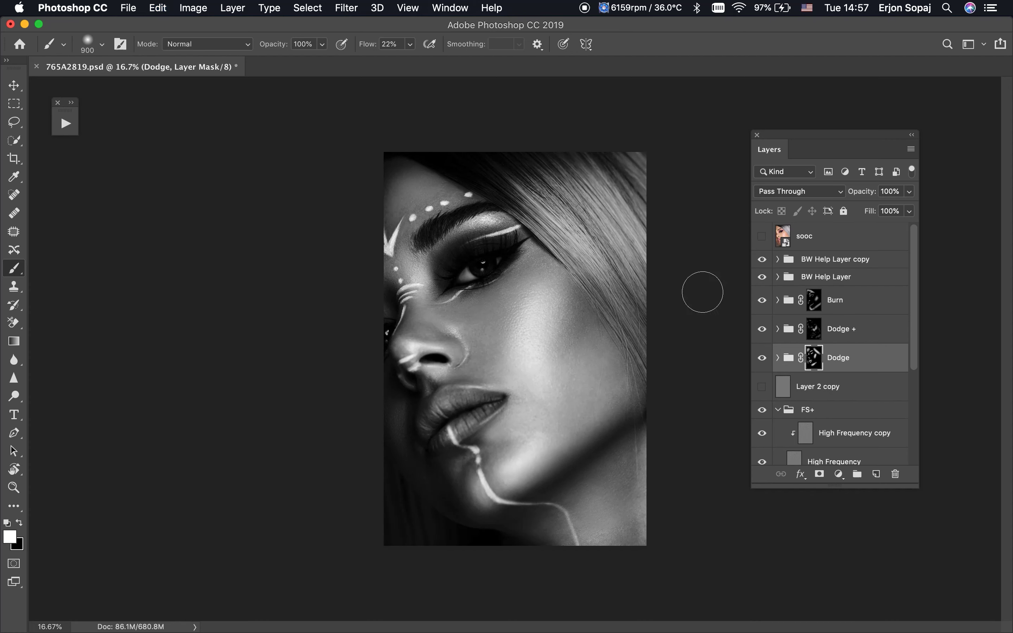
pyautogui.hotkey('ctrl', 'alt', 'z')
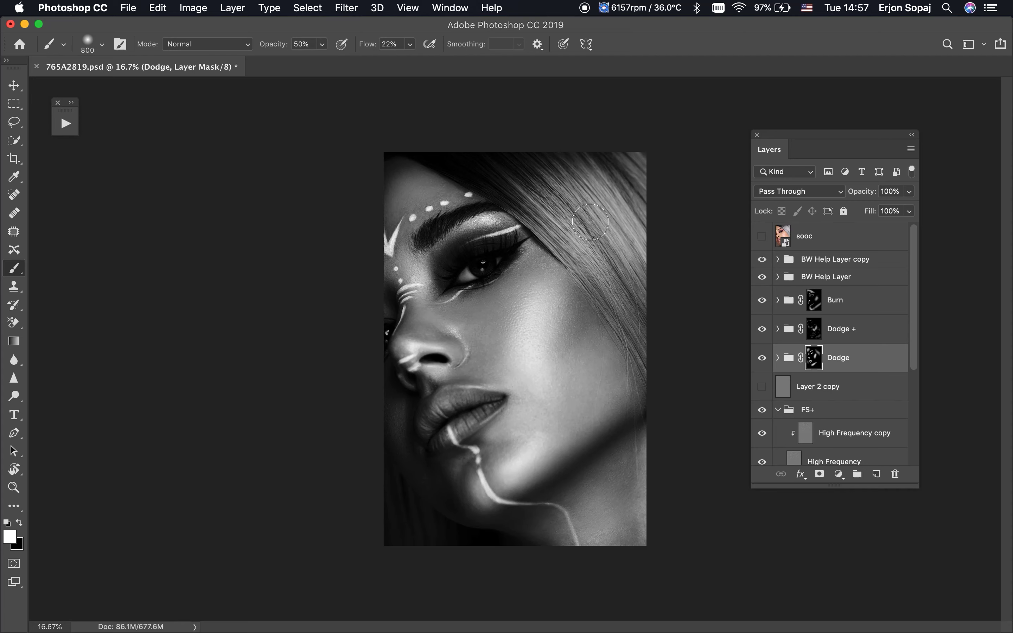
pyautogui.press(']')
pyautogui.click(612, 176)
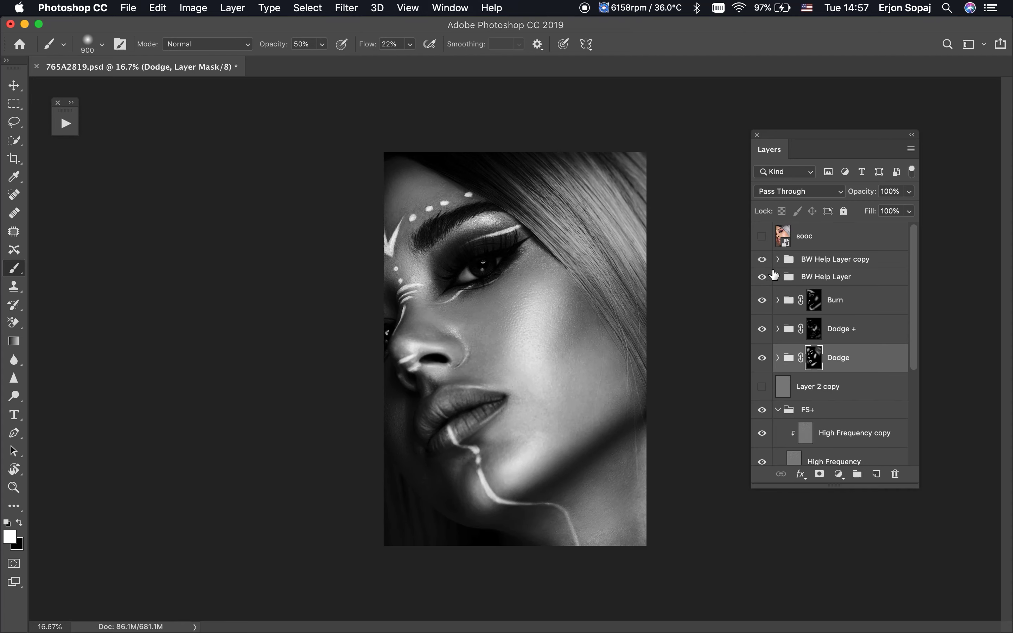
# Burn along the right hair edge, then hide the BW help layer and compare with sooc.
pyautogui.click(762, 260)
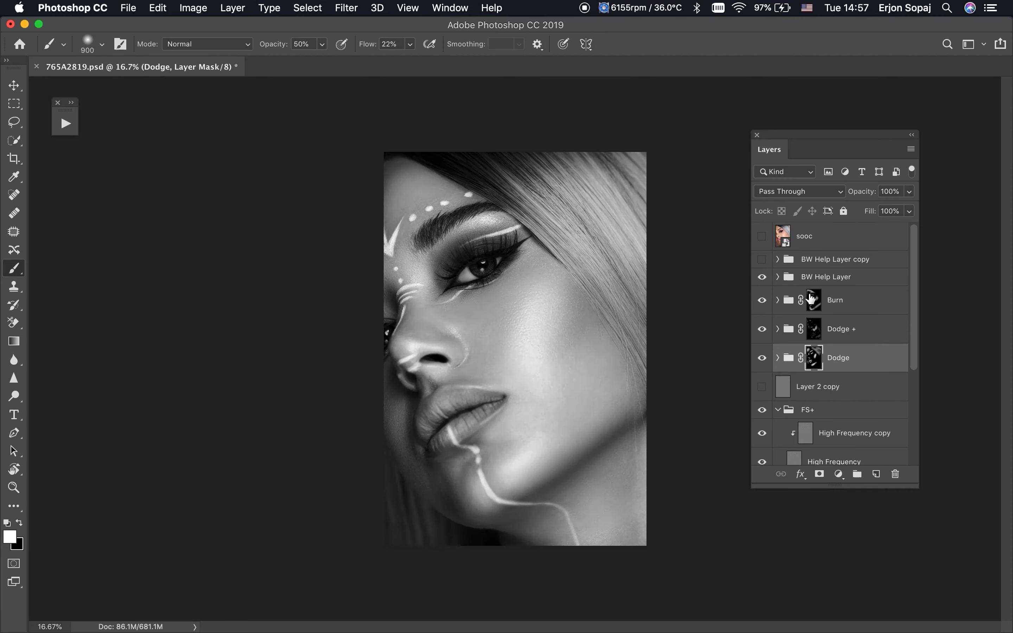
pyautogui.click(814, 302)
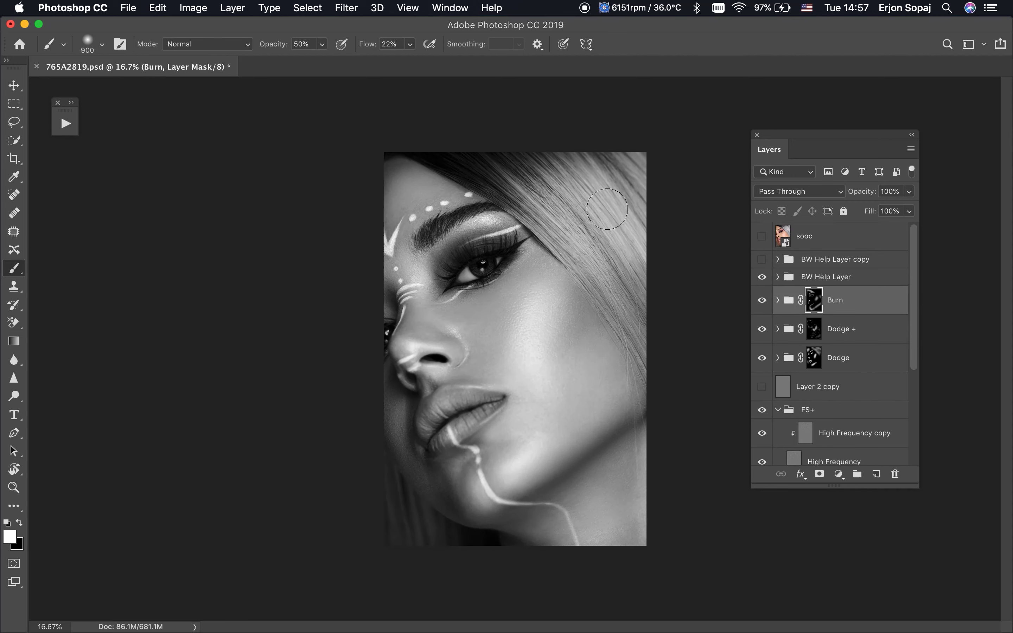
pyautogui.press('[')
pyautogui.press('[')
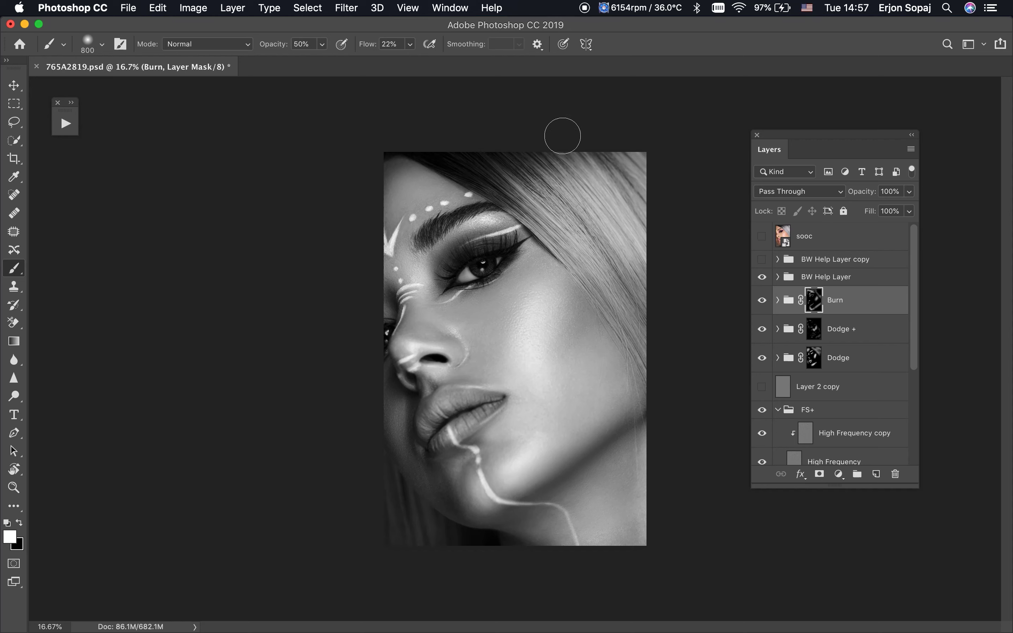
pyautogui.press(']')
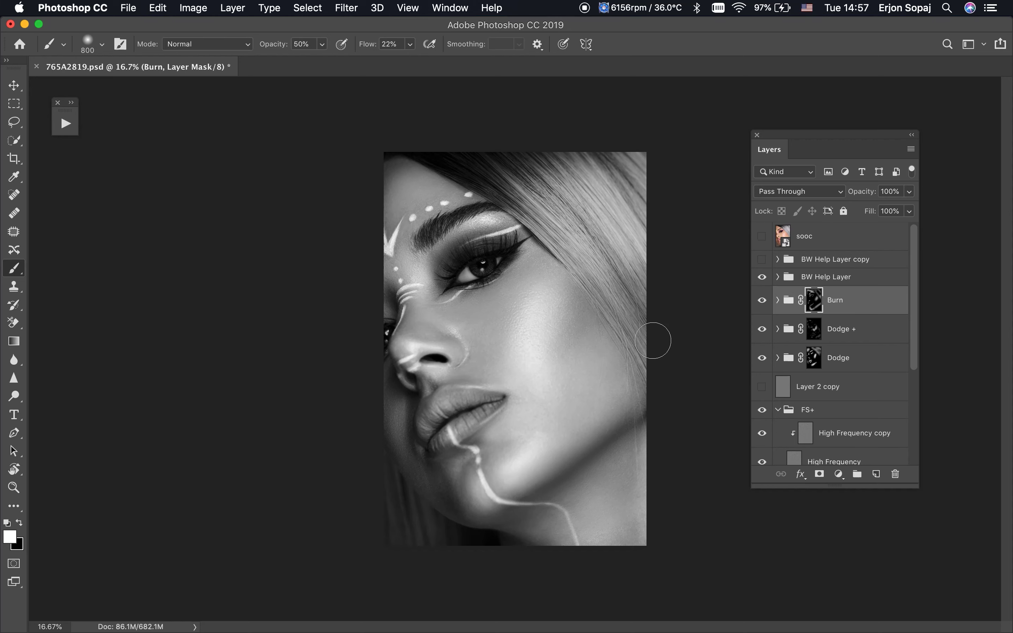
pyautogui.moveTo(653, 340); pyautogui.dragTo(594, 251)
pyautogui.press('[')
pyautogui.press('[')
pyautogui.click(762, 277)
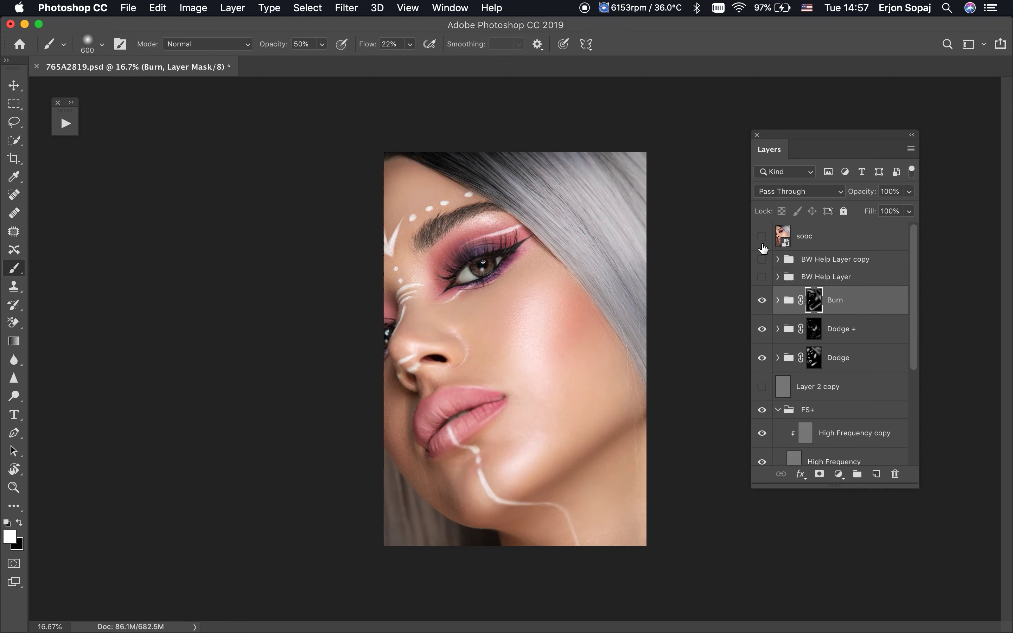
pyautogui.click(762, 244)
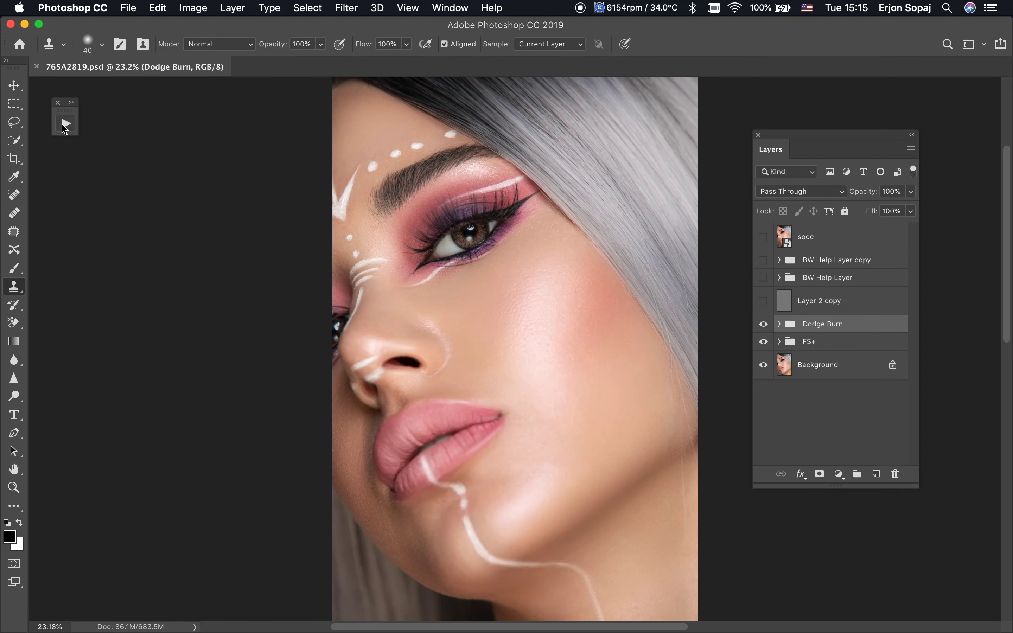
# Run the Rosy Lips/Cheeks action from the Actions list.
pyautogui.click(65, 123)
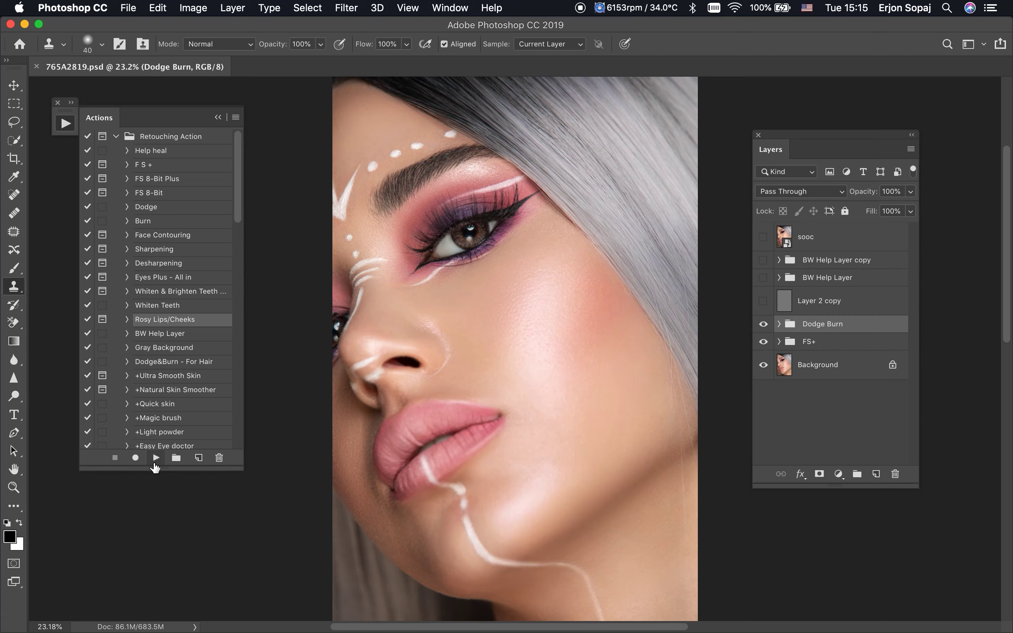
pyautogui.click(157, 457)
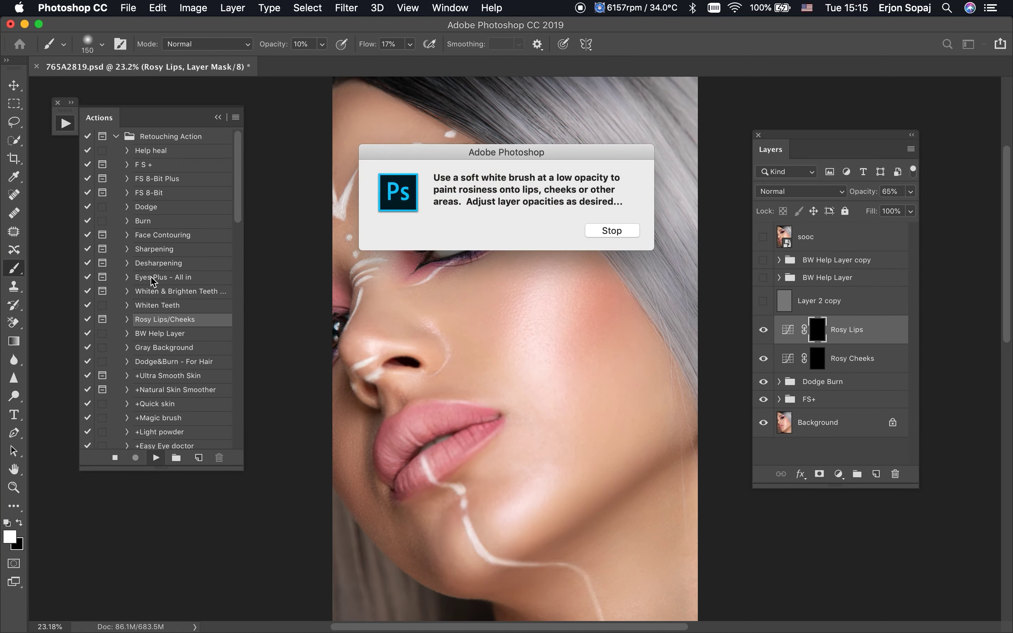
pyautogui.press('Return')
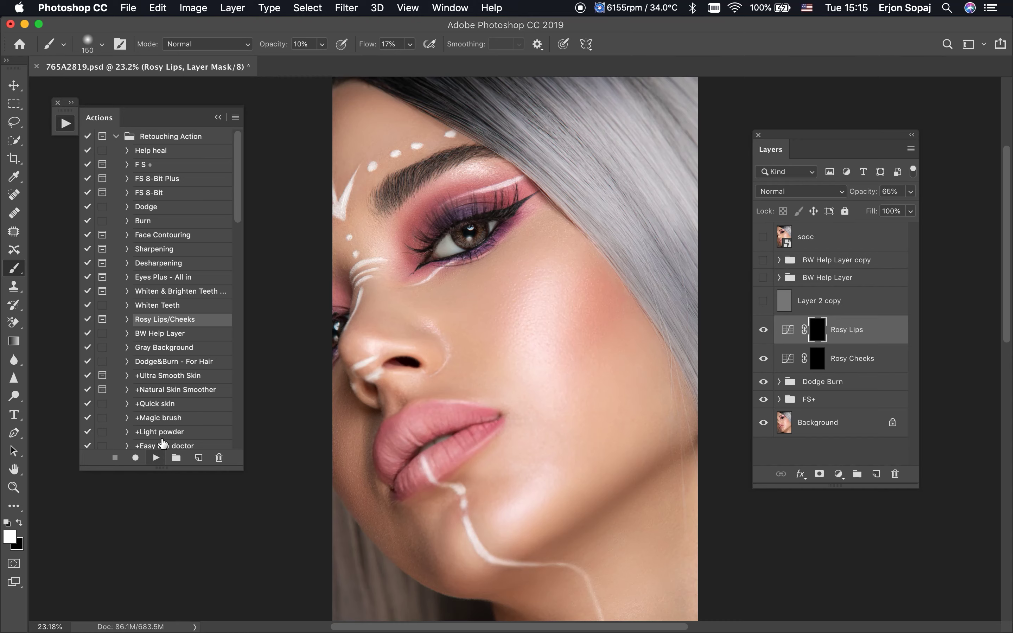
# Run the Eyes Plus - All in action, accepting the 5.0 pixel Gaussian blur.
pyautogui.click(171, 278)
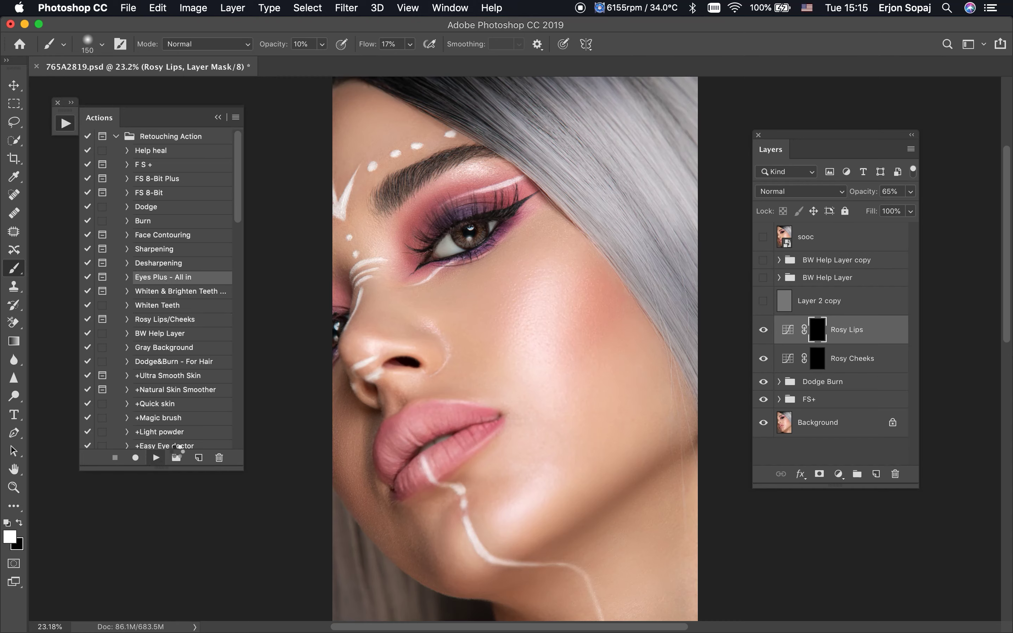
pyautogui.click(156, 458)
pyautogui.press('Return')
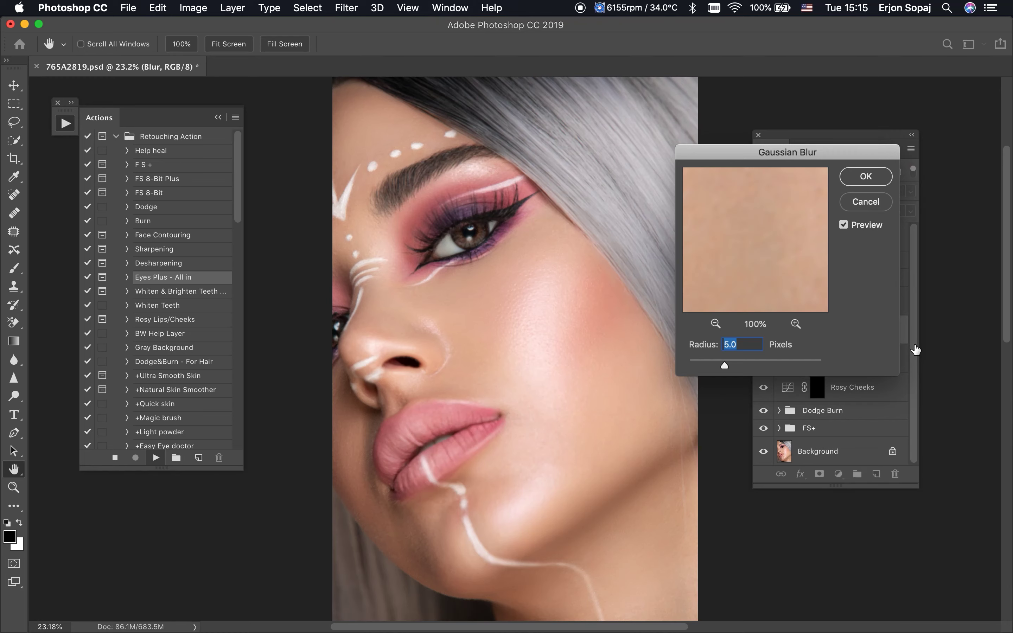
pyautogui.press('Return')
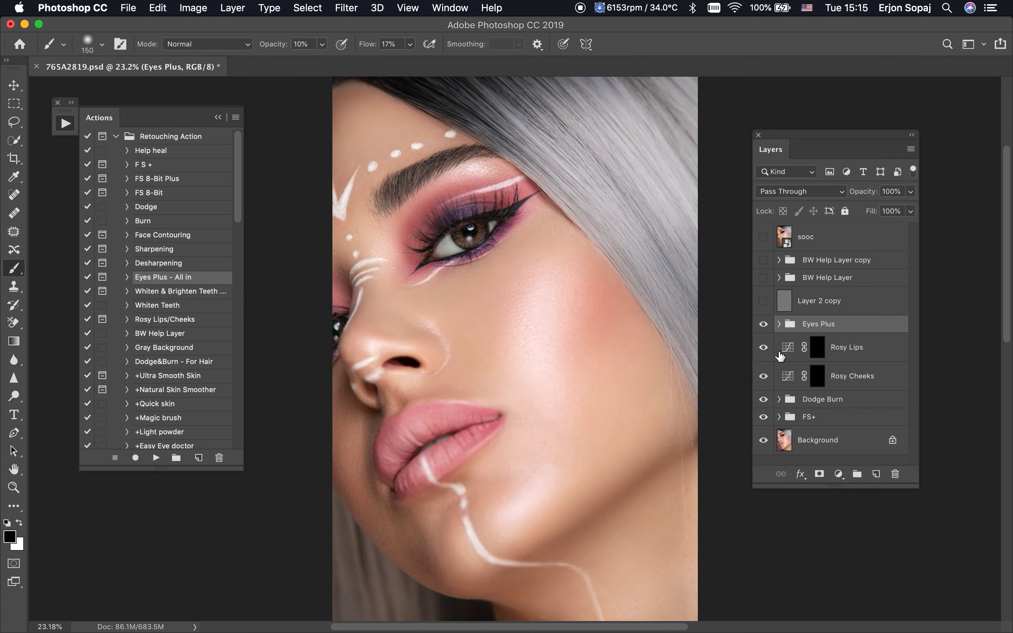
# Hide Rosy Lips, expand the Eyes Plus group and zoom in closely on the eye.
pyautogui.click(764, 347)
pyautogui.click(779, 324)
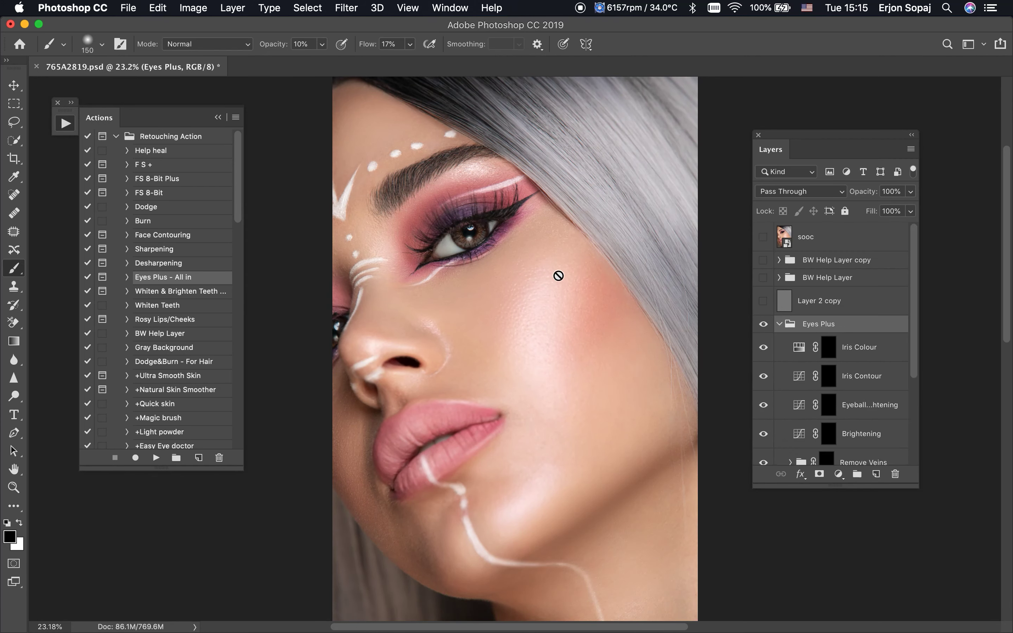
pyautogui.press('z')
pyautogui.moveTo(456, 239); pyautogui.dragTo(554, 323)
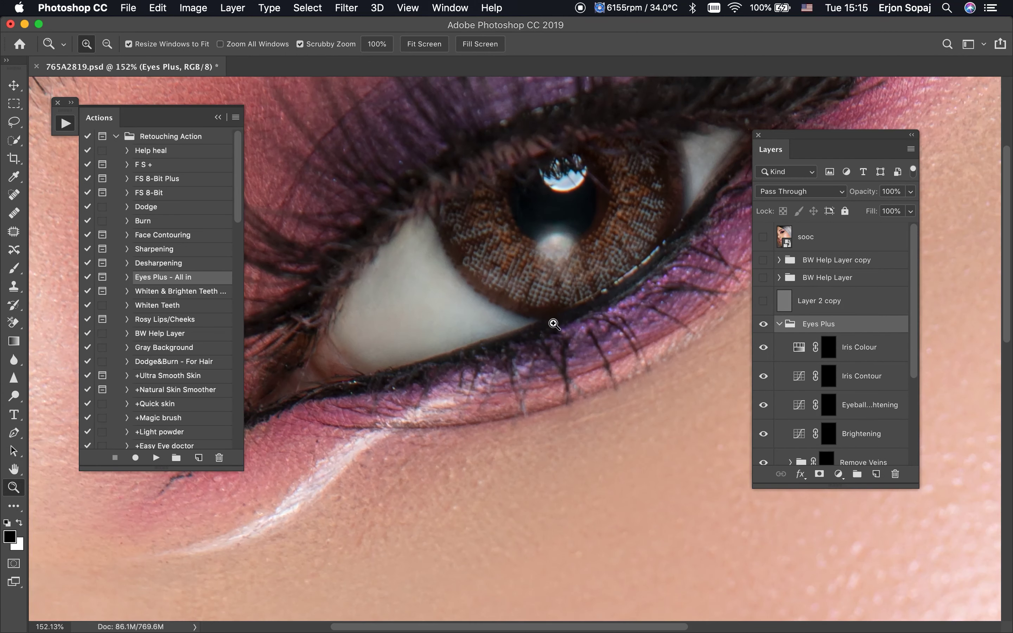
pyautogui.press('b')
pyautogui.click(217, 119)
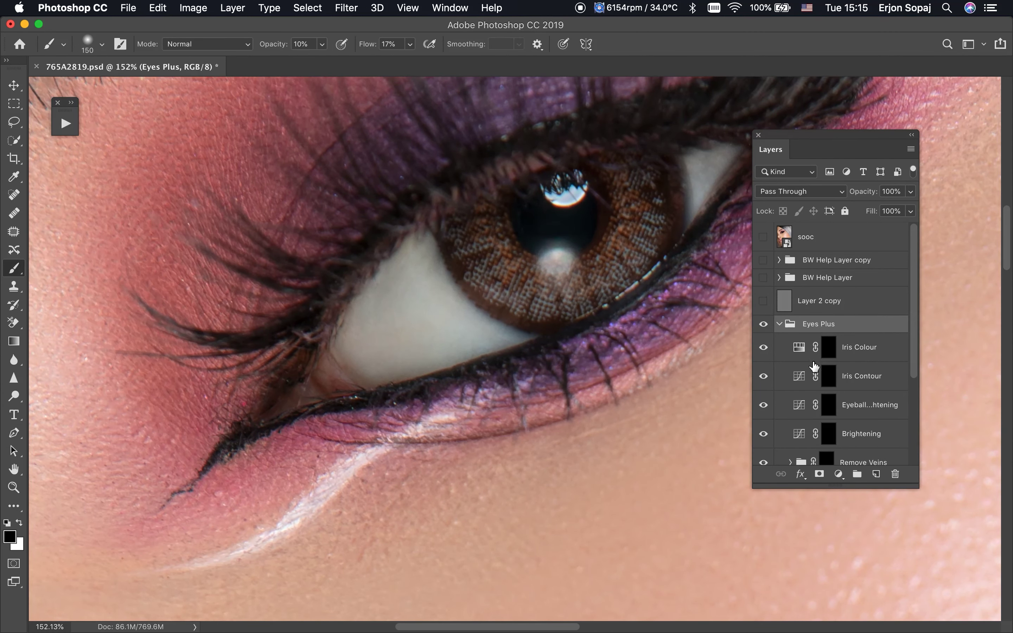
# Paint white at 50% opacity on the Remove Veins mask over the eye whites.
pyautogui.click(823, 460)
pyautogui.press('x')
pyautogui.press('[')
pyautogui.press('[')
pyautogui.press('[')
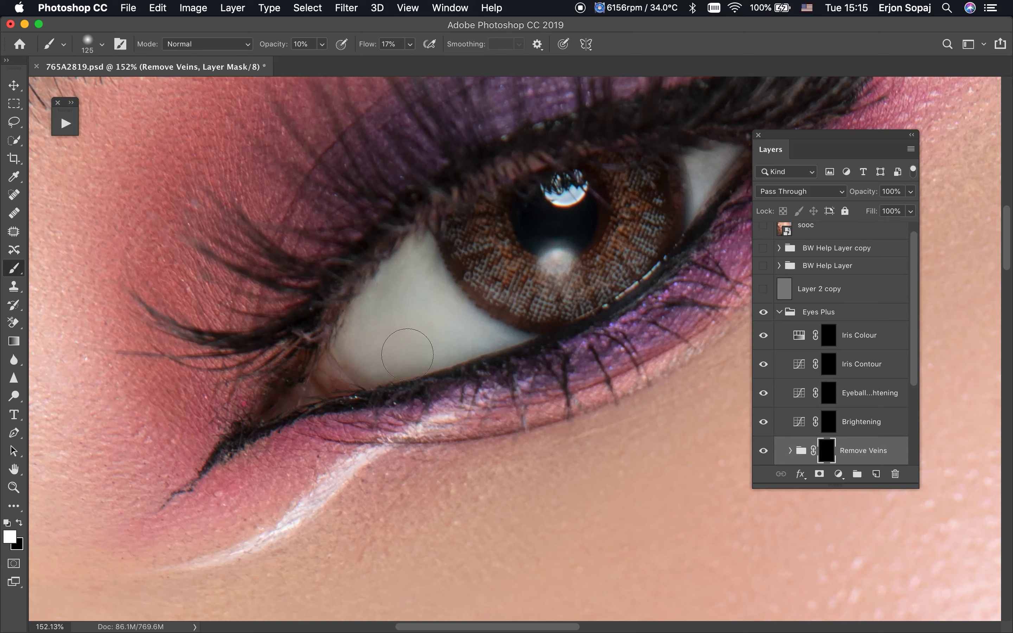
pyautogui.press('5')
pyautogui.press(']')
pyautogui.moveTo(377, 293)
pyautogui.mouseDown()
pyautogui.moveTo(389, 275)
pyautogui.moveTo(416, 352)
pyautogui.mouseUp()
pyautogui.hscroll(5, 417, 351)
pyautogui.scroll(2, 416, 351)
pyautogui.press('[')
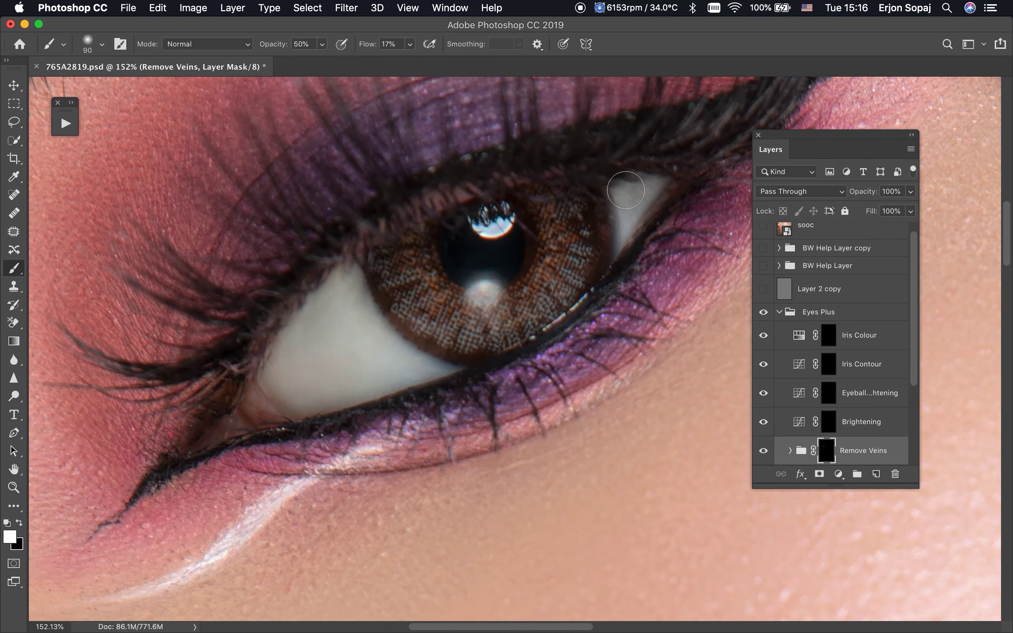
# Paint white on the Brightening mask to brighten the white of the eye.
pyautogui.click(828, 425)
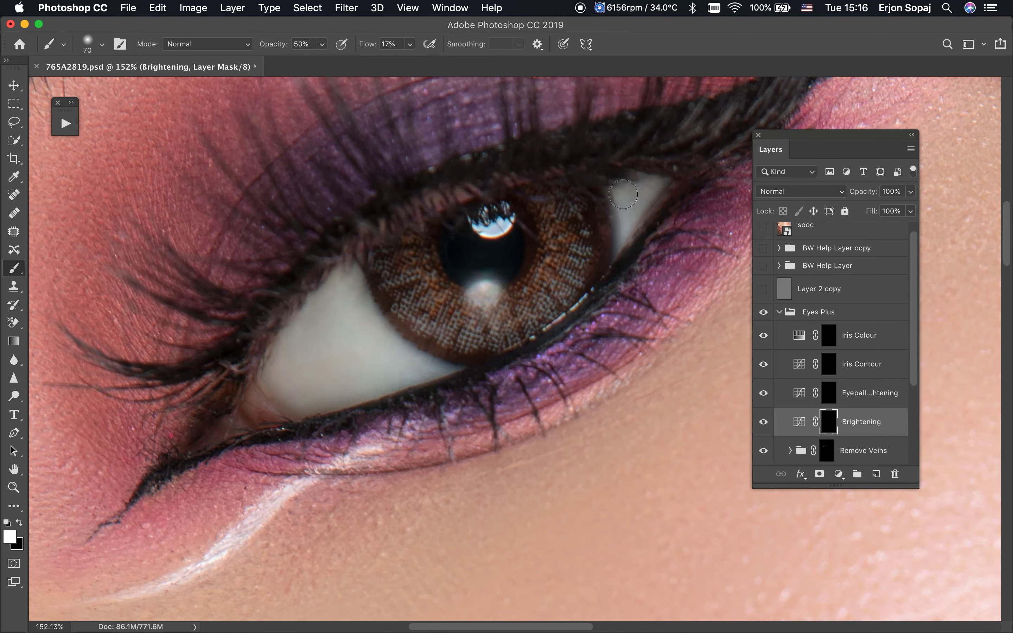
pyautogui.moveTo(462, 380)
pyautogui.mouseDown()
pyautogui.moveTo(497, 282)
pyautogui.moveTo(303, 400)
pyautogui.mouseUp()
pyautogui.press(']')
pyautogui.press(']')
pyautogui.press(']')
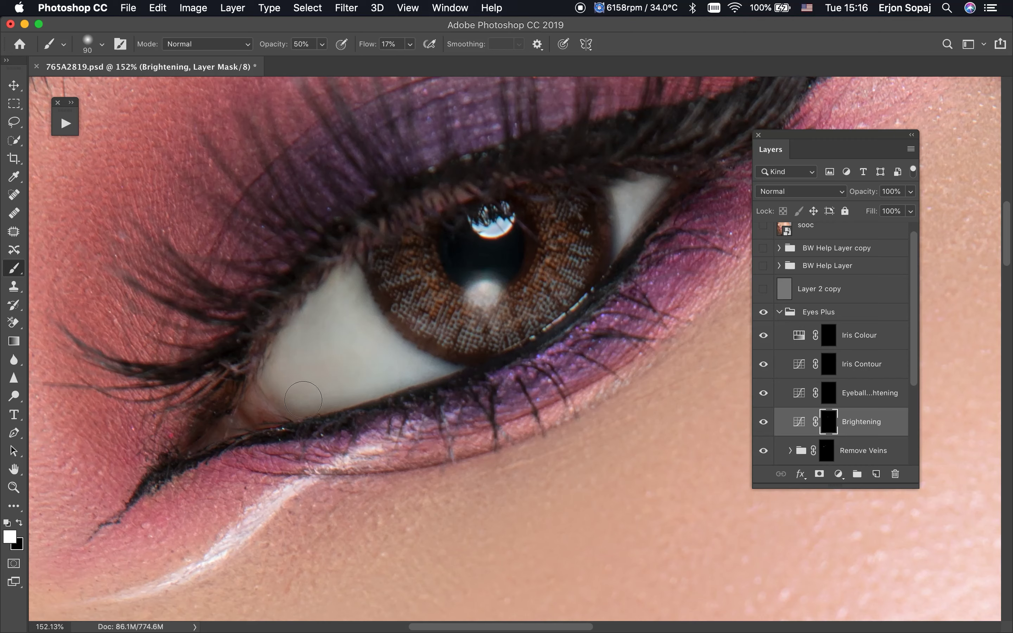
pyautogui.moveTo(328, 287); pyautogui.dragTo(393, 352)
pyautogui.press(']')
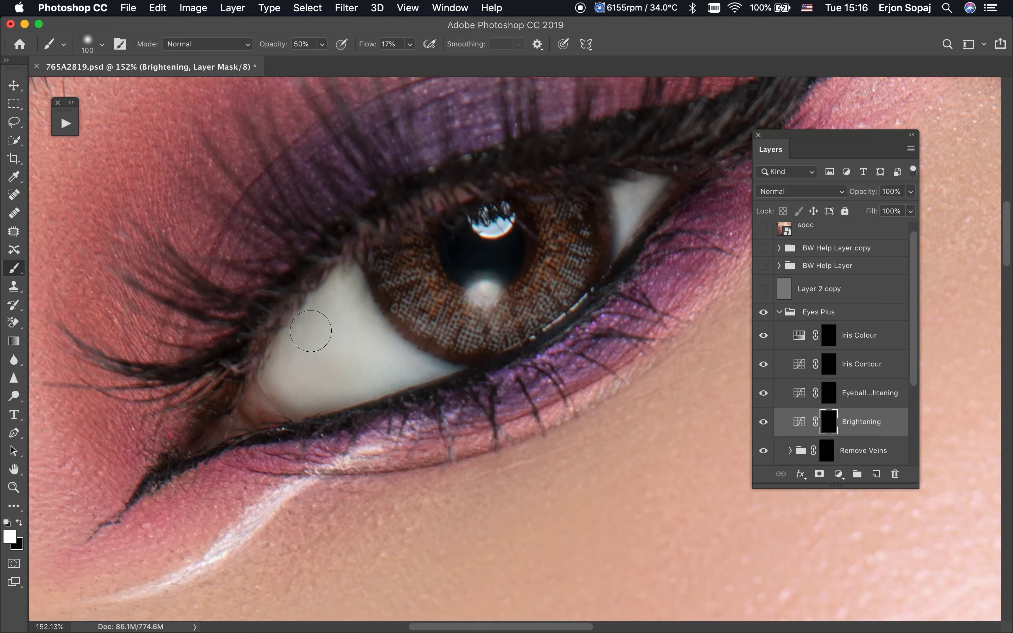
pyautogui.press('[')
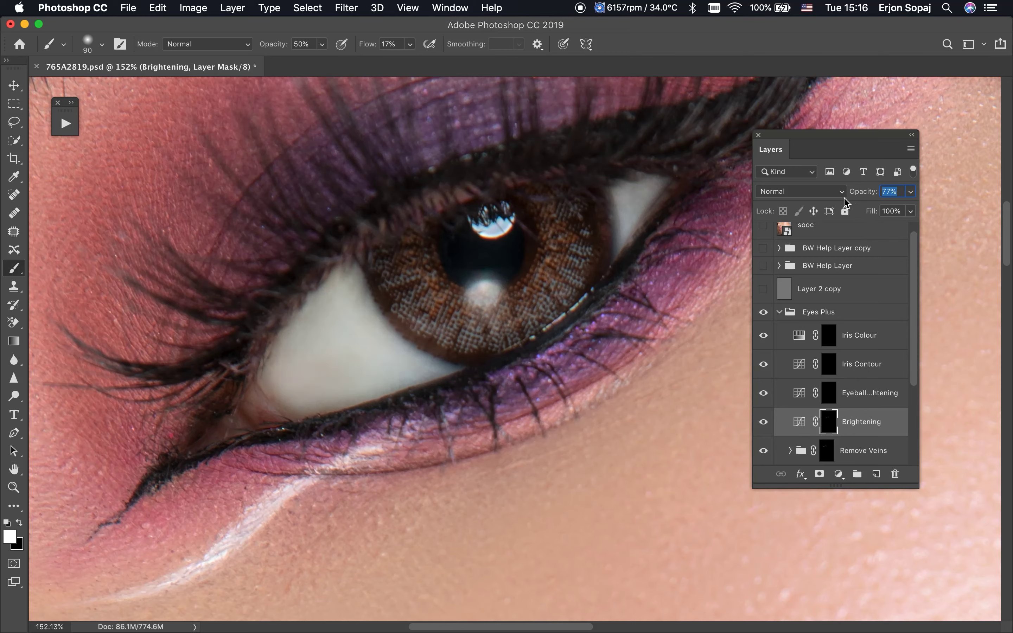
# Brighten the iris around the pupil on the Eyeball Brightening mask, then return to Brightening.
pyautogui.click(830, 396)
pyautogui.scroll(3, 598, 307)
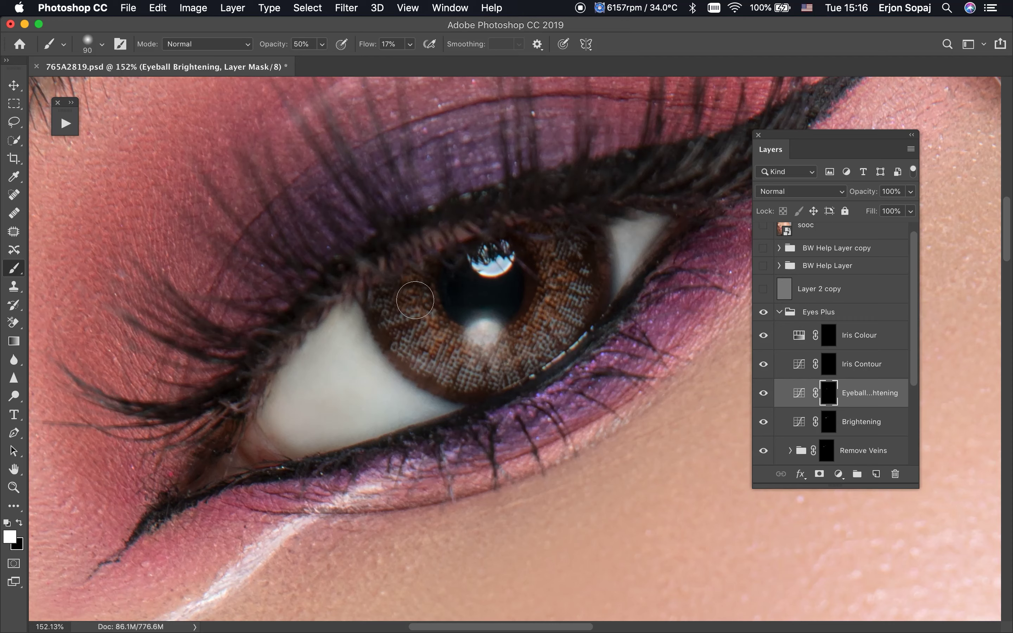
pyautogui.press(']')
pyautogui.moveTo(565, 273); pyautogui.dragTo(416, 300)
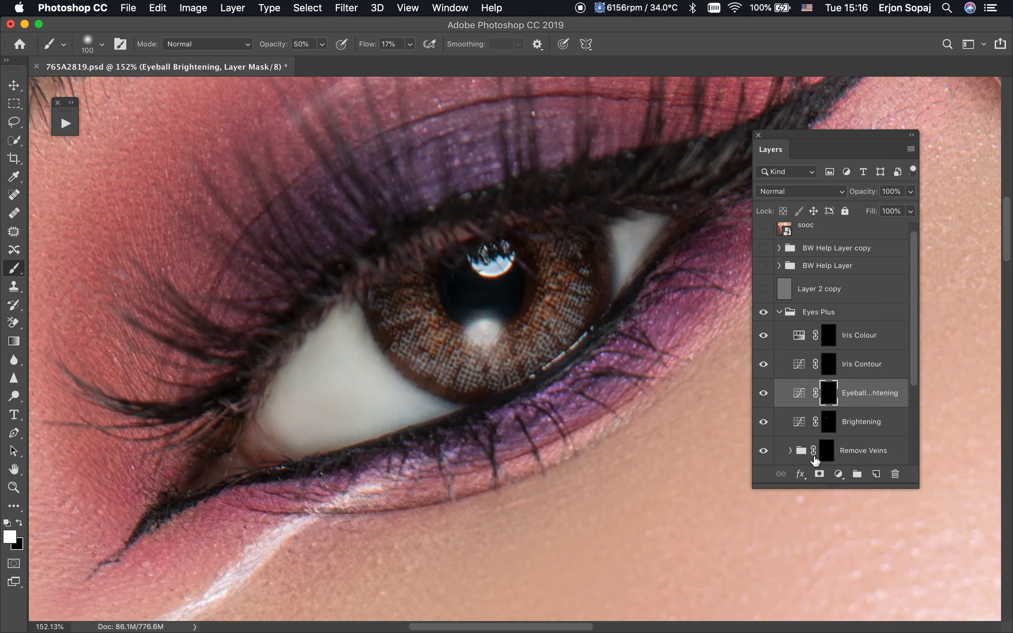
pyautogui.click(824, 433)
pyautogui.press('[')
pyautogui.press('[')
pyautogui.press('[')
pyautogui.press('[')
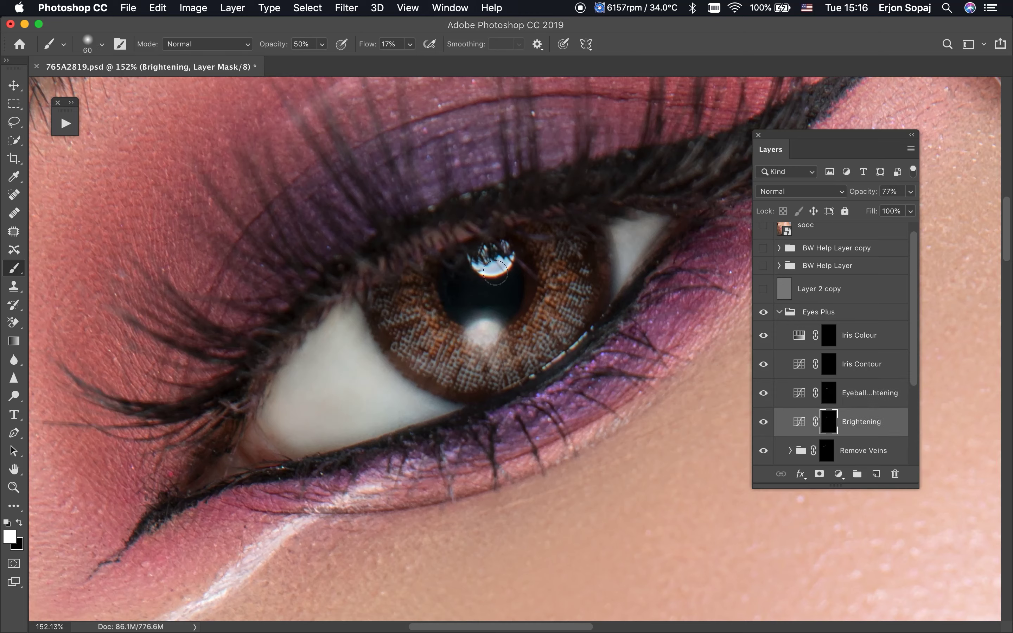
pyautogui.press(']')
pyautogui.press(']')
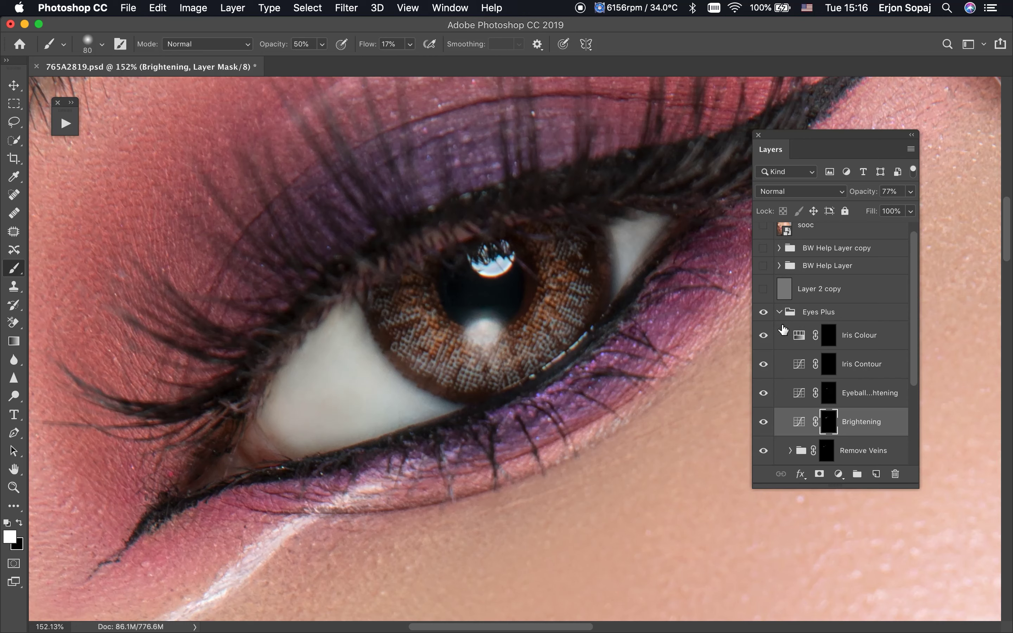
# Compare the eye with Eyes Plus off and on, then paint the Iris Contour mask along the iris edge.
pyautogui.click(763, 312)
pyautogui.click(831, 369)
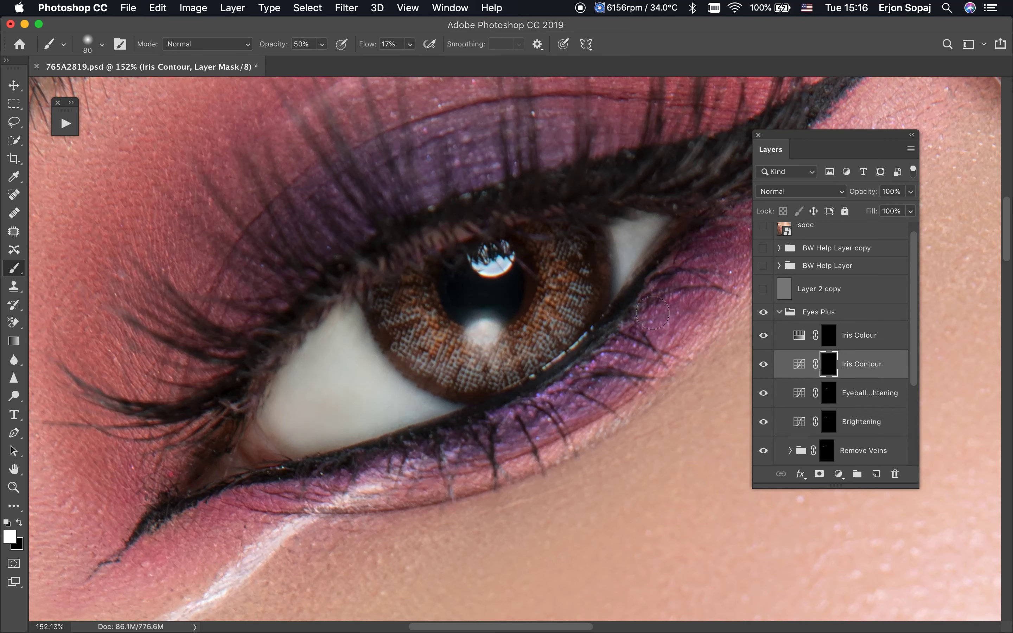
pyautogui.press('[')
pyautogui.moveTo(557, 262)
pyautogui.mouseDown()
pyautogui.moveTo(450, 312)
pyautogui.moveTo(397, 355)
pyautogui.moveTo(588, 240)
pyautogui.mouseUp()
pyautogui.moveTo(588, 240); pyautogui.dragTo(383, 304)
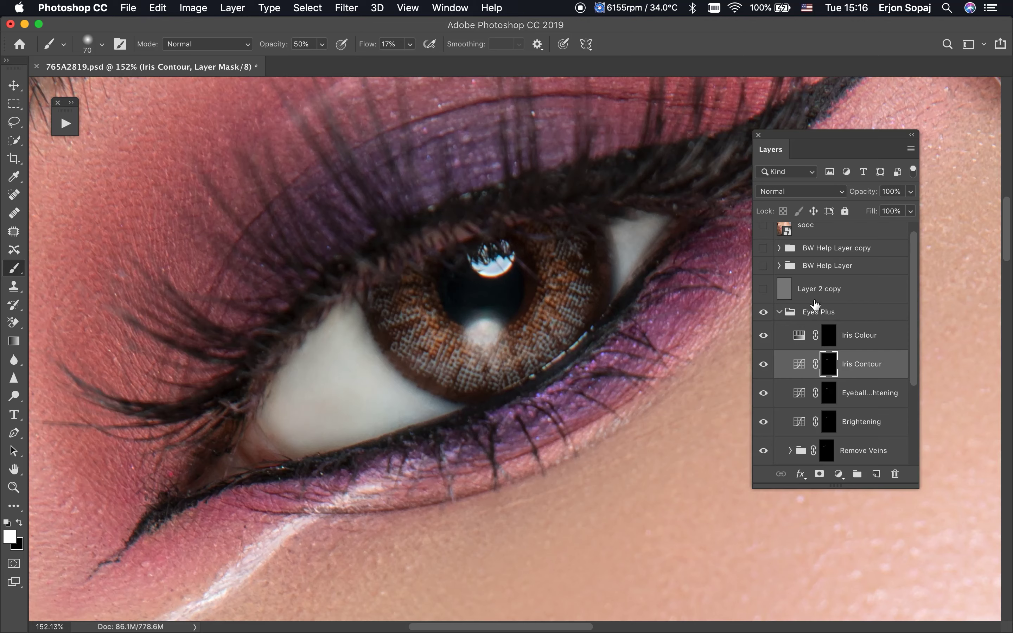
pyautogui.click(815, 304)
# Duplicate Layer 2 copy, move it into the Eyes Plus group and make it visible.
pyautogui.hotkey('ctrl', 'j')
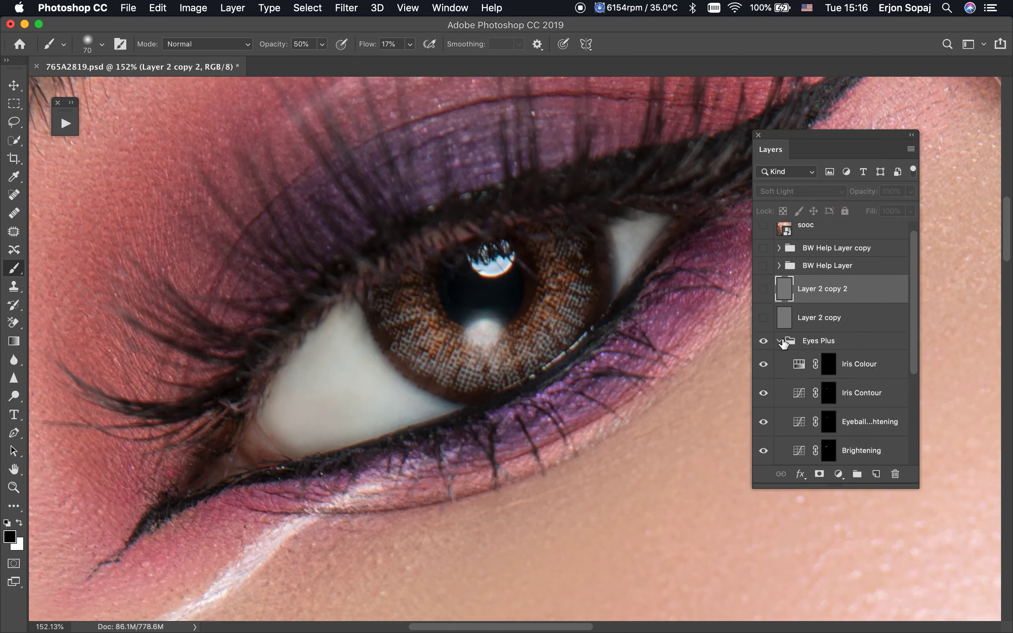
pyautogui.moveTo(821, 318); pyautogui.dragTo(823, 352)
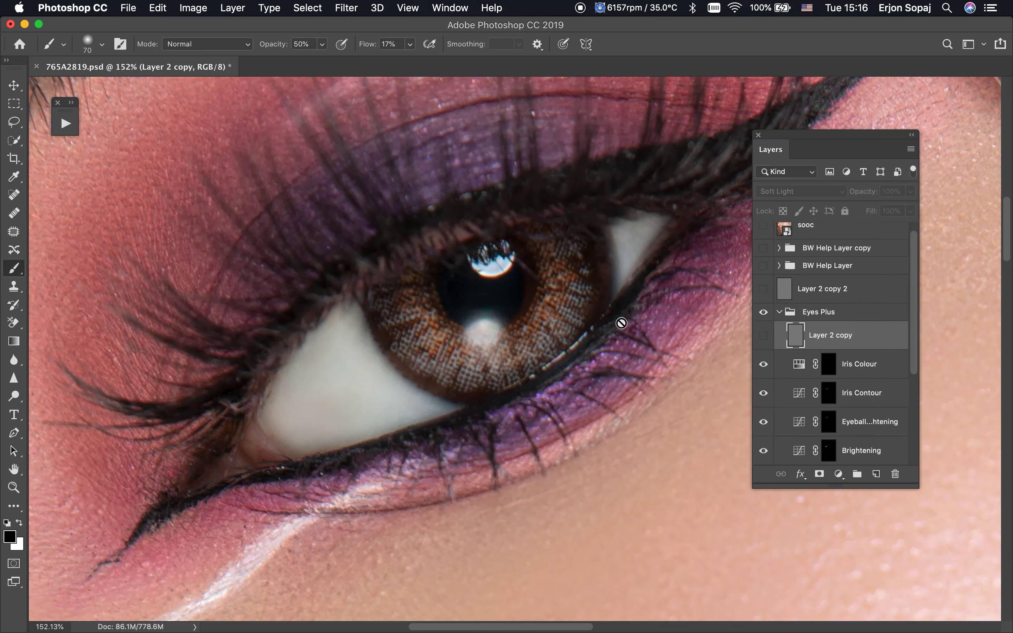
pyautogui.click(763, 334)
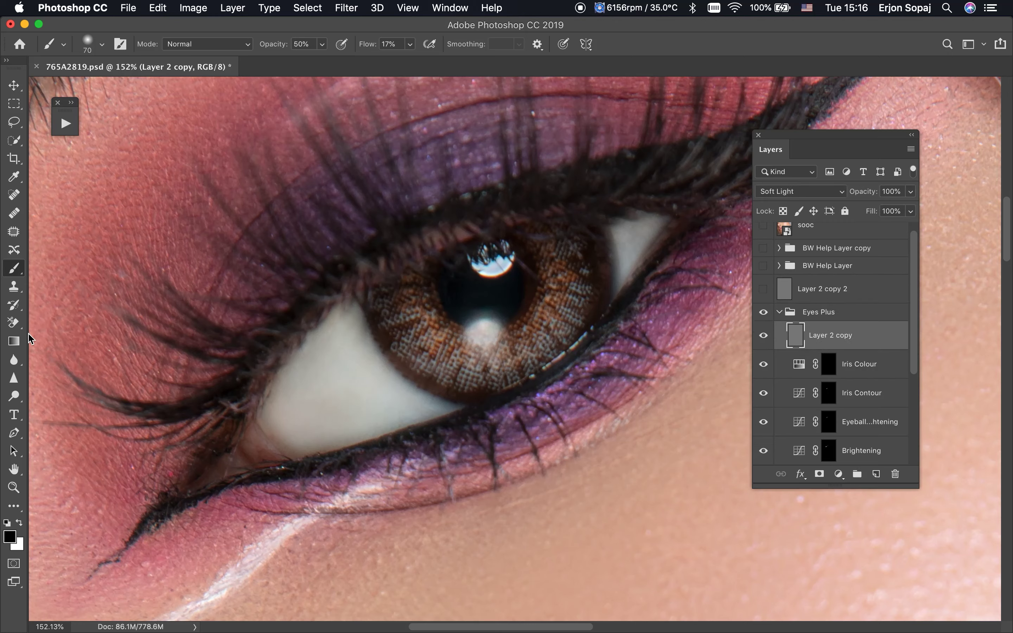
# Dodge the iris to lighten its detail, limiting the Dodge range to Highlights.
pyautogui.click(14, 359)
pyautogui.click(13, 395)
pyautogui.click(55, 393)
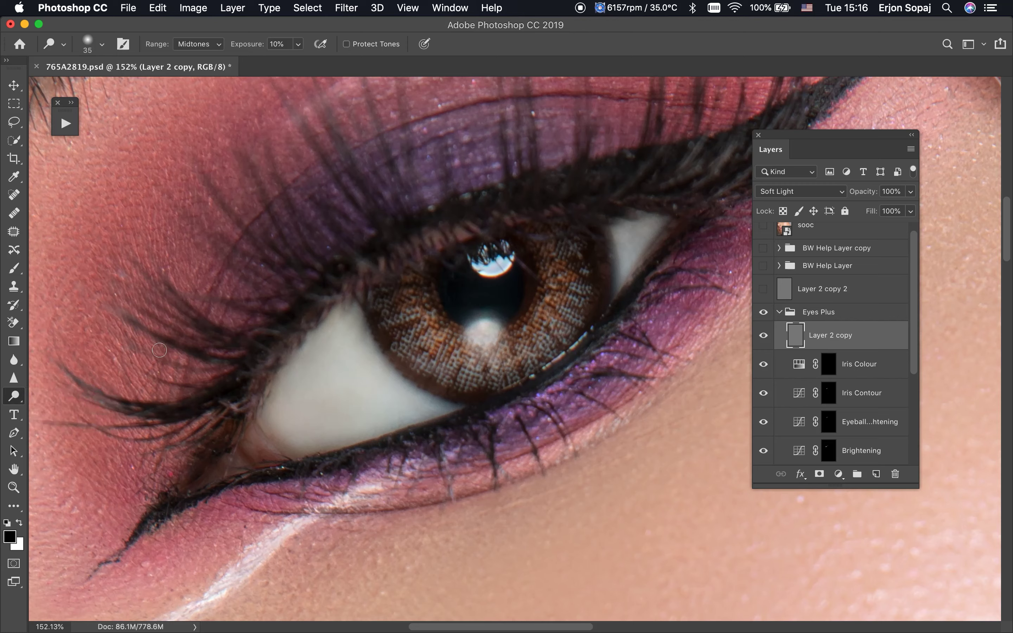
pyautogui.press('[')
pyautogui.press('[')
pyautogui.press(']')
pyautogui.moveTo(562, 297); pyautogui.dragTo(582, 269)
pyautogui.press('[')
pyautogui.click(197, 44)
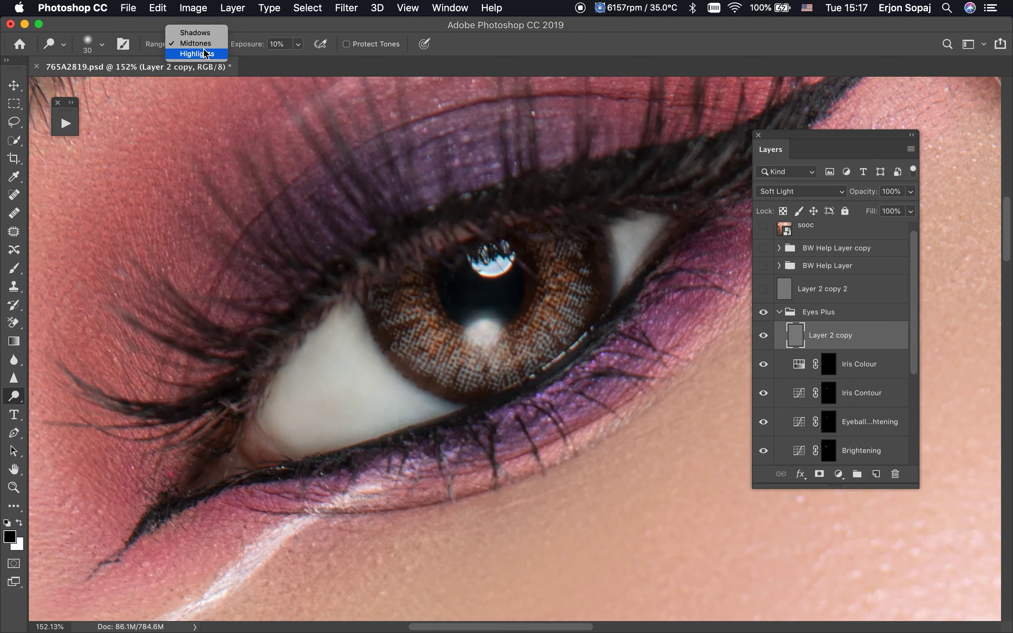
pyautogui.click(196, 55)
pyautogui.press('[')
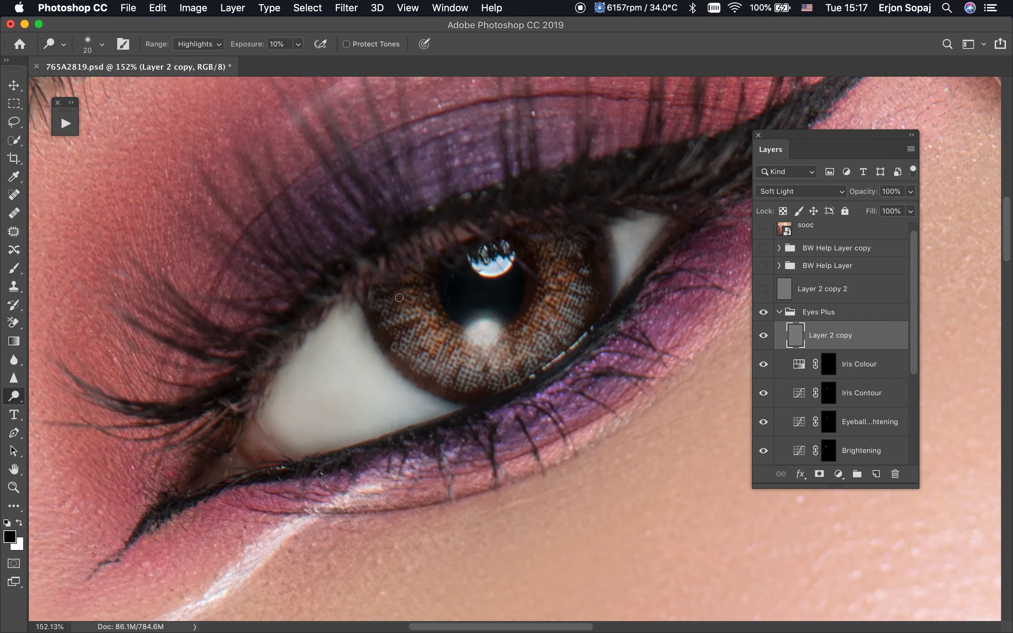
# Turn Layer 2 copy back on and pick the Burn tool sized to the iris.
pyautogui.click(764, 337)
pyautogui.rightClick(13, 396)
pyautogui.click(50, 404)
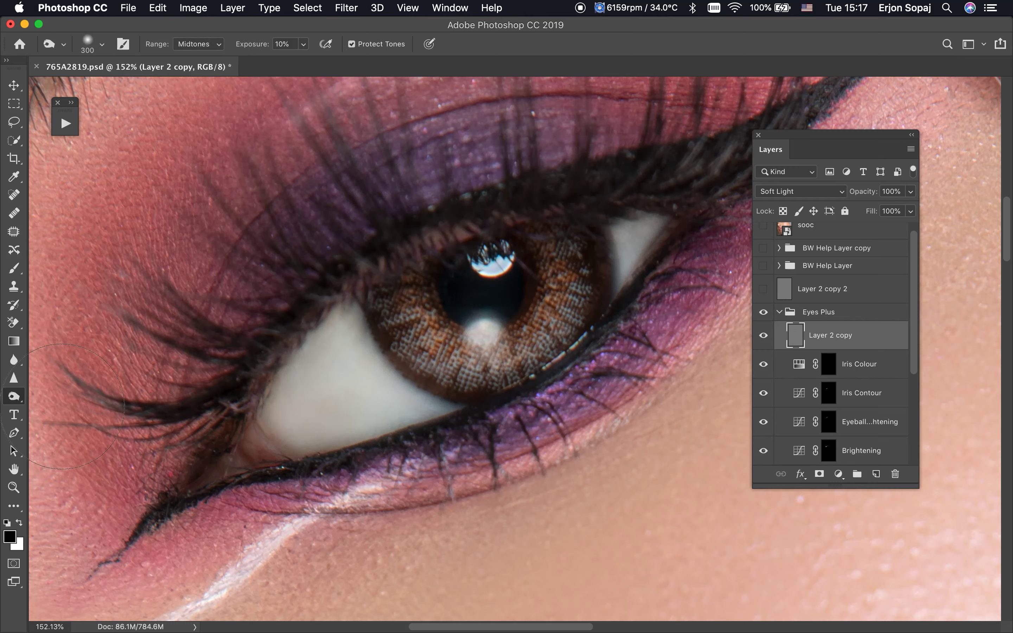
pyautogui.press('[')
pyautogui.press('[')
pyautogui.press('[')
pyautogui.press('[')
pyautogui.press(']')
pyautogui.press('[')
pyautogui.press('[')
pyautogui.press(']')
pyautogui.press(']')
pyautogui.press('[')
# Burn the iris with Shadows range at 4% exposure and brush 25, comparing Layer 2 copy.
pyautogui.click(199, 44)
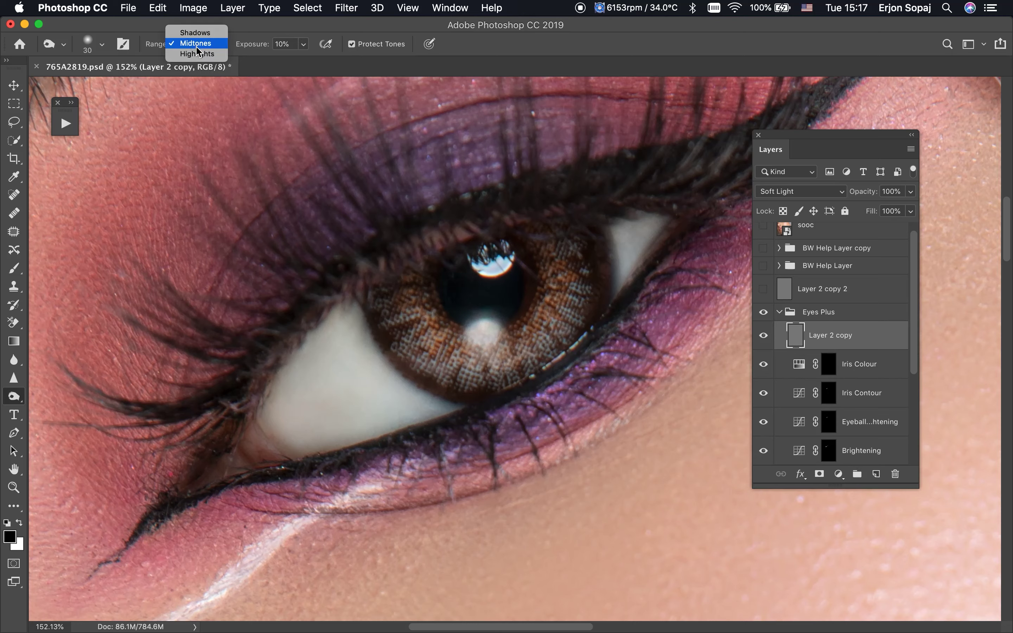
pyautogui.click(193, 32)
pyautogui.moveTo(266, 46); pyautogui.dragTo(260, 49)
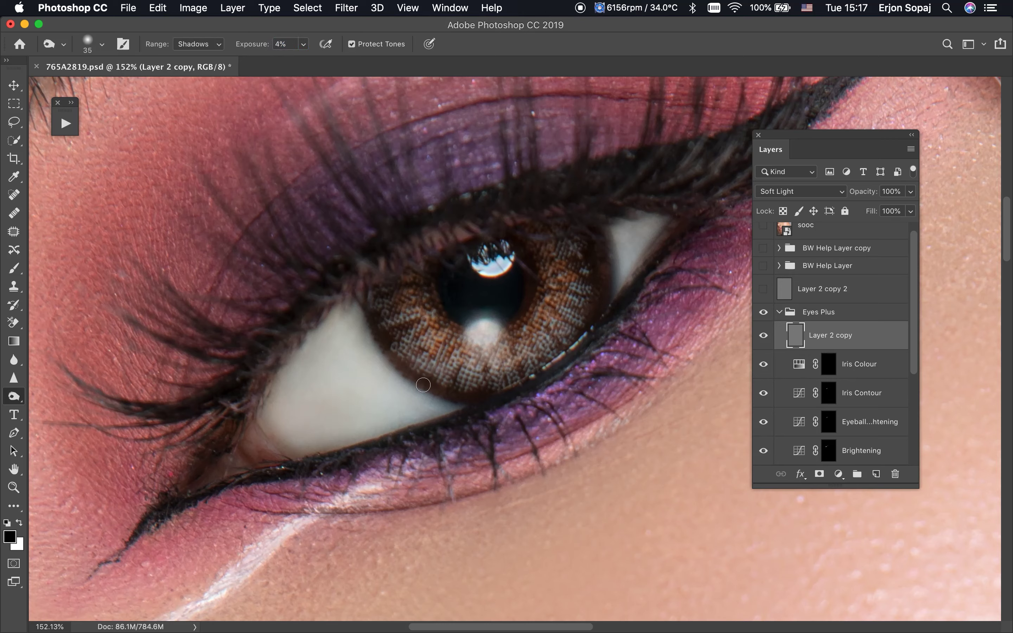
pyautogui.press('[')
pyautogui.click(763, 336)
pyautogui.click(764, 335)
pyautogui.click(760, 335)
# Dodge the outer and lower iris with a size-50 brush, then set Layer 2 copy to 70% opacity.
pyautogui.rightClick(13, 396)
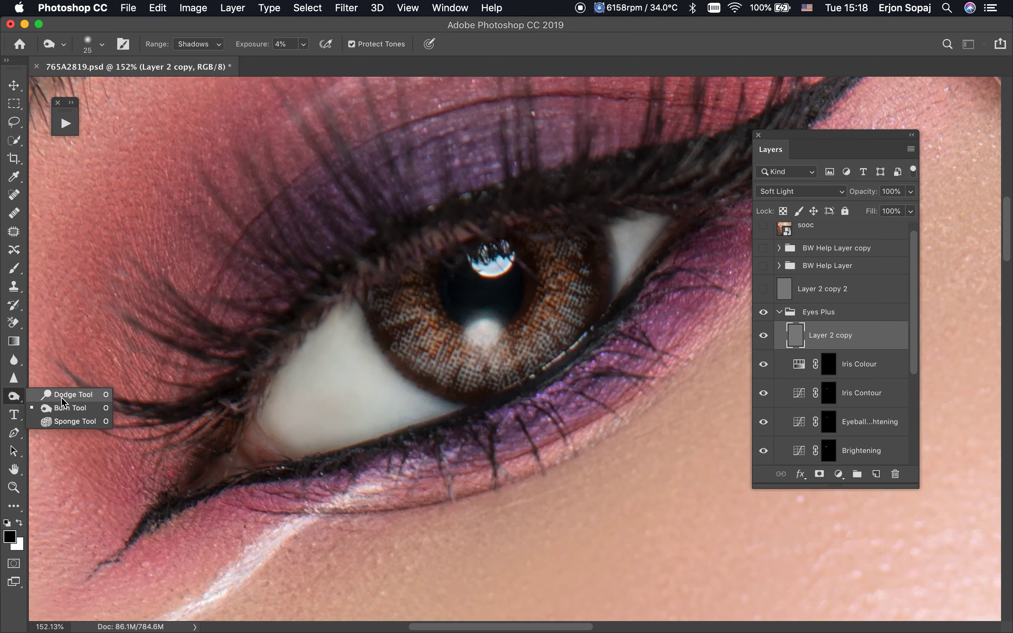
pyautogui.click(58, 392)
pyautogui.press(']')
pyautogui.press(']')
pyautogui.press(']')
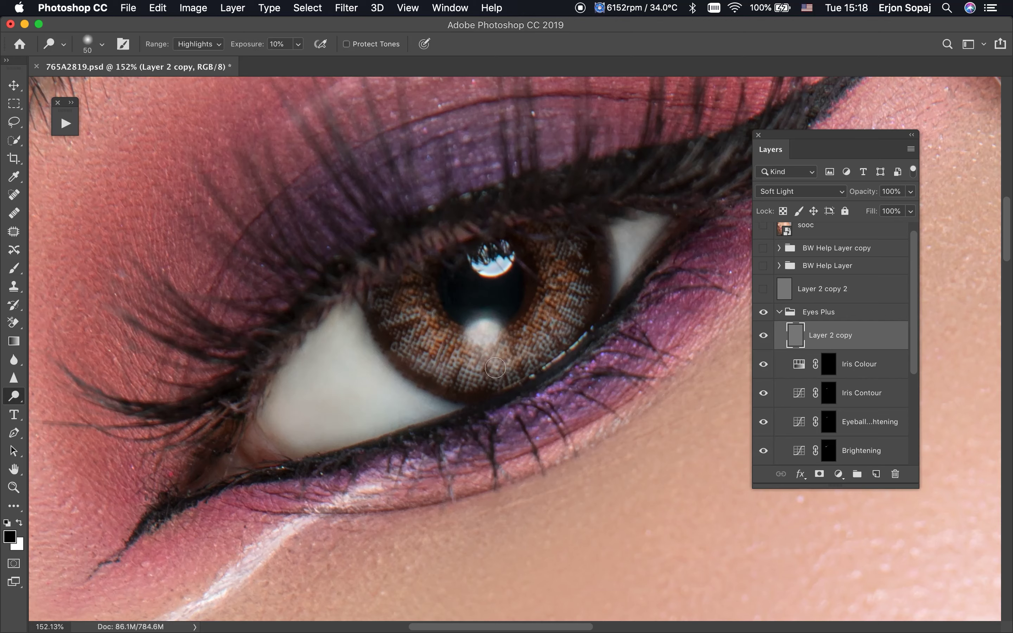
pyautogui.moveTo(509, 372)
pyautogui.mouseDown()
pyautogui.moveTo(553, 359)
pyautogui.moveTo(575, 264)
pyautogui.mouseUp()
pyautogui.moveTo(396, 346); pyautogui.dragTo(457, 359)
pyautogui.click(764, 335)
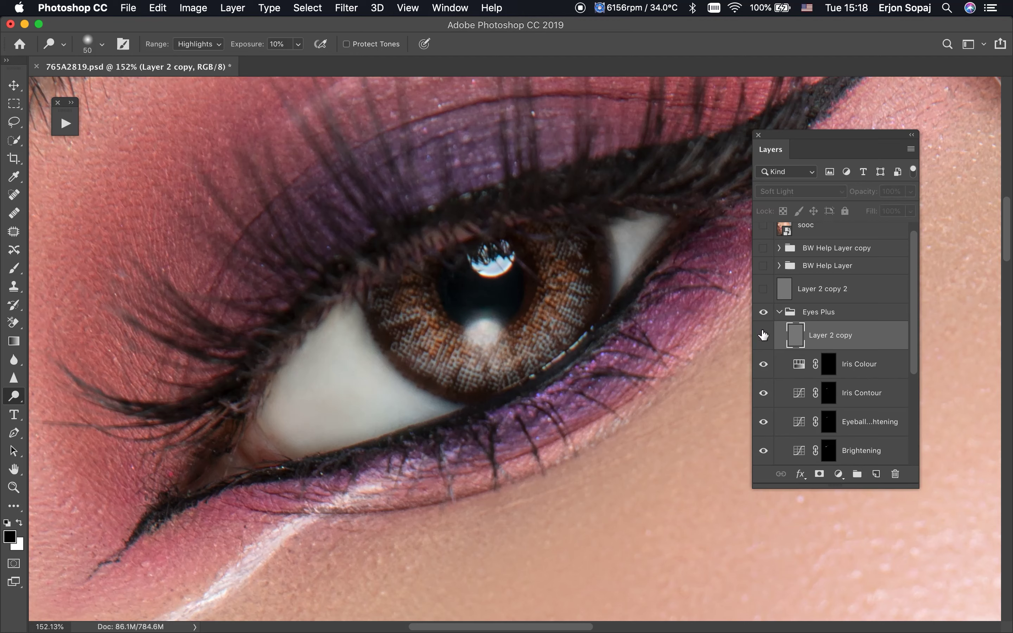
pyautogui.click(765, 335)
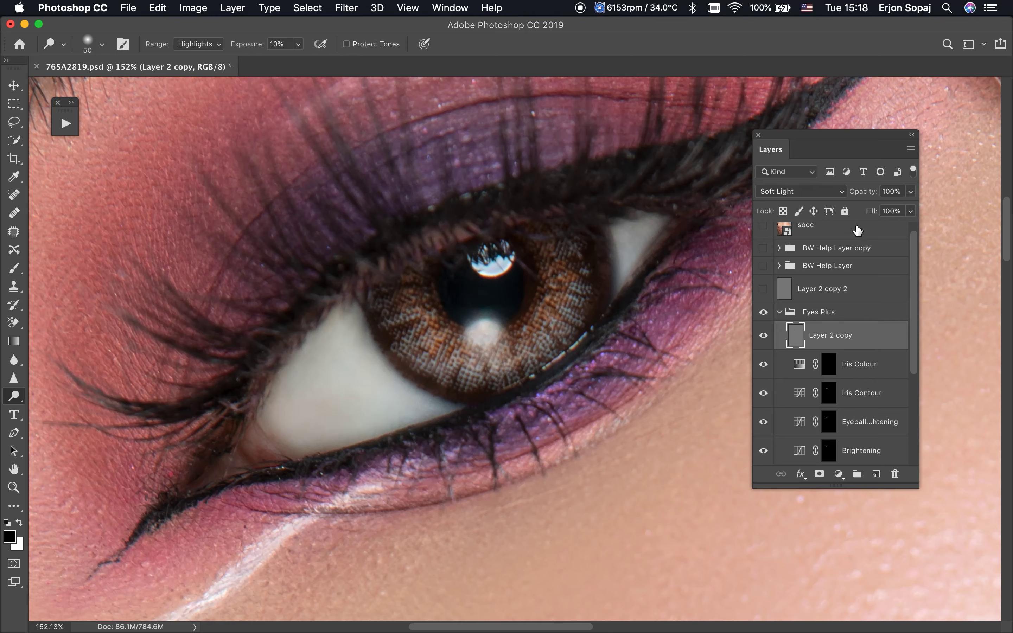
pyautogui.moveTo(863, 195); pyautogui.dragTo(844, 201)
pyautogui.click(786, 313)
# Collapse the Eyes Plus group, fit the portrait, and compare it hidden versus shown.
pyautogui.click(779, 312)
pyautogui.click(763, 323)
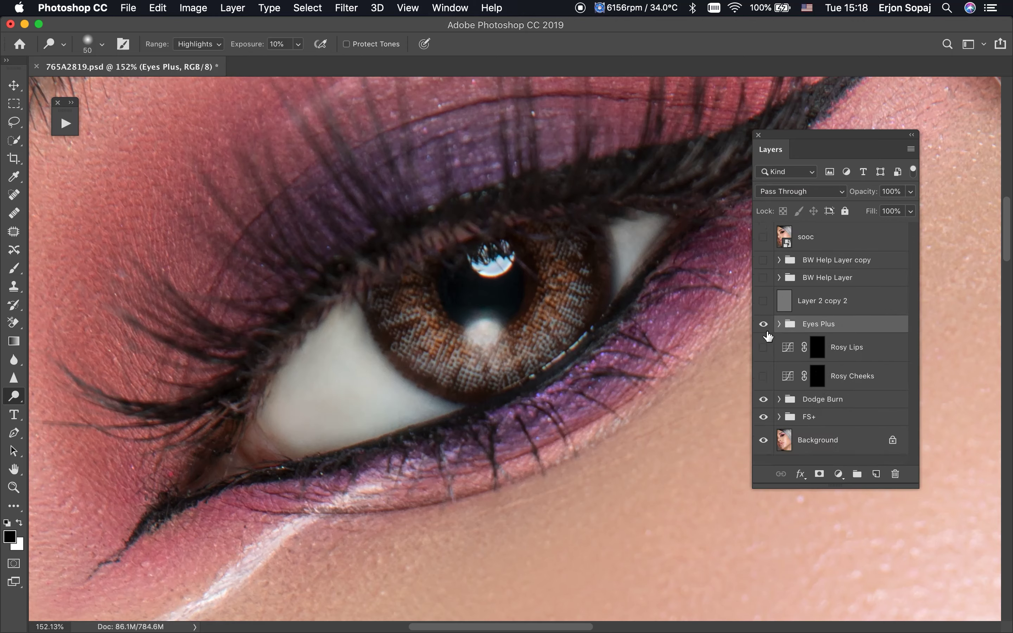
pyautogui.press('super+0')
pyautogui.click(764, 329)
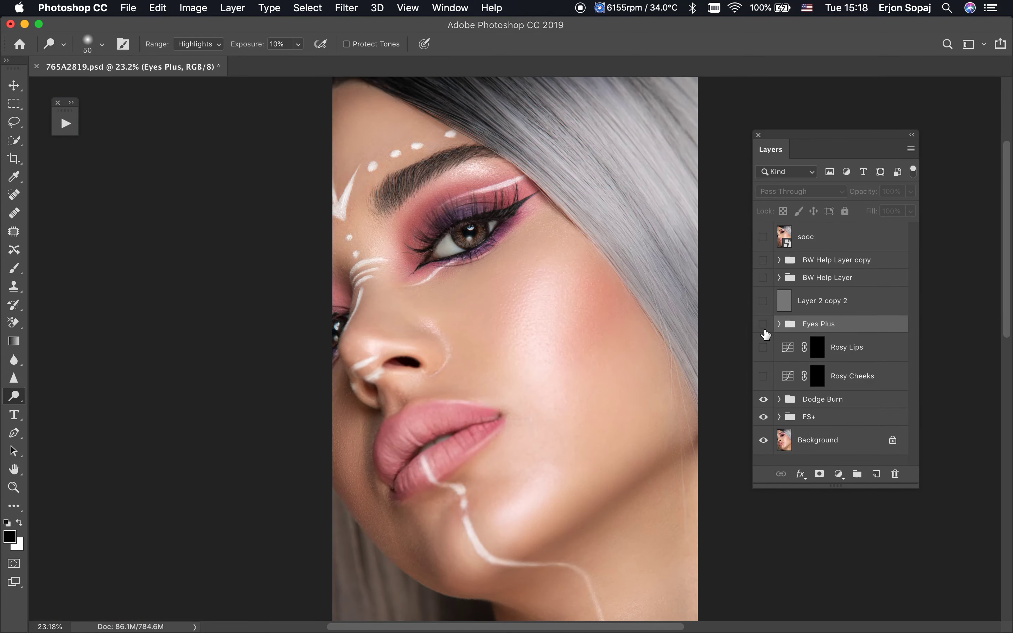
pyautogui.click(764, 329)
pyautogui.click(765, 329)
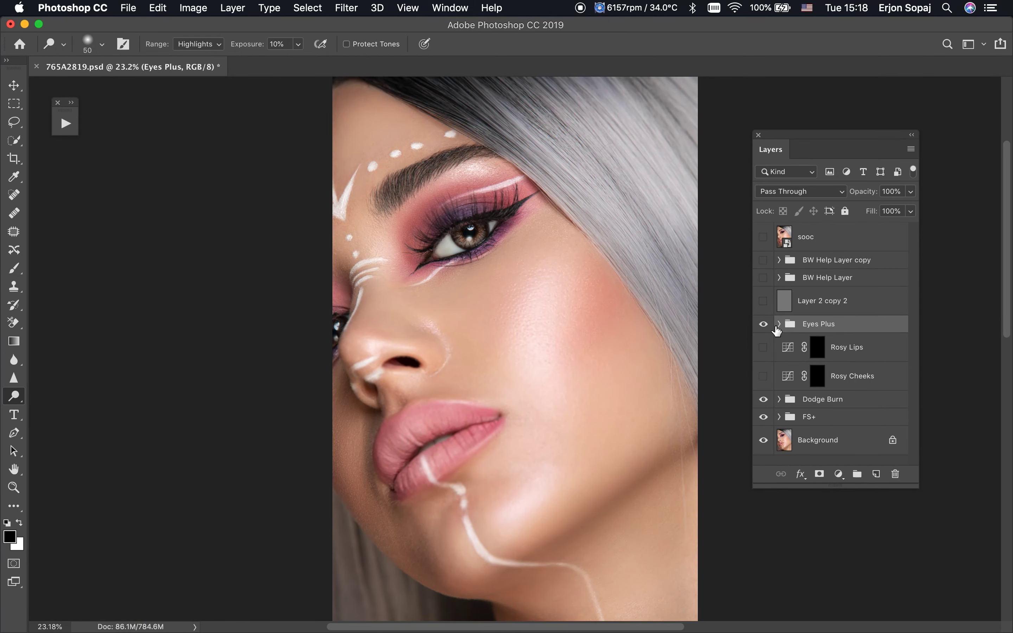
pyautogui.scroll(-3, 809, 377)
# Turn on the Remove Veins group, lower its opacity, then compare Eyes Plus on and off.
pyautogui.click(827, 402)
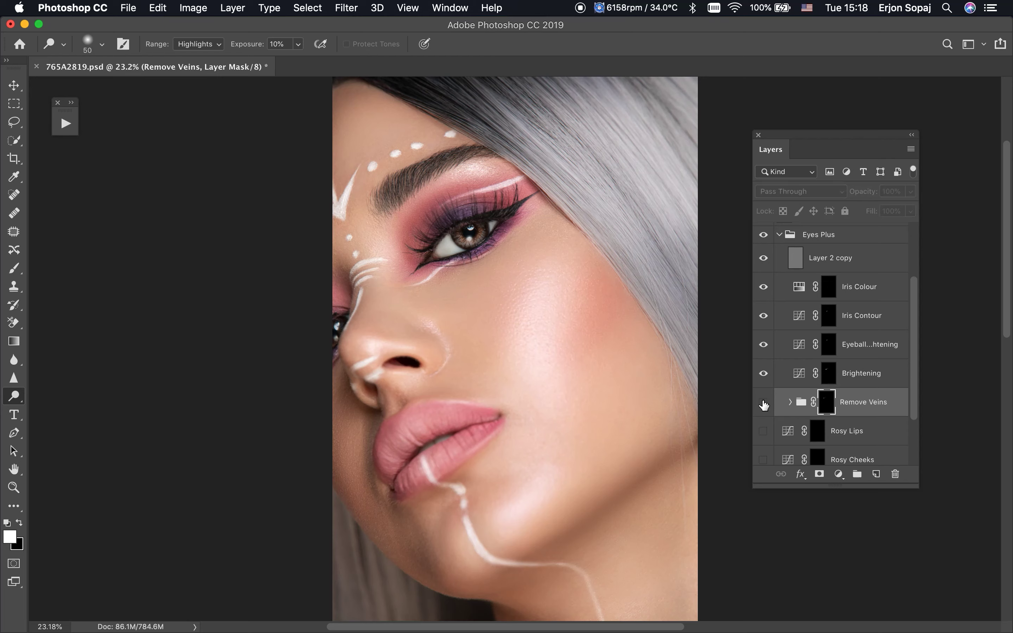
pyautogui.moveTo(867, 193); pyautogui.dragTo(865, 199)
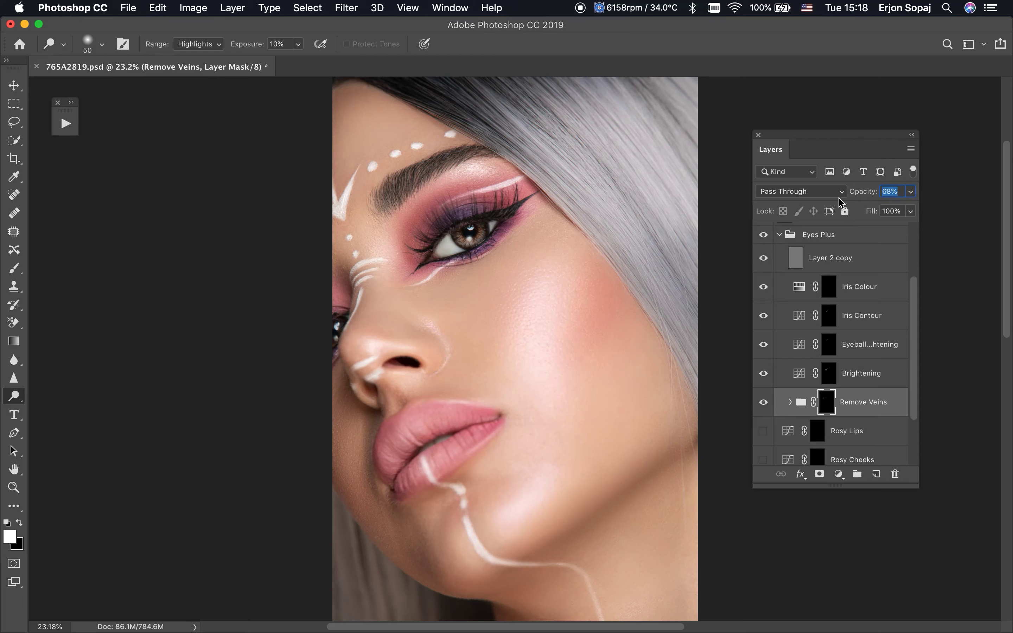
pyautogui.click(859, 379)
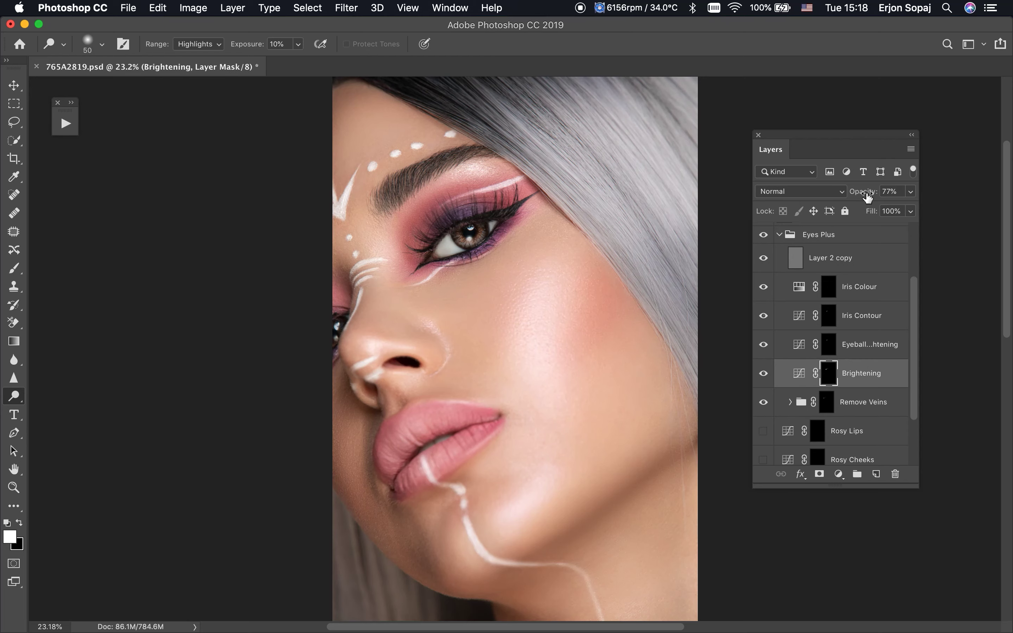
pyautogui.moveTo(868, 197); pyautogui.dragTo(865, 270)
pyautogui.click(826, 239)
pyautogui.click(763, 235)
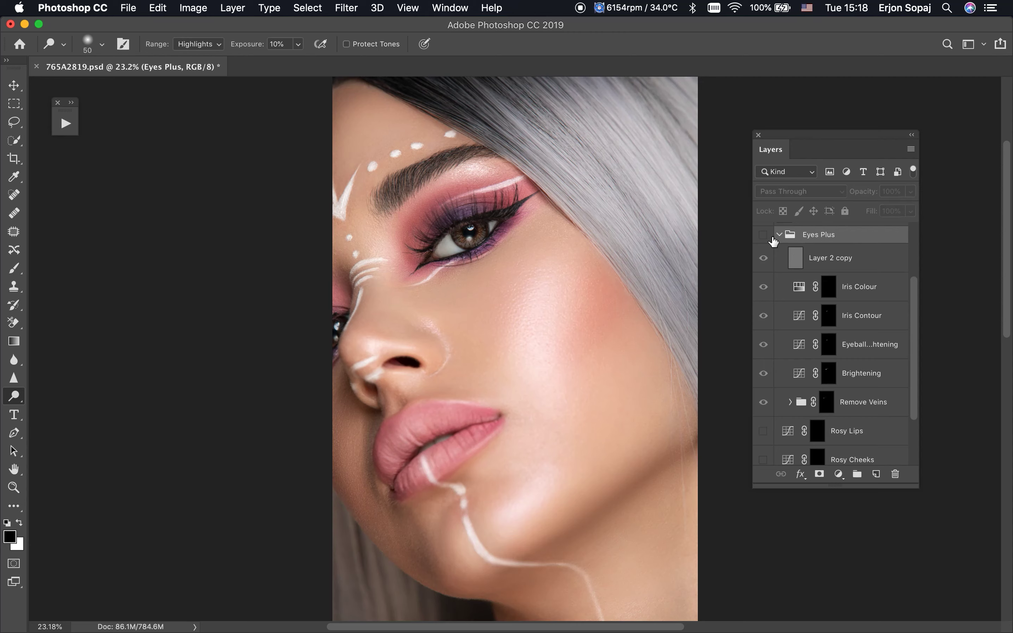
pyautogui.click(763, 235)
# Add new Layer 3 above Eyes Plus, zoom onto the eye, and sample eyeshadow pink.
pyautogui.click(876, 474)
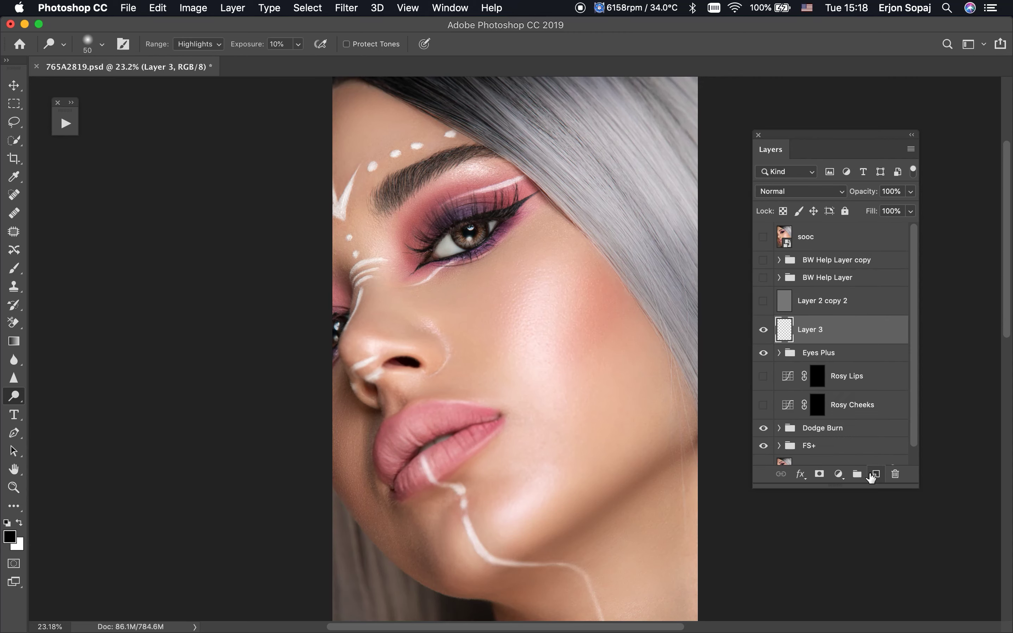
pyautogui.keyDown('super'); pyautogui.click(452, 225); pyautogui.keyUp('super')
pyautogui.moveTo(472, 257)
pyautogui.mouseDown()
pyautogui.moveTo(503, 255)
pyautogui.moveTo(484, 257)
pyautogui.mouseUp()
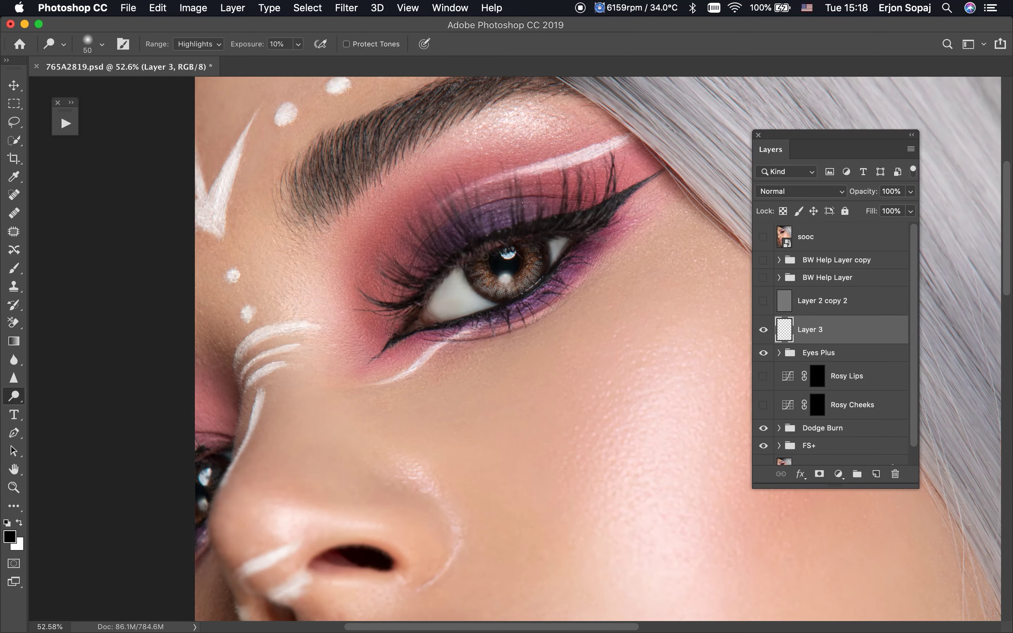
pyautogui.press('i')
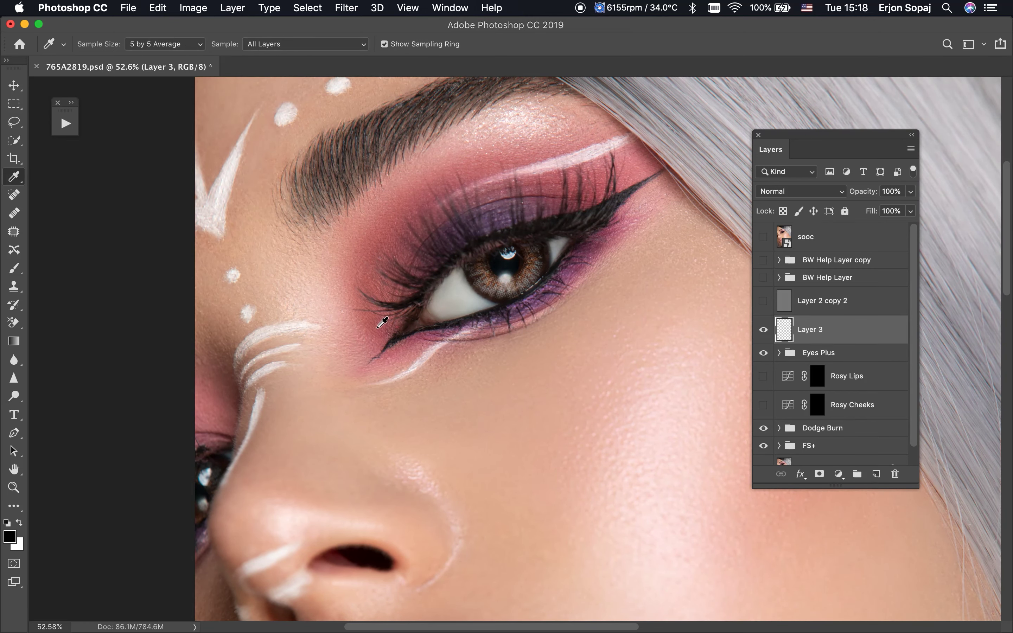
pyautogui.moveTo(382, 322)
pyautogui.mouseDown()
pyautogui.moveTo(362, 300)
pyautogui.moveTo(378, 282)
pyautogui.mouseUp()
# Set Layer 3 to Soft Light blending and enlarge the brush.
pyautogui.press('b')
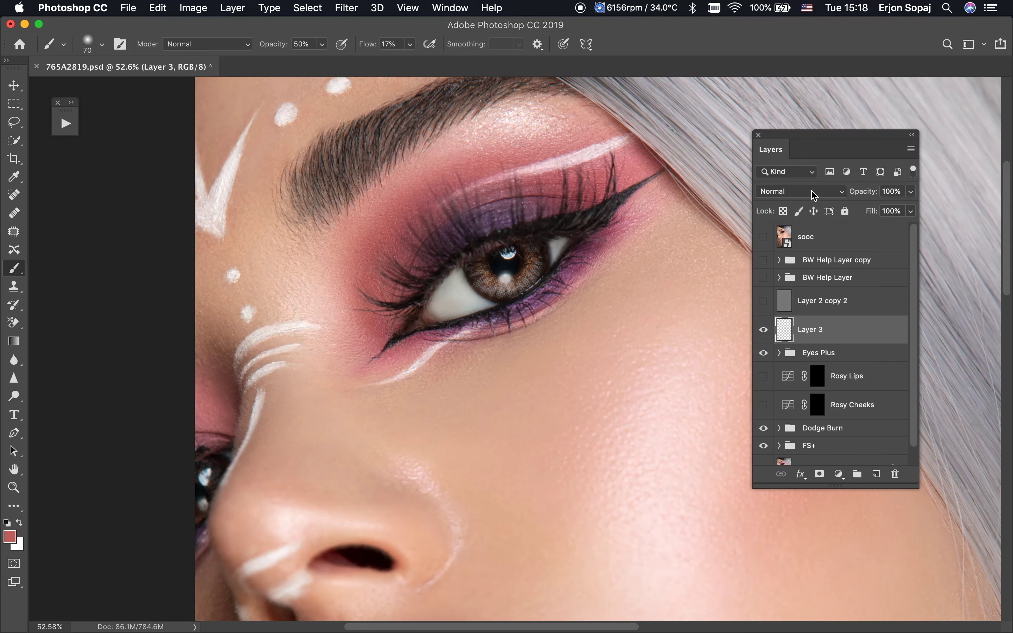
pyautogui.click(812, 192)
pyautogui.press('Escape')
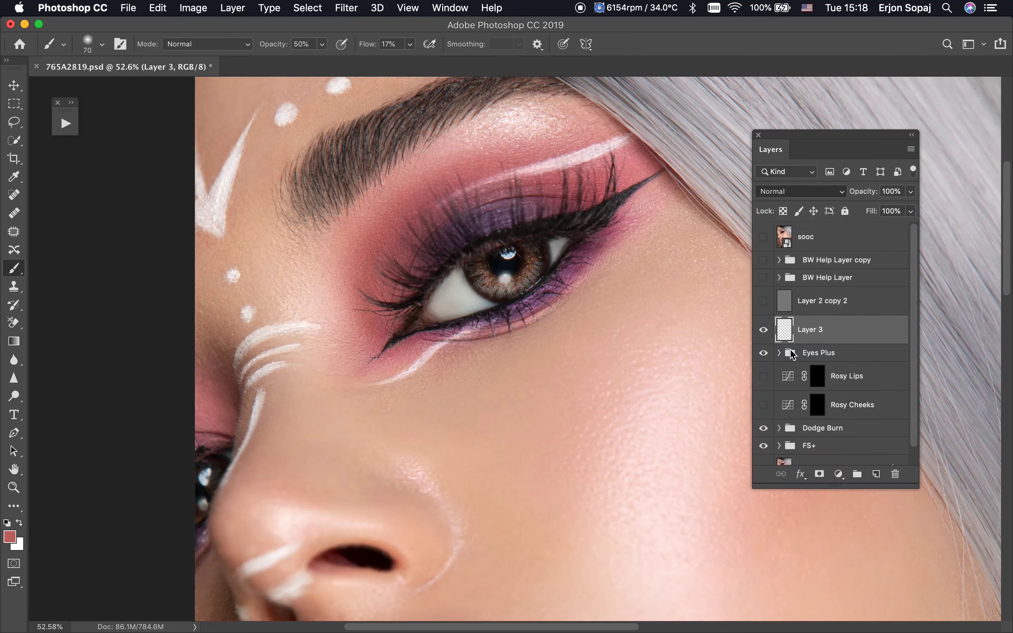
pyautogui.press(']')
pyautogui.press(']')
pyautogui.press(']')
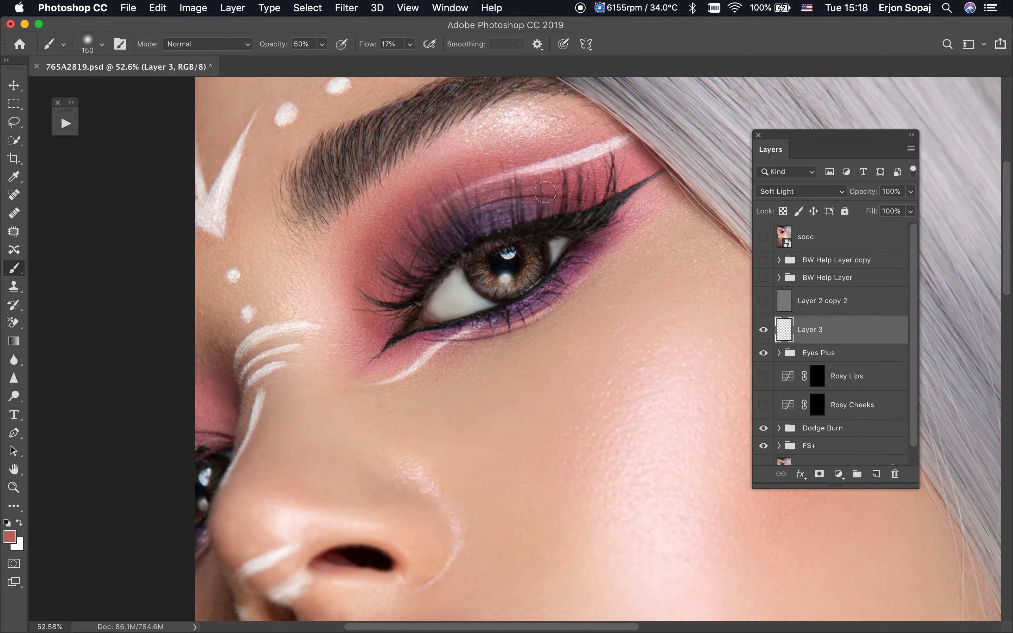
pyautogui.press(']')
pyautogui.press(']')
# Paint pink along the lower lash line and outer eyeliner, then hide Layer 3.
pyautogui.press(']')
pyautogui.moveTo(377, 299); pyautogui.dragTo(391, 364)
pyautogui.press('[')
pyautogui.press('[')
pyautogui.press(']')
pyautogui.press(']')
pyautogui.press(']')
pyautogui.press(']')
pyautogui.click(350, 313)
pyautogui.press('[')
pyautogui.moveTo(205, 471); pyautogui.dragTo(209, 445)
pyautogui.press(']')
pyautogui.press('[')
pyautogui.press('[')
pyautogui.press(']')
pyautogui.click(763, 330)
# Sample the purple eyeshadow, pick a darker purple as foreground, and show Layer 3 again.
pyautogui.press('i')
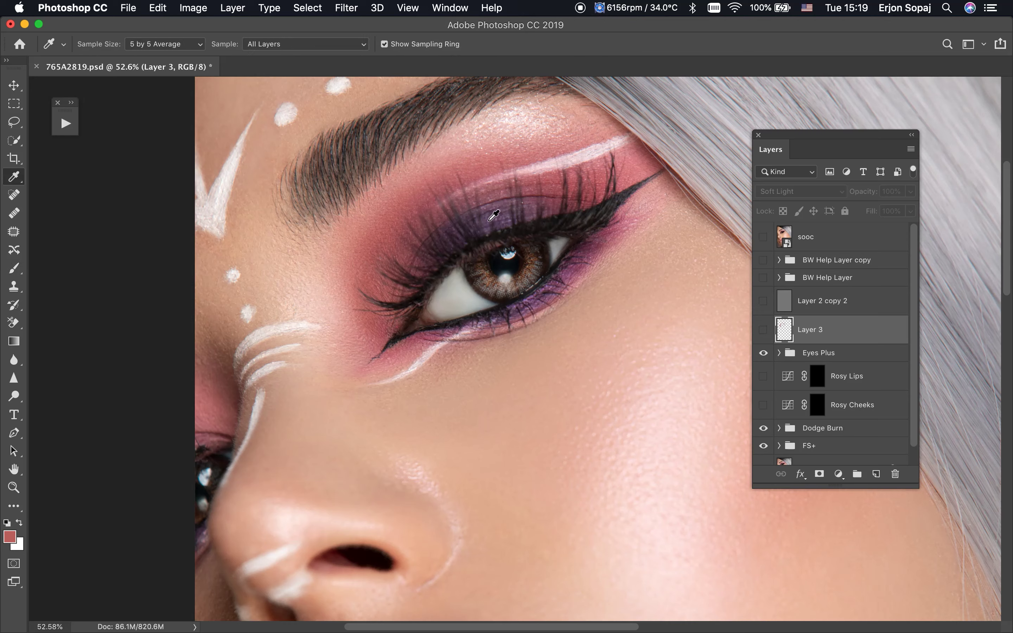
pyautogui.click(493, 216)
pyautogui.press('b')
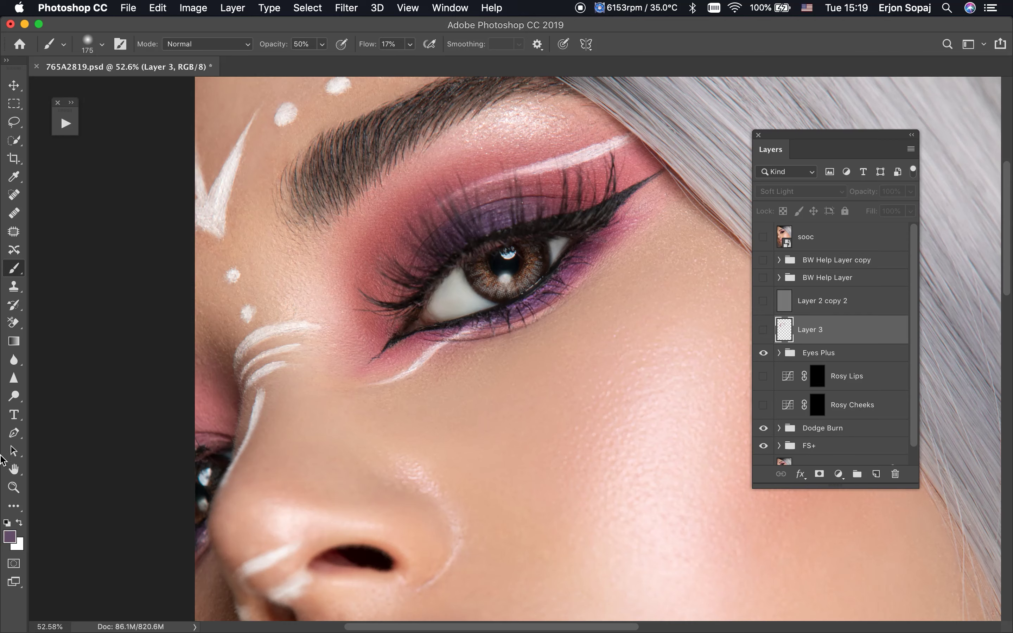
pyautogui.click(10, 536)
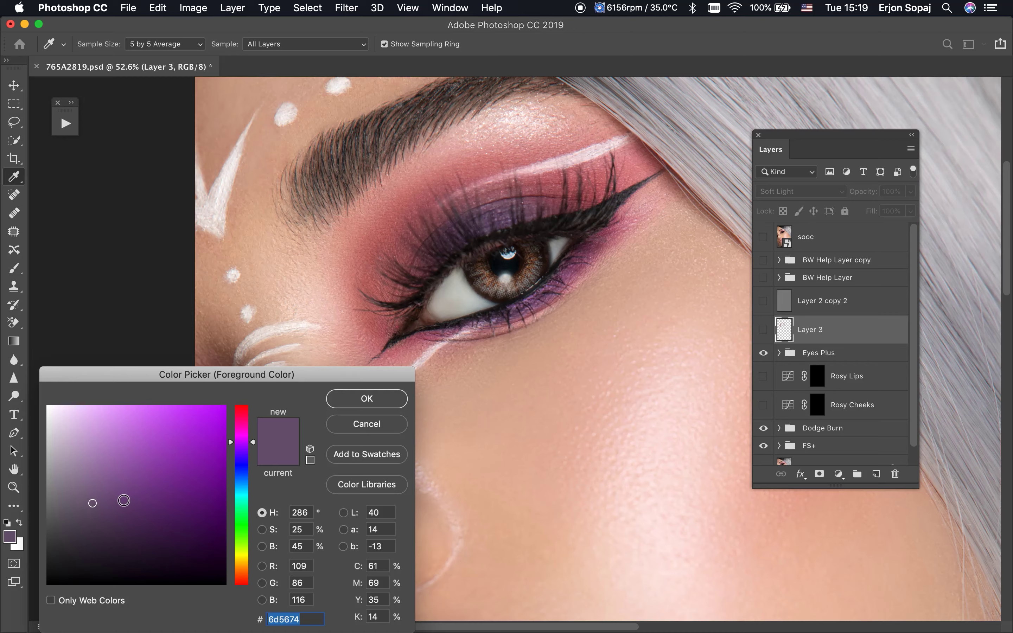
pyautogui.click(123, 500)
pyautogui.press('Return')
pyautogui.click(764, 330)
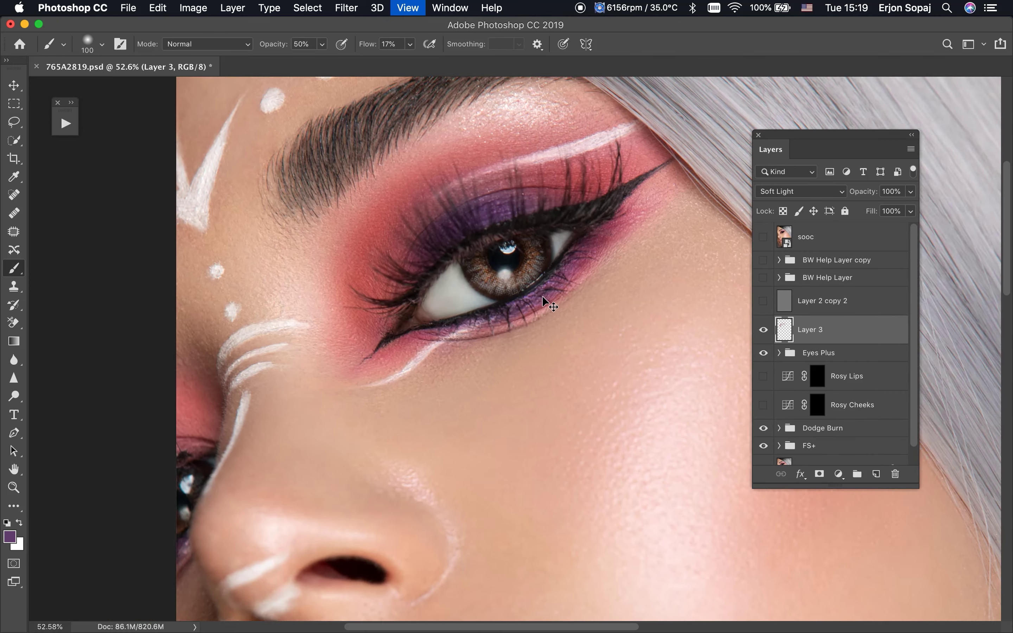
# Zoom in and paint the darker purple over both lids with a size 90–100 brush.
pyautogui.press('super+plus')
pyautogui.press('[')
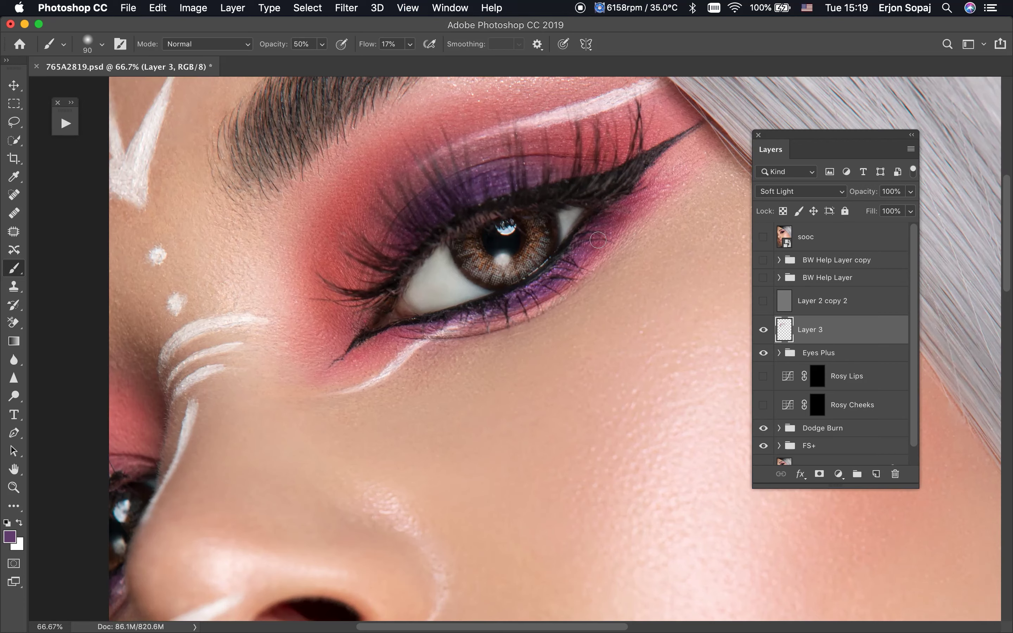
pyautogui.press(']')
pyautogui.press('[')
pyautogui.press('[')
pyautogui.press(']')
pyautogui.press(']')
pyautogui.press(']')
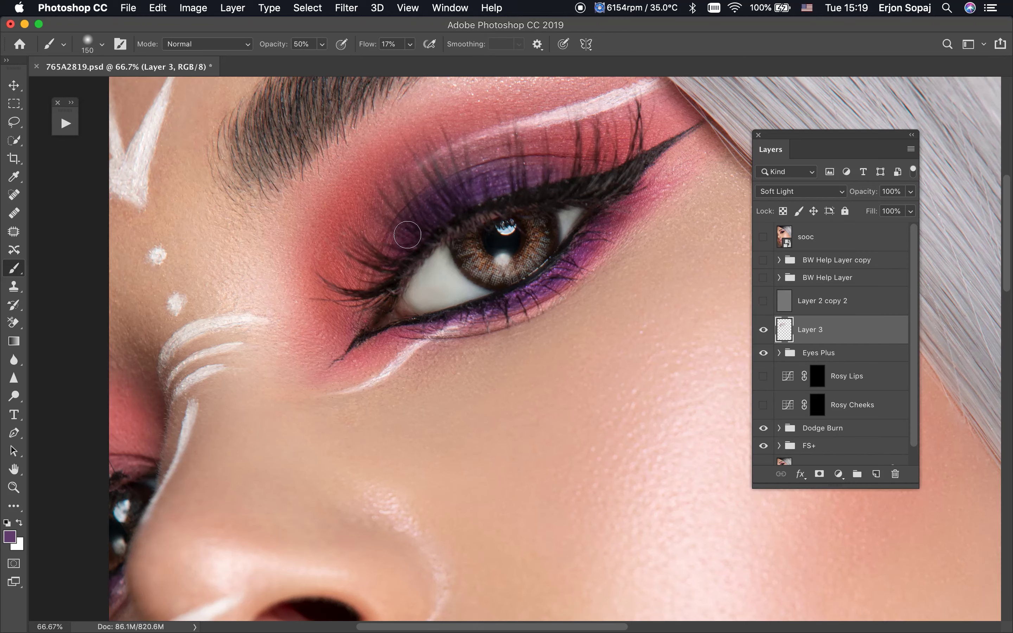
# Fit the portrait, compare Layer 3 off and on, then zoom in on the eye.
pyautogui.press('super+0')
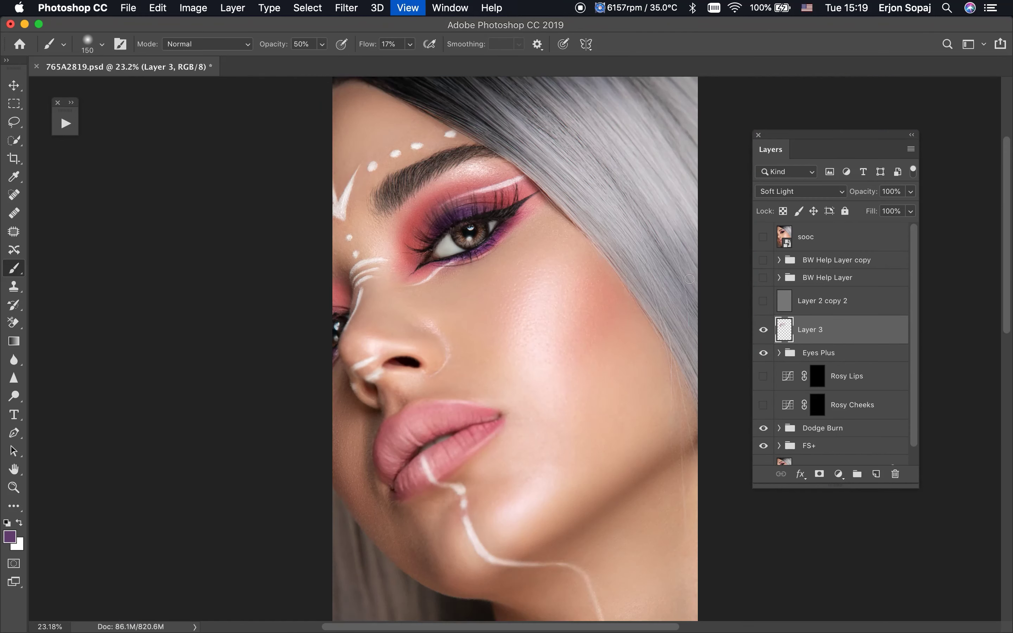
pyautogui.click(763, 330)
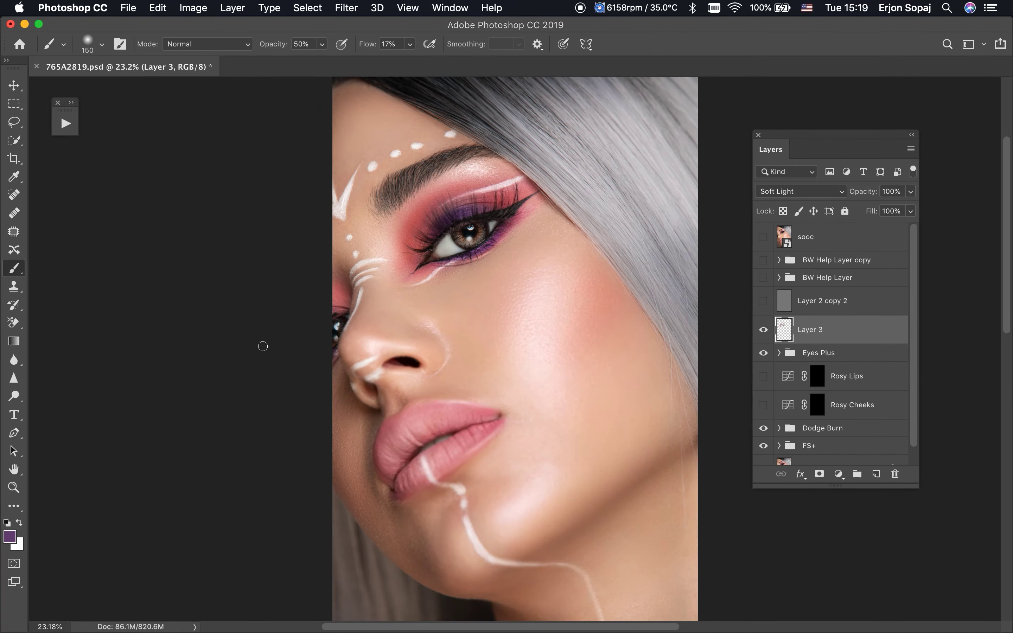
pyautogui.click(764, 330)
pyautogui.press('z')
pyautogui.click(508, 198)
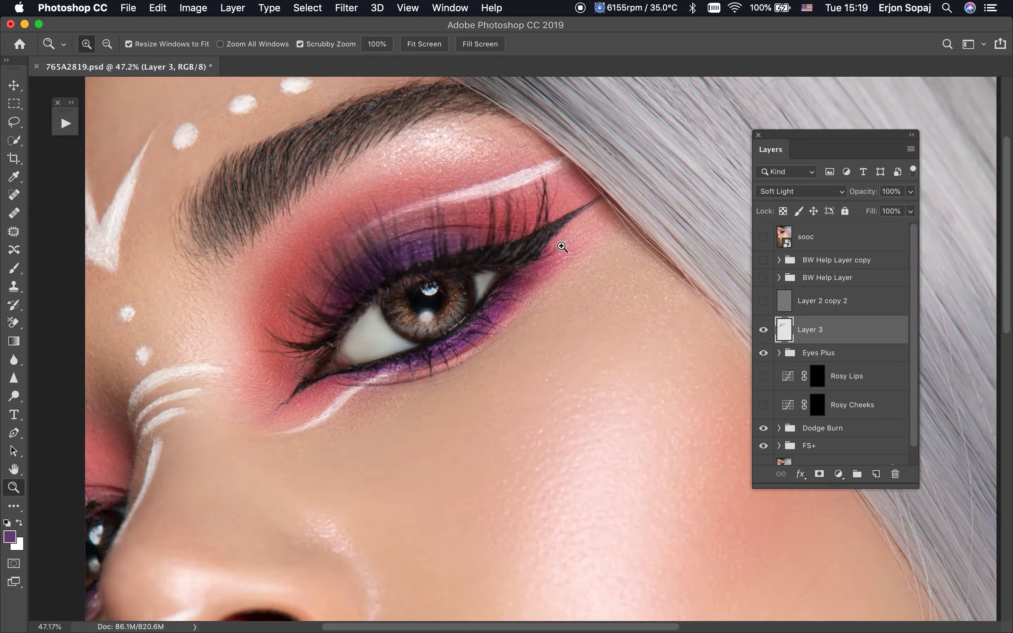
# Switch to the Brush with white foreground and a smaller size for detail near the eye.
pyautogui.press('b')
pyautogui.scroll(2, 498, 228)
pyautogui.scroll(2, 498, 229)
pyautogui.press('x')
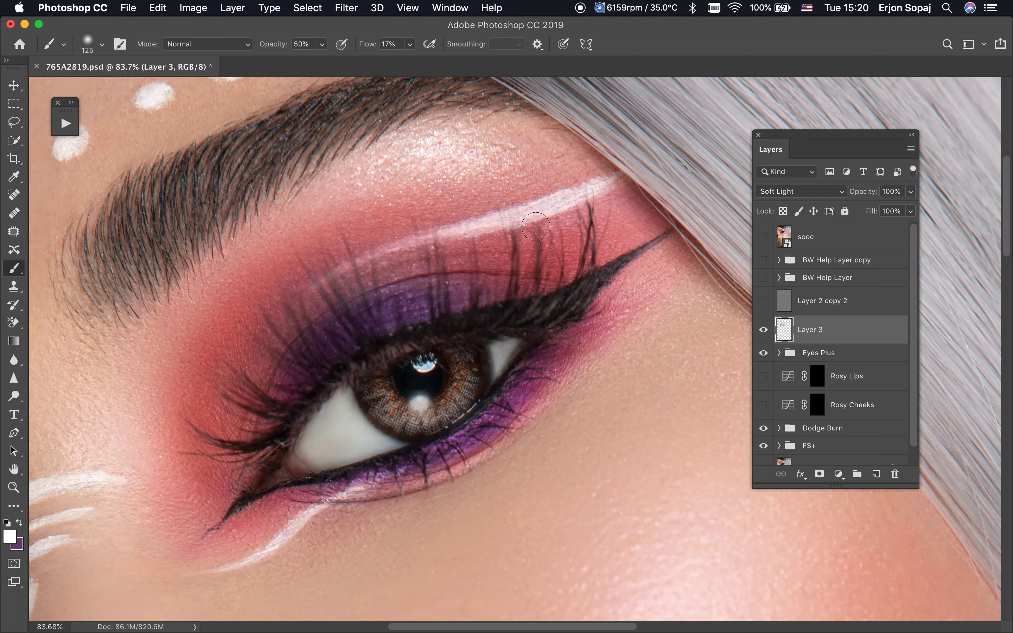
pyautogui.press('[')
pyautogui.press('[')
pyautogui.press('[')
pyautogui.press('[')
pyautogui.scroll(-5, 376, 440)
pyautogui.hscroll(-4, 376, 439)
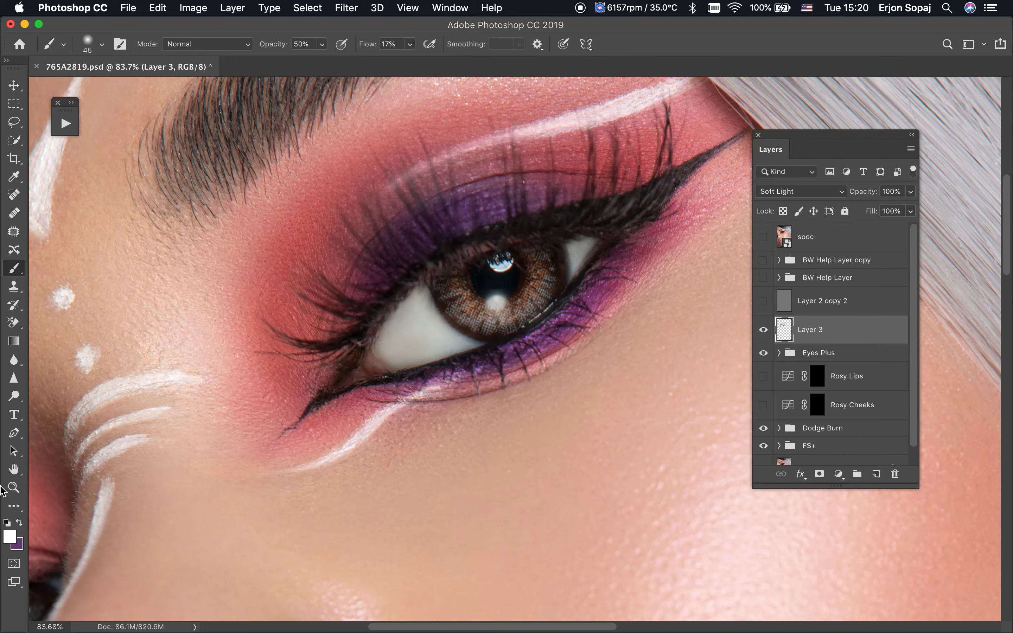
# Set the foreground to near-black 0a0908 sampled from the lashes and zoom onto the lash line.
pyautogui.click(10, 536)
pyautogui.click(357, 335)
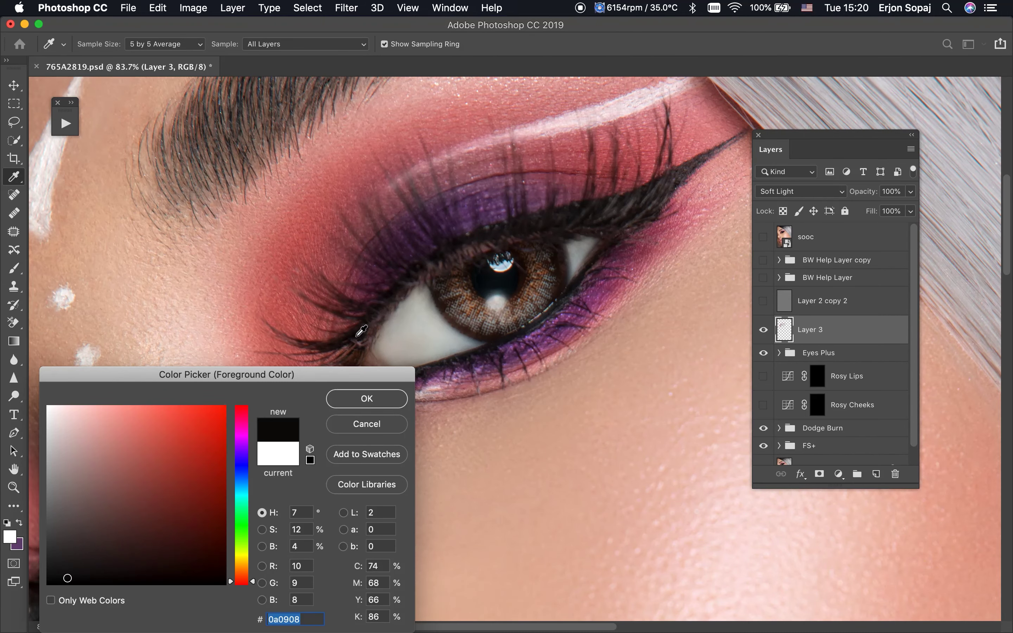
pyautogui.click(367, 398)
pyautogui.moveTo(403, 324); pyautogui.dragTo(422, 325)
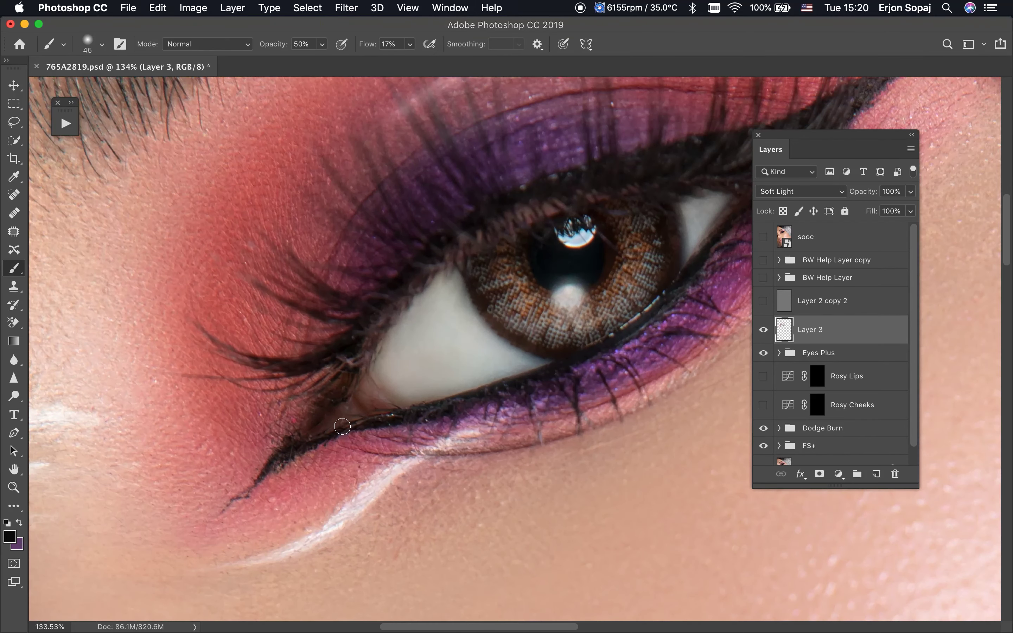
pyautogui.scroll(-2, 503, 314)
pyautogui.scroll(1, 560, 310)
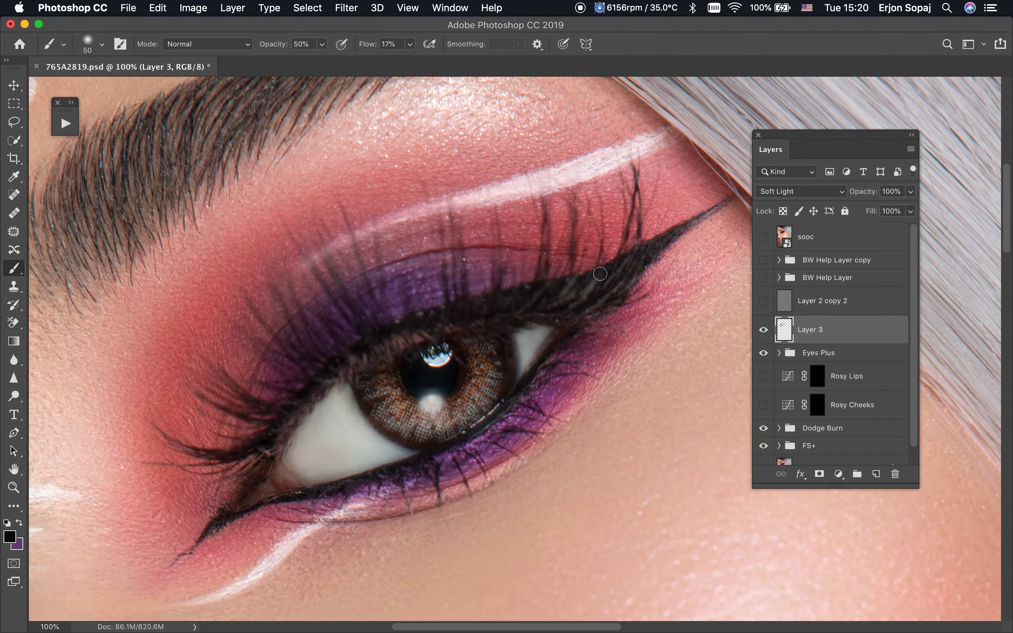
# Deepen the upper lash line and winged liner, resizing the brush and ending at size 70.
pyautogui.press(']')
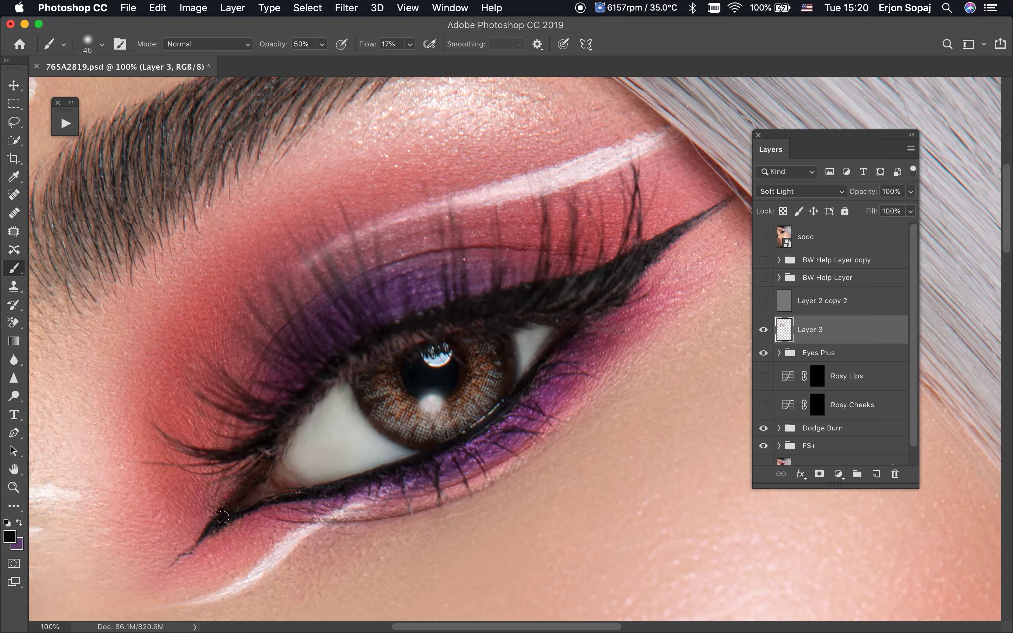
pyautogui.press('[')
pyautogui.press(']')
pyautogui.press(']')
pyautogui.press(']')
pyautogui.press(']')
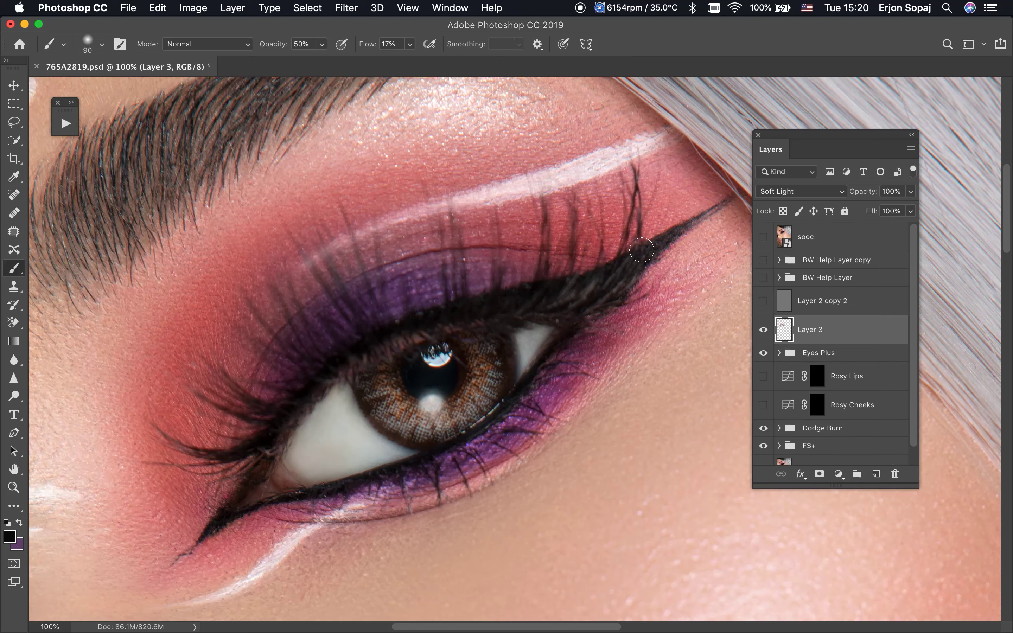
pyautogui.press('[')
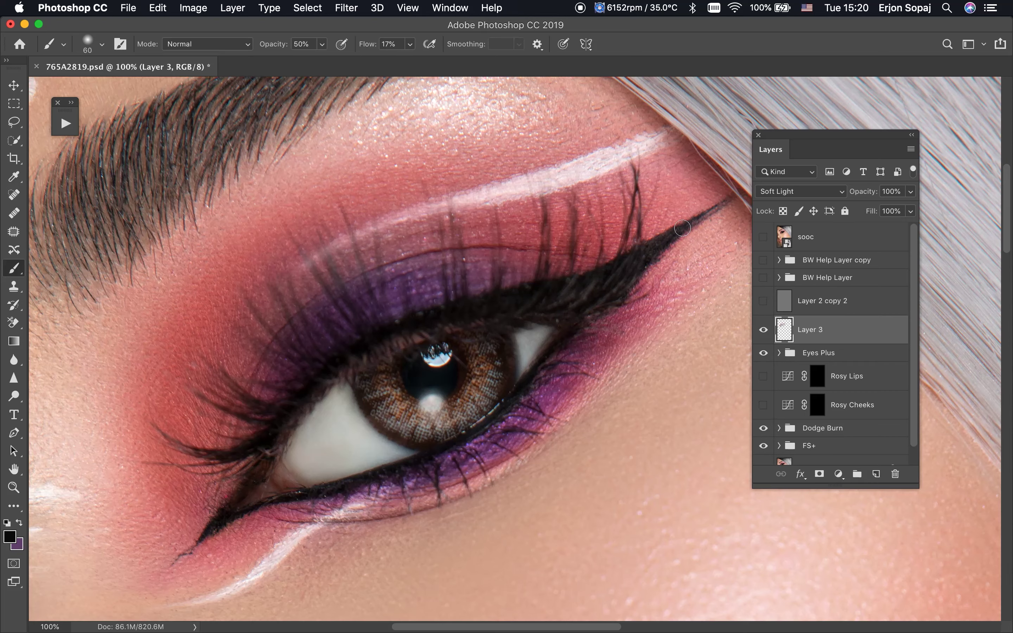
pyautogui.press(']')
pyautogui.press(']')
pyautogui.press(']')
# Fit the portrait, compare the lash work with Layer 3 toggled, and zoom to the cheek.
pyautogui.hotkey('ctrl', '0')
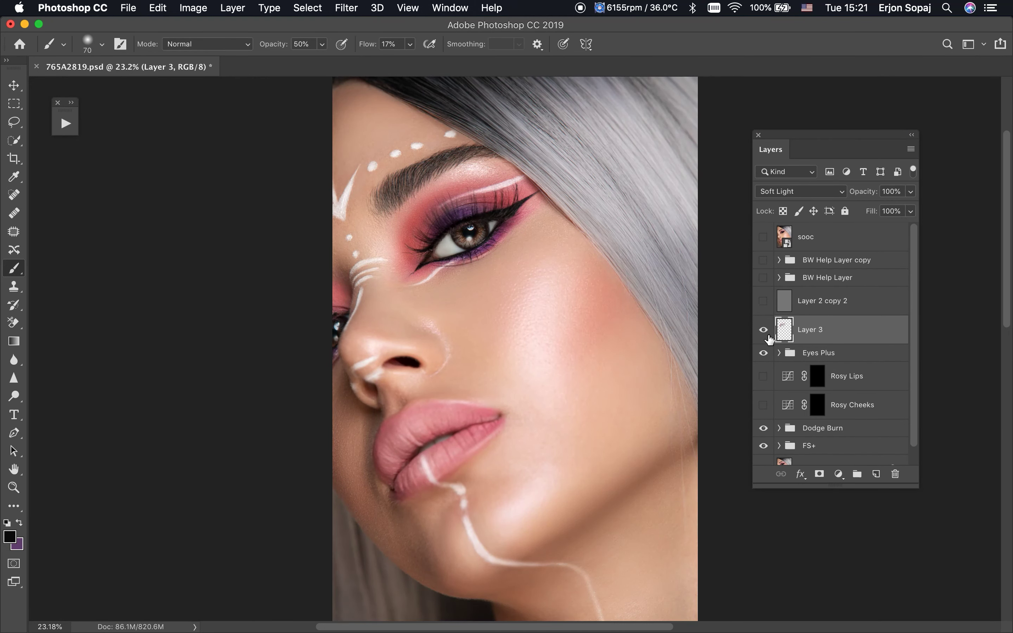
pyautogui.click(763, 330)
pyautogui.moveTo(430, 289); pyautogui.dragTo(501, 326)
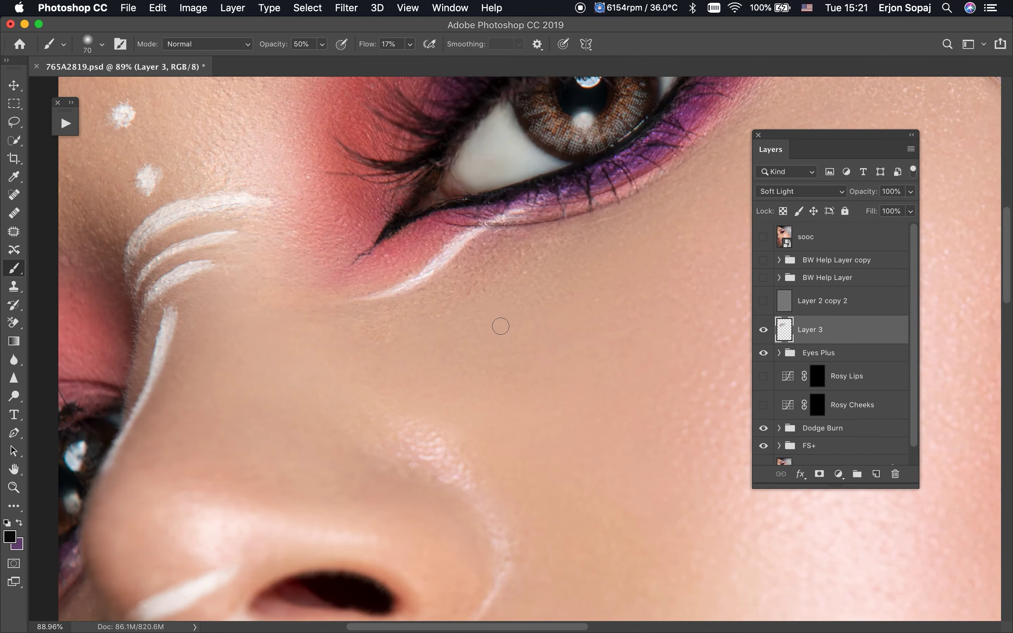
pyautogui.press('u')
# Sample light skin pink below the eye as a size-45 brush colour, then recheck Layer 3.
pyautogui.press('i')
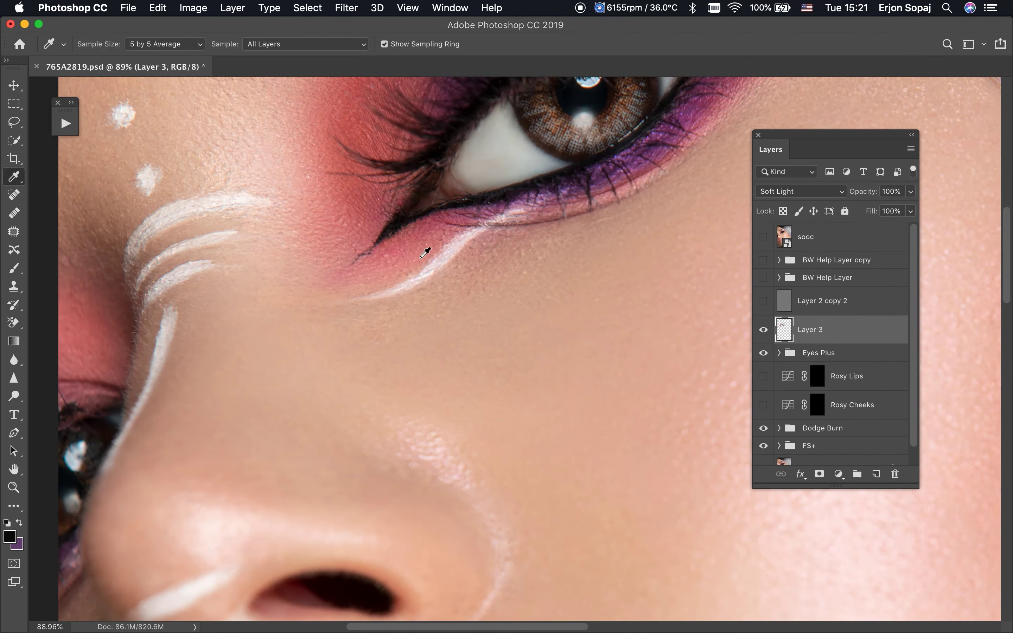
pyautogui.click(436, 267)
pyautogui.press('b')
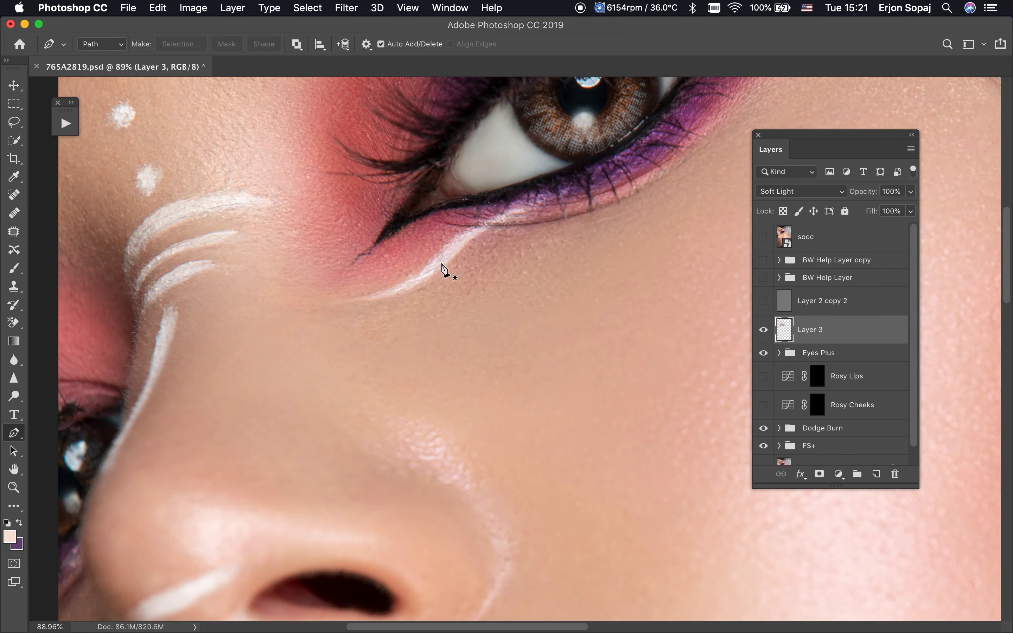
pyautogui.moveTo(455, 254); pyautogui.dragTo(453, 250)
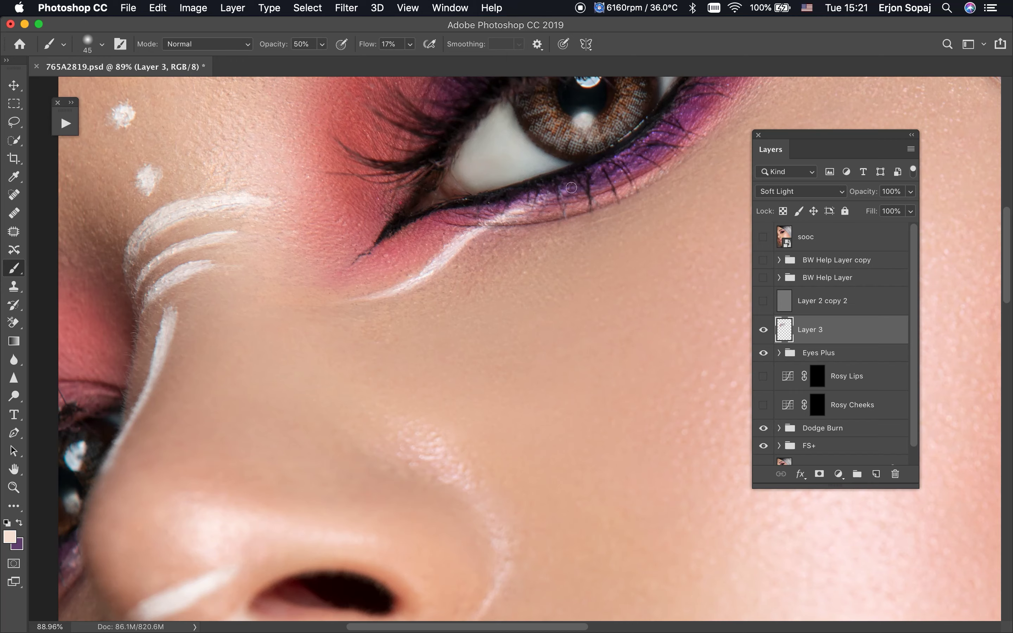
pyautogui.scroll(10, 741, 368)
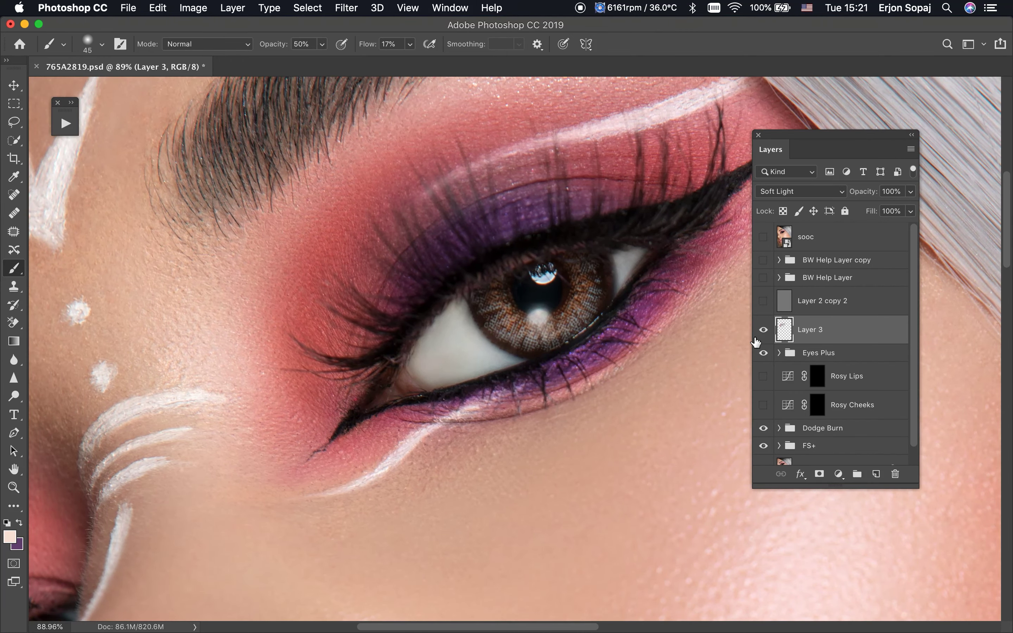
pyautogui.click(763, 329)
pyautogui.click(763, 329)
pyautogui.click(763, 330)
pyautogui.moveTo(568, 281); pyautogui.dragTo(575, 329)
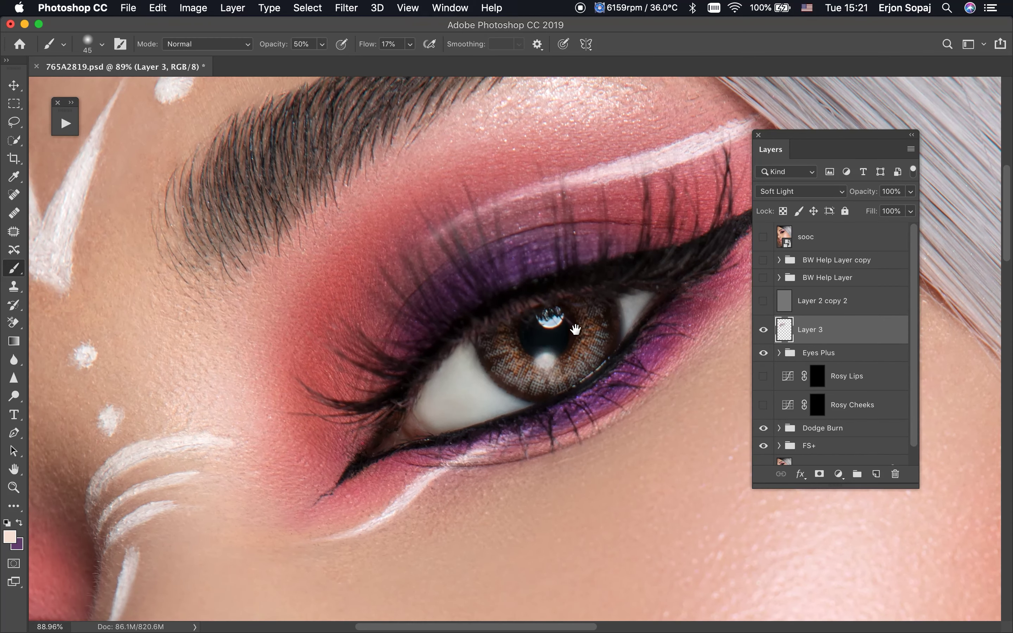
# Sample pink from the eyeshadow and widen the brush to size 200.
pyautogui.press('i')
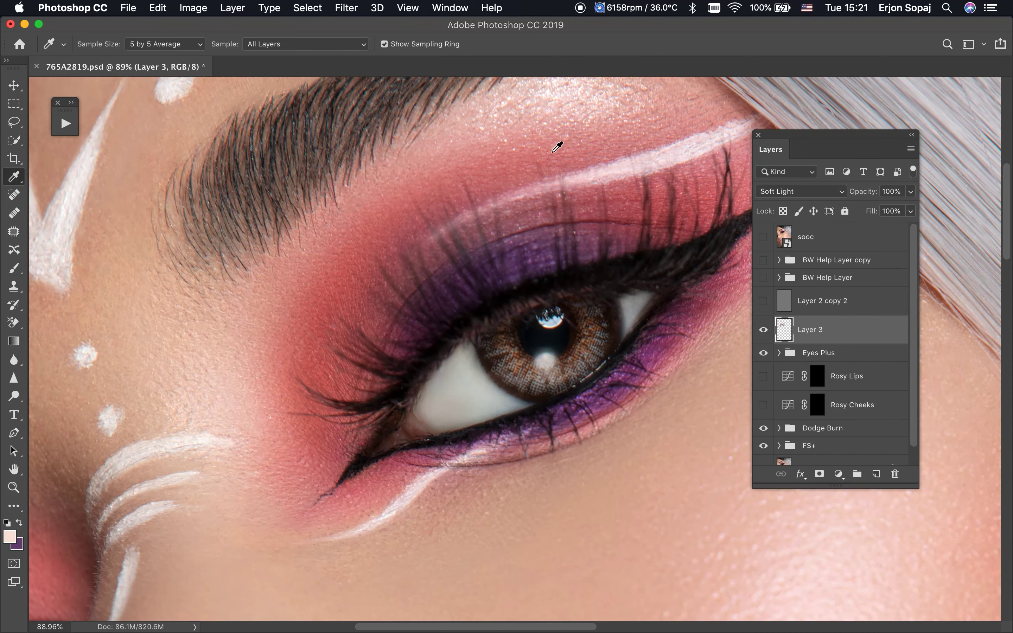
pyautogui.click(488, 163)
pyautogui.press('b')
pyautogui.moveTo(486, 199); pyautogui.dragTo(494, 237)
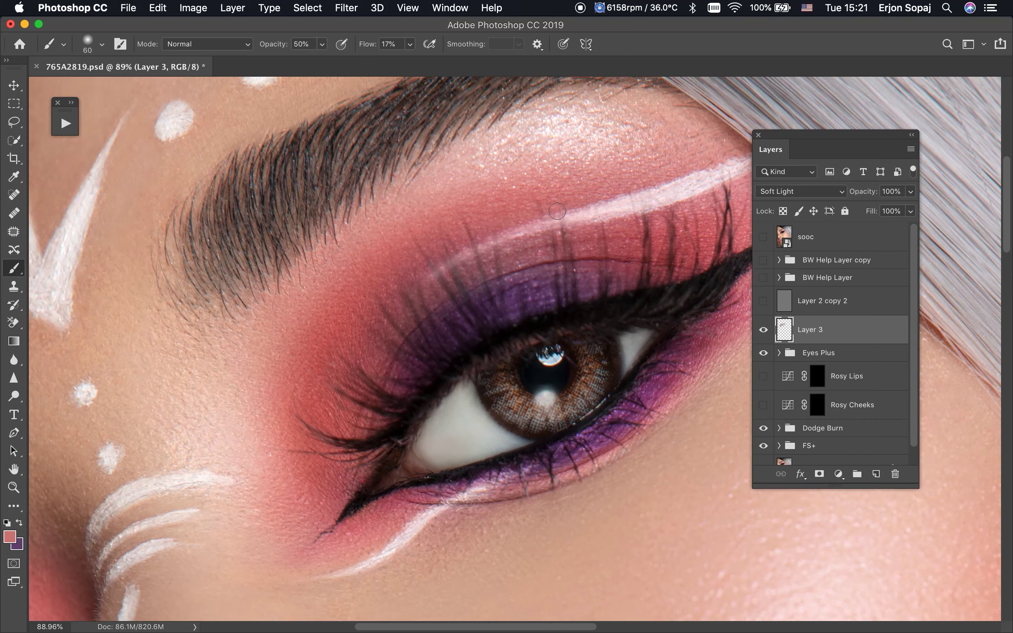
pyautogui.moveTo(601, 172); pyautogui.dragTo(630, 171)
# Sample light pink from the brow bone and brush it between eyeshadow and brow.
pyautogui.press('i')
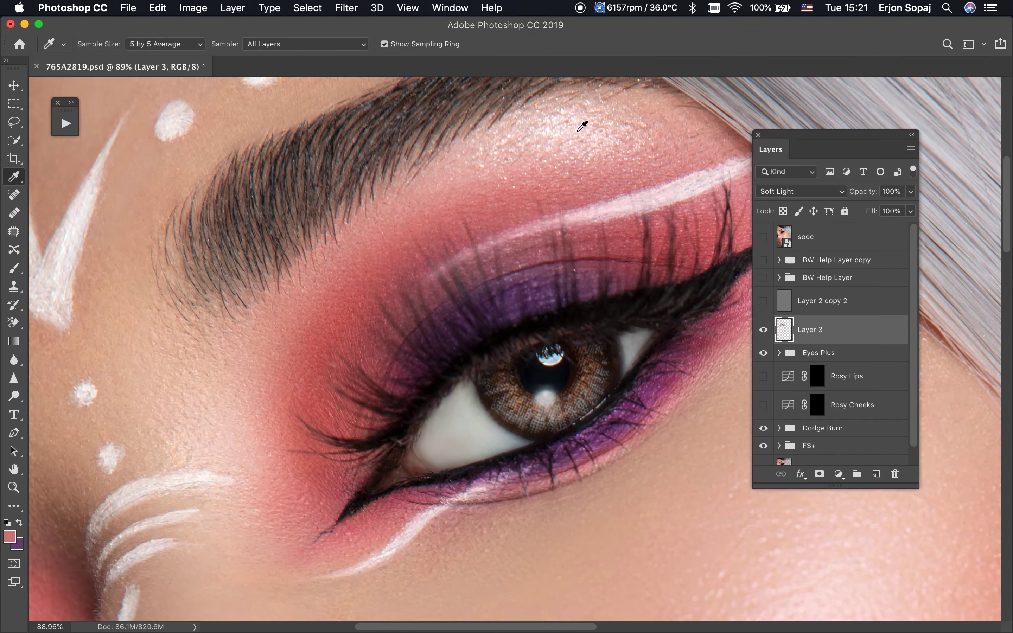
pyautogui.click(578, 130)
pyautogui.press('b')
pyautogui.moveTo(574, 138)
pyautogui.mouseDown()
pyautogui.moveTo(577, 158)
pyautogui.moveTo(533, 149)
pyautogui.moveTo(639, 149)
pyautogui.moveTo(572, 140)
pyautogui.moveTo(674, 157)
pyautogui.moveTo(536, 151)
pyautogui.moveTo(402, 219)
pyautogui.moveTo(565, 169)
pyautogui.moveTo(511, 186)
pyautogui.mouseUp()
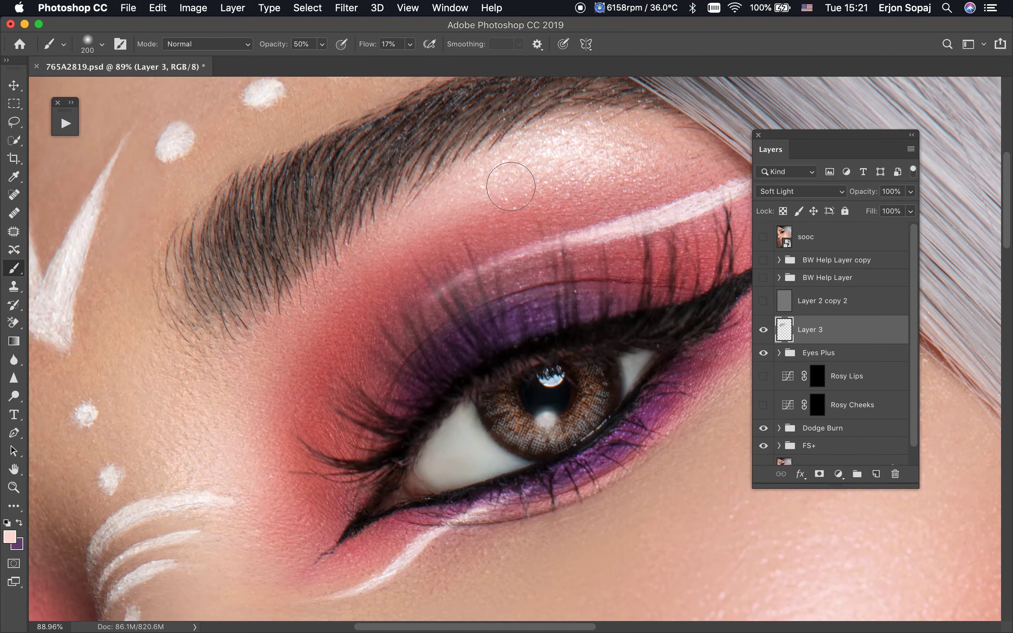
pyautogui.moveTo(577, 170); pyautogui.dragTo(517, 220)
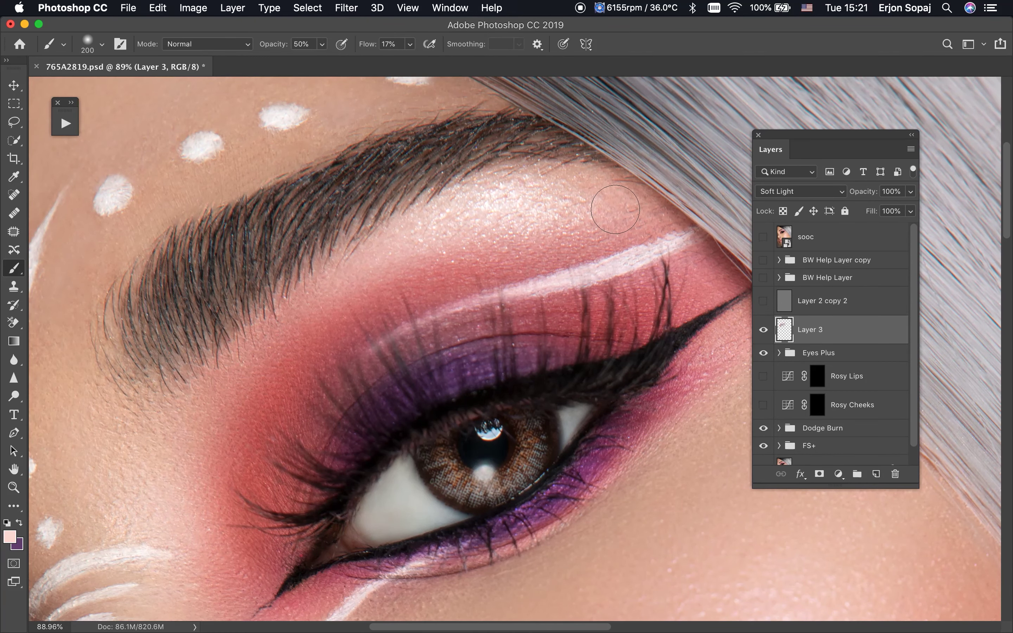
# Fit the portrait and toggle Layer 3 repeatedly to compare with and without the tint.
pyautogui.click(763, 331)
pyautogui.click(763, 331)
pyautogui.press('super+0')
pyautogui.click(763, 330)
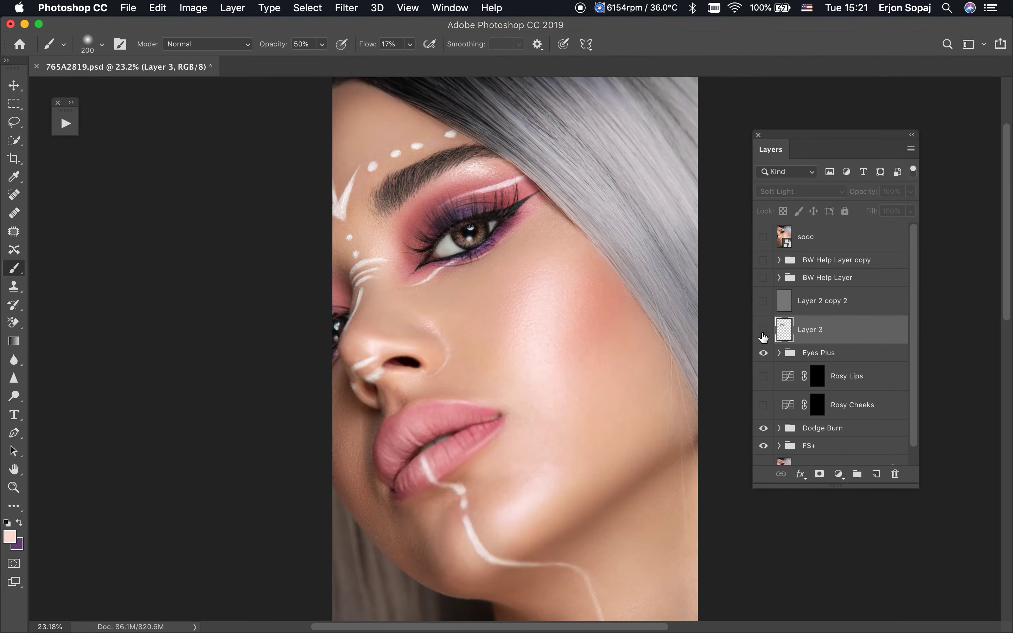
pyautogui.click(763, 331)
pyautogui.click(763, 331)
pyautogui.click(763, 333)
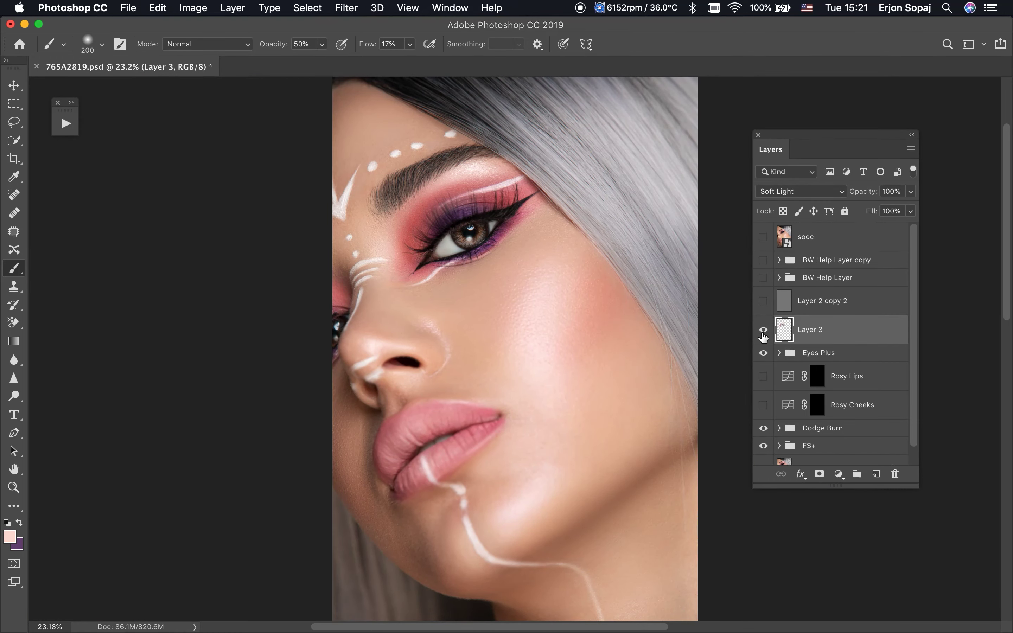
pyautogui.click(763, 335)
# Make the Rosy Lips adjustment visible and zoom in on the lips.
pyautogui.click(817, 382)
pyautogui.click(764, 379)
pyautogui.press('z')
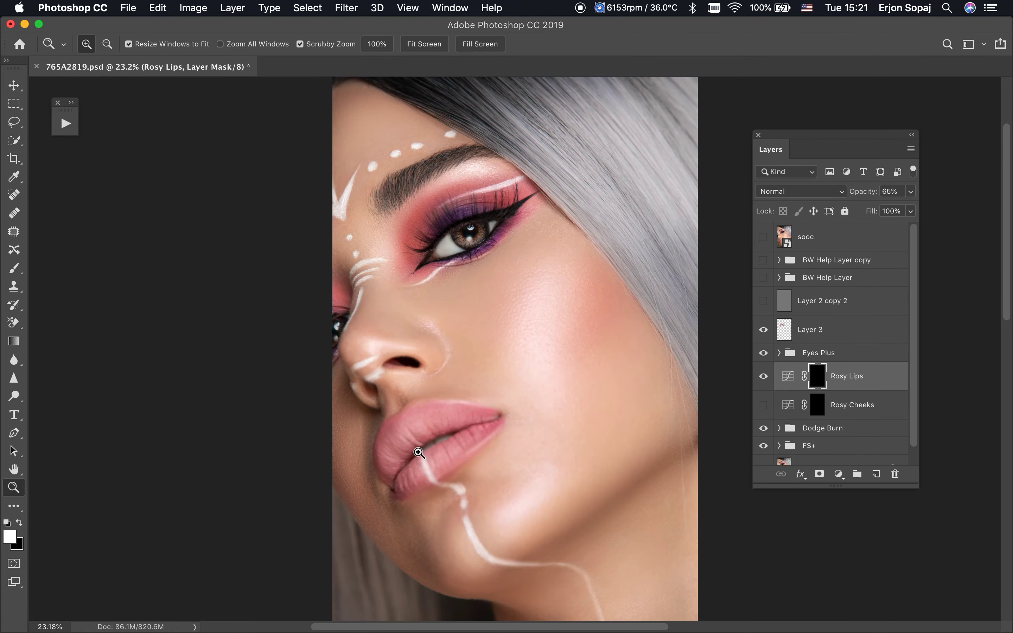
pyautogui.moveTo(418, 464)
pyautogui.mouseDown()
pyautogui.moveTo(477, 477)
pyautogui.moveTo(523, 453)
pyautogui.mouseUp()
pyautogui.keyDown('alt'); pyautogui.click(524, 453); pyautogui.keyUp('alt')
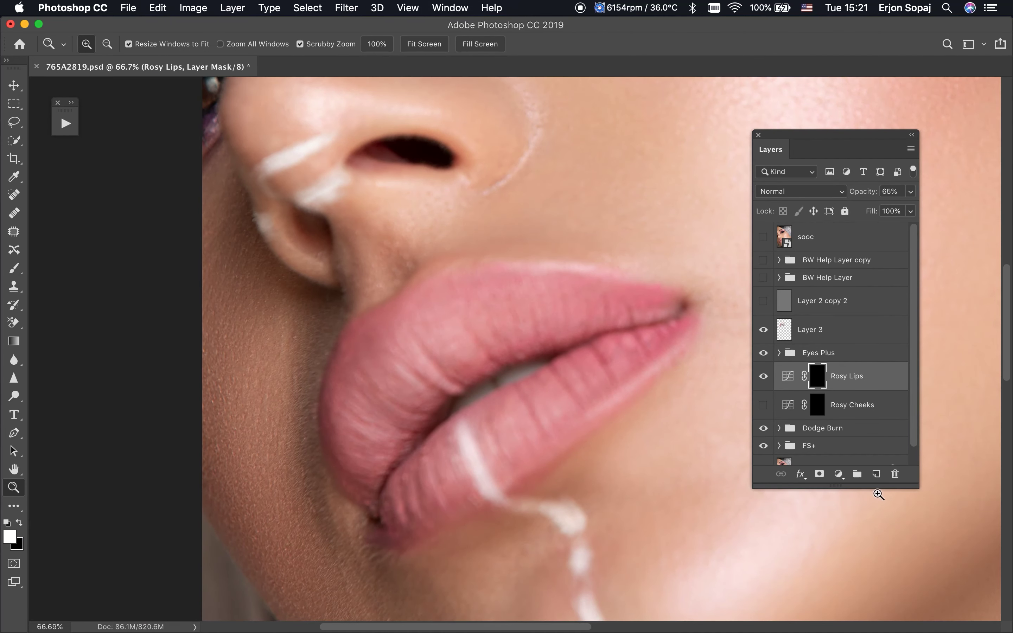
# Add Layer 5 in Multiply and Layer 4 in Screen, then sample a darker lip pink.
pyautogui.click(875, 473)
pyautogui.click(801, 194)
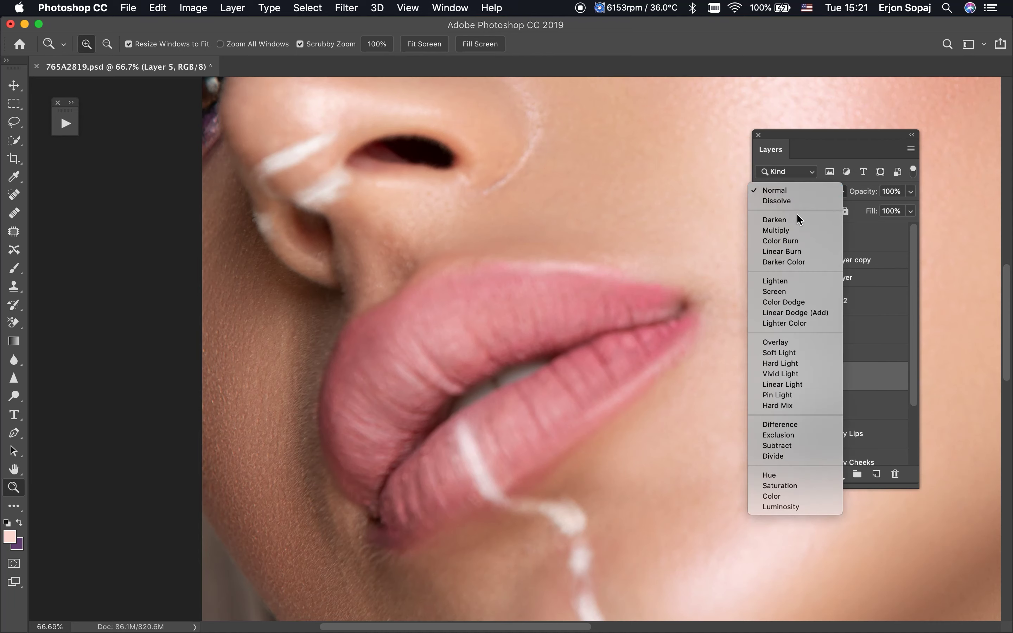
pyautogui.click(795, 231)
pyautogui.click(830, 406)
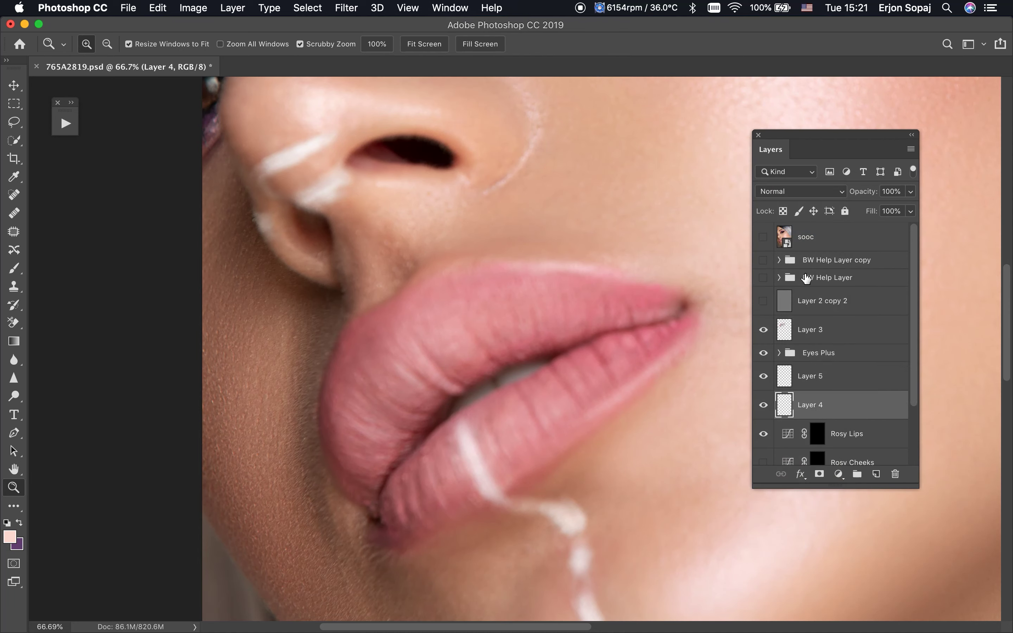
pyautogui.click(806, 194)
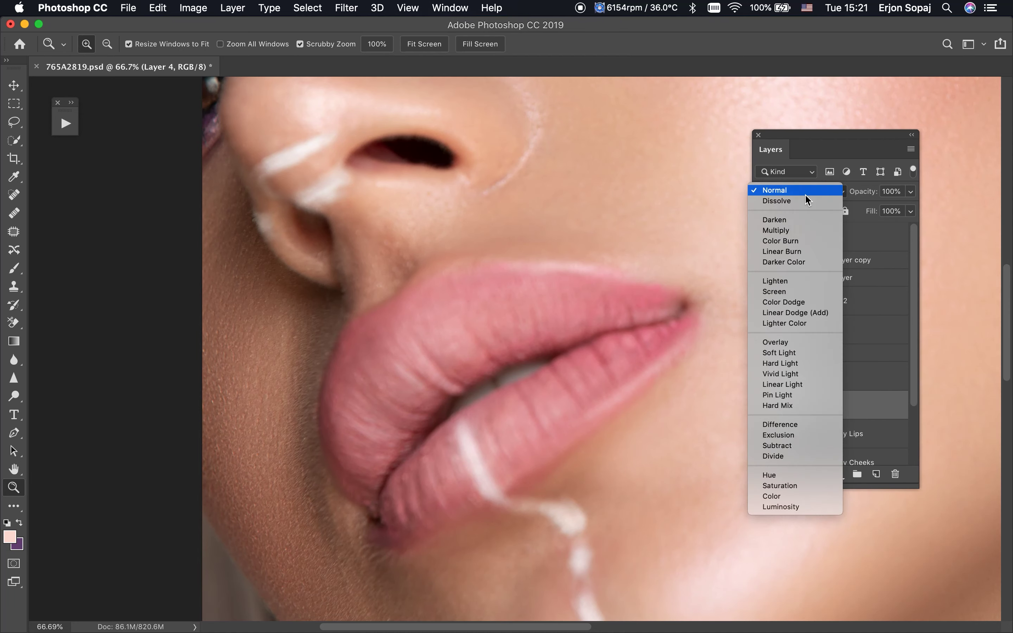
pyautogui.click(798, 292)
pyautogui.press('i')
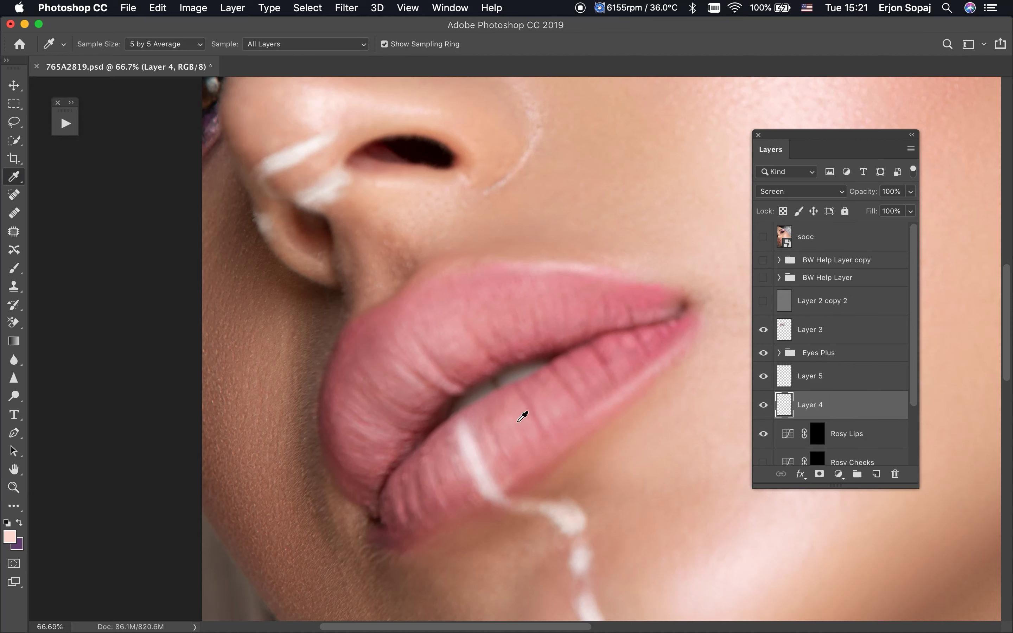
pyautogui.click(509, 427)
# Hide the Dodge Burn group and return to the regular Brush tool.
pyautogui.press('b')
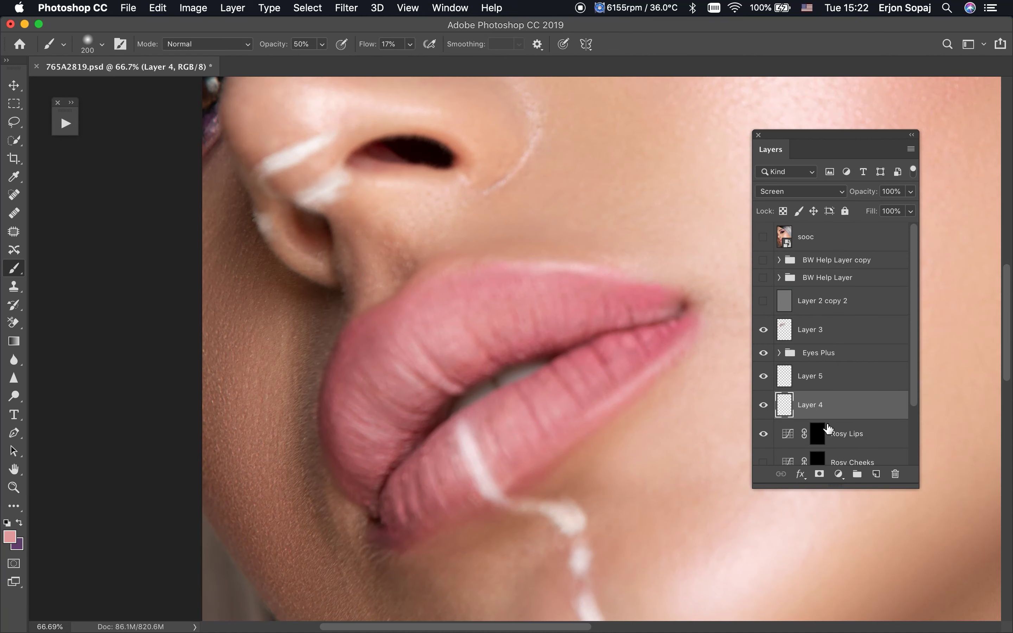
pyautogui.scroll(-3, 827, 429)
pyautogui.click(763, 411)
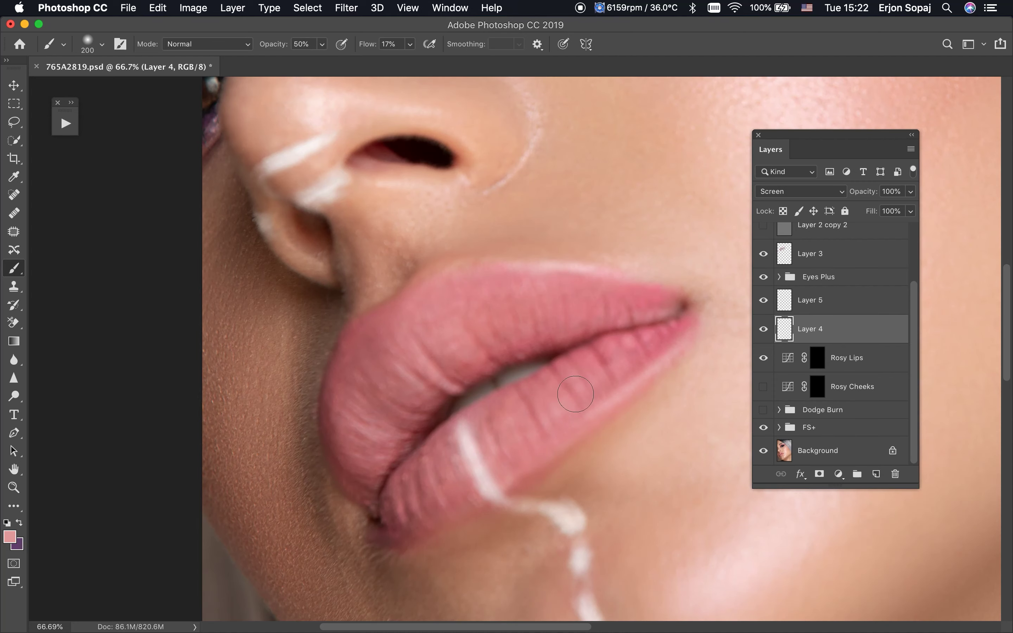
pyautogui.hotkey('shift', 'b')
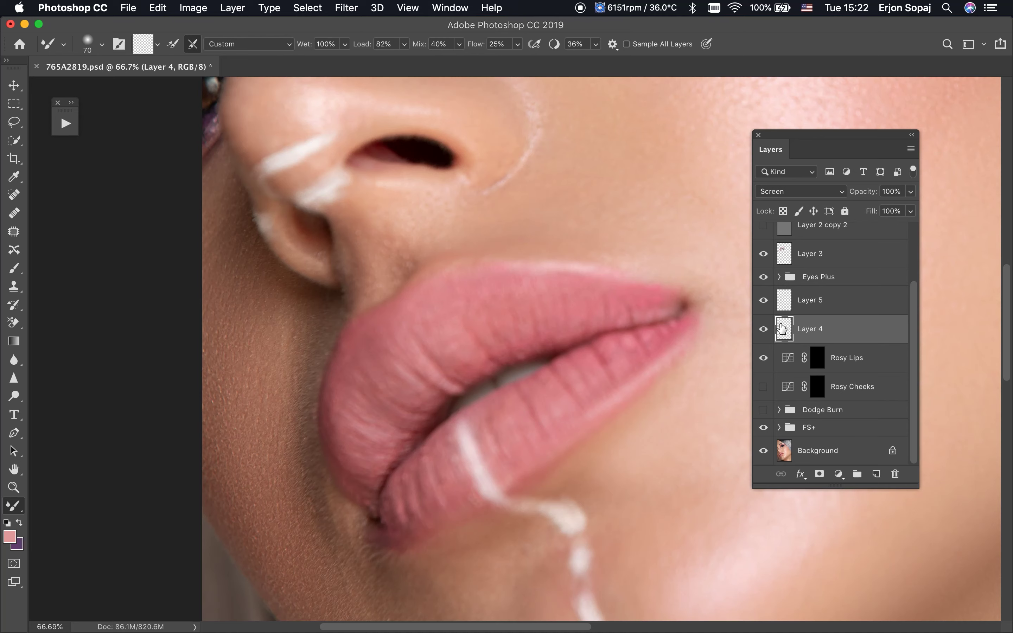
pyautogui.press('b')
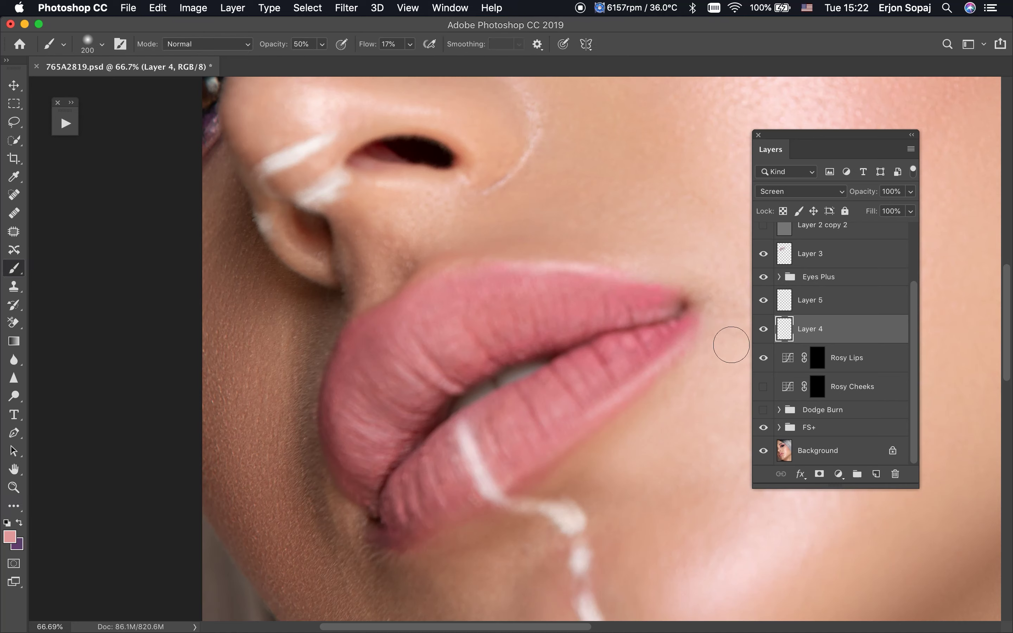
# Size the brush to the lips and paint faint highlights across them on Layer 4.
pyautogui.press('[')
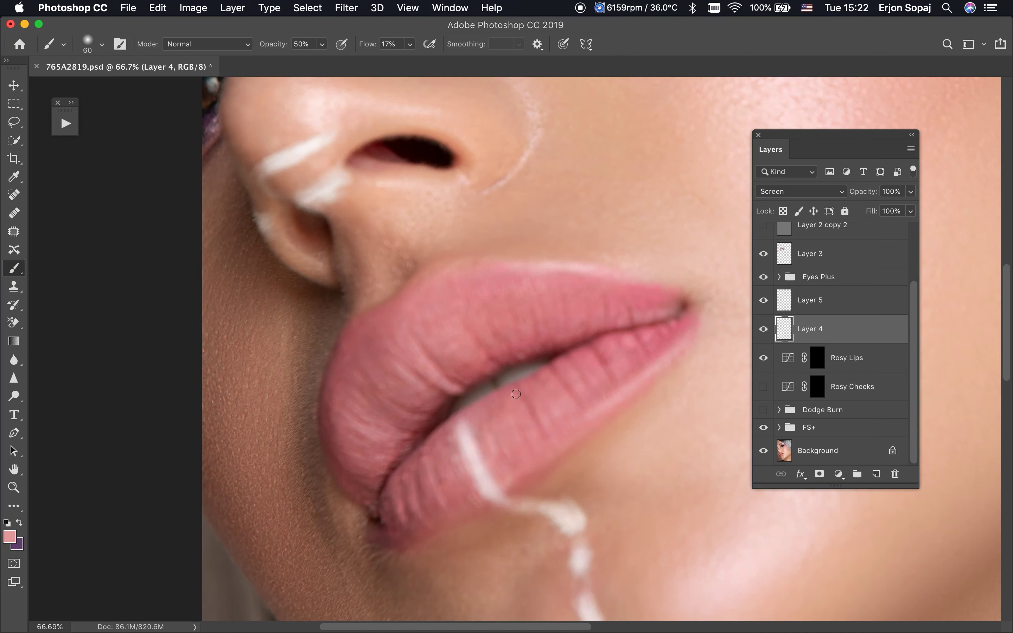
pyautogui.press('[')
pyautogui.press('[')
pyautogui.press(']')
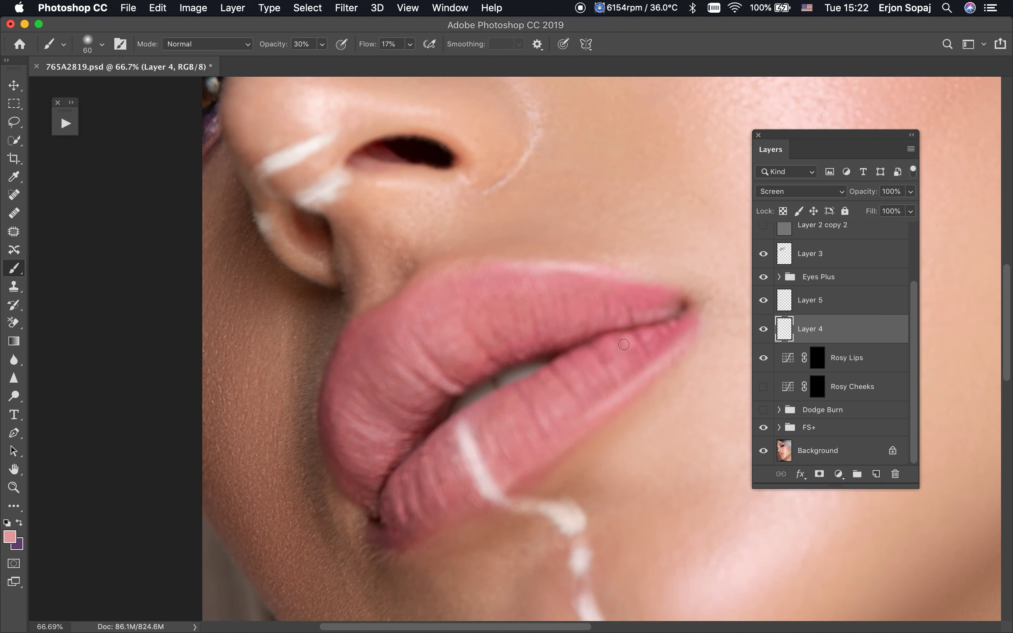
pyautogui.press(']')
pyautogui.press(']')
pyautogui.press(']')
pyautogui.press(']')
pyautogui.press('[')
pyautogui.press(']')
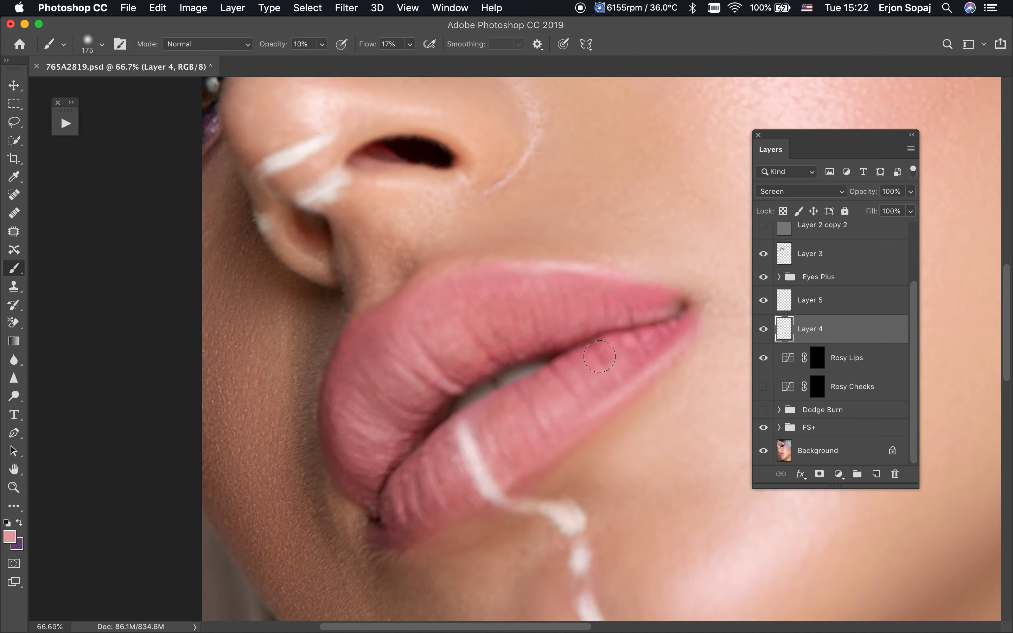
pyautogui.moveTo(598, 357)
pyautogui.mouseDown()
pyautogui.moveTo(451, 466)
pyautogui.moveTo(390, 462)
pyautogui.mouseUp()
pyautogui.press('[')
pyautogui.moveTo(385, 343); pyautogui.dragTo(449, 446)
pyautogui.press(']')
# On Multiply Layer 5, sample a darker lip pink and paint shading along the lips.
pyautogui.click(764, 329)
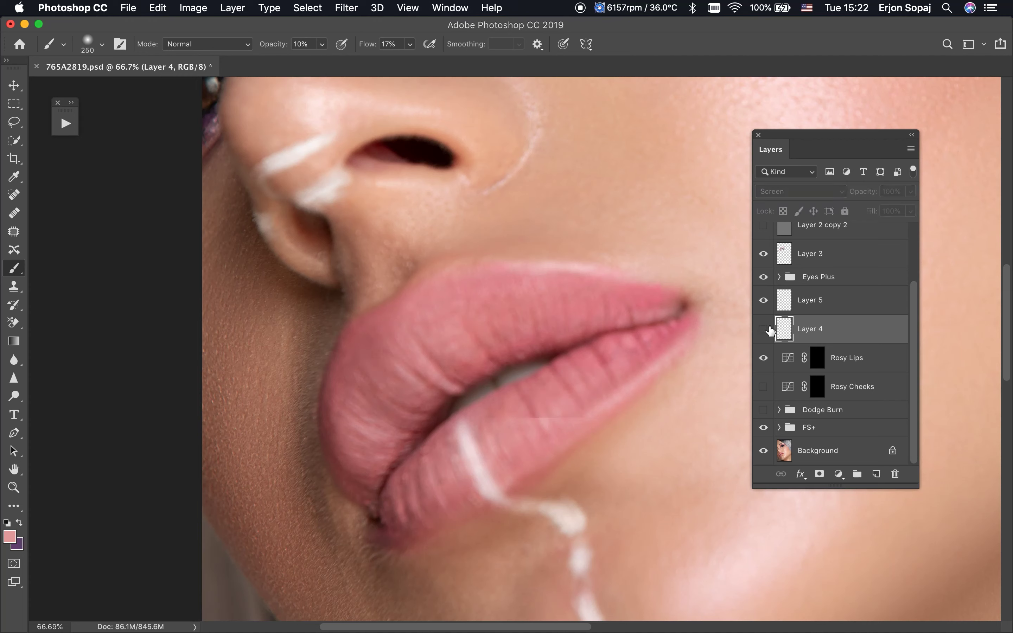
pyautogui.click(796, 312)
pyautogui.press('[')
pyautogui.press('[')
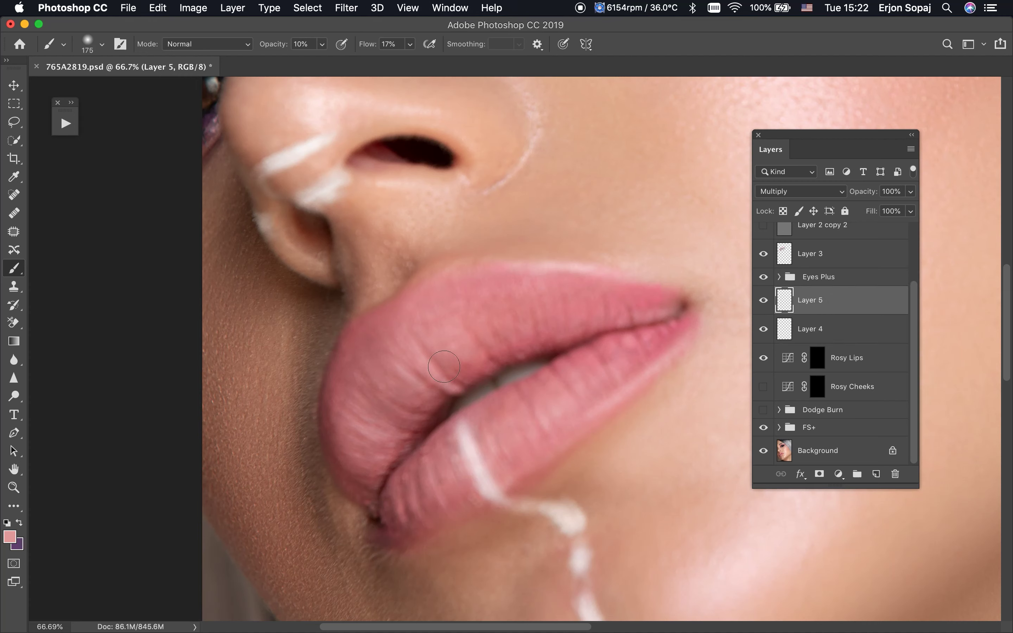
pyautogui.moveTo(449, 375); pyautogui.dragTo(423, 406)
pyautogui.keyDown('alt'); pyautogui.click(462, 361); pyautogui.keyUp('alt')
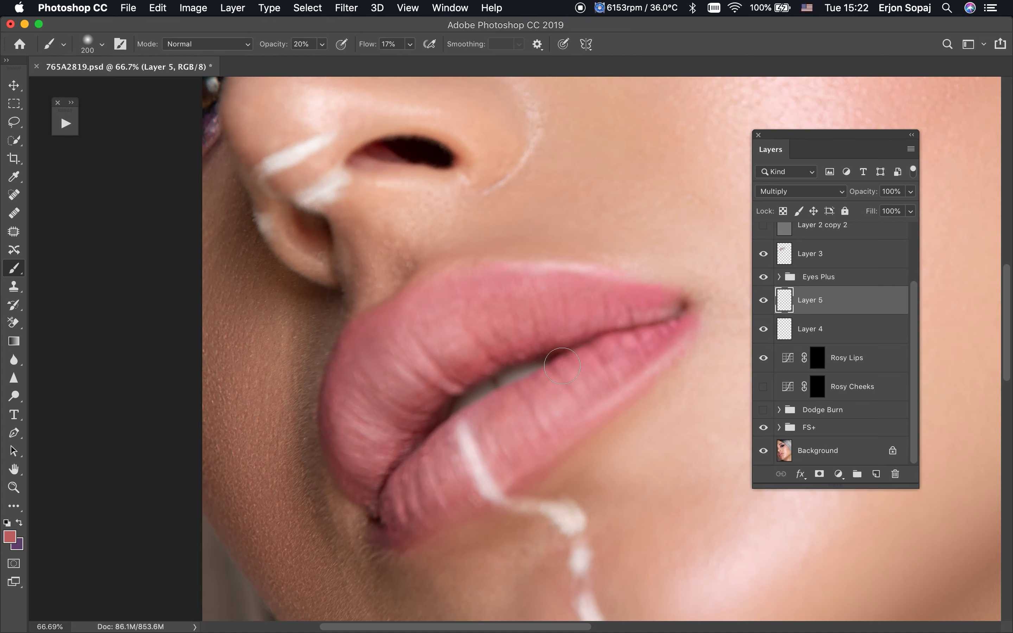
pyautogui.moveTo(529, 379); pyautogui.dragTo(673, 327)
# Add more lower-lip shading, then select Screen Layer 4 and resize the brush.
pyautogui.press('[')
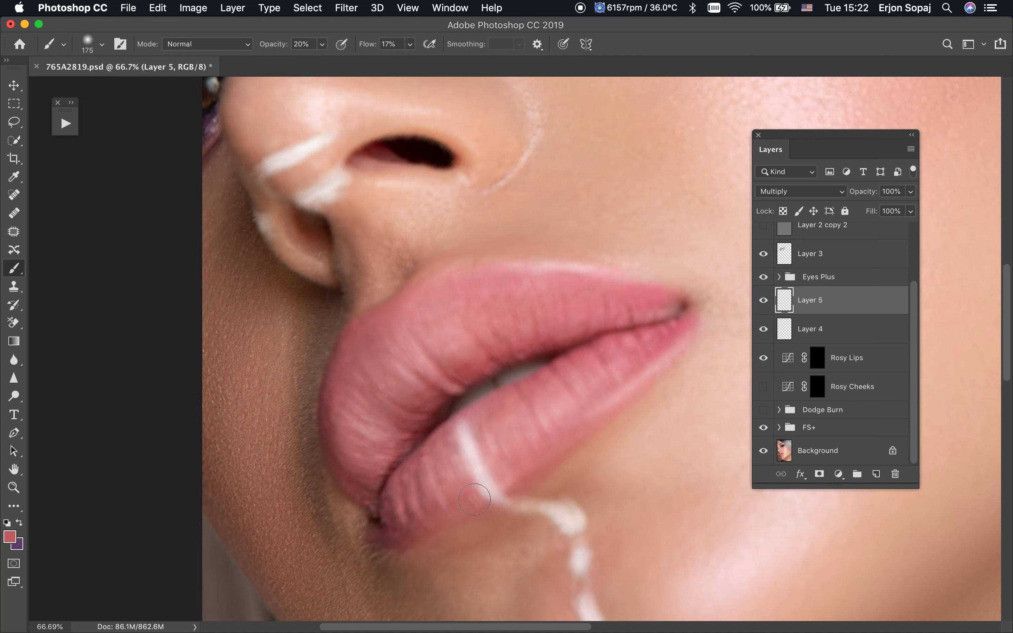
pyautogui.moveTo(475, 500); pyautogui.dragTo(374, 514)
pyautogui.press(']')
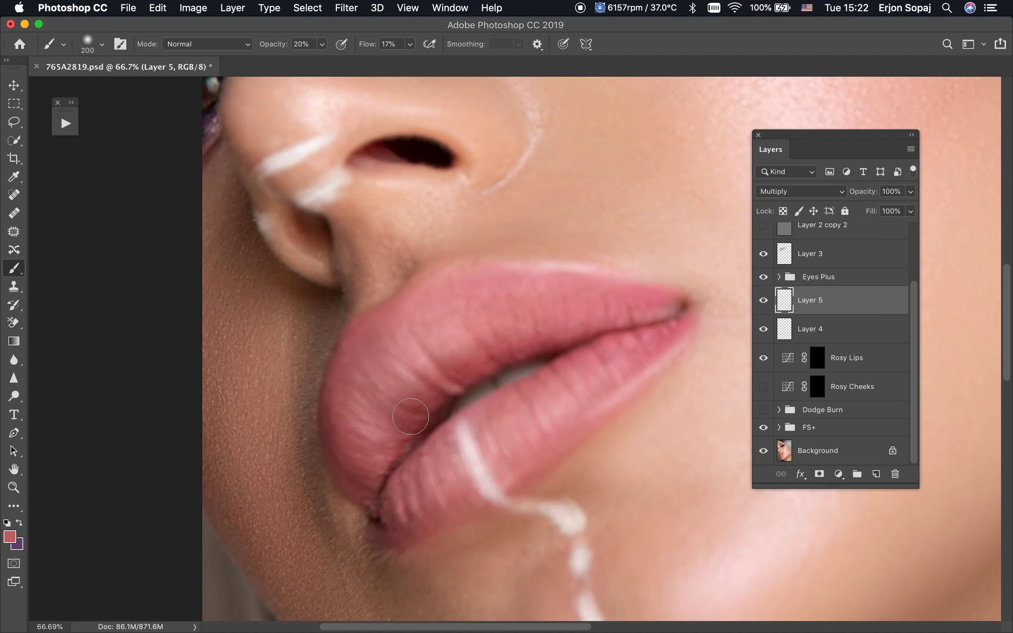
pyautogui.click(825, 331)
pyautogui.press(']')
pyautogui.press(']')
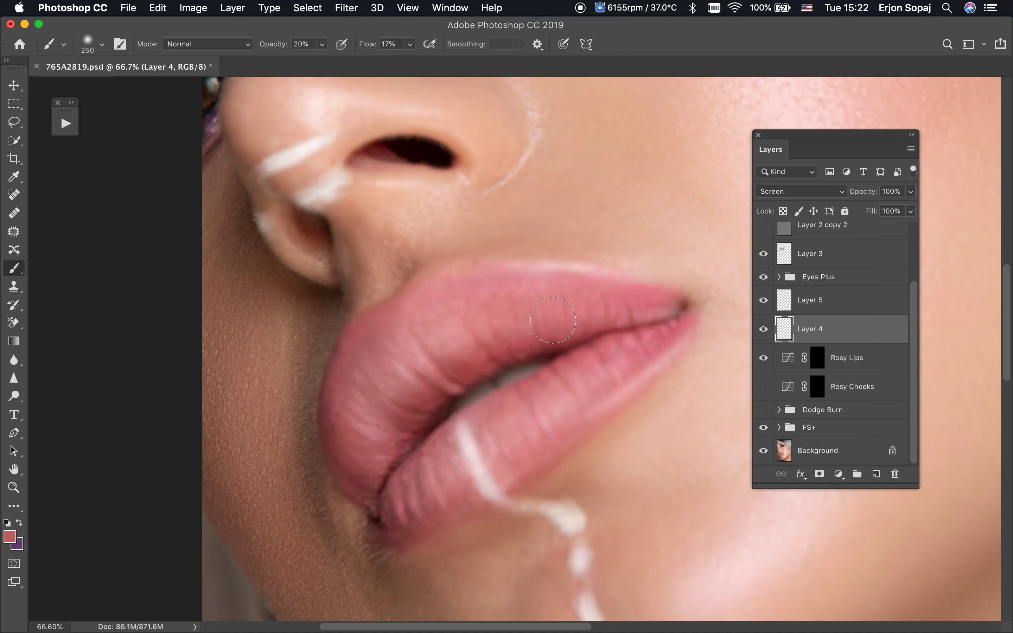
pyautogui.press('[')
# Paint white on the Rosy Lips mask across the upper lip, lower lip and corners.
pyautogui.click(854, 365)
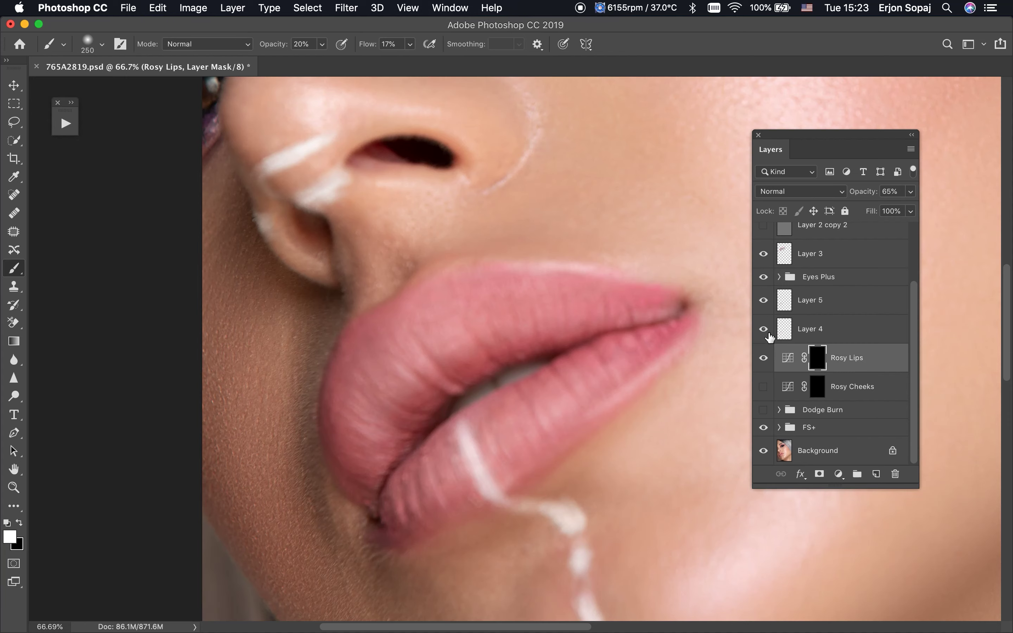
pyautogui.press('5')
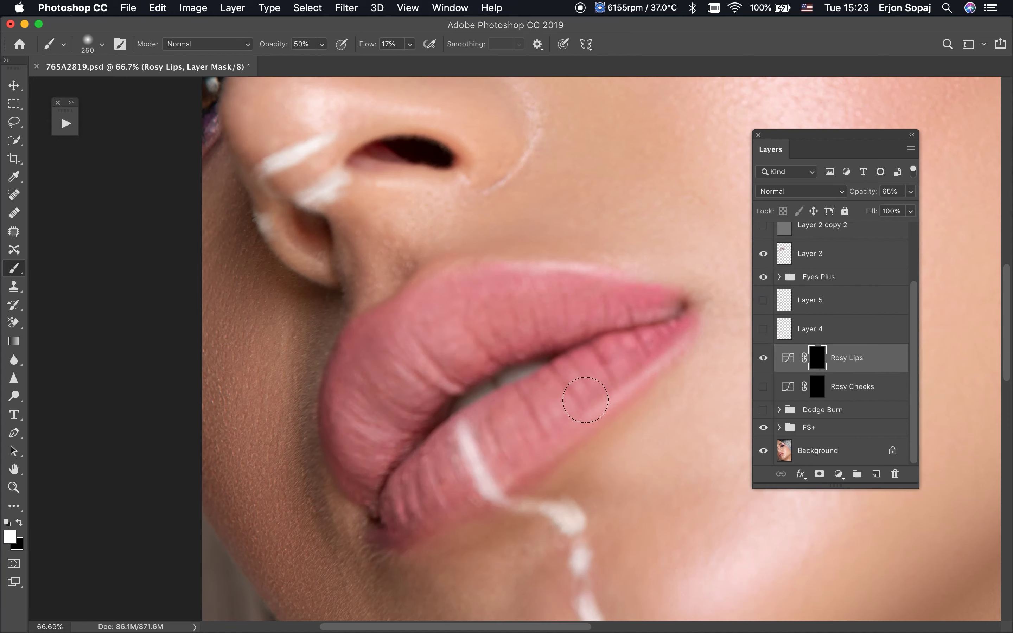
pyautogui.press('[')
pyautogui.press(']')
pyautogui.moveTo(606, 283)
pyautogui.mouseDown()
pyautogui.moveTo(460, 286)
pyautogui.moveTo(437, 357)
pyautogui.moveTo(346, 430)
pyautogui.mouseUp()
pyautogui.moveTo(401, 459)
pyautogui.mouseDown()
pyautogui.moveTo(551, 435)
pyautogui.moveTo(607, 338)
pyautogui.mouseUp()
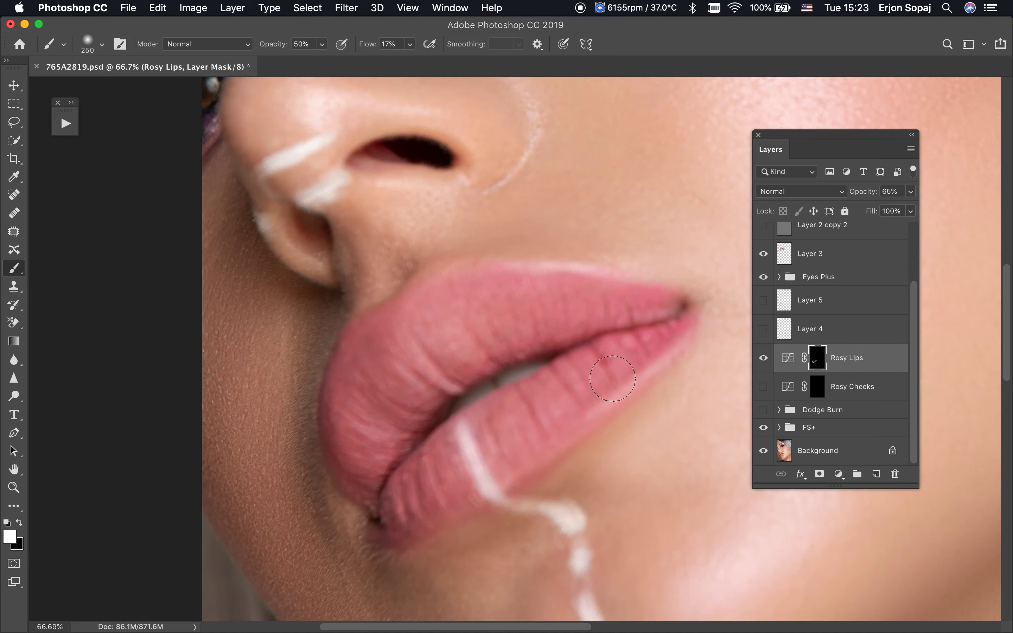
pyautogui.moveTo(507, 423); pyautogui.dragTo(678, 323)
pyautogui.moveTo(546, 308); pyautogui.dragTo(404, 323)
pyautogui.moveTo(350, 420); pyautogui.dragTo(440, 348)
pyautogui.moveTo(538, 326); pyautogui.dragTo(620, 331)
pyautogui.moveTo(398, 473); pyautogui.dragTo(451, 489)
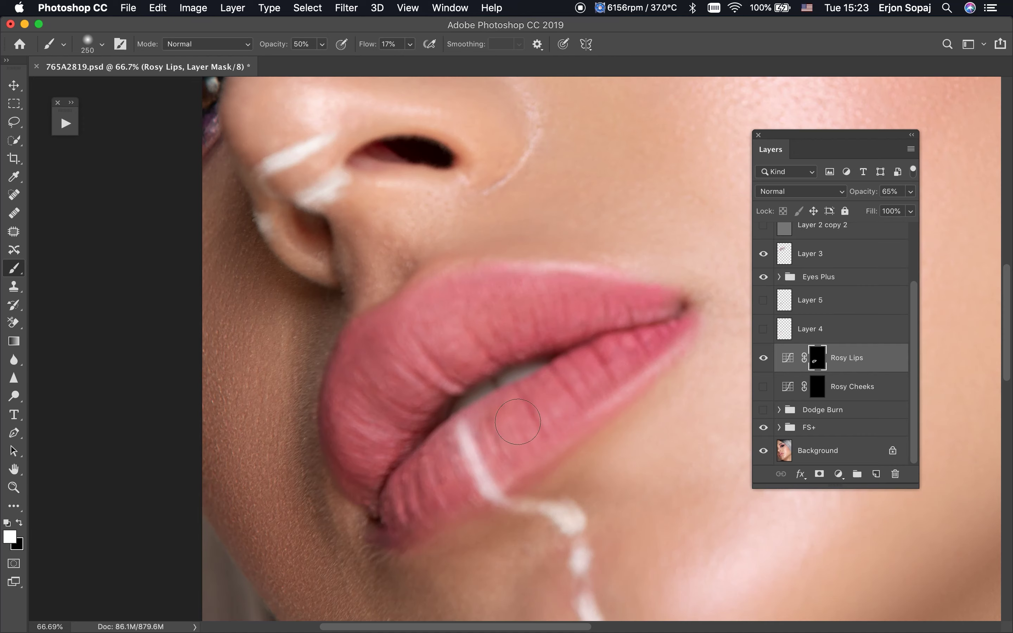
# Fit the portrait on screen, lower Rosy Lips opacity to about 34%, and show Layer 4.
pyautogui.press('super+h')
pyautogui.press('super+0')
pyautogui.click(763, 359)
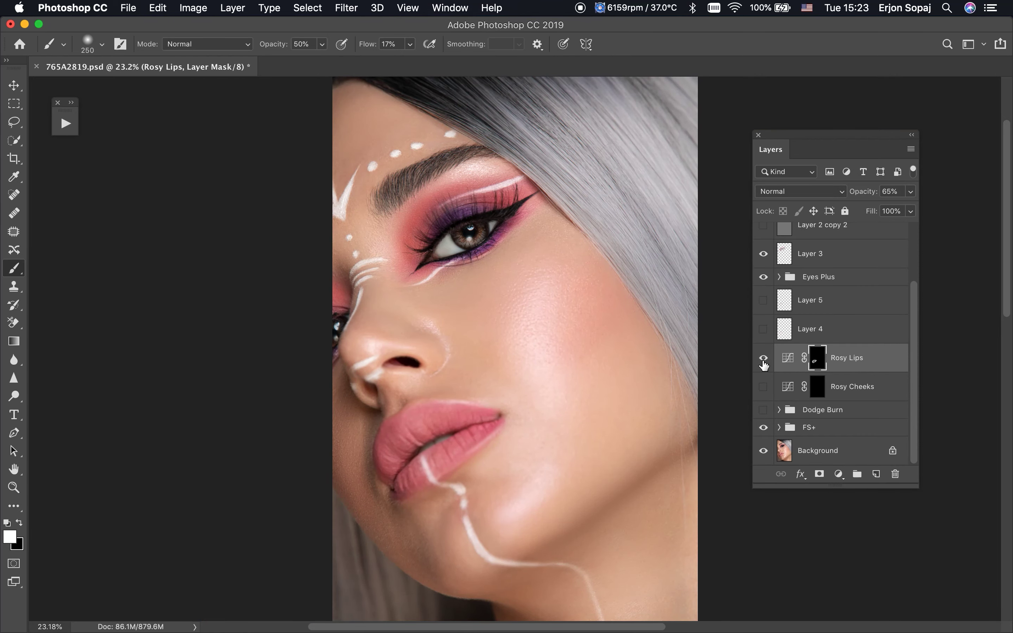
pyautogui.moveTo(873, 193); pyautogui.dragTo(849, 197)
pyautogui.click(763, 329)
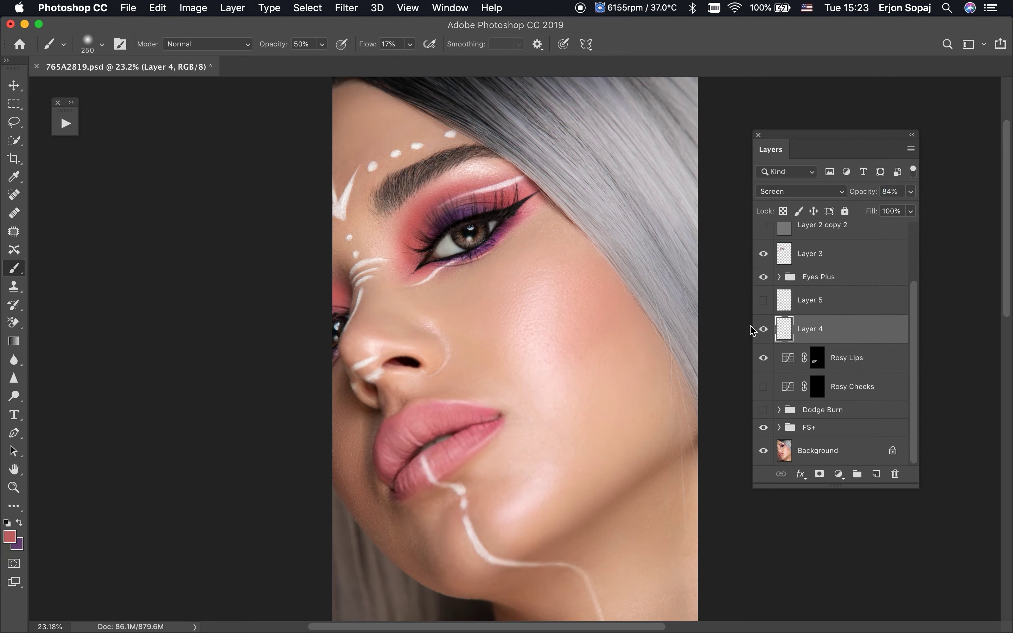
# Show Layer 5 at 49% opacity and group the three lip layers as 'Lips'.
pyautogui.click(763, 300)
pyautogui.click(824, 300)
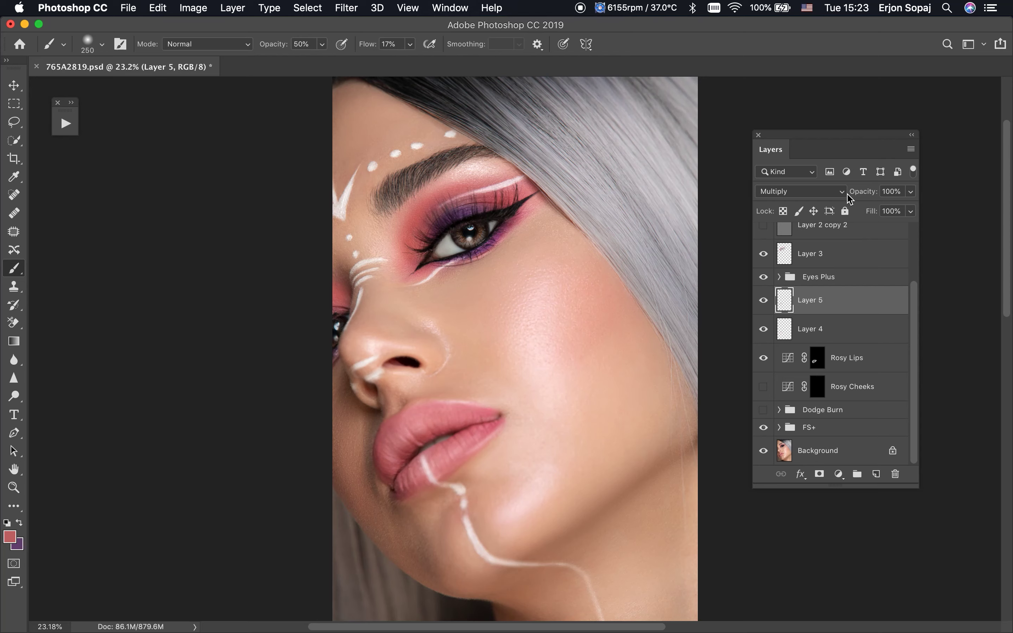
pyautogui.moveTo(867, 194); pyautogui.dragTo(837, 200)
pyautogui.keyDown('shift'); pyautogui.click(848, 365); pyautogui.keyUp('shift')
pyautogui.press('super+g')
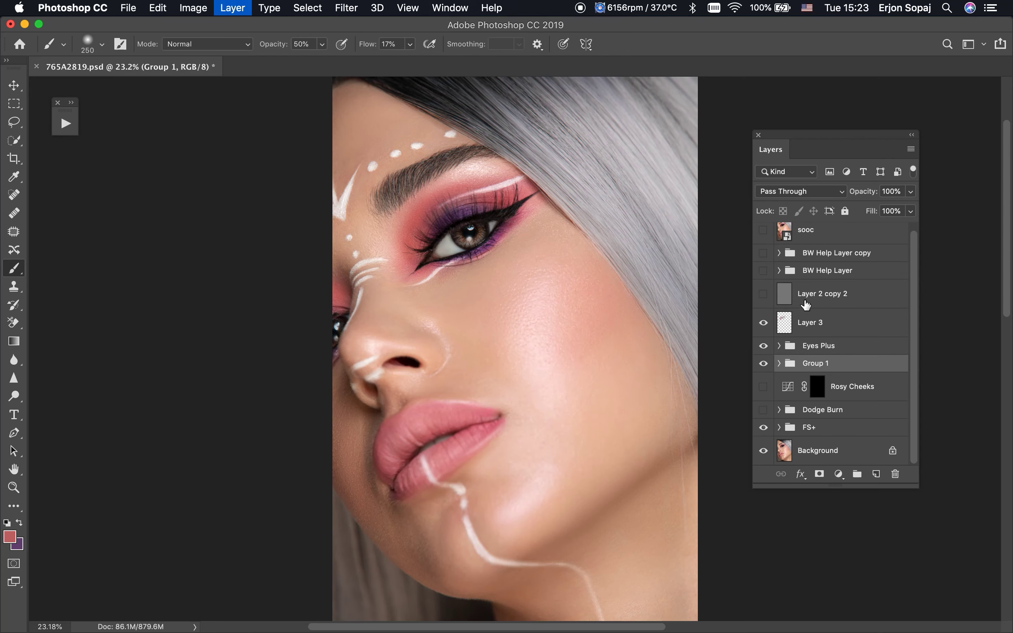
pyautogui.doubleClick(817, 363)
pyautogui.write('Li')
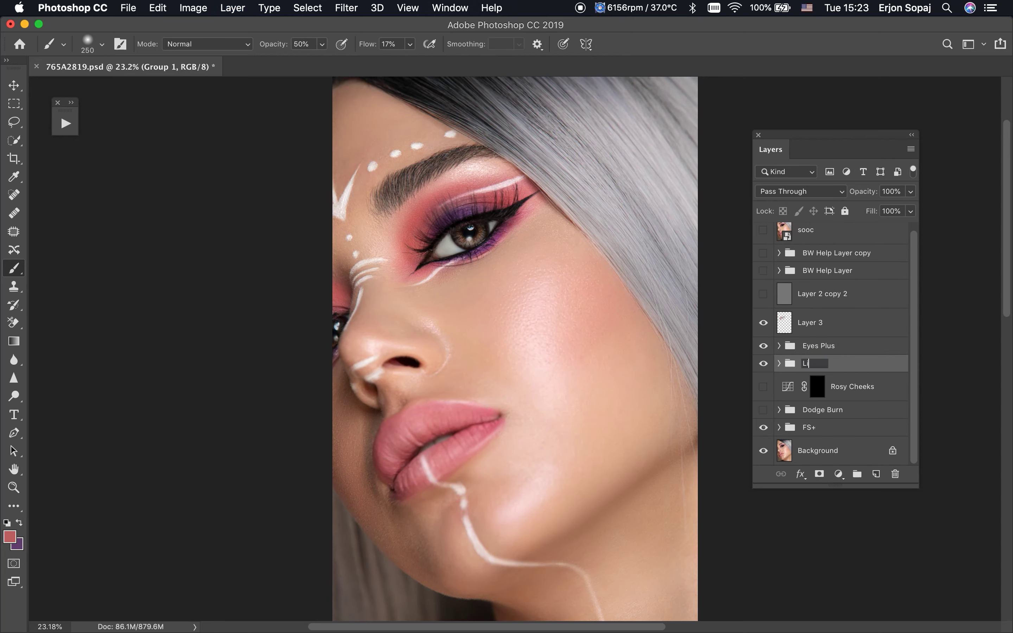
pyautogui.write('ps')
pyautogui.press('Return')
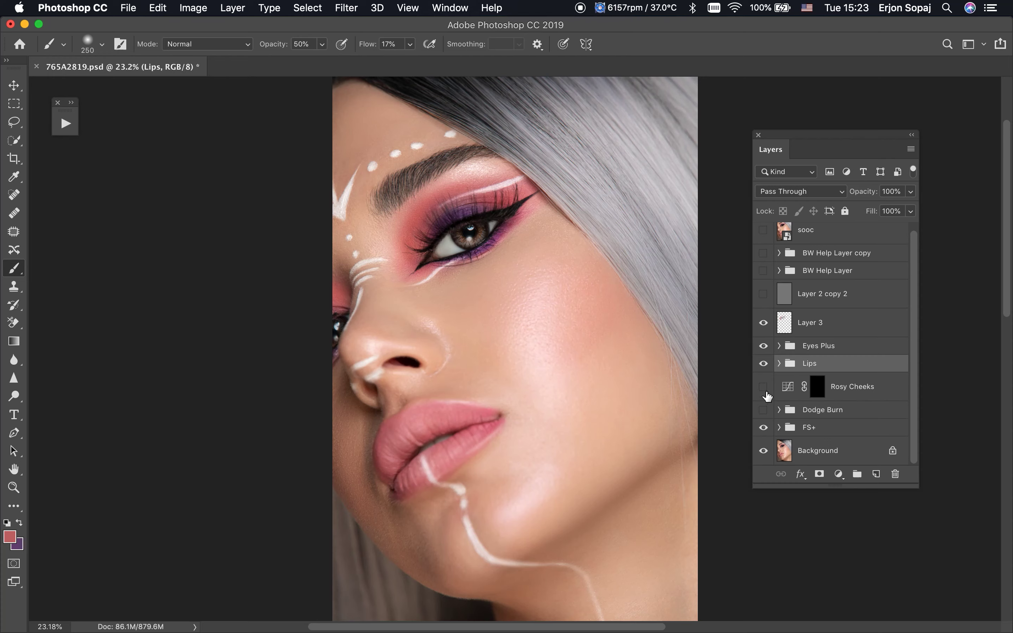
# Turn on Dodge Burn, compare before/after with sooc, and lower Lips group opacity to about 87%.
pyautogui.click(763, 363)
pyautogui.click(764, 409)
pyautogui.click(797, 410)
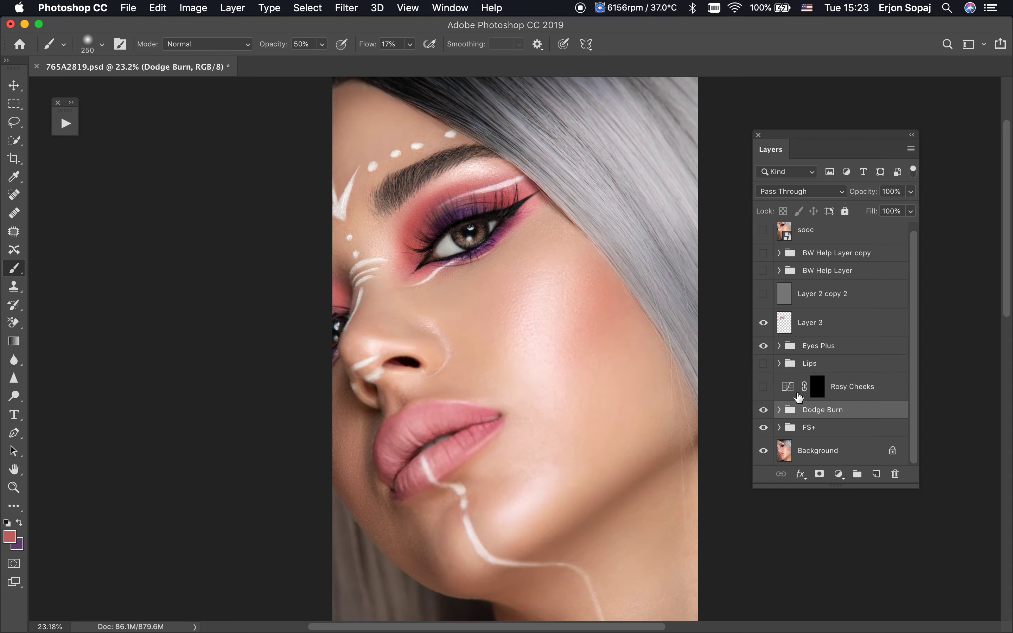
pyautogui.click(764, 409)
pyautogui.click(801, 369)
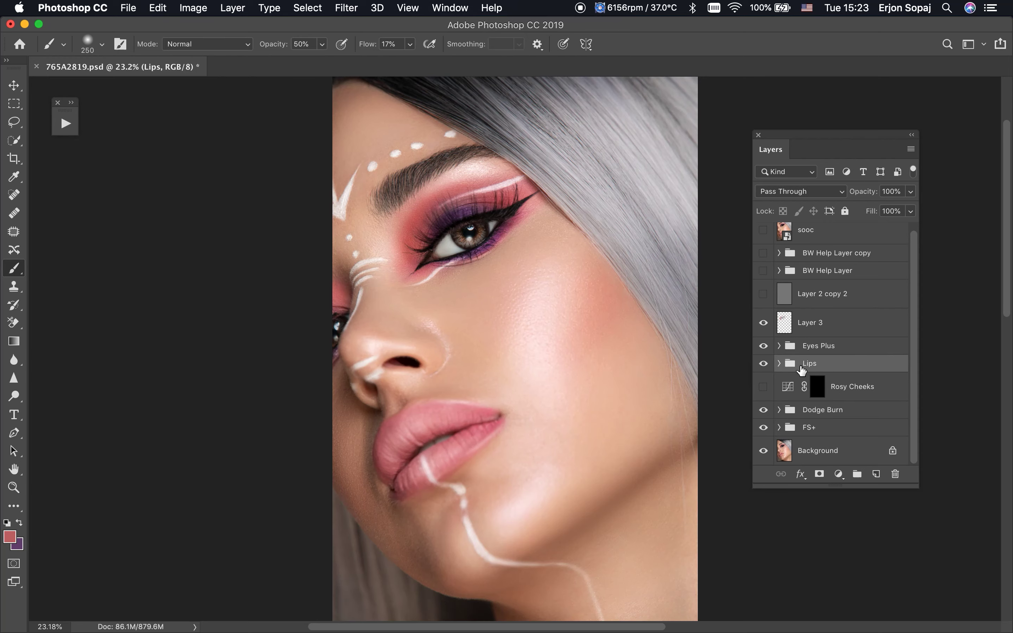
pyautogui.click(763, 231)
pyautogui.click(763, 363)
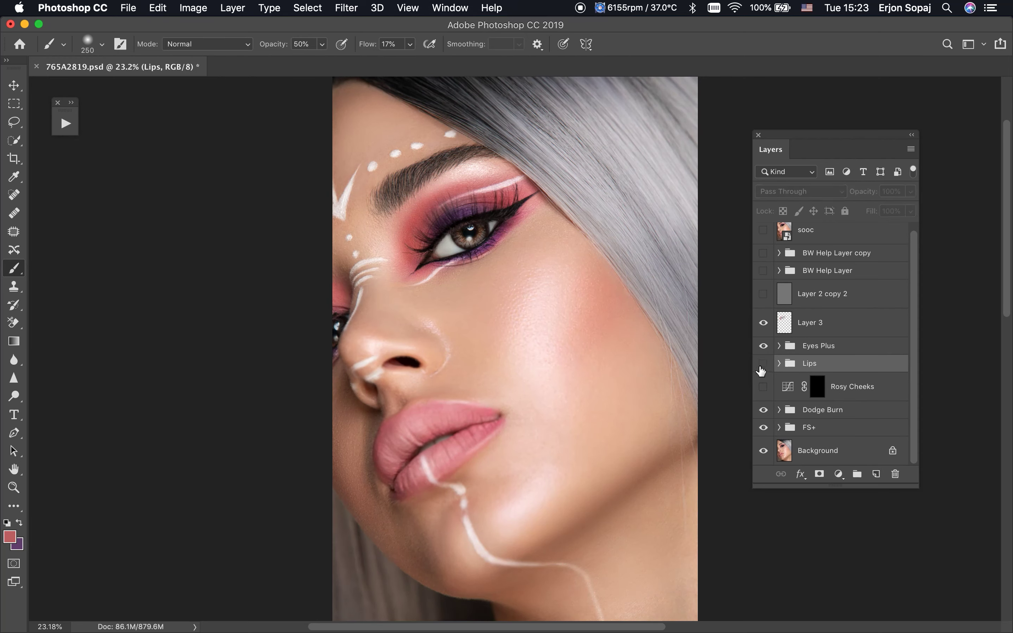
pyautogui.moveTo(863, 192); pyautogui.dragTo(858, 195)
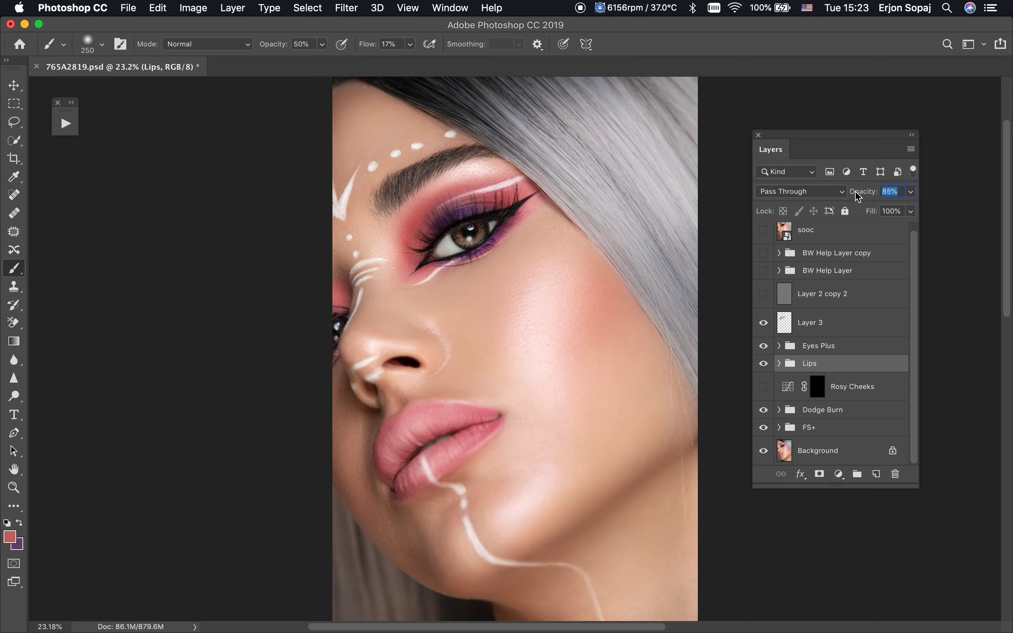
# Commit the Lips group at 85%, re-enable the Dodge layer in Dodge Burn, and collapse the group.
pyautogui.press('Return')
pyautogui.click(779, 410)
pyautogui.scroll(-3, 783, 413)
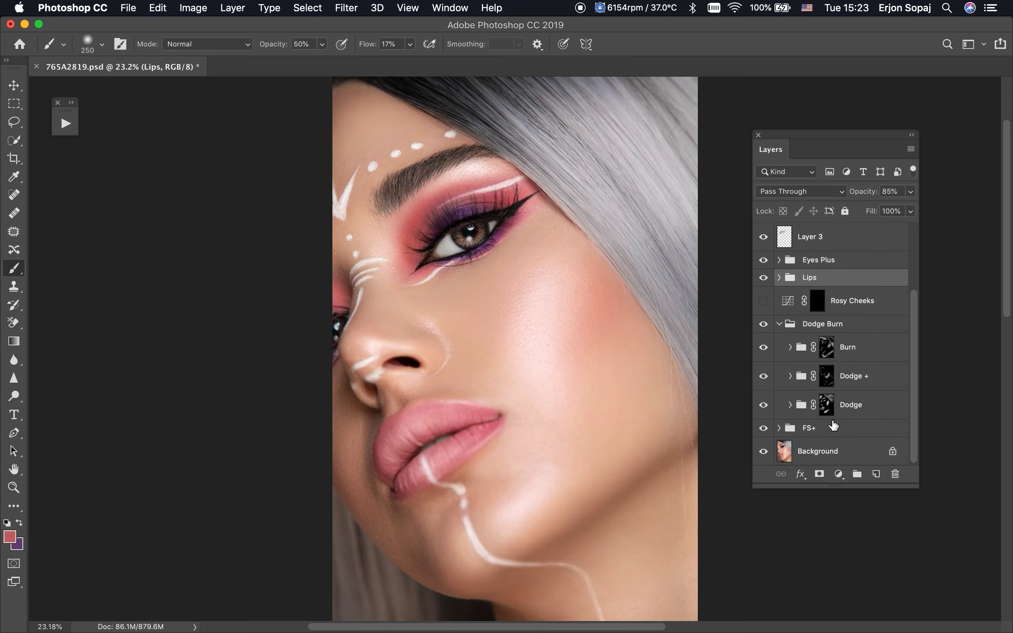
pyautogui.click(827, 404)
pyautogui.click(763, 405)
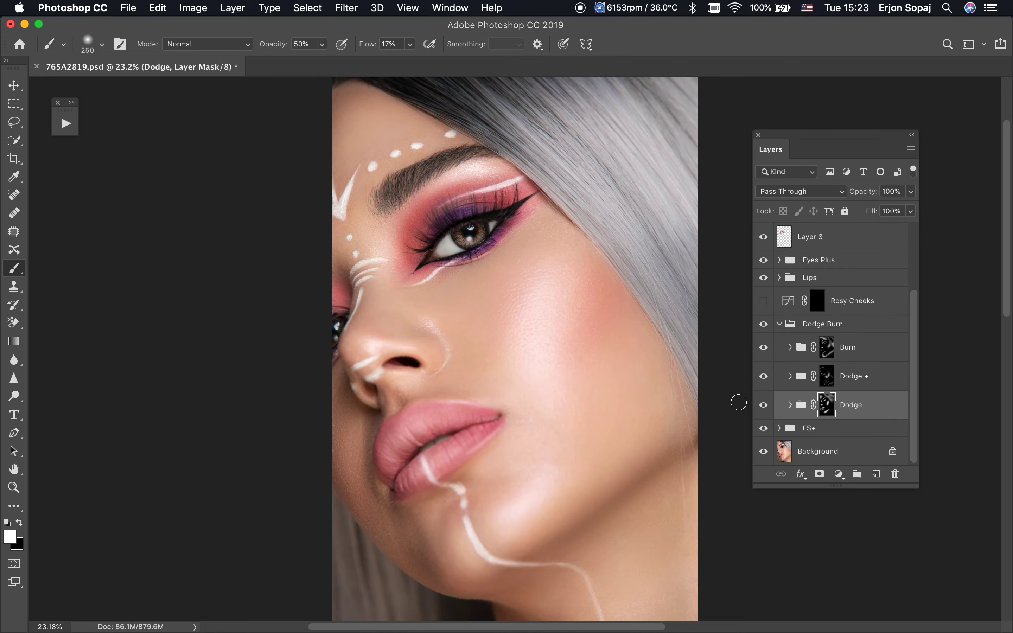
pyautogui.press('x')
pyautogui.press(']')
pyautogui.press(']')
pyautogui.press(']')
pyautogui.click(824, 348)
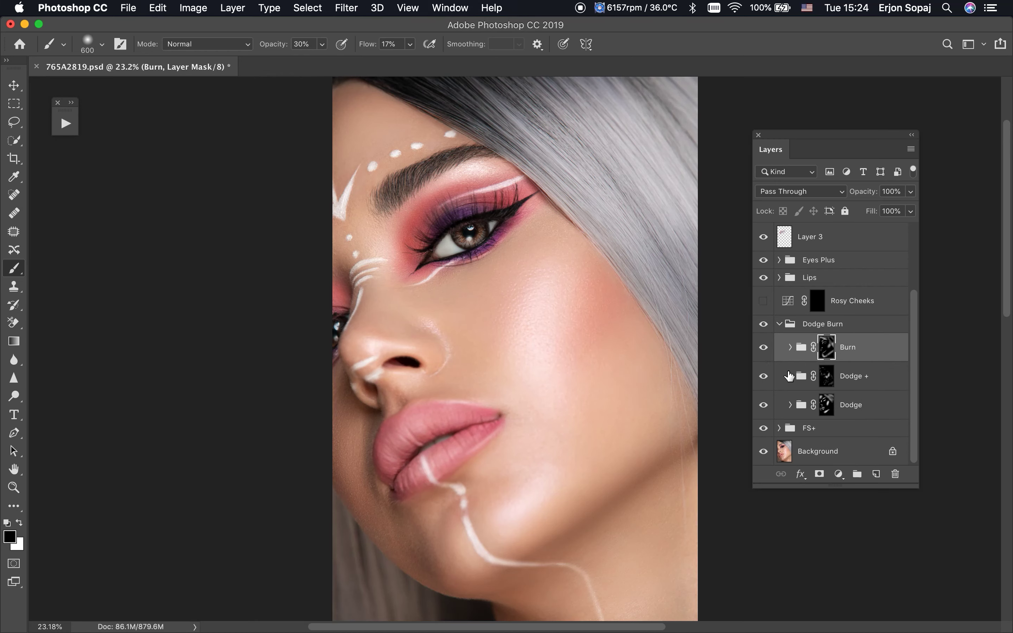
pyautogui.click(781, 325)
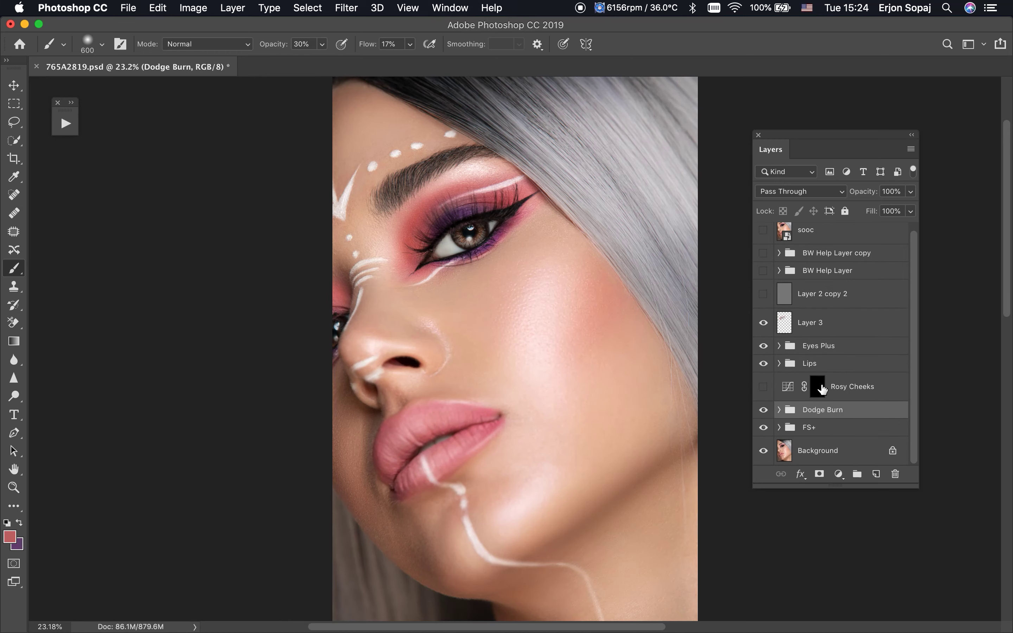
# Turn on Rosy Cheeks and paint white on its mask to add blush on the cheek.
pyautogui.click(822, 389)
pyautogui.click(763, 386)
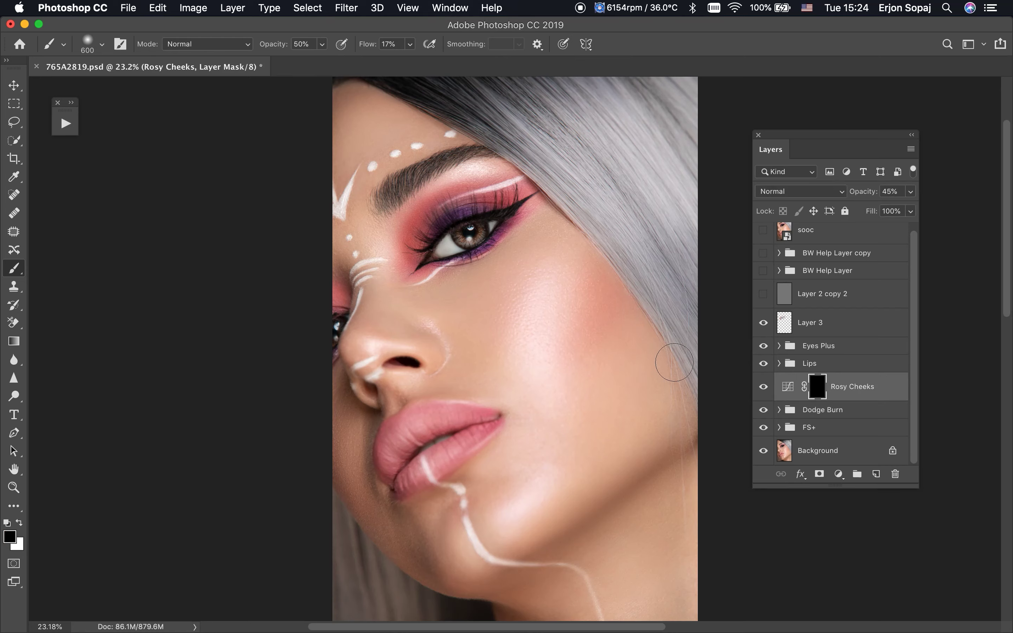
pyautogui.press('5')
pyautogui.press(']')
pyautogui.press(']')
pyautogui.press(']')
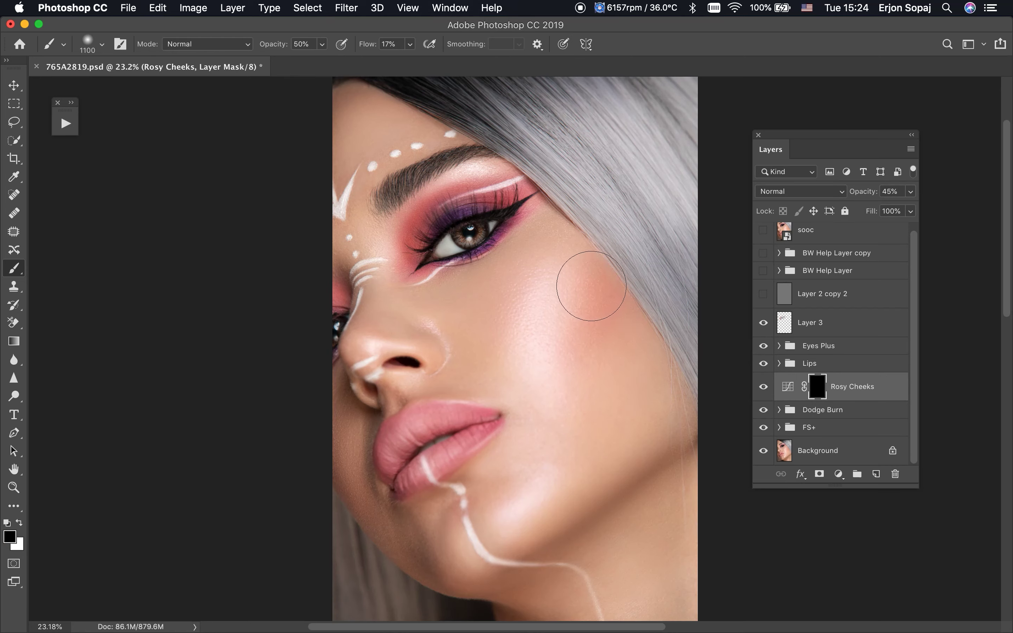
pyautogui.press('x')
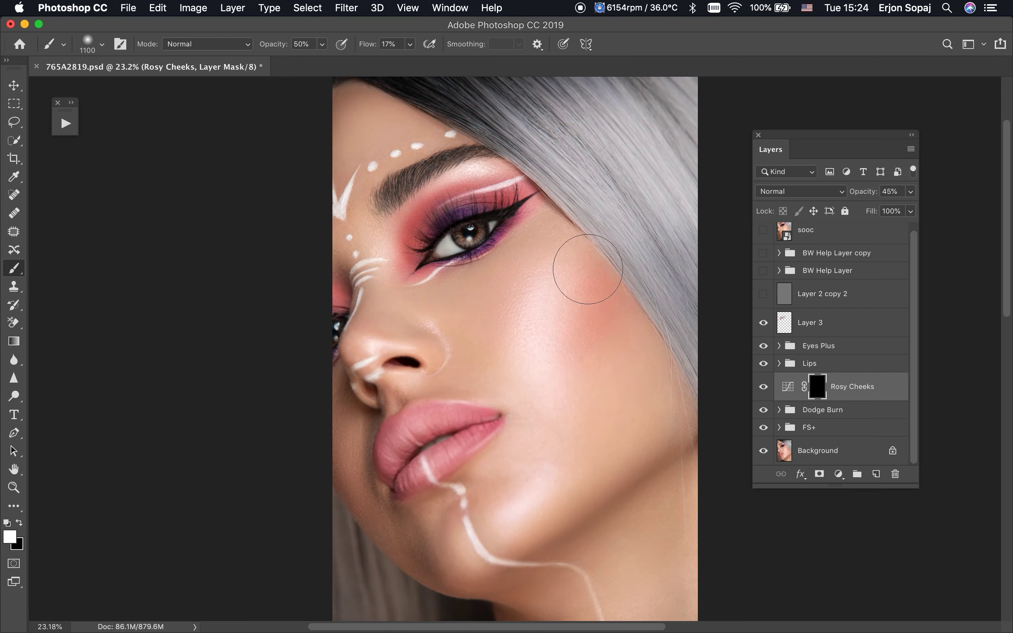
pyautogui.moveTo(583, 271); pyautogui.dragTo(587, 272)
pyautogui.moveTo(568, 348); pyautogui.dragTo(575, 337)
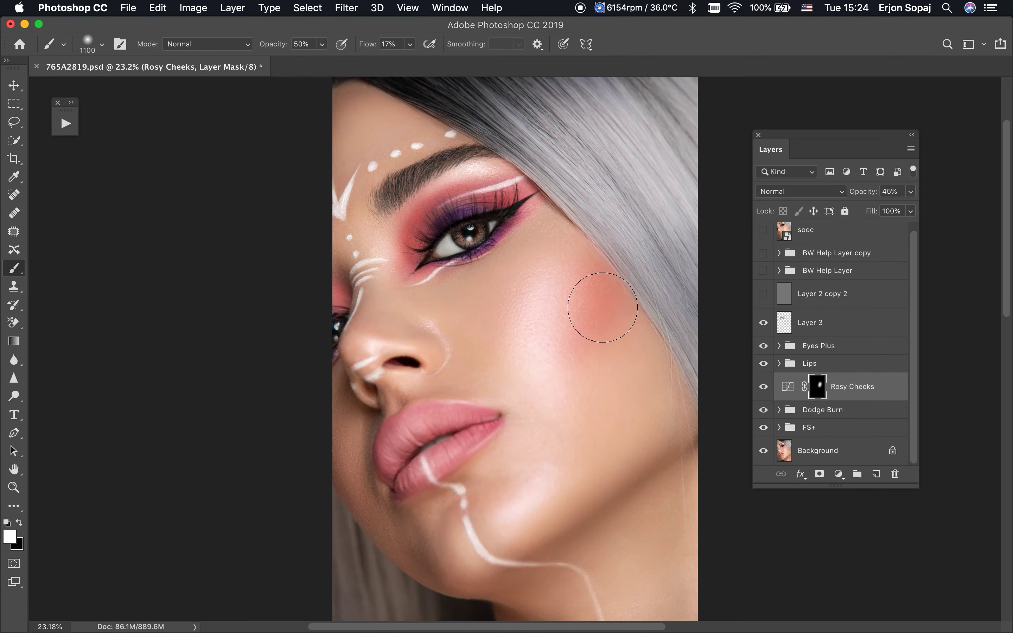
# Compare the blush on and off and lower the Rosy Cheeks opacity to 15%.
pyautogui.press('[')
pyautogui.press('[')
pyautogui.press('[')
pyautogui.press('x')
pyautogui.click(763, 387)
pyautogui.click(763, 387)
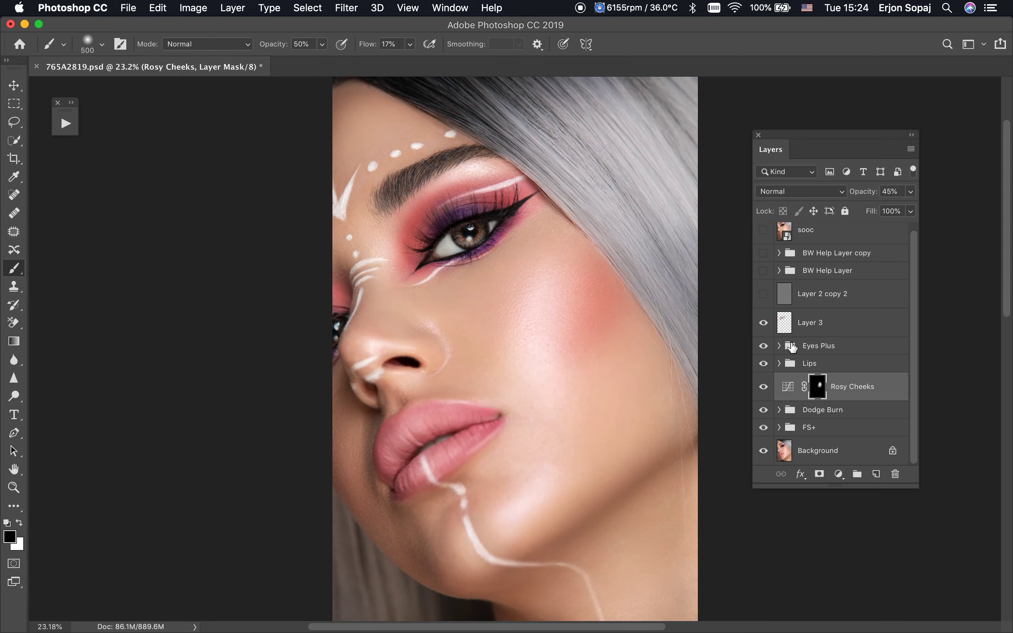
pyautogui.moveTo(859, 188); pyautogui.dragTo(845, 201)
pyautogui.click(840, 377)
pyautogui.click(344, 6)
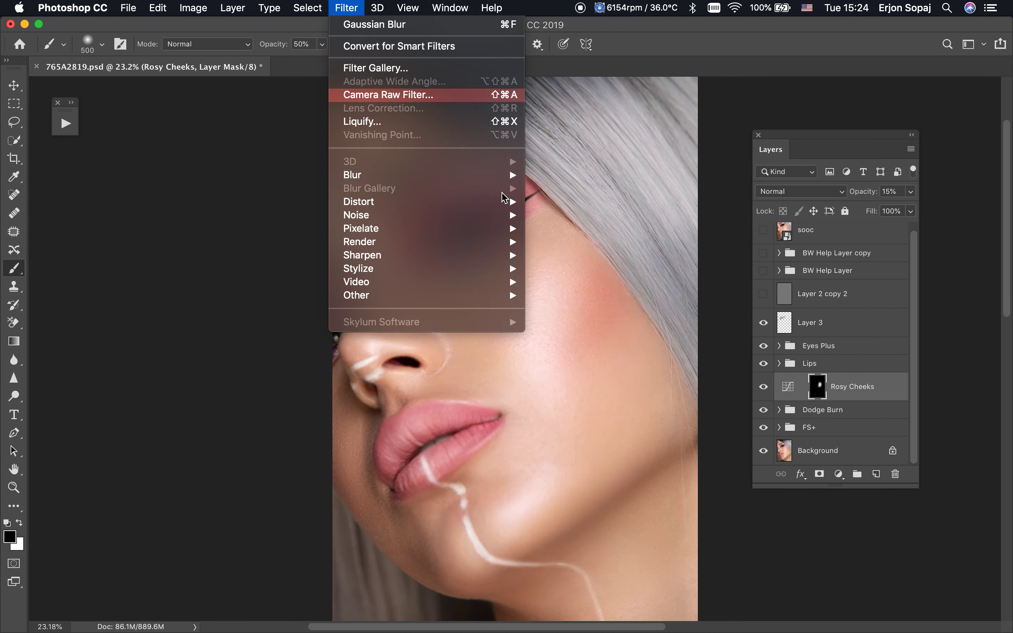
# Soften the Rosy Cheeks mask with a Gaussian Blur of about 22 px.
pyautogui.moveTo(352, 175)
pyautogui.click(615, 226)
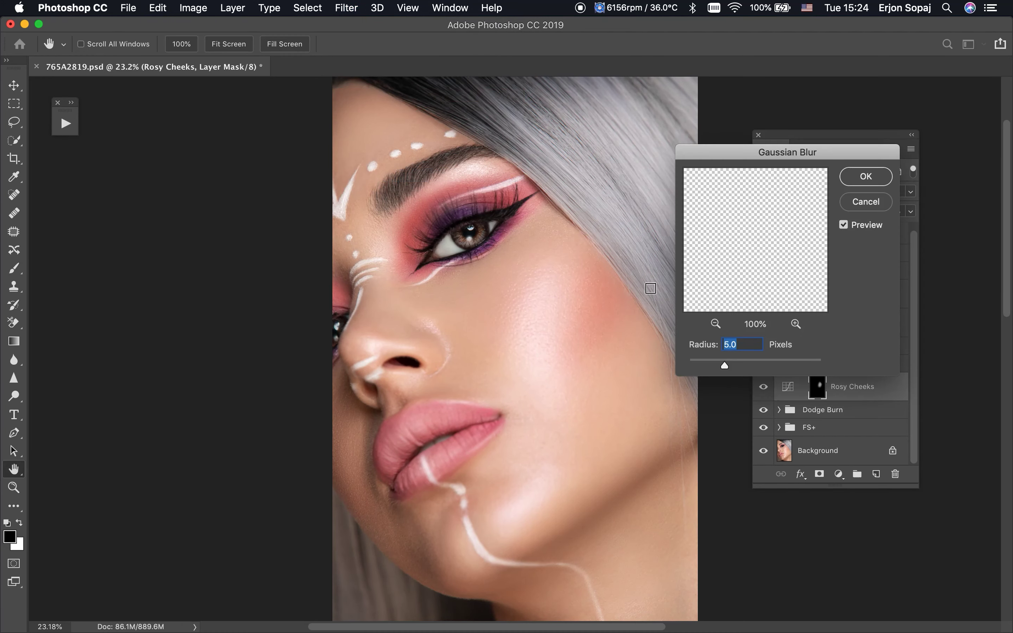
pyautogui.click(715, 324)
pyautogui.click(716, 323)
pyautogui.click(716, 323)
pyautogui.click(716, 324)
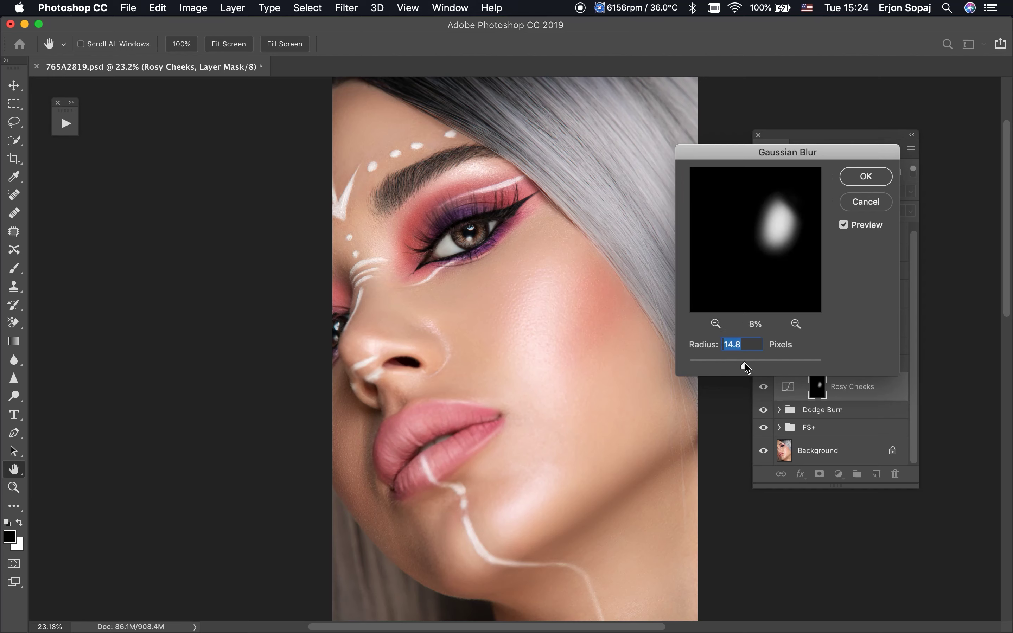
pyautogui.moveTo(746, 367); pyautogui.dragTo(751, 368)
pyautogui.click(866, 176)
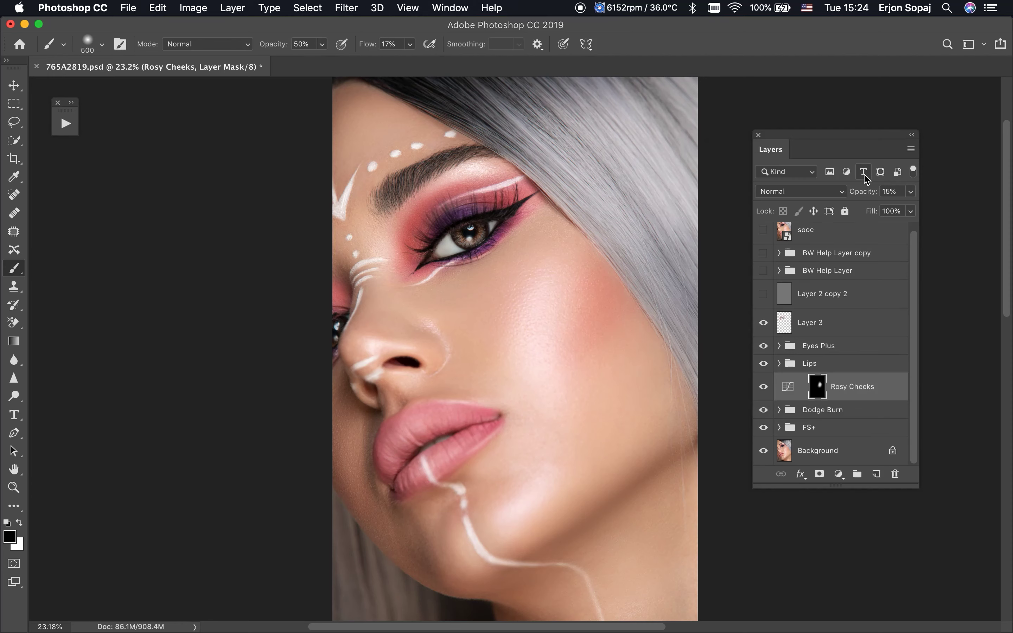
# Set Rosy Cheeks opacity to 12% and toggle the sooc original to compare, zoomed out.
pyautogui.click(868, 197)
pyautogui.moveTo(868, 197); pyautogui.dragTo(865, 198)
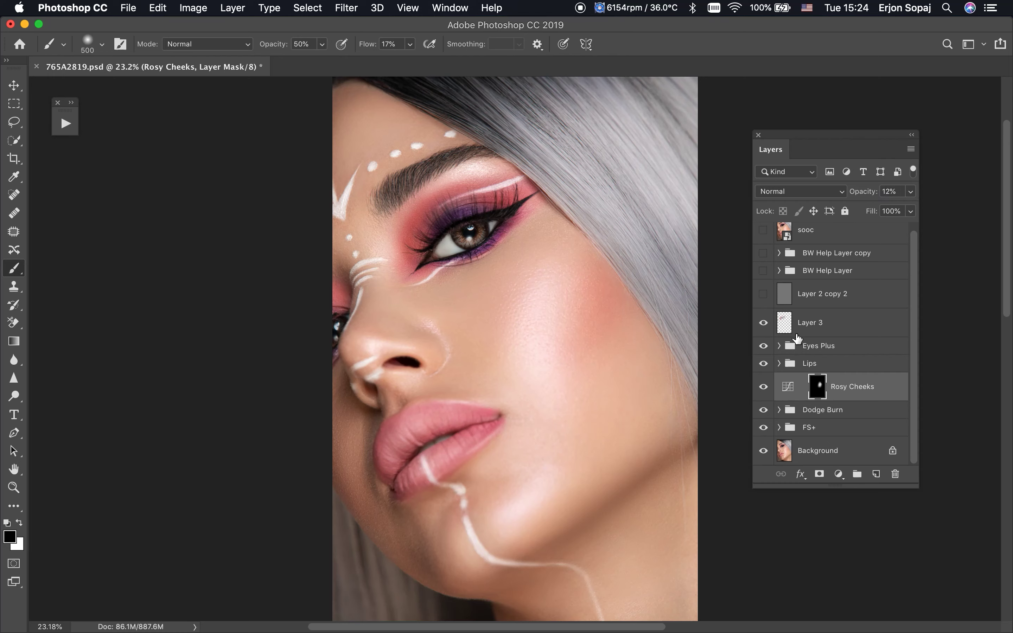
pyautogui.scroll(1, 770, 273)
pyautogui.click(764, 237)
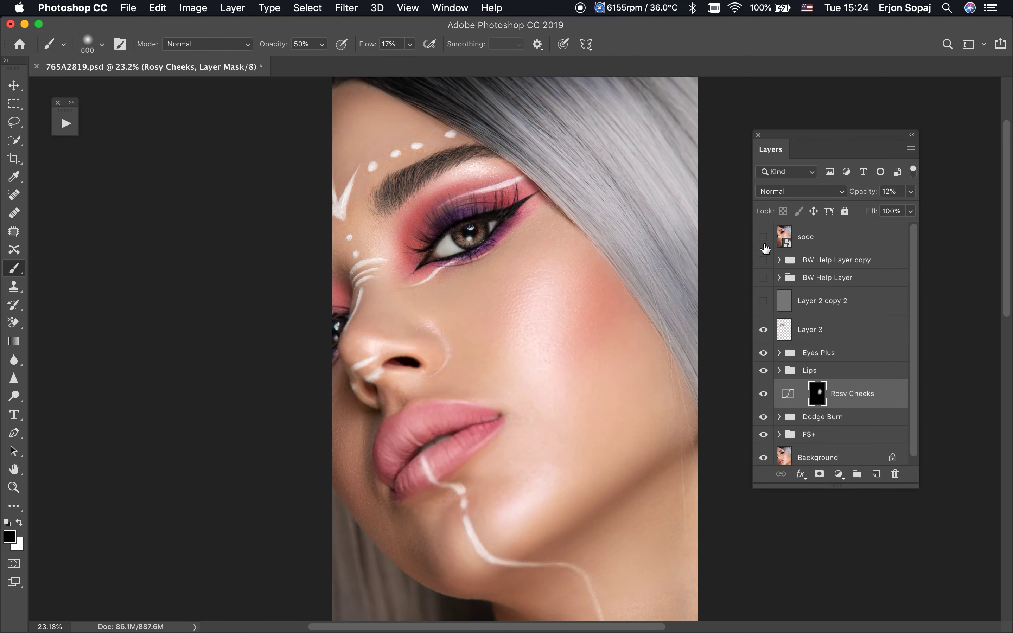
pyautogui.click(763, 237)
pyautogui.click(763, 244)
pyautogui.press('super+minus')
pyautogui.click(763, 238)
pyautogui.click(763, 238)
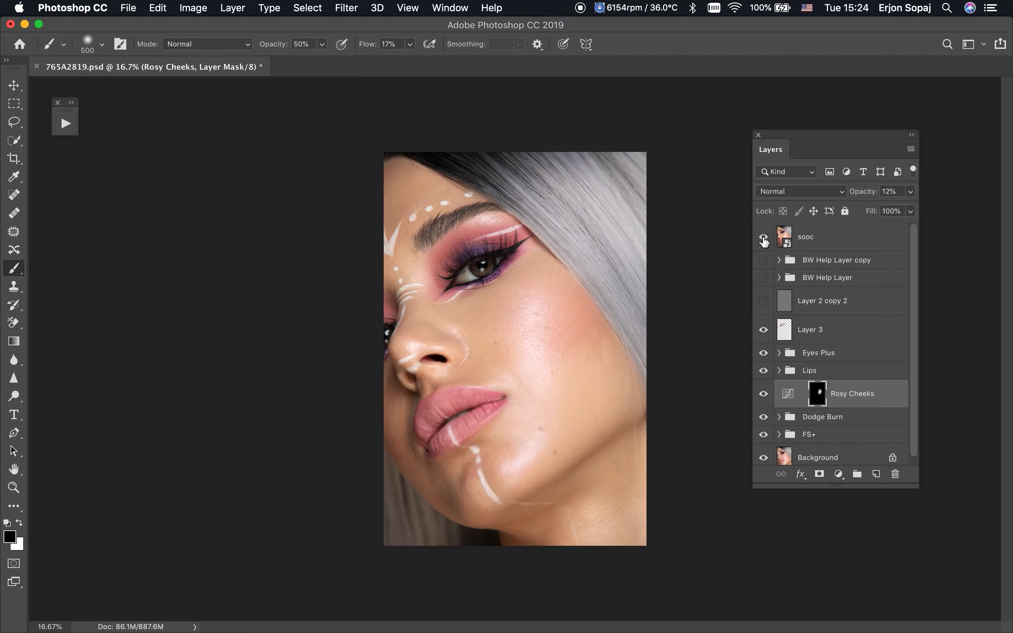
# Hide the original shot and add a Black & White adjustment layer in Luminosity blend mode.
pyautogui.click(763, 238)
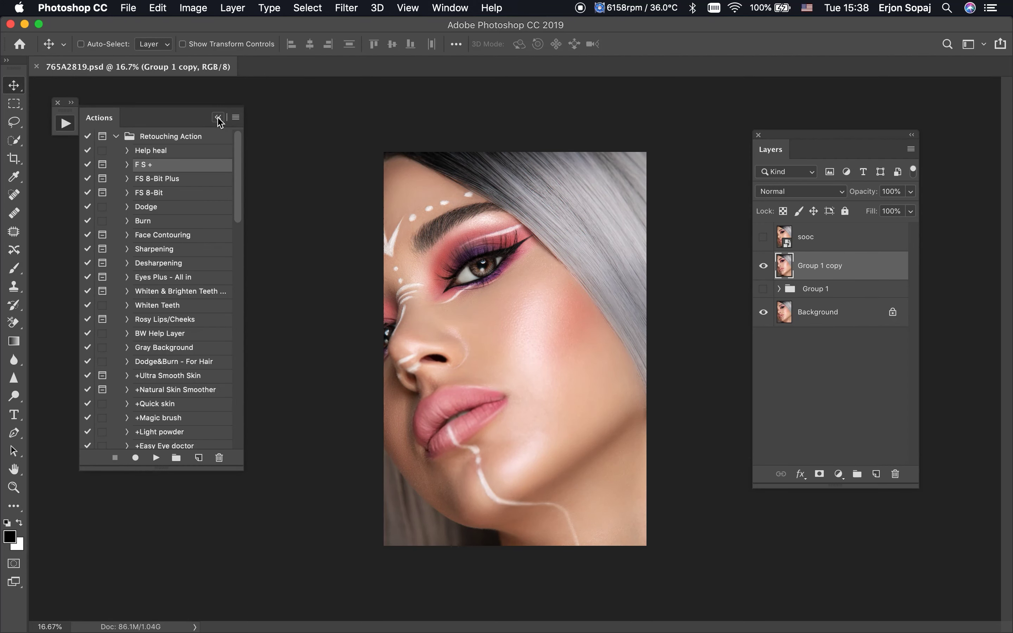
pyautogui.click(218, 118)
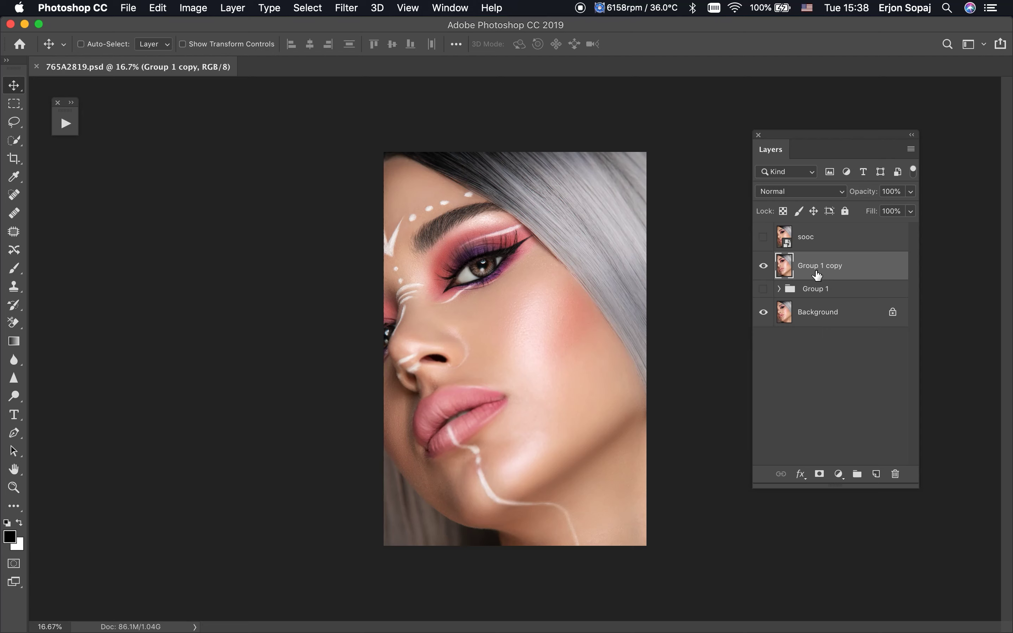
pyautogui.click(838, 473)
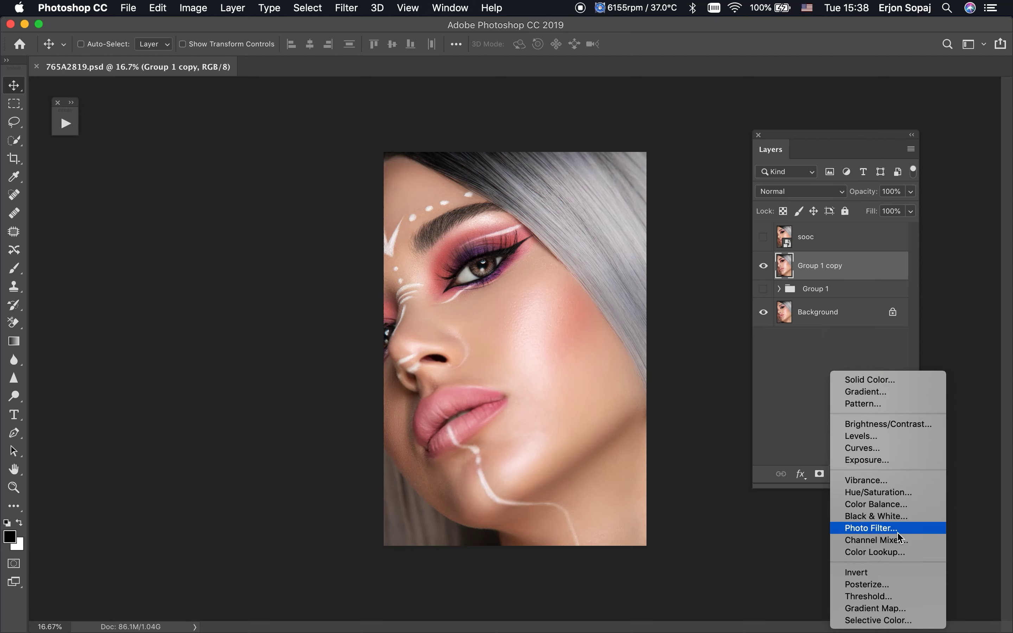
pyautogui.click(876, 516)
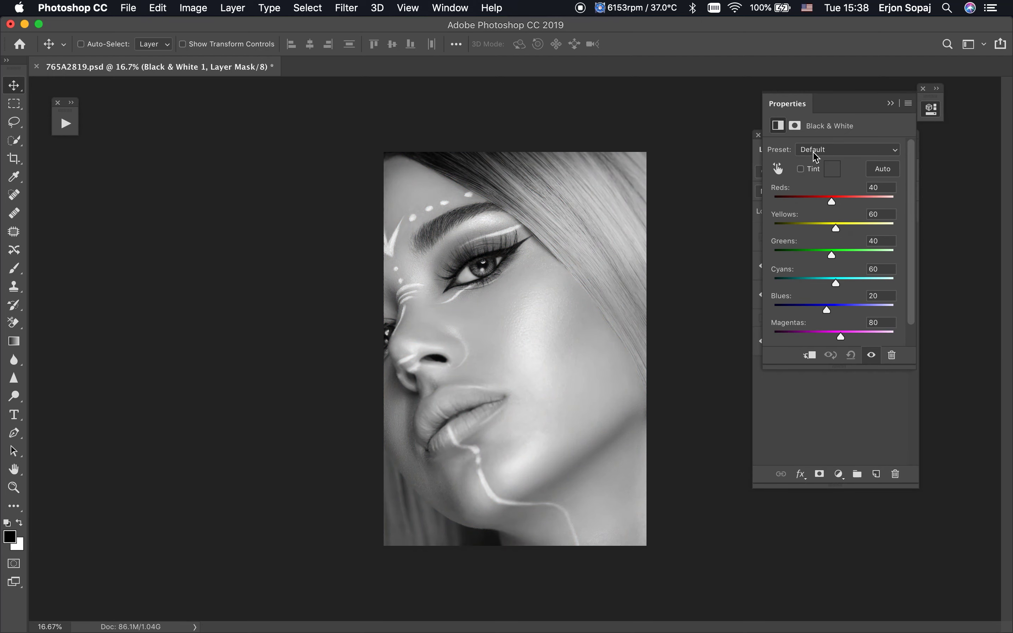
pyautogui.moveTo(896, 107)
pyautogui.mouseDown()
pyautogui.moveTo(778, 122)
pyautogui.moveTo(218, 116)
pyautogui.mouseUp()
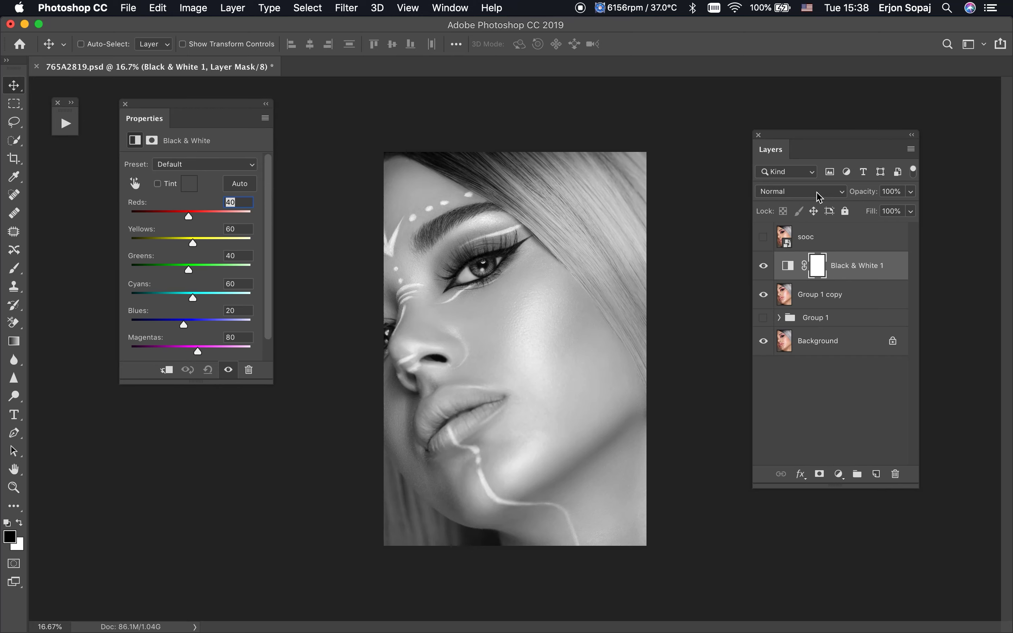
pyautogui.click(820, 197)
pyautogui.click(788, 510)
# Set Black & White Reds to 27 and Yellows to 9, with layer opacity 10%.
pyautogui.moveTo(185, 222); pyautogui.dragTo(191, 249)
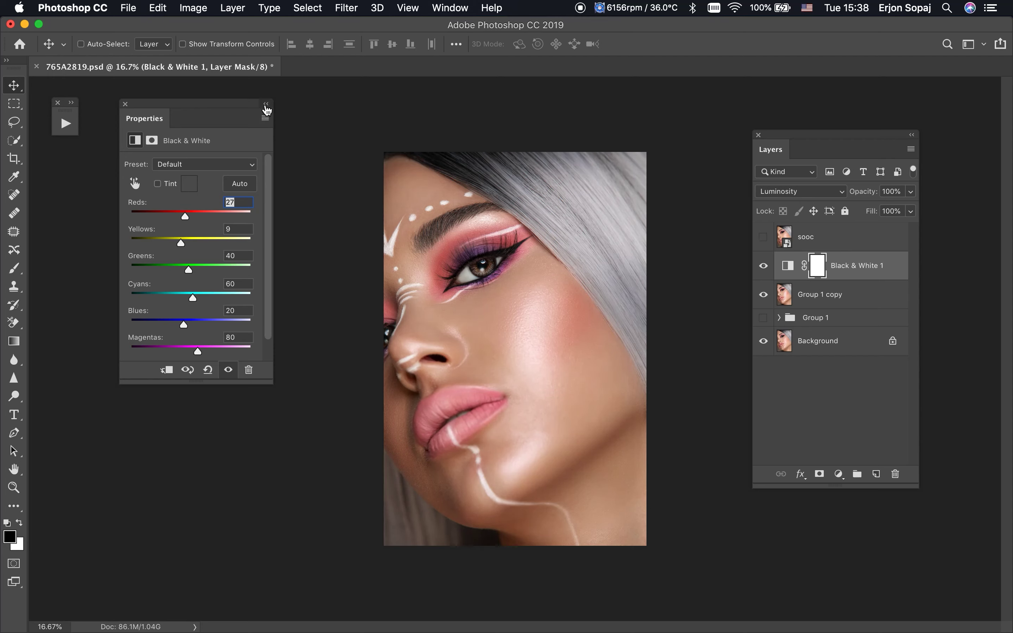
pyautogui.click(266, 106)
pyautogui.click(764, 266)
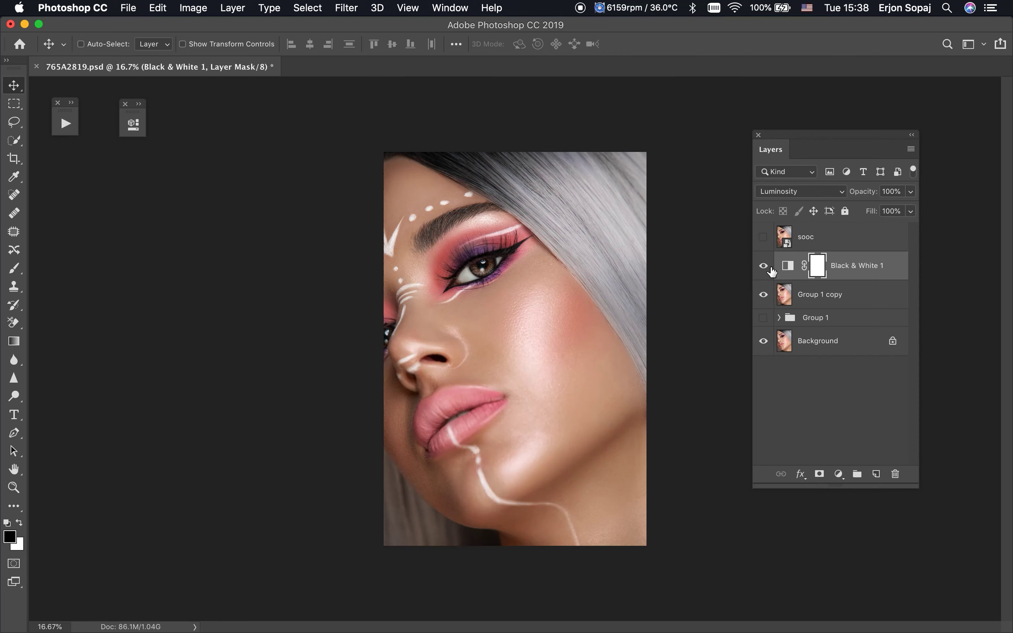
pyautogui.press('2')
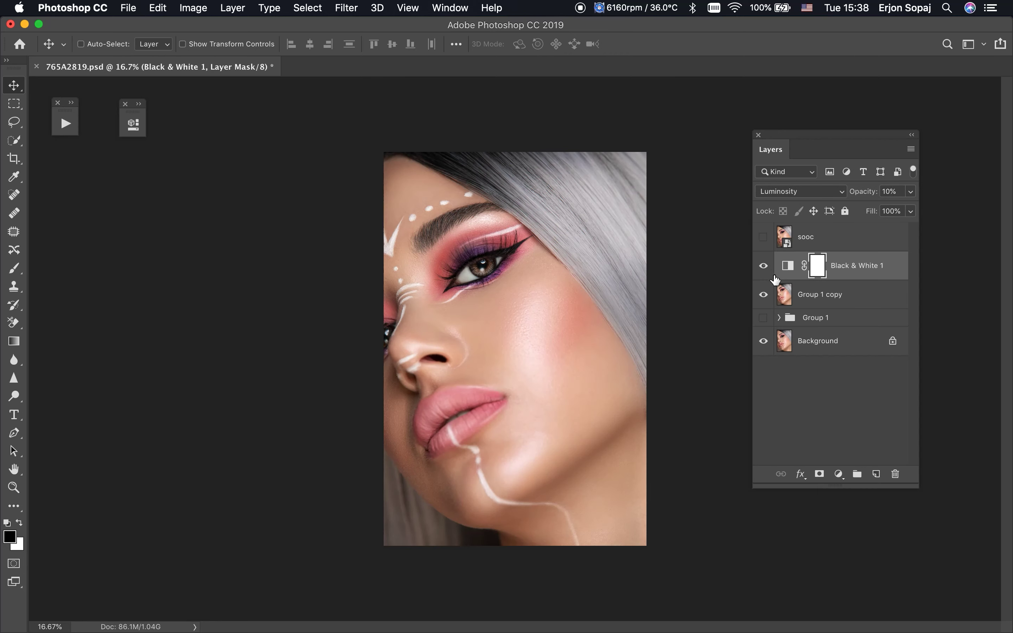
pyautogui.click(839, 473)
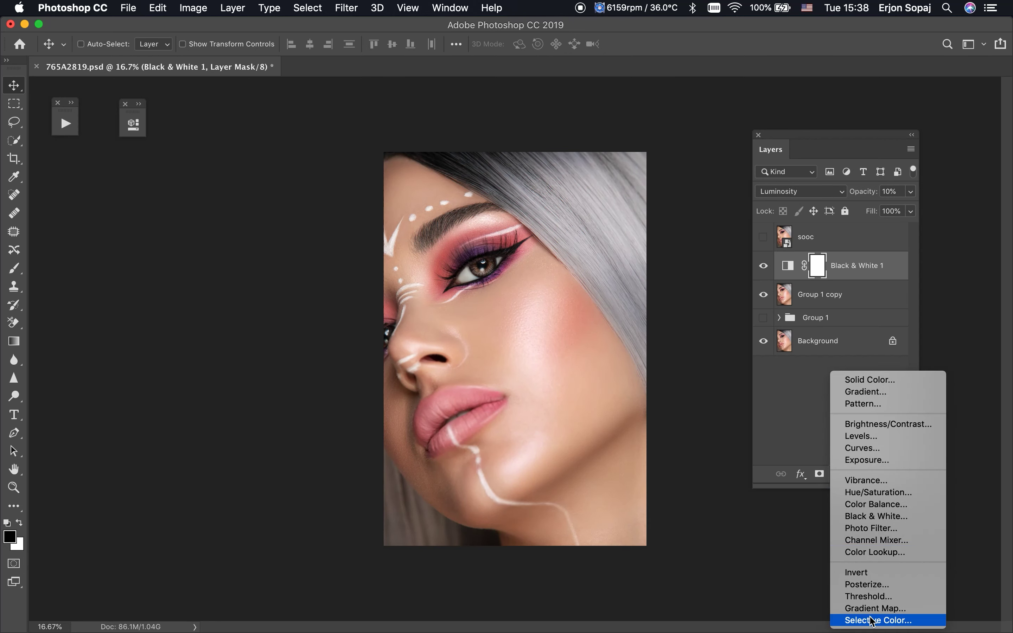
# Add a Selective Color layer with Yellows Cyan -24, Magenta -2, Yellow -13, Black +2.
pyautogui.press('Return')
pyautogui.click(211, 183)
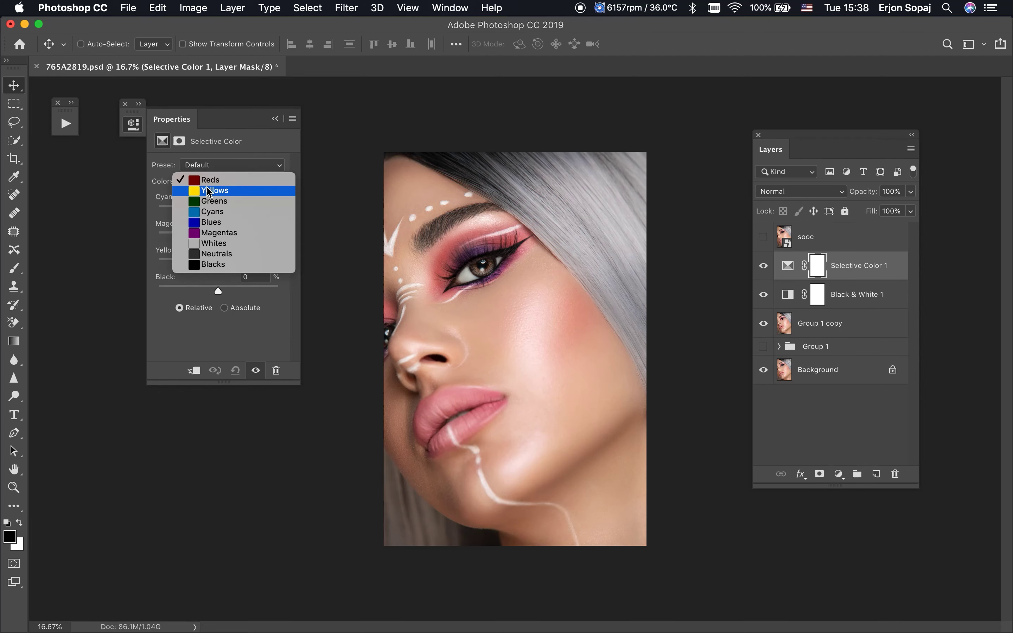
pyautogui.click(207, 192)
pyautogui.moveTo(218, 211)
pyautogui.mouseDown()
pyautogui.moveTo(199, 211)
pyautogui.moveTo(227, 238)
pyautogui.moveTo(201, 270)
pyautogui.moveTo(213, 270)
pyautogui.mouseUp()
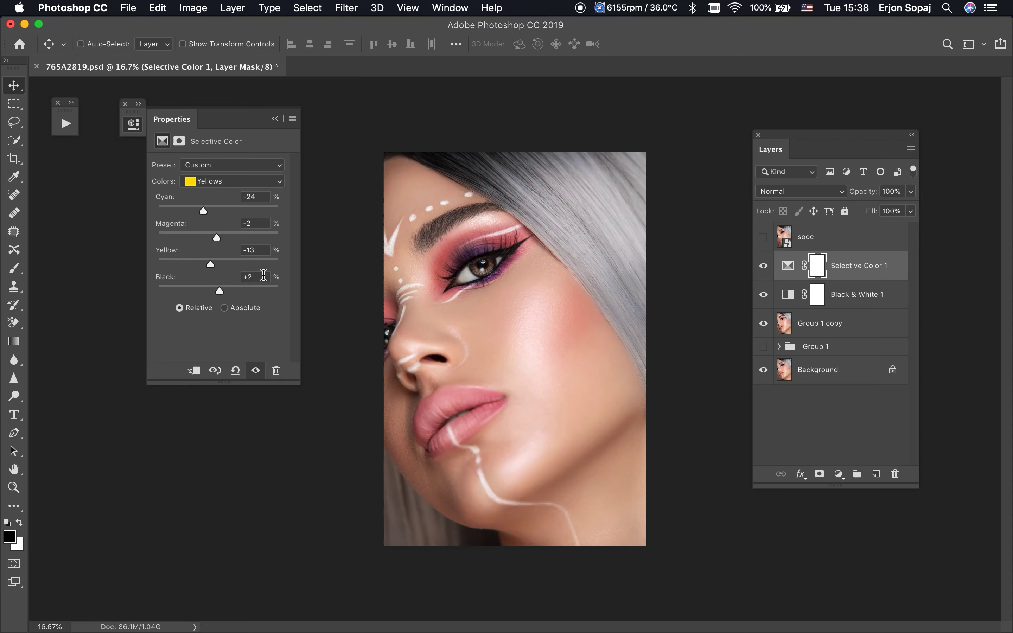
pyautogui.click(274, 119)
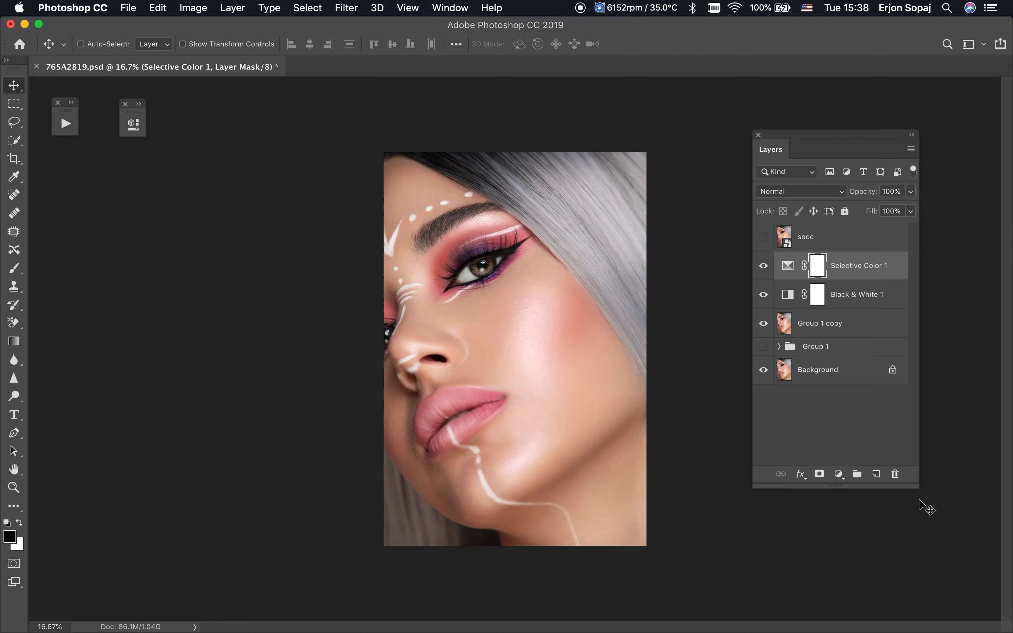
# Add a second Selective Color layer and reduce its Reds Cyan to -24.
pyautogui.click(838, 473)
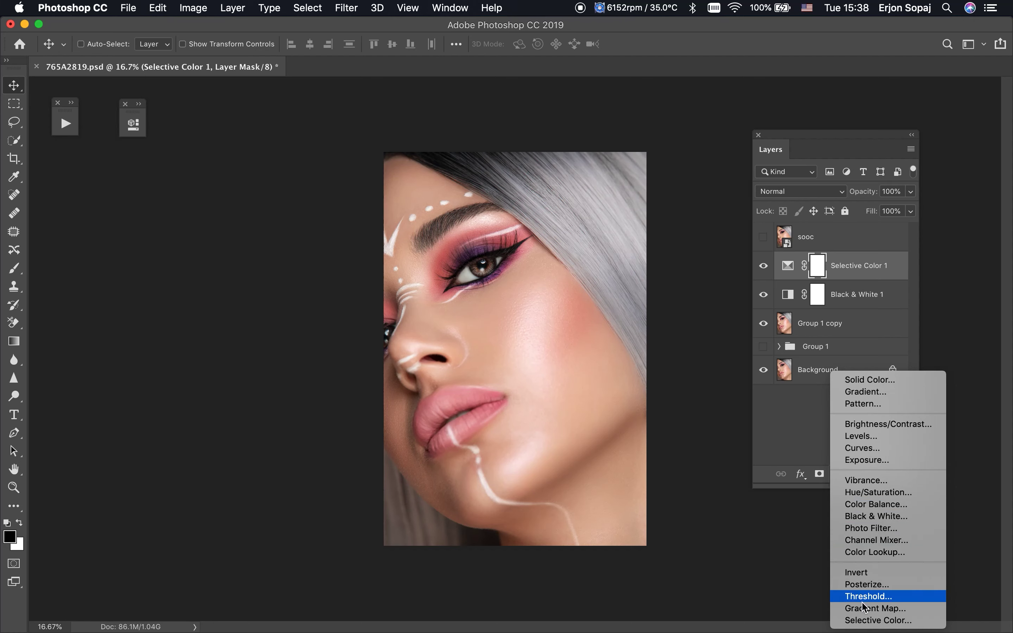
pyautogui.click(877, 620)
pyautogui.click(219, 180)
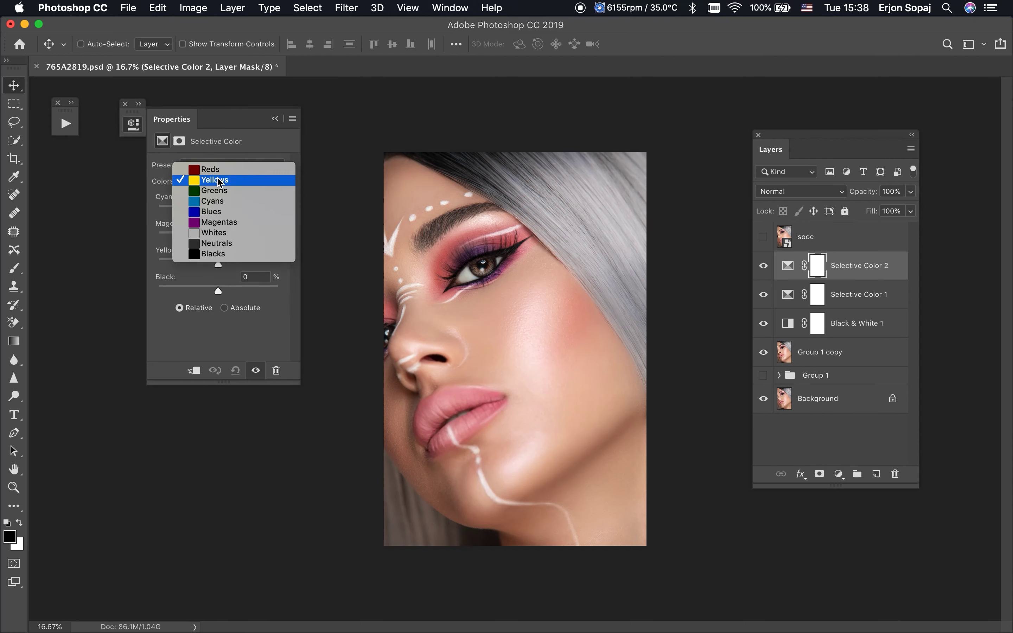
pyautogui.moveTo(218, 210)
pyautogui.mouseDown()
pyautogui.moveTo(203, 211)
pyautogui.moveTo(228, 242)
pyautogui.mouseUp()
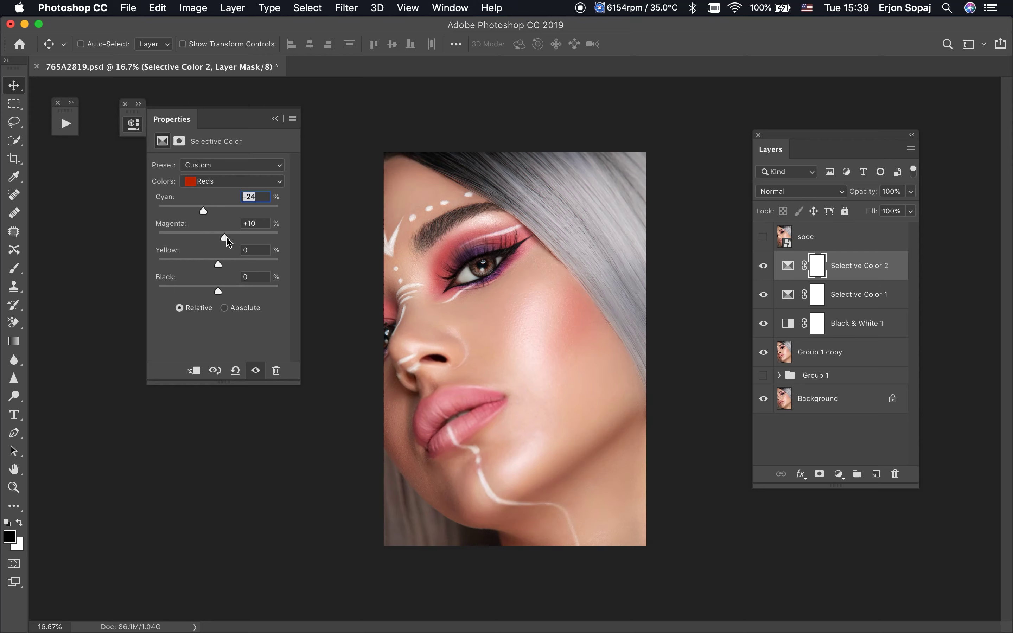
# Set the second layer's Reds to Magenta +3, Yellow +3 and Black +22.
pyautogui.press('Tab')
pyautogui.hotkey('shift', 'Down')
pyautogui.press('Down')
pyautogui.press('Down')
pyautogui.moveTo(218, 264); pyautogui.dragTo(230, 265)
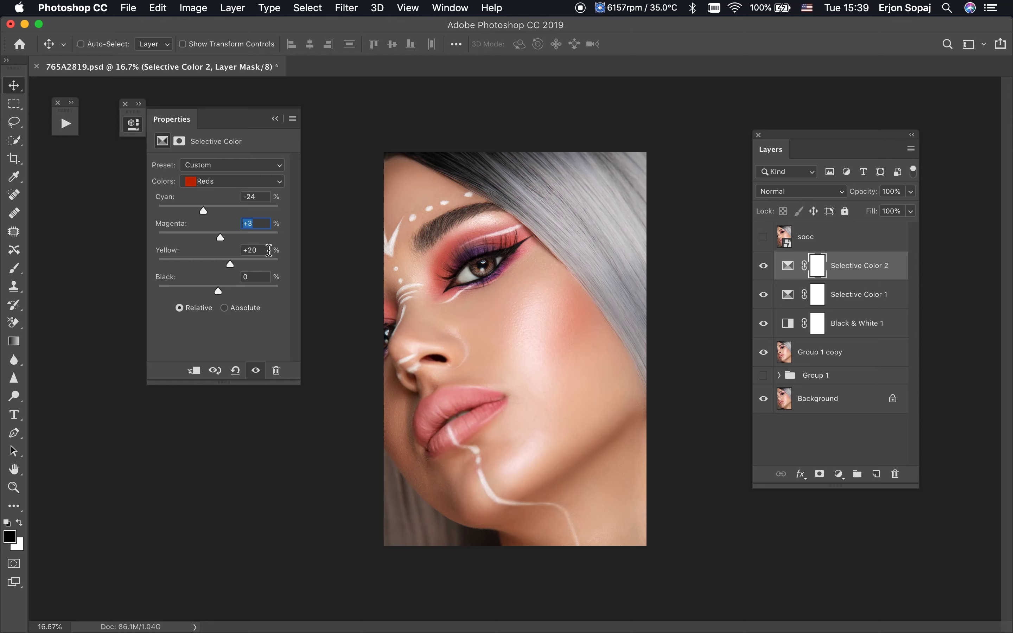
pyautogui.press('Tab')
pyautogui.write('3')
pyautogui.press('Tab')
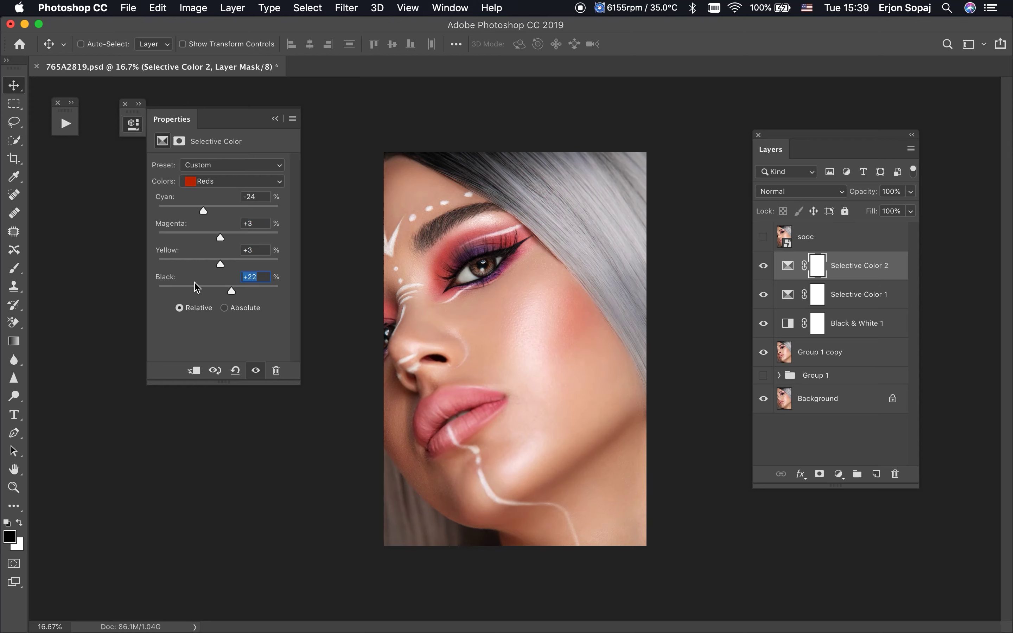
pyautogui.write('3')
pyautogui.click(275, 120)
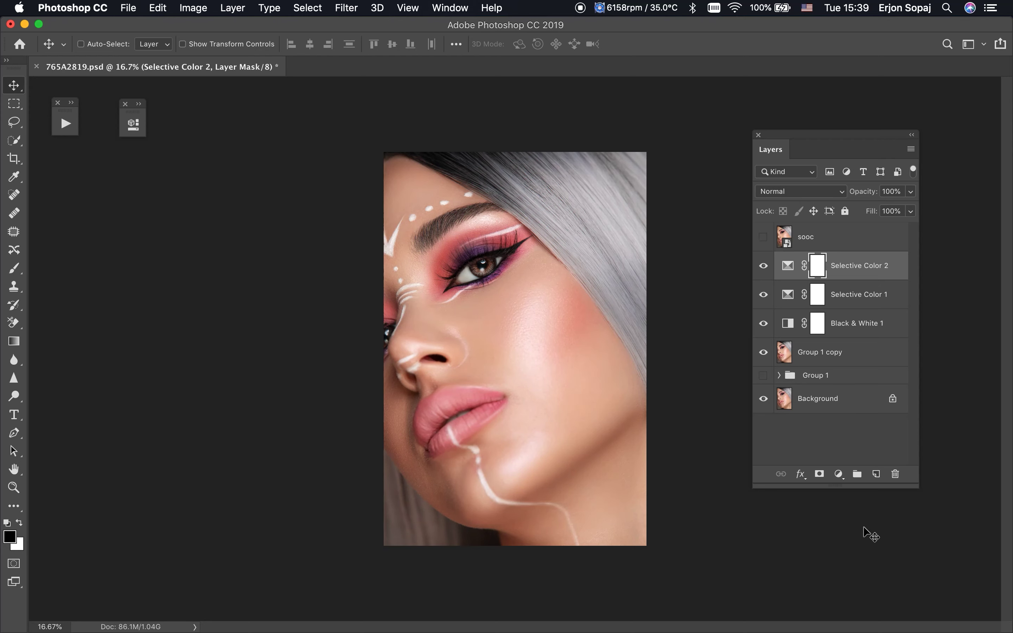
pyautogui.click(839, 473)
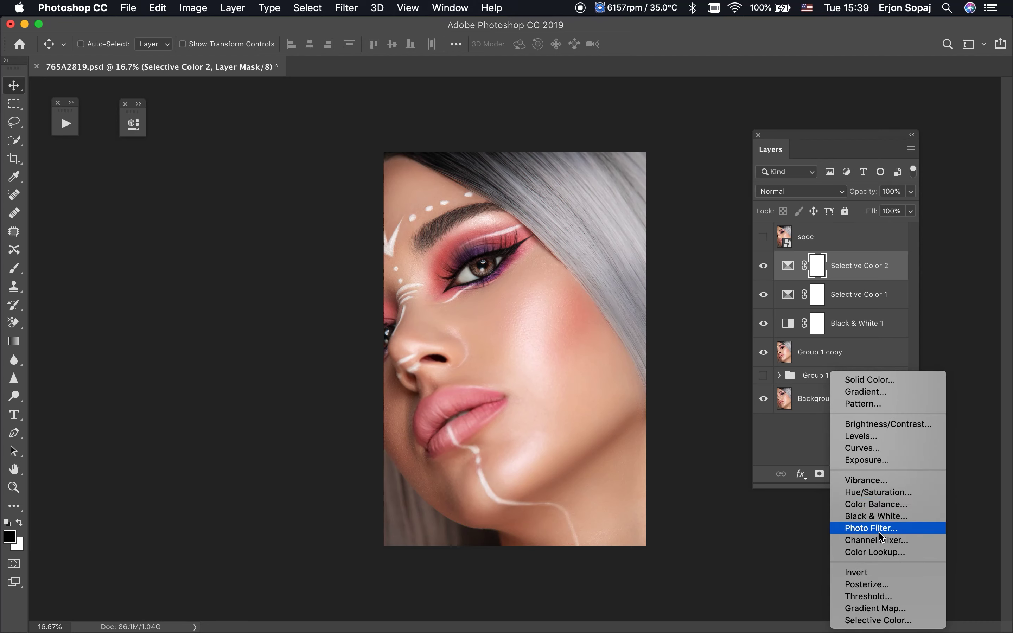
# Add a Color Lookup layer using FoggyNight.3DL and duplicate it.
pyautogui.click(881, 552)
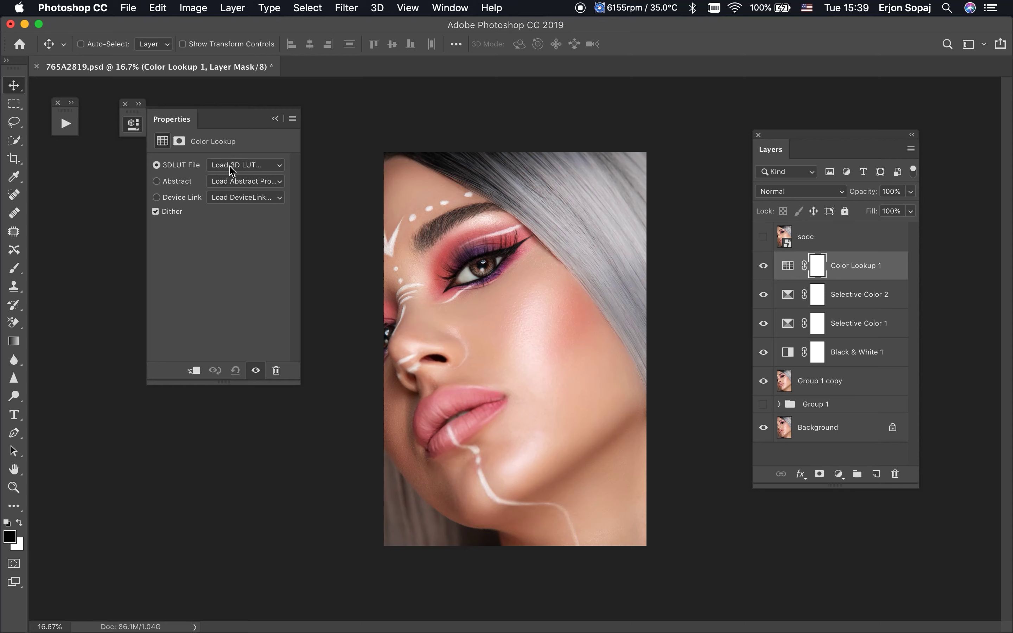
pyautogui.click(231, 167)
pyautogui.click(376, 328)
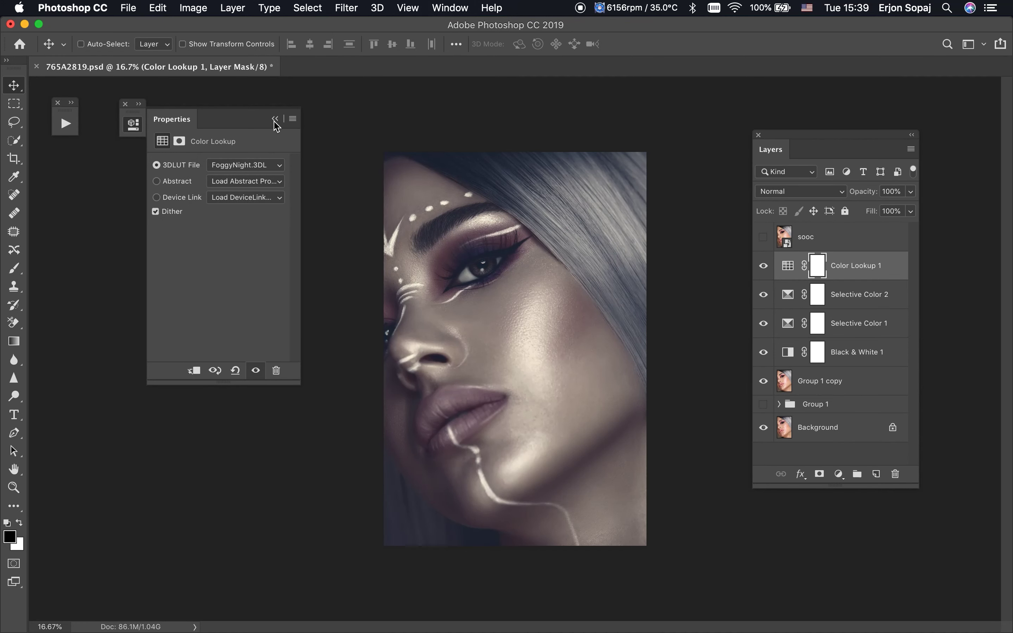
pyautogui.click(275, 119)
pyautogui.hotkey('ctrl', 'j')
pyautogui.hotkey('ctrl', 'j')
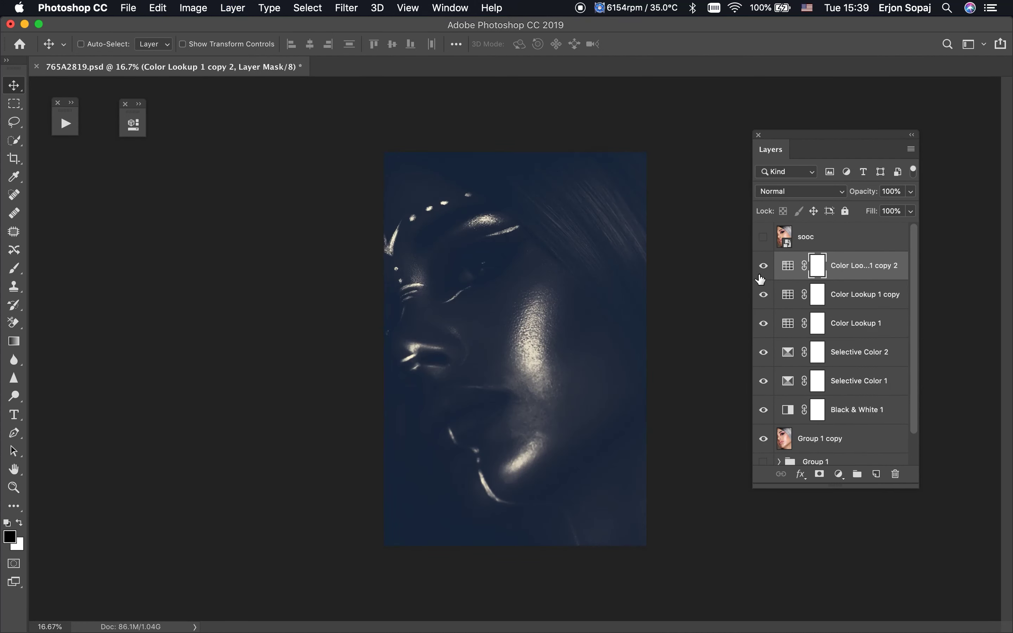
# Set Color Lookup 1 to Luminosity blending at 20% opacity.
pyautogui.moveTo(764, 266); pyautogui.dragTo(763, 323)
pyautogui.click(841, 332)
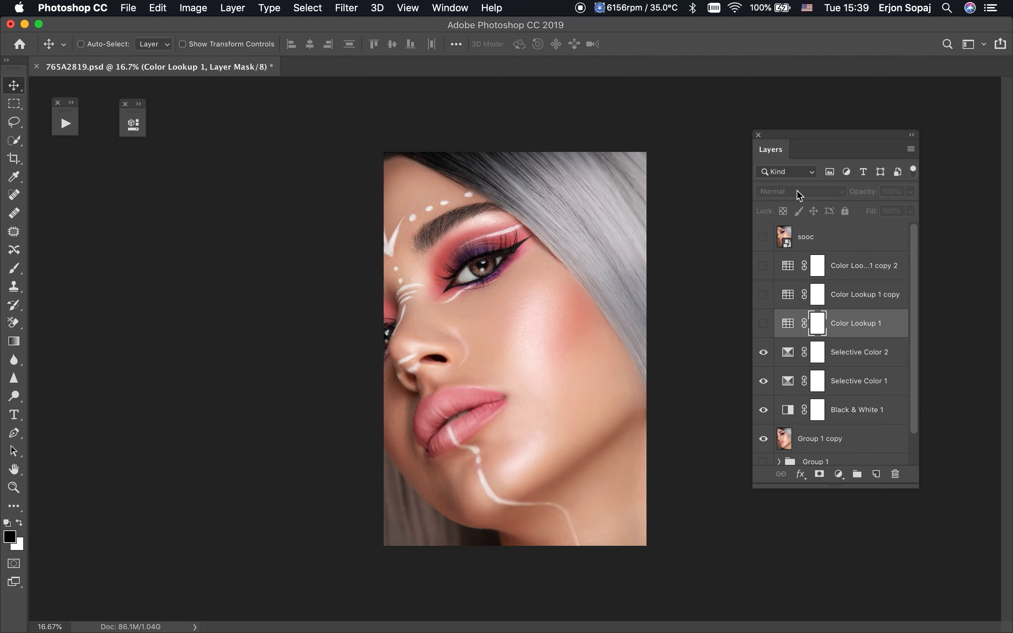
pyautogui.click(763, 323)
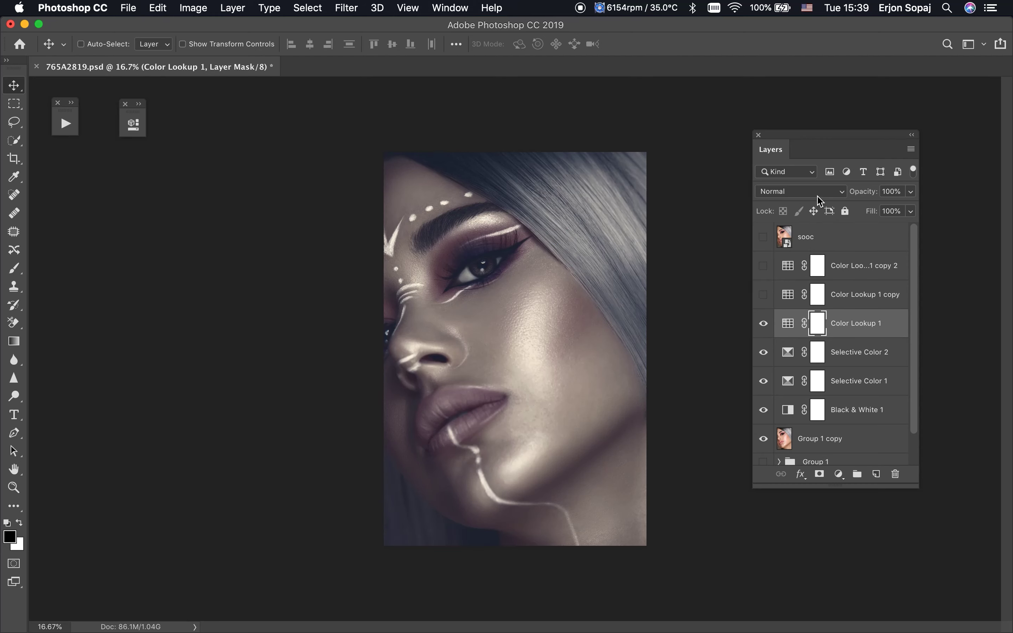
pyautogui.click(800, 191)
pyautogui.click(781, 506)
pyautogui.press('1')
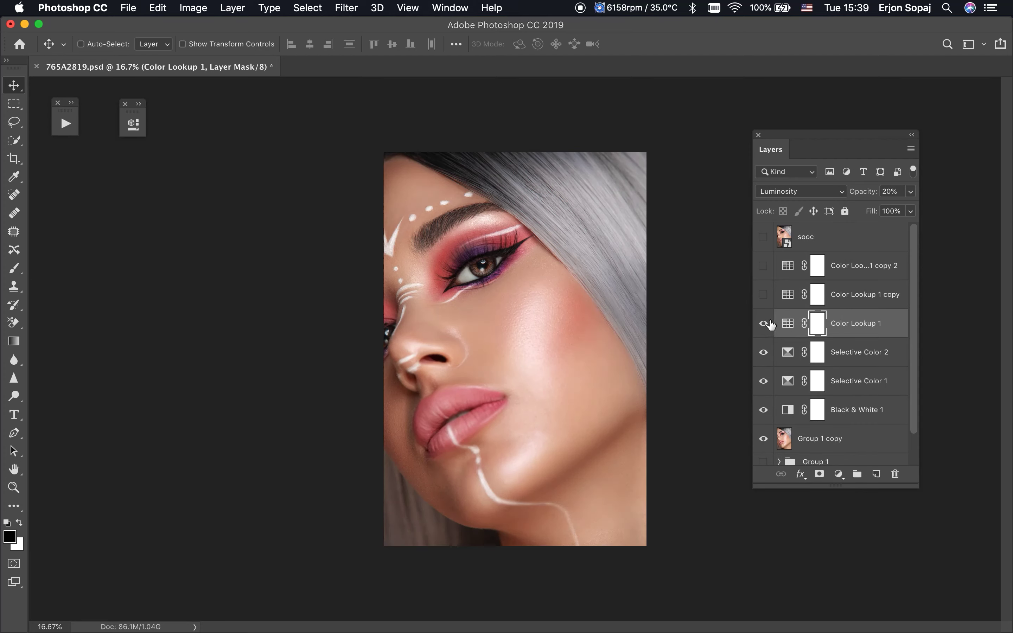
# Show the two lookup copies, setting them to Lighten 40% and Normal 10%.
pyautogui.click(764, 294)
pyautogui.click(875, 295)
pyautogui.click(800, 191)
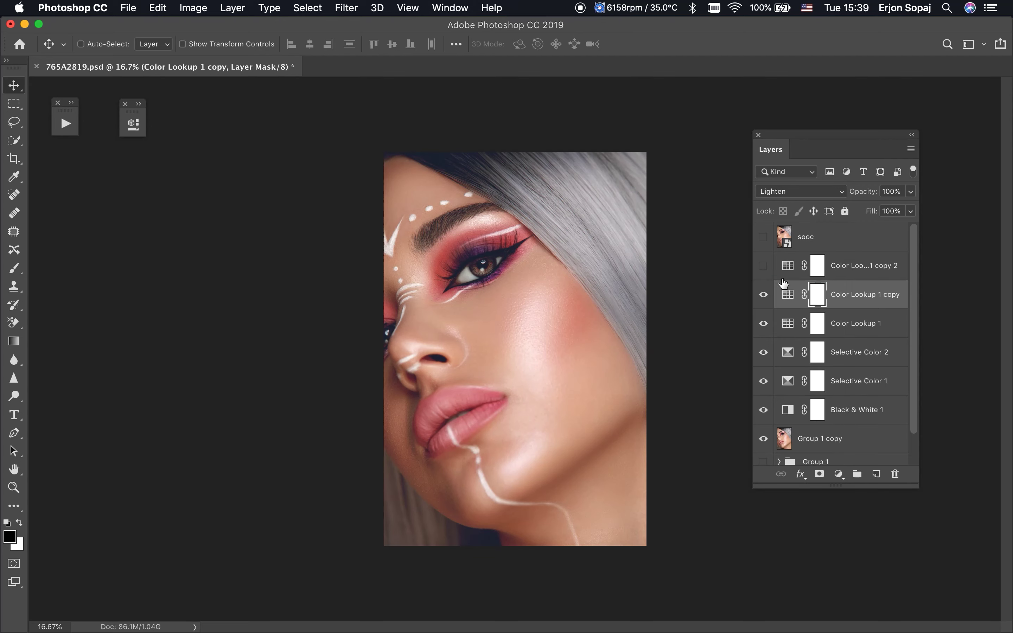
pyautogui.click(764, 265)
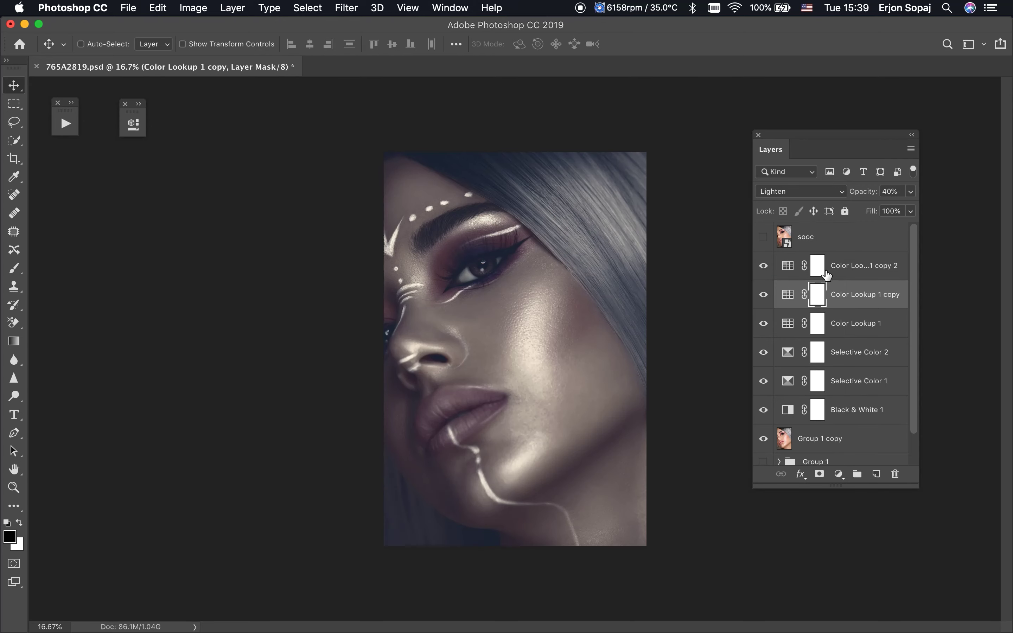
pyautogui.click(793, 270)
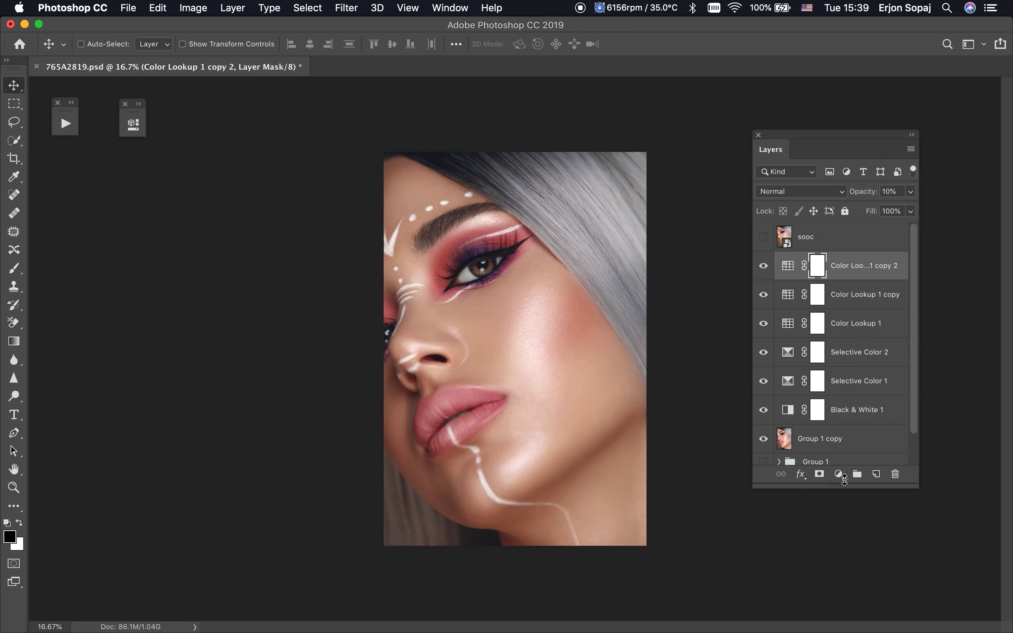
pyautogui.click(839, 474)
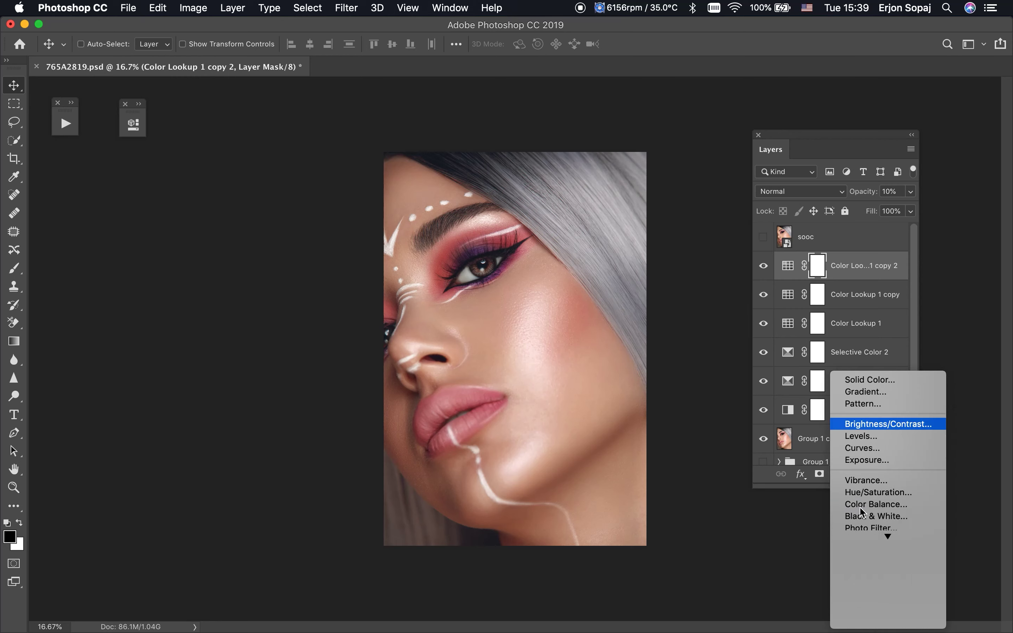
# Add a Warming Filter (85) Photo Filter layer at 10% opacity.
pyautogui.click(873, 529)
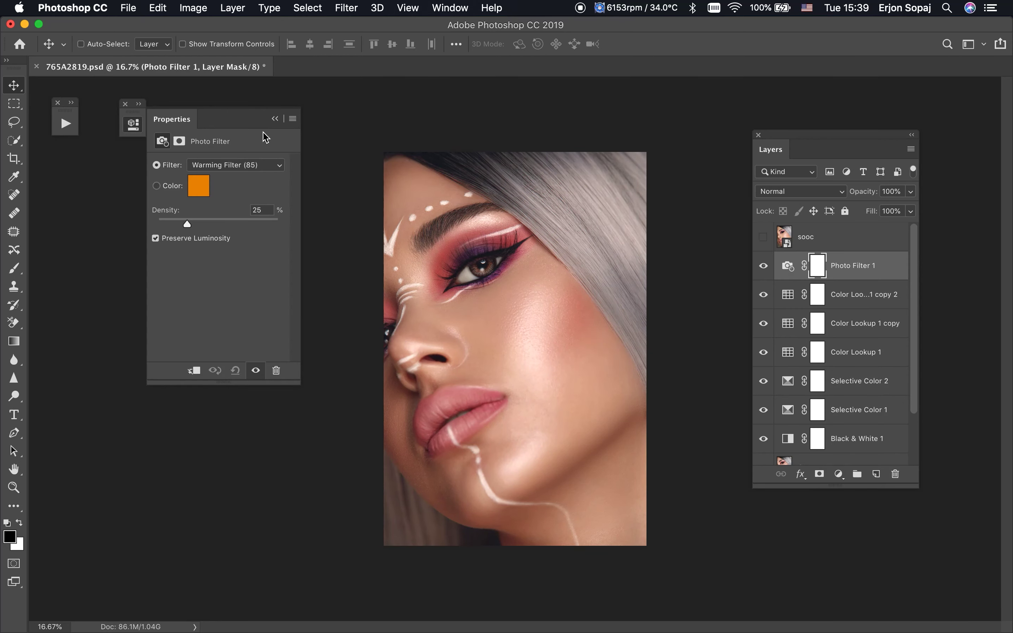
pyautogui.click(275, 119)
pyautogui.click(788, 266)
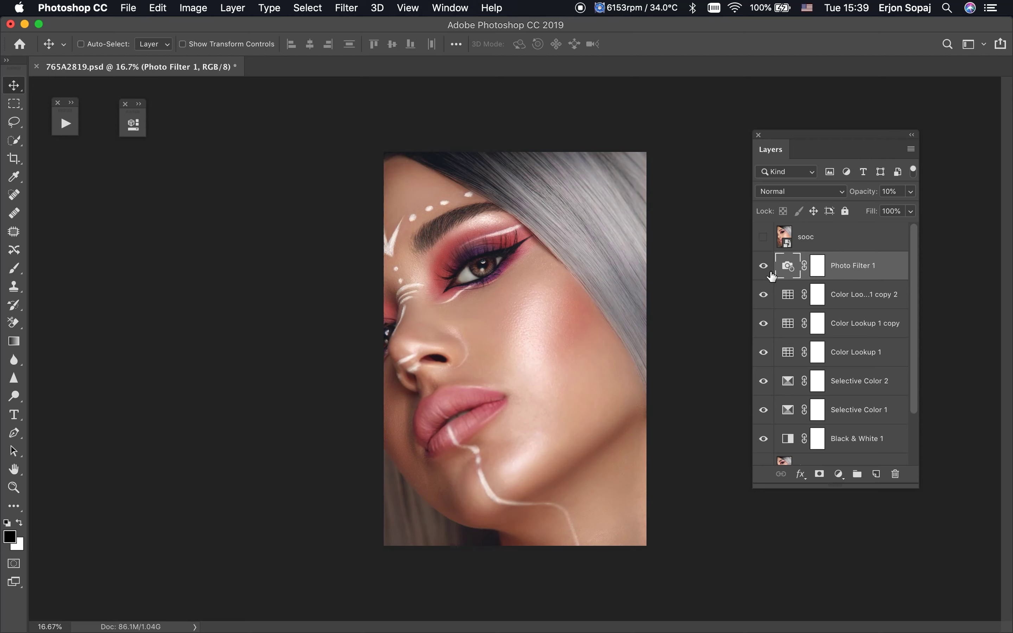
pyautogui.click(839, 474)
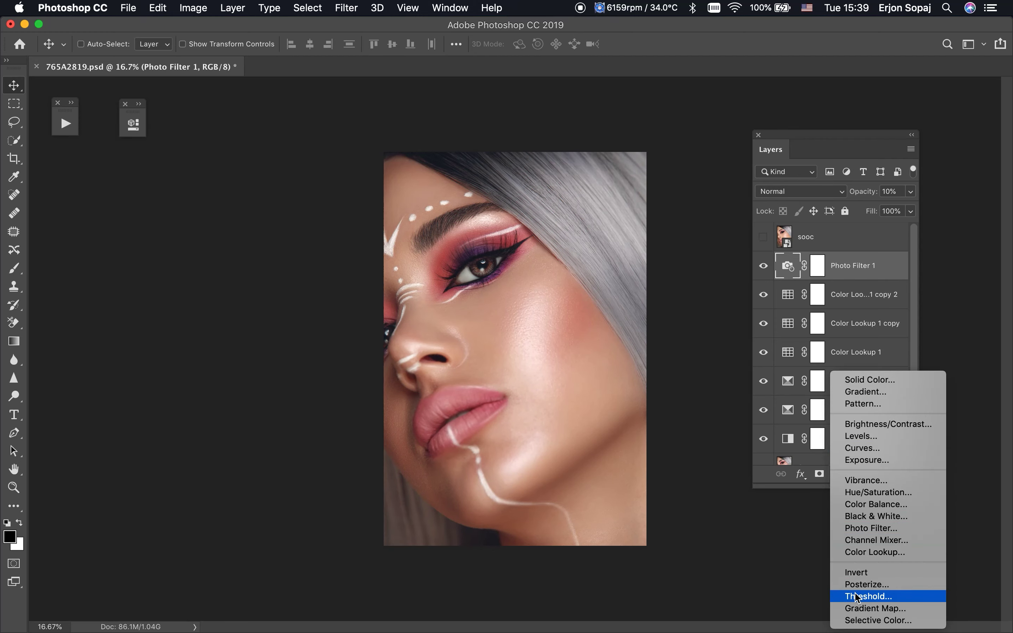
# Add a Selective Color layer tinting the Blacks Cyan +7, Yellow -8, at 20% opacity.
pyautogui.click(866, 621)
pyautogui.click(221, 182)
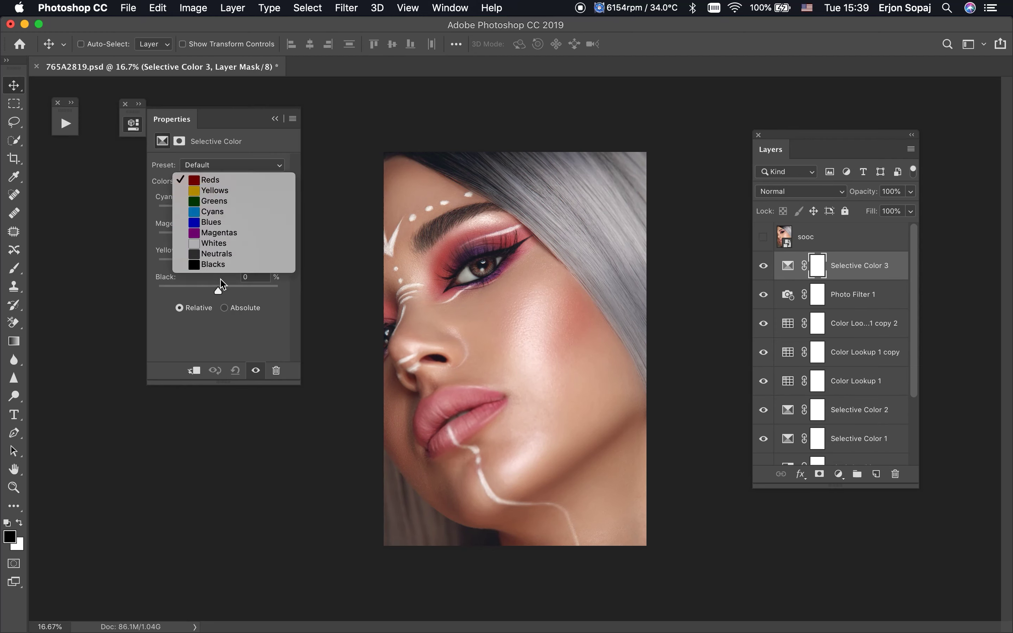
pyautogui.click(232, 263)
pyautogui.moveTo(218, 265); pyautogui.dragTo(214, 256)
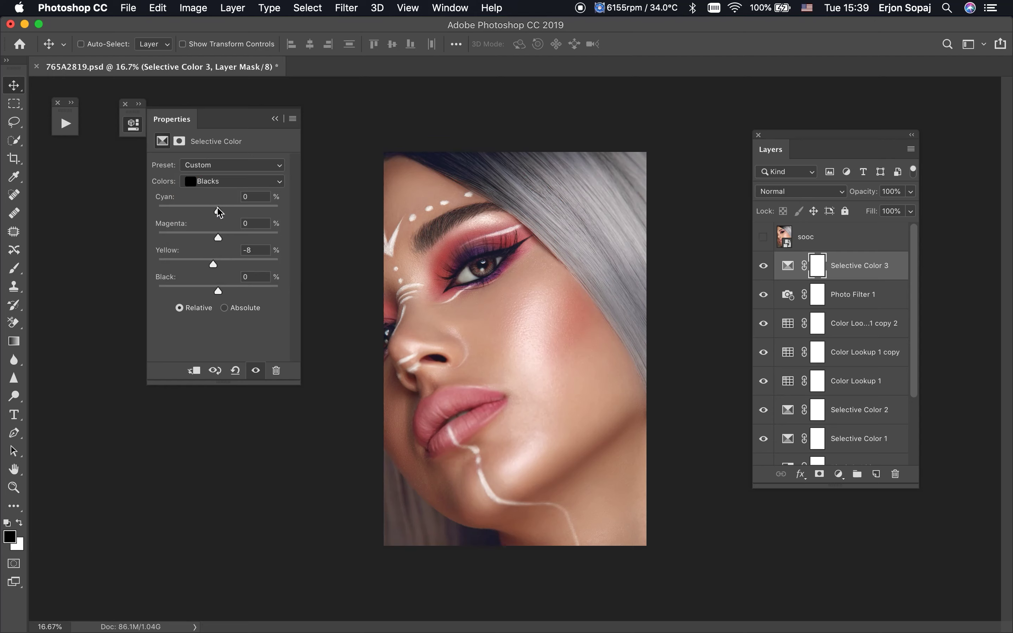
pyautogui.moveTo(218, 212); pyautogui.dragTo(225, 211)
pyautogui.click(275, 119)
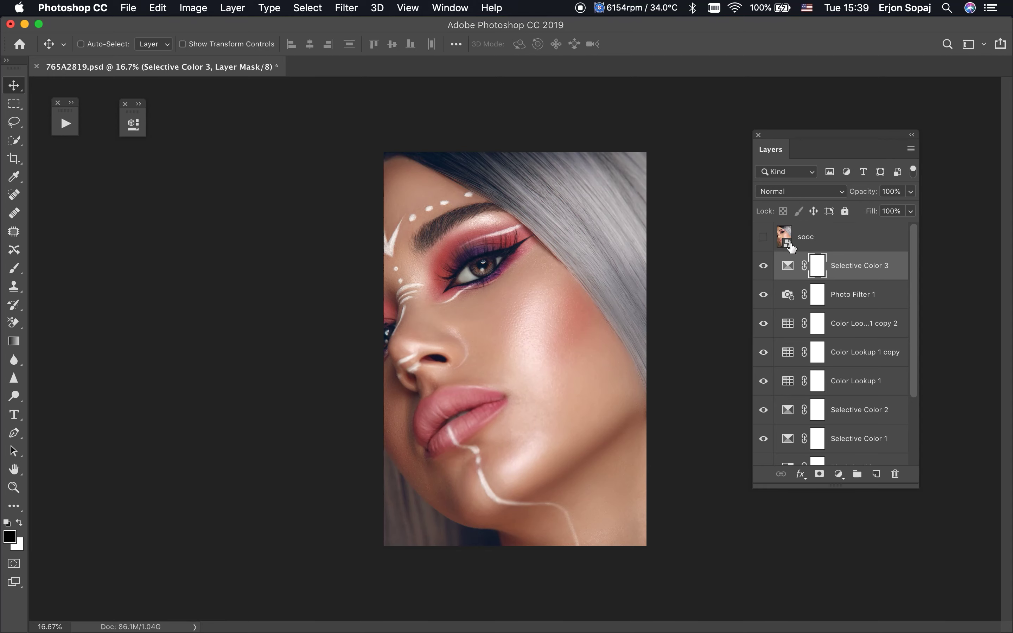
pyautogui.press('2')
pyautogui.click(839, 474)
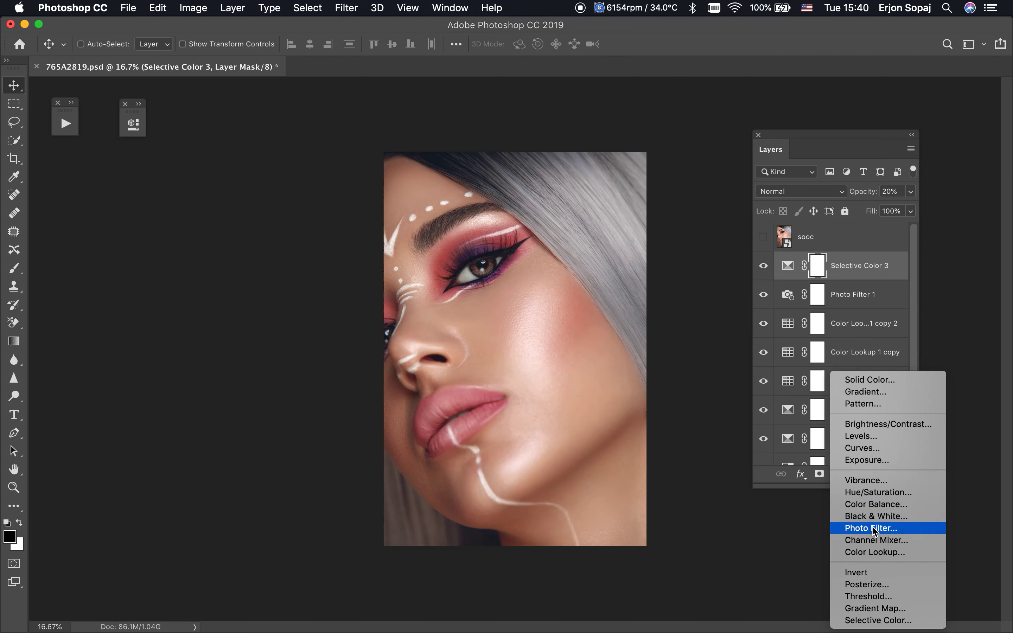
# Add a Photo Filter layer with the Cooling Filter (82) preset.
pyautogui.click(875, 537)
pyautogui.click(224, 167)
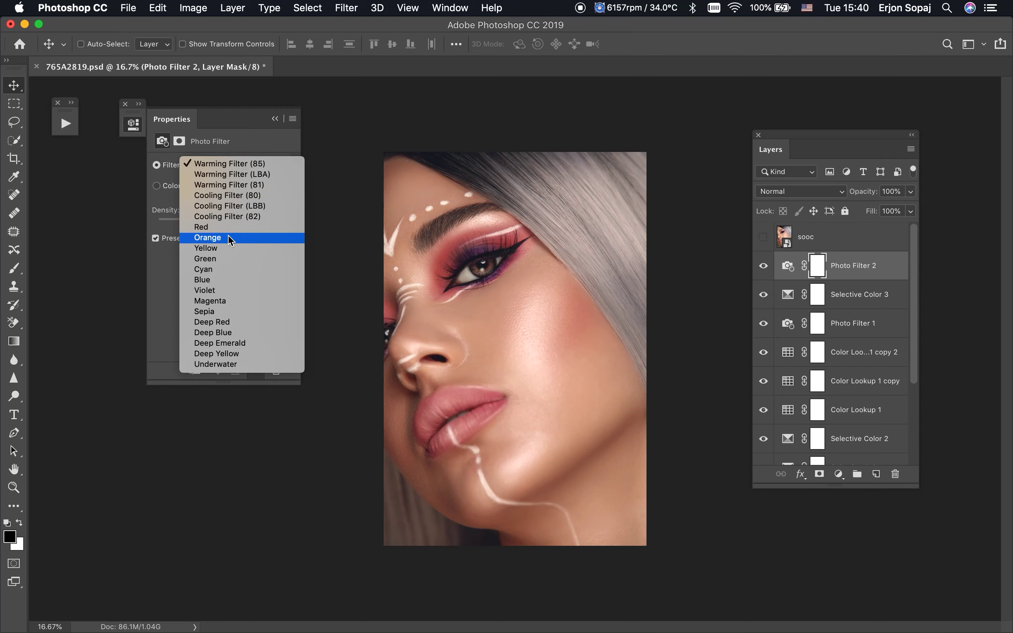
pyautogui.click(227, 216)
pyautogui.click(274, 118)
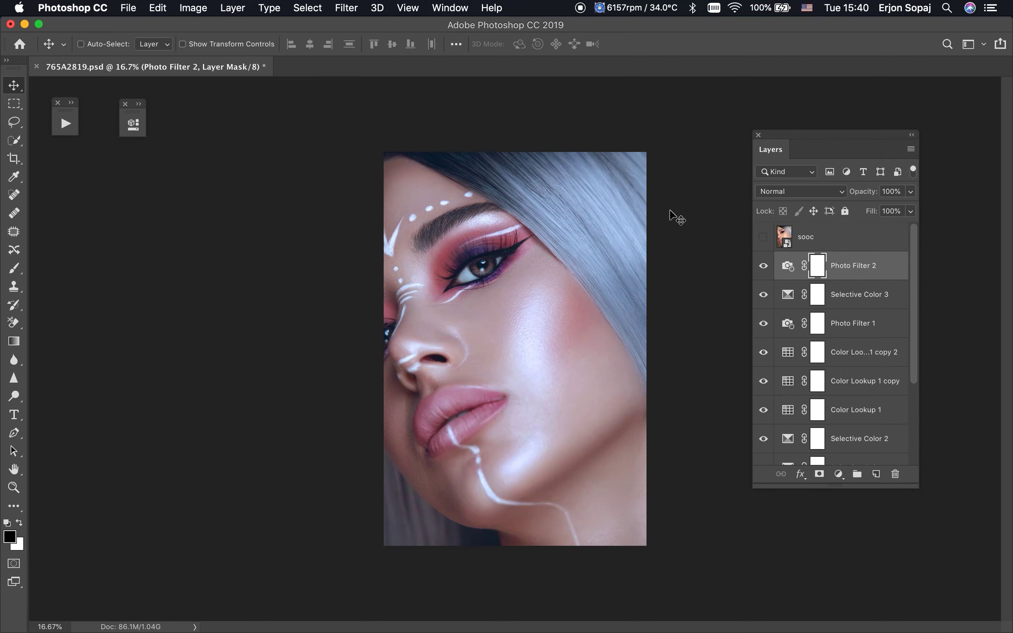
# Set Photo Filter 2 to Screen at 5% opacity and select all grading layers for grouping.
pyautogui.click(839, 191)
pyautogui.click(787, 292)
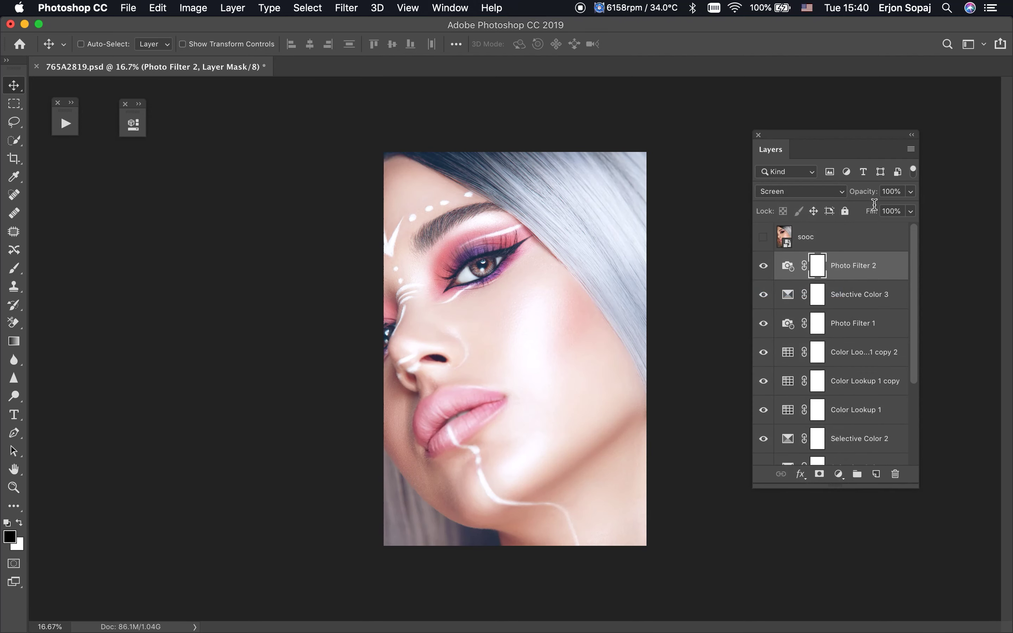
pyautogui.click(870, 196)
pyautogui.write('5')
pyautogui.press('Return')
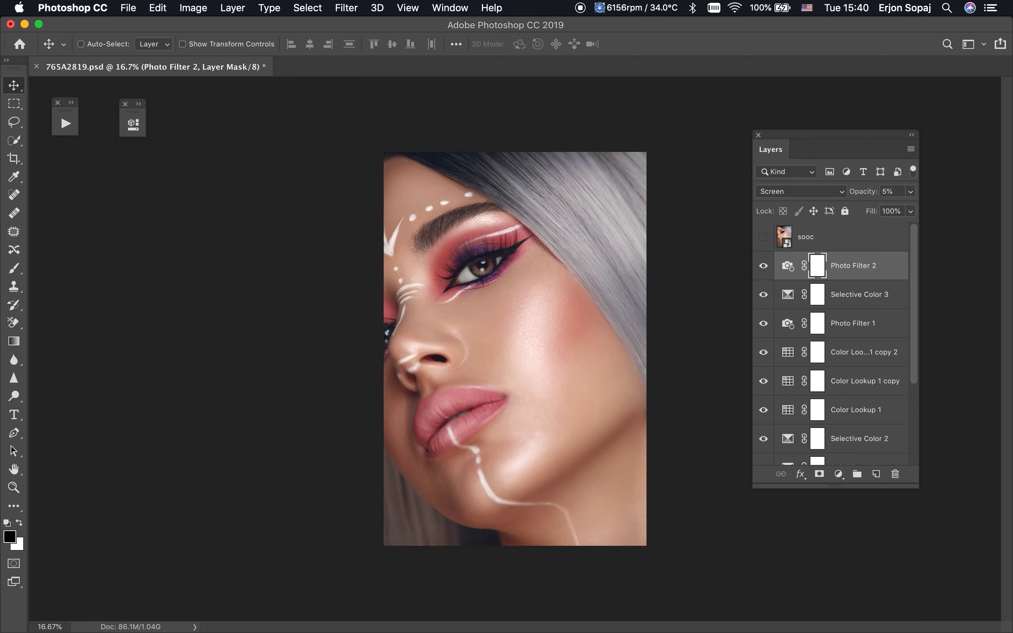
pyautogui.scroll(-3, 850, 453)
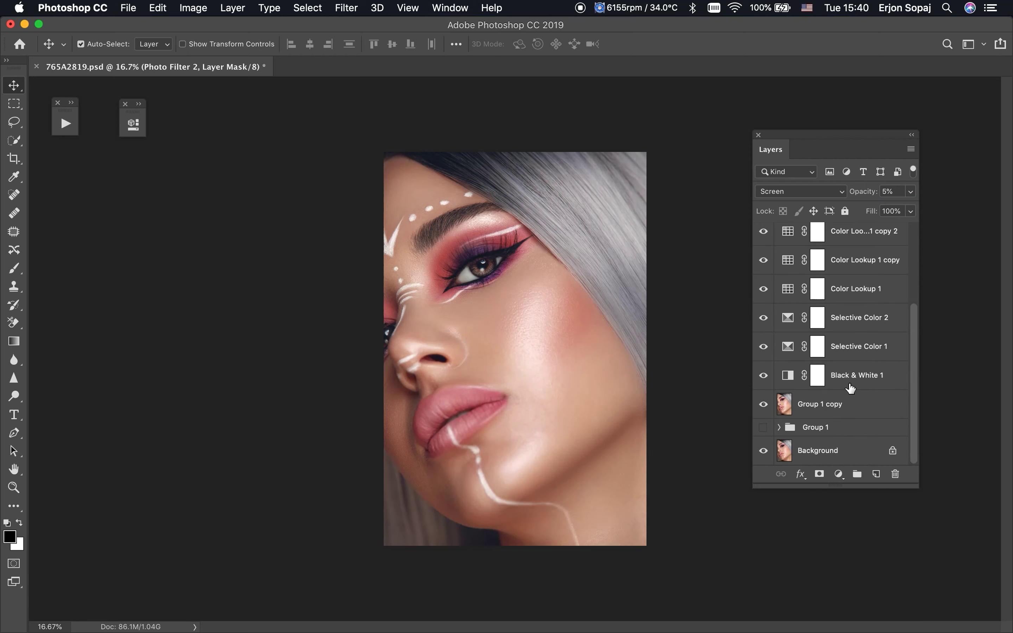
pyautogui.keyDown('shift'); pyautogui.click(851, 388); pyautogui.keyUp('shift')
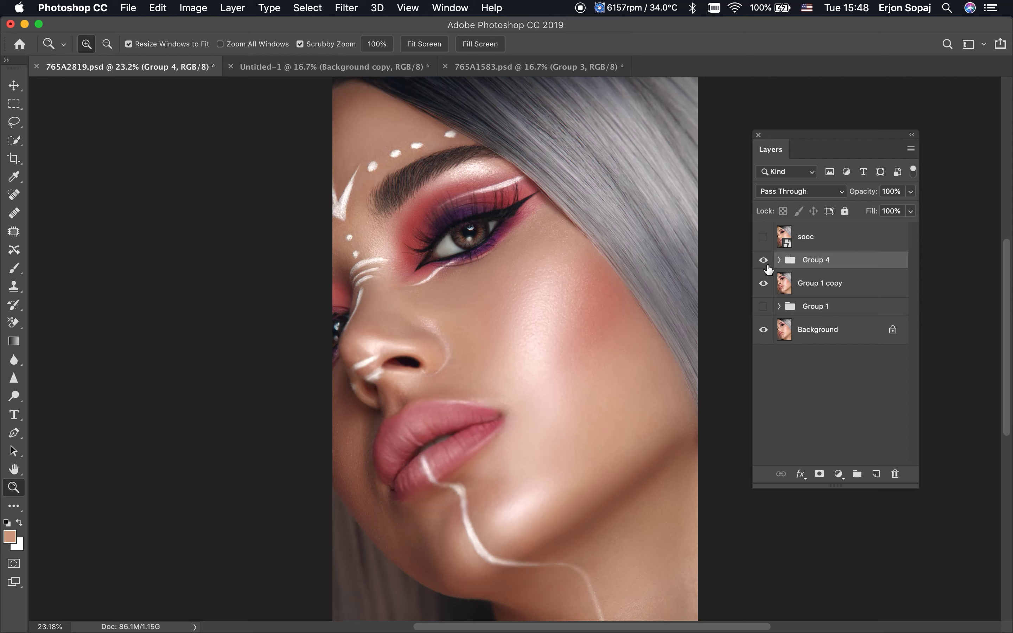
pyautogui.click(764, 260)
pyautogui.click(763, 260)
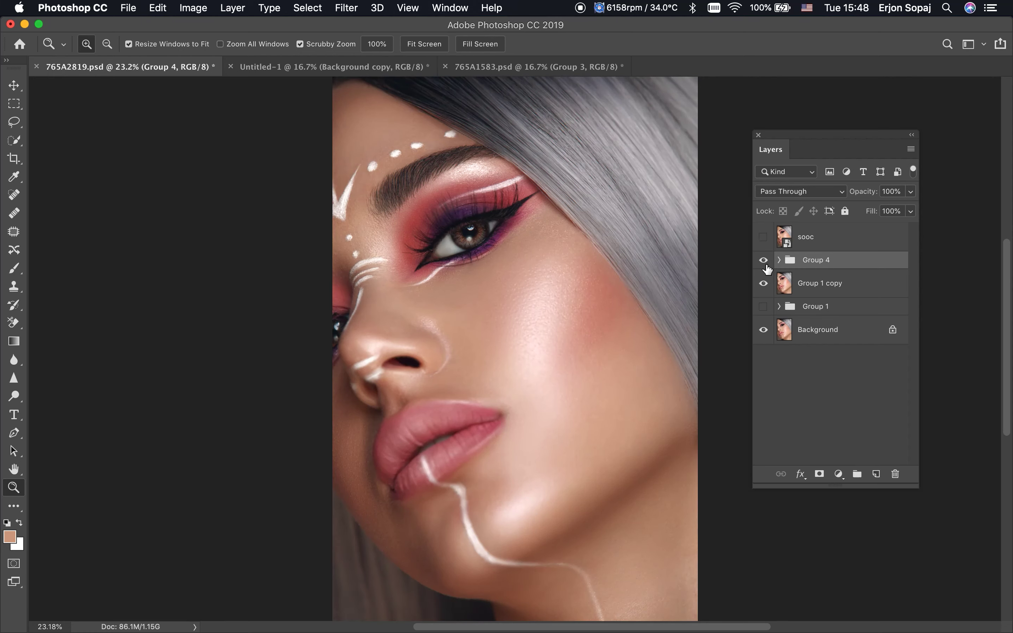
pyautogui.click(763, 238)
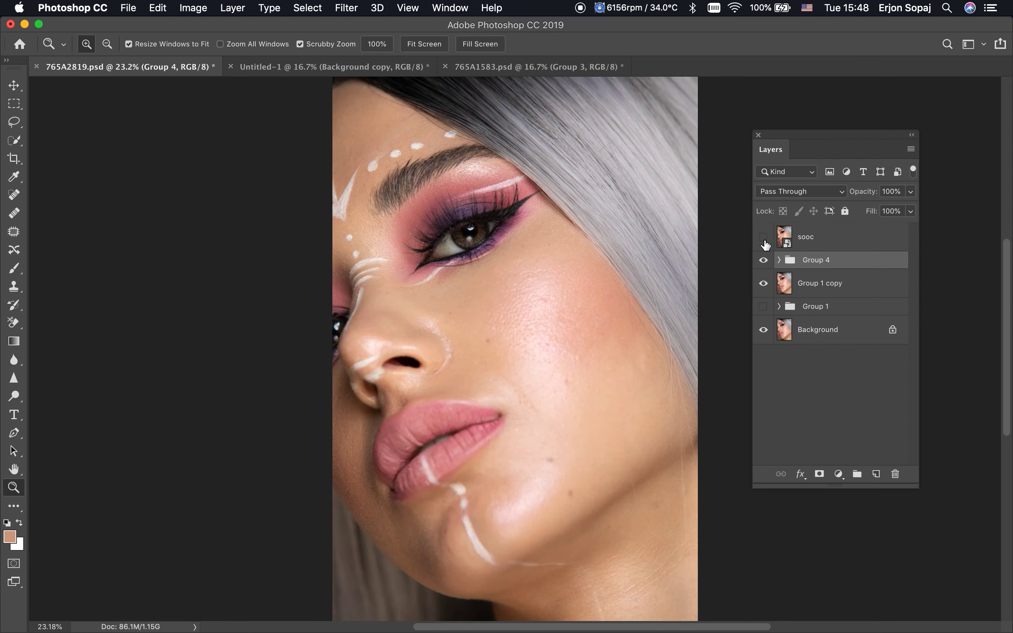
pyautogui.moveTo(522, 280); pyautogui.dragTo(544, 295)
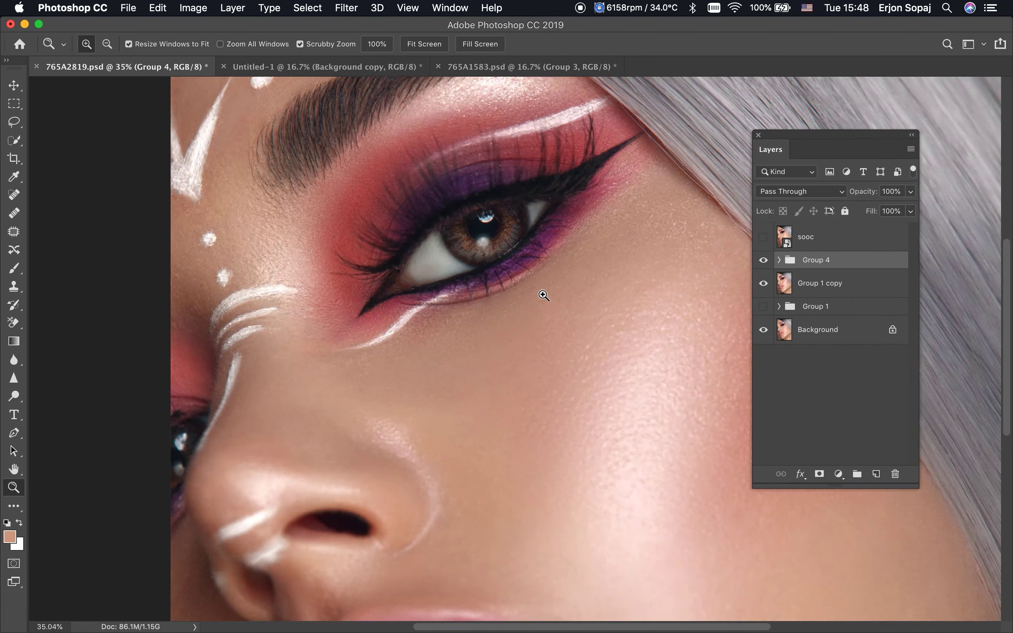
pyautogui.click(543, 296)
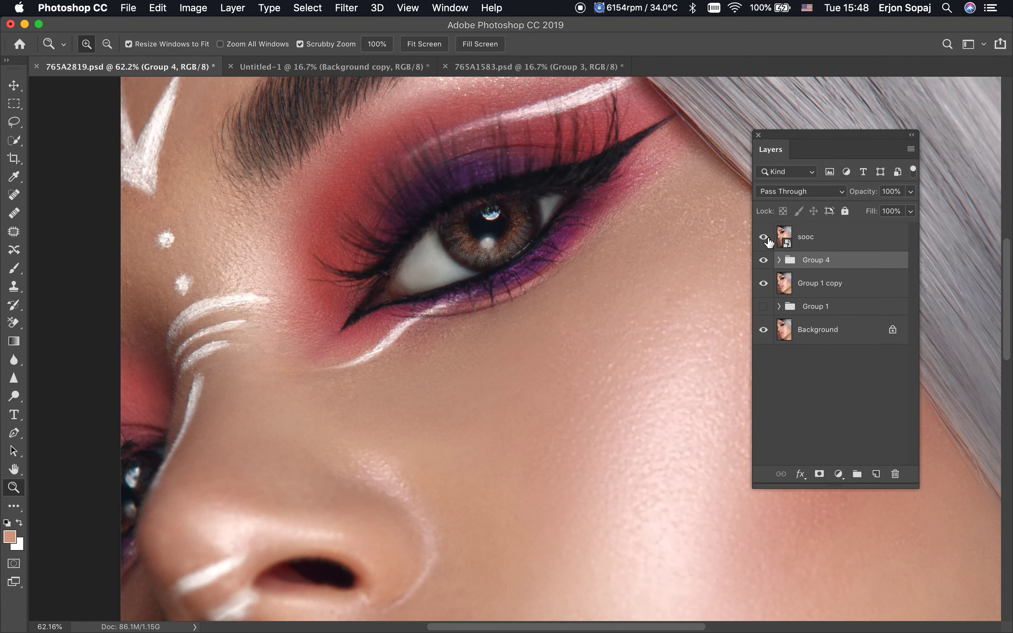
pyautogui.click(764, 238)
pyautogui.click(764, 238)
pyautogui.press('super+0')
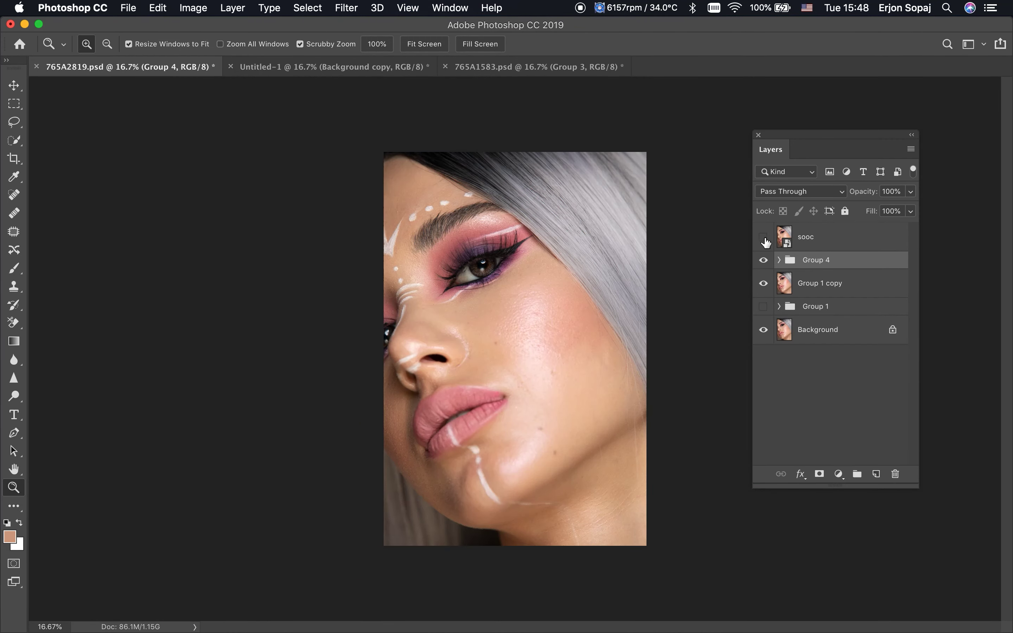
pyautogui.click(764, 237)
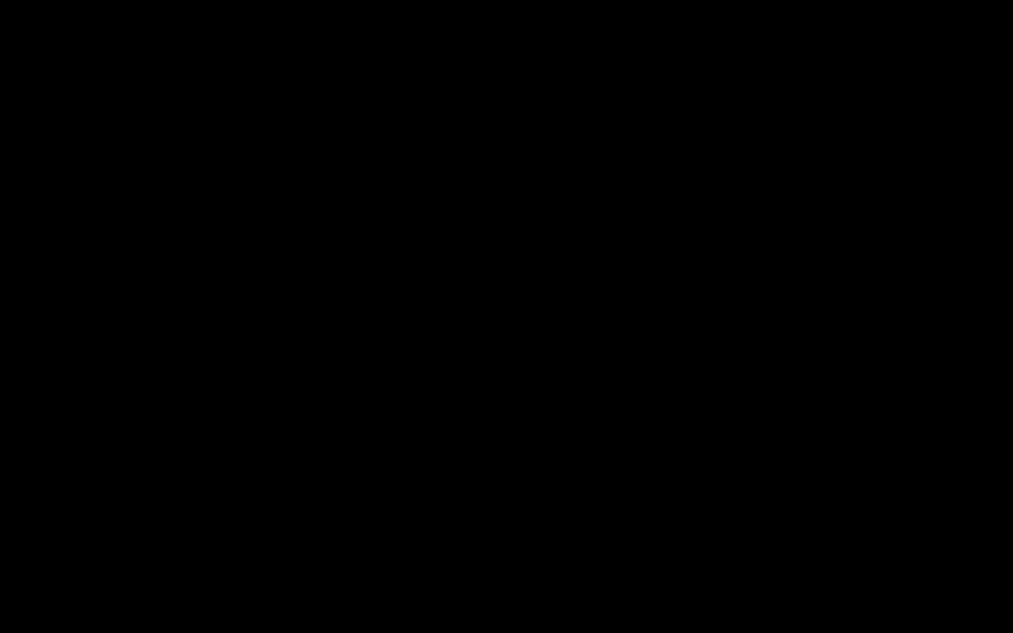